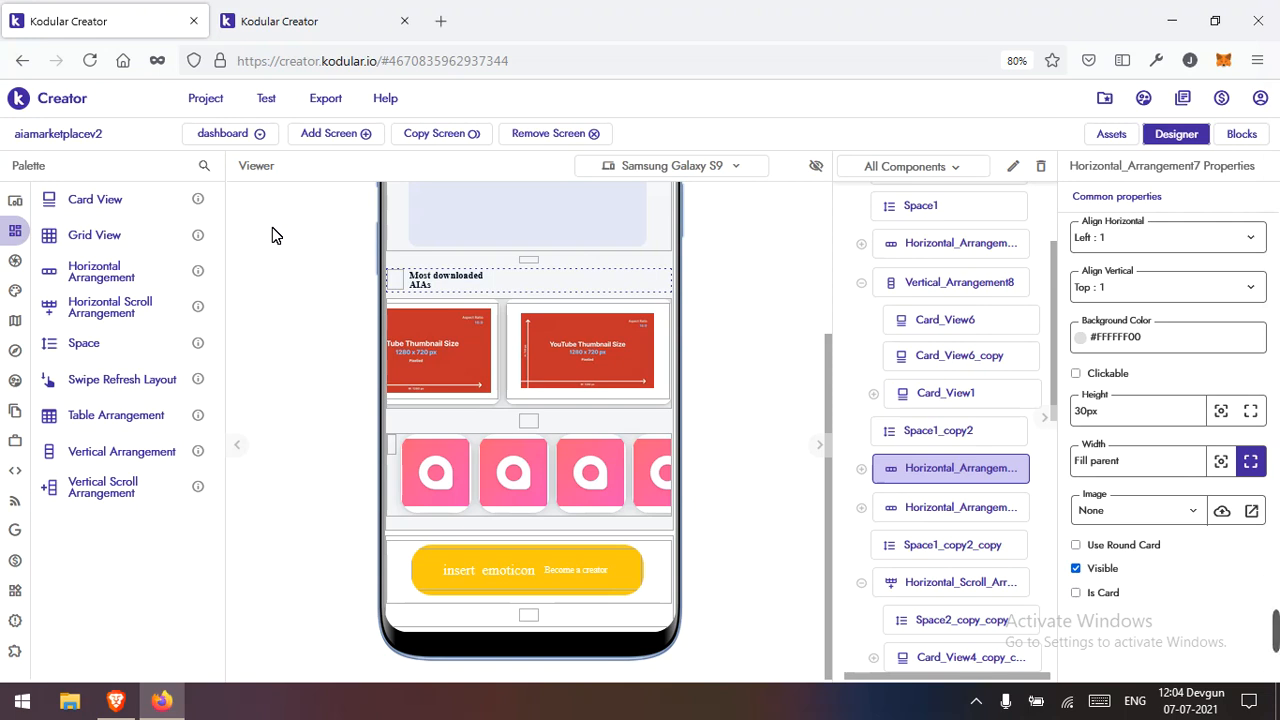
Step: Select the Card_View6 placeholder card on the dashboard screen and save the project
{"action": "scroll", "coordinate": [565, 250], "scroll_direction": "up", "scroll_amount": 3}
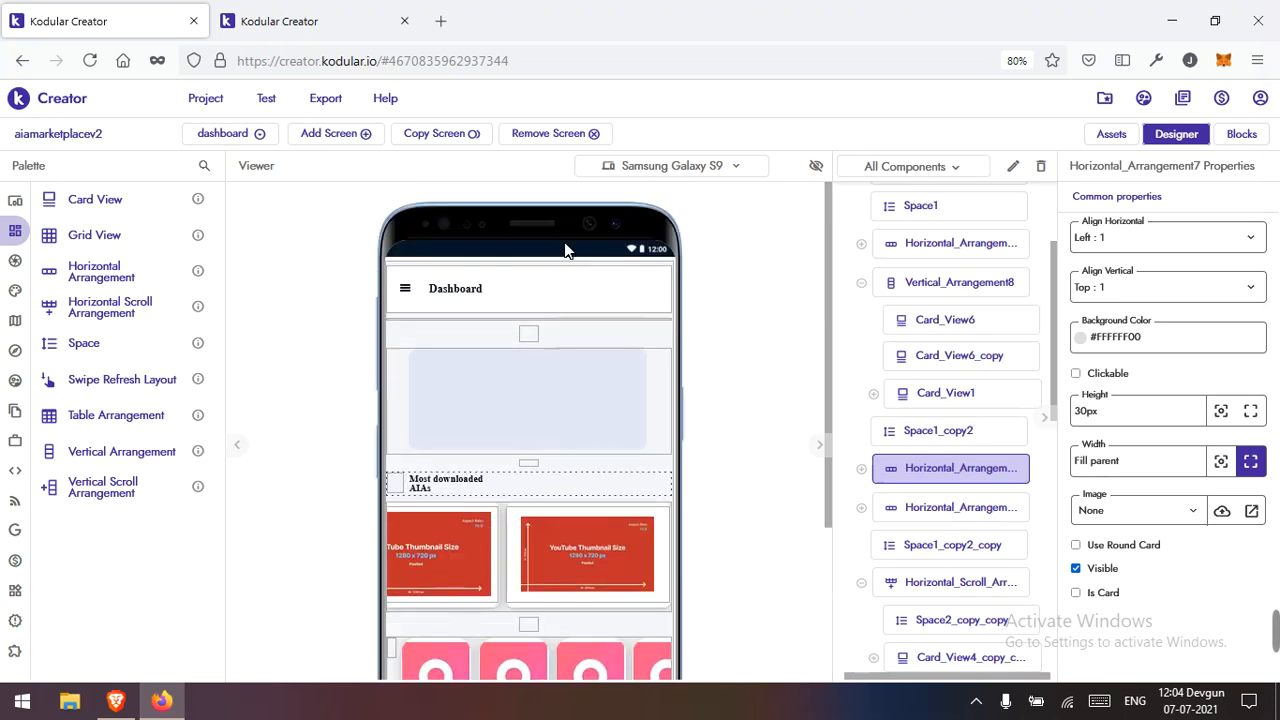
{"action": "left_click", "coordinate": [491, 370]}
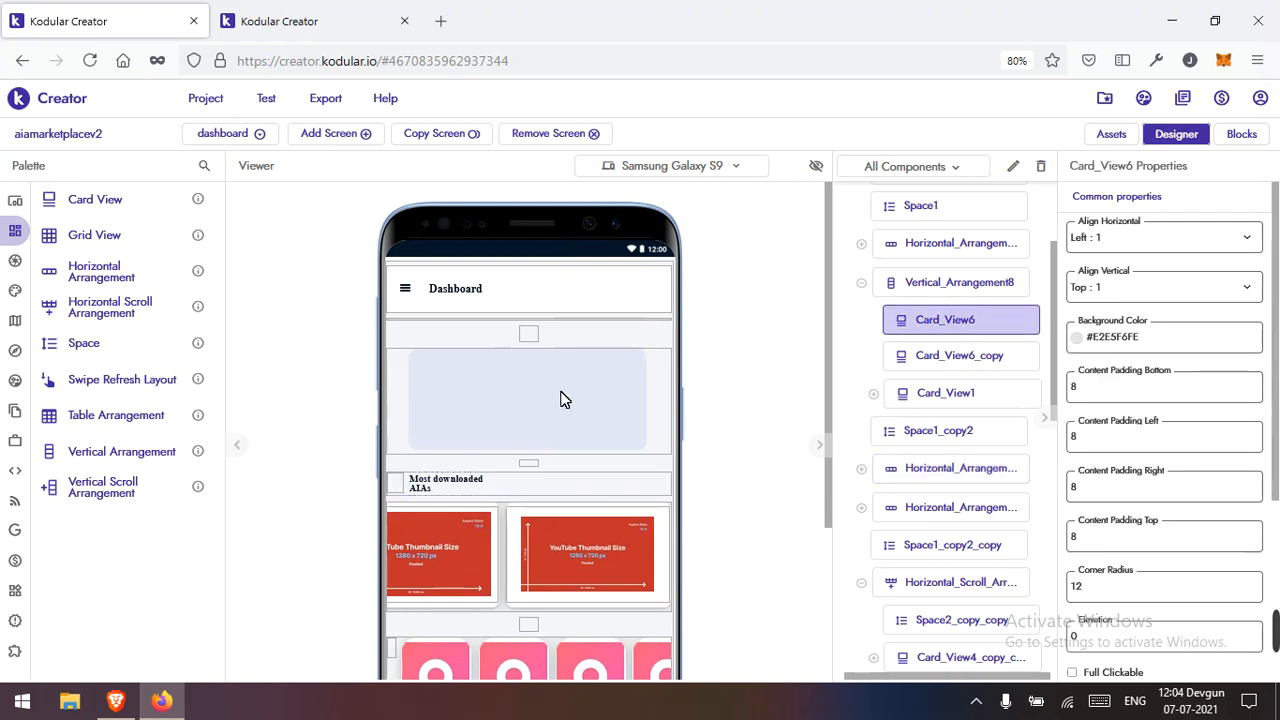
{"action": "left_click", "coordinate": [201, 103]}
{"action": "left_click", "coordinate": [224, 183]}
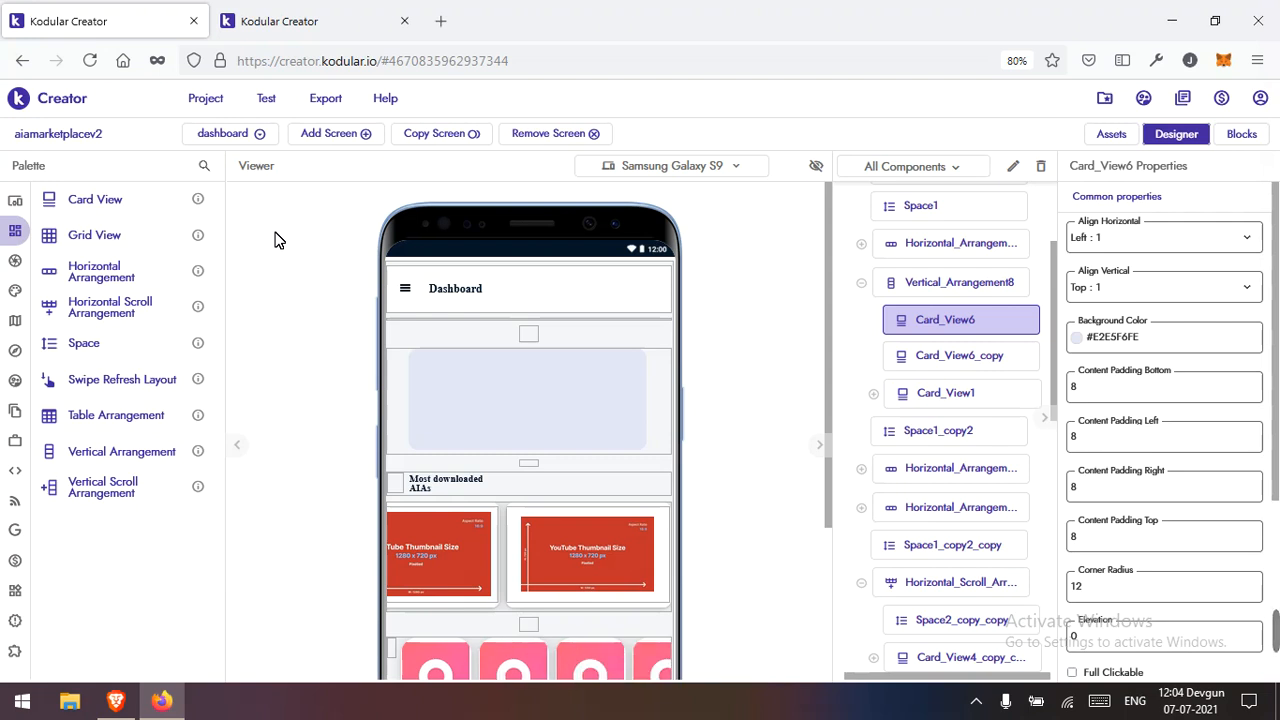
Step: Examine the dashboard layout and the component tree under BODY, collapsing Vertical_Arrangement8
{"action": "scroll", "coordinate": [520, 360], "scroll_direction": "down", "scroll_amount": 3}
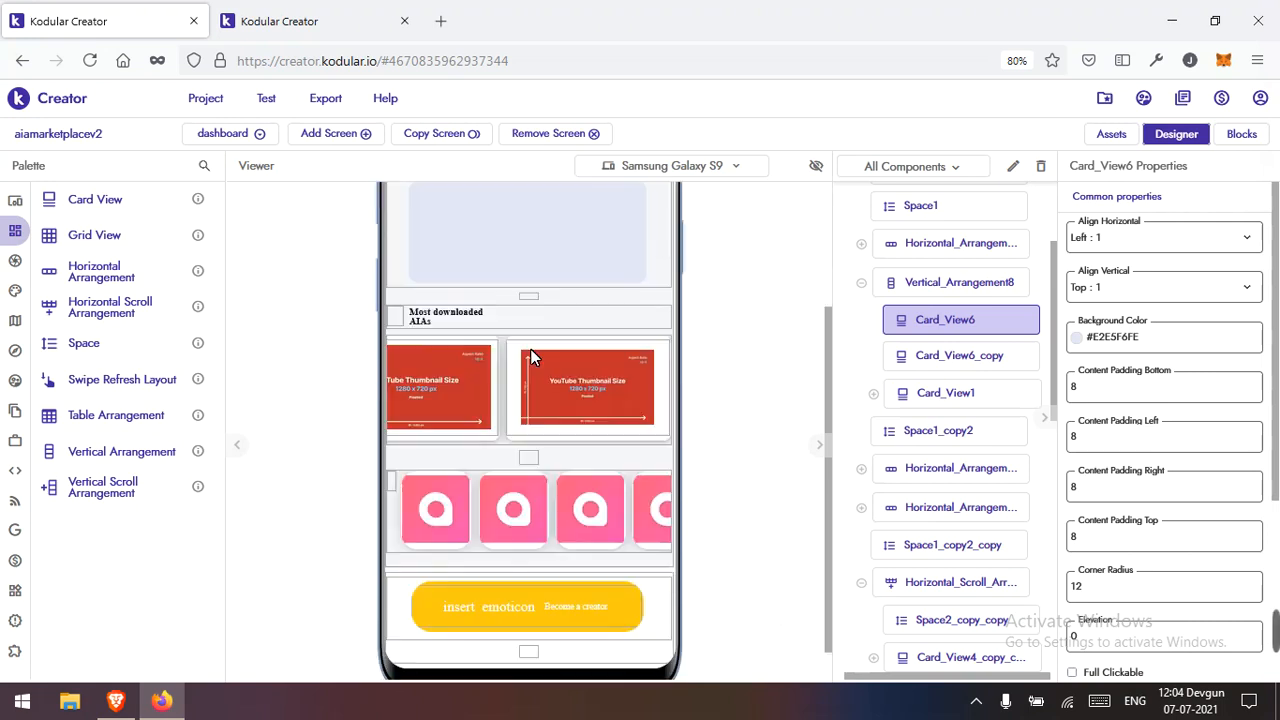
{"action": "scroll", "coordinate": [627, 405], "scroll_direction": "up", "scroll_amount": 3}
{"action": "scroll", "coordinate": [894, 297], "scroll_direction": "up", "scroll_amount": 2}
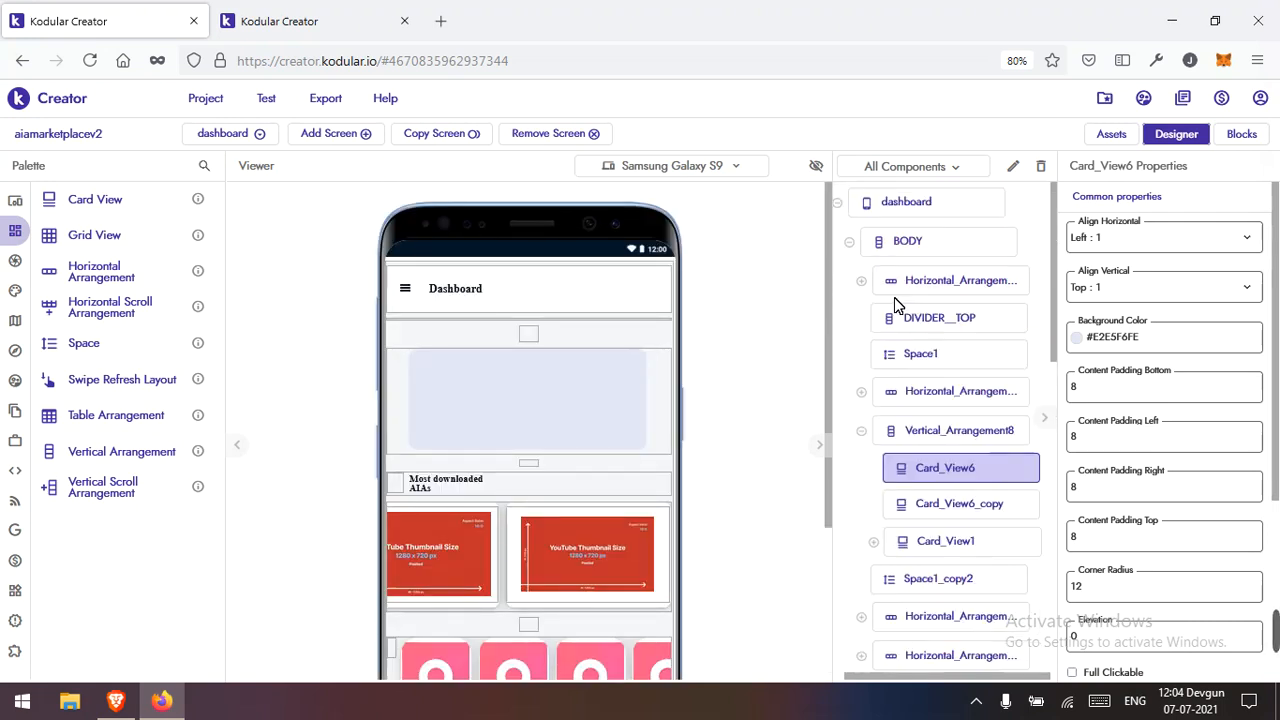
{"action": "left_click", "coordinate": [849, 243]}
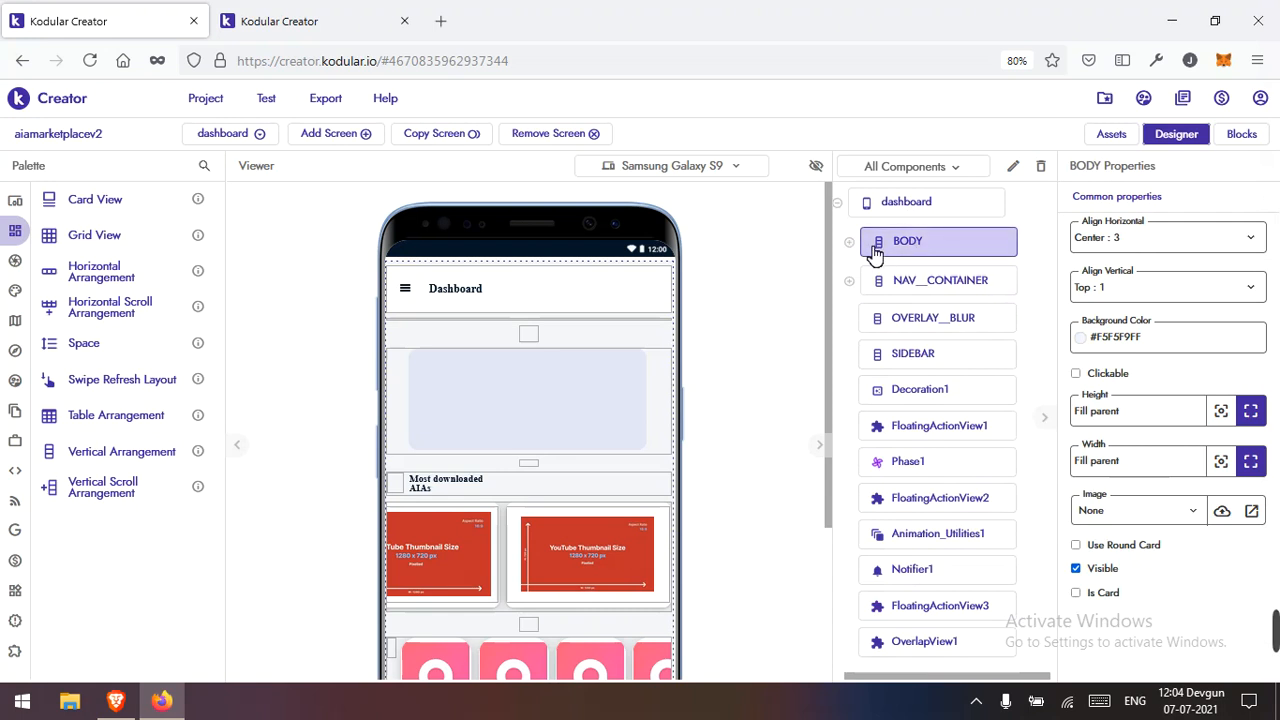
{"action": "left_click", "coordinate": [849, 243]}
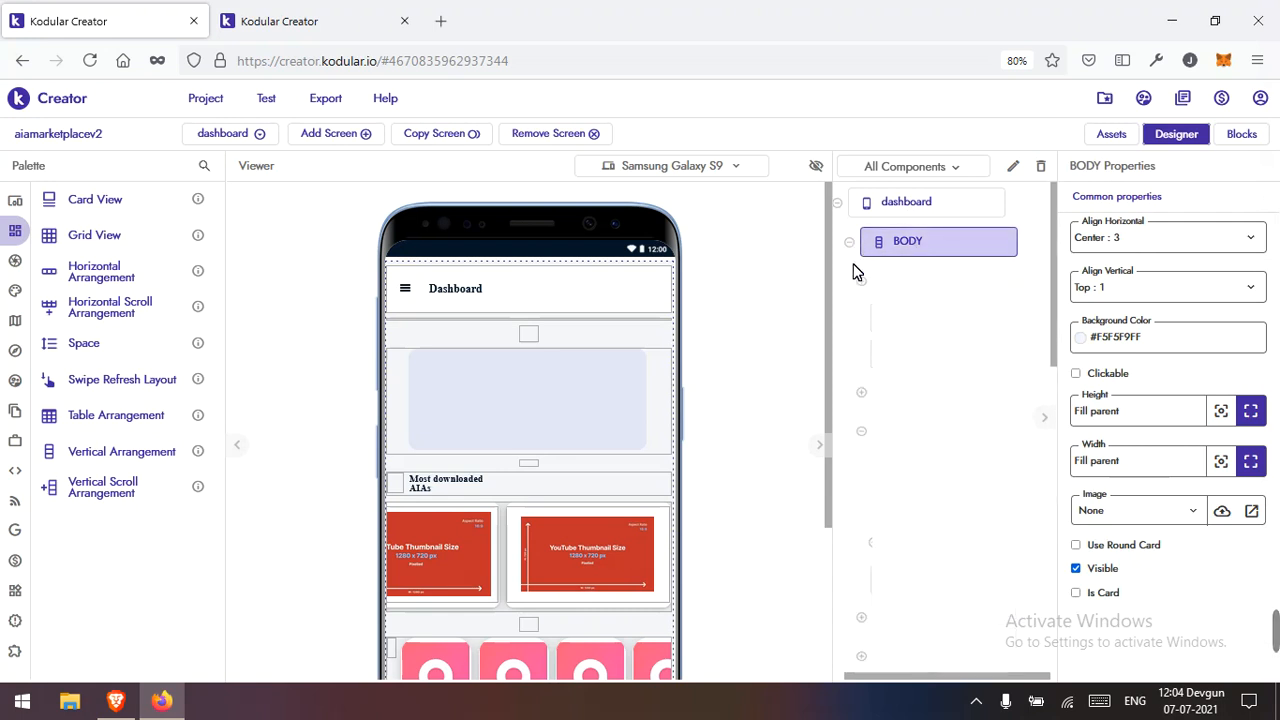
{"action": "left_click", "coordinate": [861, 431]}
{"action": "scroll", "coordinate": [891, 430], "scroll_direction": "down", "scroll_amount": 5}
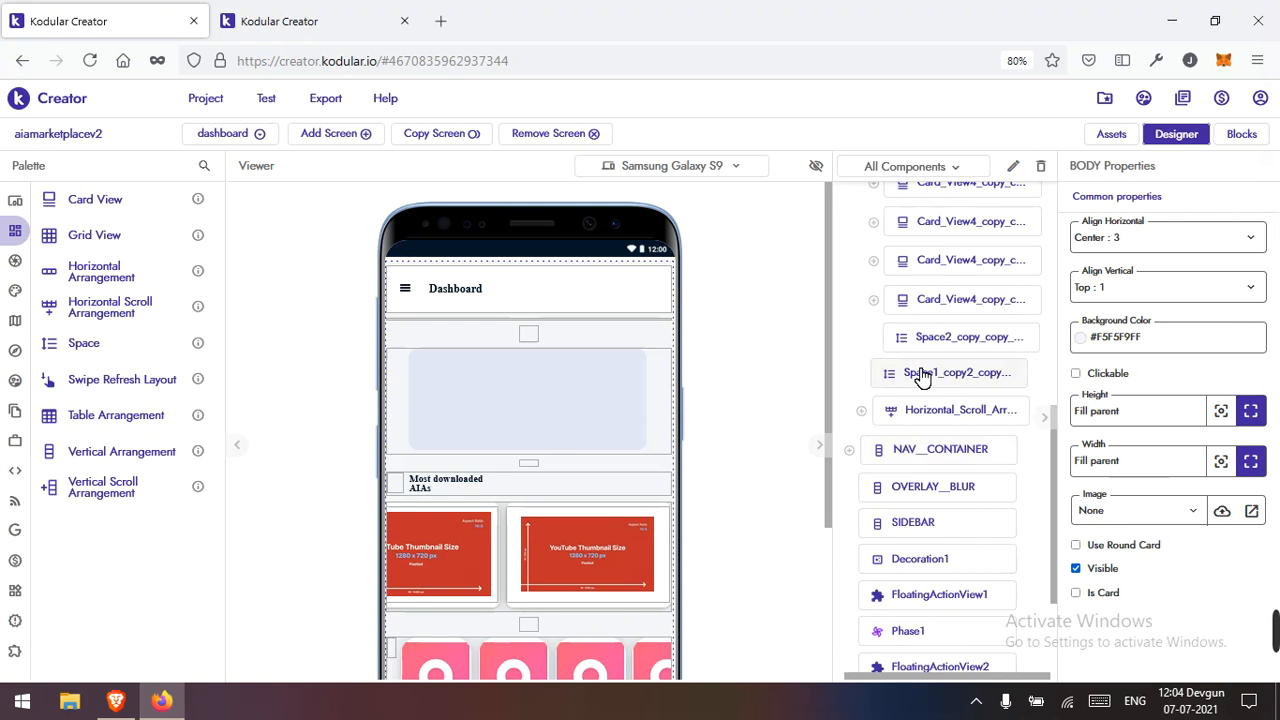
{"action": "scroll", "coordinate": [915, 380], "scroll_direction": "up", "scroll_amount": 5}
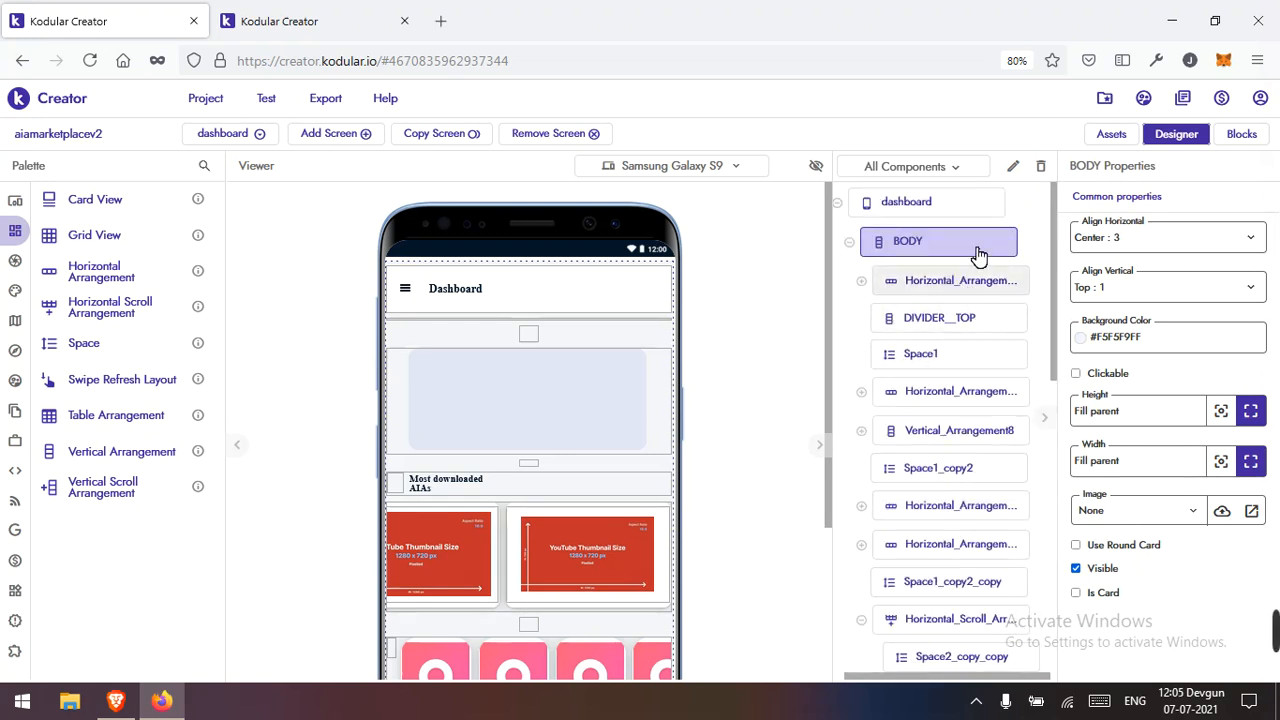
Step: Rename Horizontal_Arrangement1, the header bar holding the Dashboard title, as NAV__TOP
{"action": "left_click", "coordinate": [921, 283]}
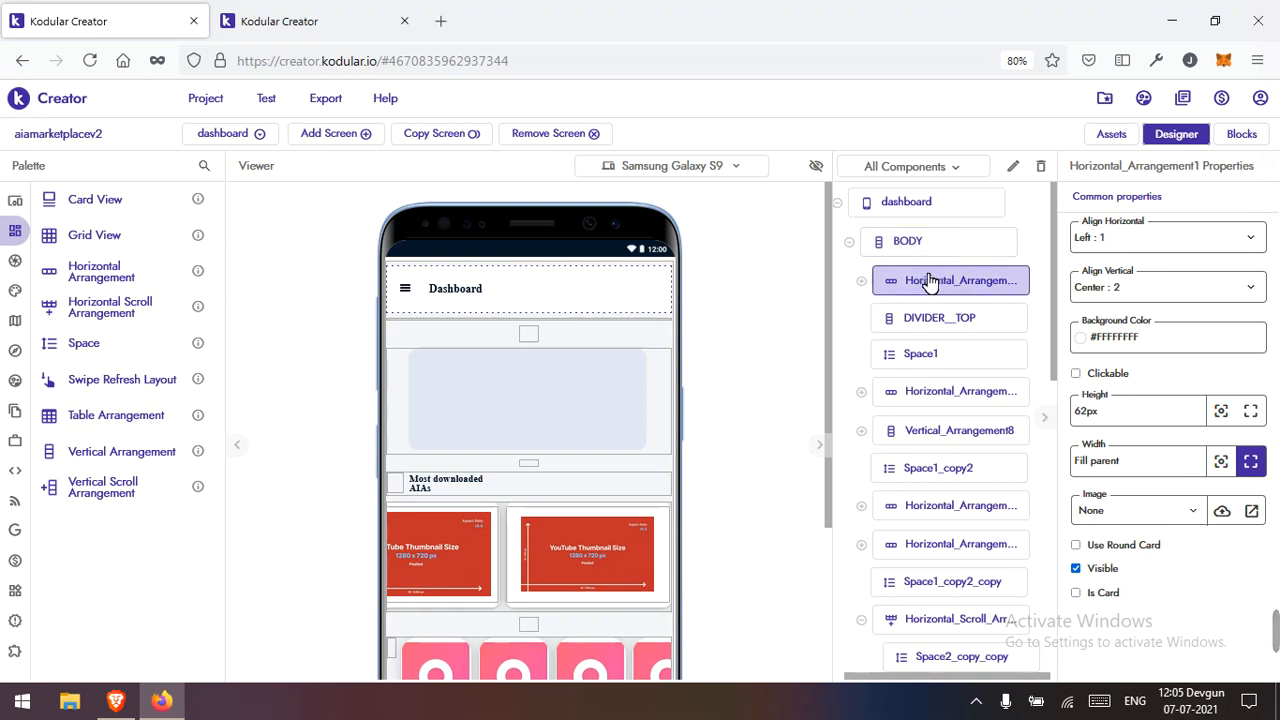
{"action": "left_click", "coordinate": [1013, 167]}
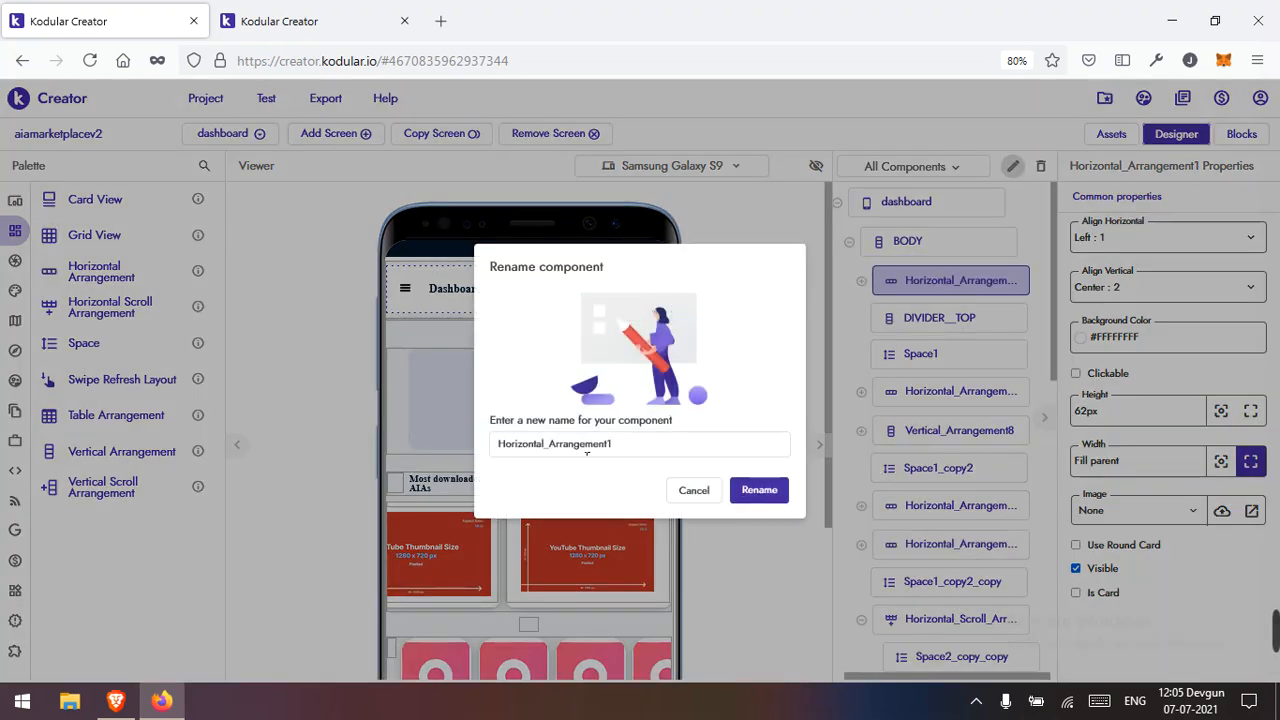
{"action": "type", "text": "NAB"}
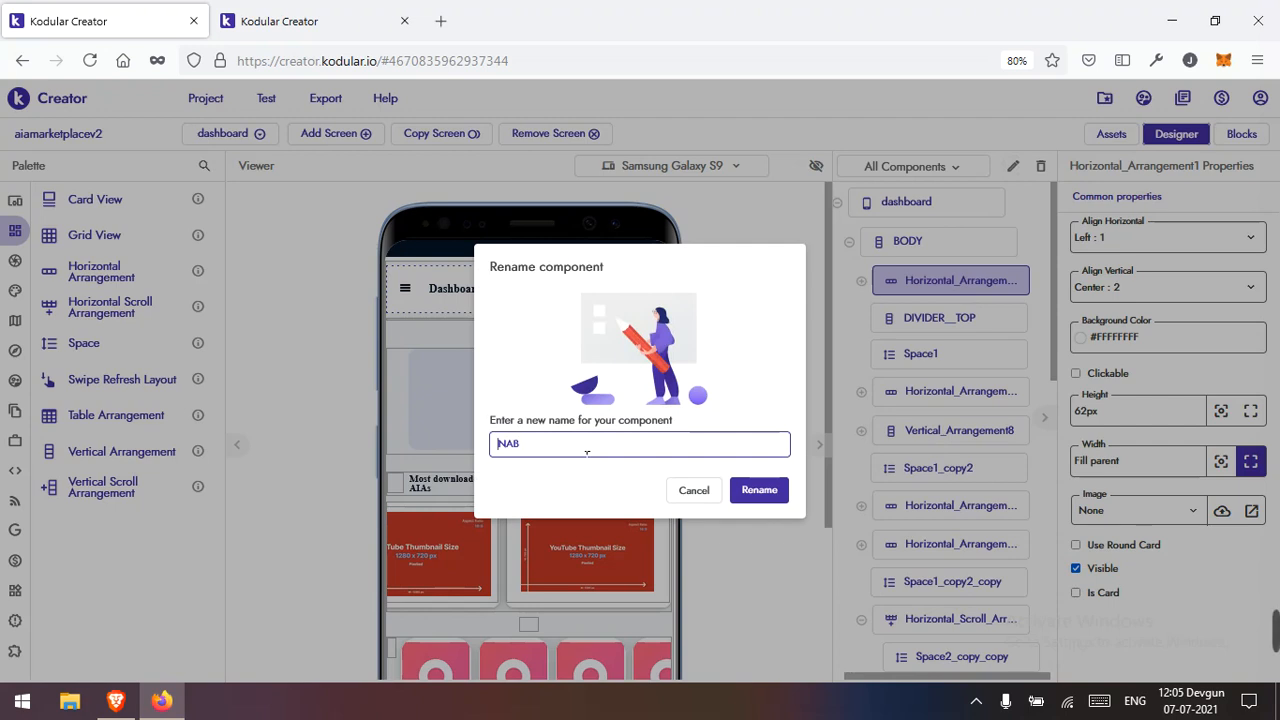
{"action": "key", "text": "BackSpace"}
{"action": "key", "text": "BackSpace"}
{"action": "key", "text": "BackSpace"}
{"action": "type", "text": "TOP"}
{"action": "key", "text": "BackSpace"}
{"action": "key", "text": "BackSpace"}
{"action": "key", "text": "BackSpace"}
{"action": "type", "text": "N"}
{"action": "key", "text": "Return"}
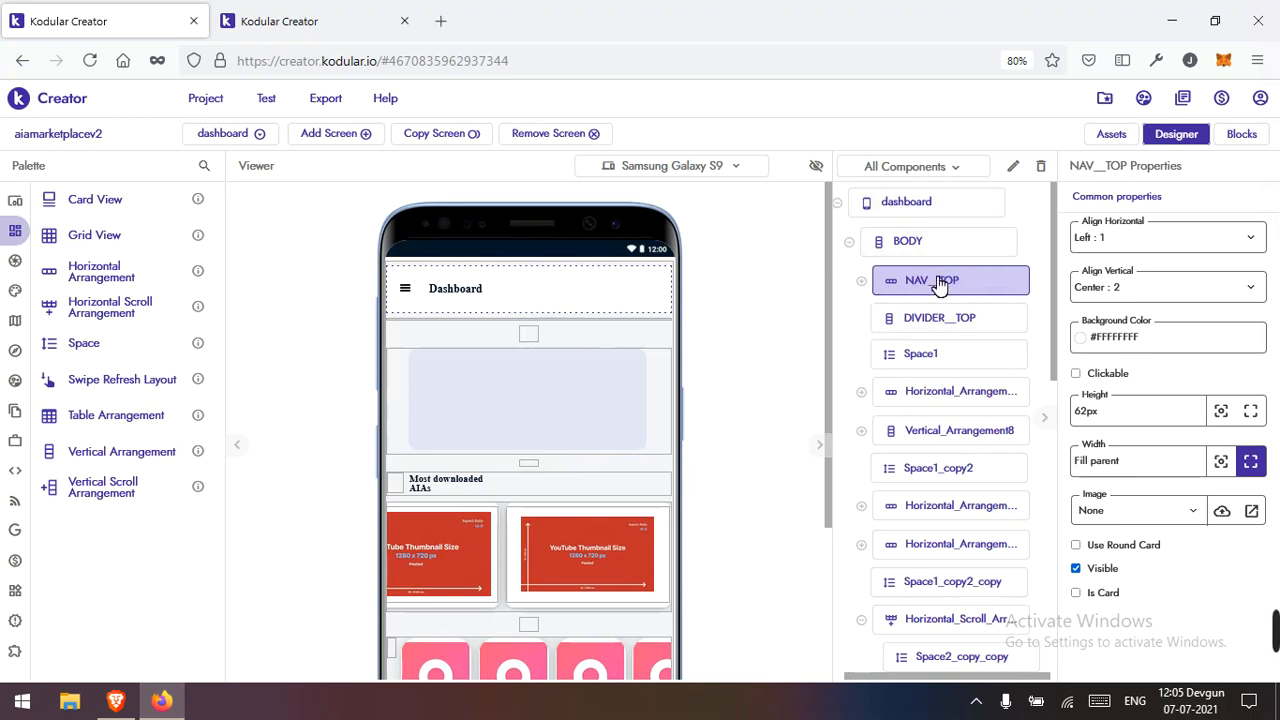
Step: Select the menu button in the header bar and save the project
{"action": "left_click", "coordinate": [404, 298]}
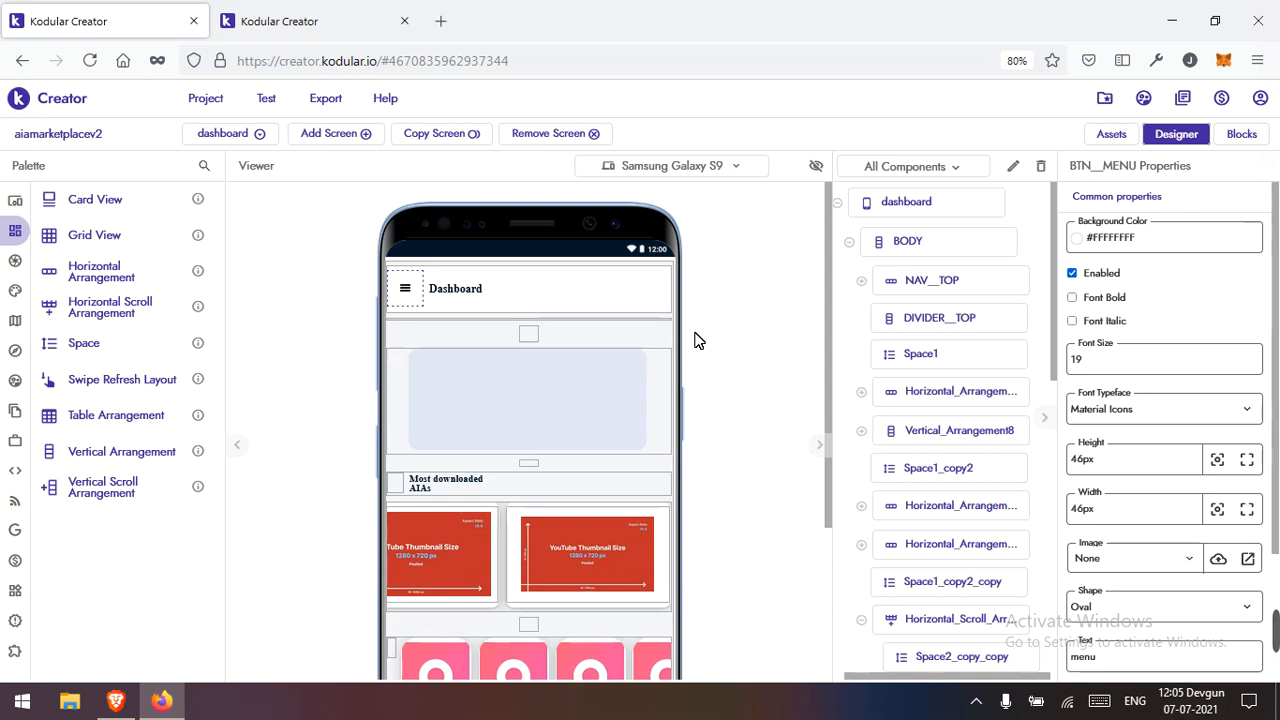
{"action": "left_click", "coordinate": [205, 98]}
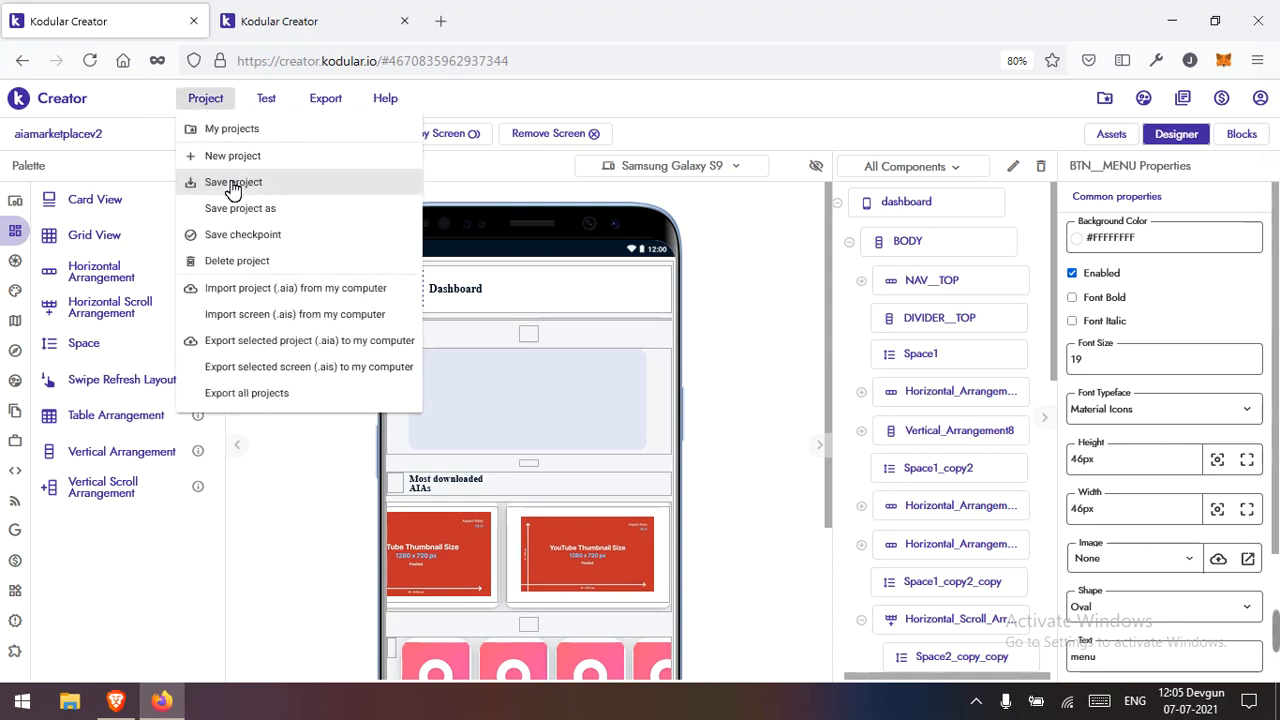
{"action": "left_click", "coordinate": [233, 176]}
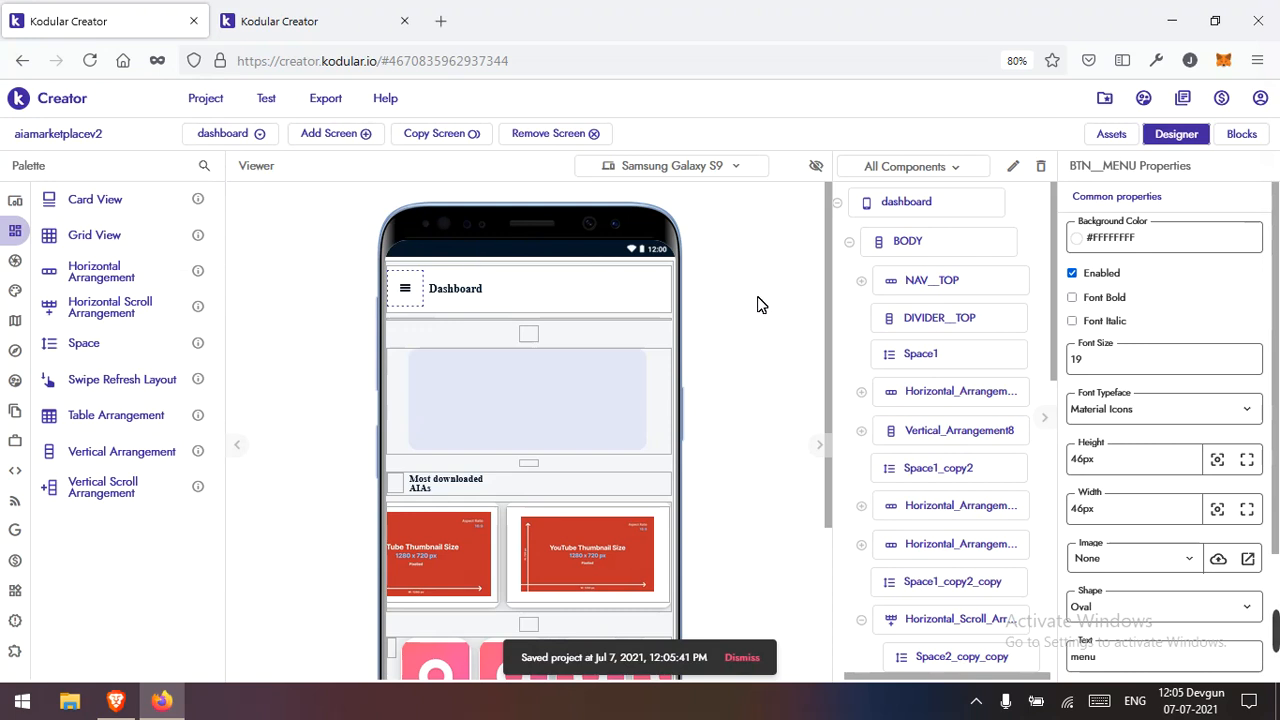
Step: Add a Vertical Scroll Arrangement directly below DIVIDER__TOP and set its height and width to Fill parent
{"action": "left_click", "coordinate": [922, 279]}
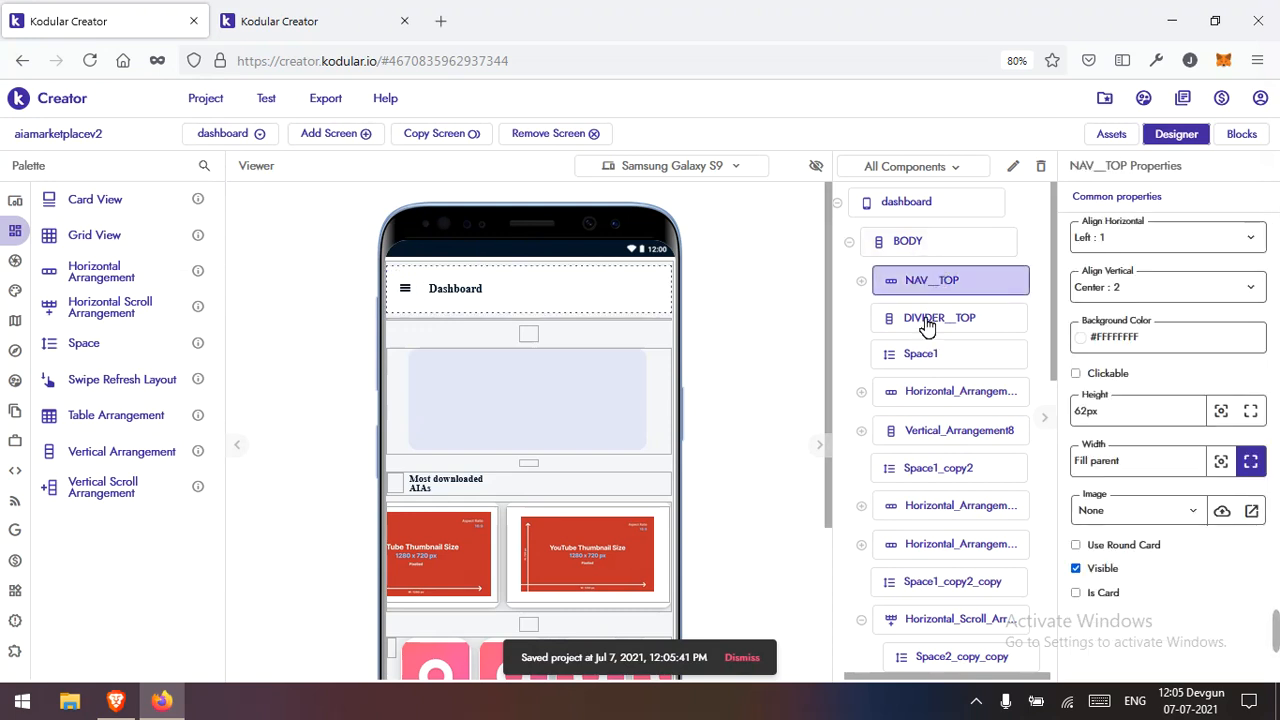
{"action": "scroll", "coordinate": [946, 320], "scroll_direction": "down", "scroll_amount": 3}
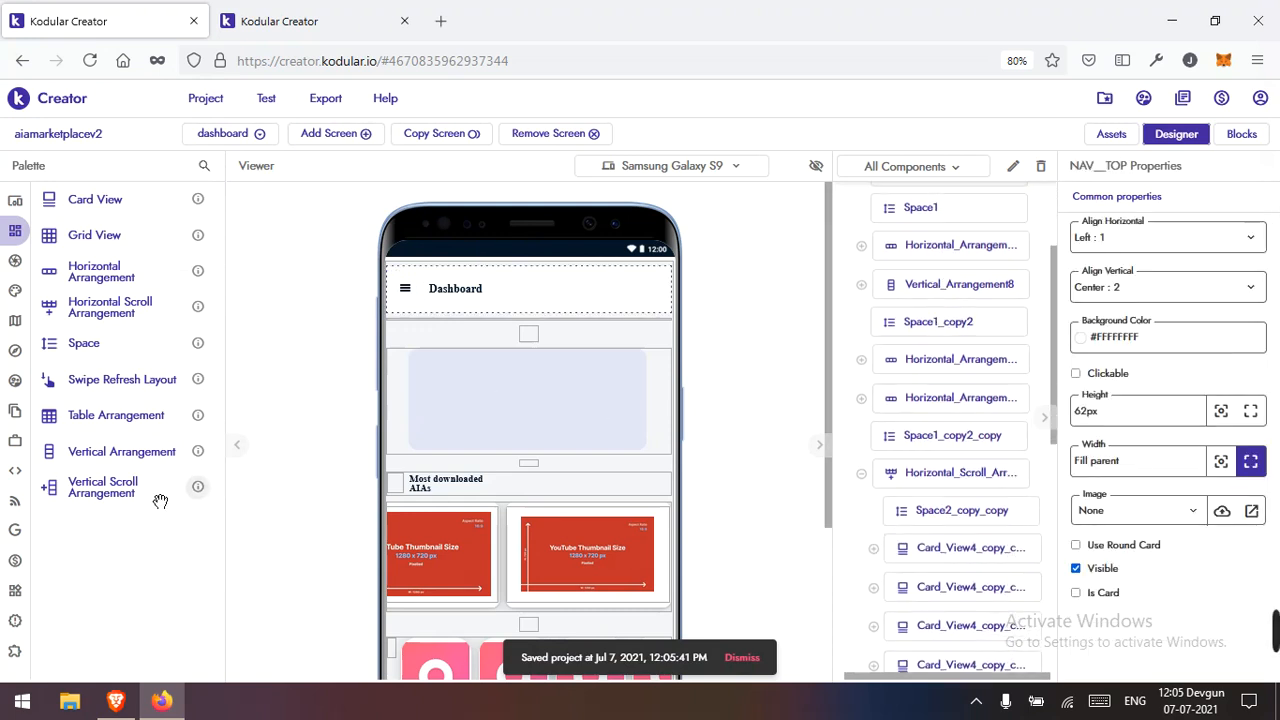
{"action": "scroll", "coordinate": [1010, 262], "scroll_direction": "up", "scroll_amount": 3}
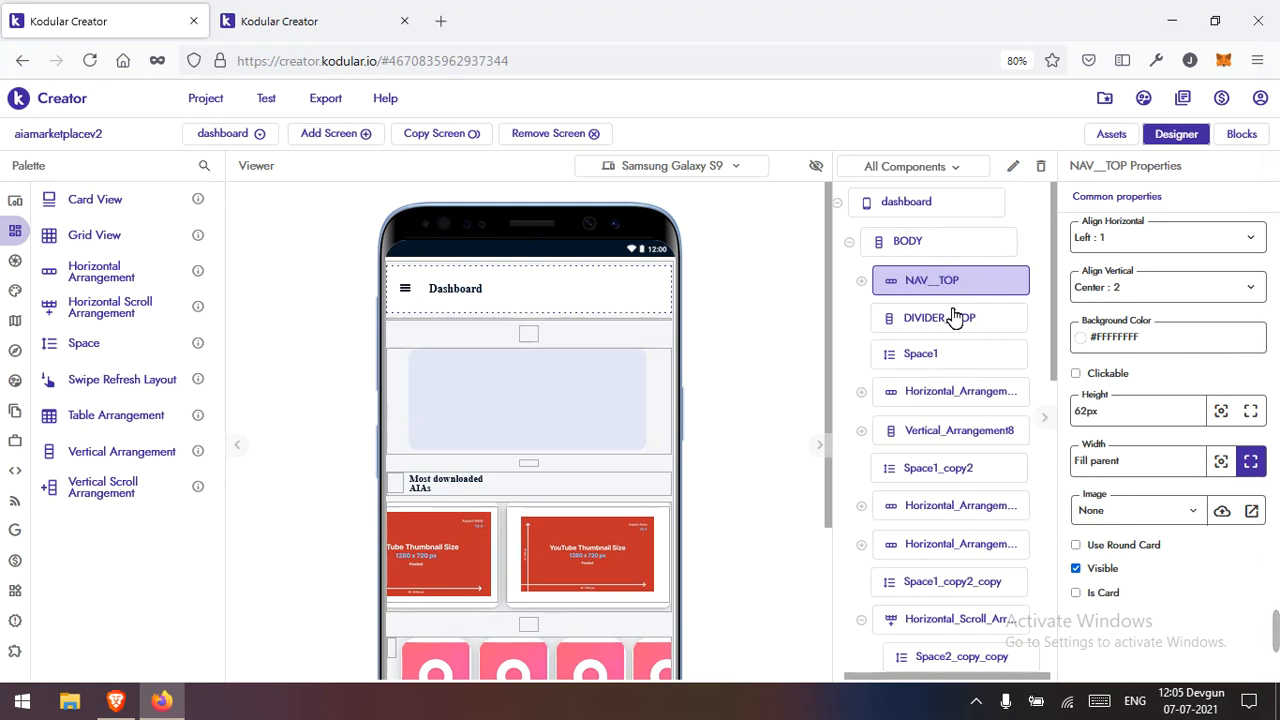
{"action": "left_click_drag", "start_coordinate": [90, 497], "coordinate": [585, 335]}
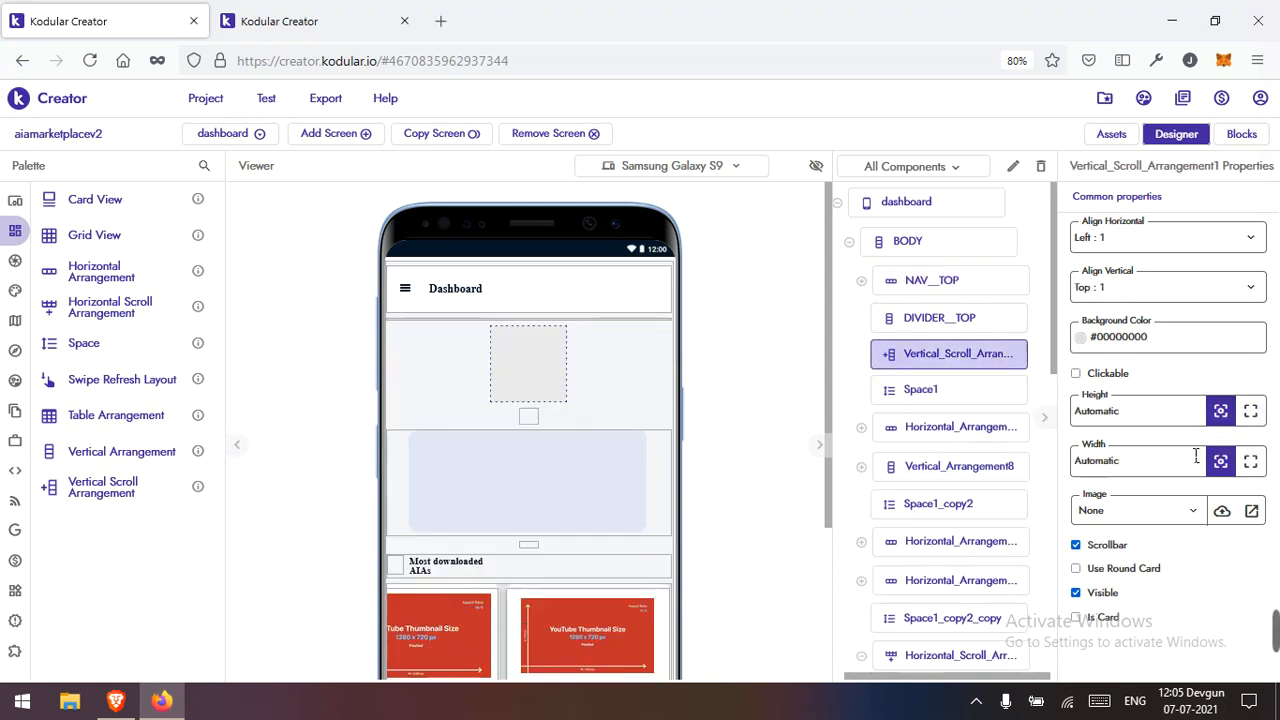
{"action": "left_click", "coordinate": [1251, 410]}
{"action": "left_click", "coordinate": [1251, 460]}
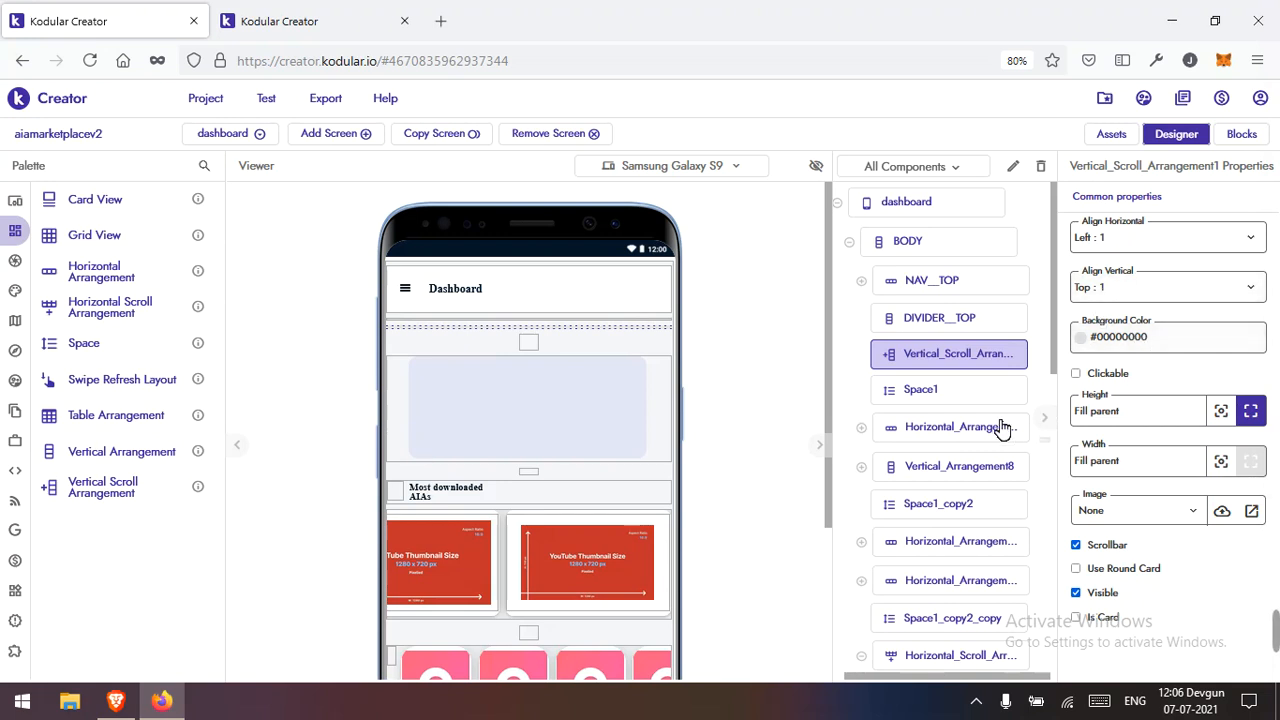
Step: Set the new vertical scroll arrangement's background color to #FFFFFF00
{"action": "left_click", "coordinate": [1095, 338]}
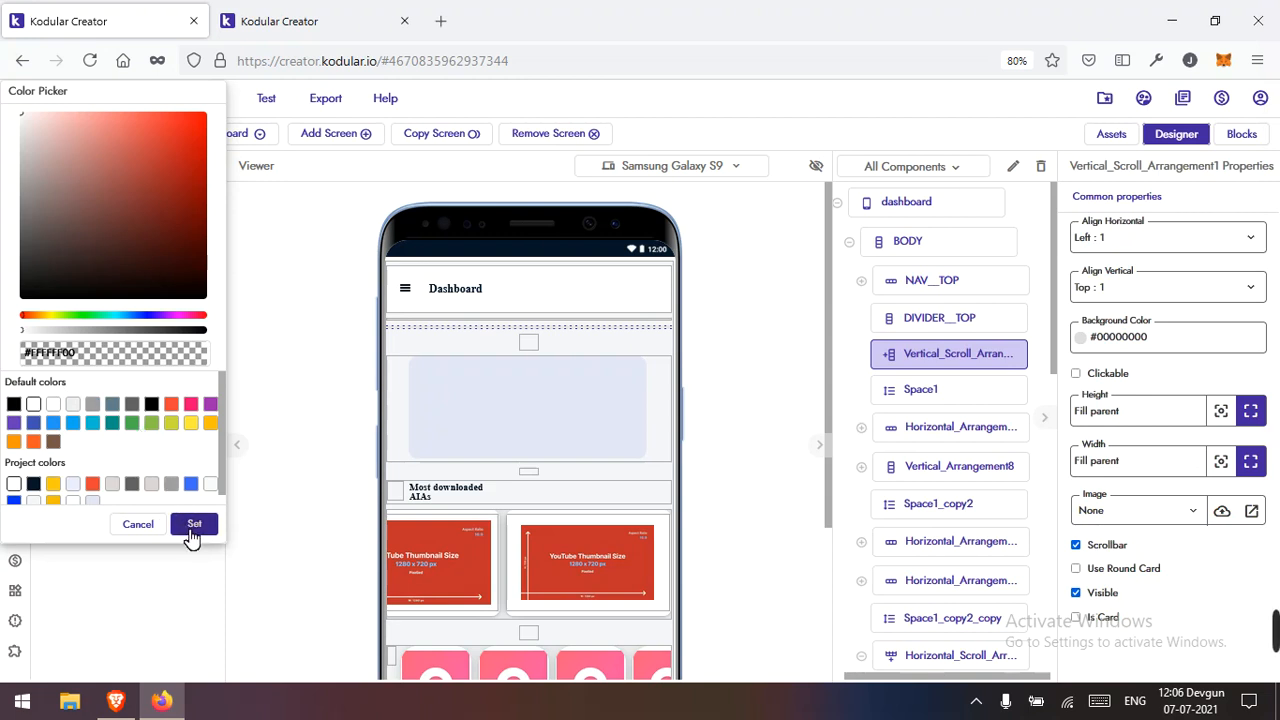
{"action": "mouse_move", "coordinate": [1240, 650]}
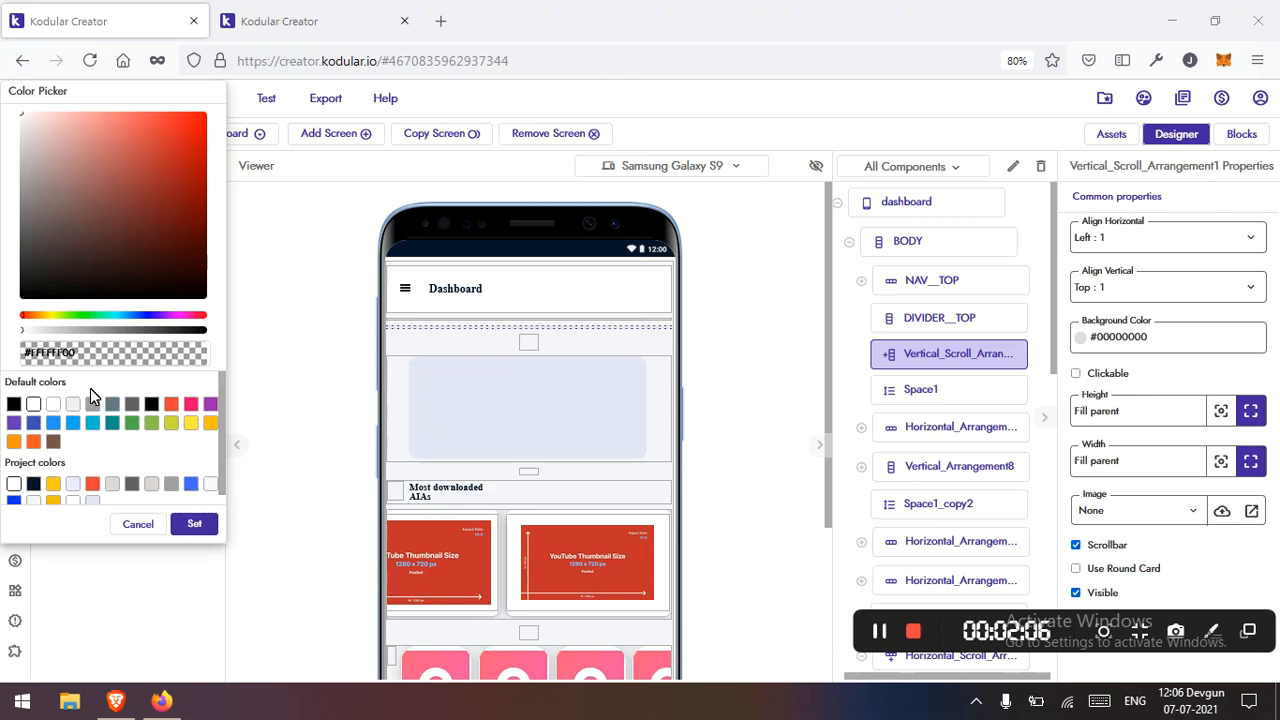
{"action": "left_click", "coordinate": [205, 534]}
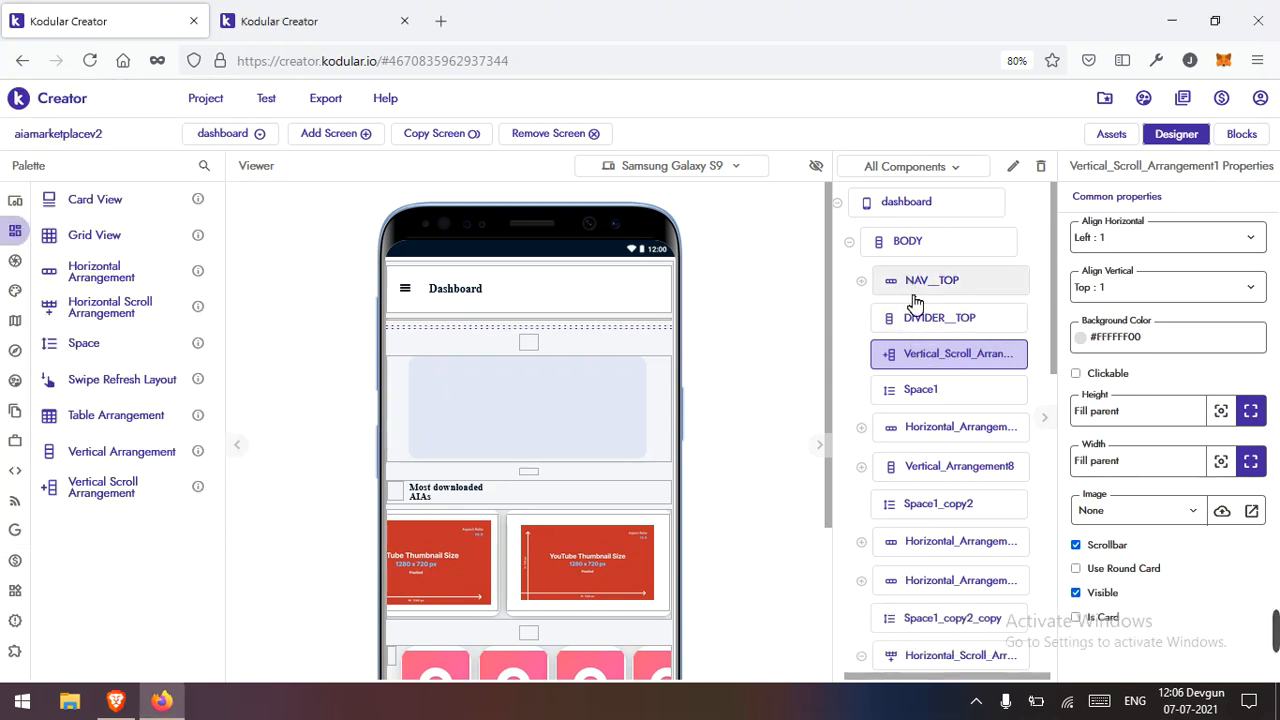
Step: Move Space1 into the vertical scroll arrangement and set the arrangement's horizontal alignment to Center
{"action": "left_click", "coordinate": [926, 391]}
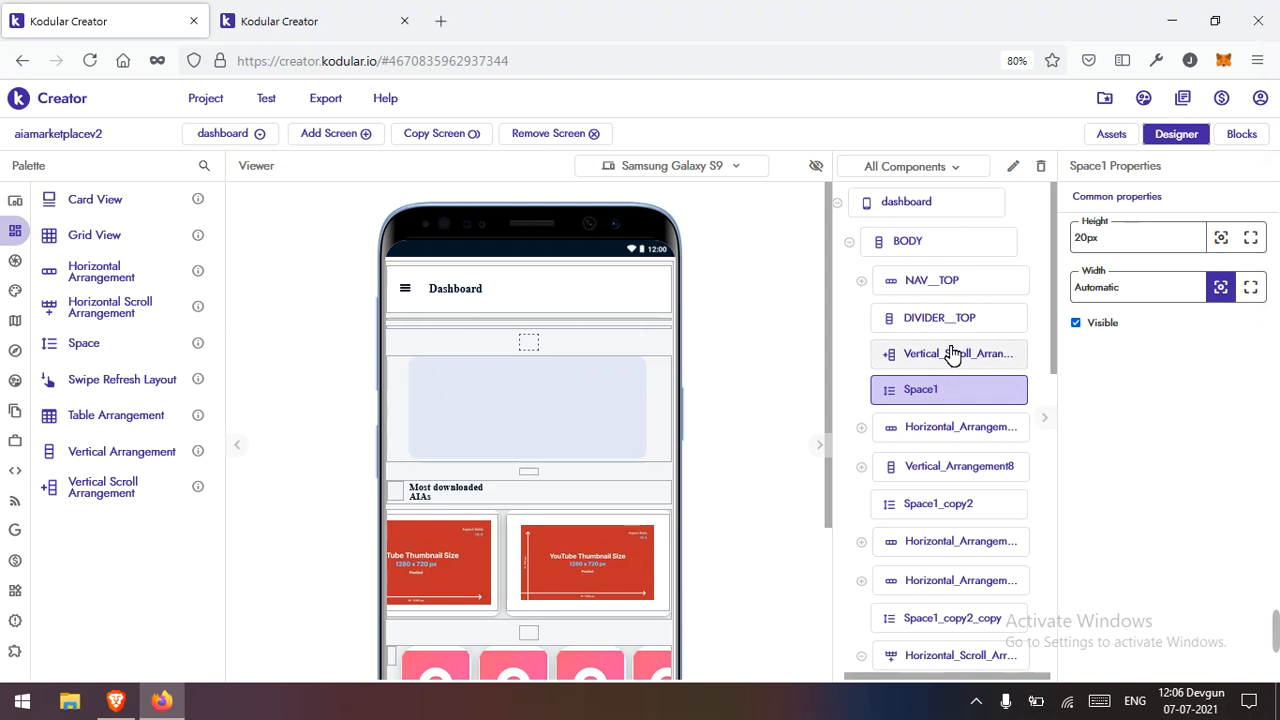
{"action": "left_click", "coordinate": [951, 354]}
{"action": "left_click", "coordinate": [930, 397]}
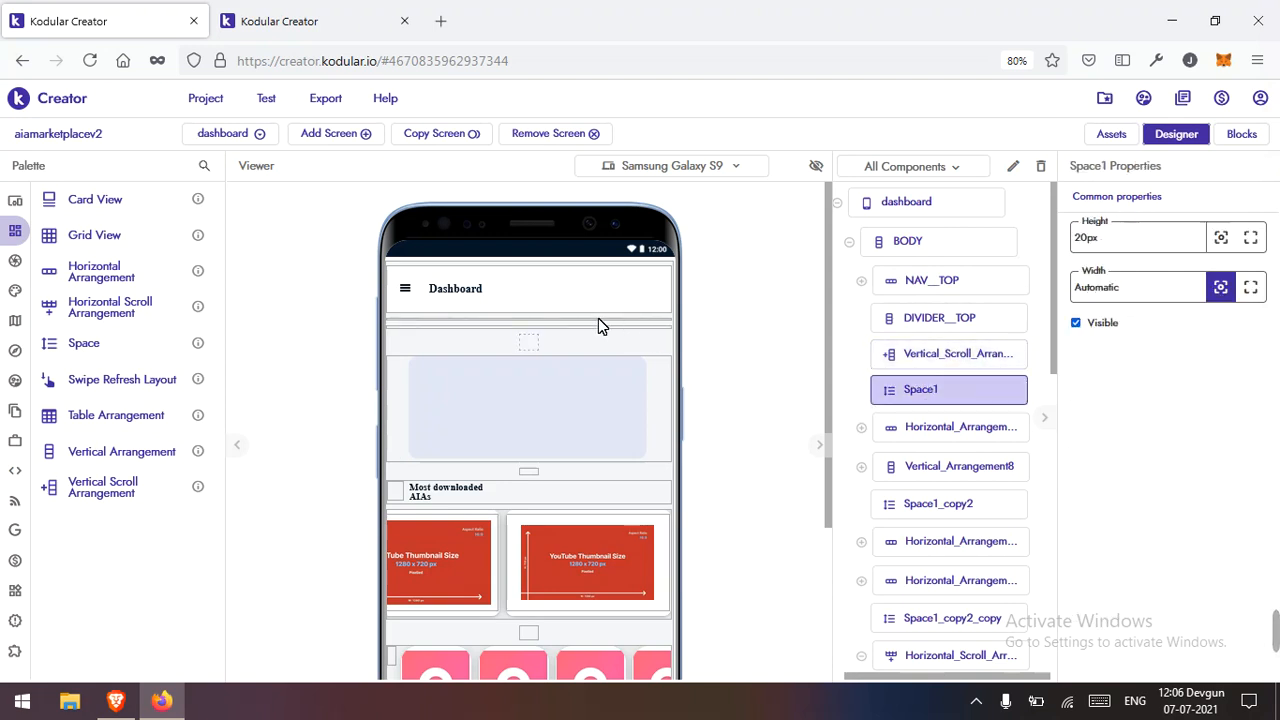
{"action": "right_click", "coordinate": [578, 335]}
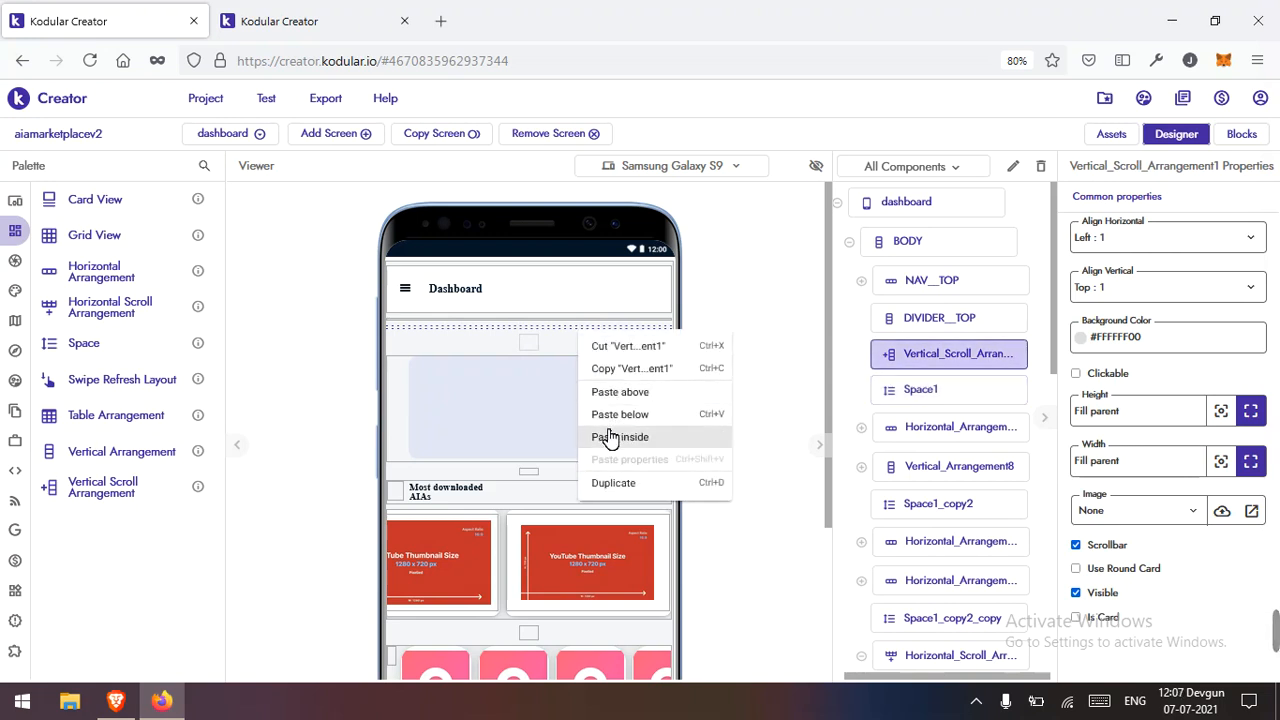
{"action": "left_click", "coordinate": [612, 437]}
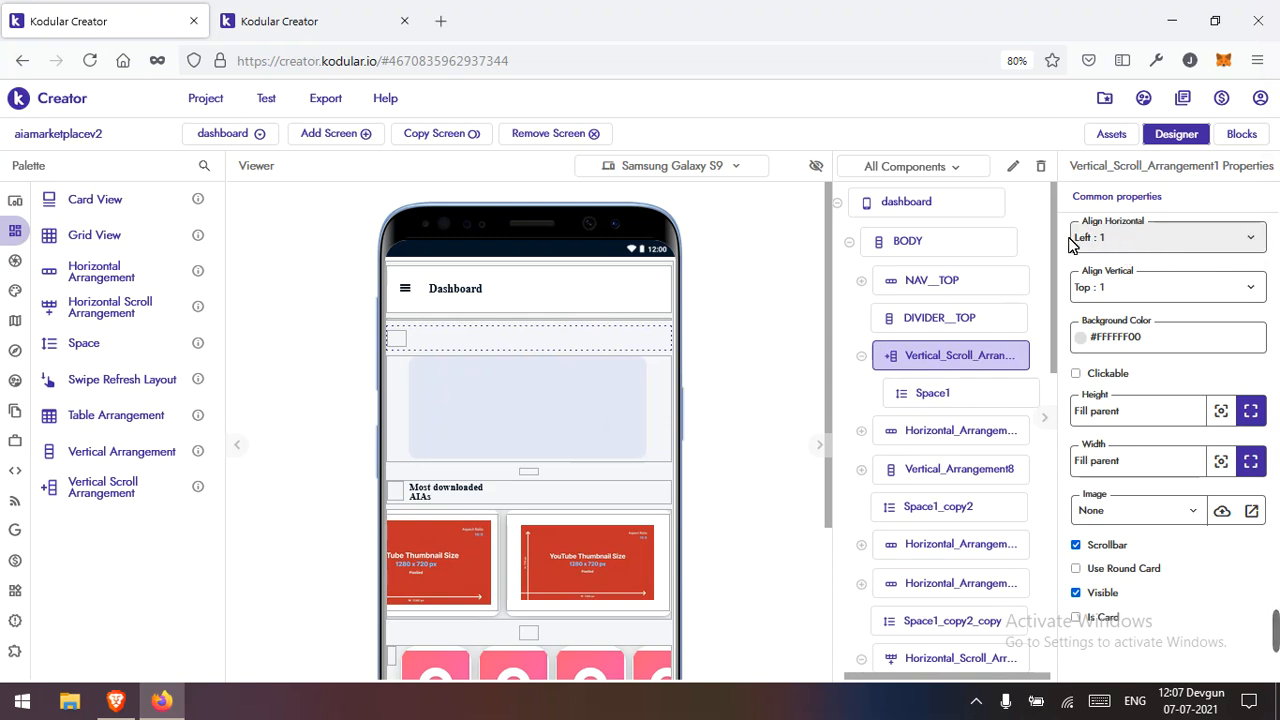
{"action": "left_click", "coordinate": [1150, 244]}
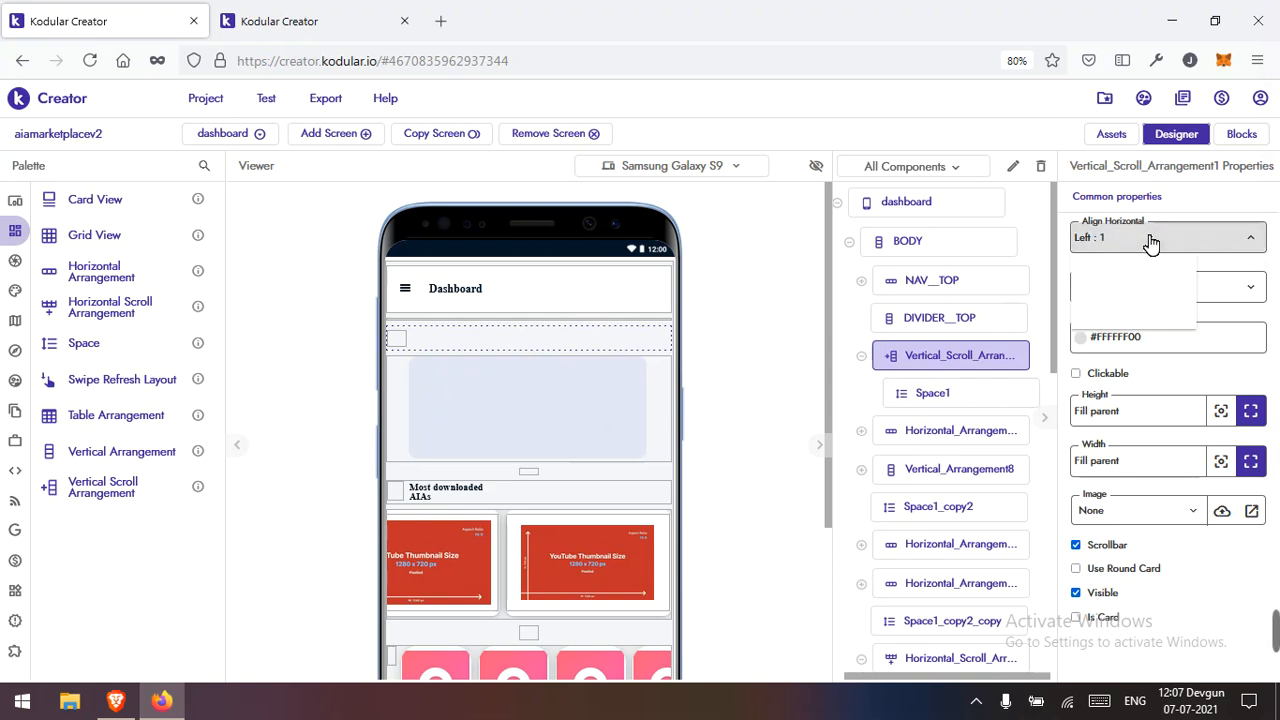
{"action": "left_click", "coordinate": [1143, 297]}
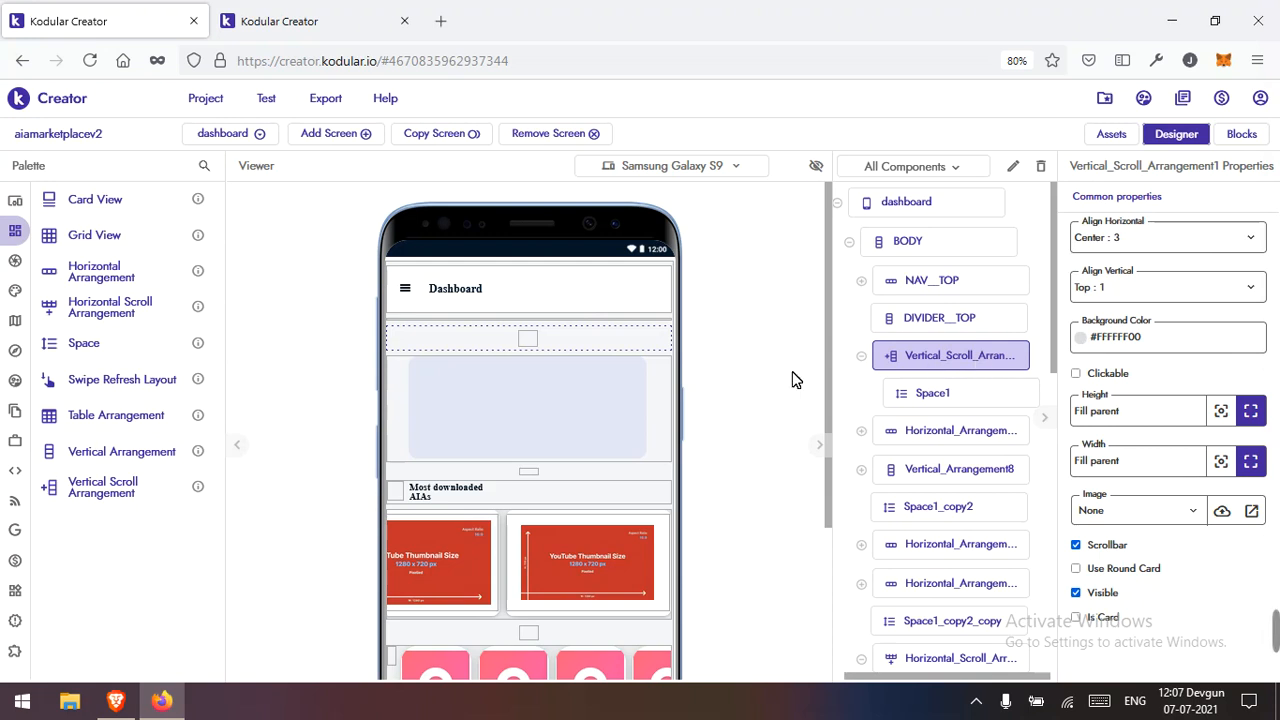
Step: Make the hidden Horizontal_Arrangement6 above Vertical_Arrangement8 visible
{"action": "left_click", "coordinate": [913, 430]}
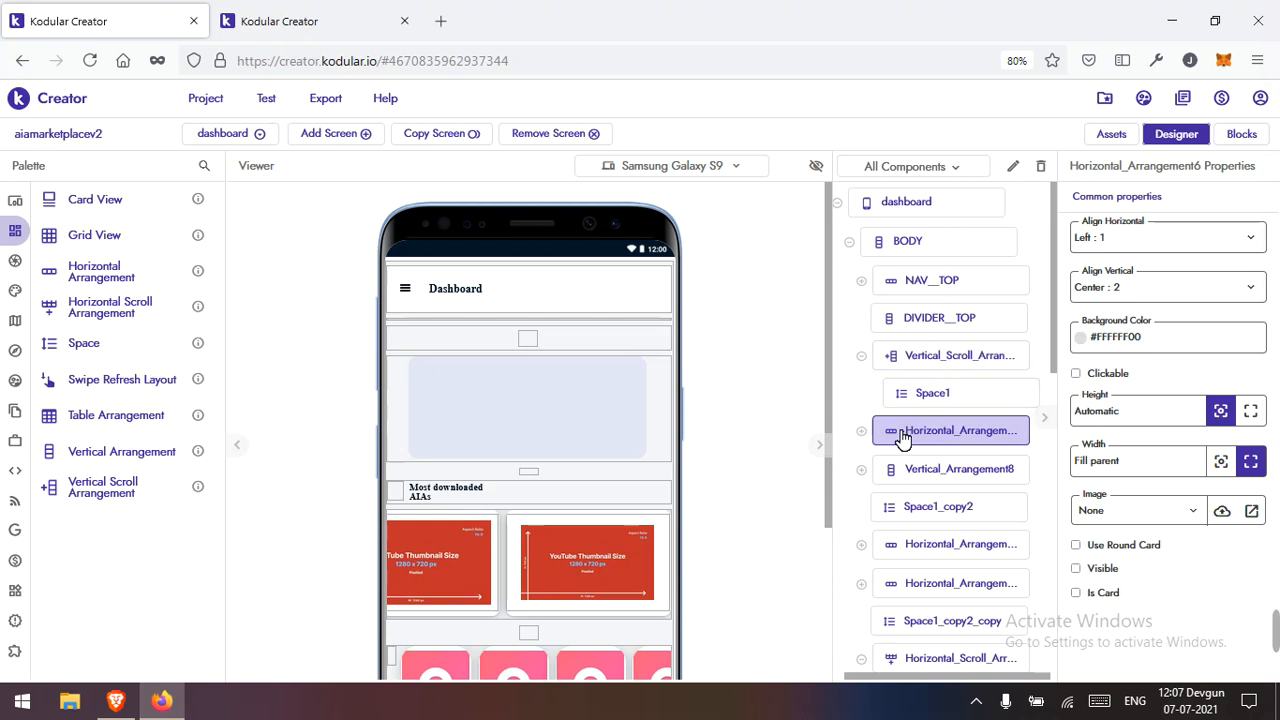
{"action": "left_click", "coordinate": [910, 468]}
{"action": "left_click", "coordinate": [910, 436]}
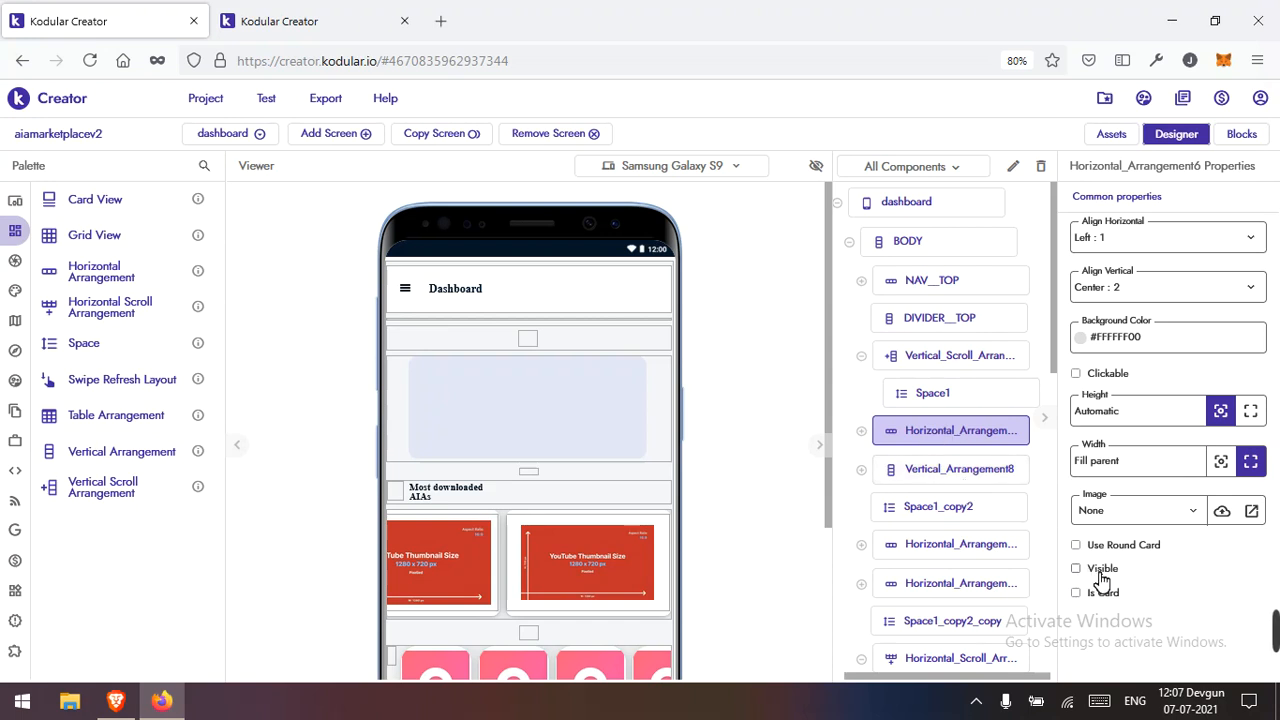
{"action": "left_click", "coordinate": [818, 166]}
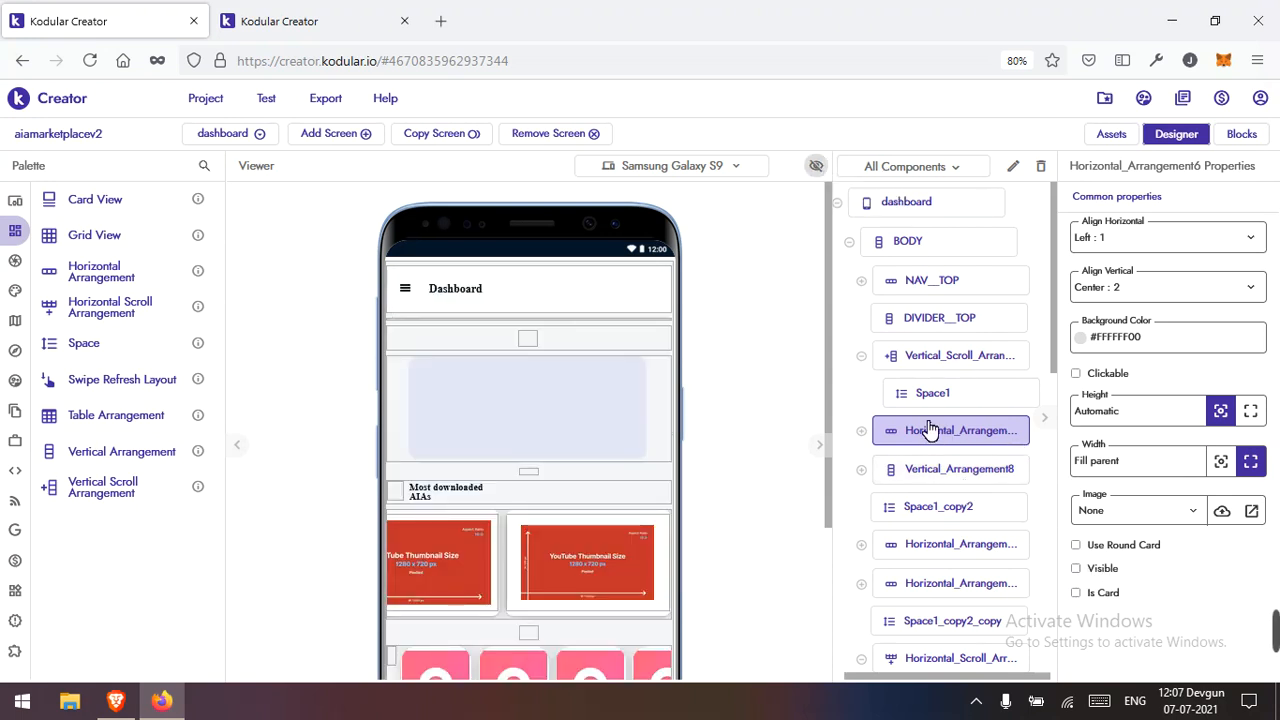
{"action": "left_click", "coordinate": [1102, 579]}
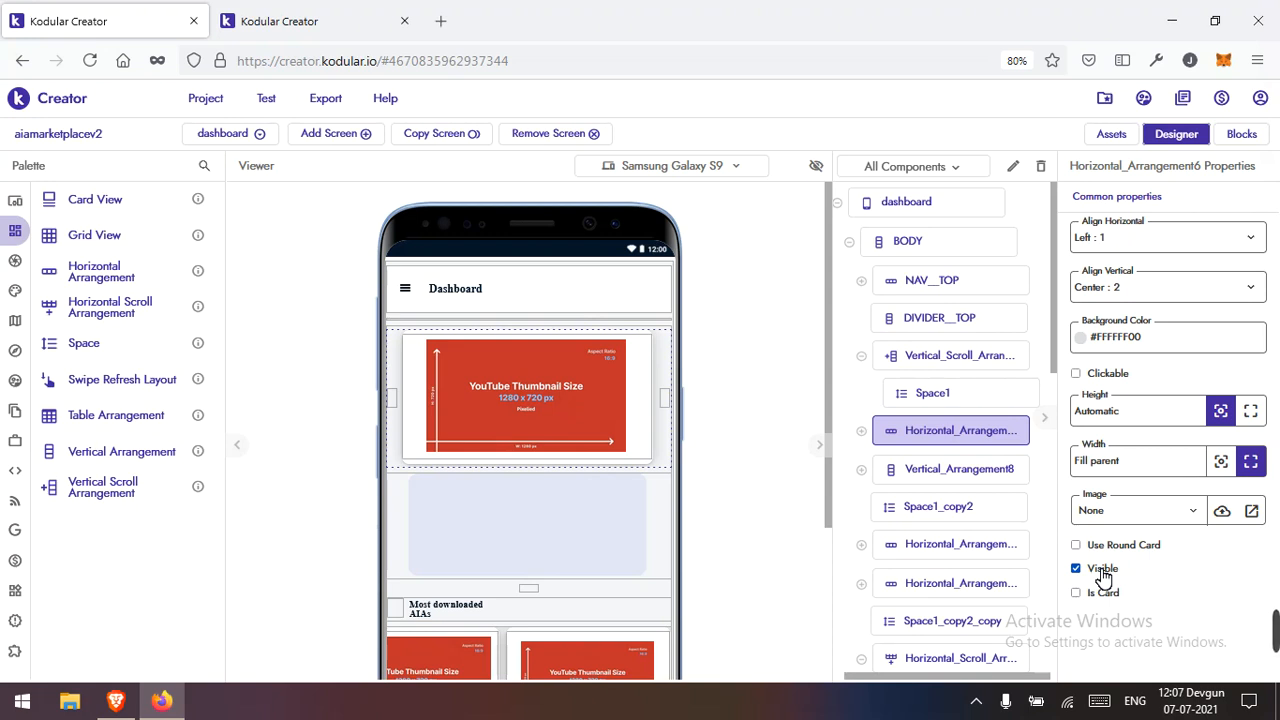
Step: Delete Horizontal_Arrangement6 together with its associated blocks
{"action": "left_click", "coordinate": [1040, 166]}
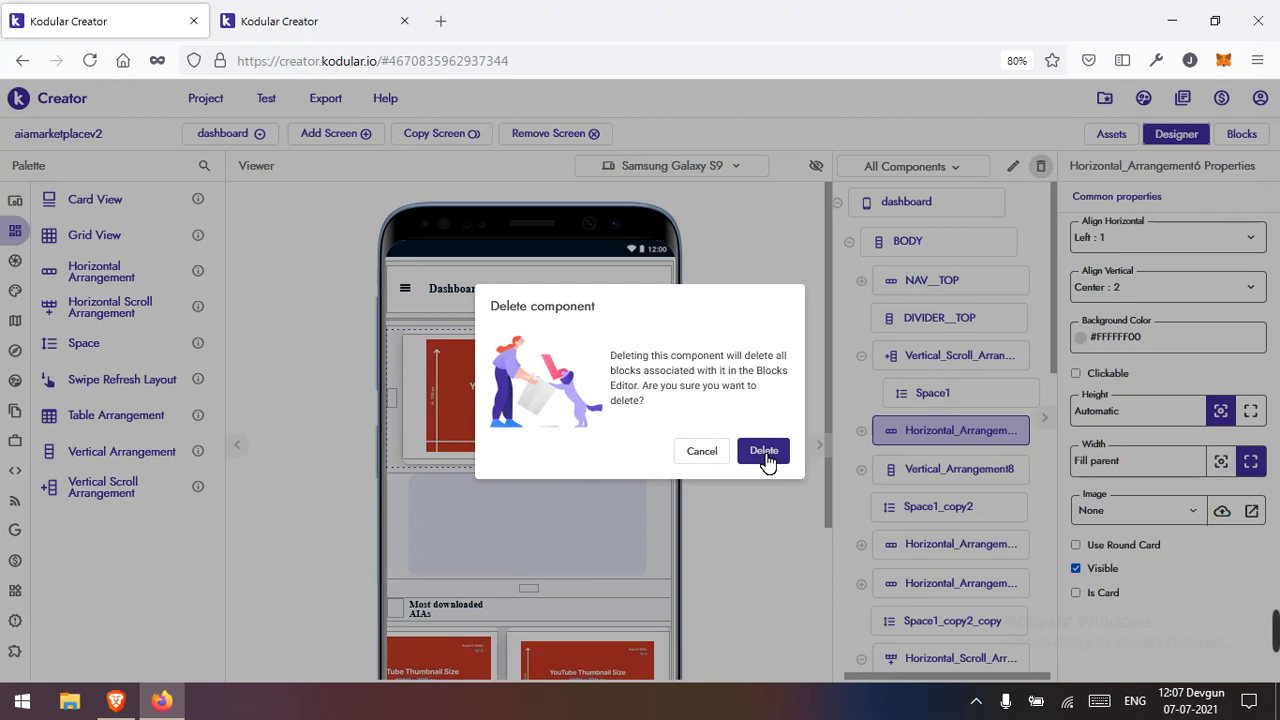
{"action": "left_click", "coordinate": [764, 455]}
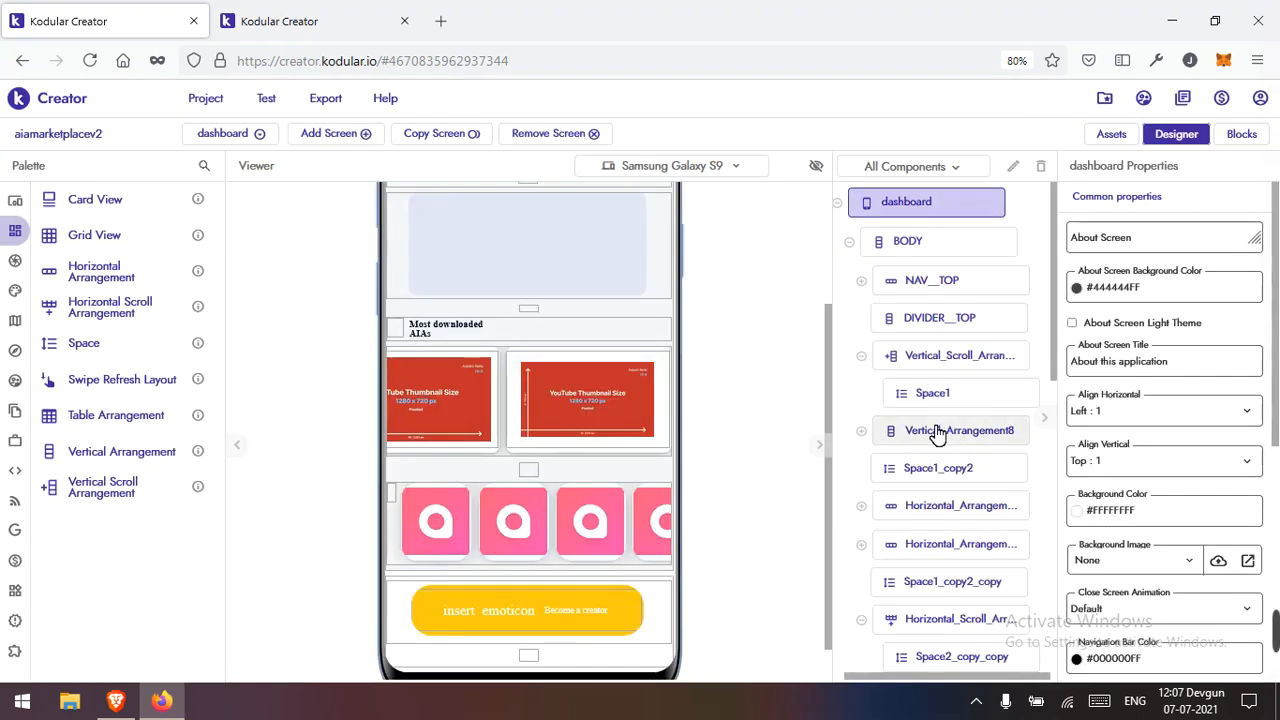
Step: Move Vertical_Arrangement8 from the body into Vertical_Scroll_Arrangement1
{"action": "left_click", "coordinate": [938, 432]}
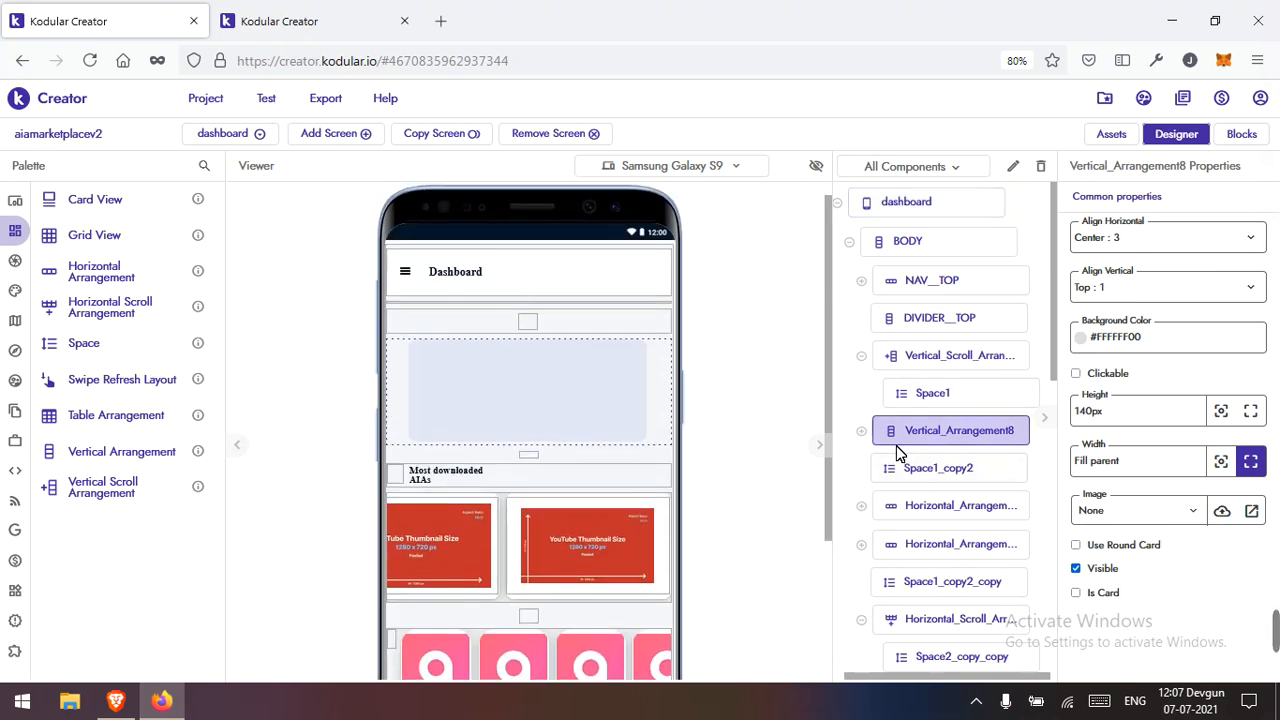
{"action": "right_click", "coordinate": [666, 354]}
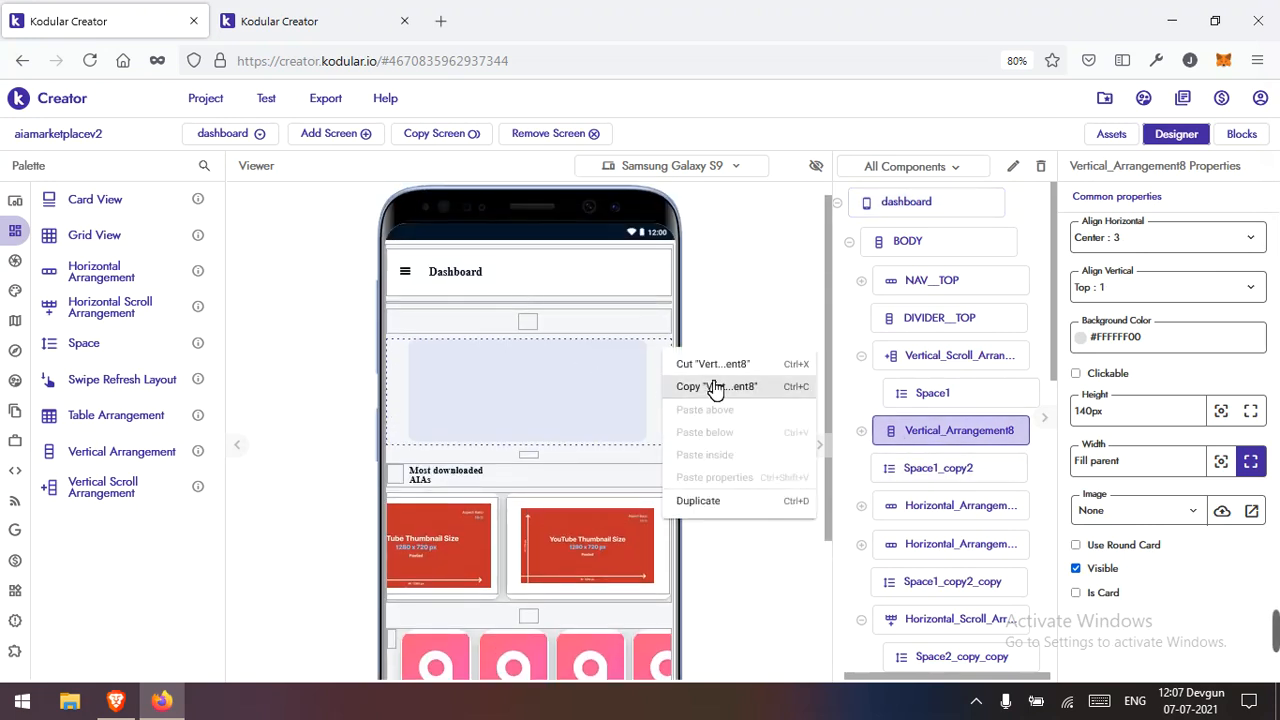
{"action": "left_click", "coordinate": [705, 366]}
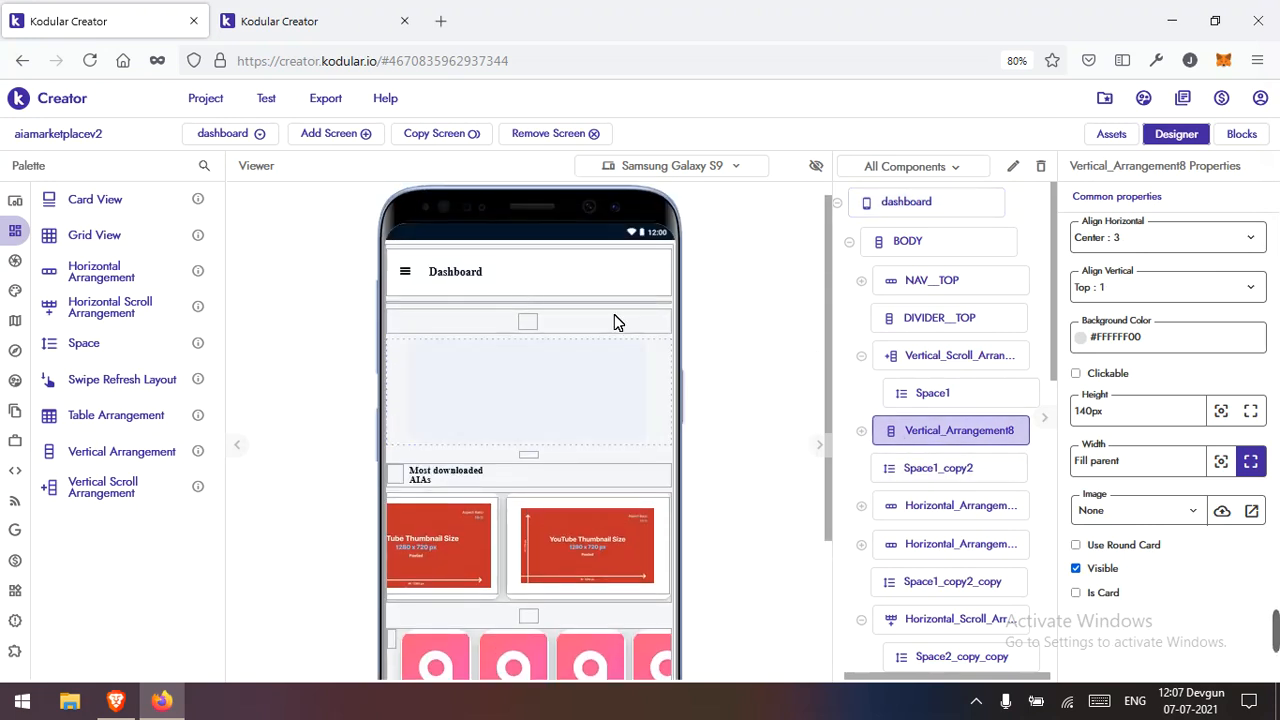
{"action": "left_click", "coordinate": [611, 313]}
{"action": "right_click", "coordinate": [603, 316]}
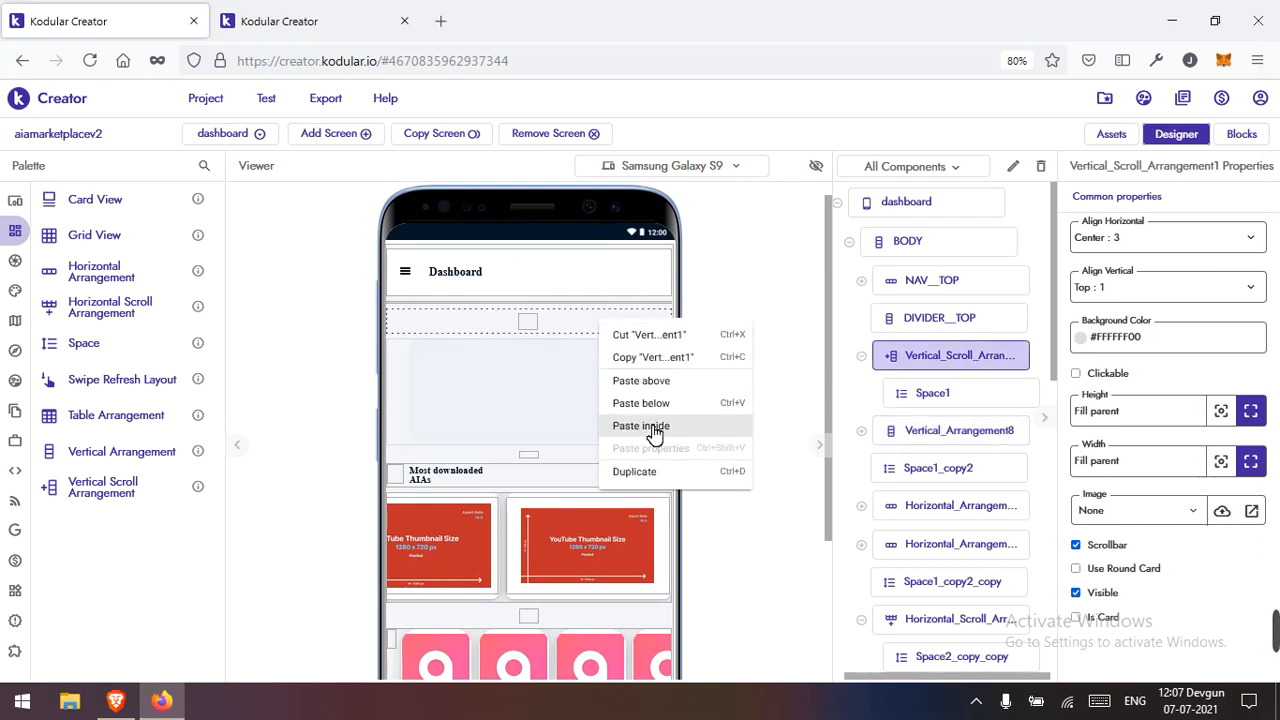
{"action": "left_click", "coordinate": [655, 428]}
Step: Move the Space1_copy2 spacer into Vertical_Scroll_Arrangement1, under Vertical_Arrangement8
{"action": "scroll", "coordinate": [655, 400], "scroll_direction": "down", "scroll_amount": 1}
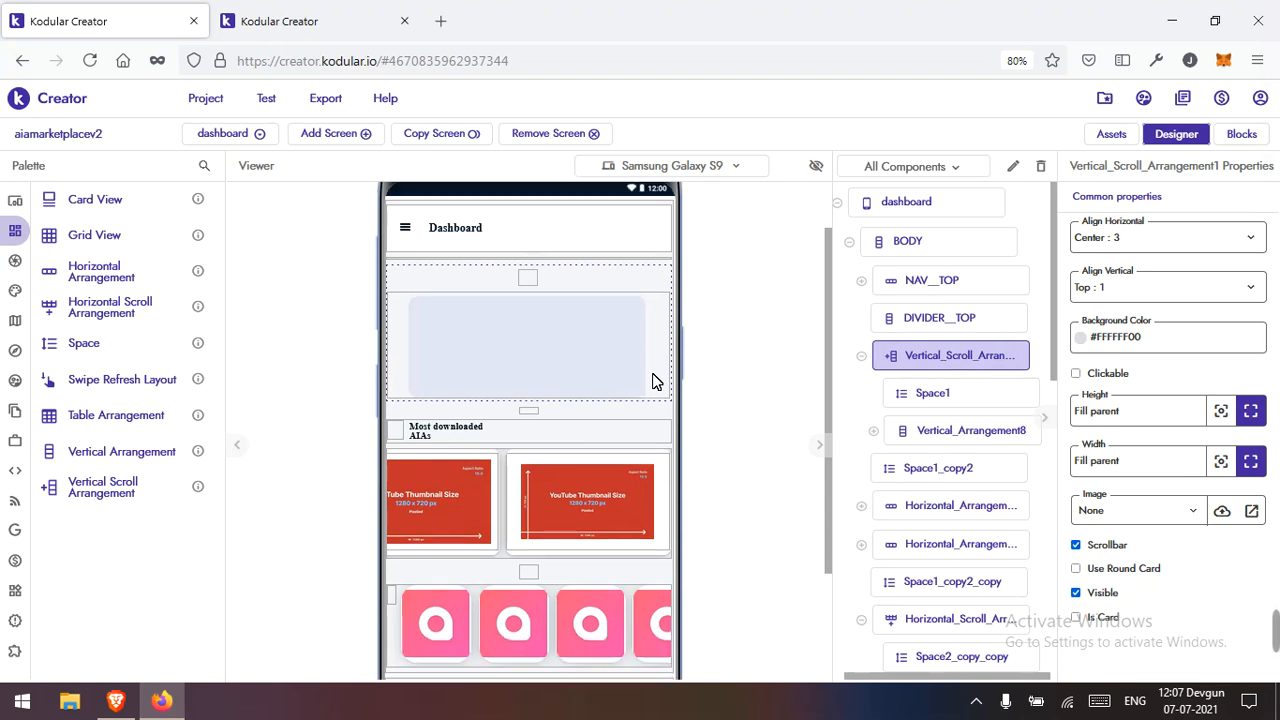
{"action": "left_click", "coordinate": [528, 384]}
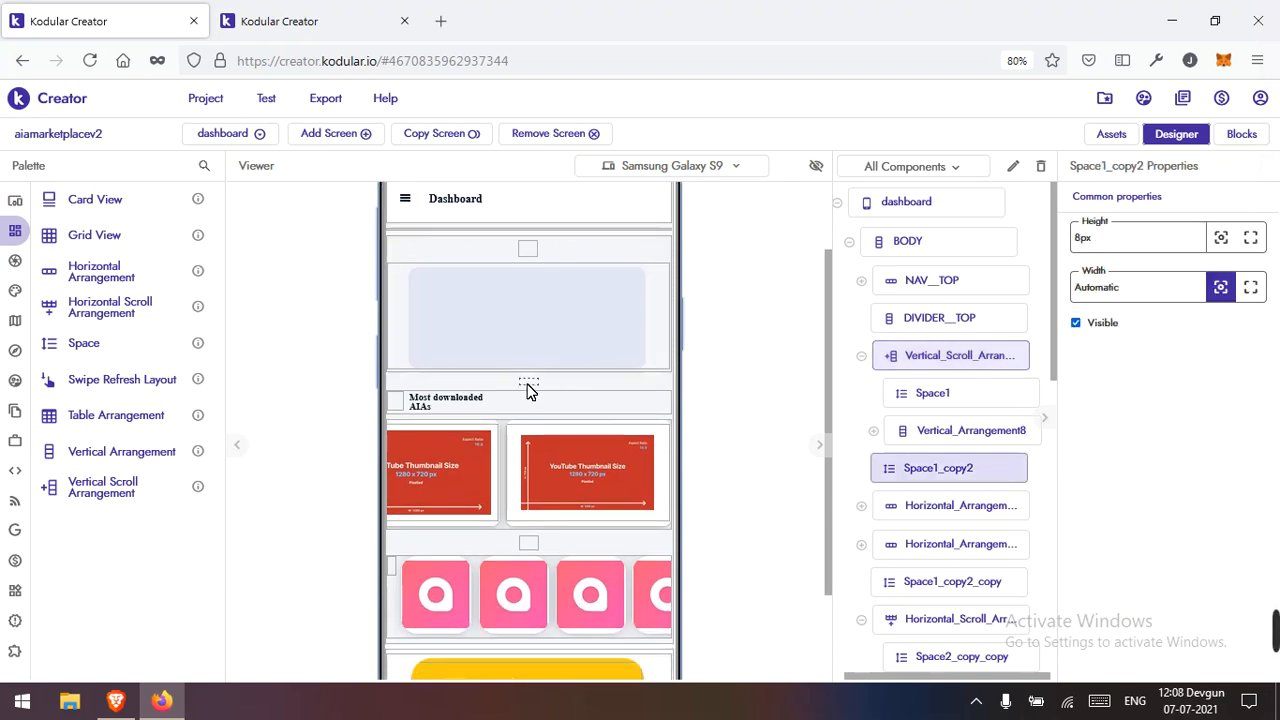
{"action": "right_click", "coordinate": [528, 387]}
{"action": "key", "text": "Escape"}
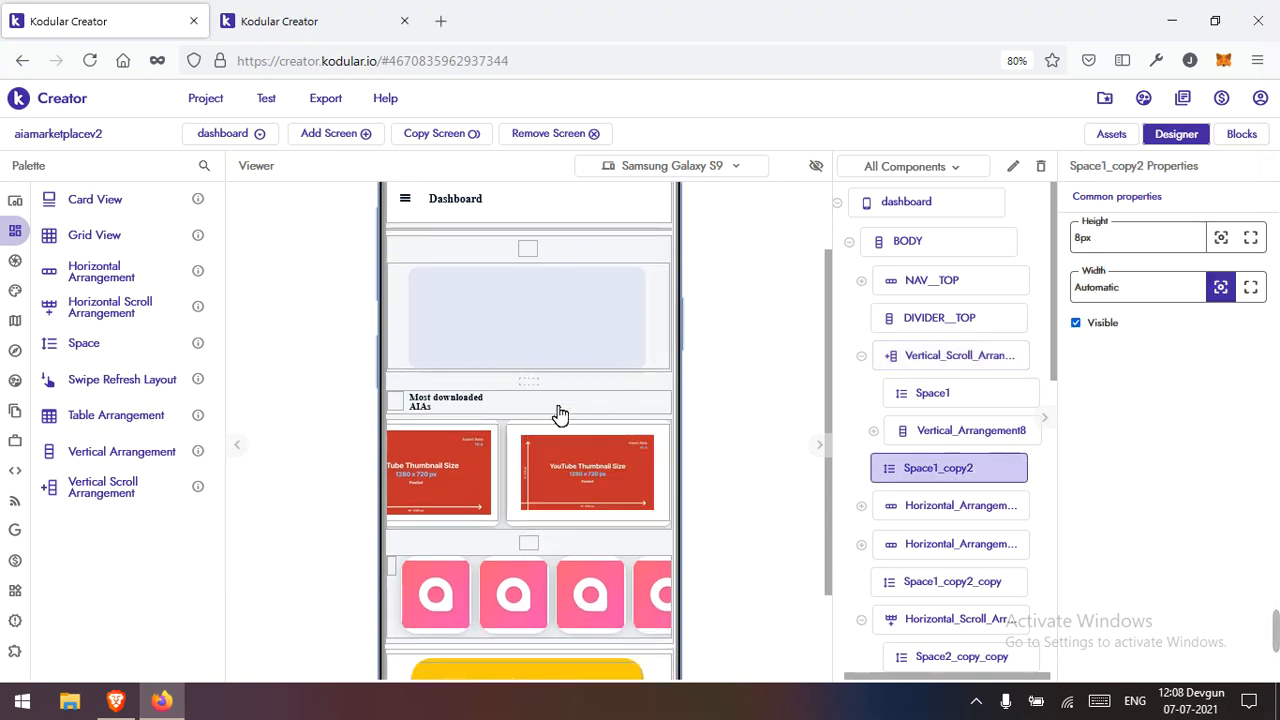
{"action": "left_click", "coordinate": [645, 248]}
{"action": "right_click", "coordinate": [645, 246]}
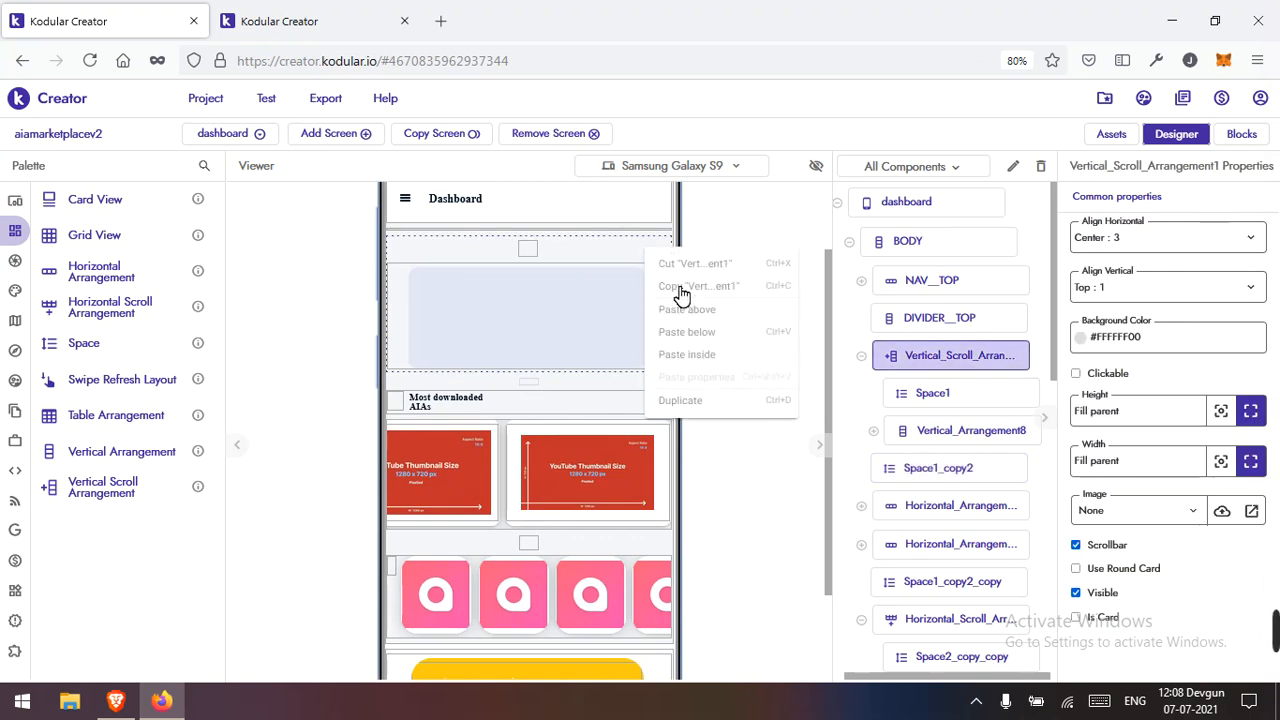
{"action": "left_click", "coordinate": [690, 355]}
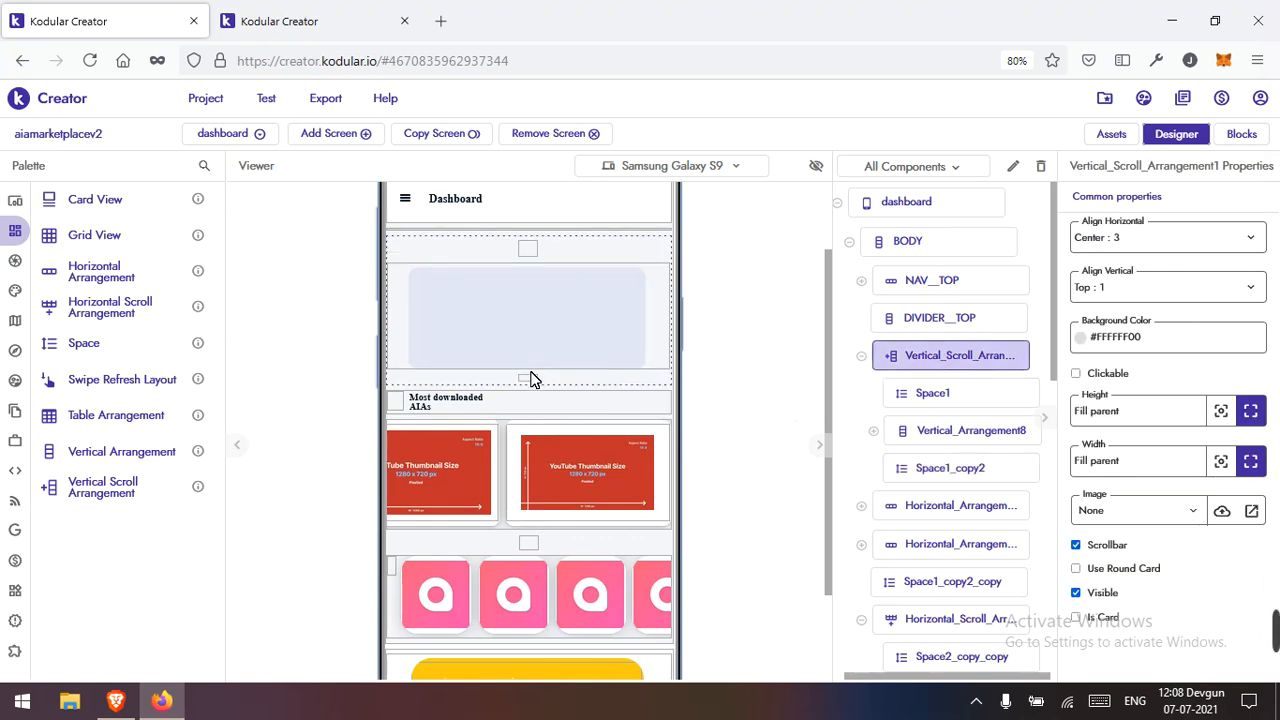
Step: Move Horizontal_Arrangement7, the "Most downloaded AIAs" heading row, directly below Space1_copy2 inside the vertical scroll arrangement
{"action": "left_click", "coordinate": [514, 395]}
{"action": "right_click", "coordinate": [512, 394]}
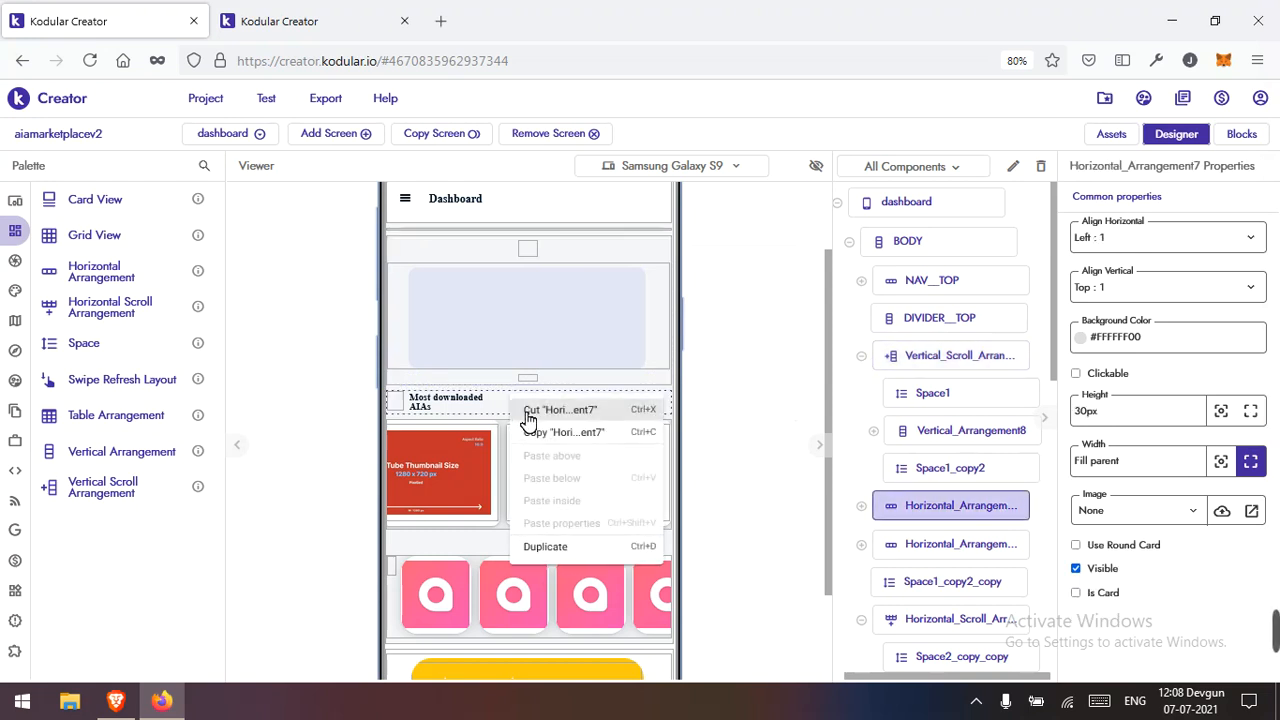
{"action": "left_click", "coordinate": [528, 412]}
{"action": "right_click", "coordinate": [531, 381]}
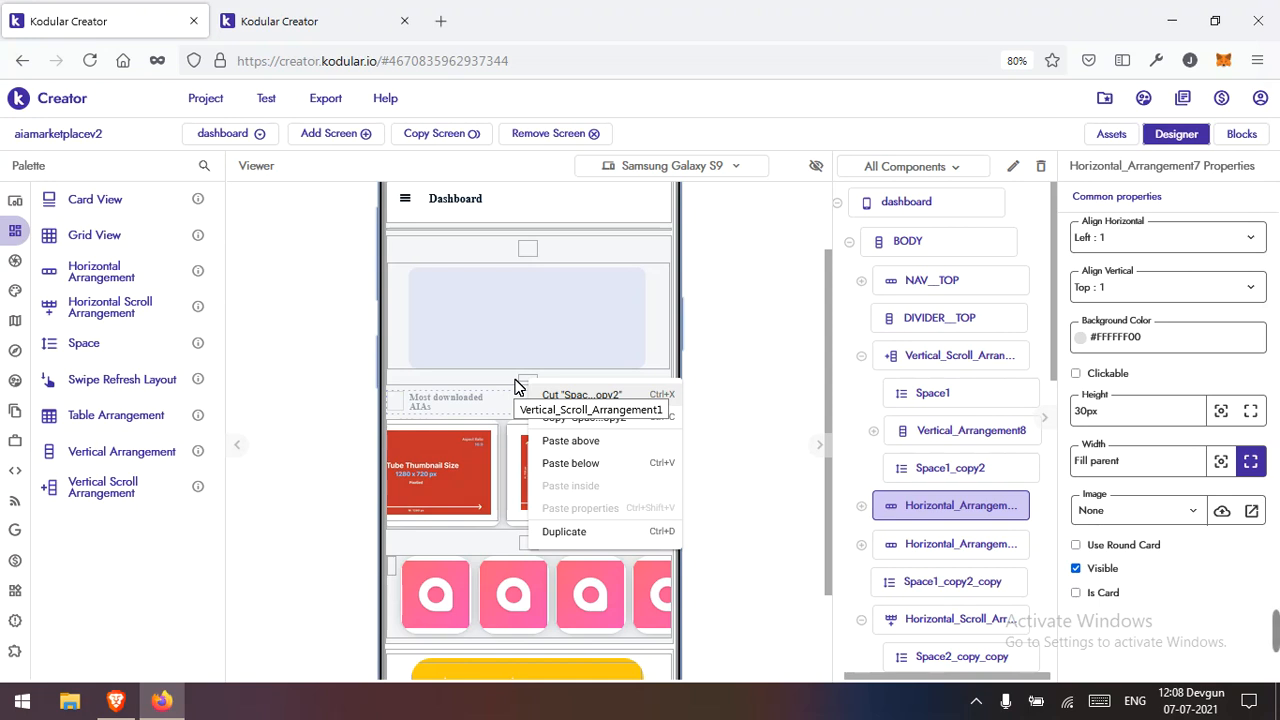
{"action": "left_click", "coordinate": [584, 464]}
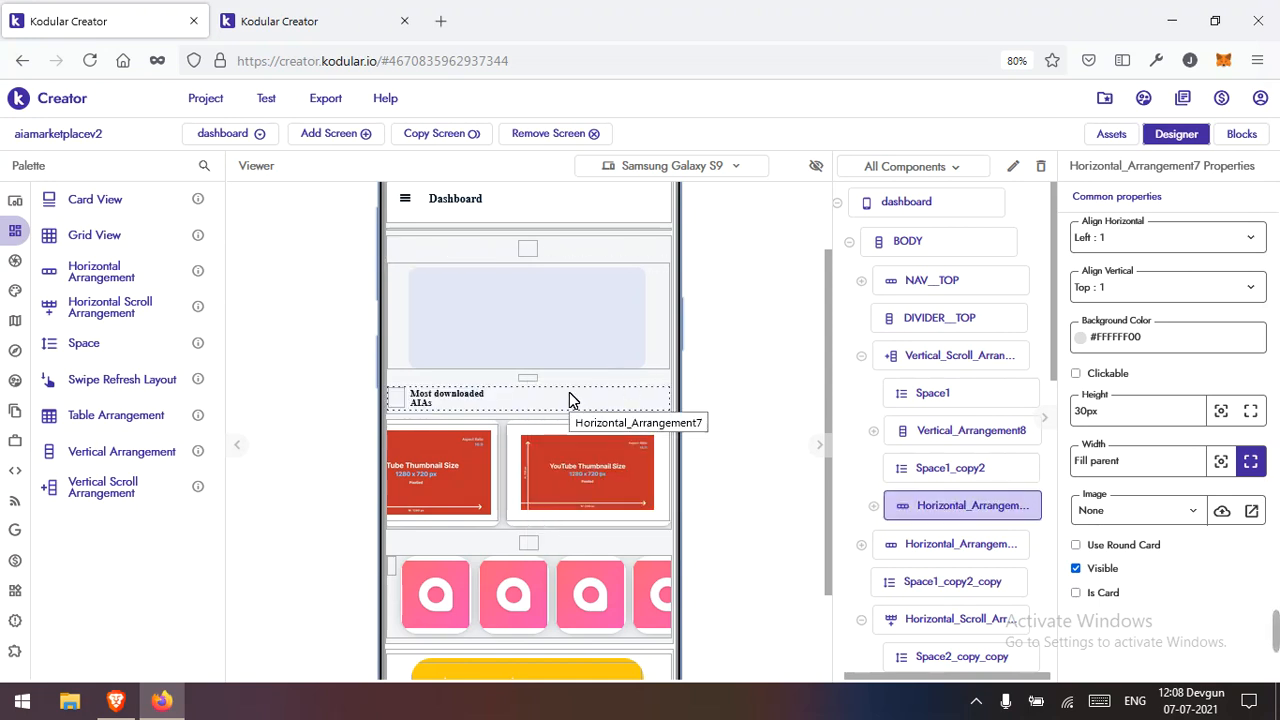
Step: Move Horizontal_Scroll_Arrangement1 with the thumbnail cards directly below Horizontal_Arrangement7 in the vertical scroll arrangement
{"action": "left_click", "coordinate": [506, 529]}
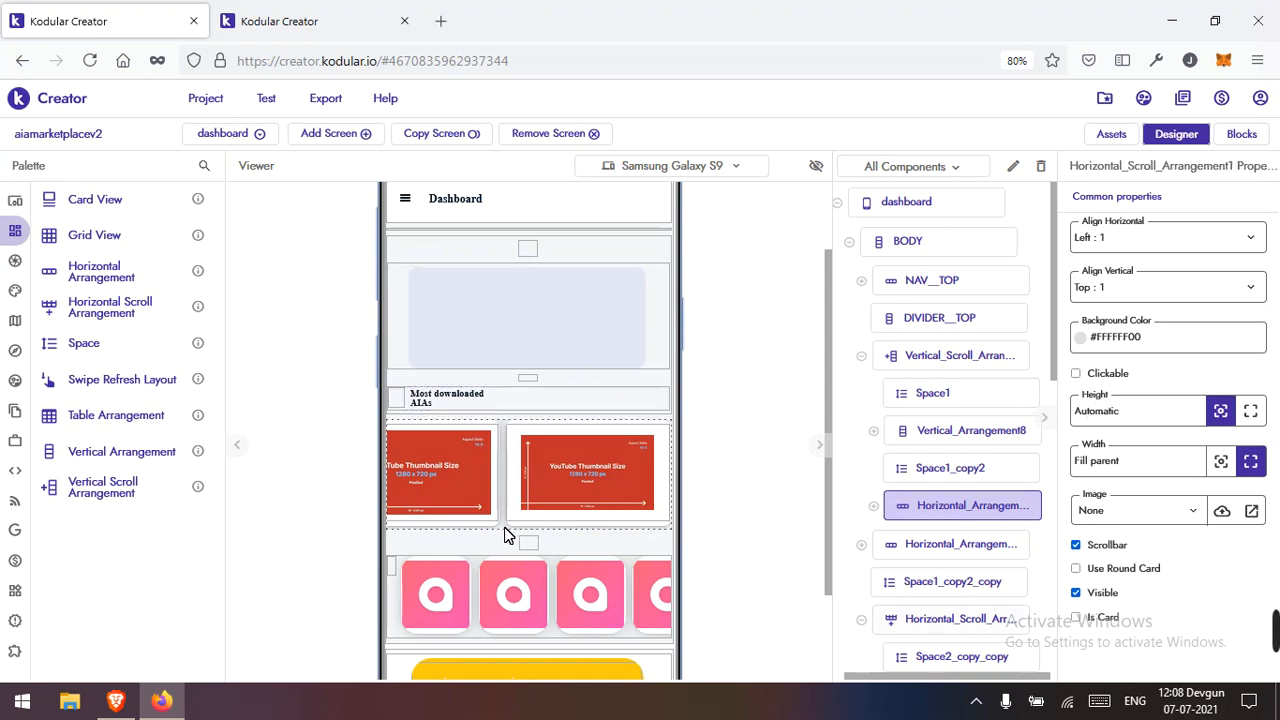
{"action": "right_click", "coordinate": [506, 535]}
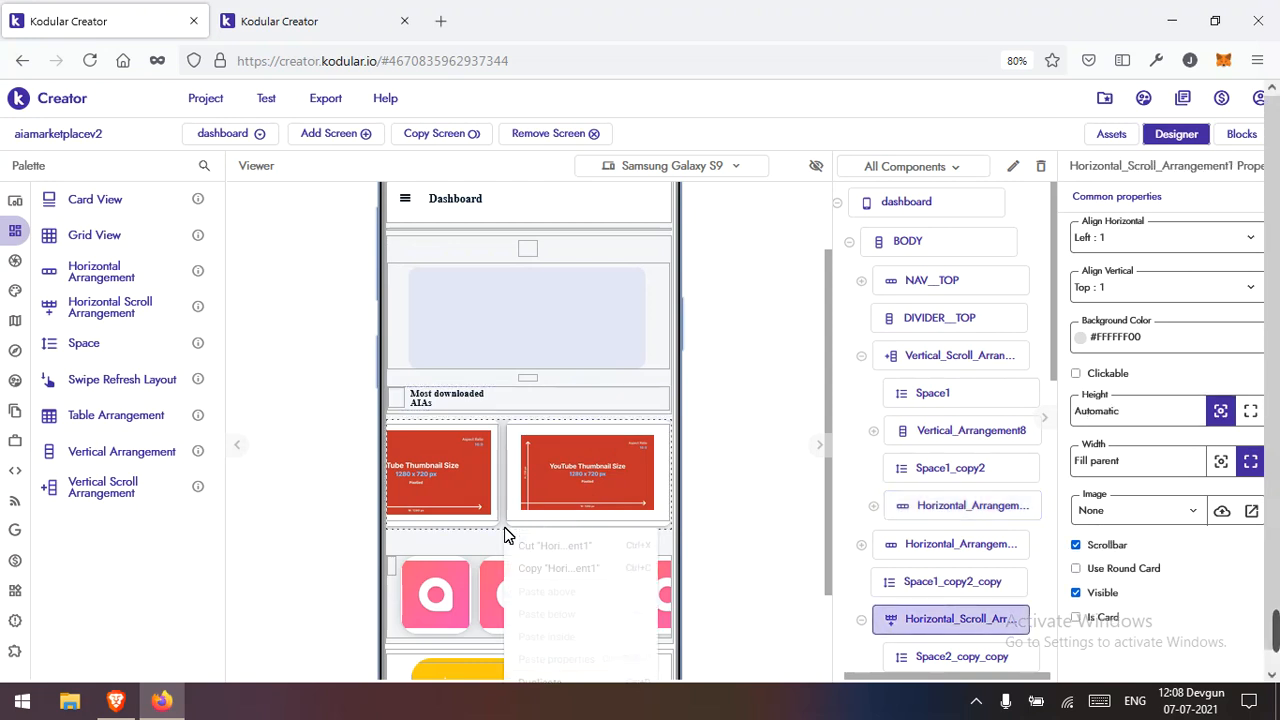
{"action": "left_click", "coordinate": [551, 547]}
{"action": "left_click", "coordinate": [520, 401]}
{"action": "right_click", "coordinate": [520, 400]}
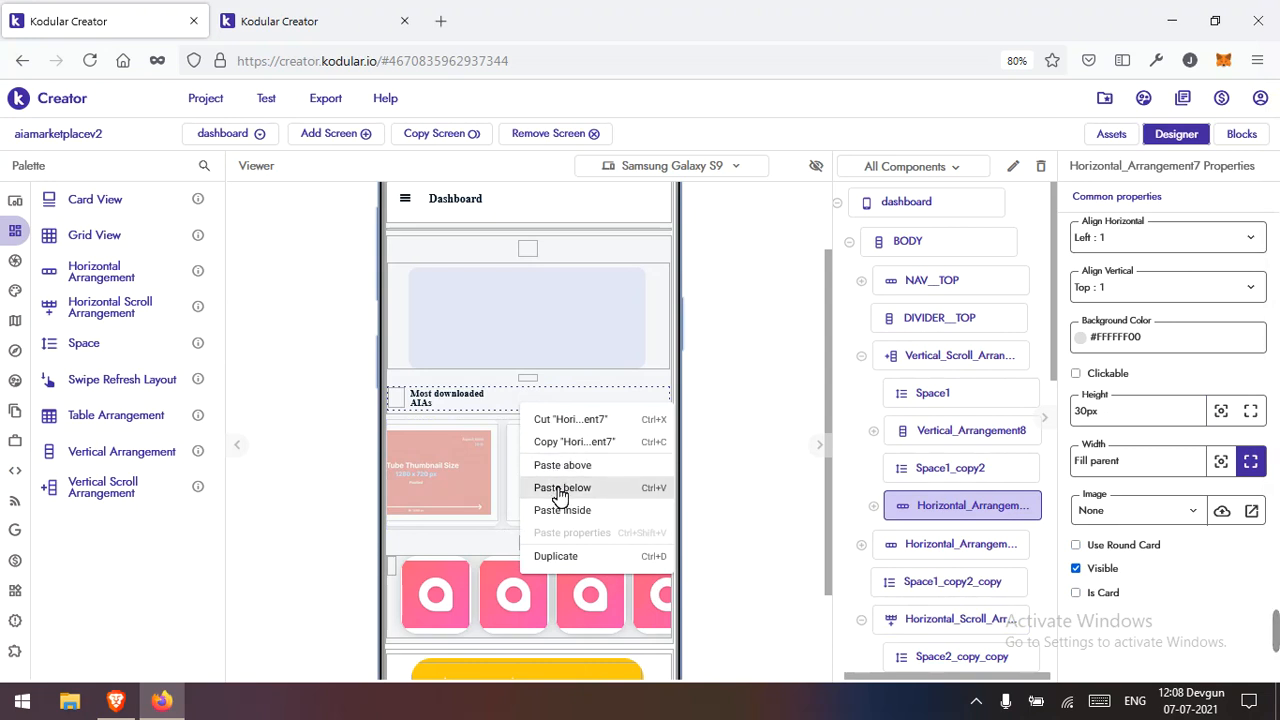
{"action": "left_click", "coordinate": [560, 489]}
Step: Move the spacer under the thumbnail cards directly below Horizontal_Scroll_Arrangement1 and collapse that arrangement in the component tree
{"action": "scroll", "coordinate": [571, 377], "scroll_direction": "down", "scroll_amount": 2}
{"action": "right_click", "coordinate": [530, 439]}
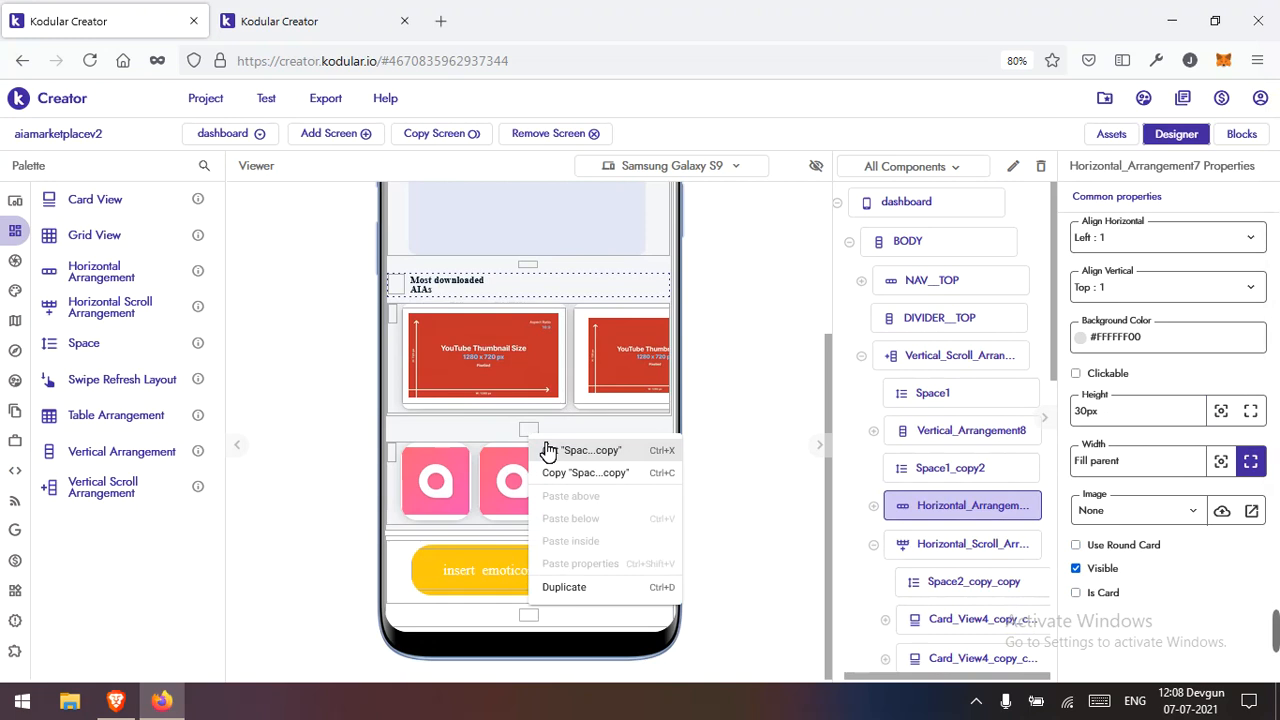
{"action": "left_click", "coordinate": [548, 452]}
{"action": "left_click", "coordinate": [395, 391]}
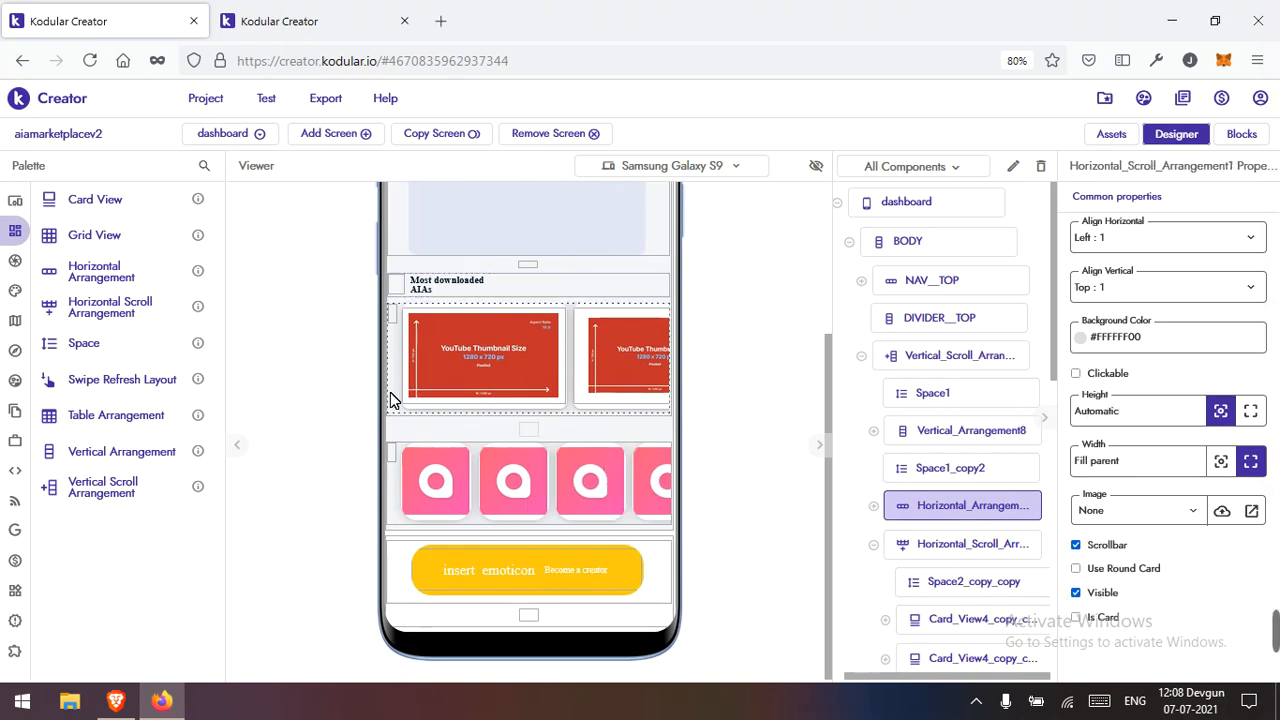
{"action": "right_click", "coordinate": [390, 392]}
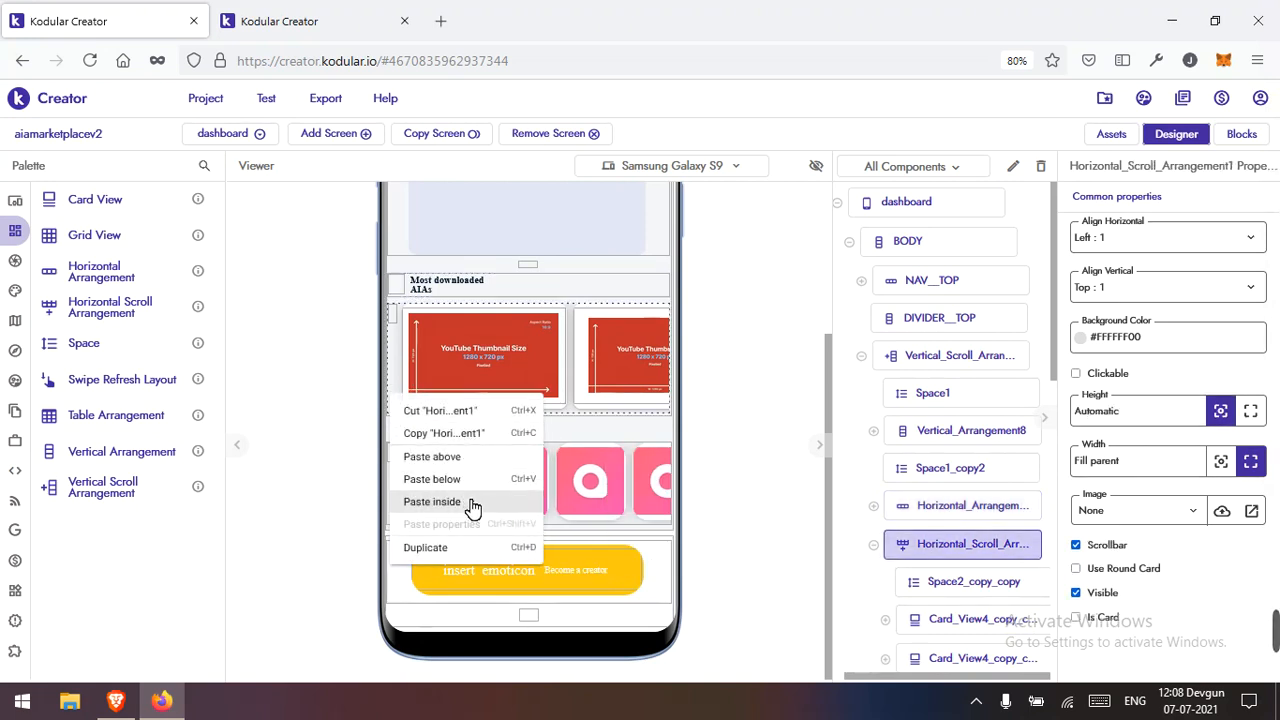
{"action": "left_click", "coordinate": [466, 481]}
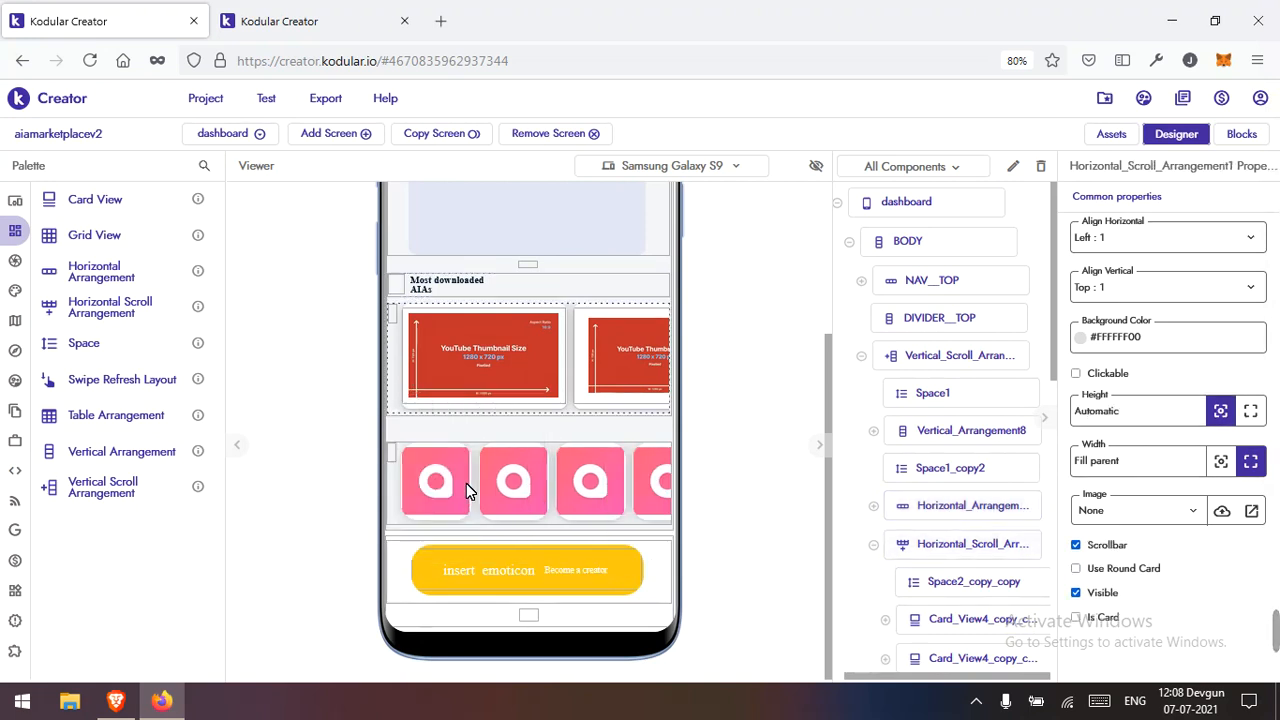
{"action": "left_click", "coordinate": [875, 547]}
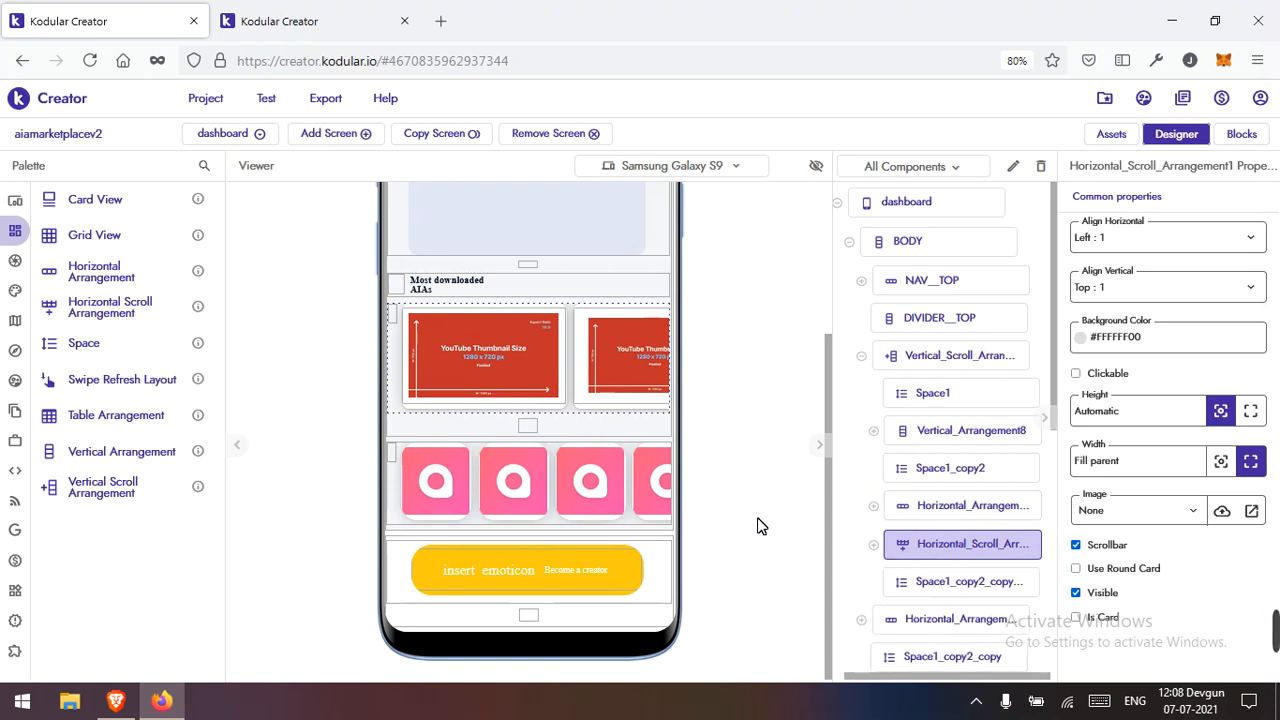
Step: Move Horizontal_Scroll_Arrangement1_copy with the pink app icons below the last spacer inside the vertical scroll arrangement
{"action": "left_click", "coordinate": [581, 440]}
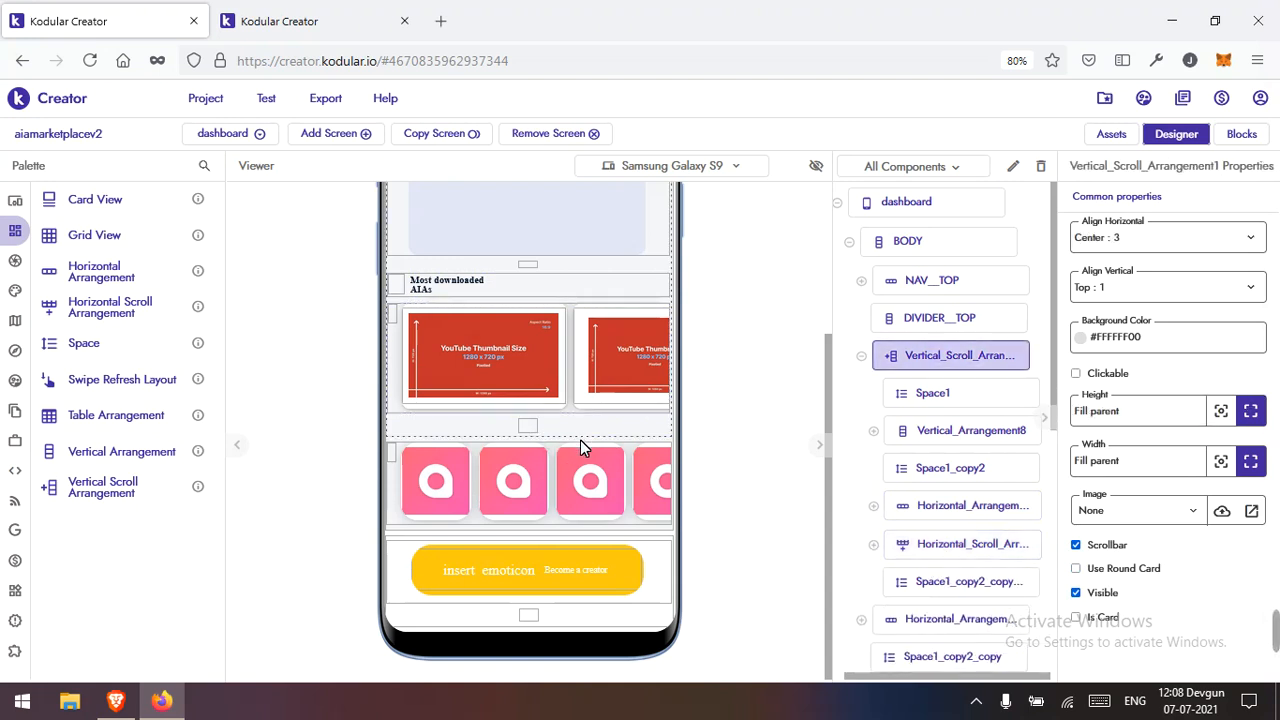
{"action": "left_click", "coordinate": [550, 442]}
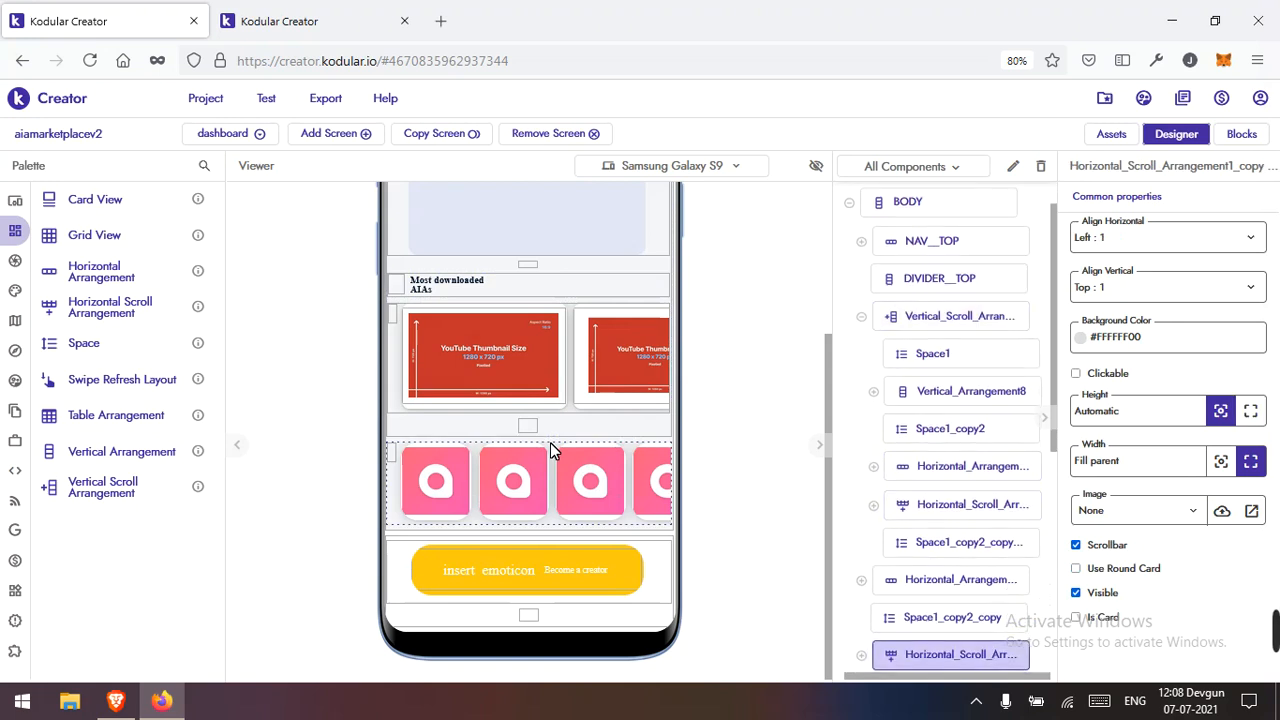
{"action": "right_click", "coordinate": [550, 450]}
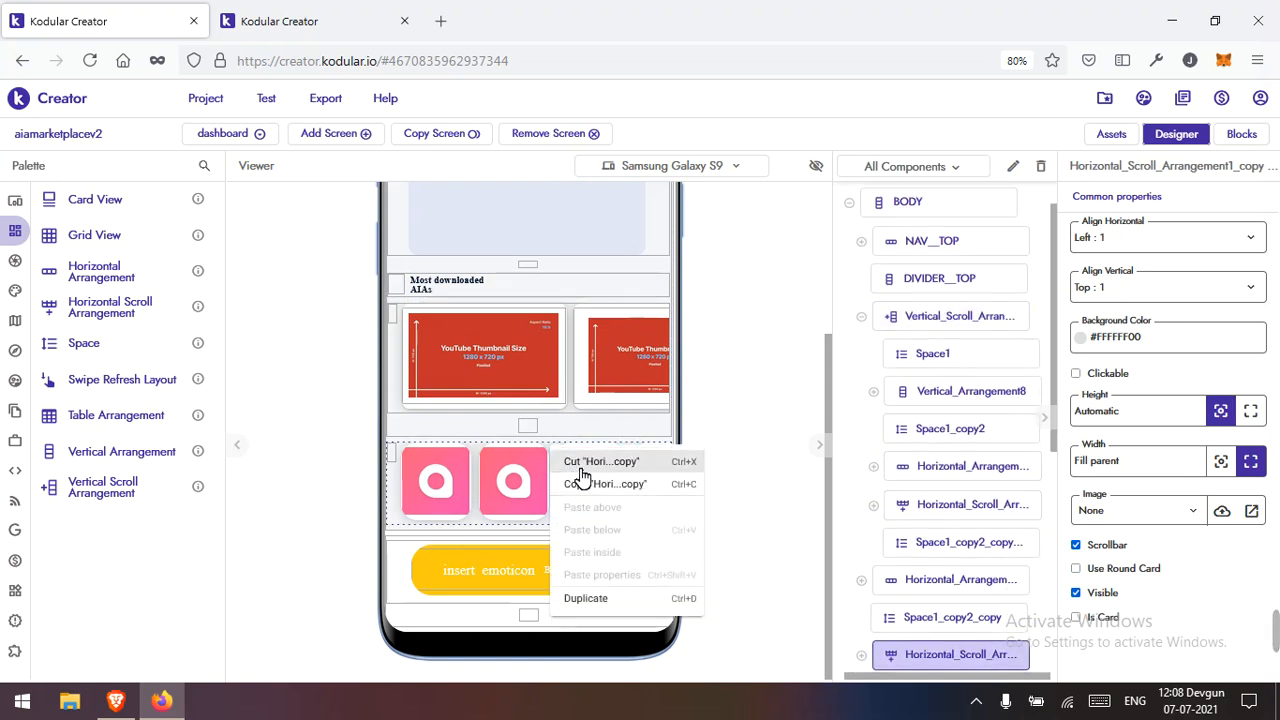
{"action": "left_click", "coordinate": [580, 463]}
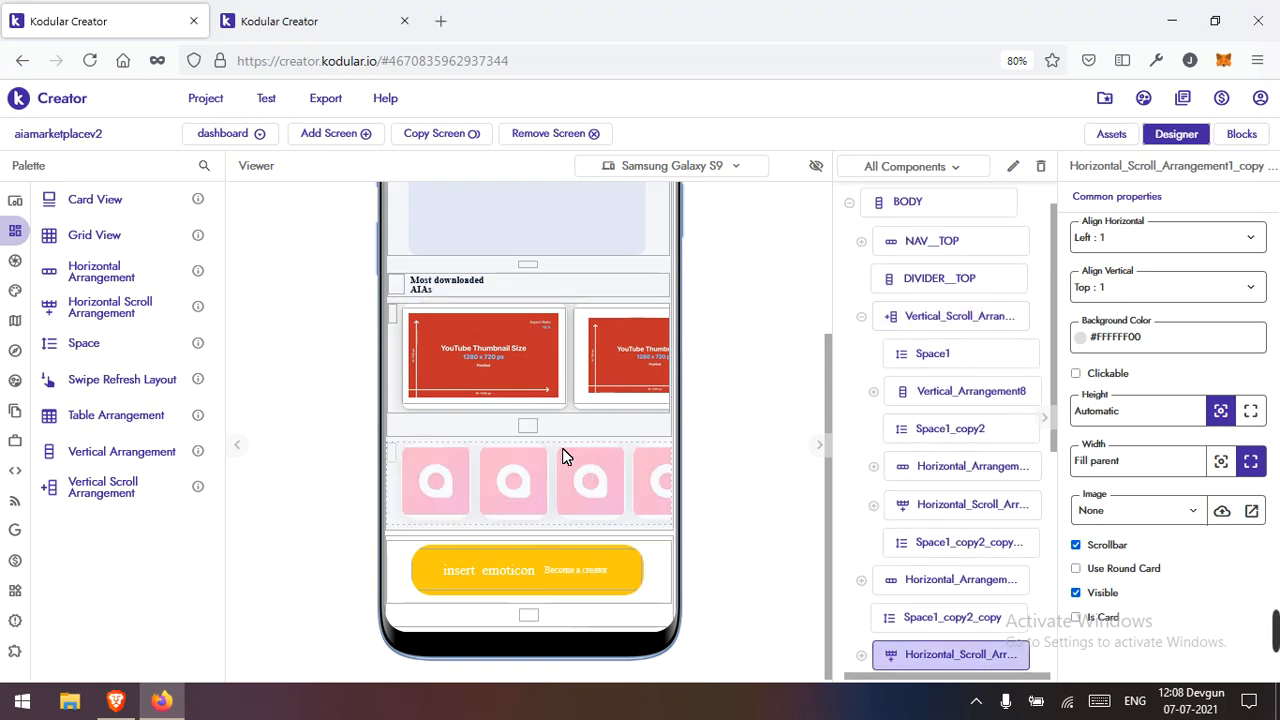
{"action": "right_click", "coordinate": [528, 427]}
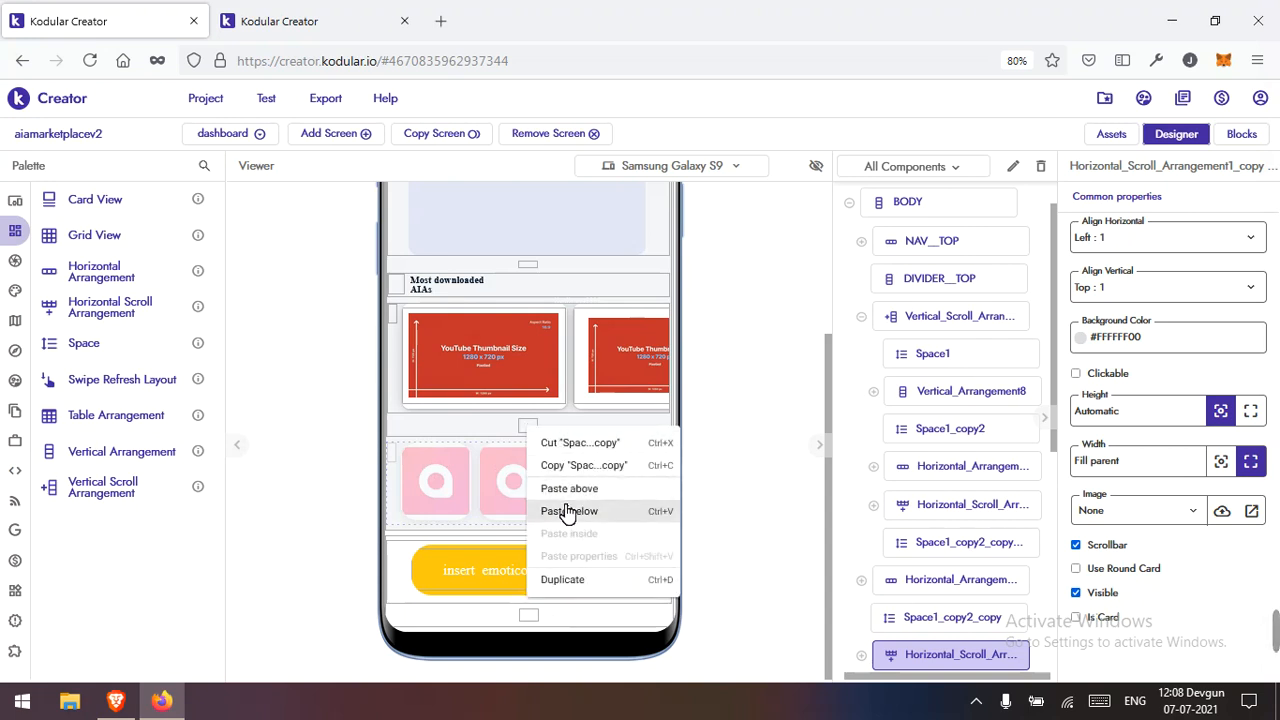
{"action": "left_click", "coordinate": [565, 510]}
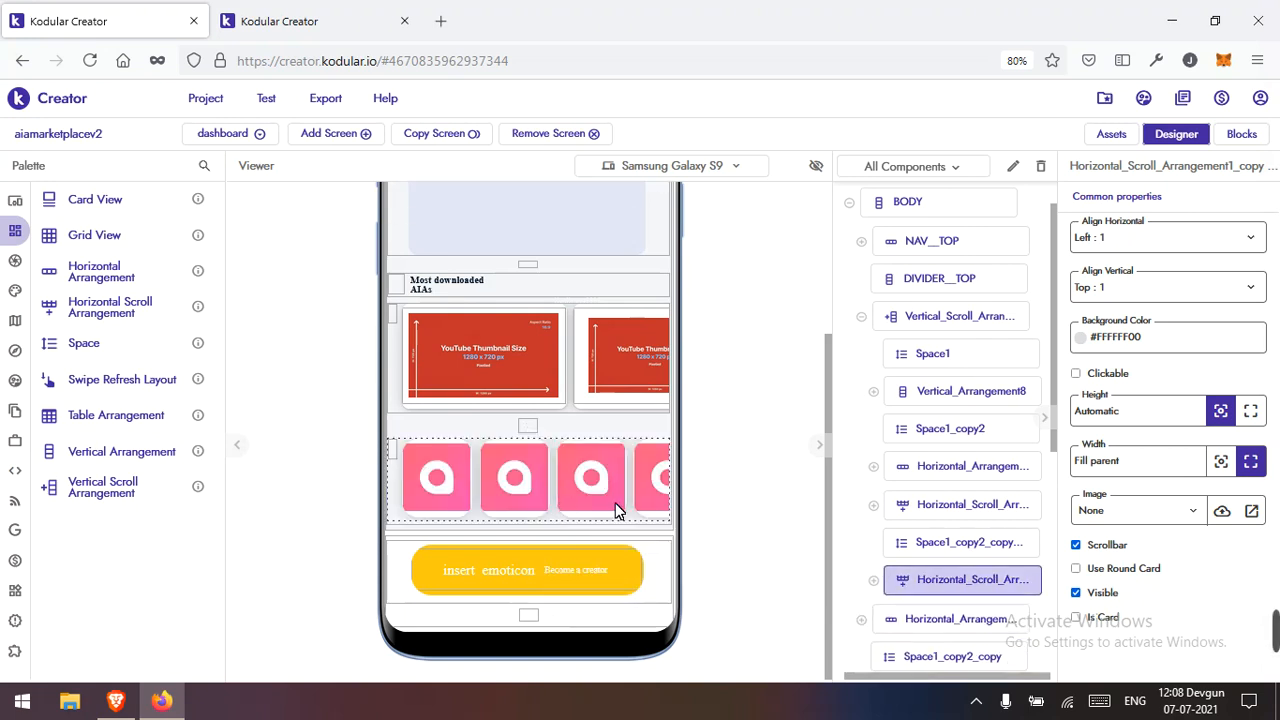
Step: Review the remaining components in the tree and collapse Vertical_Scroll_Arrangement1
{"action": "scroll", "coordinate": [1015, 557], "scroll_direction": "down", "scroll_amount": 3}
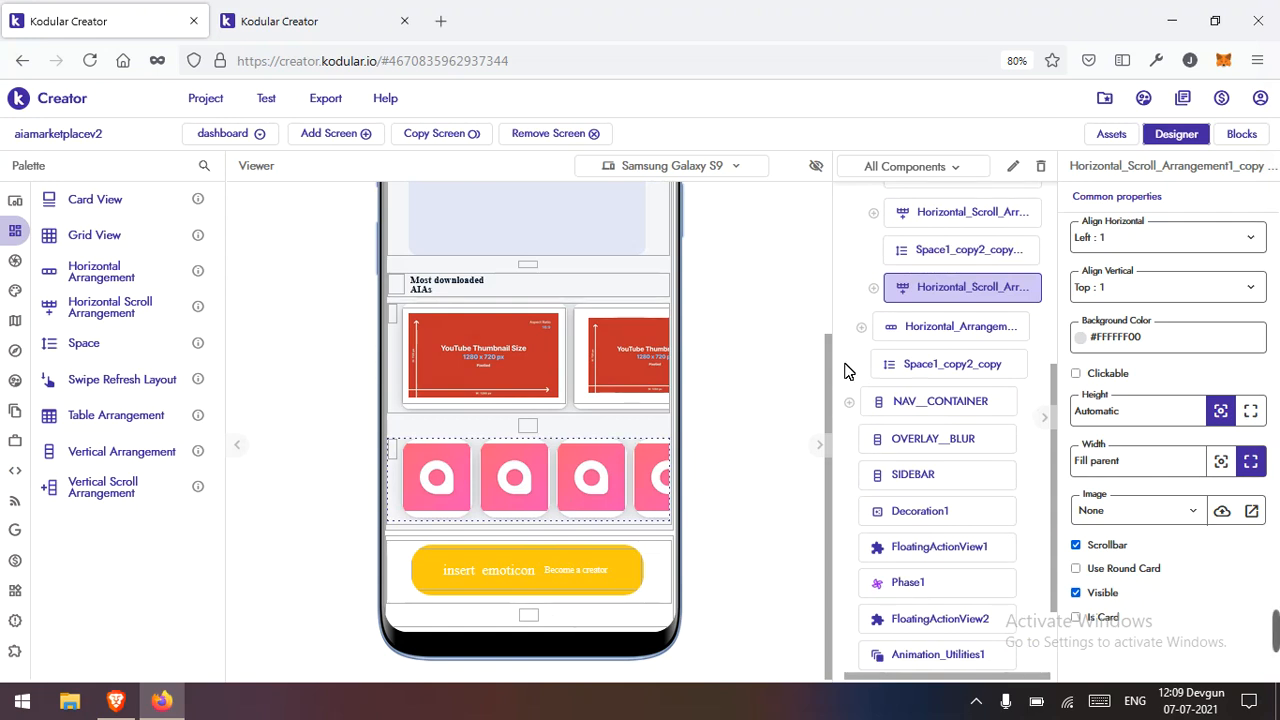
{"action": "scroll", "coordinate": [905, 432], "scroll_direction": "up", "scroll_amount": 2}
{"action": "scroll", "coordinate": [905, 432], "scroll_direction": "up", "scroll_amount": 1}
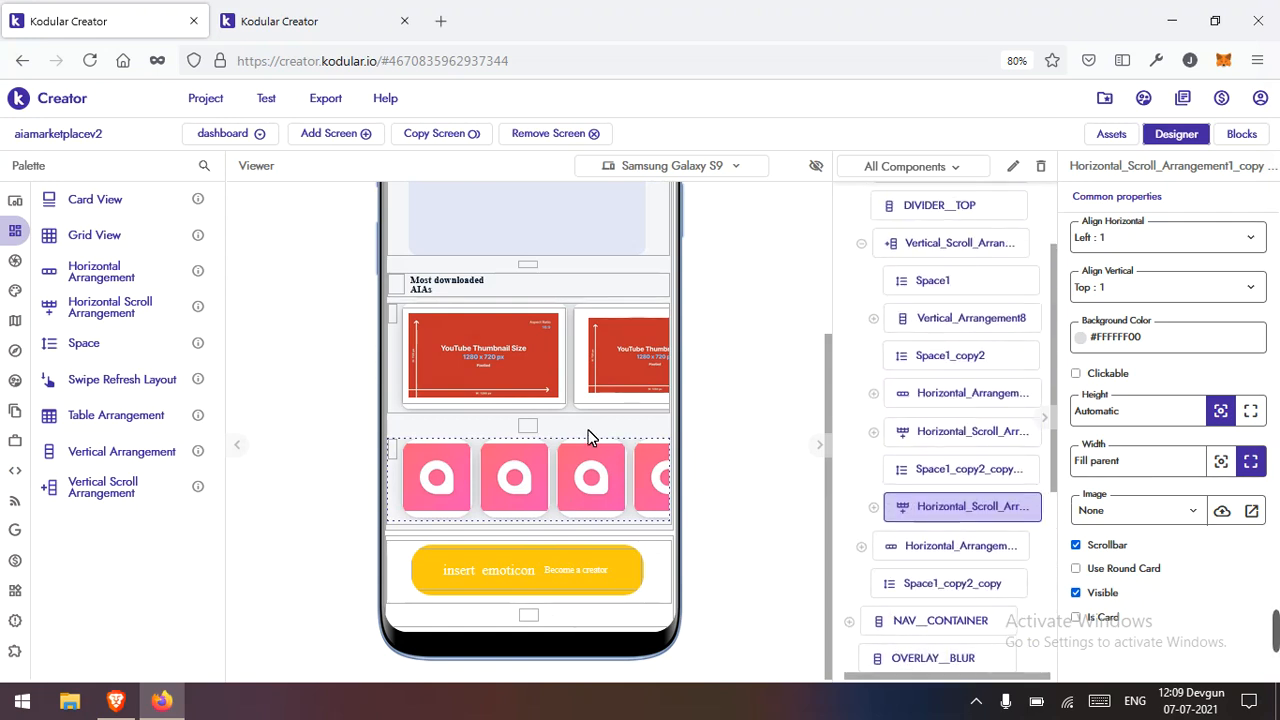
{"action": "left_click", "coordinate": [588, 437]}
{"action": "left_click", "coordinate": [861, 244]}
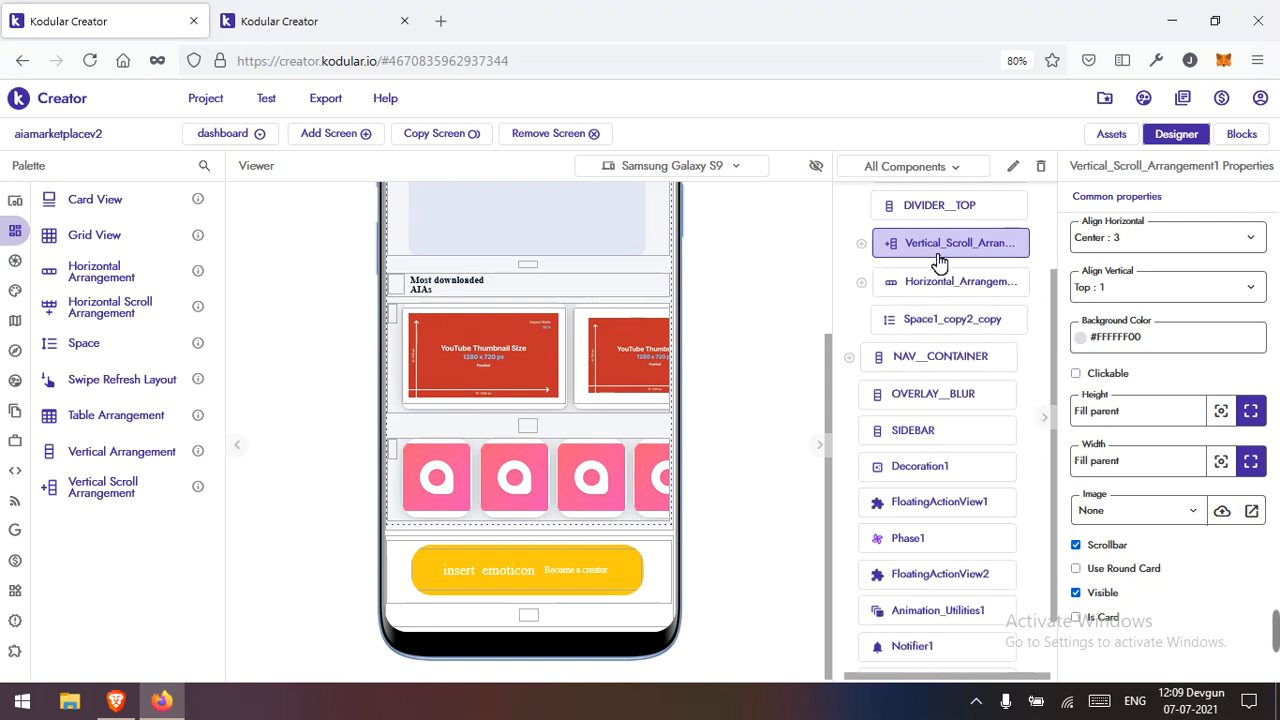
Step: Make the hidden Horizontal_Arrangement5 below the vertical scroll arrangement visible and inspect its card view
{"action": "left_click", "coordinate": [932, 284]}
{"action": "left_click", "coordinate": [1100, 568]}
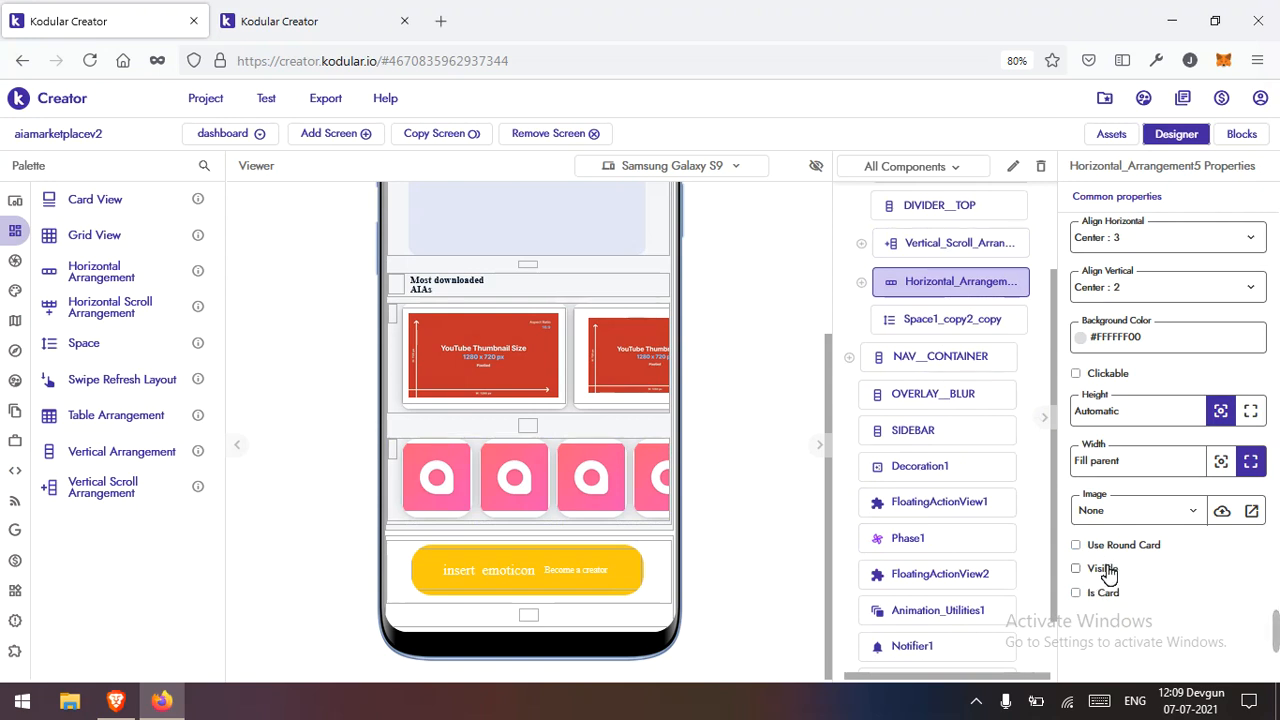
{"action": "left_click", "coordinate": [1102, 568]}
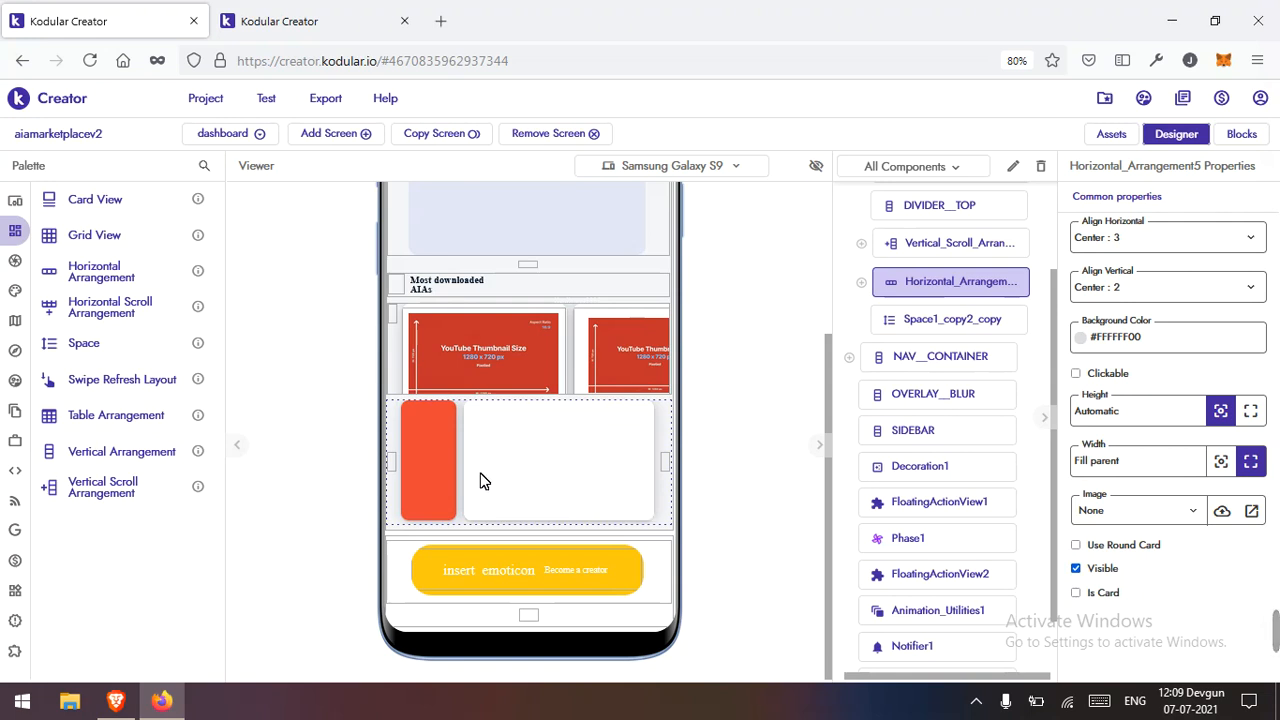
{"action": "left_click", "coordinate": [425, 458]}
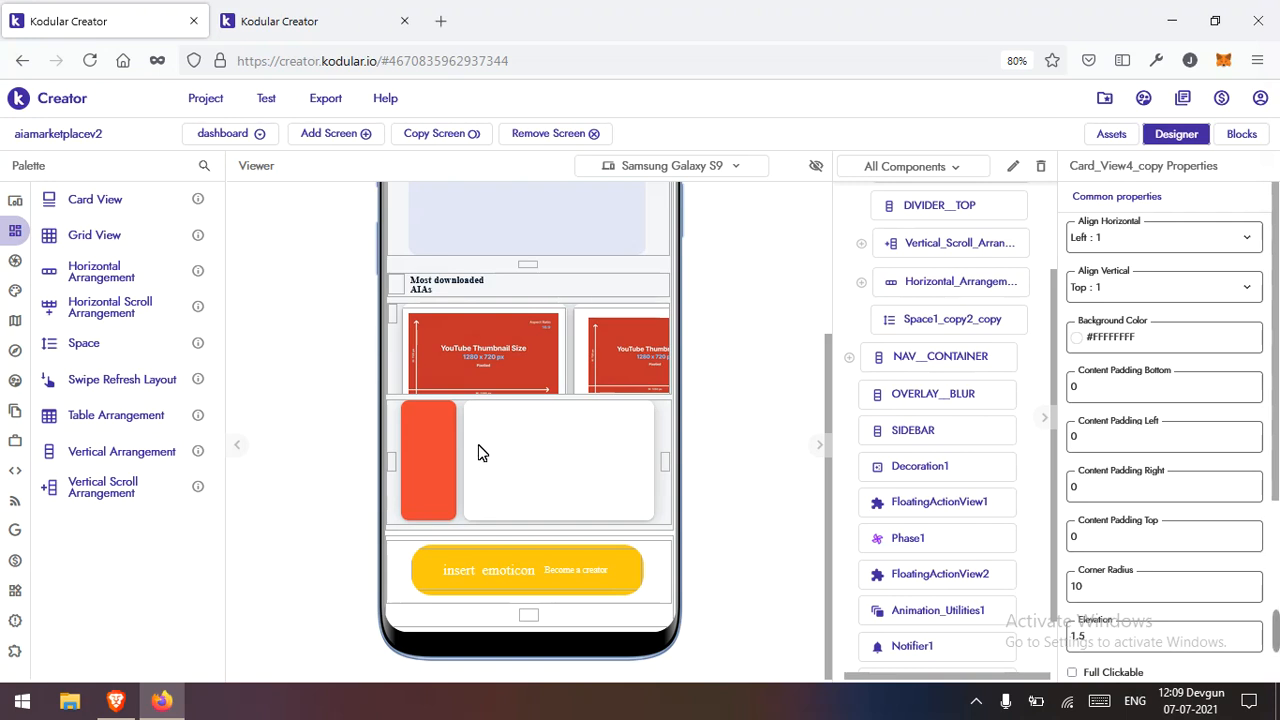
{"action": "left_click", "coordinate": [668, 415]}
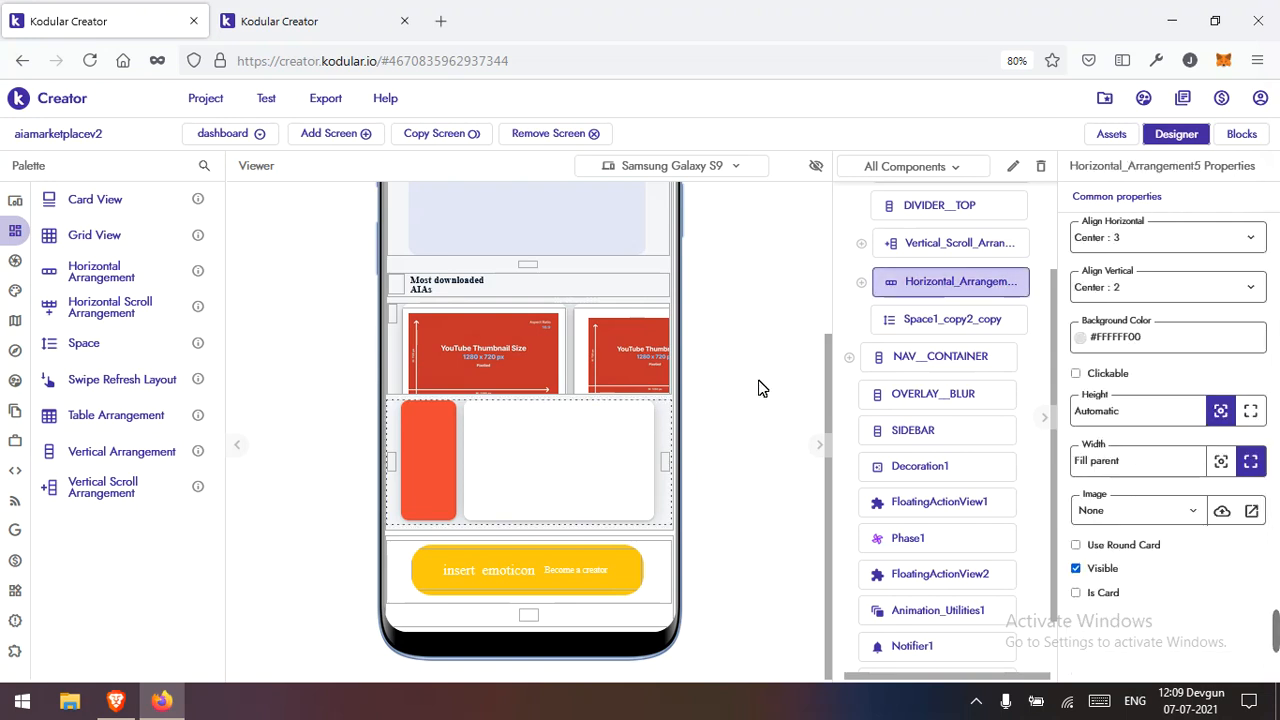
Step: Move Horizontal_Arrangement5 into Vertical_Scroll_Arrangement1, directly below Horizontal_Scroll_Arrangement1_copy with the pink app icons
{"action": "left_click", "coordinate": [948, 255]}
{"action": "scroll", "coordinate": [551, 393], "scroll_direction": "up", "scroll_amount": 1}
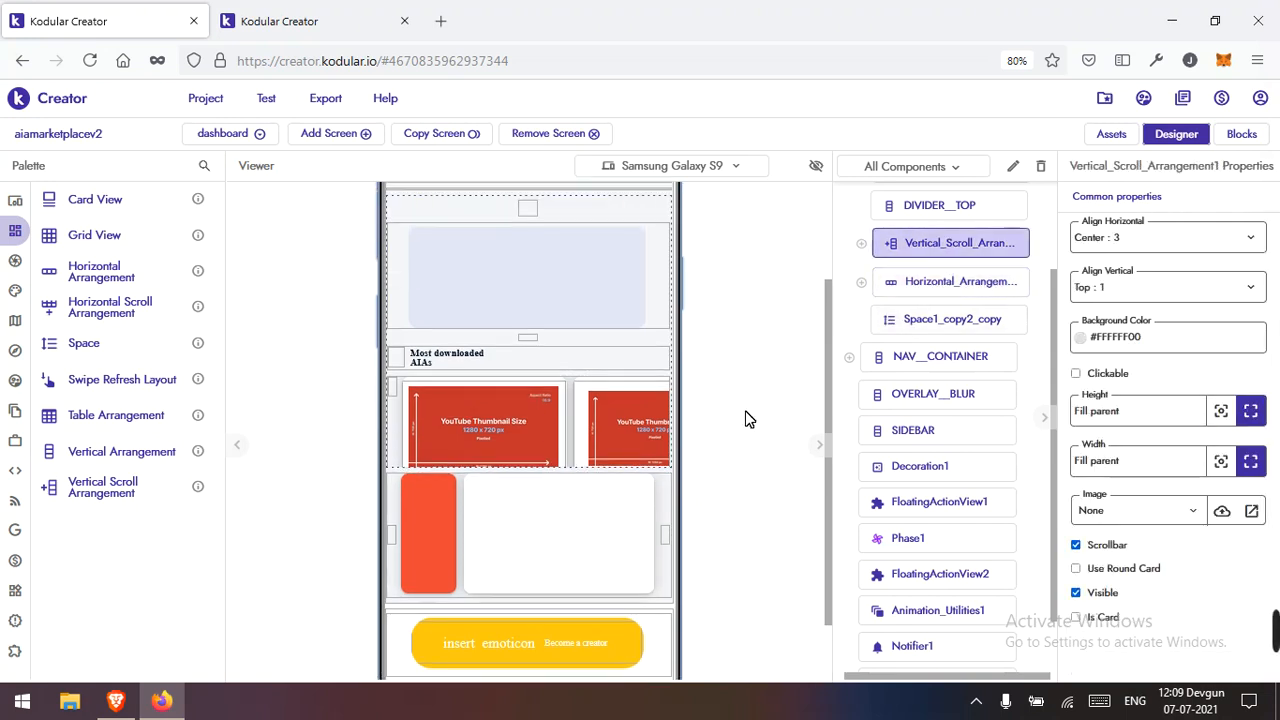
{"action": "left_click", "coordinate": [663, 490]}
{"action": "right_click", "coordinate": [661, 487]}
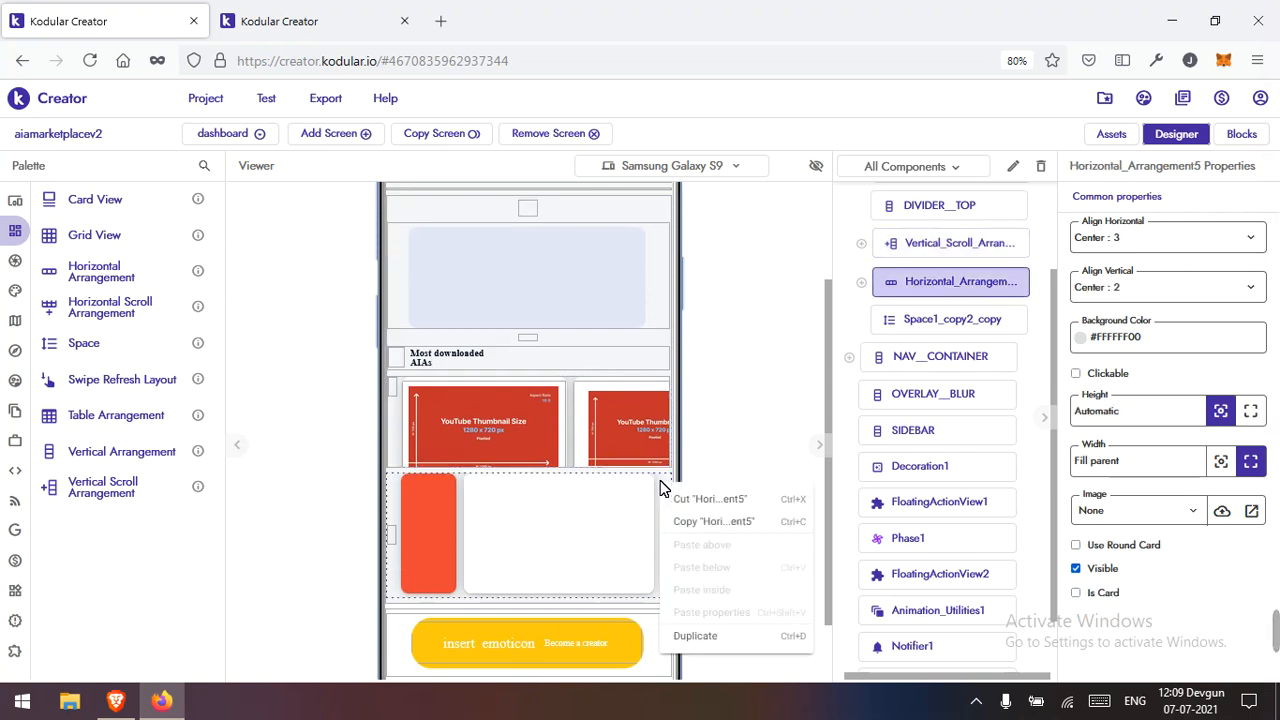
{"action": "left_click", "coordinate": [680, 500]}
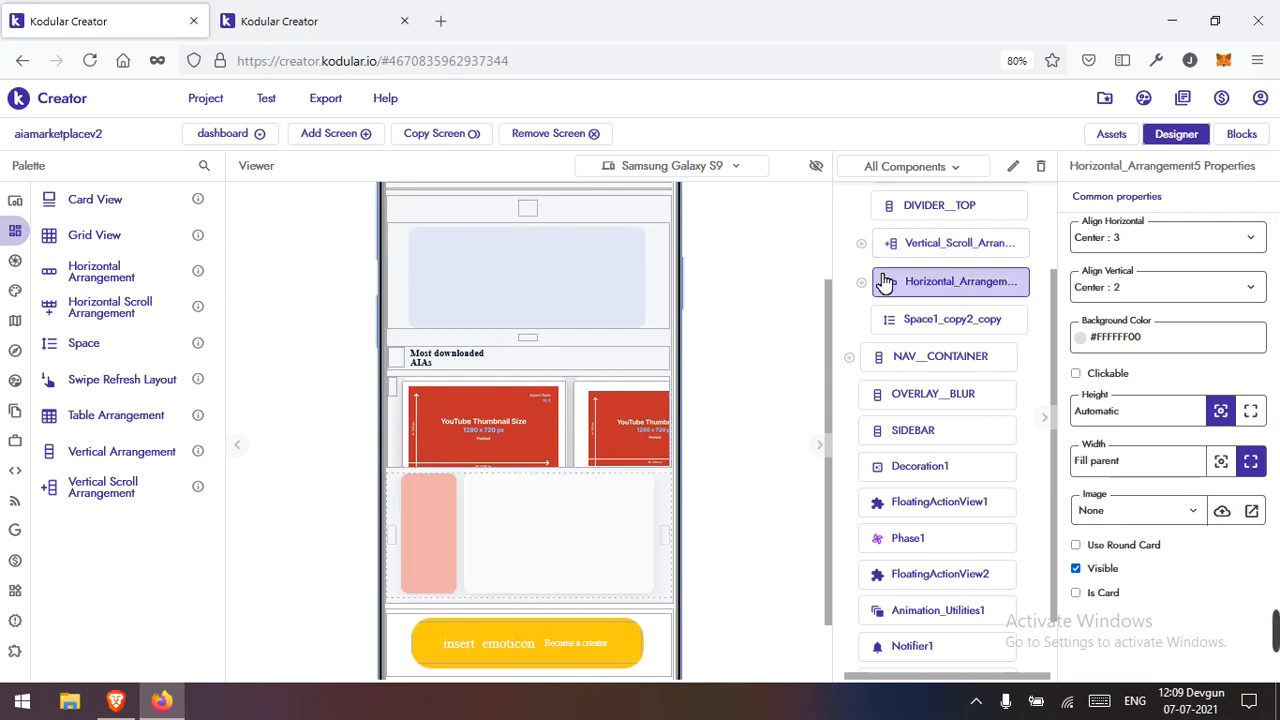
{"action": "left_click", "coordinate": [862, 243]}
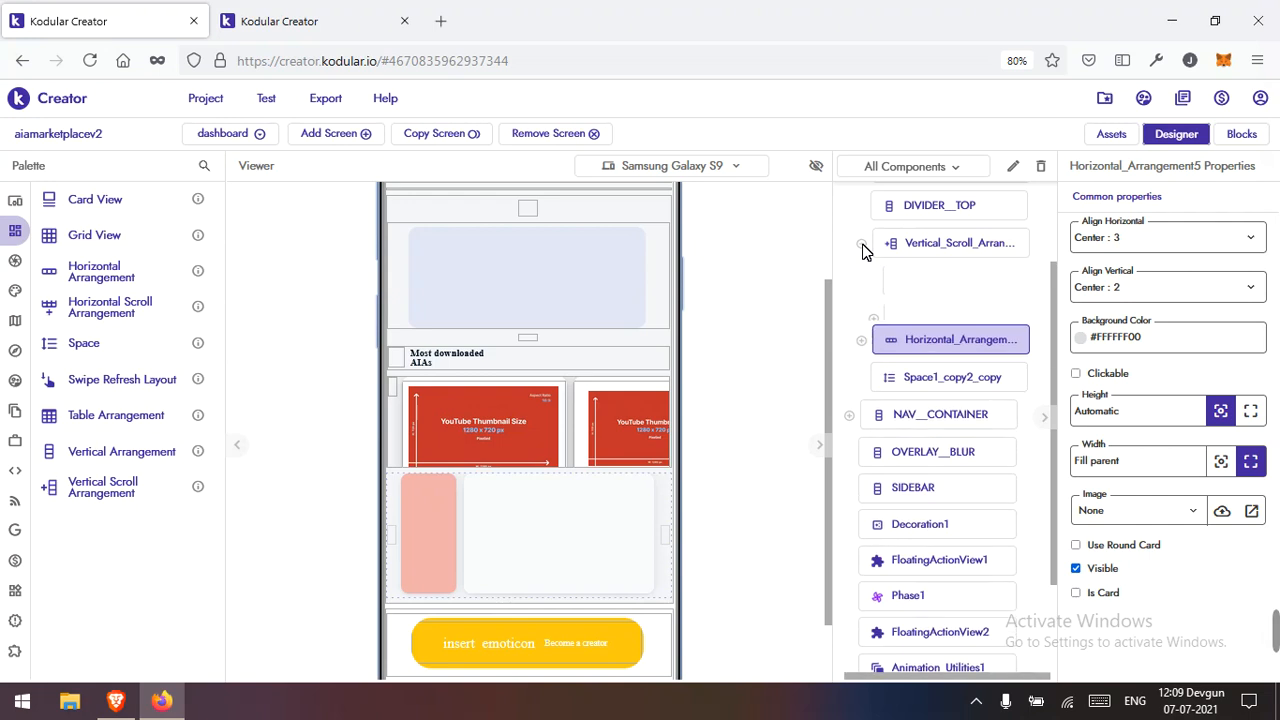
{"action": "left_click", "coordinate": [909, 510]}
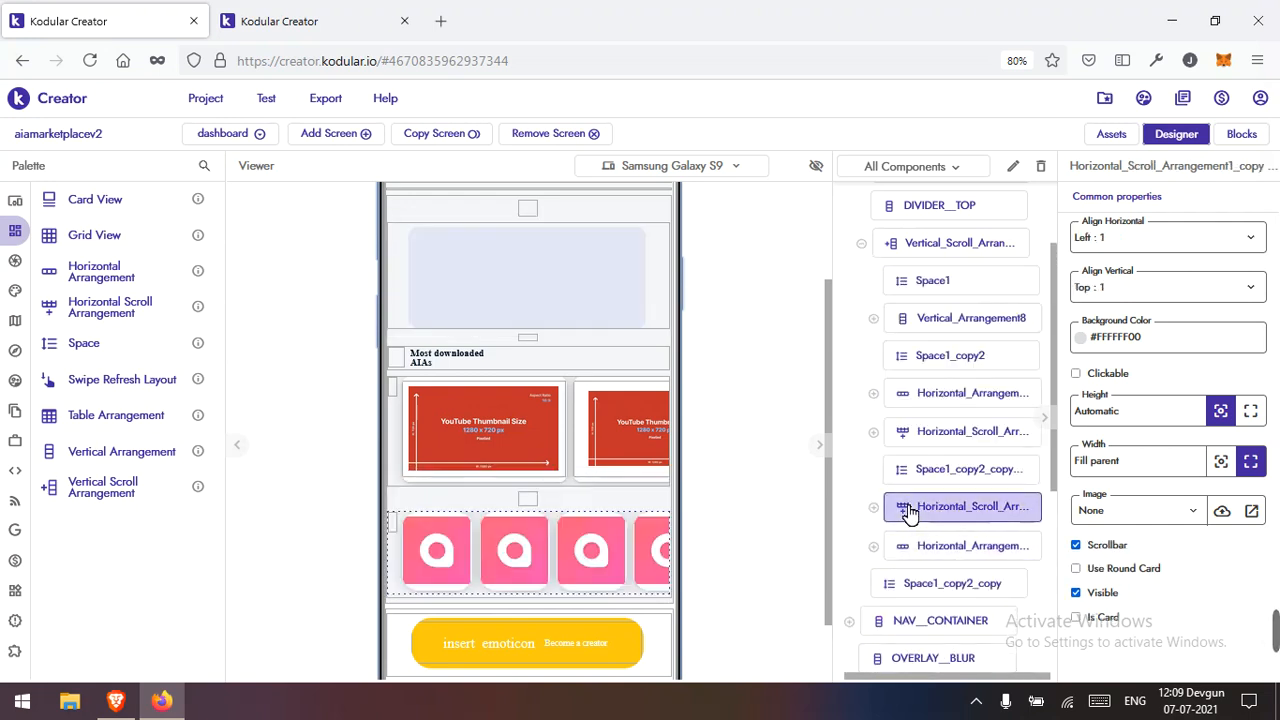
{"action": "scroll", "coordinate": [520, 498], "scroll_direction": "down", "scroll_amount": 1}
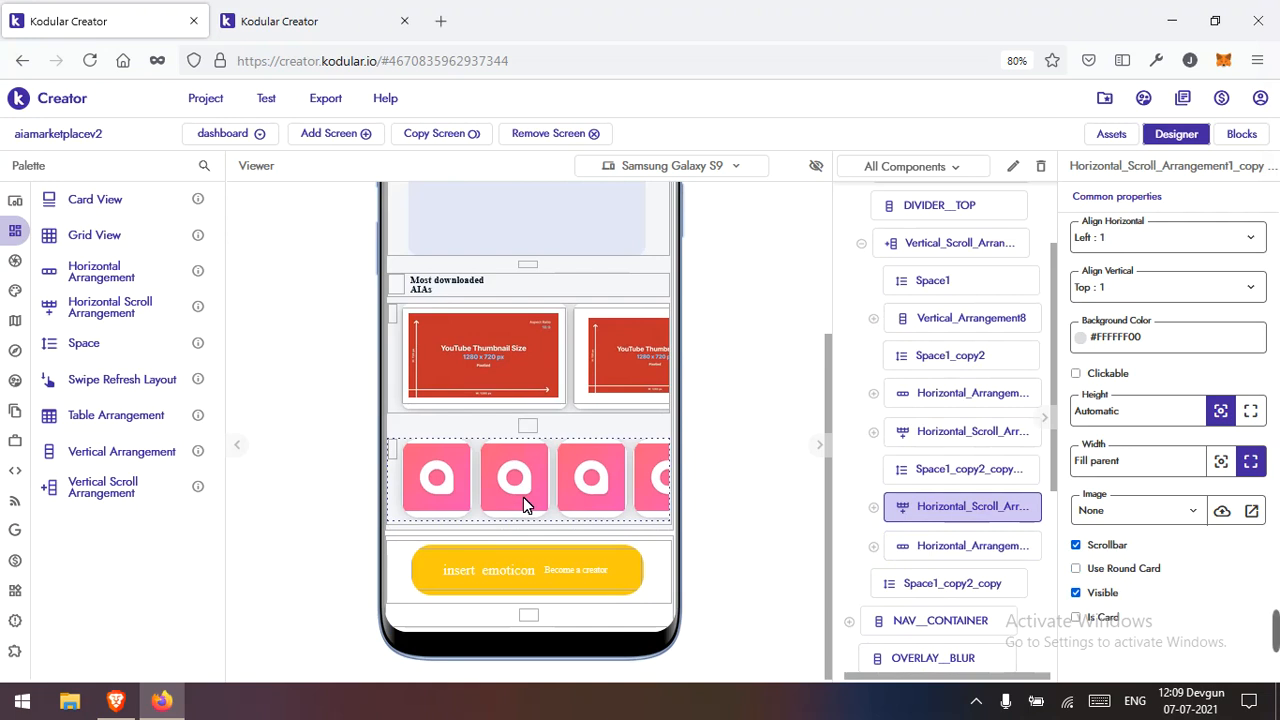
Step: Select the relocated Horizontal_Arrangement5 in the component tree and save the project
{"action": "left_click", "coordinate": [966, 550]}
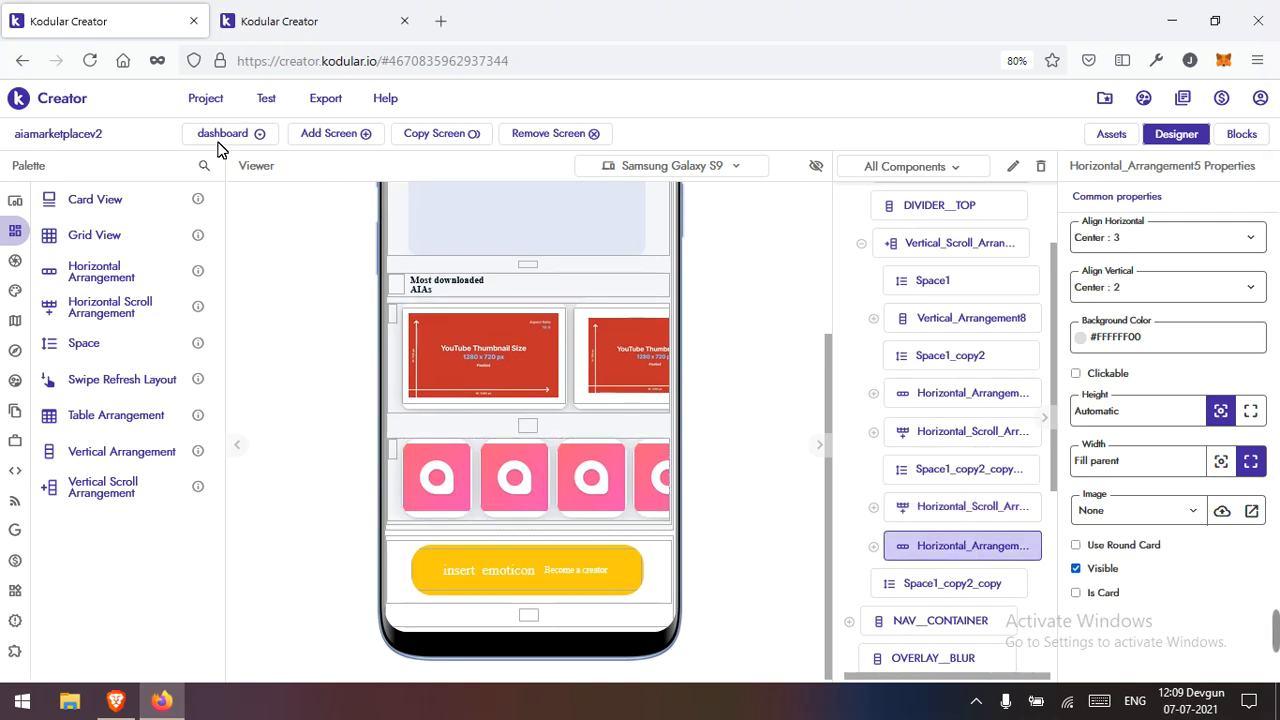
{"action": "left_click", "coordinate": [218, 101]}
{"action": "left_click", "coordinate": [236, 190]}
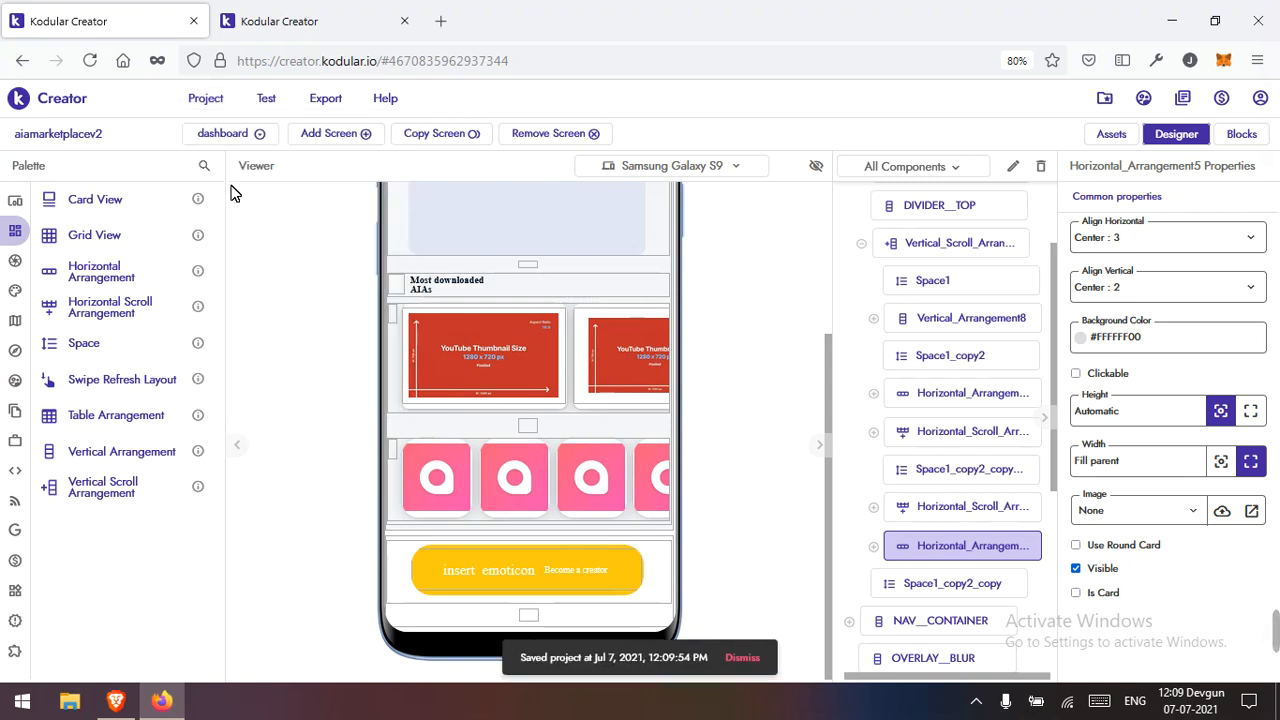
Step: Try a height of 200px on Space1 at the start of the vertical scroll arrangement and restore it to 20px
{"action": "scroll", "coordinate": [545, 330], "scroll_direction": "up", "scroll_amount": 3}
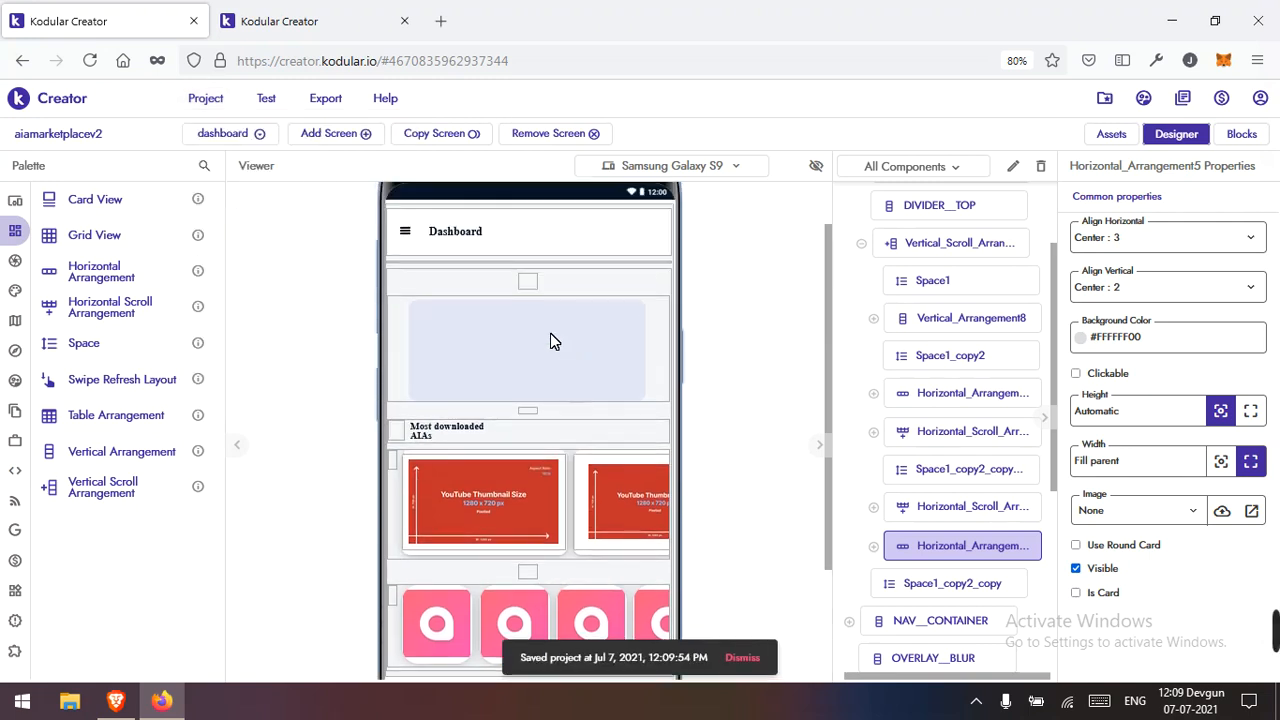
{"action": "left_click", "coordinate": [1010, 283]}
{"action": "left_click", "coordinate": [1153, 248]}
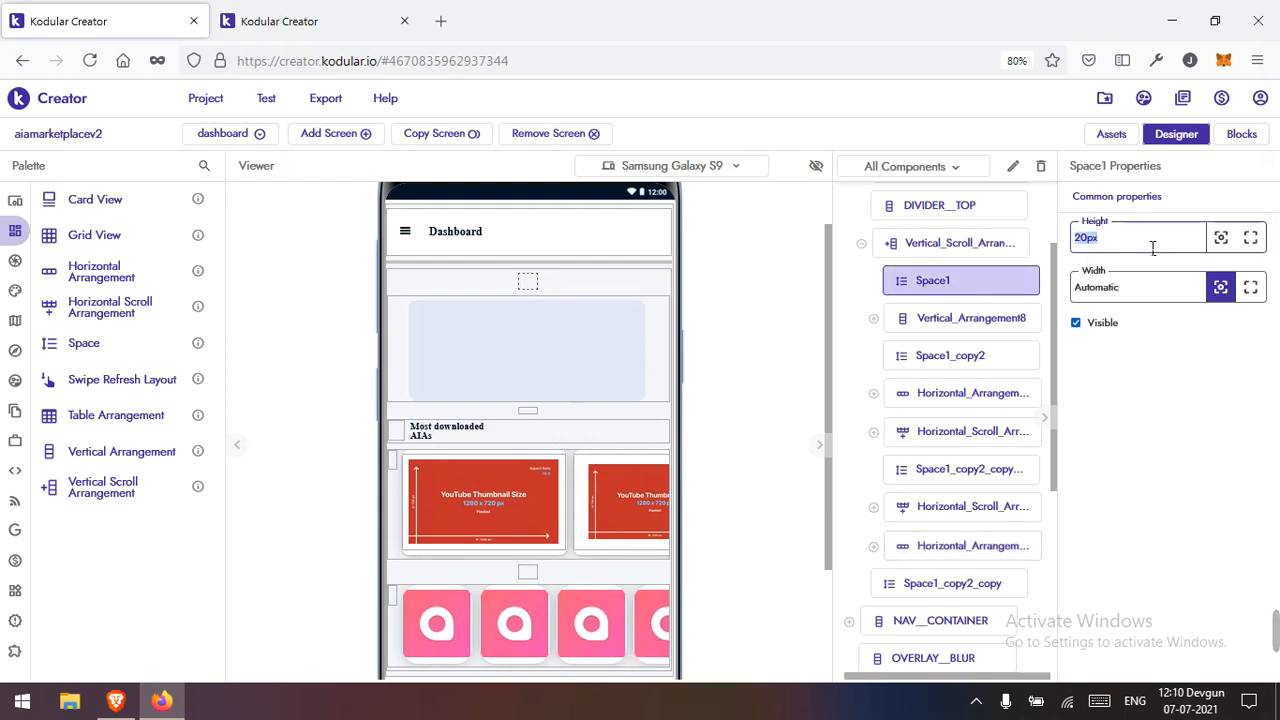
{"action": "type", "text": "200px"}
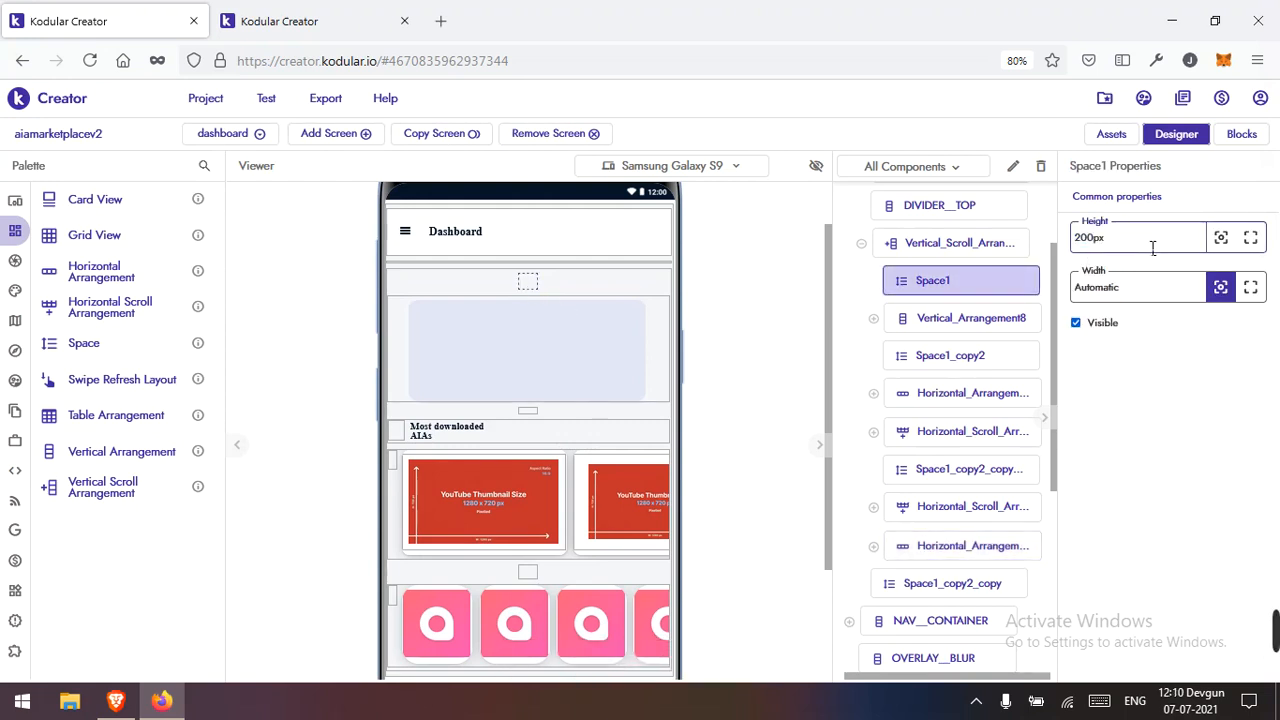
{"action": "key", "text": "Return"}
{"action": "left_click", "coordinate": [1153, 248]}
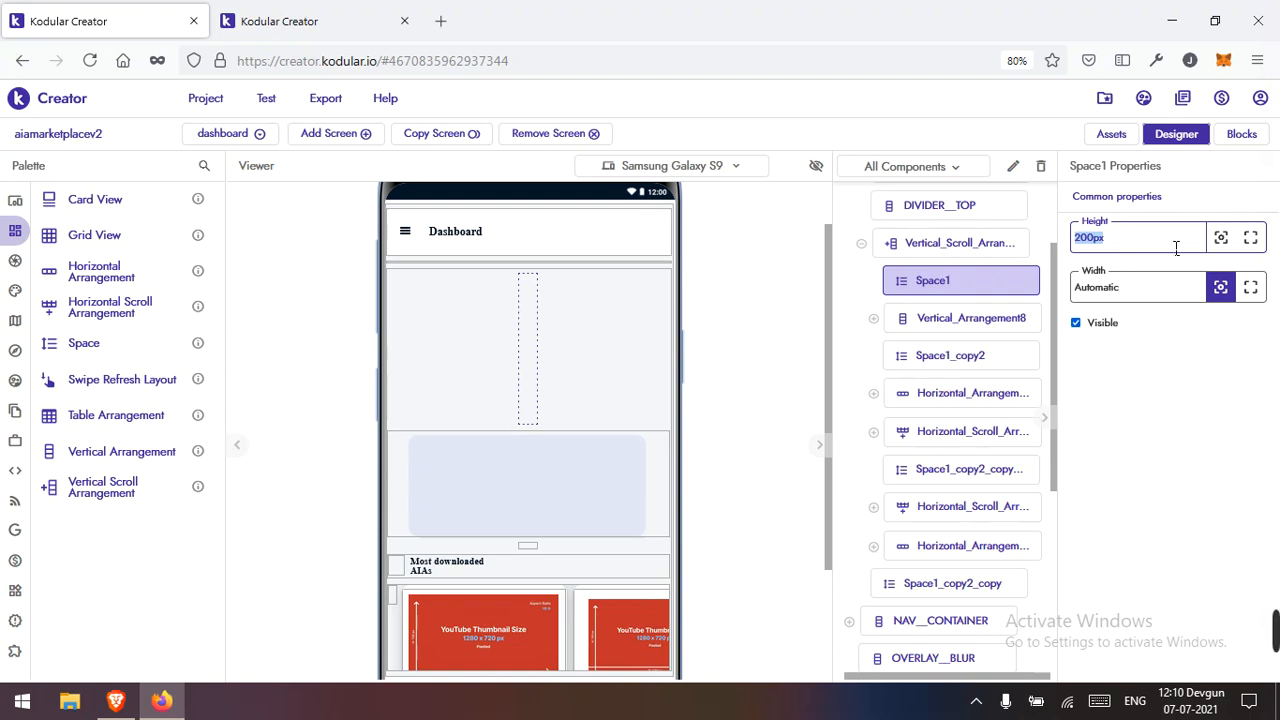
{"action": "type", "text": "20"}
{"action": "key", "text": "Return"}
Step: Save the project several times in a row
{"action": "left_click", "coordinate": [226, 103]}
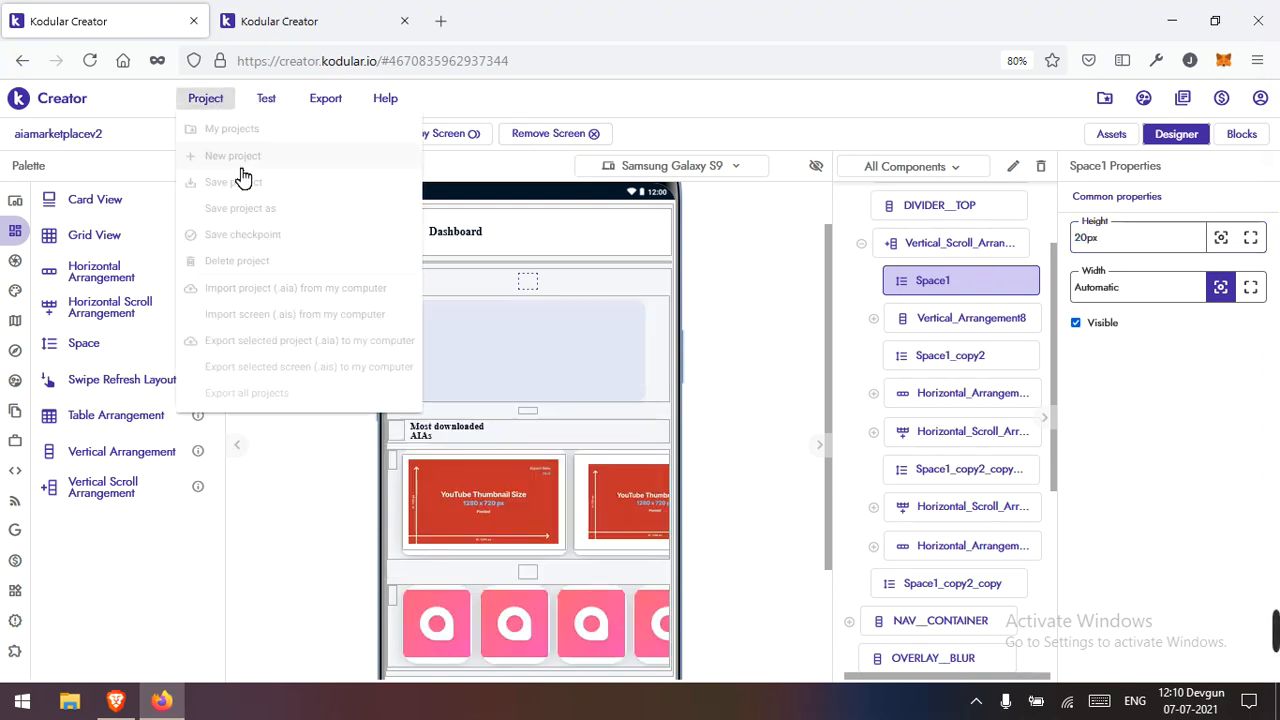
{"action": "left_click", "coordinate": [236, 182]}
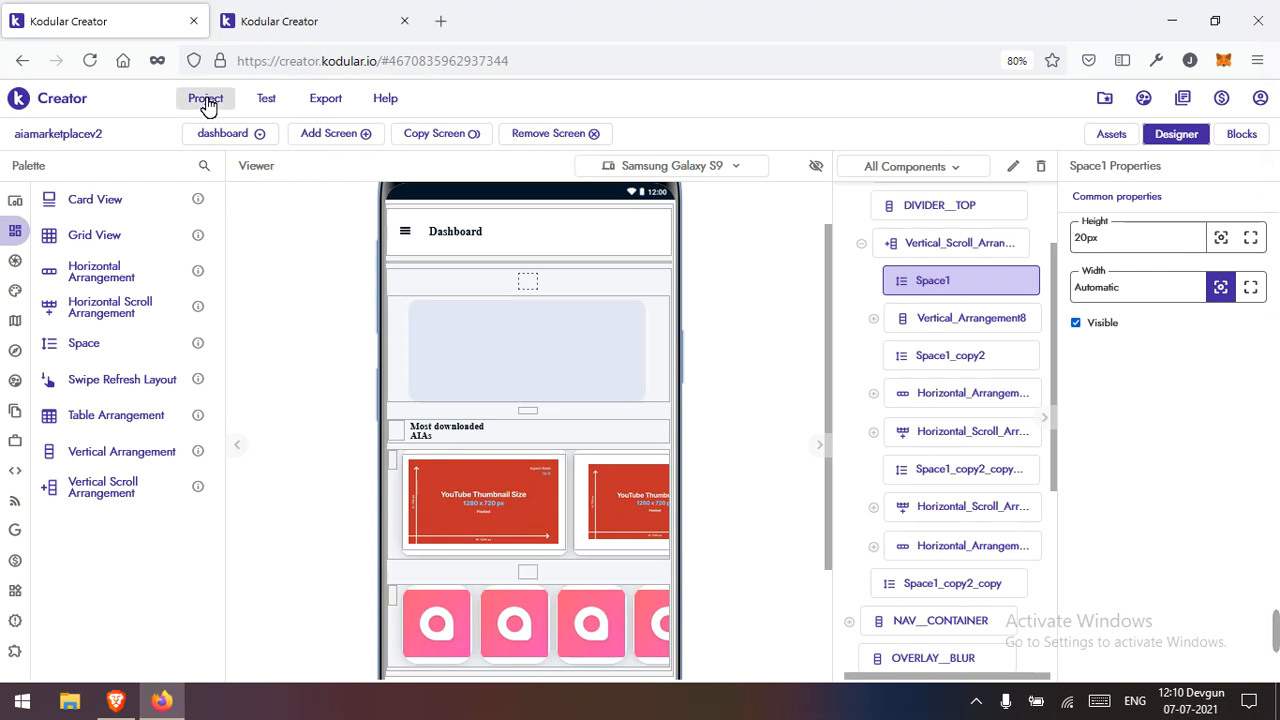
{"action": "left_click", "coordinate": [206, 105]}
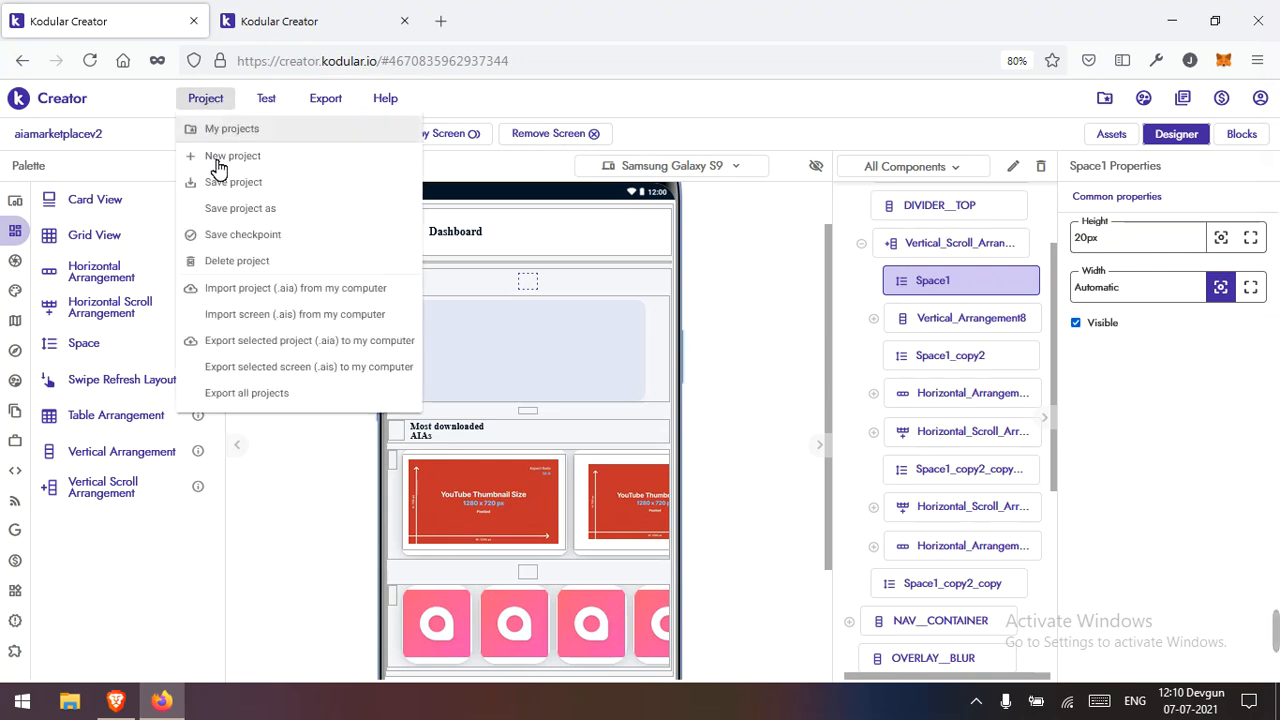
{"action": "left_click", "coordinate": [249, 191]}
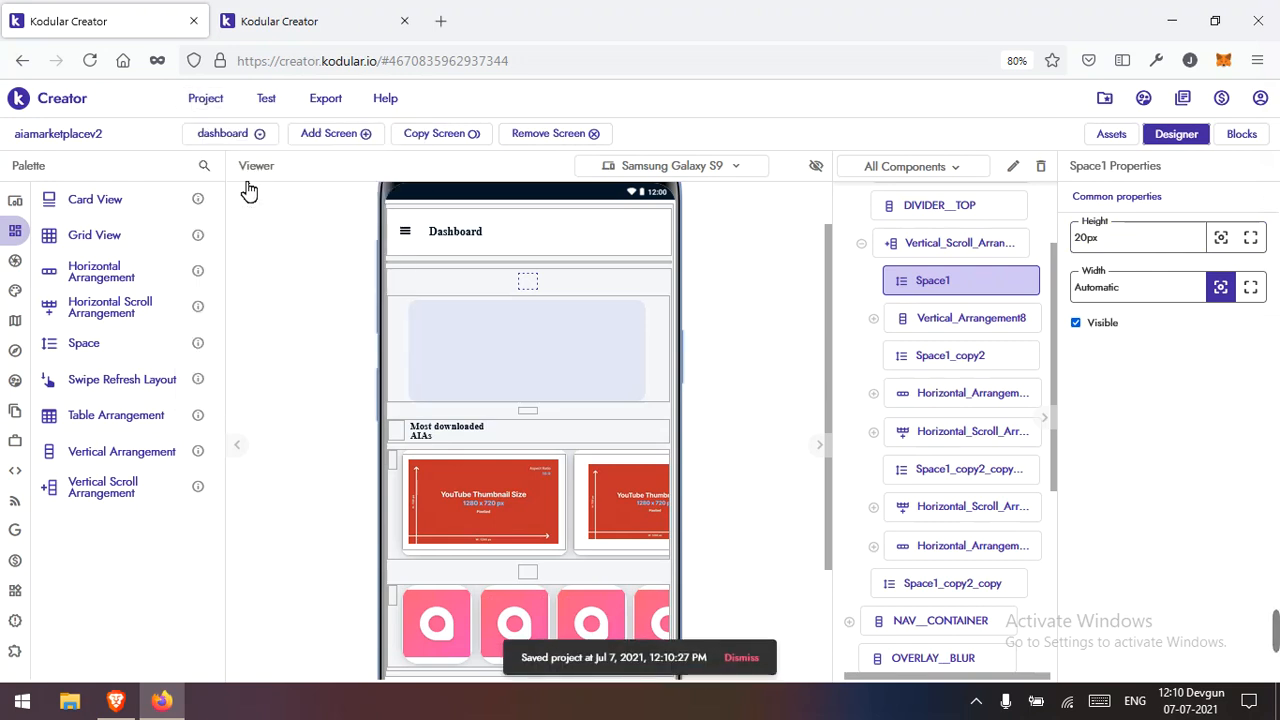
{"action": "left_click", "coordinate": [218, 96]}
{"action": "left_click", "coordinate": [238, 184]}
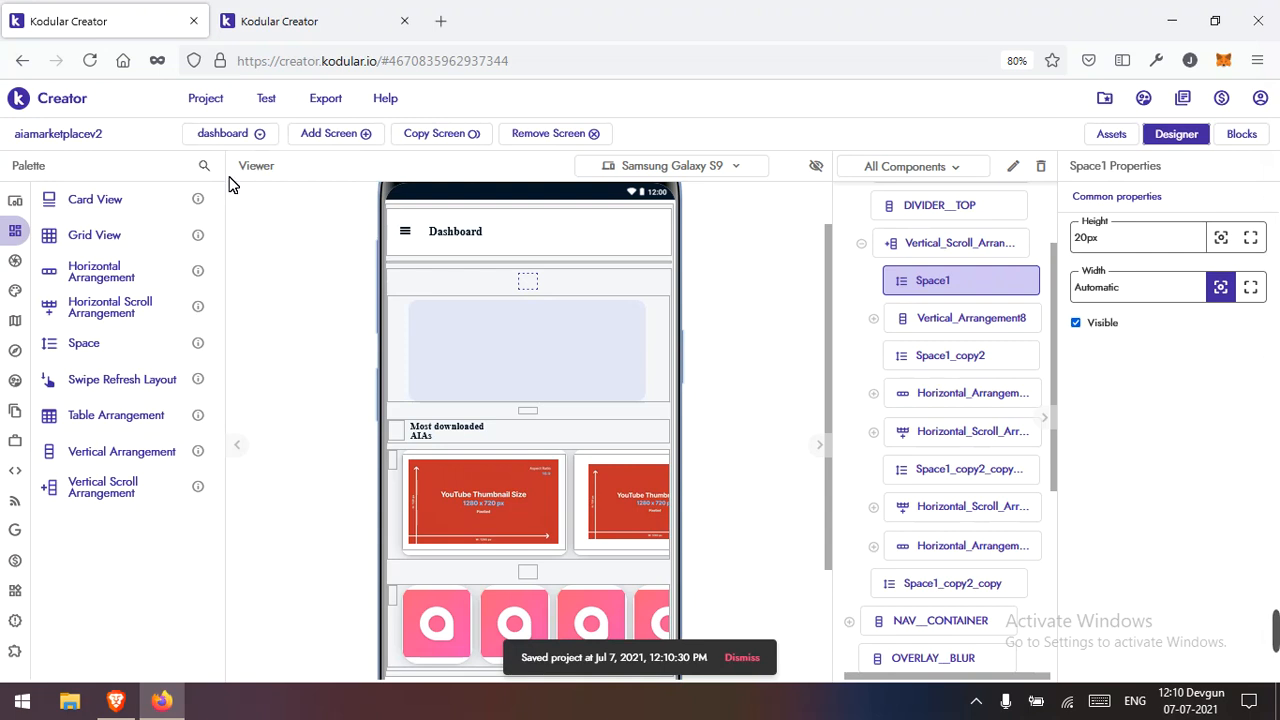
{"action": "left_click", "coordinate": [210, 98]}
{"action": "left_click", "coordinate": [236, 190]}
{"action": "left_click", "coordinate": [212, 100]}
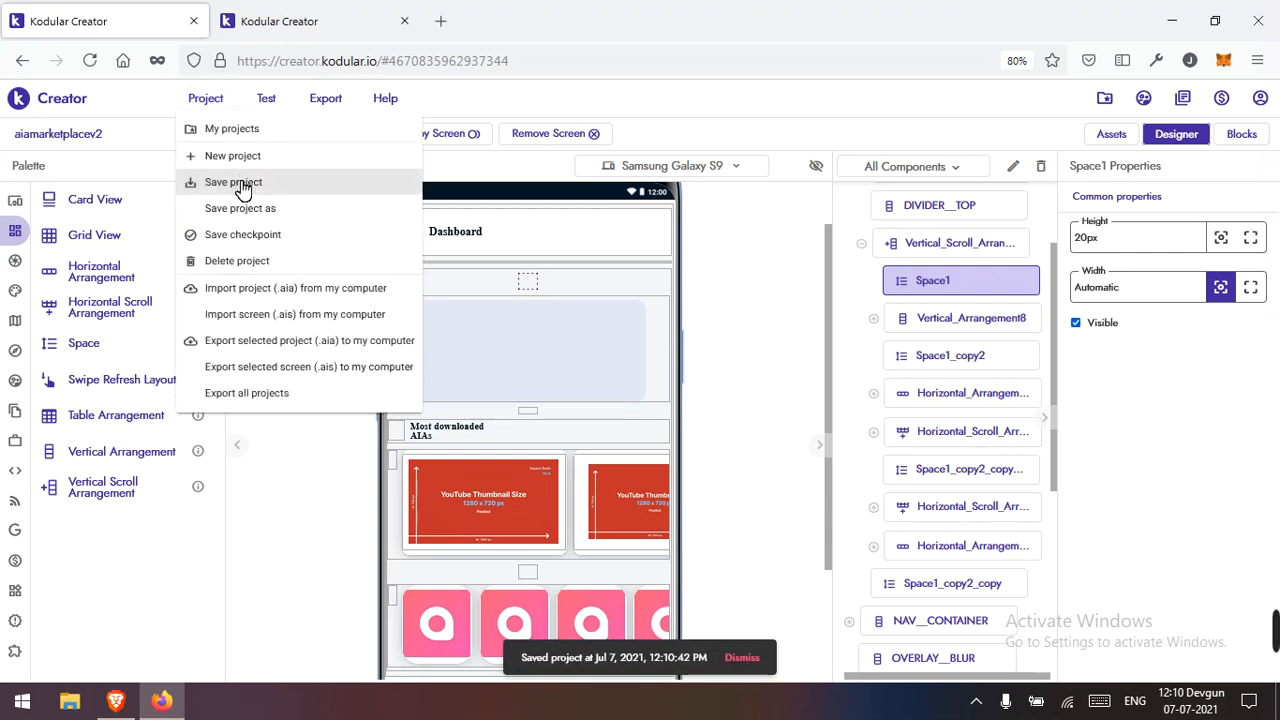
{"action": "left_click", "coordinate": [242, 188]}
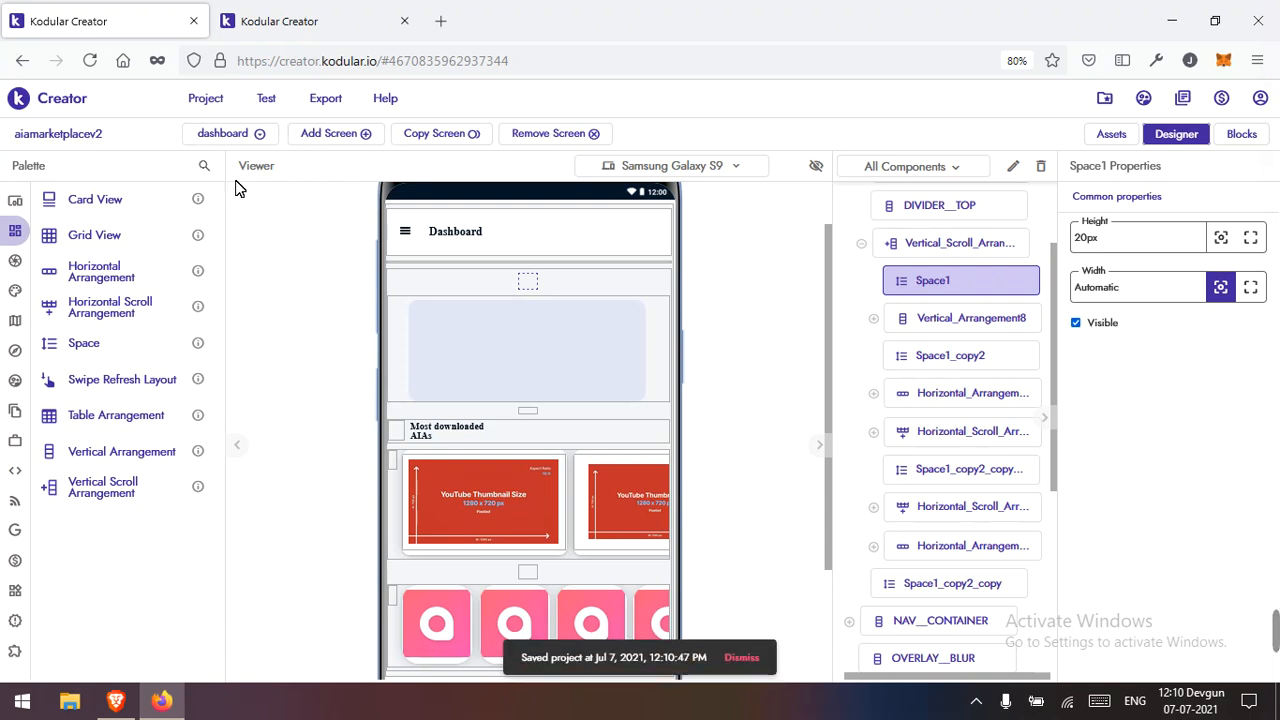
{"action": "left_click", "coordinate": [207, 99]}
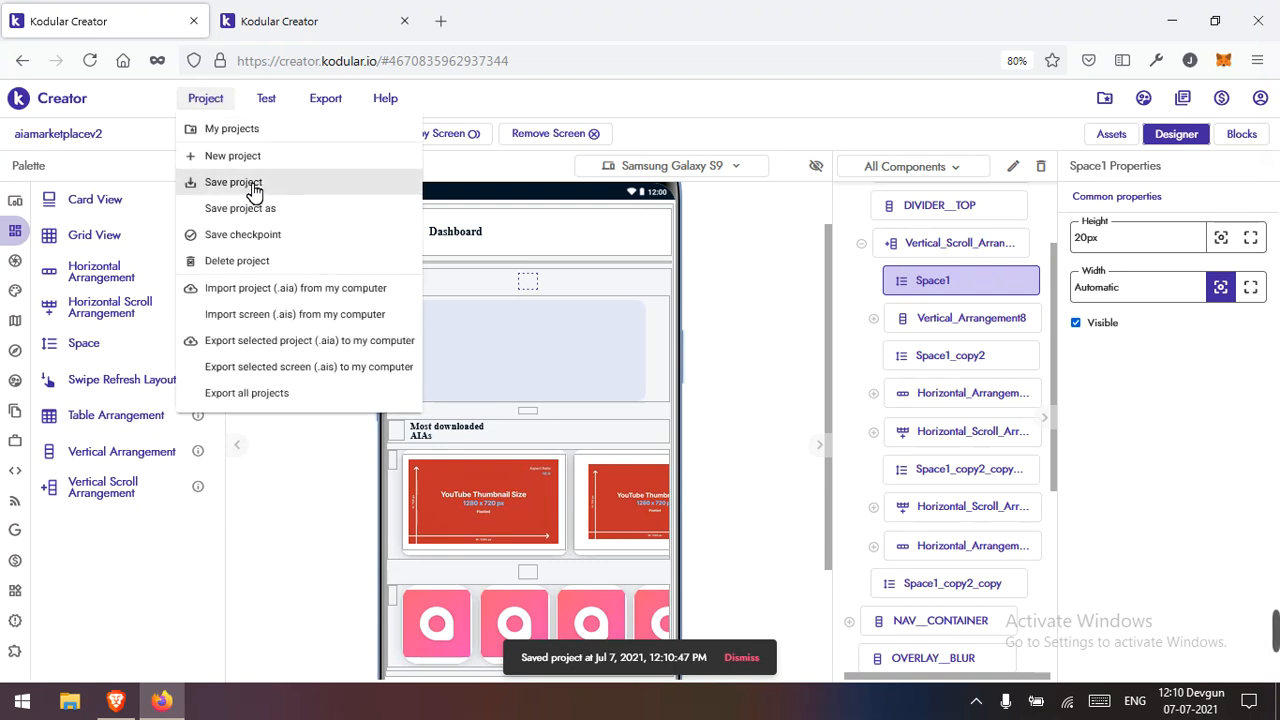
{"action": "left_click", "coordinate": [254, 184]}
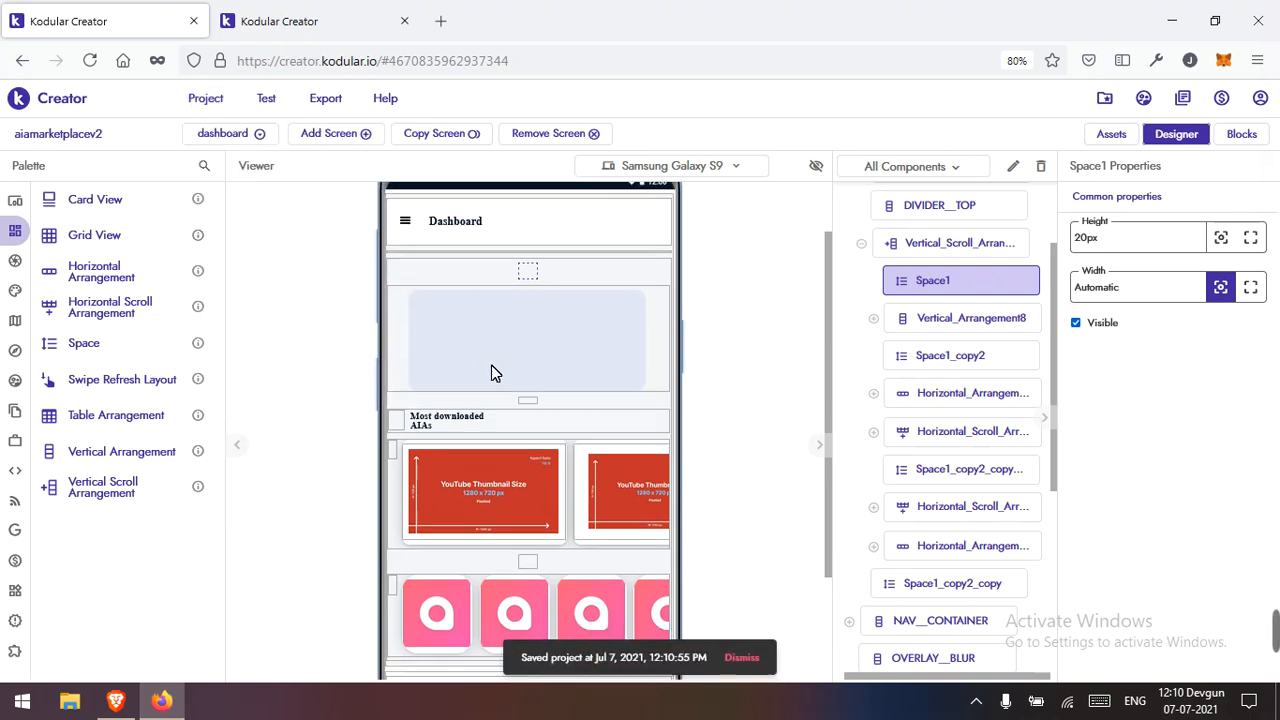
Step: Switch the preview device to HTC Nexus 9 and select Horizontal_Arrangement5 with the orange and white cards
{"action": "scroll", "coordinate": [520, 420], "scroll_direction": "down", "scroll_amount": 3}
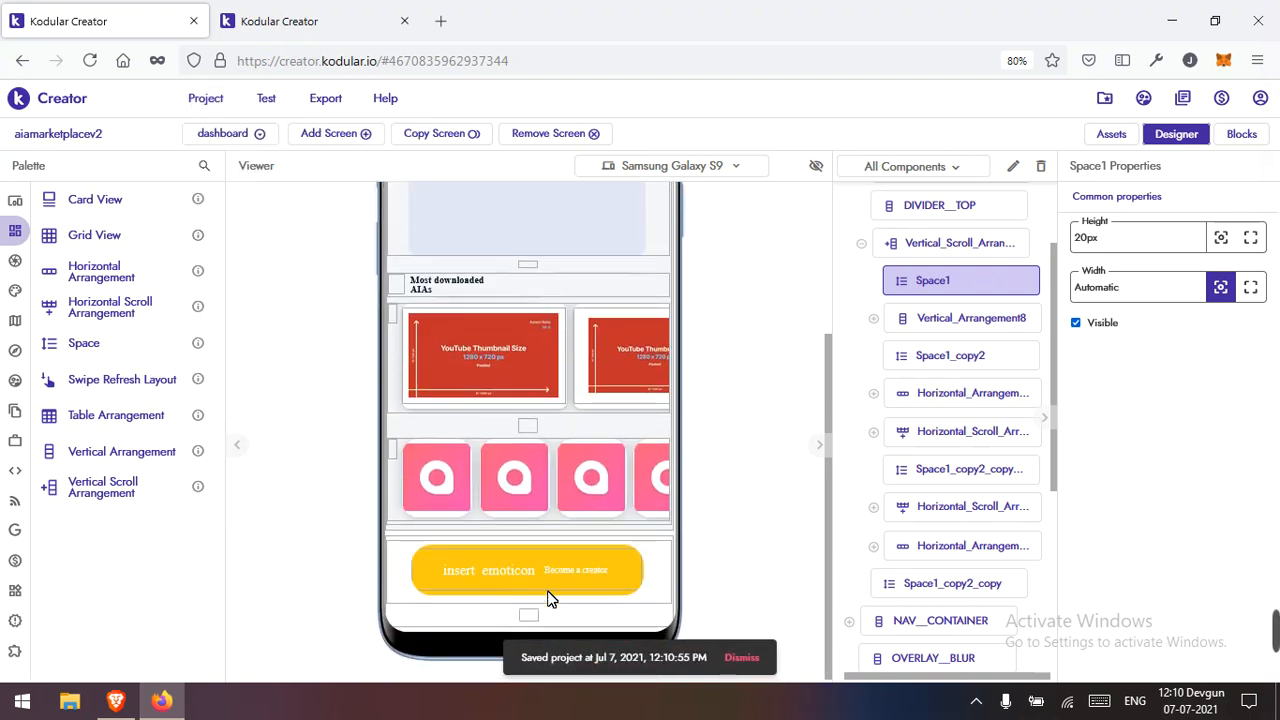
{"action": "left_click", "coordinate": [720, 166]}
{"action": "left_click", "coordinate": [715, 305]}
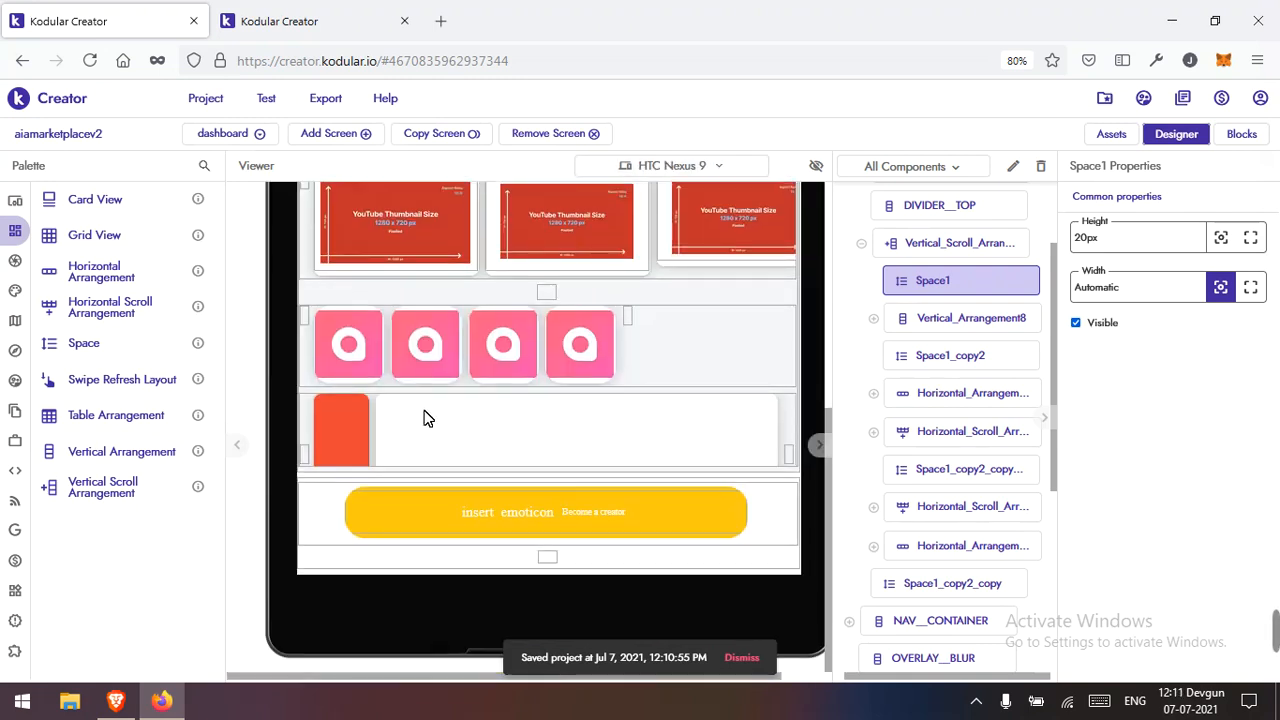
{"action": "left_click", "coordinate": [359, 414]}
{"action": "left_click", "coordinate": [308, 406]}
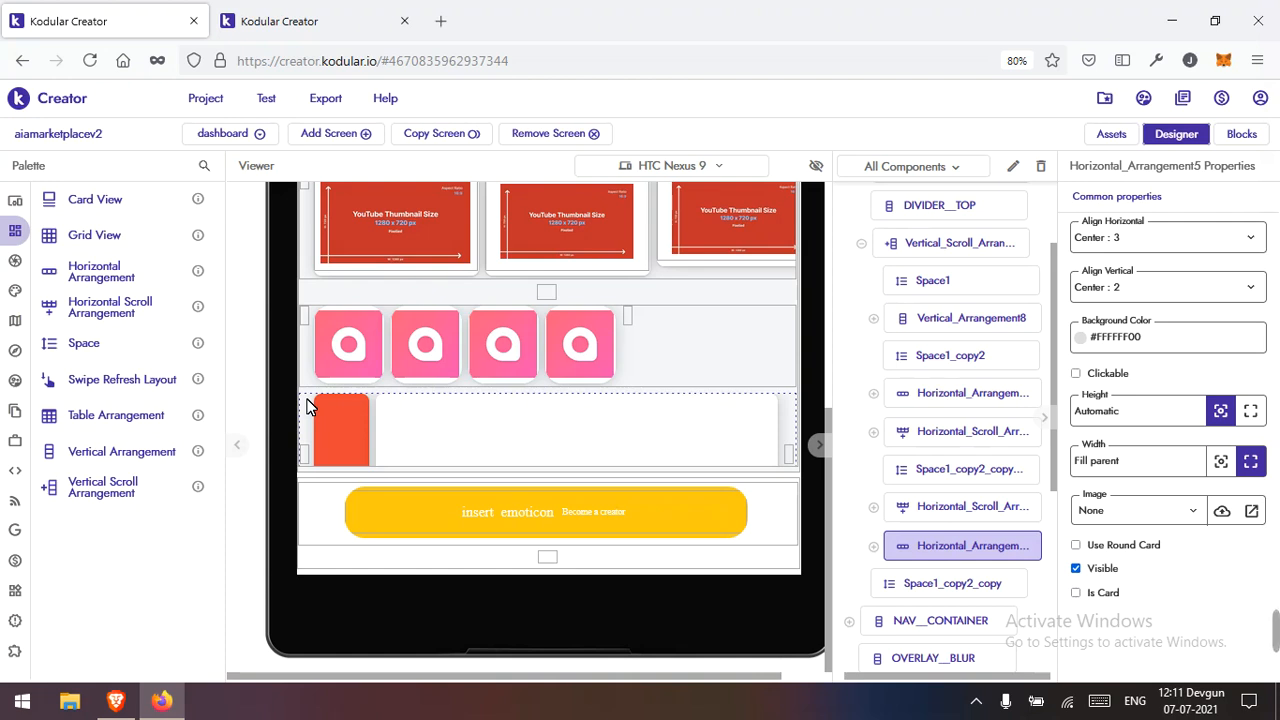
Step: Rename the NAV__CONTAINER component holding the yellow creator button as FLOATING__NAV__CONTAINER
{"action": "scroll", "coordinate": [918, 580], "scroll_direction": "down", "scroll_amount": 1}
{"action": "left_click", "coordinate": [911, 558]}
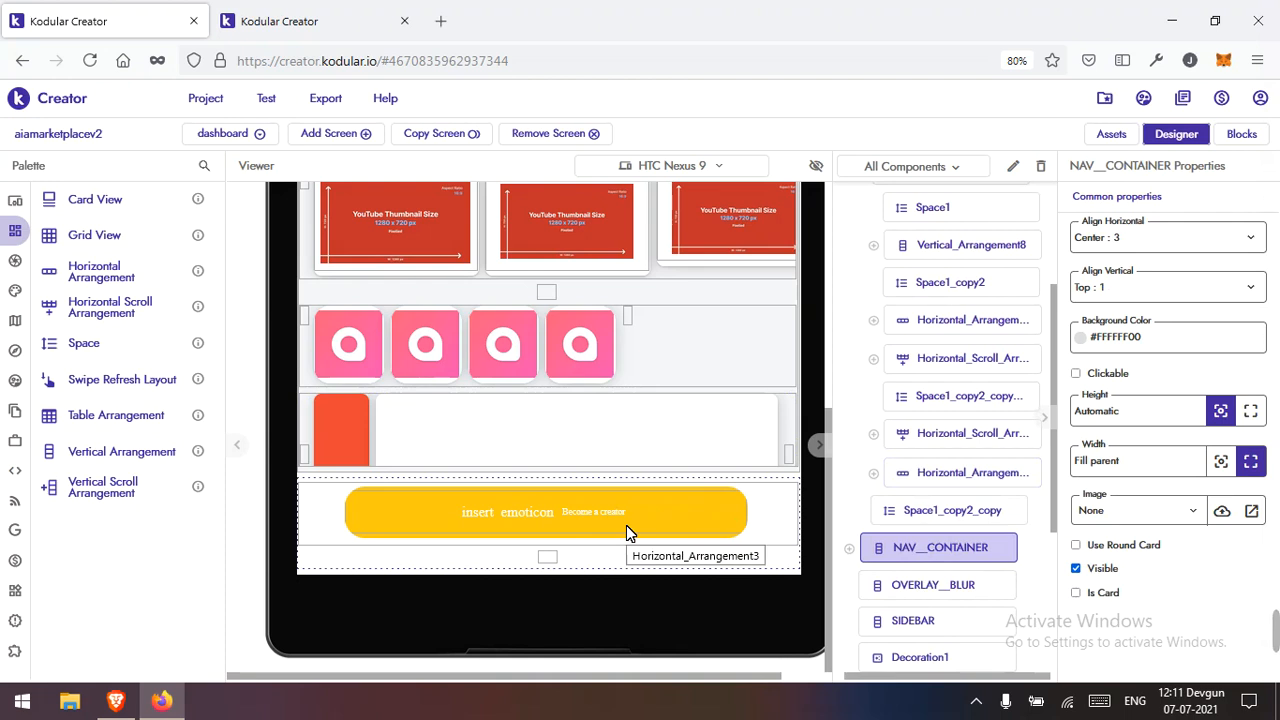
{"action": "left_click", "coordinate": [1012, 168]}
{"action": "left_click", "coordinate": [507, 443]}
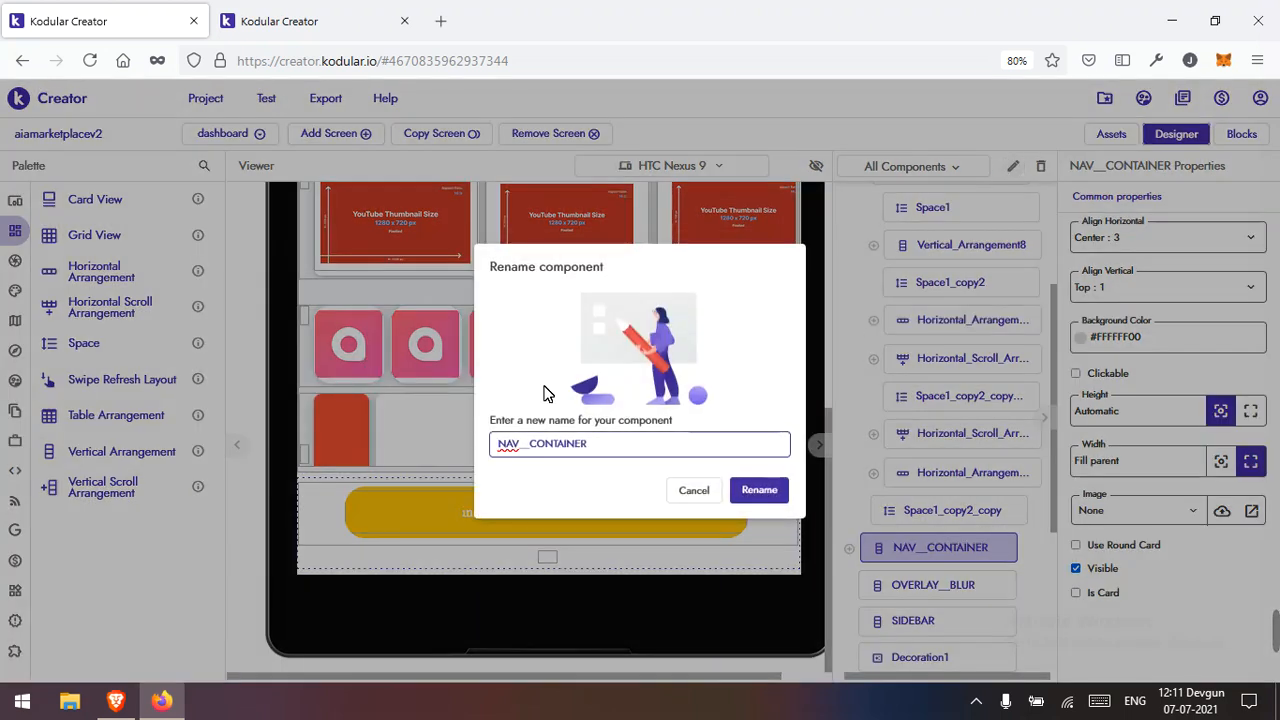
{"action": "type", "text": "FLOATING__"}
{"action": "key", "text": "Return"}
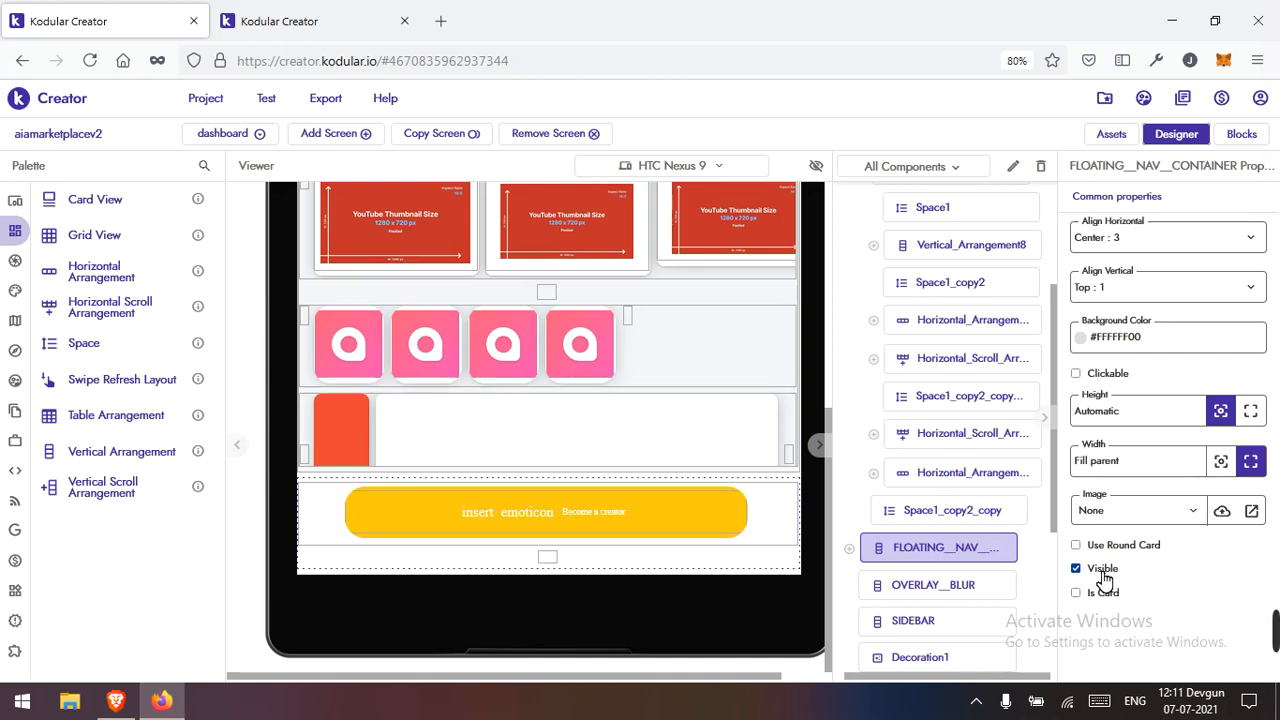
{"action": "left_click_drag", "start_coordinate": [1104, 578], "coordinate": [761, 600]}
{"action": "left_click", "coordinate": [716, 626]}
Step: Expand Vertical_Arrangement8 inside the vertical scroll arrangement and collapse its Card_View1 branch in the component tree
{"action": "scroll", "coordinate": [745, 490], "scroll_direction": "up", "scroll_amount": 5}
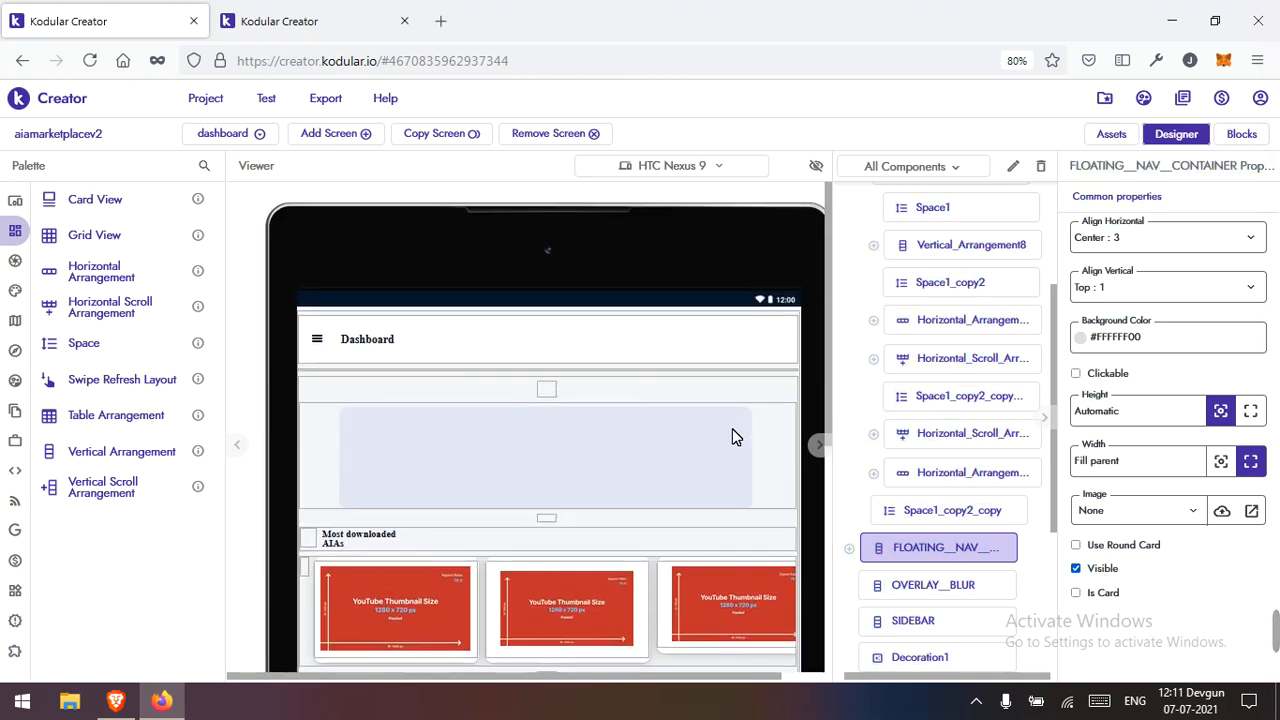
{"action": "left_click", "coordinate": [734, 437]}
{"action": "scroll", "coordinate": [838, 400], "scroll_direction": "up", "scroll_amount": 2}
{"action": "left_click", "coordinate": [962, 322]}
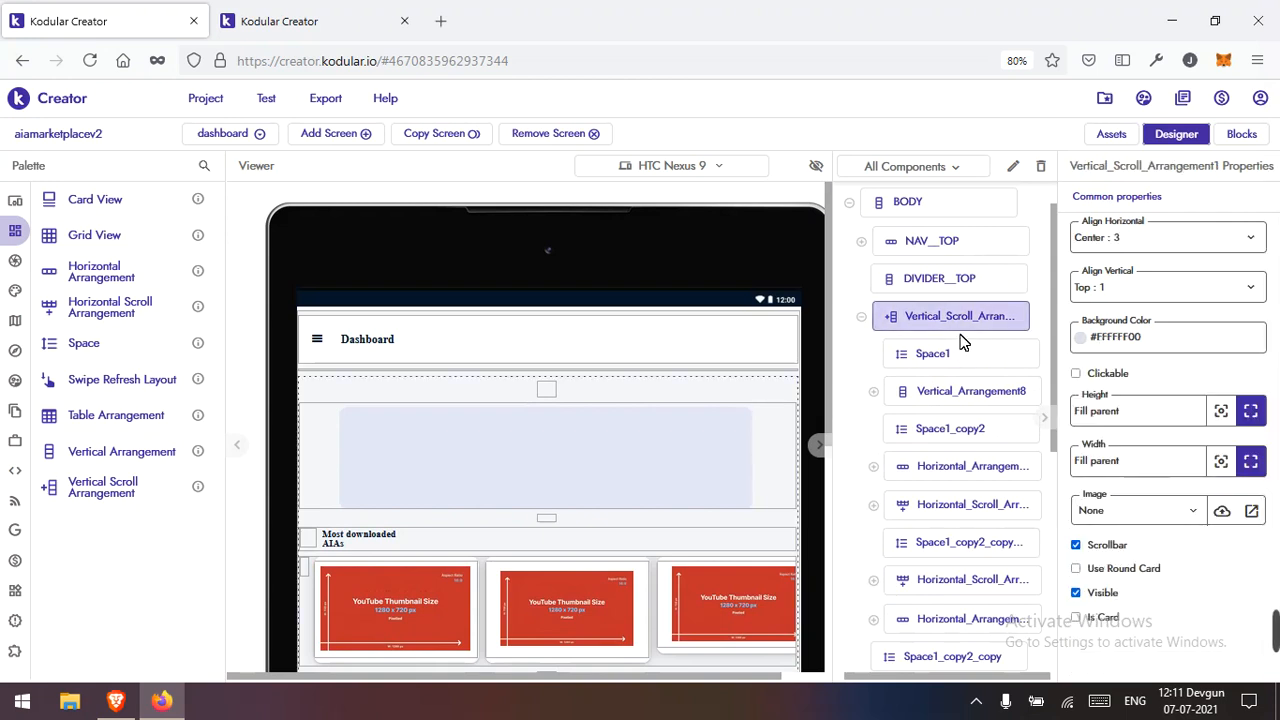
{"action": "left_click", "coordinate": [902, 396]}
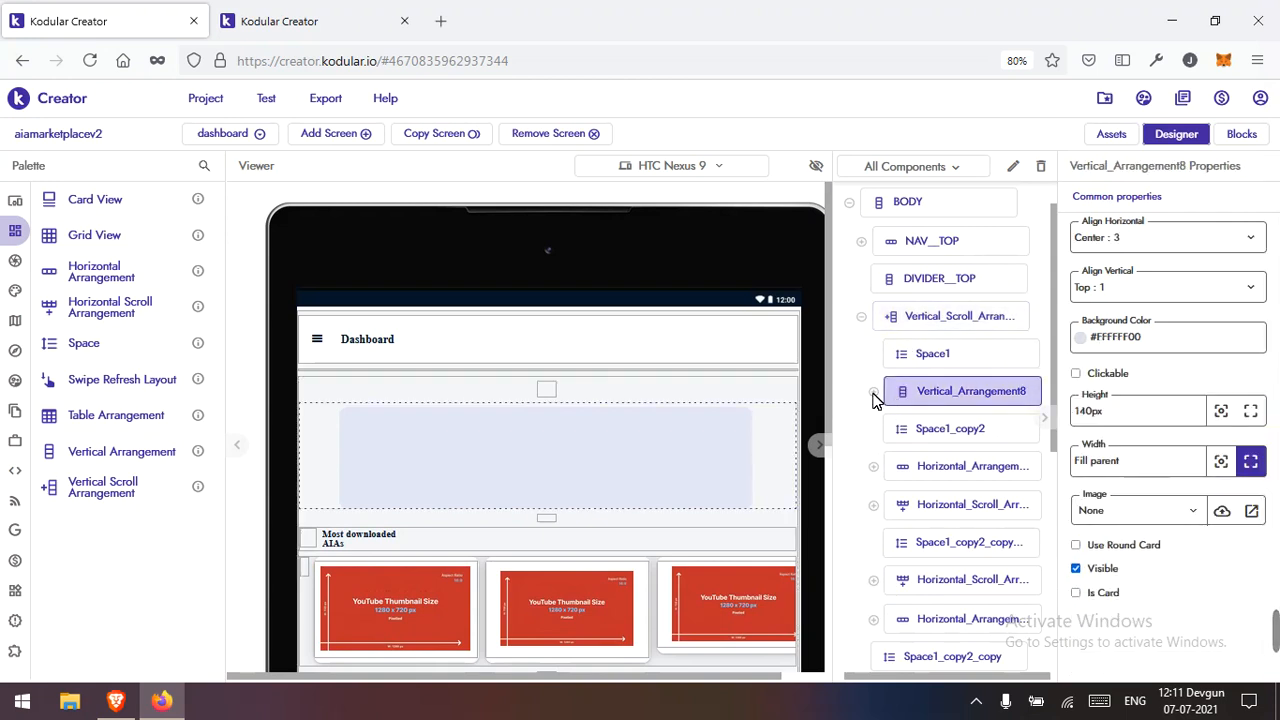
{"action": "left_click", "coordinate": [873, 393]}
{"action": "left_click", "coordinate": [886, 503]}
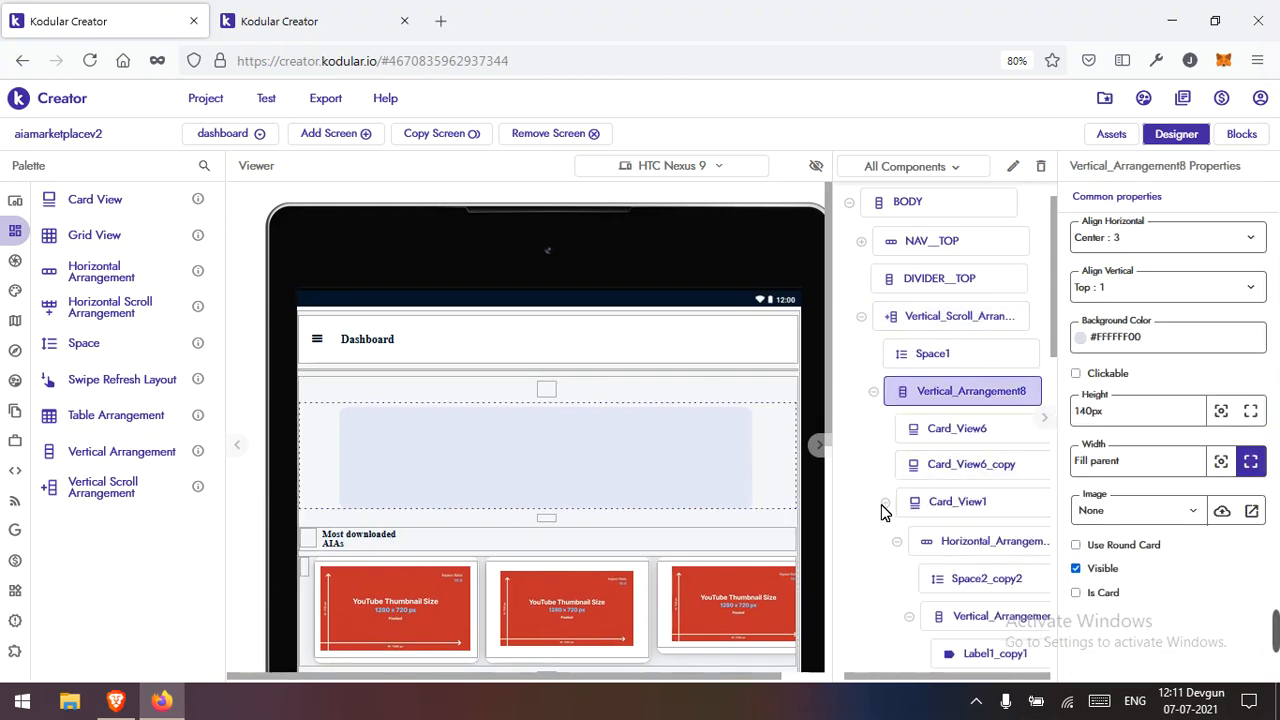
{"action": "scroll", "coordinate": [937, 498], "scroll_direction": "down", "scroll_amount": 1}
{"action": "scroll", "coordinate": [937, 498], "scroll_direction": "down", "scroll_amount": 2}
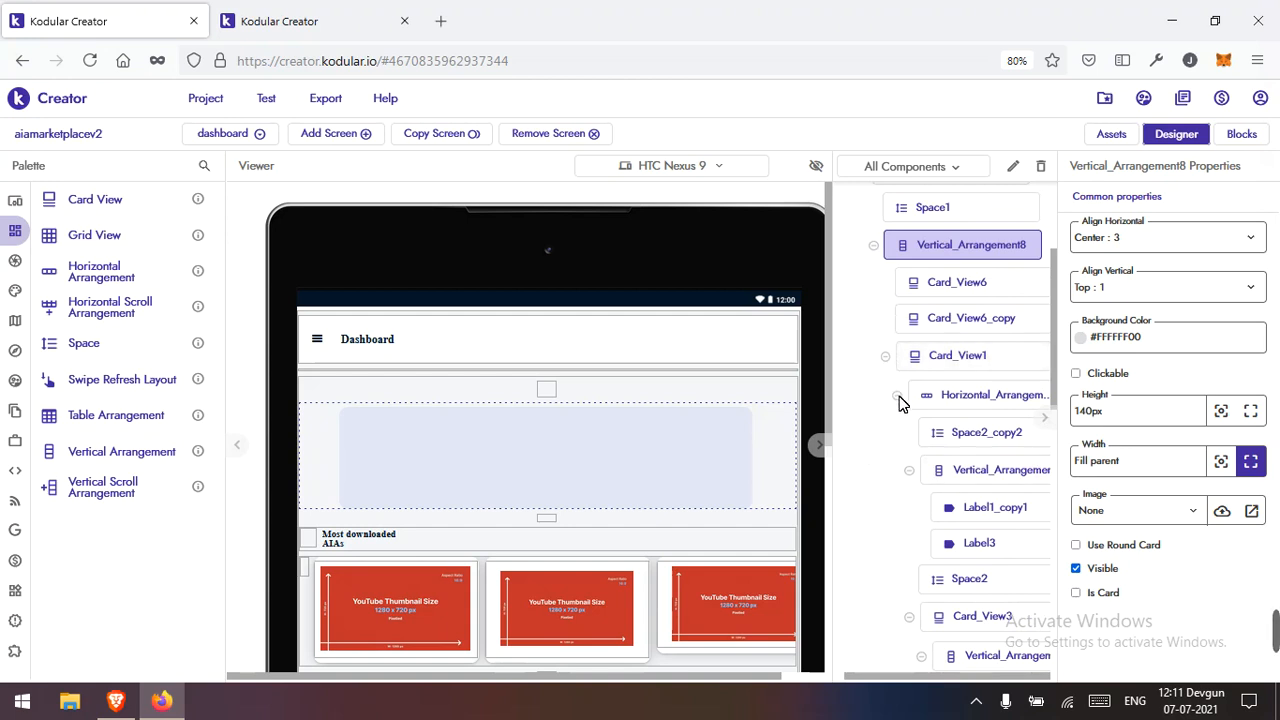
{"action": "left_click", "coordinate": [885, 357]}
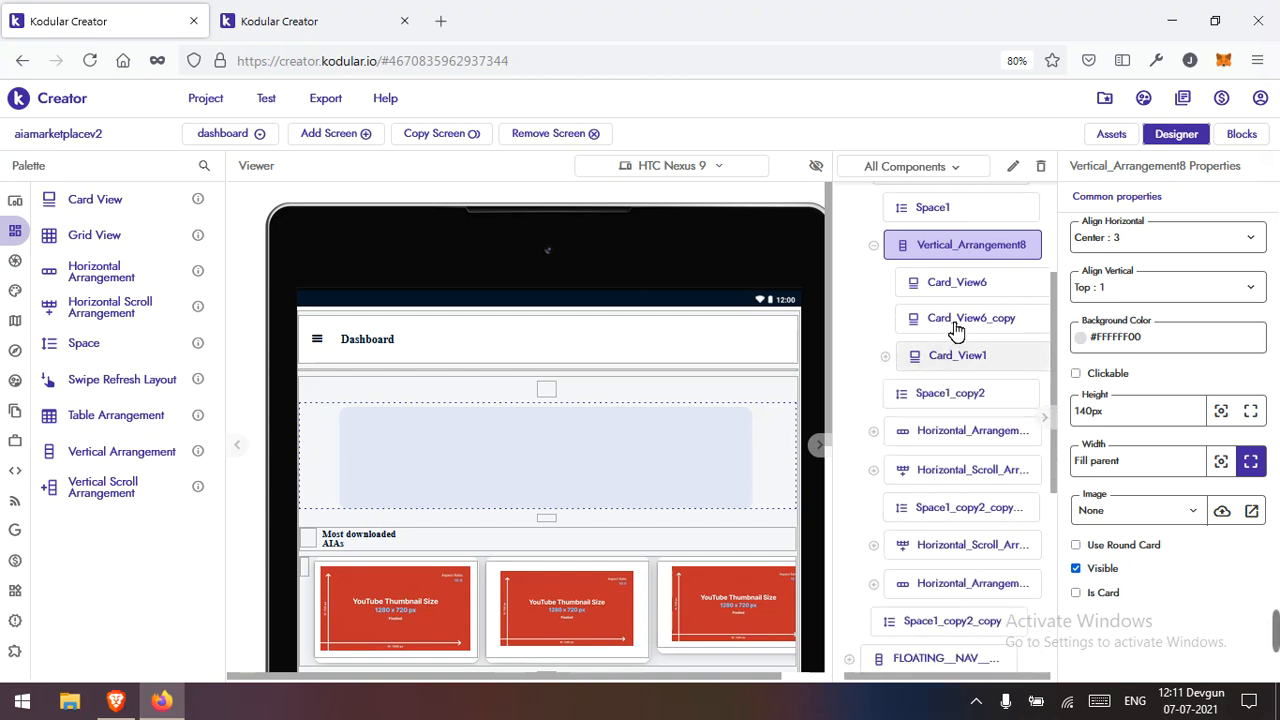
Step: Inspect the background color of Card_View6_copy in the color picker and close the picker without setting a color
{"action": "left_click", "coordinate": [957, 322]}
{"action": "left_click", "coordinate": [1076, 334]}
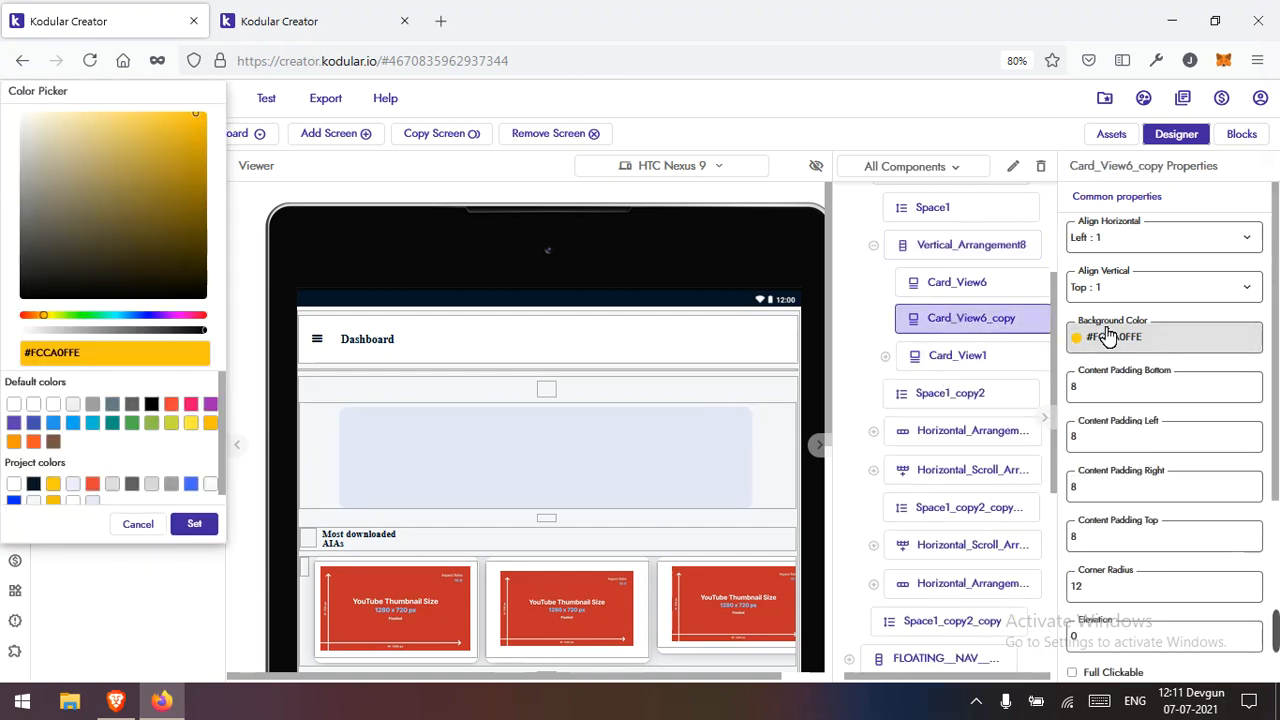
{"action": "left_click", "coordinate": [138, 524]}
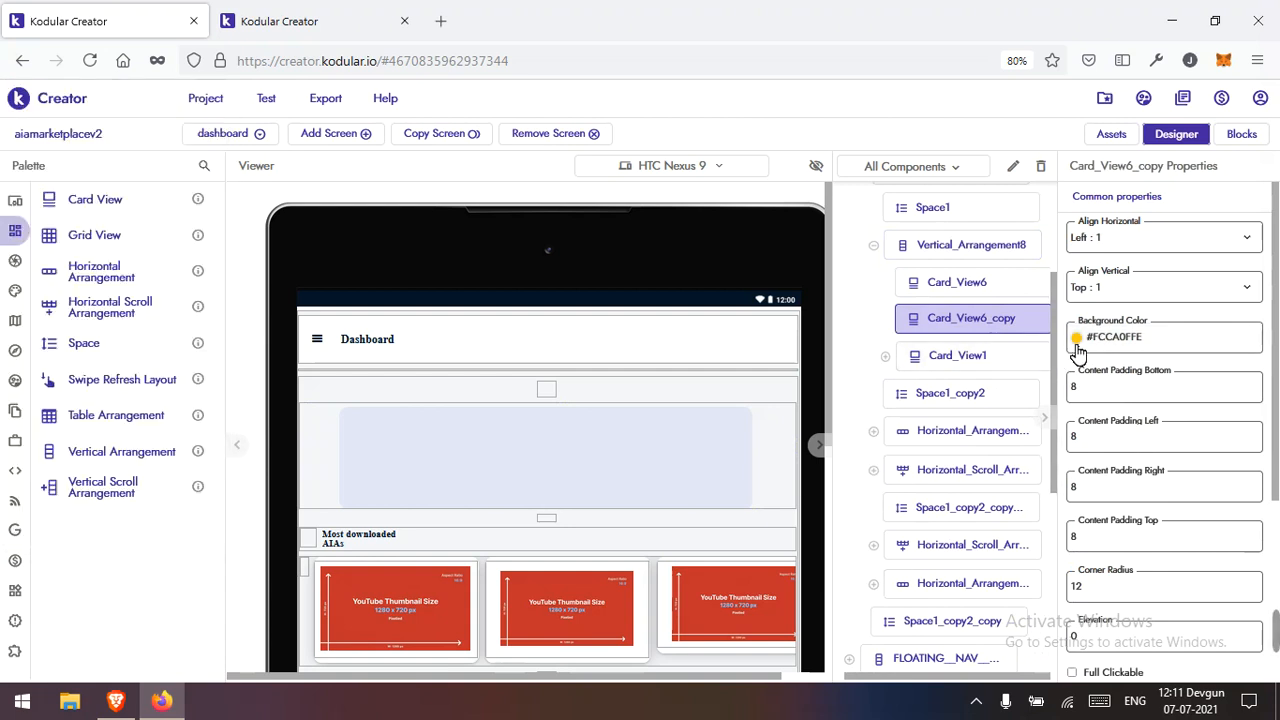
Step: Expand the Card_View1 branch and copy Card_View3's background color code from the color picker, leaving the color as it is
{"action": "left_click", "coordinate": [995, 360]}
{"action": "left_click", "coordinate": [885, 357]}
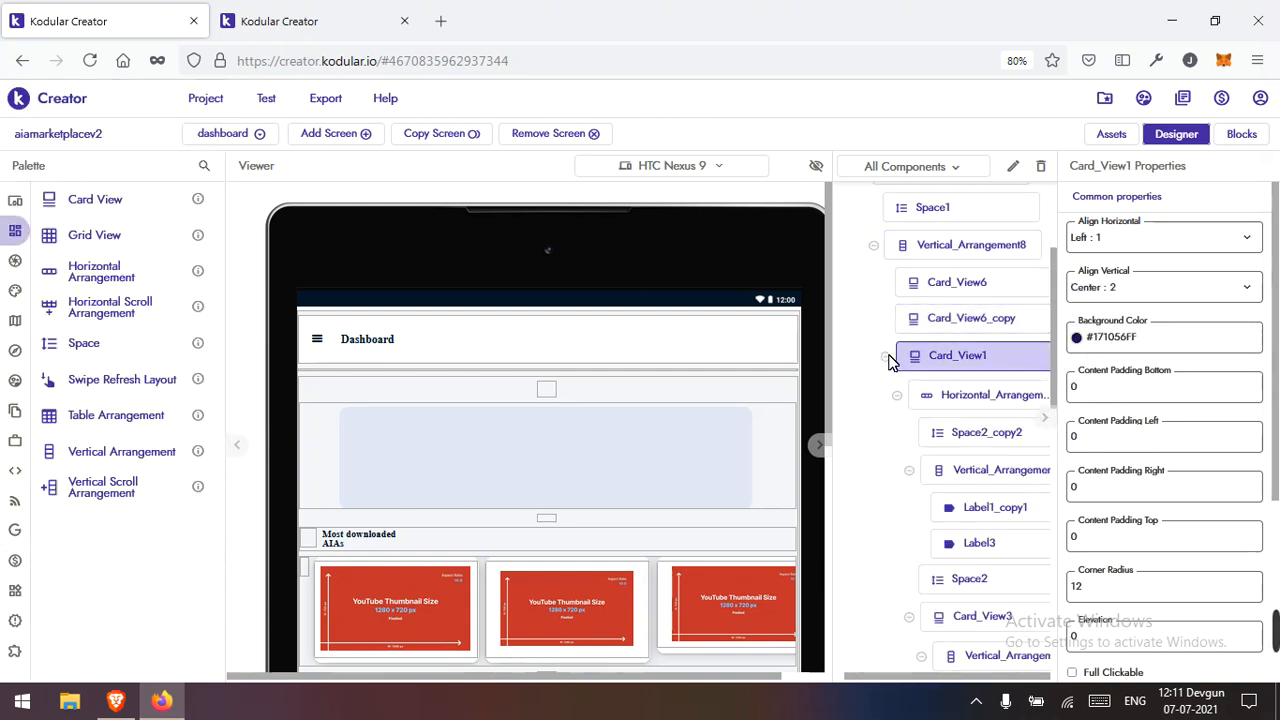
{"action": "scroll", "coordinate": [950, 449], "scroll_direction": "down", "scroll_amount": 3}
{"action": "left_click", "coordinate": [955, 472]}
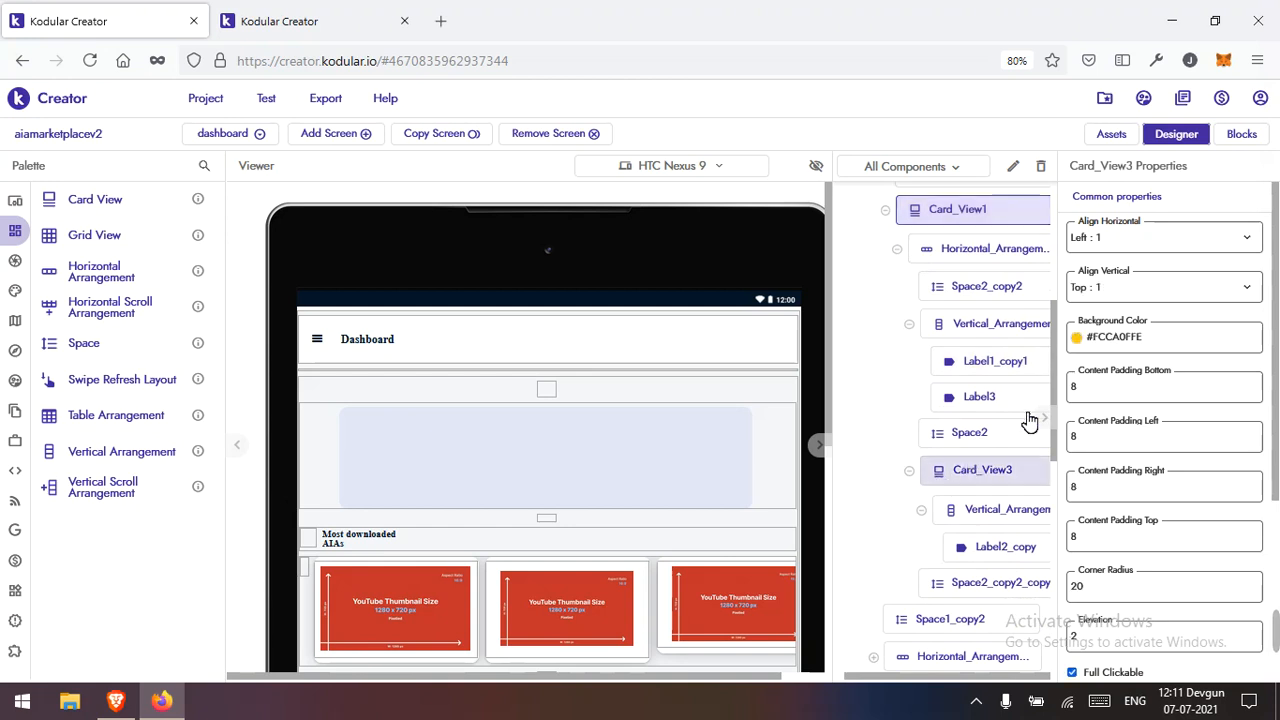
{"action": "left_click", "coordinate": [1088, 340]}
{"action": "left_click_drag", "start_coordinate": [81, 353], "coordinate": [8, 381]}
{"action": "key", "text": "ctrl+c"}
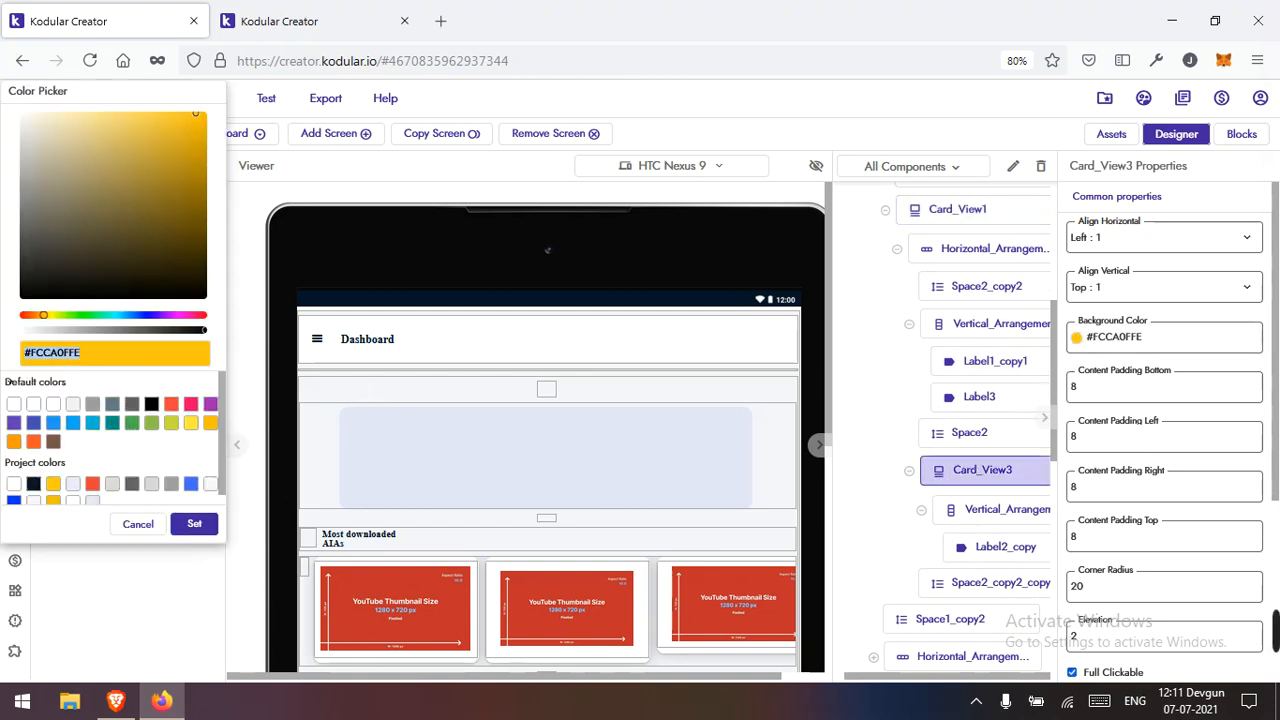
{"action": "left_click", "coordinate": [138, 524]}
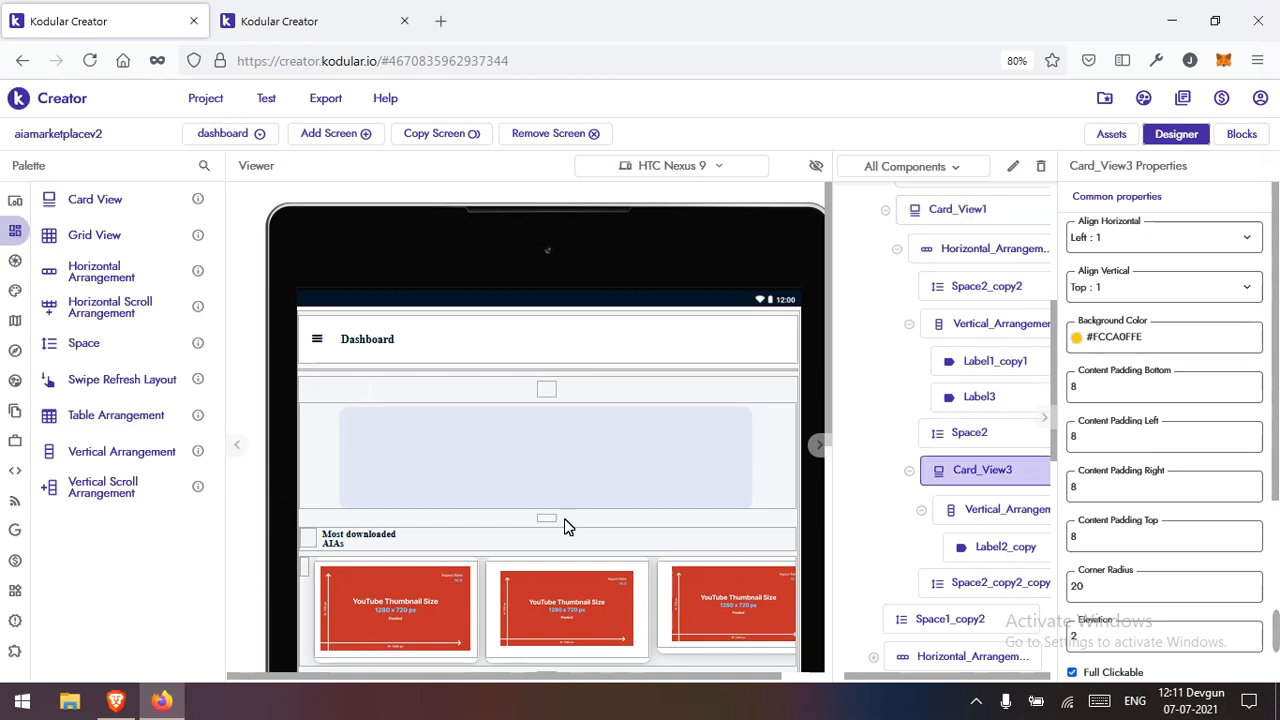
Step: Collapse the Card_View3, Card_View1 and Vertical_Arrangement8 branches in the component tree
{"action": "left_click", "coordinate": [911, 473]}
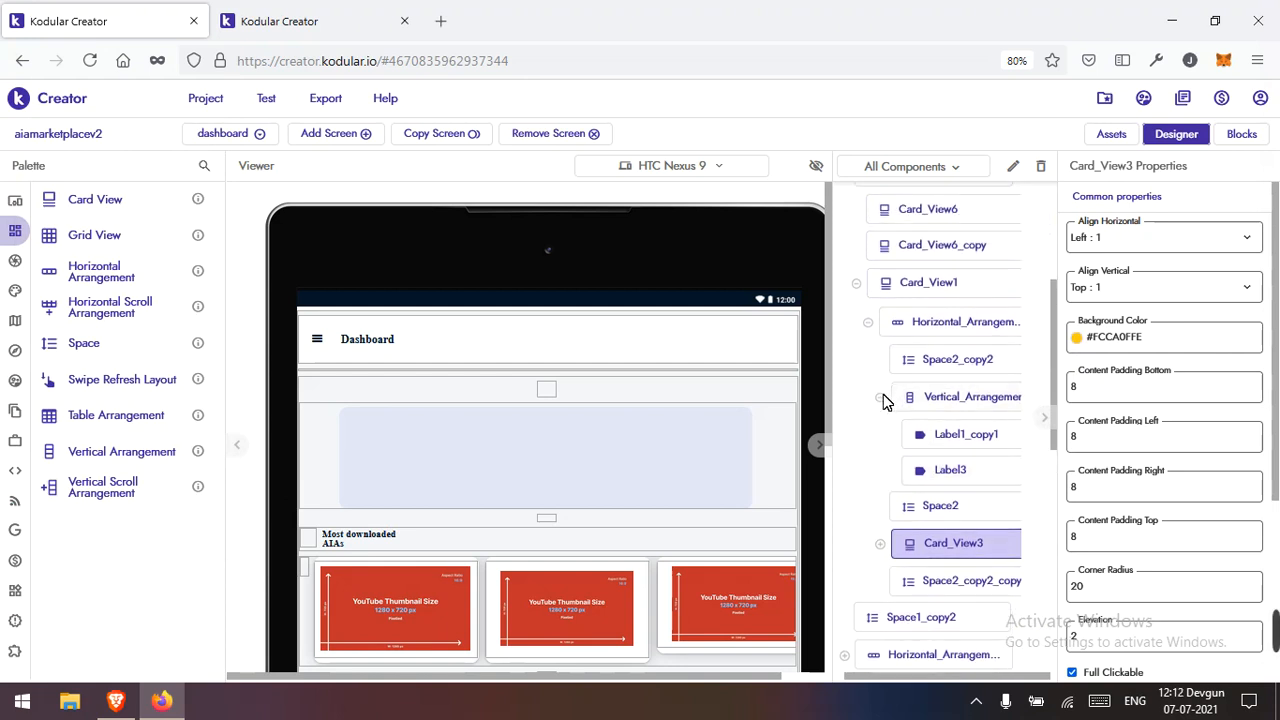
{"action": "left_click", "coordinate": [884, 397]}
{"action": "left_click", "coordinate": [867, 324]}
{"action": "left_click", "coordinate": [876, 288]}
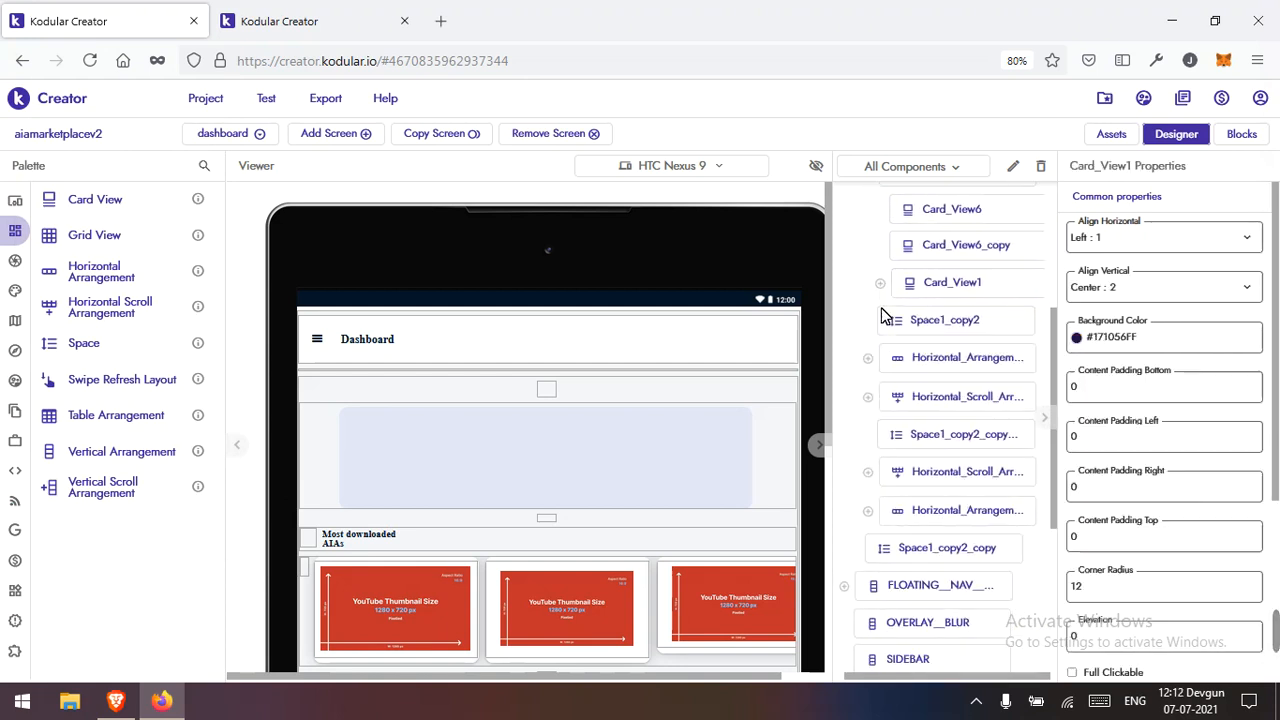
{"action": "scroll", "coordinate": [878, 325], "scroll_direction": "up", "scroll_amount": 2}
{"action": "left_click", "coordinate": [868, 321]}
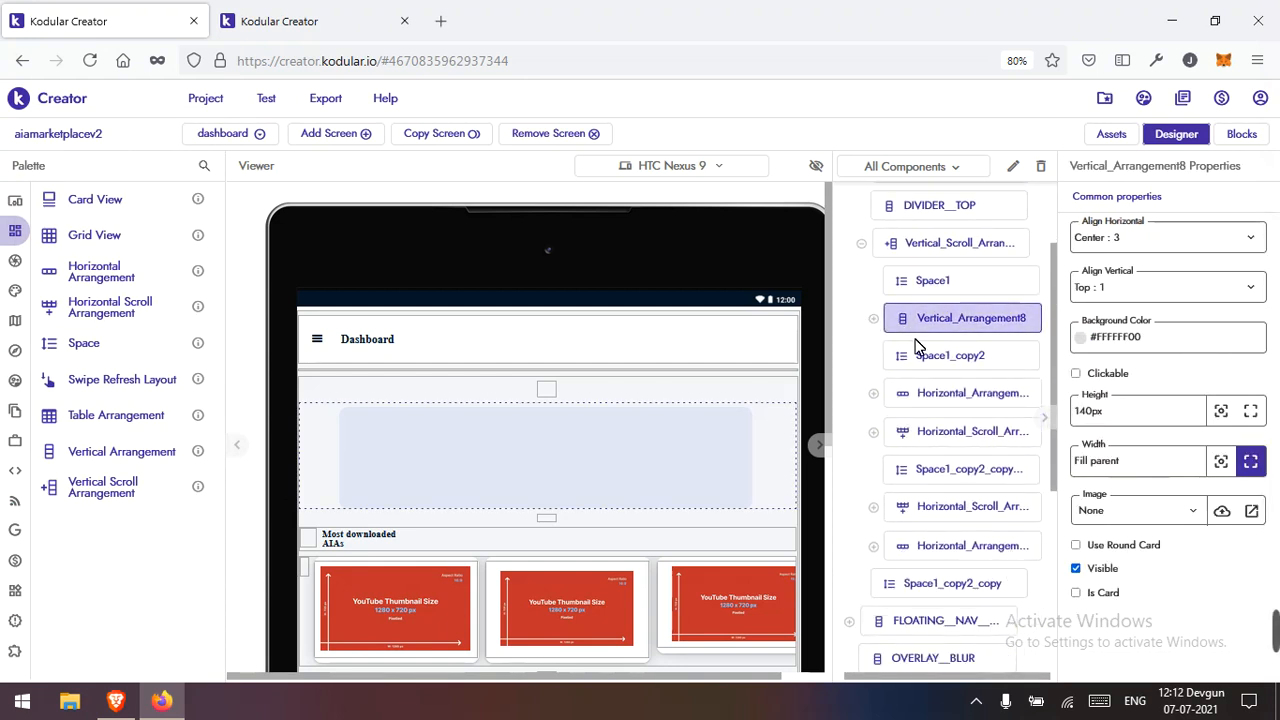
Step: Try the copied color code in the background color picker of Card_View2, the yellow creator button, and cancel
{"action": "scroll", "coordinate": [512, 490], "scroll_direction": "down", "scroll_amount": 4}
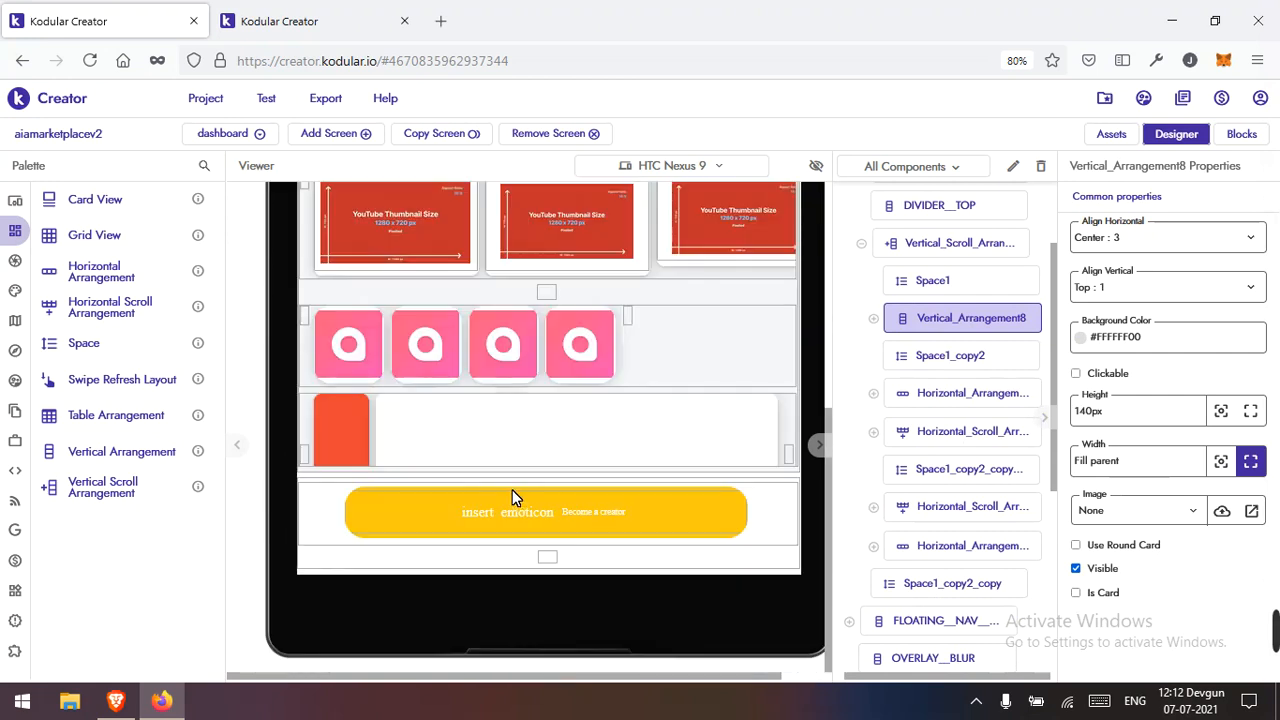
{"action": "left_click", "coordinate": [400, 535]}
{"action": "left_click", "coordinate": [1113, 337]}
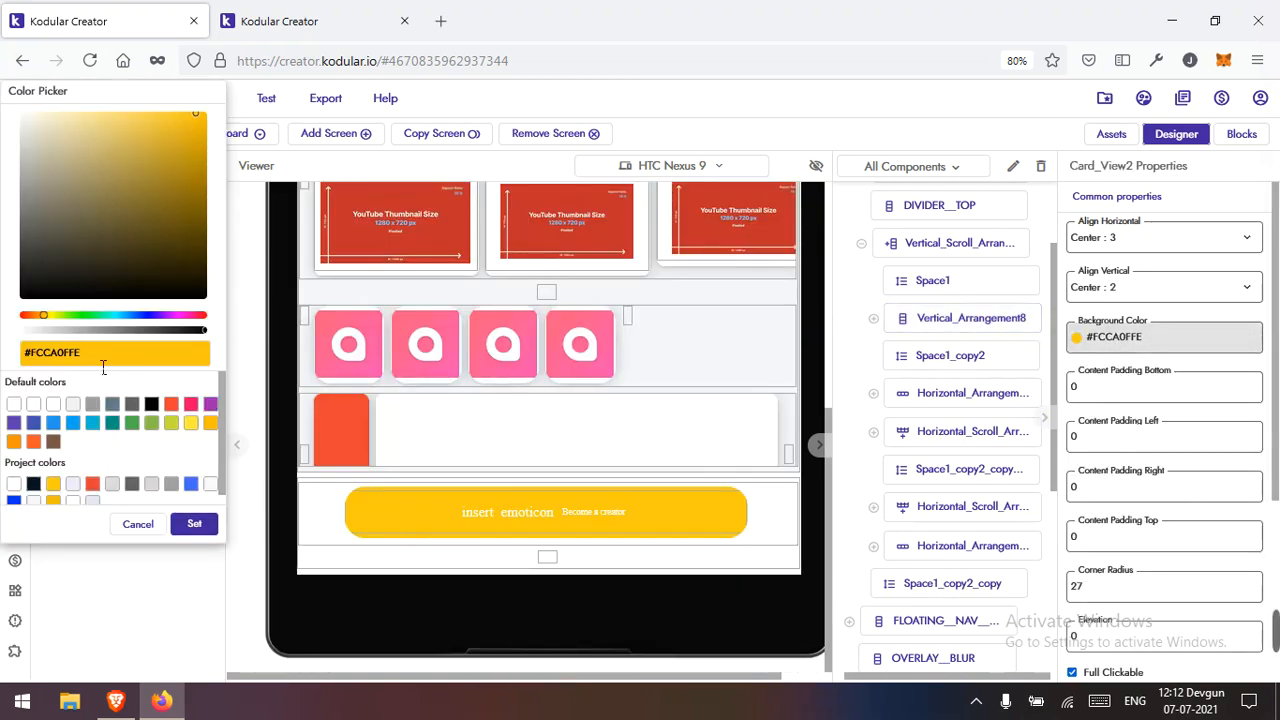
{"action": "key", "text": "ctrl+a"}
{"action": "key", "text": "ctrl+v"}
{"action": "left_click", "coordinate": [140, 522]}
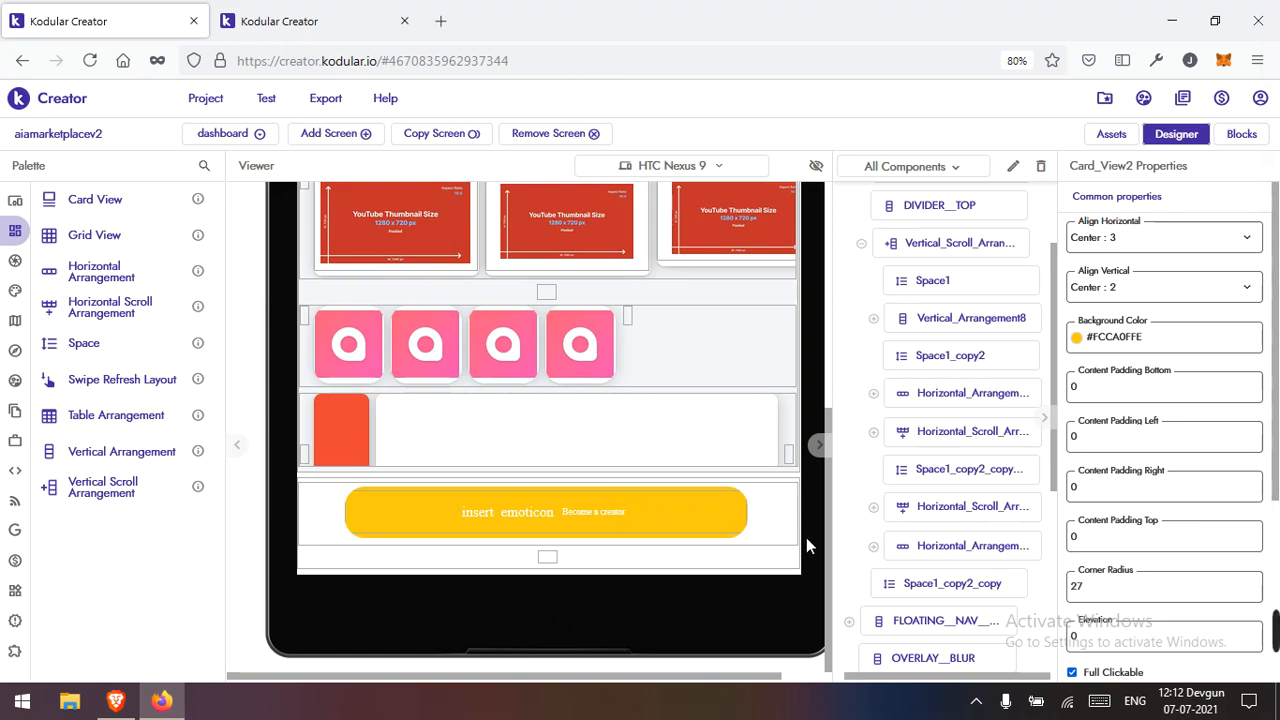
Step: Make FLOATING__NAV__CONTAINER, which holds the yellow creator button, invisible in the design
{"action": "left_click", "coordinate": [783, 572]}
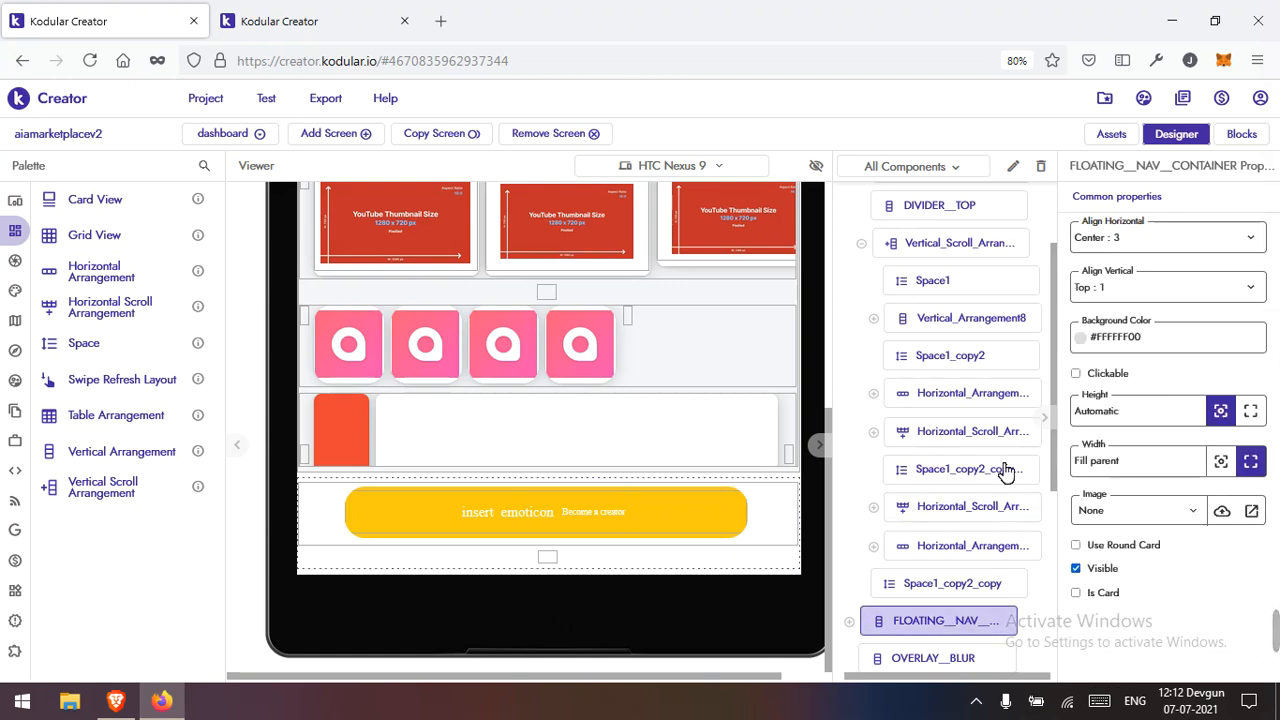
{"action": "scroll", "coordinate": [1000, 466], "scroll_direction": "down", "scroll_amount": 3}
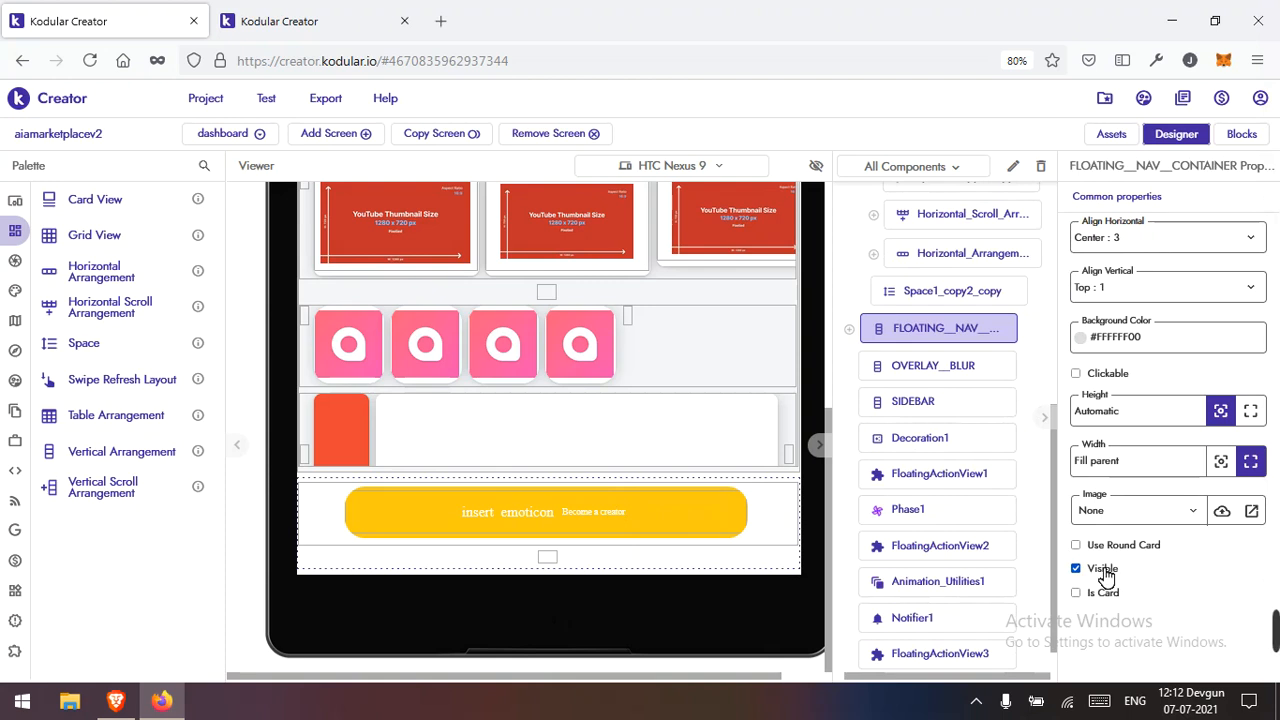
{"action": "left_click", "coordinate": [1102, 569]}
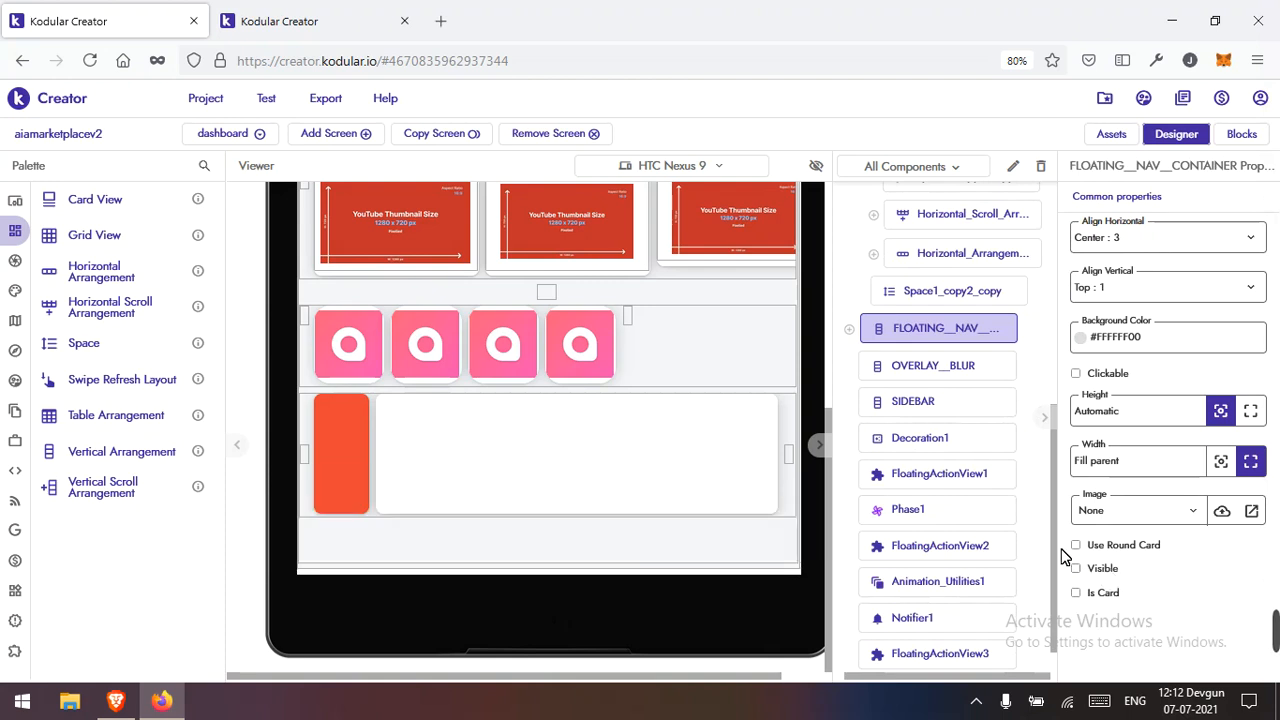
Step: Add a block setting FLOATING__NAV__CONTAINER.Visible to true as the first statement in the dashboard.Initialize event
{"action": "left_click", "coordinate": [1241, 133]}
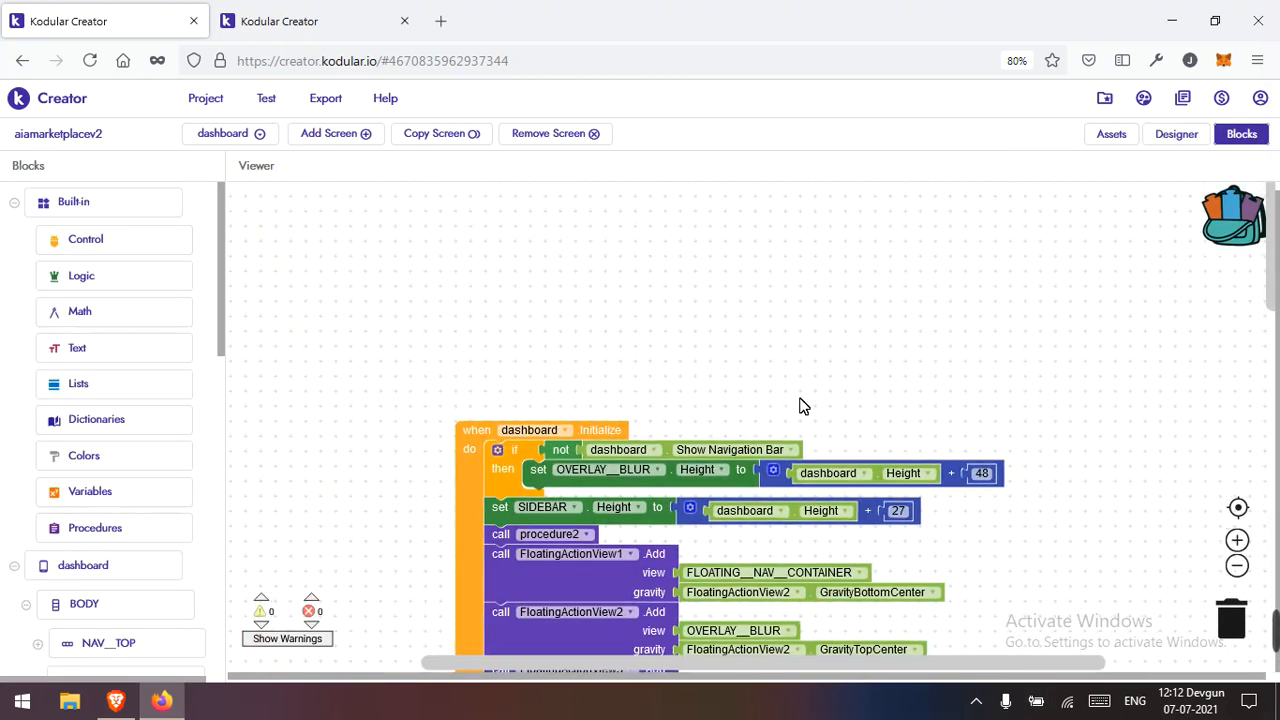
{"action": "scroll", "coordinate": [103, 503], "scroll_direction": "down", "scroll_amount": 8}
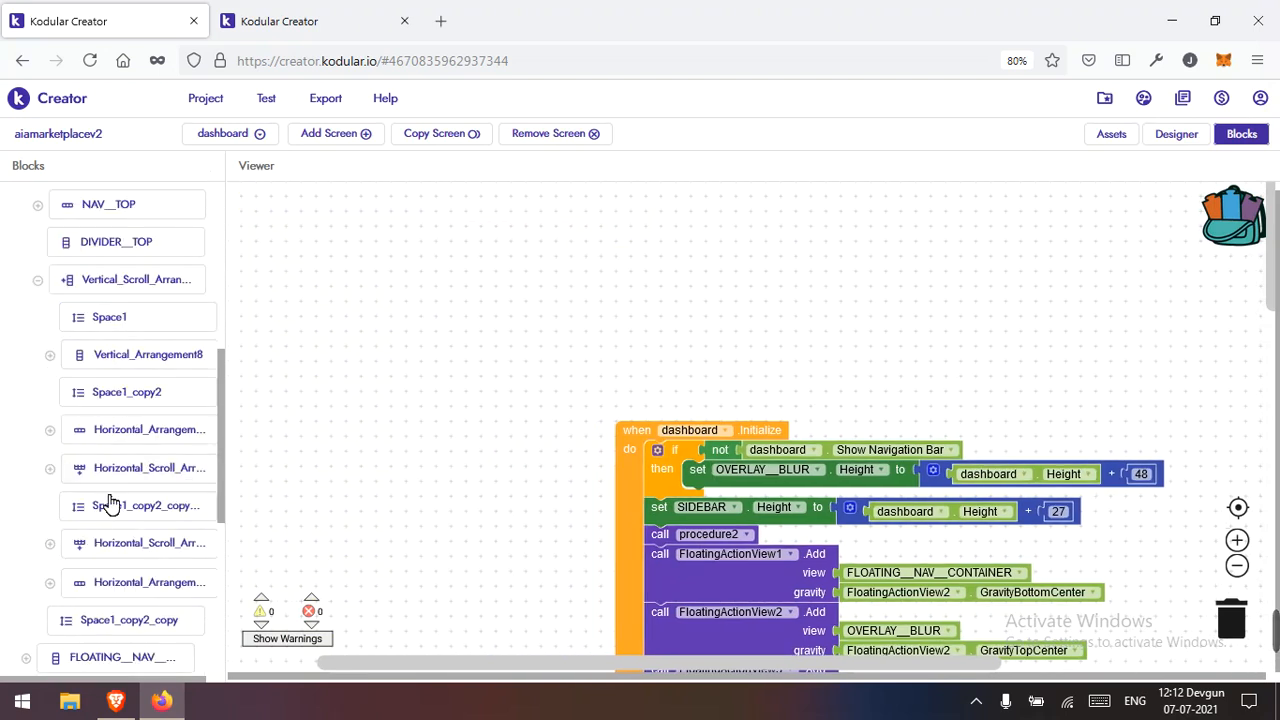
{"action": "left_click", "coordinate": [102, 368]}
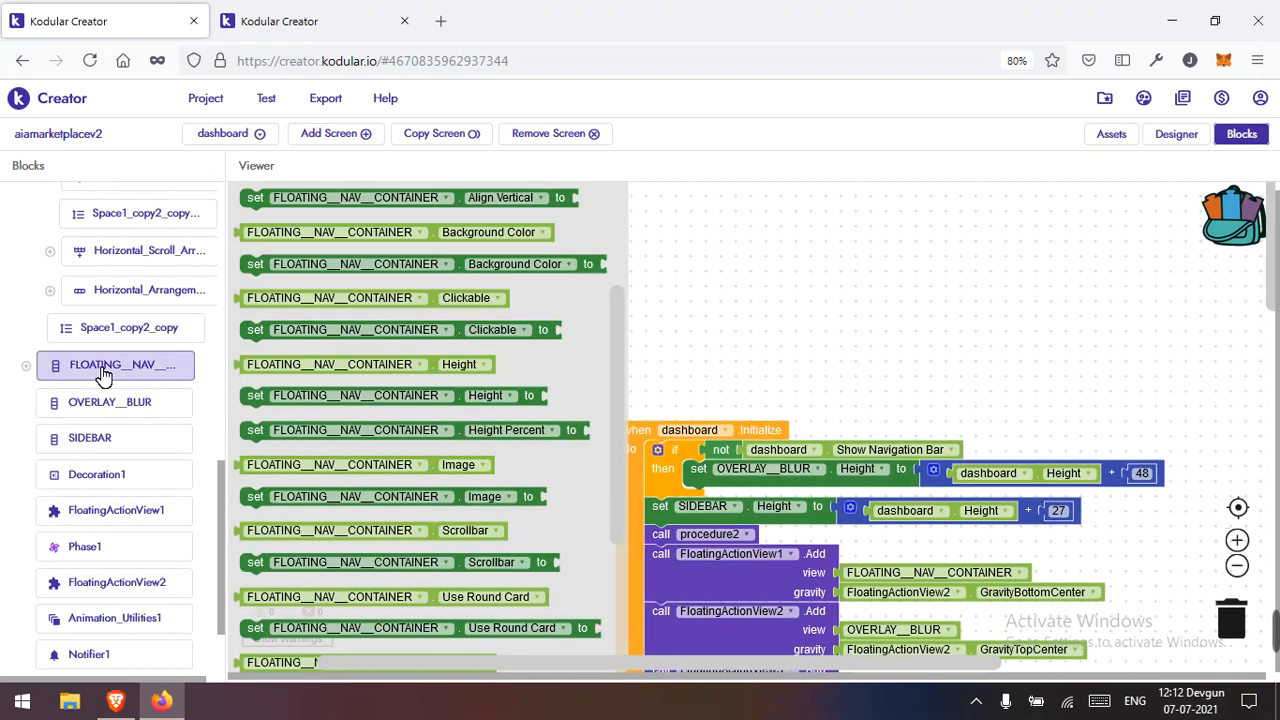
{"action": "scroll", "coordinate": [510, 480], "scroll_direction": "down", "scroll_amount": 5}
{"action": "left_click_drag", "start_coordinate": [474, 455], "coordinate": [845, 332]}
{"action": "type", "text": "true"}
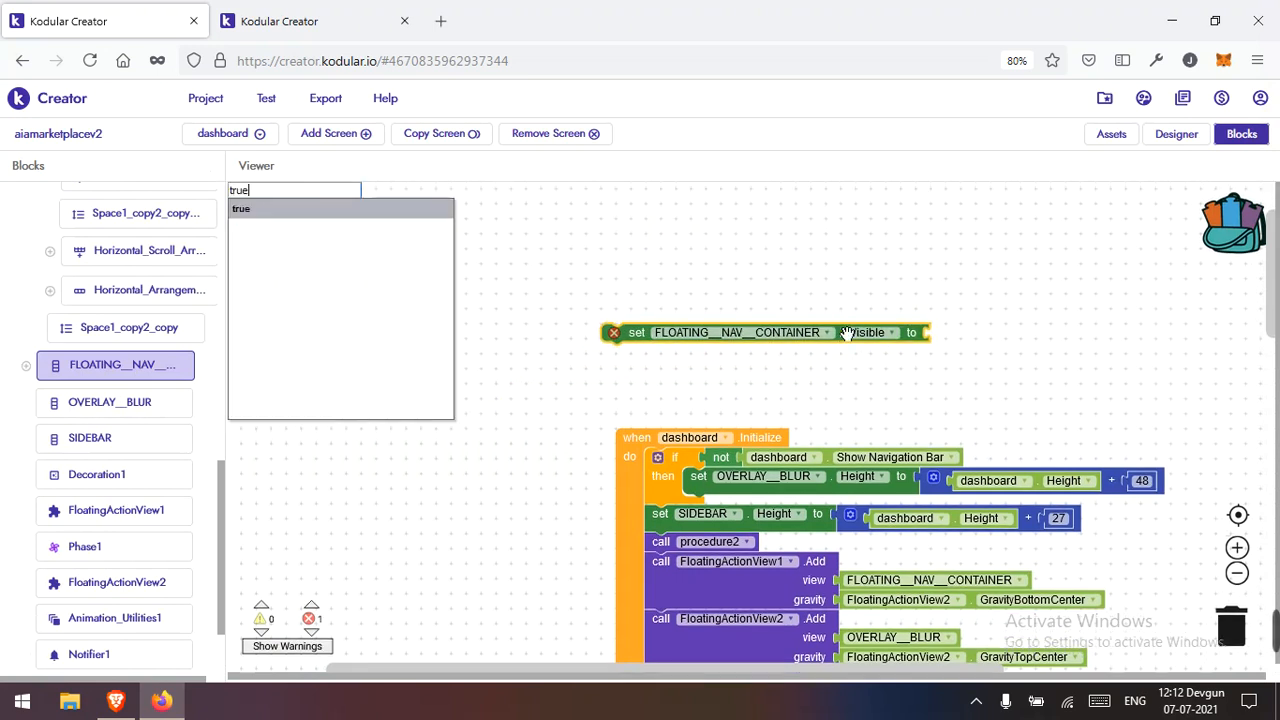
{"action": "key", "text": "Return"}
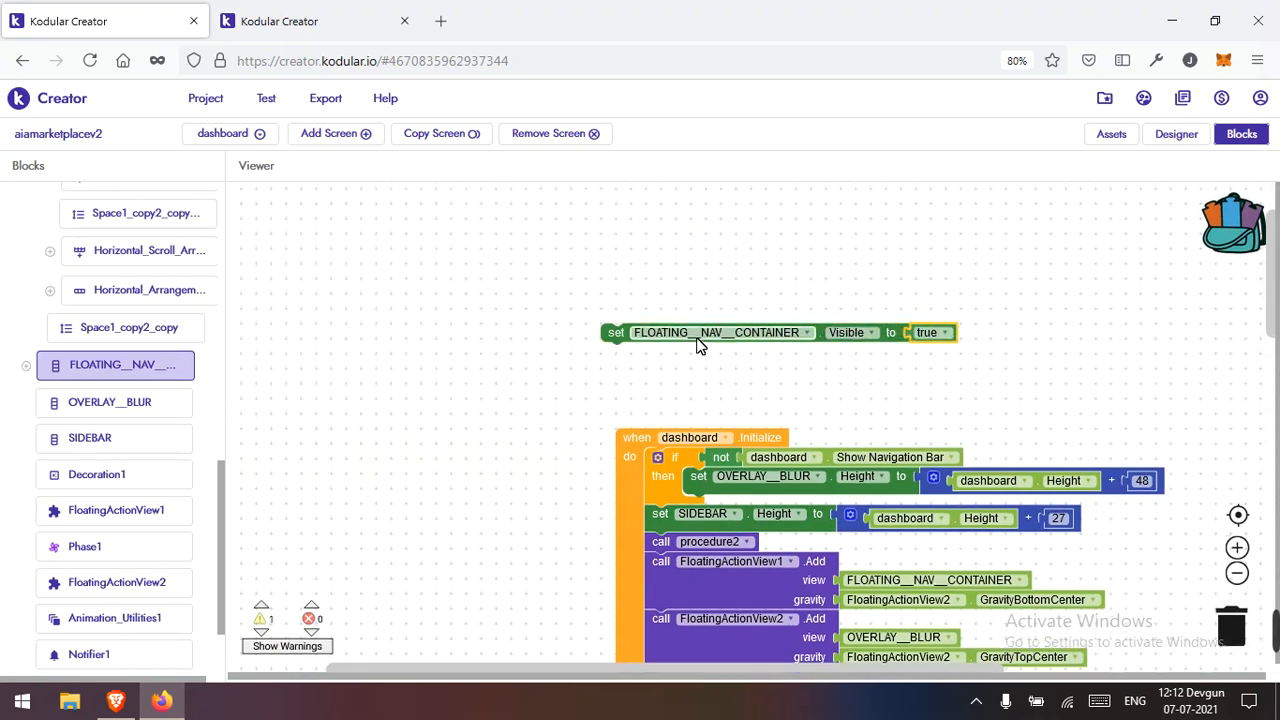
{"action": "left_click_drag", "start_coordinate": [617, 334], "coordinate": [666, 468]}
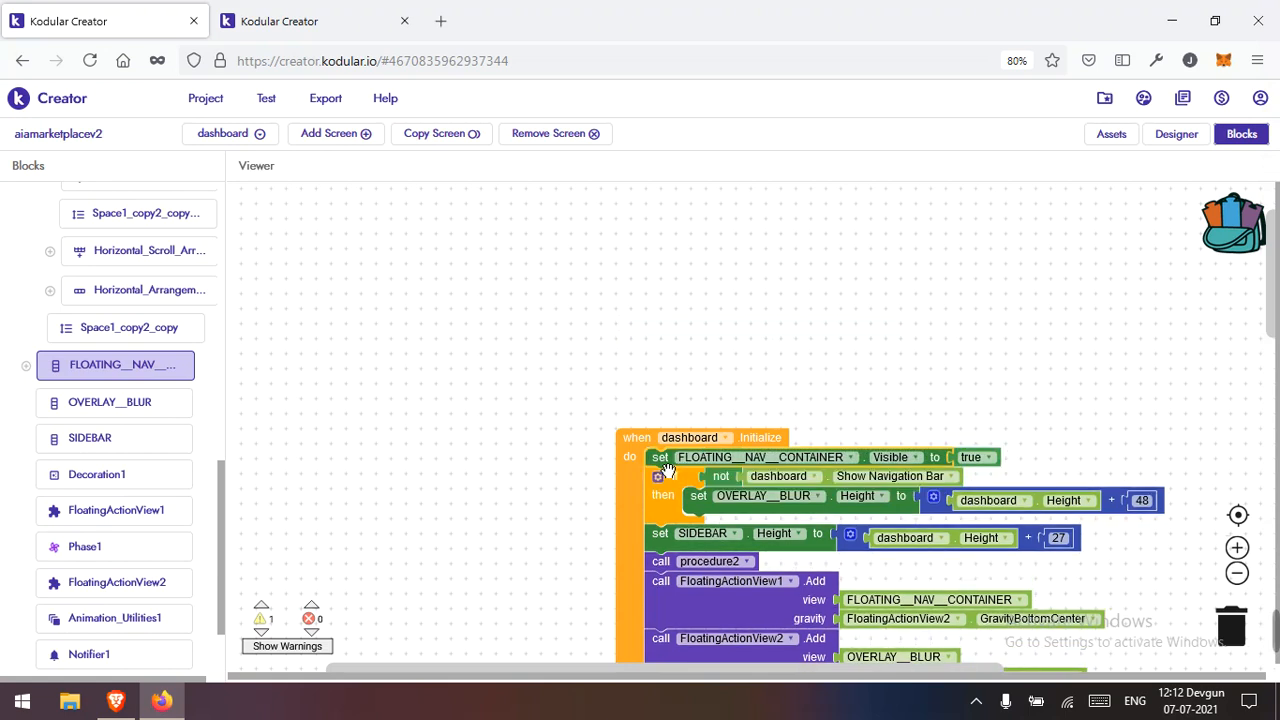
{"action": "left_click_drag", "start_coordinate": [880, 366], "coordinate": [806, 343]}
{"action": "right_click", "coordinate": [786, 293]}
{"action": "left_click", "coordinate": [803, 334]}
{"action": "left_click", "coordinate": [268, 100]}
{"action": "left_click", "coordinate": [293, 220]}
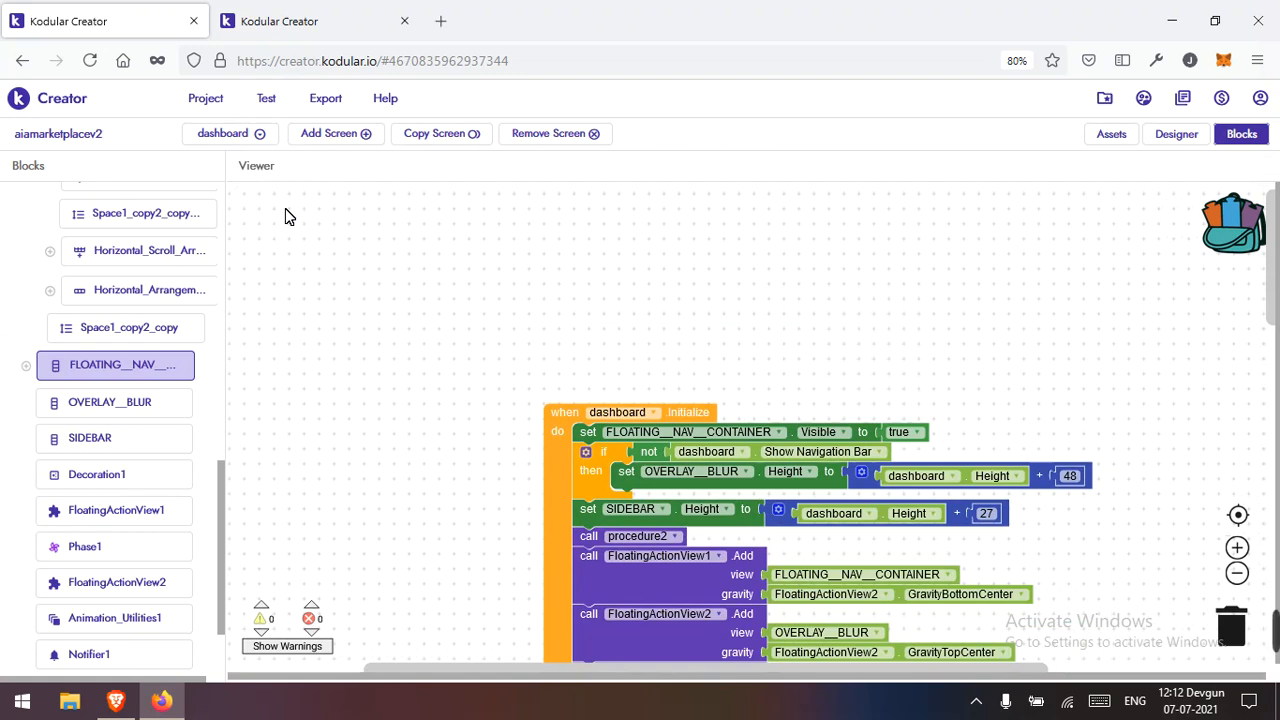
Step: Return to the dashboard's designer view and save the project several times in a row
{"action": "left_click", "coordinate": [1174, 138]}
{"action": "scroll", "coordinate": [503, 485], "scroll_direction": "down", "scroll_amount": 4}
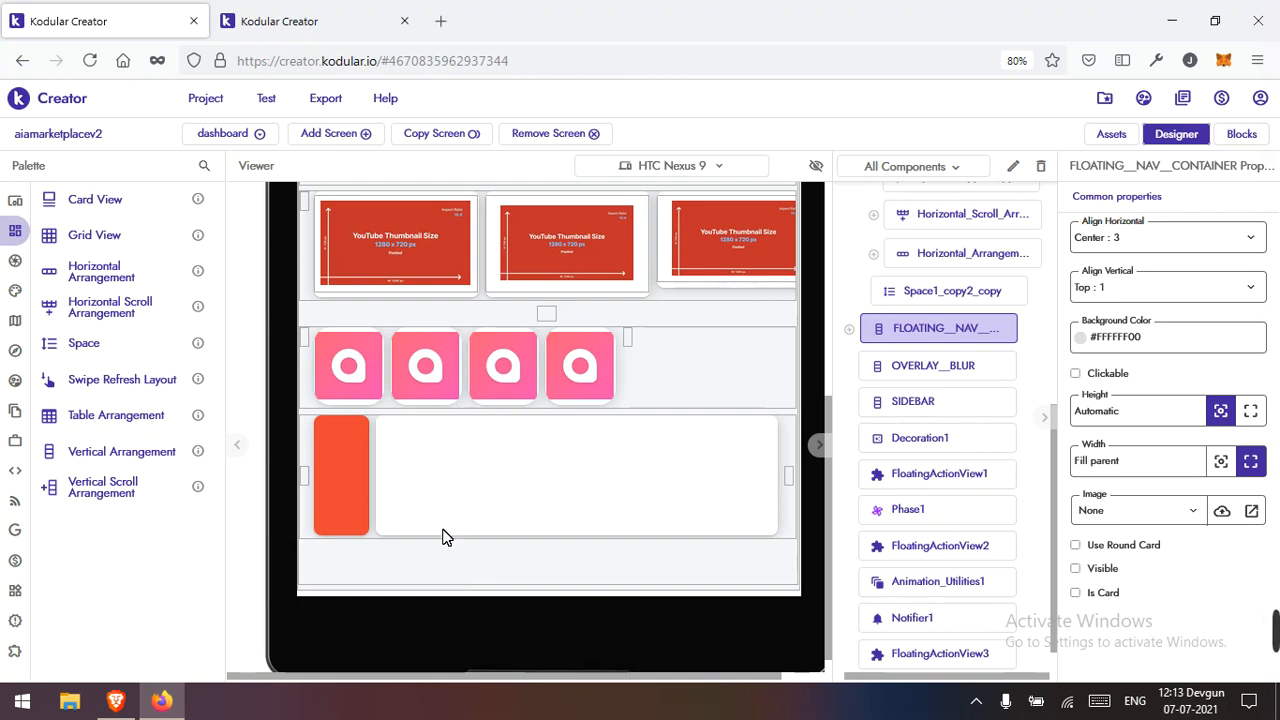
{"action": "left_click", "coordinate": [205, 100]}
{"action": "left_click", "coordinate": [234, 184]}
{"action": "left_click", "coordinate": [205, 98]}
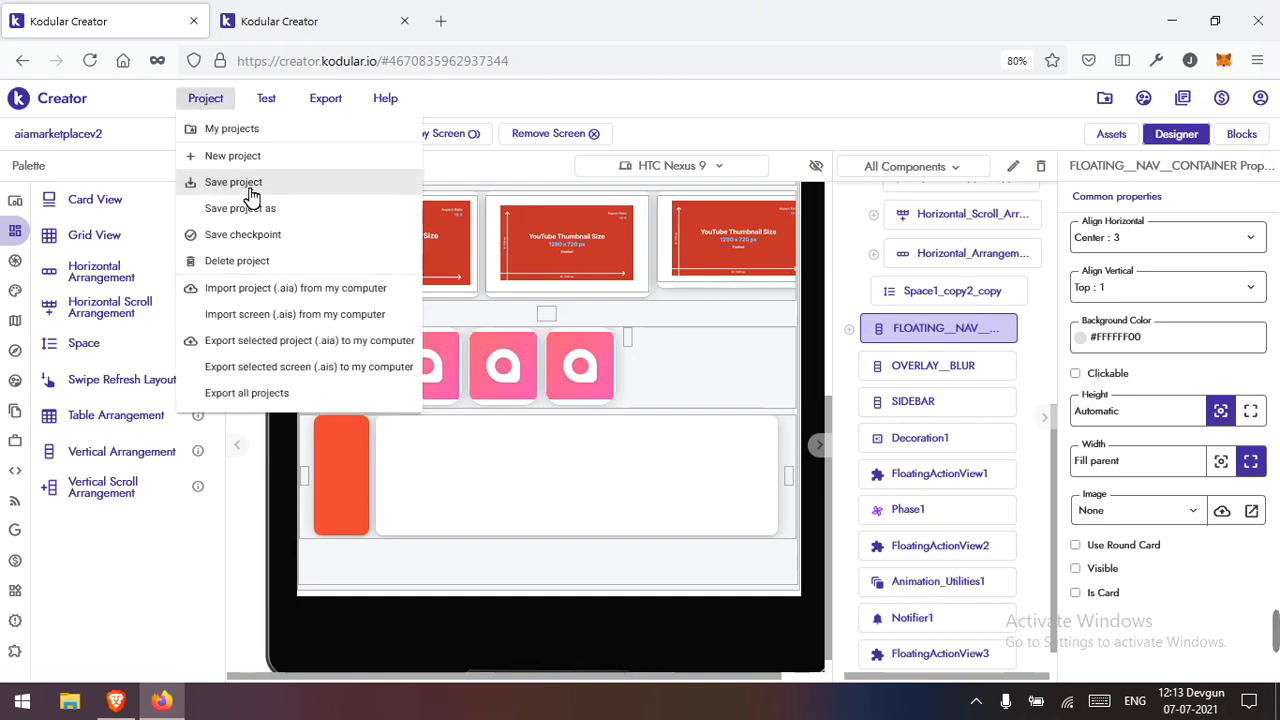
{"action": "left_click", "coordinate": [210, 177]}
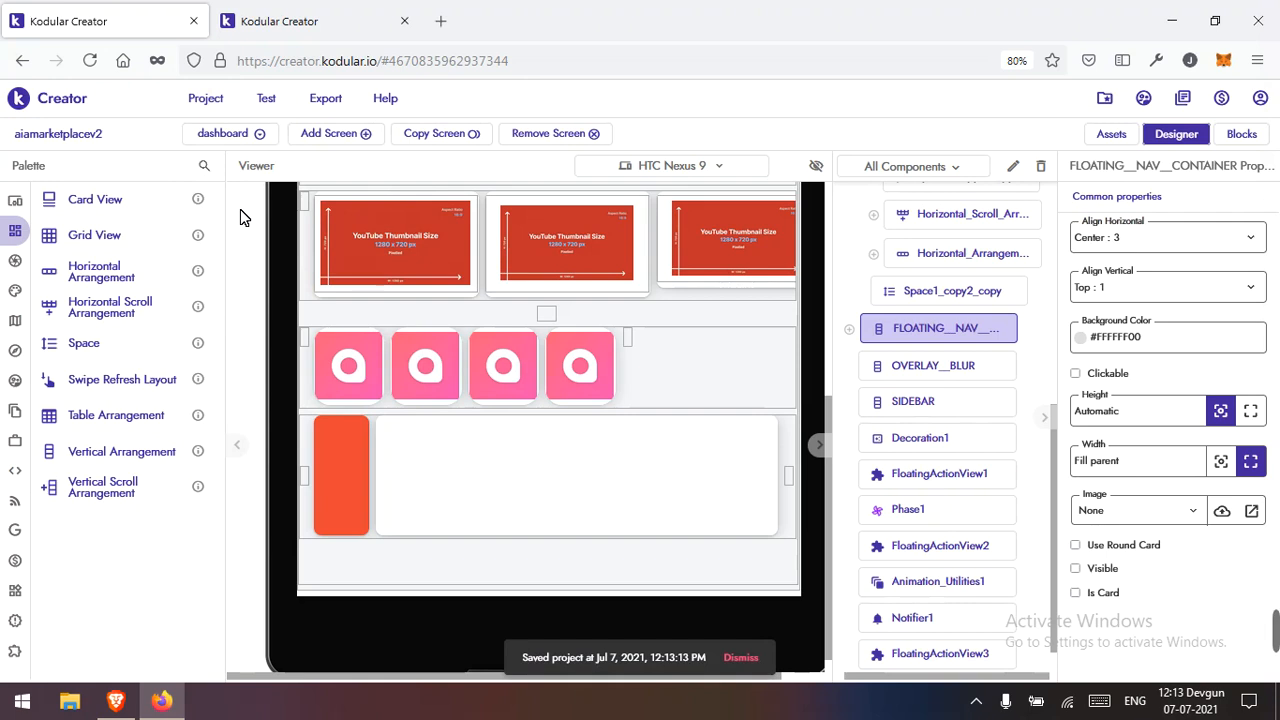
{"action": "left_click", "coordinate": [222, 100]}
{"action": "left_click", "coordinate": [229, 182]}
{"action": "left_click", "coordinate": [212, 98]}
{"action": "left_click", "coordinate": [233, 182]}
{"action": "left_click", "coordinate": [206, 102]}
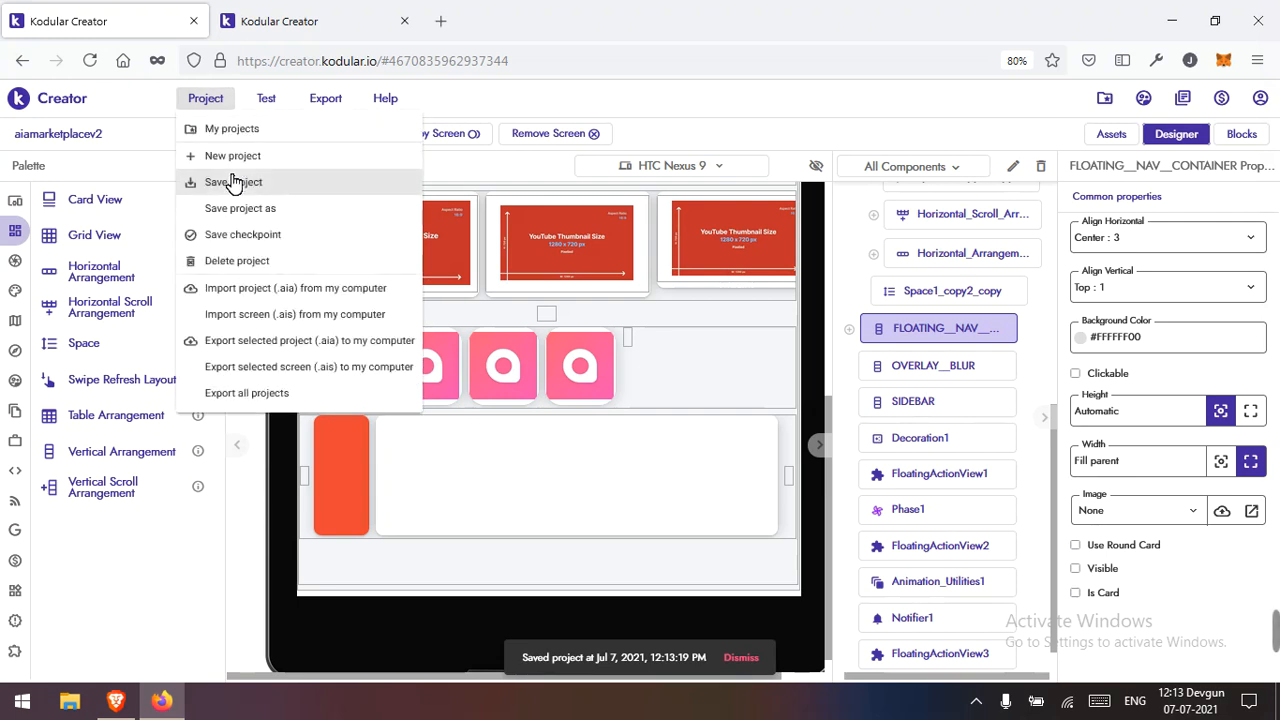
{"action": "left_click", "coordinate": [230, 182]}
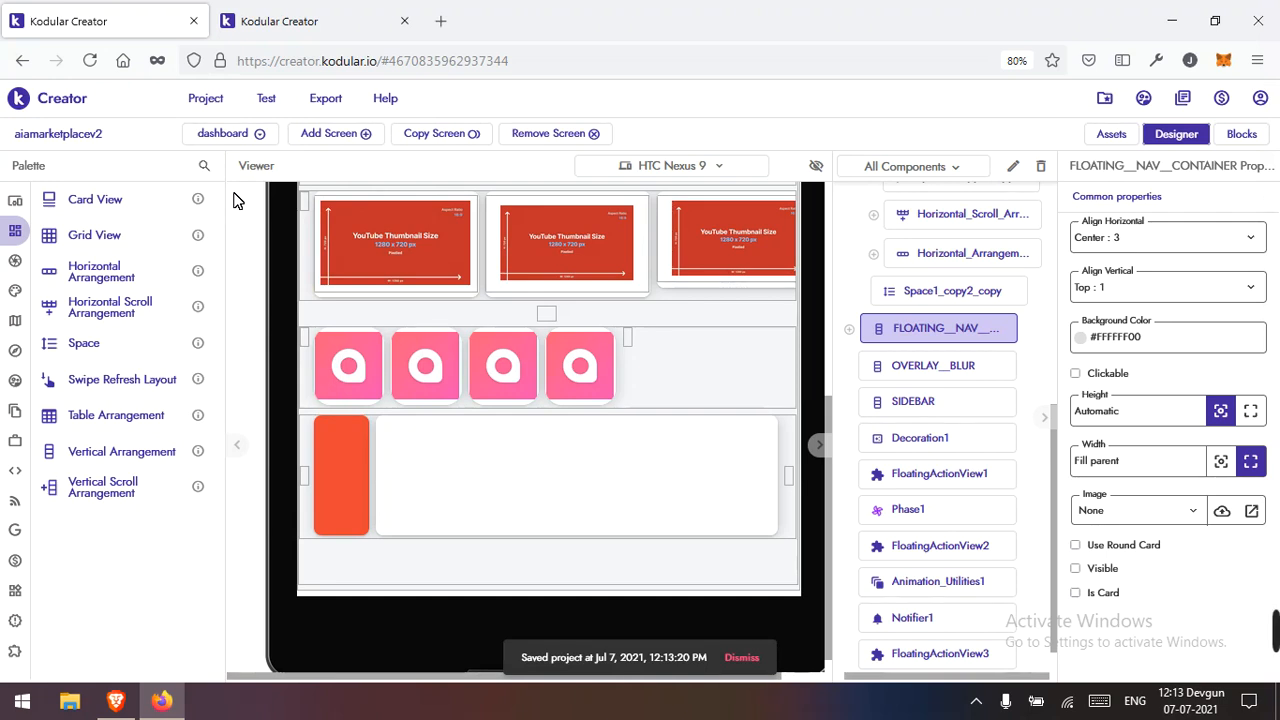
{"action": "left_click", "coordinate": [203, 98]}
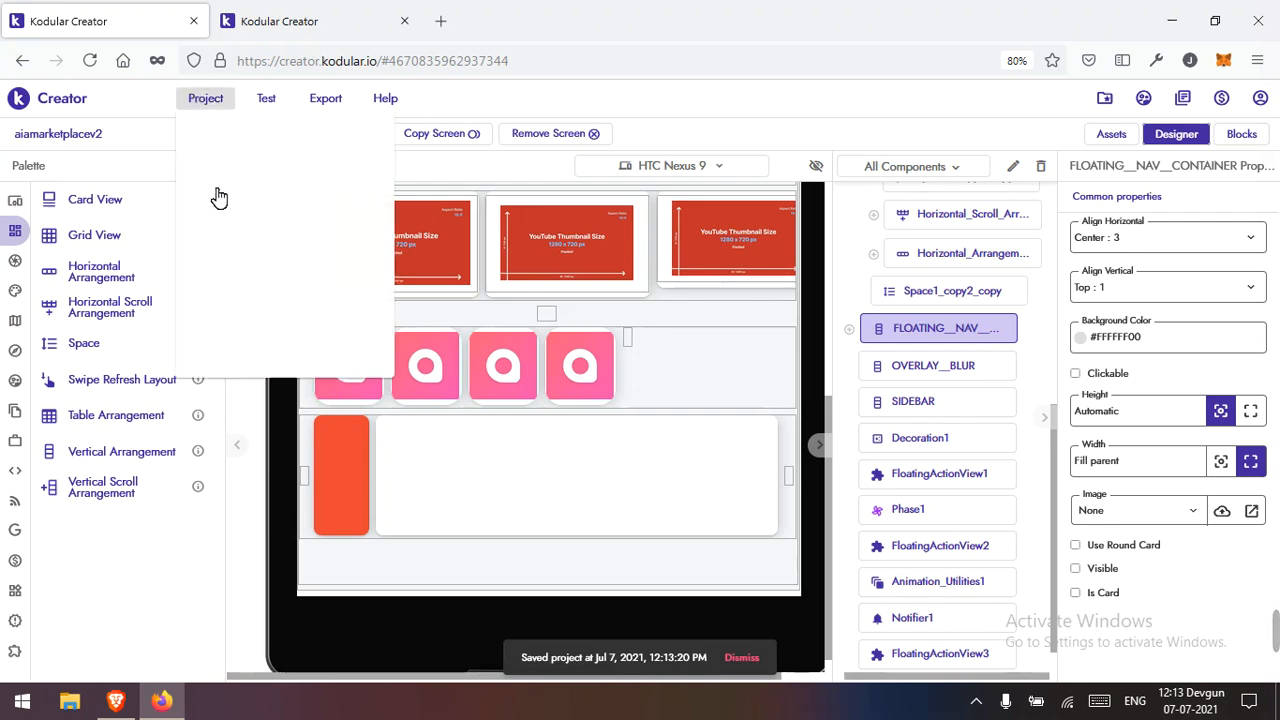
{"action": "left_click", "coordinate": [225, 183]}
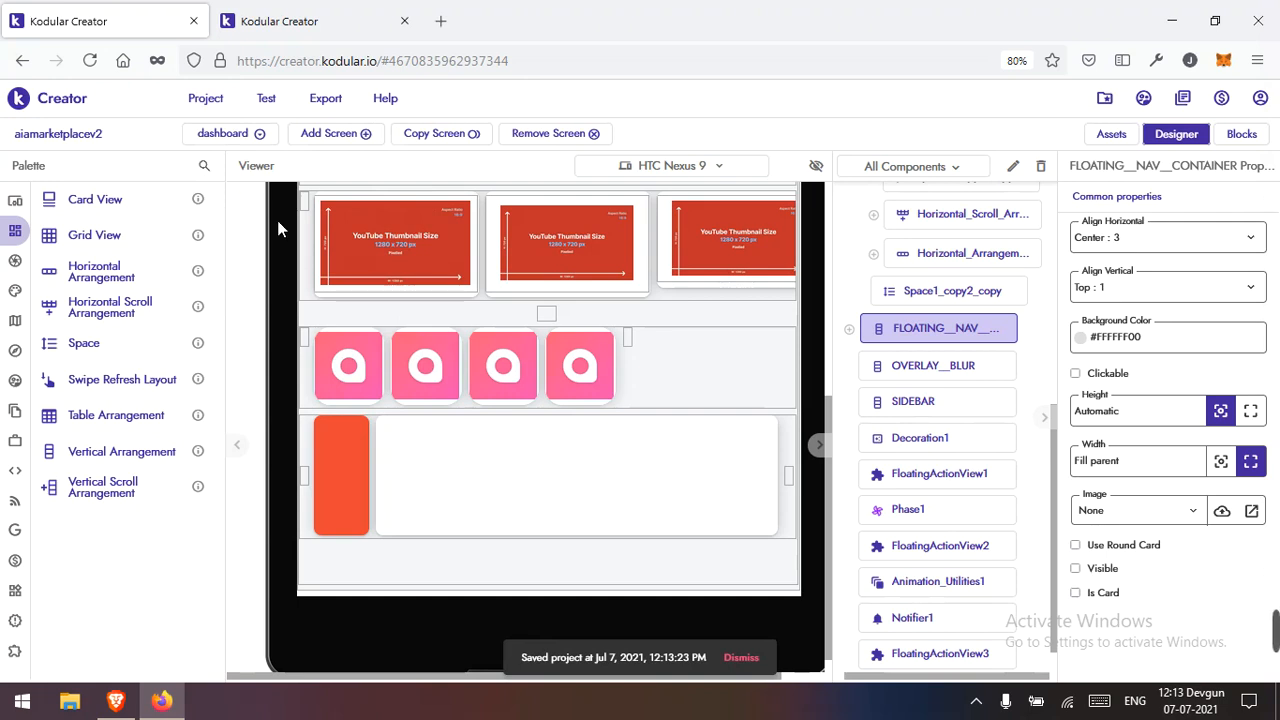
Step: Make Horizontal_Arrangement5, which holds the orange and white cards, invisible
{"action": "left_click", "coordinate": [311, 539]}
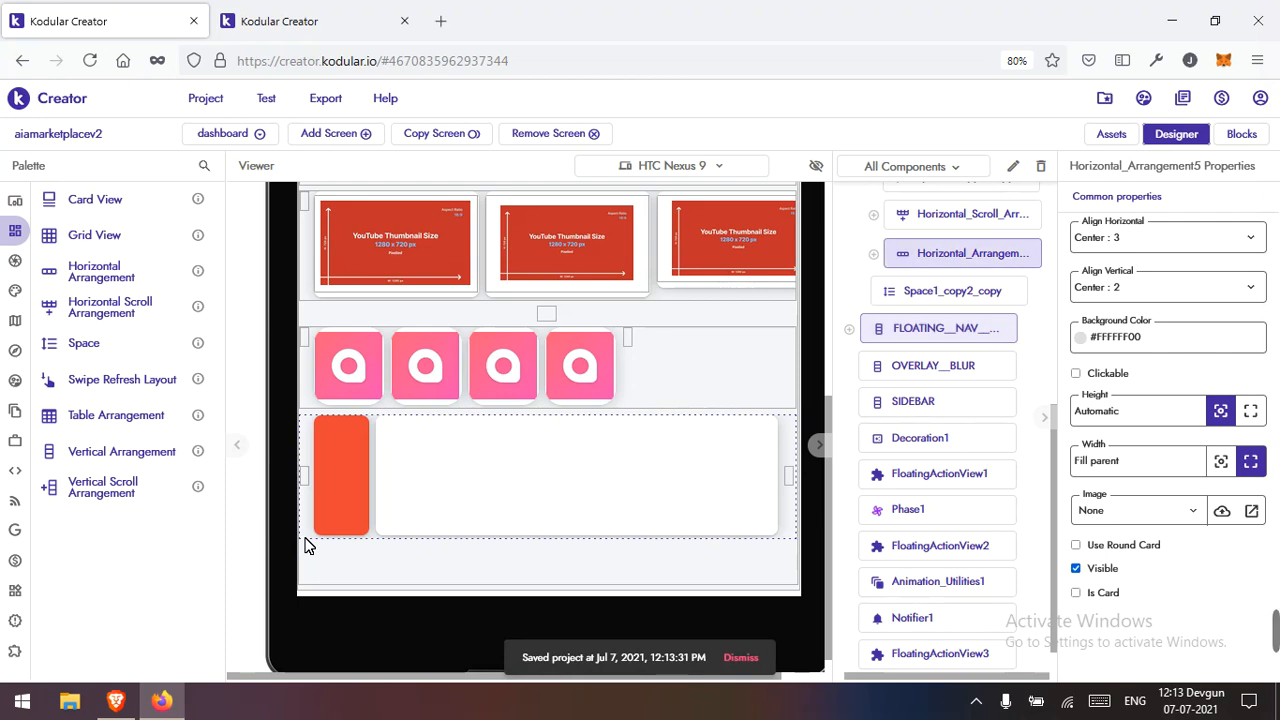
{"action": "left_click", "coordinate": [1097, 572]}
{"action": "scroll", "coordinate": [492, 441], "scroll_direction": "up", "scroll_amount": 5}
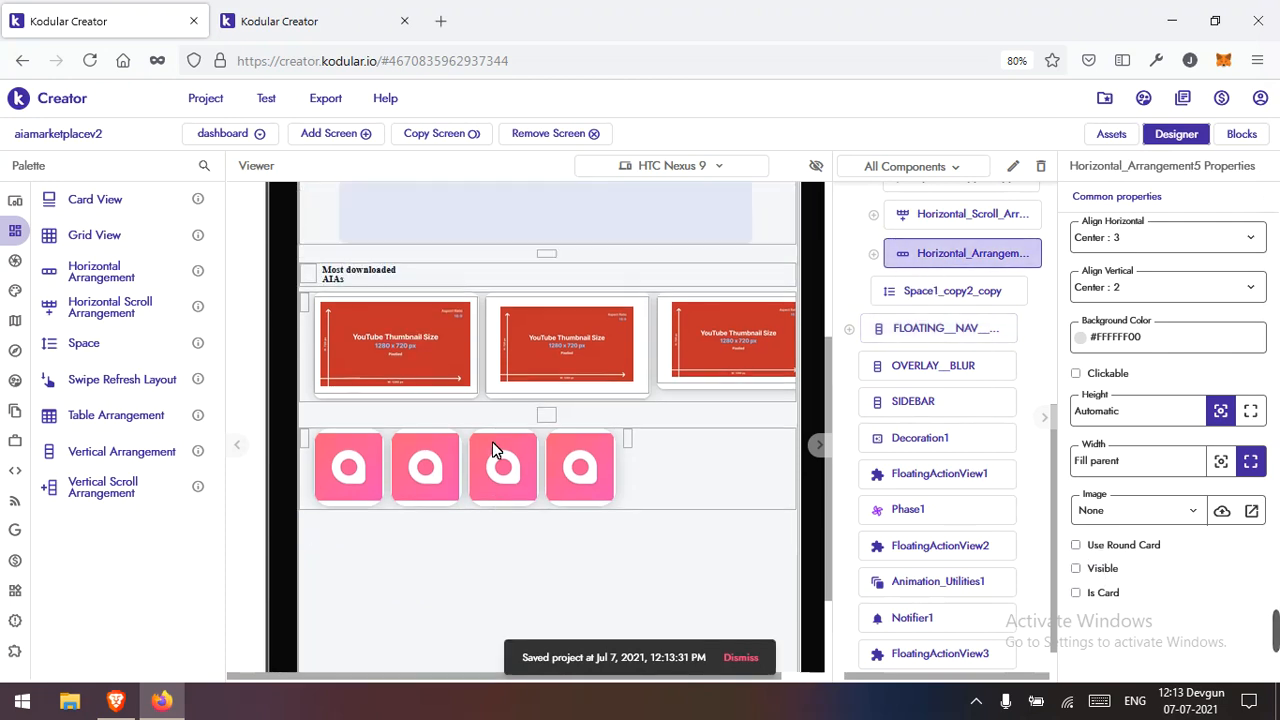
{"action": "scroll", "coordinate": [470, 440], "scroll_direction": "down", "scroll_amount": 3}
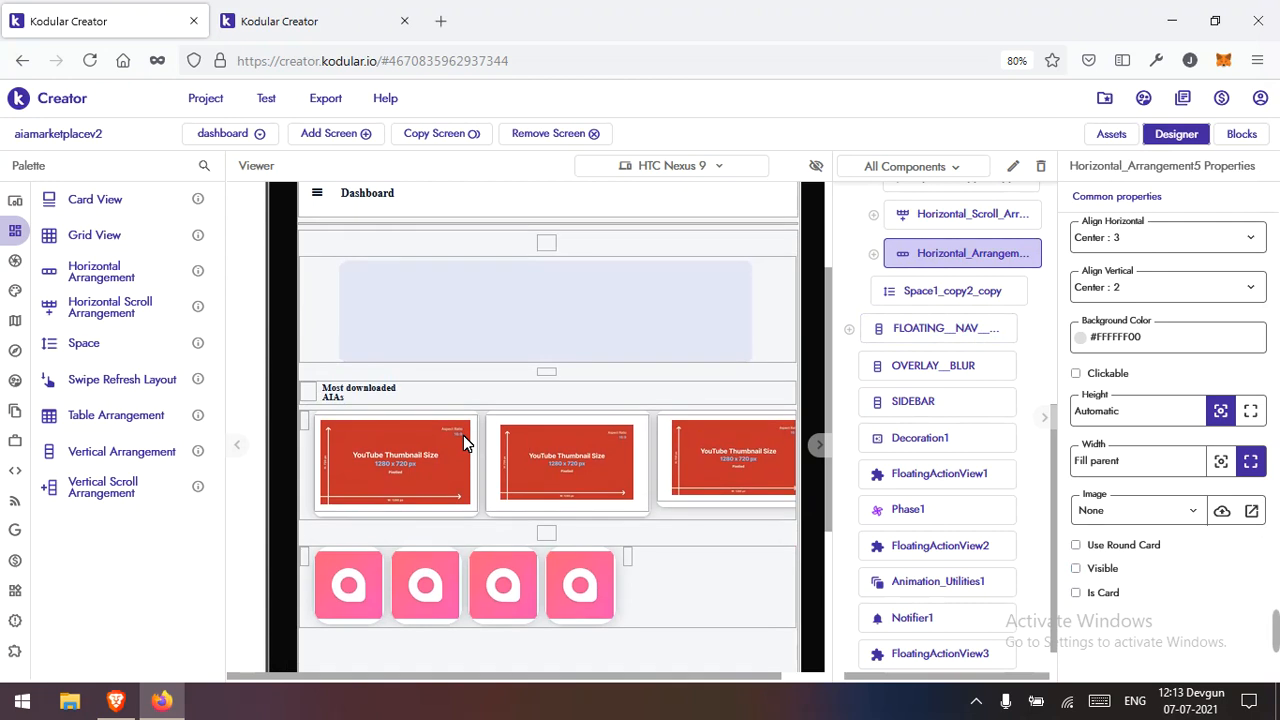
Step: Select Horizontal_Arrangement7, the "Most downloaded AIAs" heading row, and save the project
{"action": "left_click", "coordinate": [420, 390]}
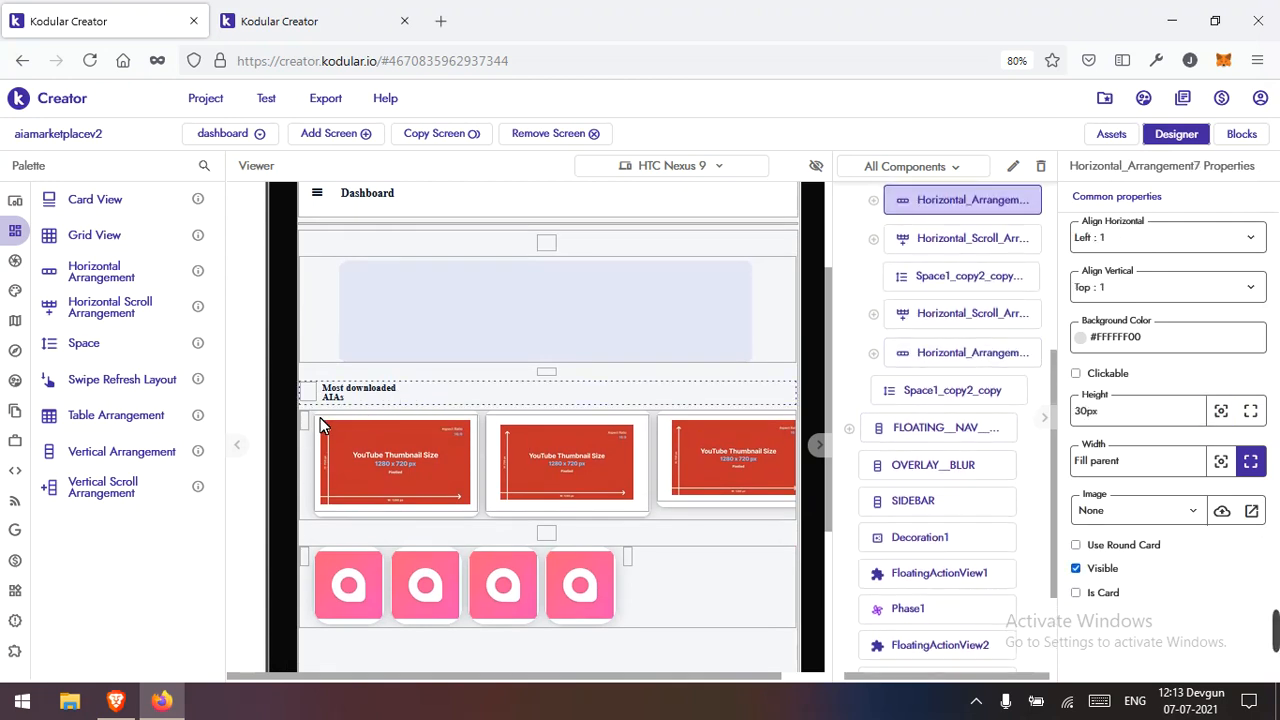
{"action": "mouse_move", "coordinate": [1274, 631]}
{"action": "left_click", "coordinate": [882, 631]}
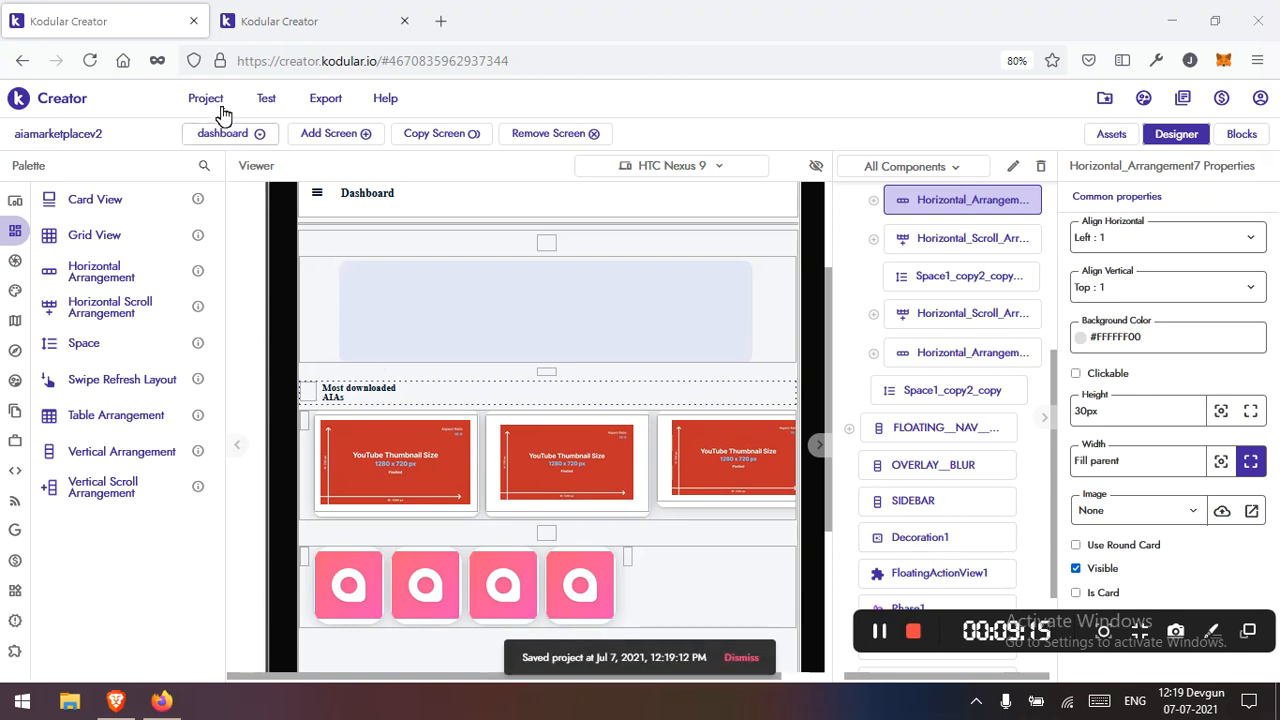
{"action": "left_click", "coordinate": [208, 100]}
{"action": "left_click", "coordinate": [224, 190]}
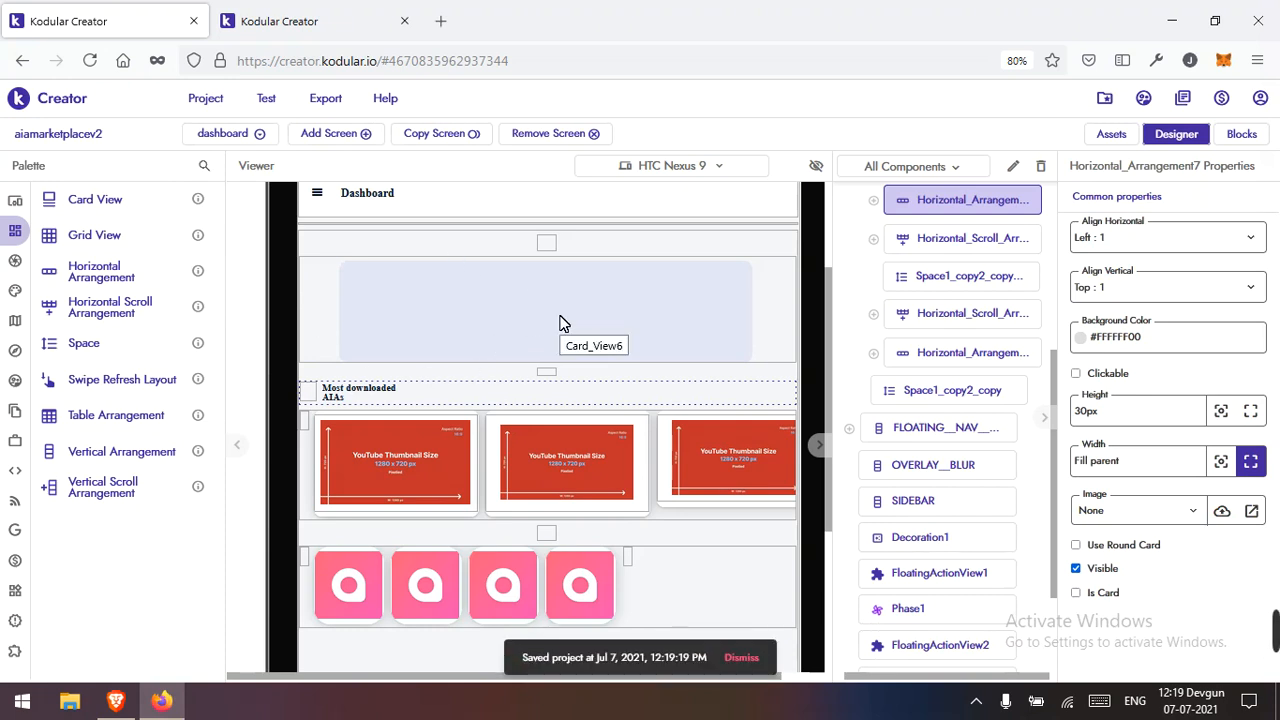
Step: Duplicate the 18px spacer below the red thumbnail row and paste a copy of the "Most downloaded AIAs" heading row between the two spacers
{"action": "right_click", "coordinate": [447, 390]}
{"action": "key", "text": "Escape"}
{"action": "scroll", "coordinate": [363, 449], "scroll_direction": "down", "scroll_amount": 1}
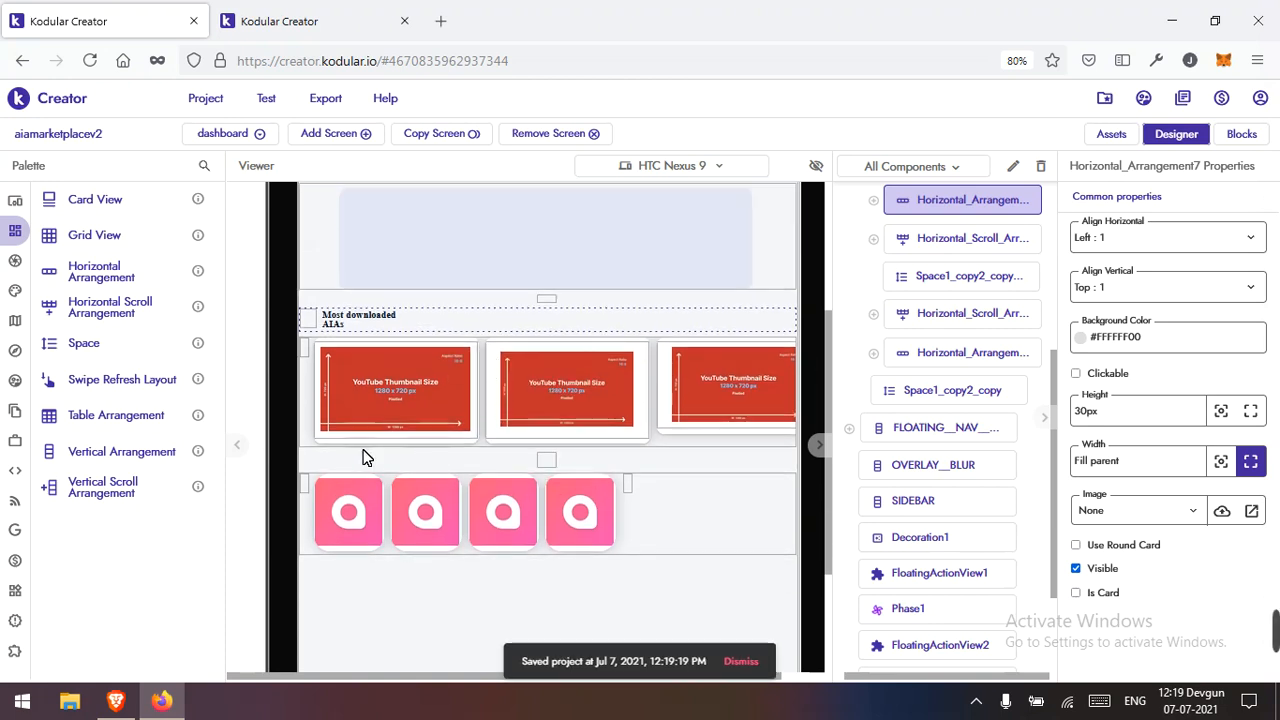
{"action": "left_click", "coordinate": [310, 450]}
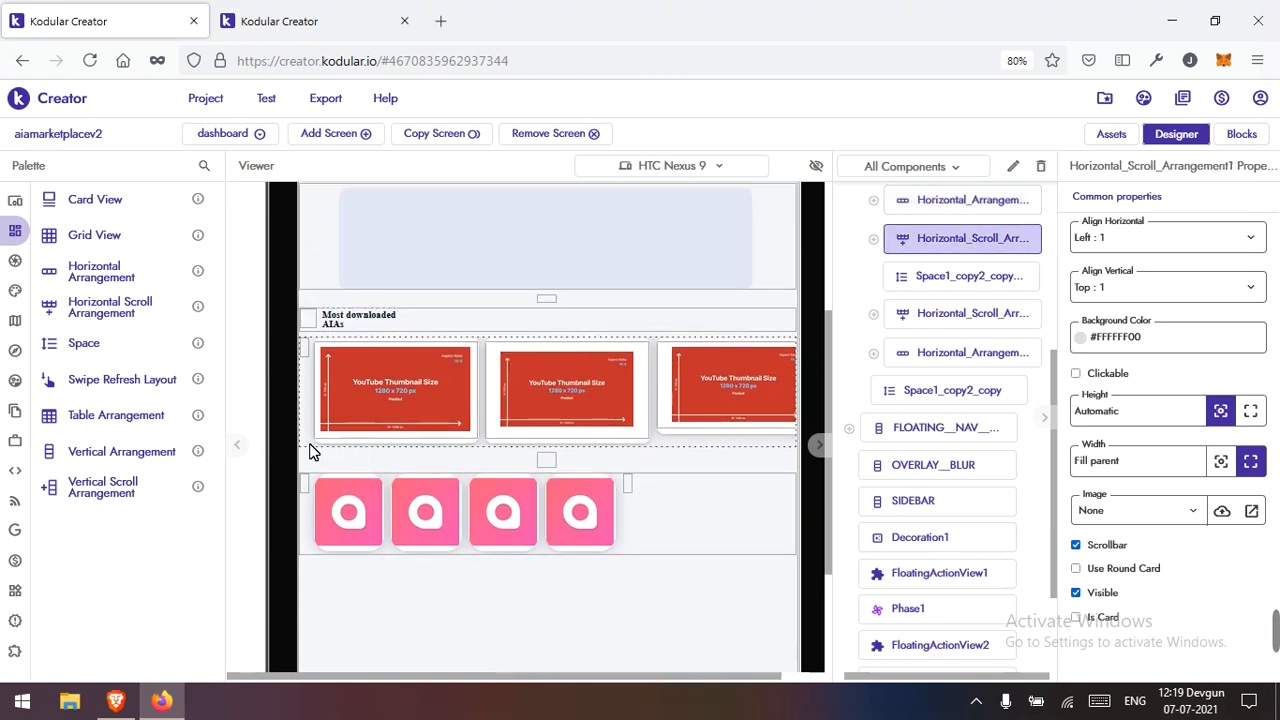
{"action": "left_click", "coordinate": [542, 463]}
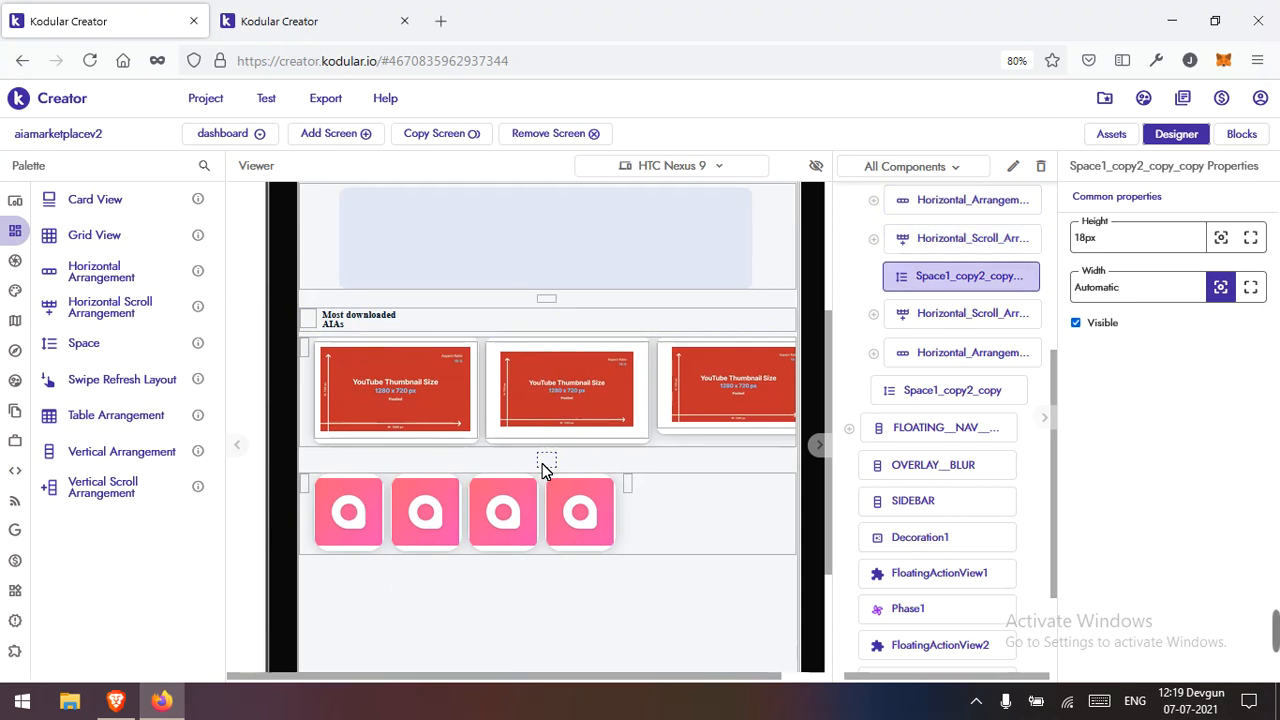
{"action": "left_click", "coordinate": [545, 304]}
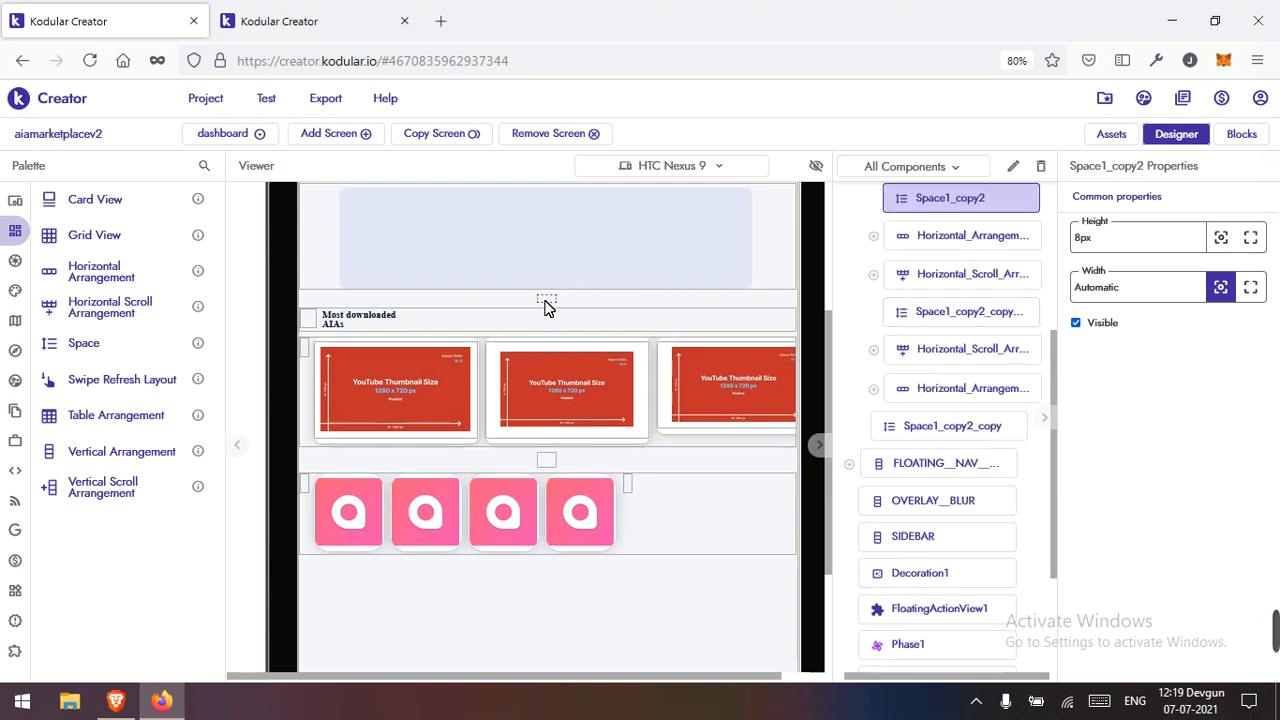
{"action": "left_click", "coordinate": [548, 461]}
{"action": "right_click", "coordinate": [551, 463]}
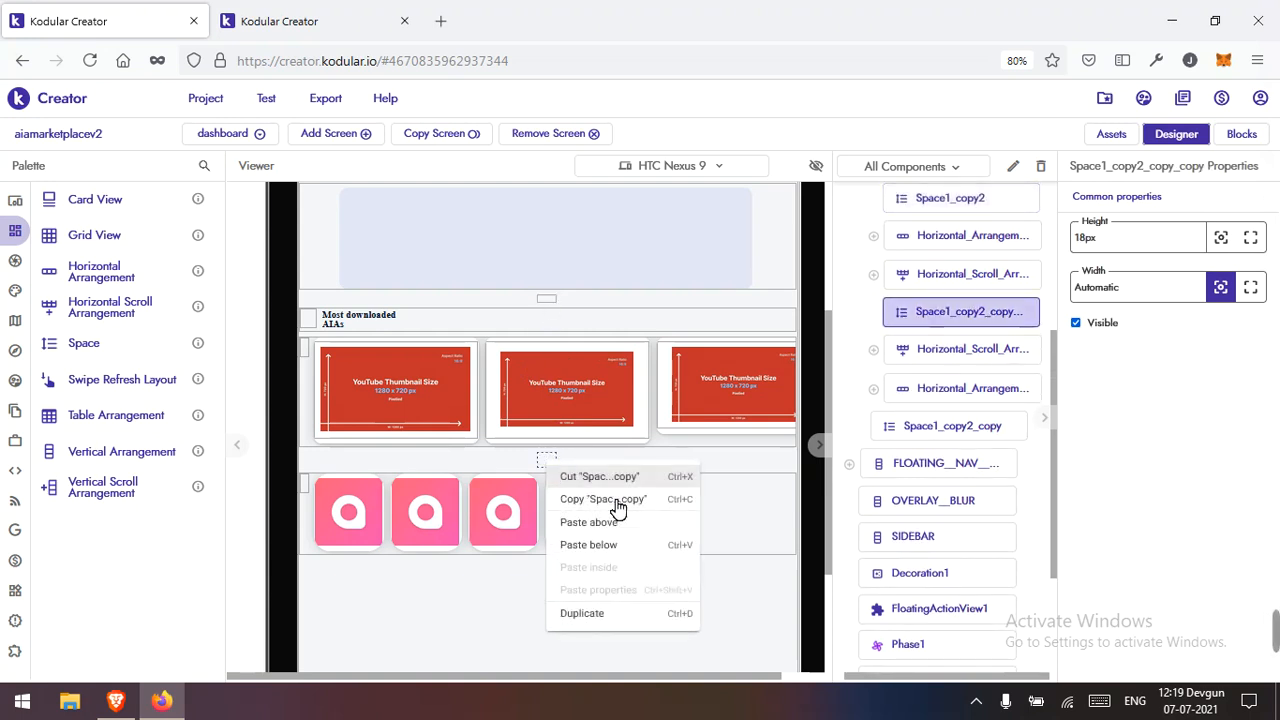
{"action": "left_click", "coordinate": [617, 617]}
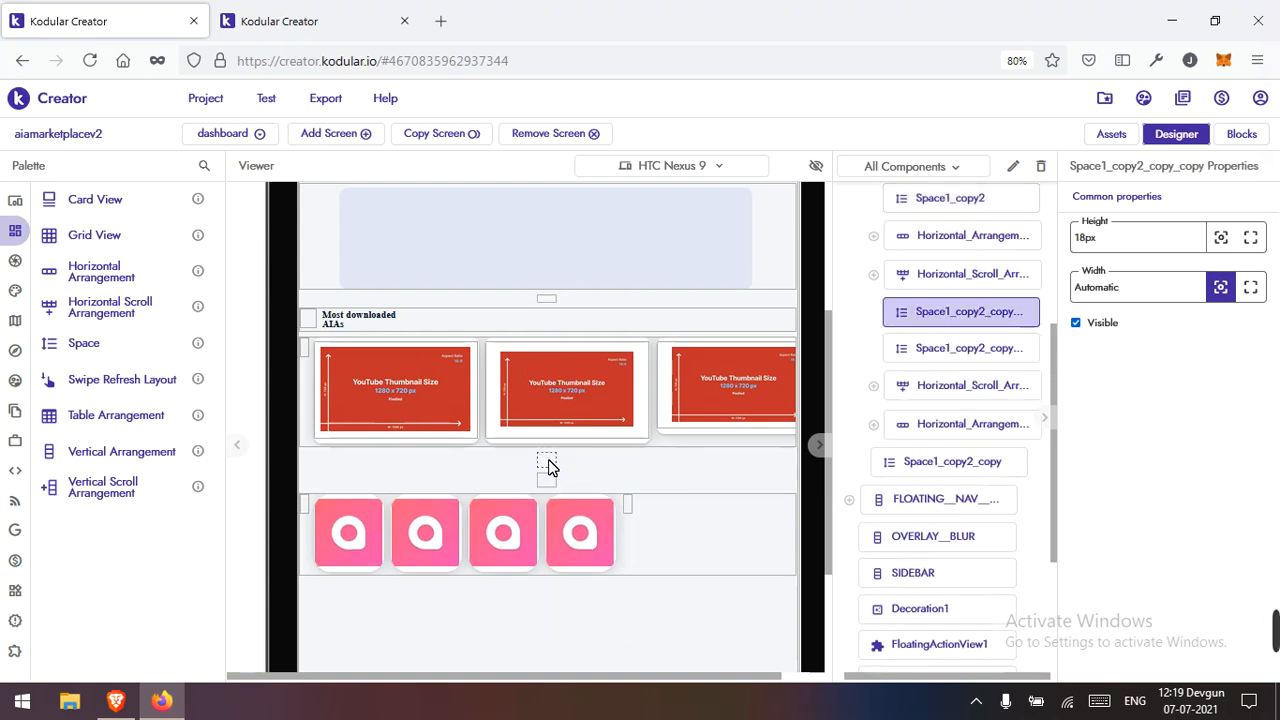
{"action": "right_click", "coordinate": [548, 465]}
{"action": "left_click", "coordinate": [634, 536]}
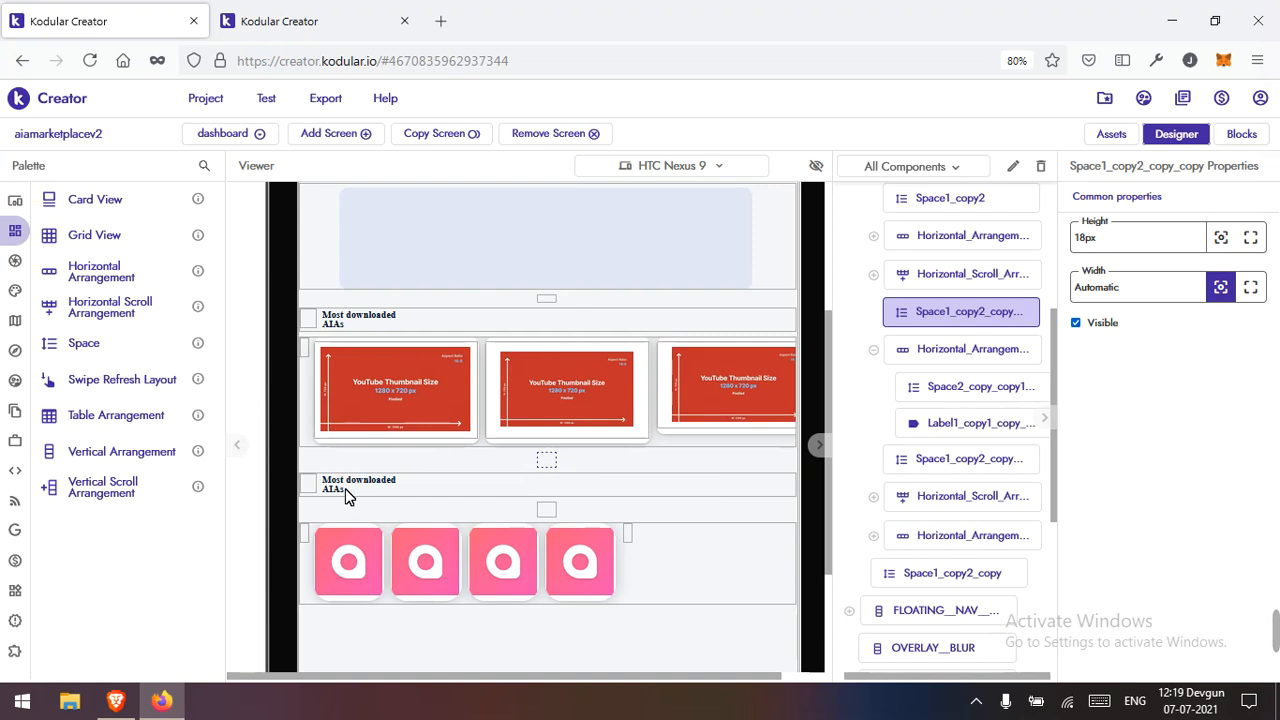
Step: Copy the red thumbnail scroll row and paste it above the copied "Most downloaded AIAs" heading row
{"action": "left_click", "coordinate": [307, 410]}
{"action": "right_click", "coordinate": [307, 410]}
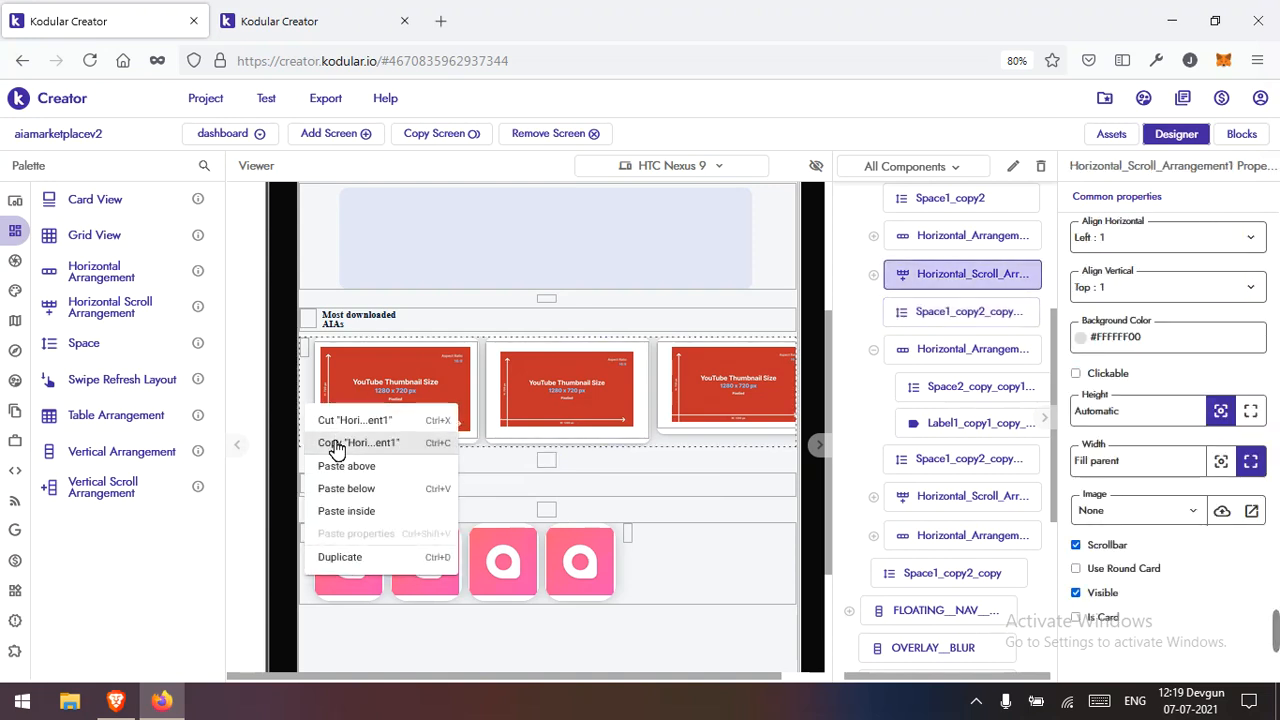
{"action": "left_click", "coordinate": [334, 443]}
{"action": "left_click", "coordinate": [514, 489]}
{"action": "right_click", "coordinate": [514, 490]}
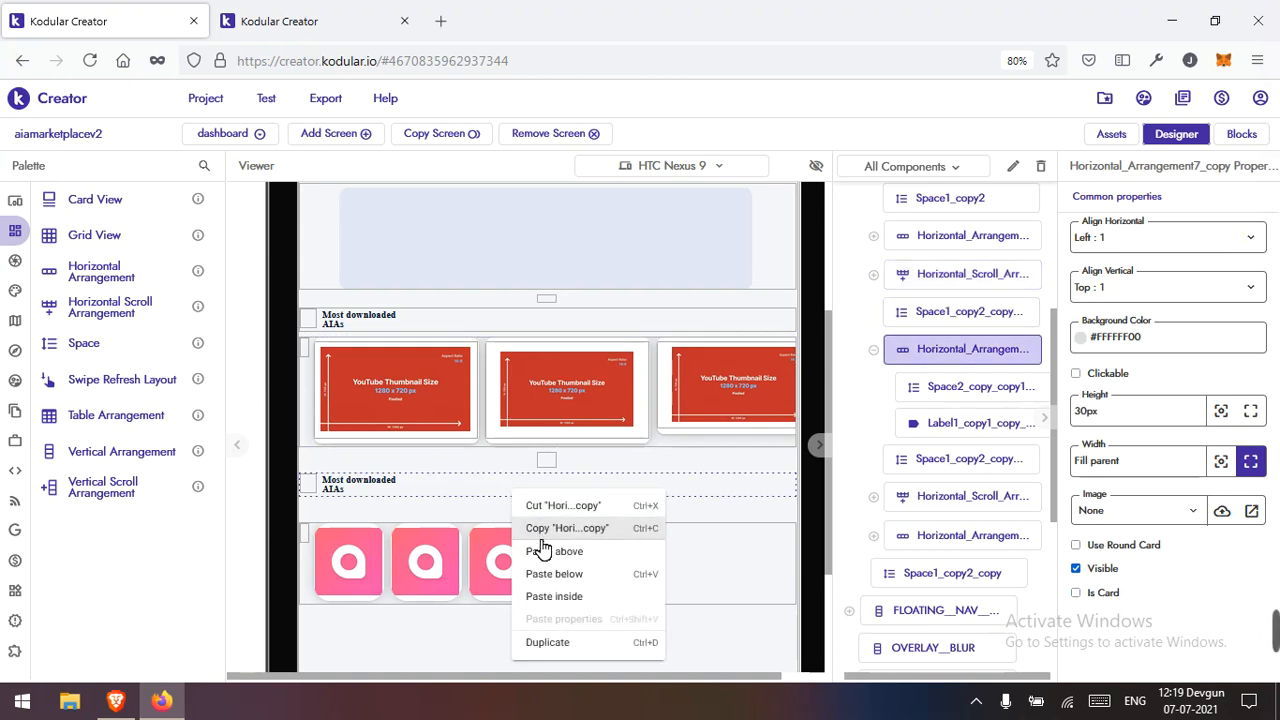
{"action": "left_click", "coordinate": [554, 552]}
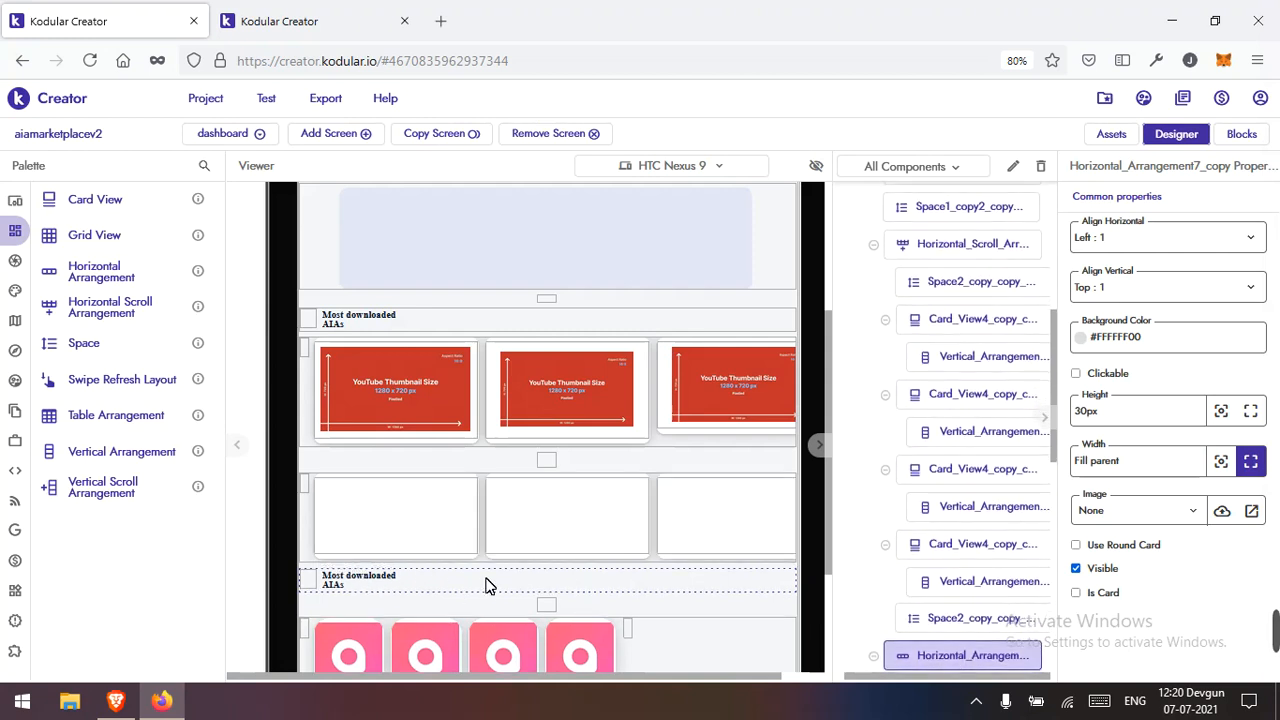
Step: Cut the copied heading row and paste it below the copied thumbnail scroll row
{"action": "right_click", "coordinate": [485, 586]}
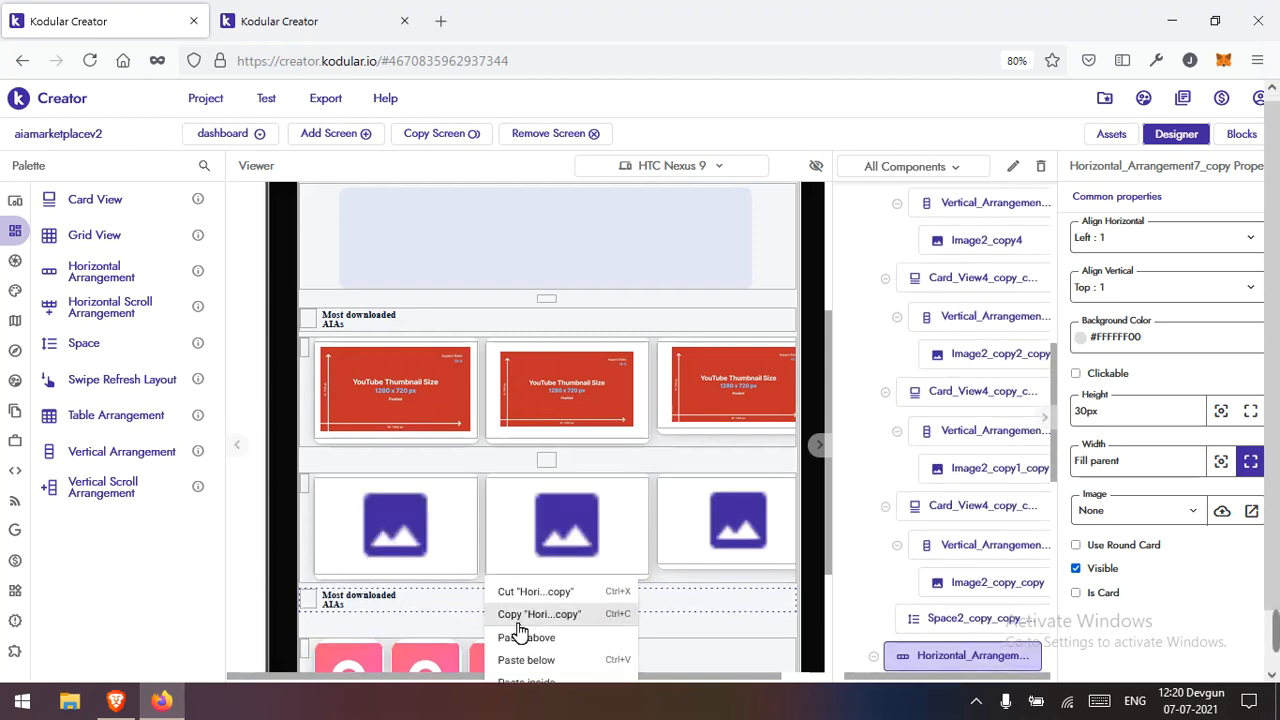
{"action": "left_click", "coordinate": [505, 528]}
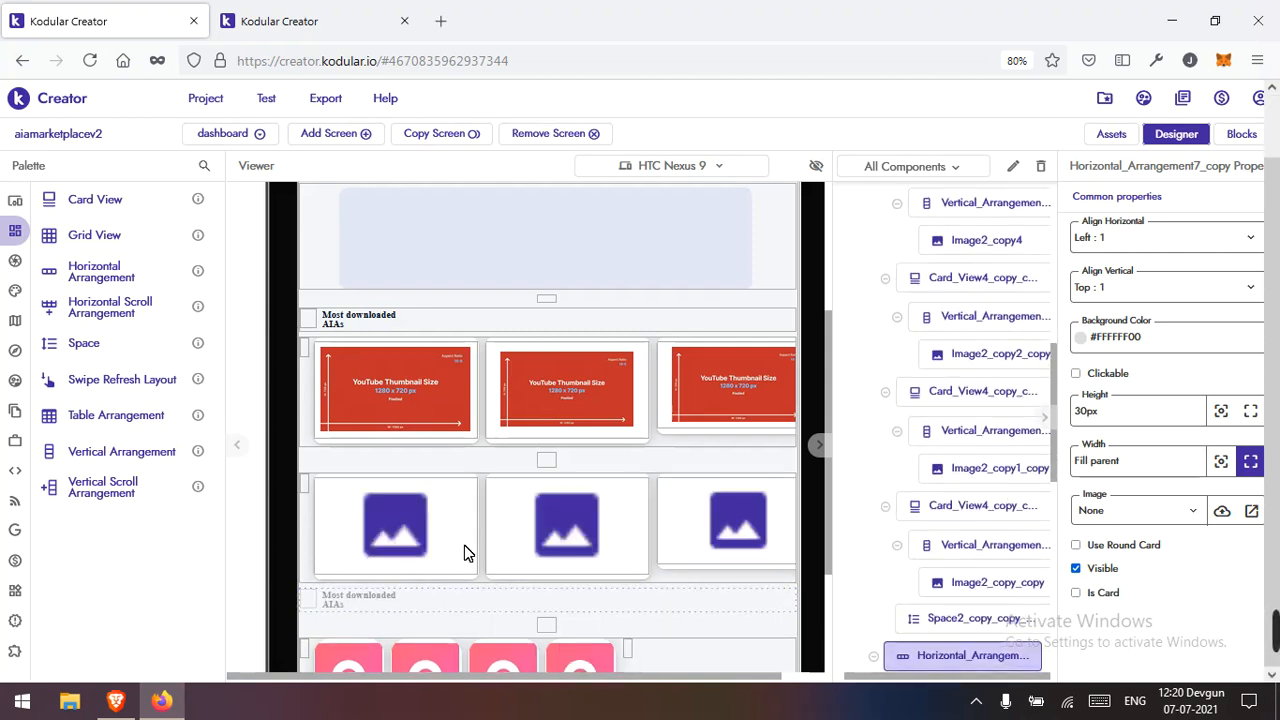
{"action": "left_click", "coordinate": [305, 563]}
{"action": "right_click", "coordinate": [306, 561]}
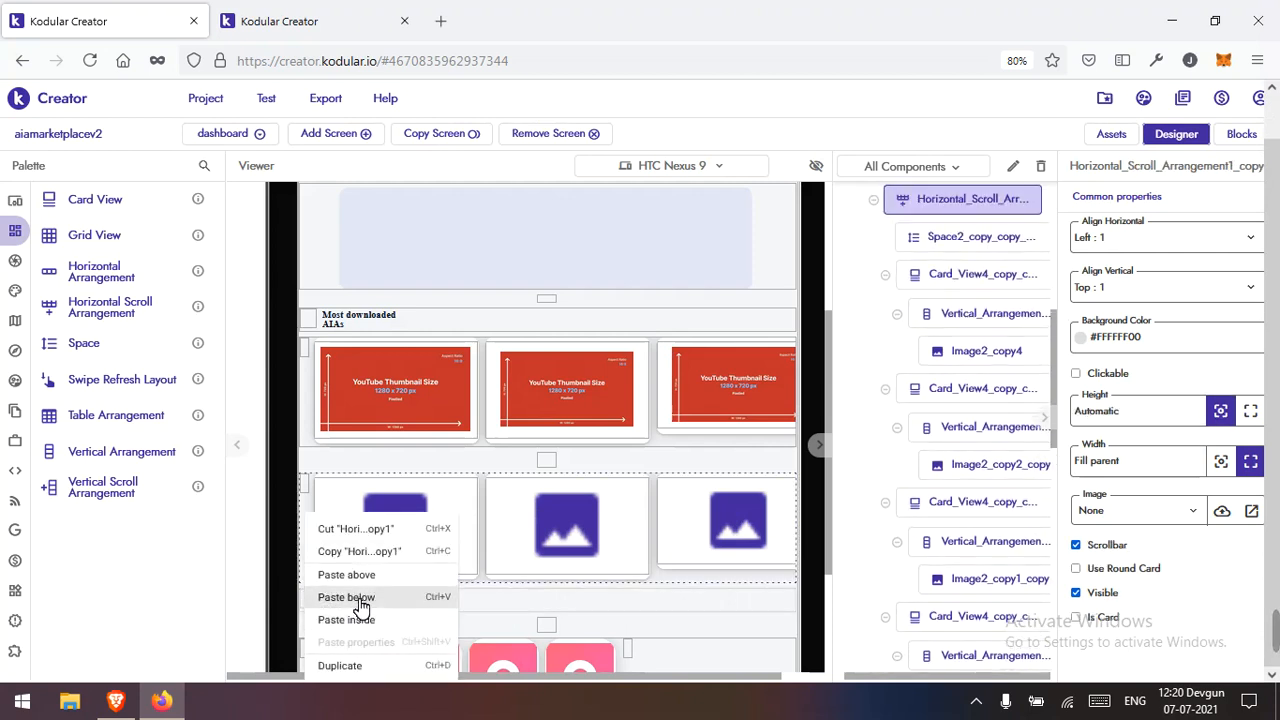
{"action": "left_click", "coordinate": [364, 600]}
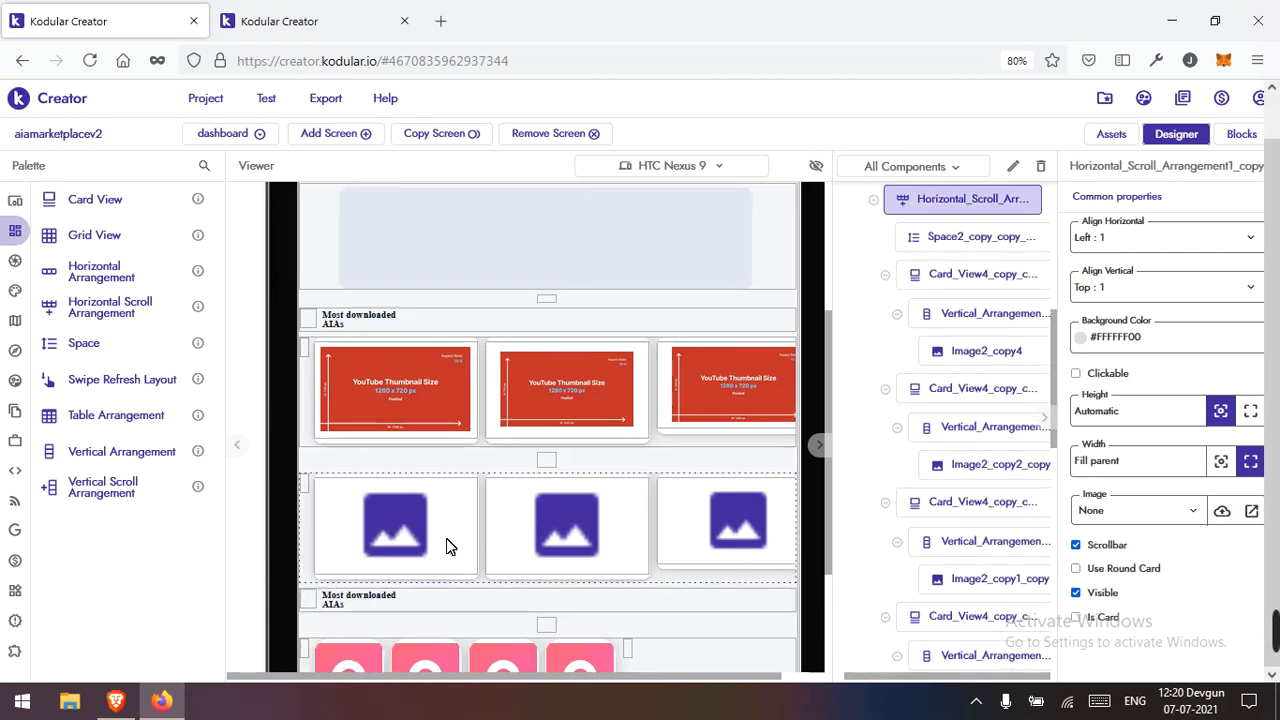
Step: Move the copied "Most downloaded AIAs" heading row directly below the first 18px spacer, above the copied thumbnail row
{"action": "left_click", "coordinate": [421, 608]}
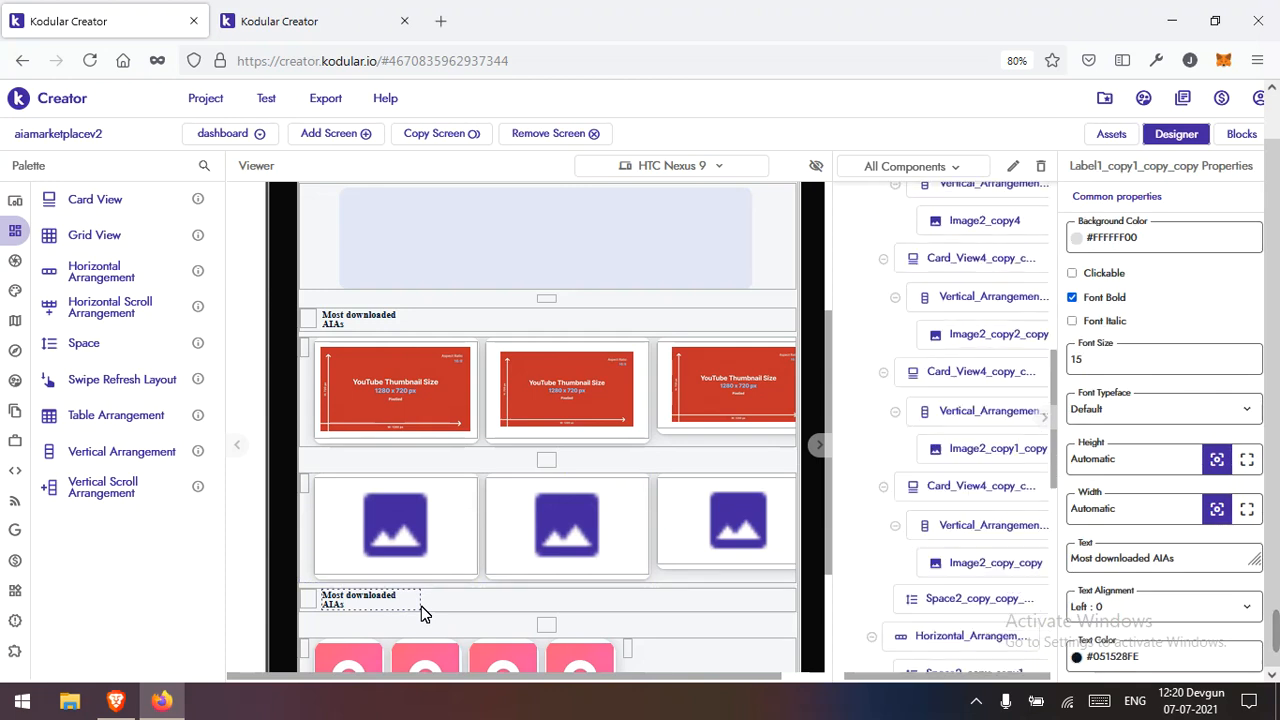
{"action": "left_click", "coordinate": [452, 605]}
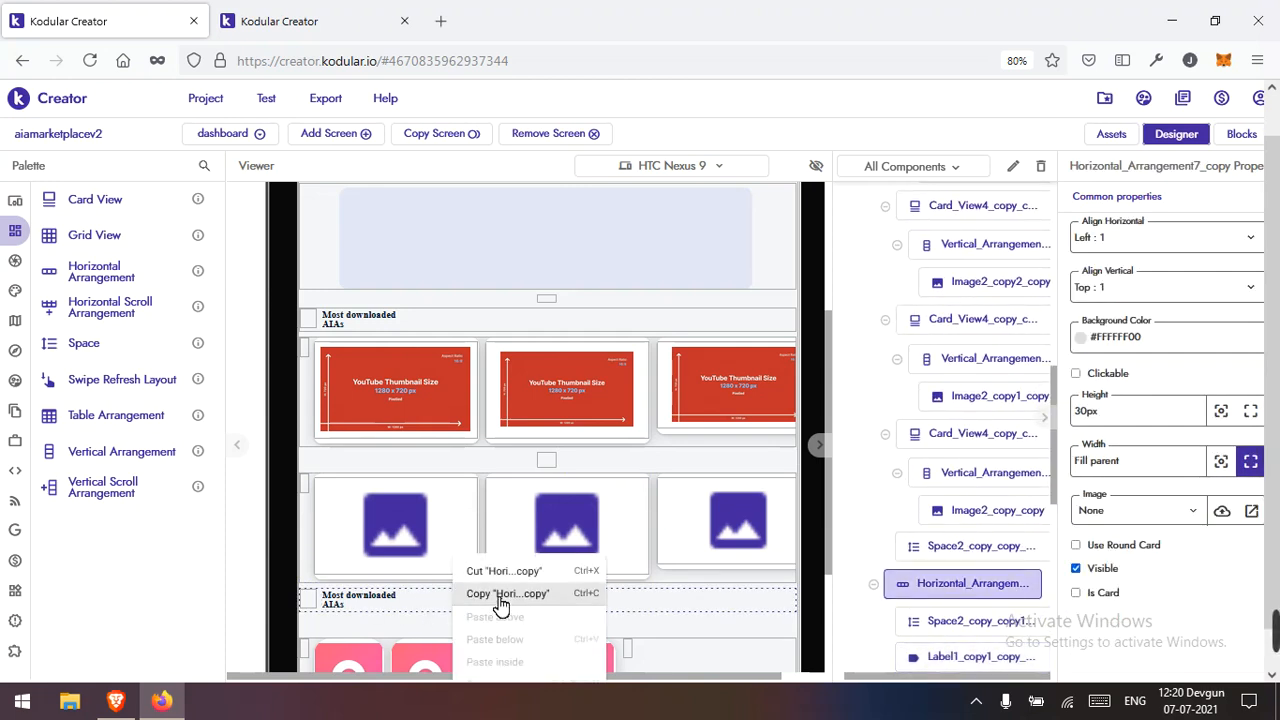
{"action": "left_click", "coordinate": [495, 572]}
{"action": "right_click", "coordinate": [545, 459]}
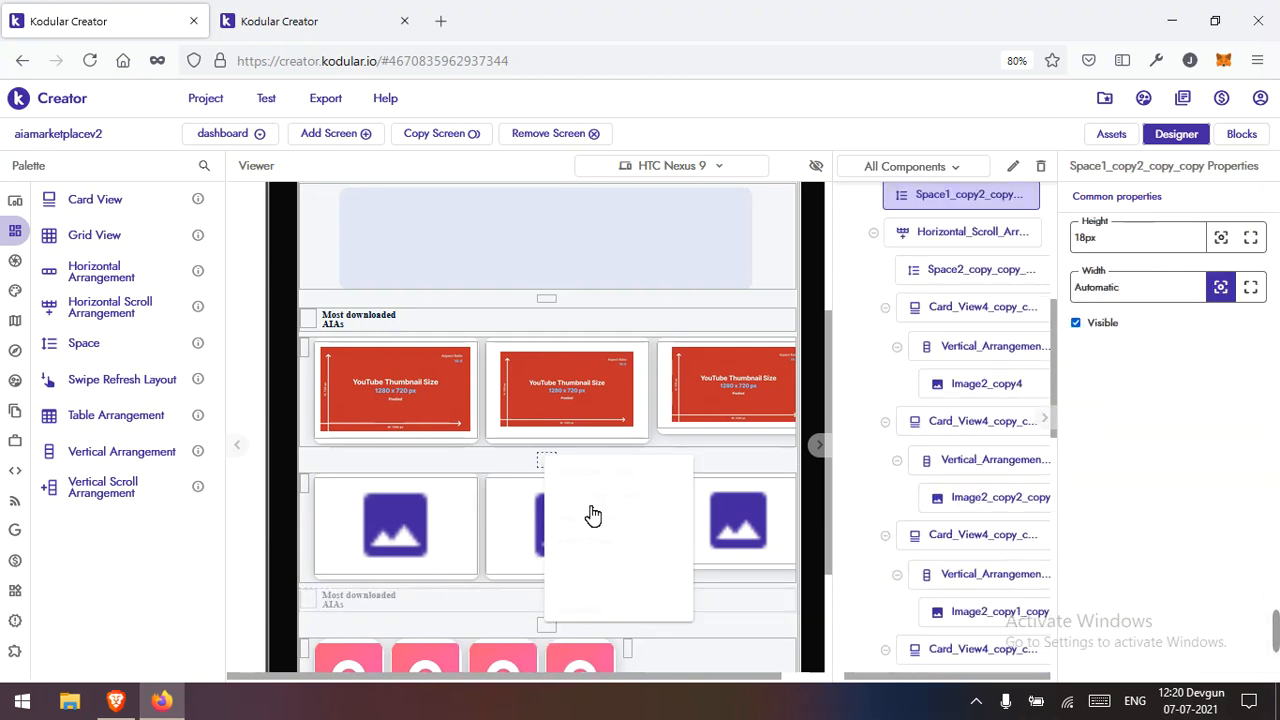
{"action": "left_click", "coordinate": [606, 545]}
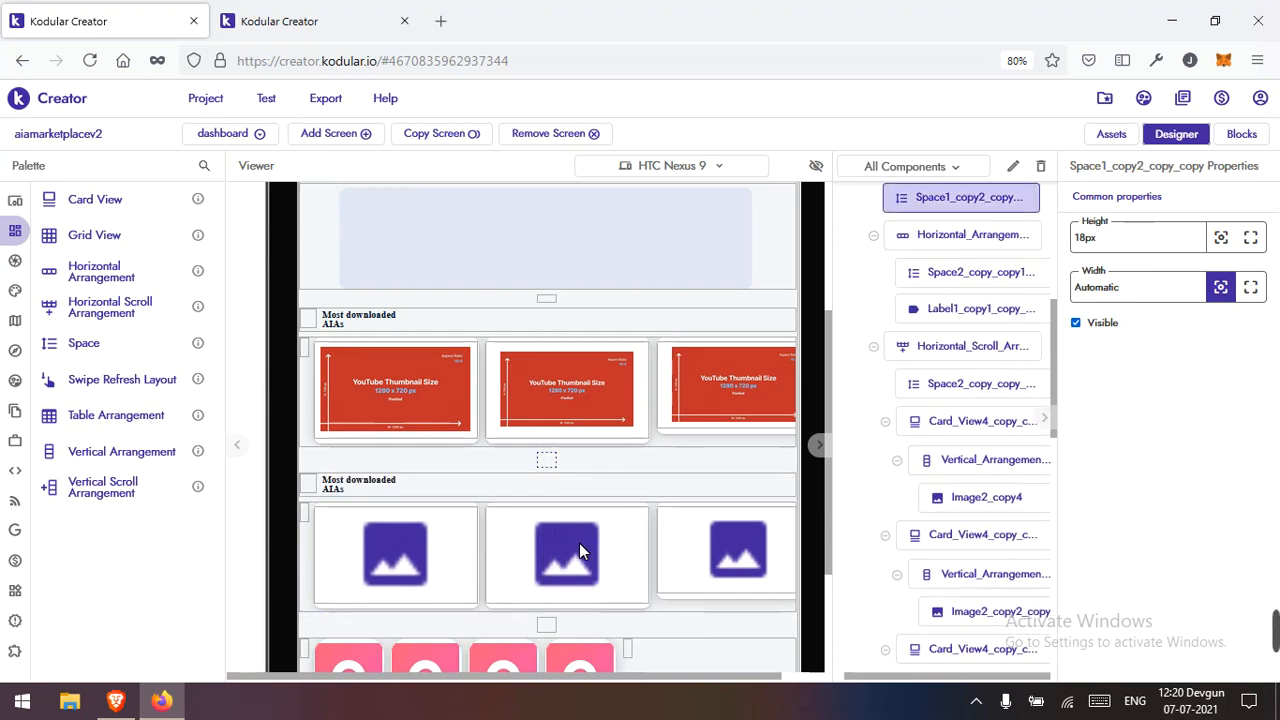
Step: Select the first image in the copied thumbnail row and save the project
{"action": "left_click", "coordinate": [436, 407]}
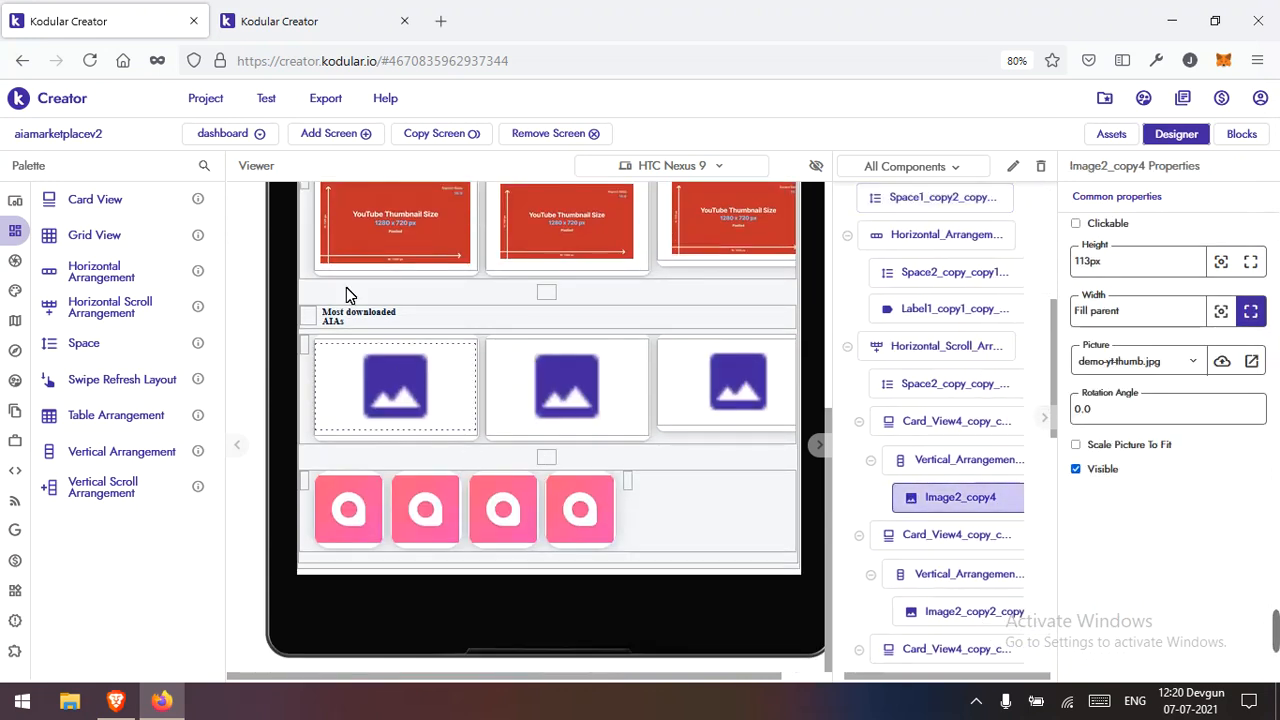
{"action": "left_click", "coordinate": [207, 100]}
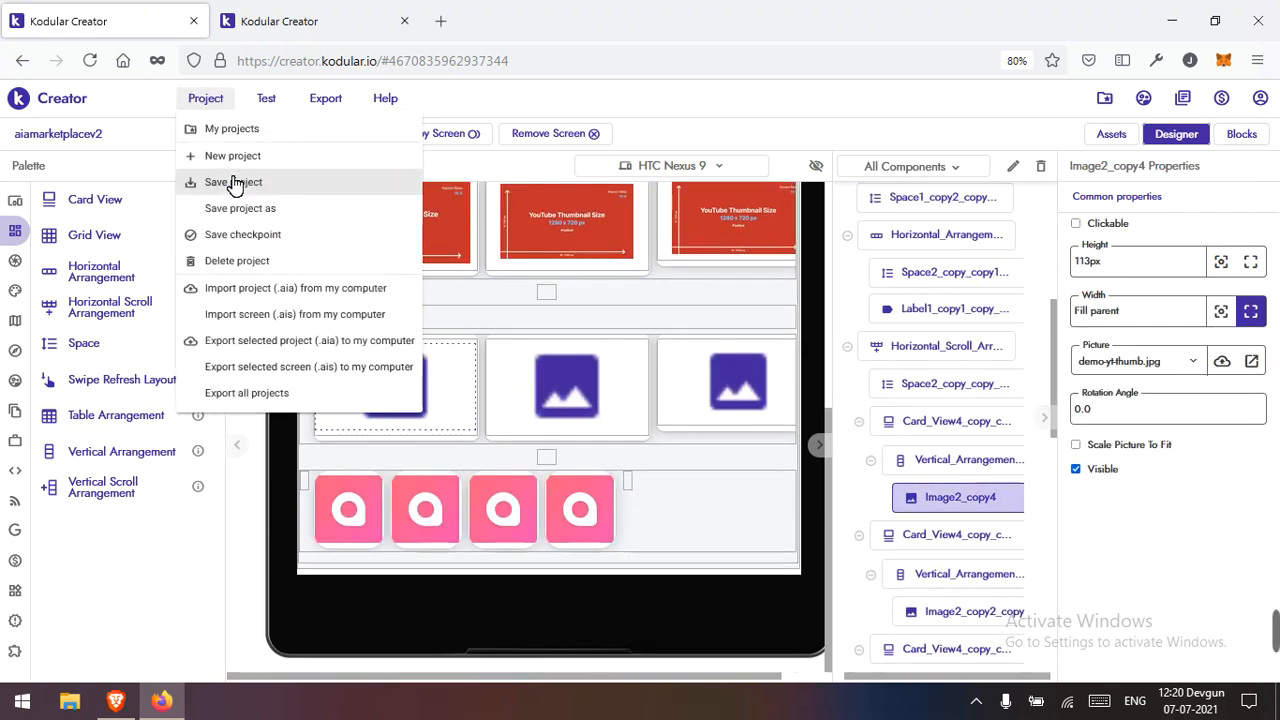
{"action": "left_click", "coordinate": [231, 179]}
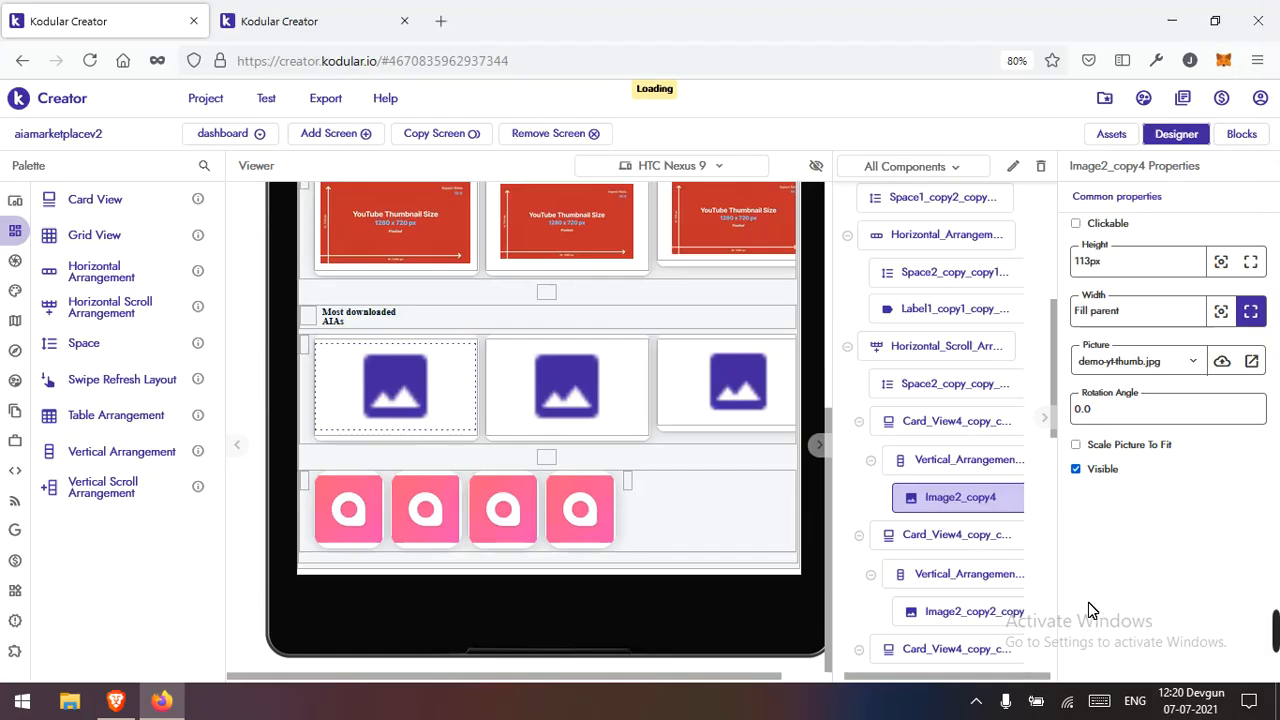
{"action": "mouse_move", "coordinate": [1268, 630]}
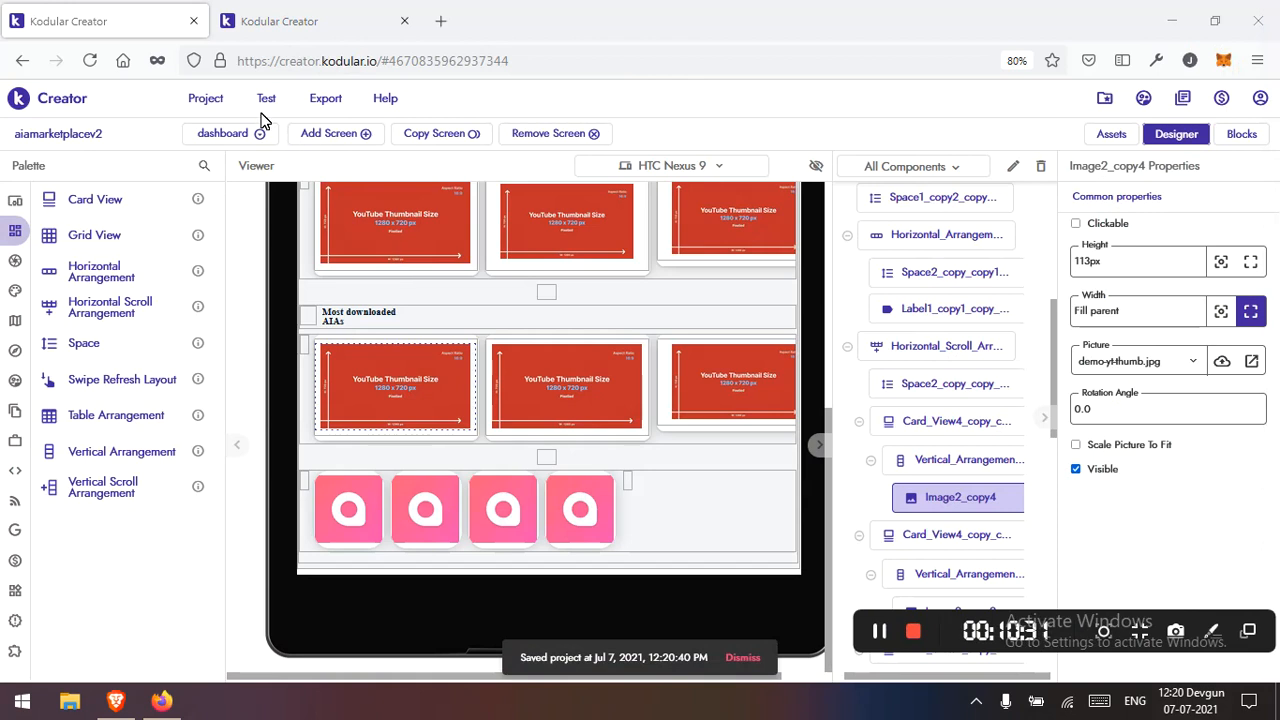
{"action": "left_click", "coordinate": [231, 181]}
Step: Reset the test connection and start a new connection to the companion app
{"action": "left_click", "coordinate": [269, 99]}
{"action": "left_click", "coordinate": [294, 181]}
{"action": "left_click", "coordinate": [266, 98]}
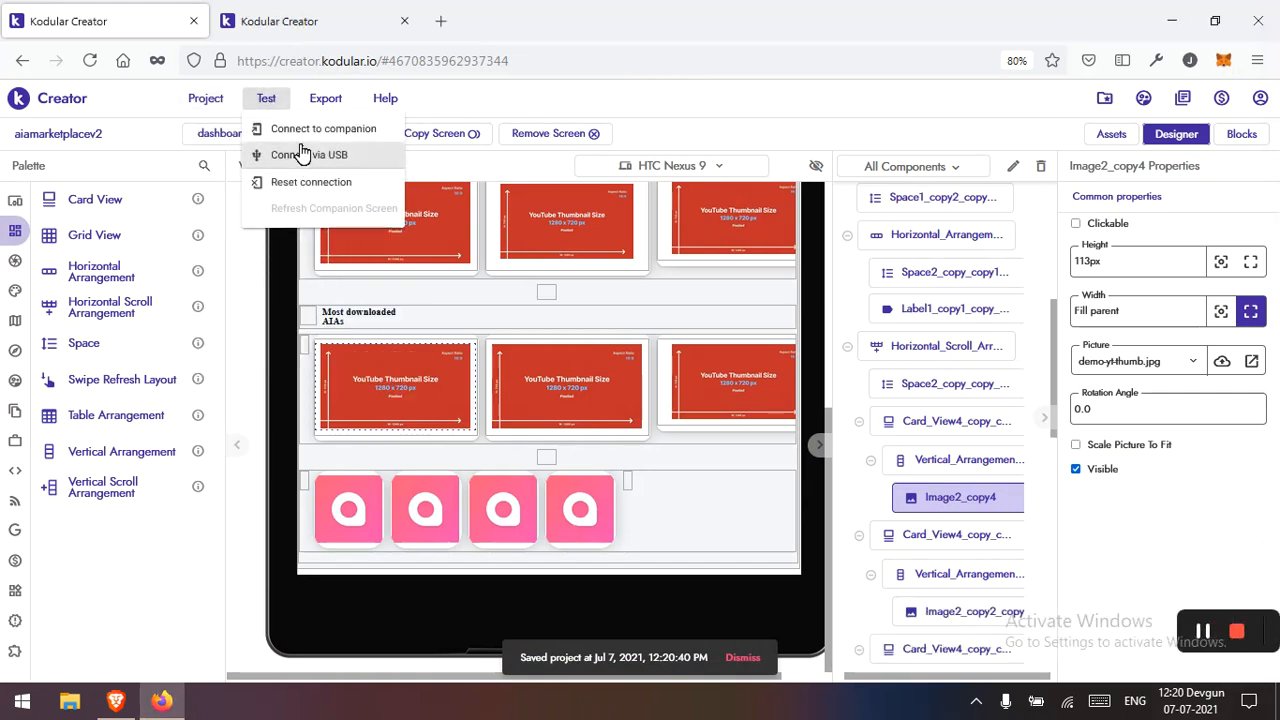
{"action": "left_click", "coordinate": [297, 140]}
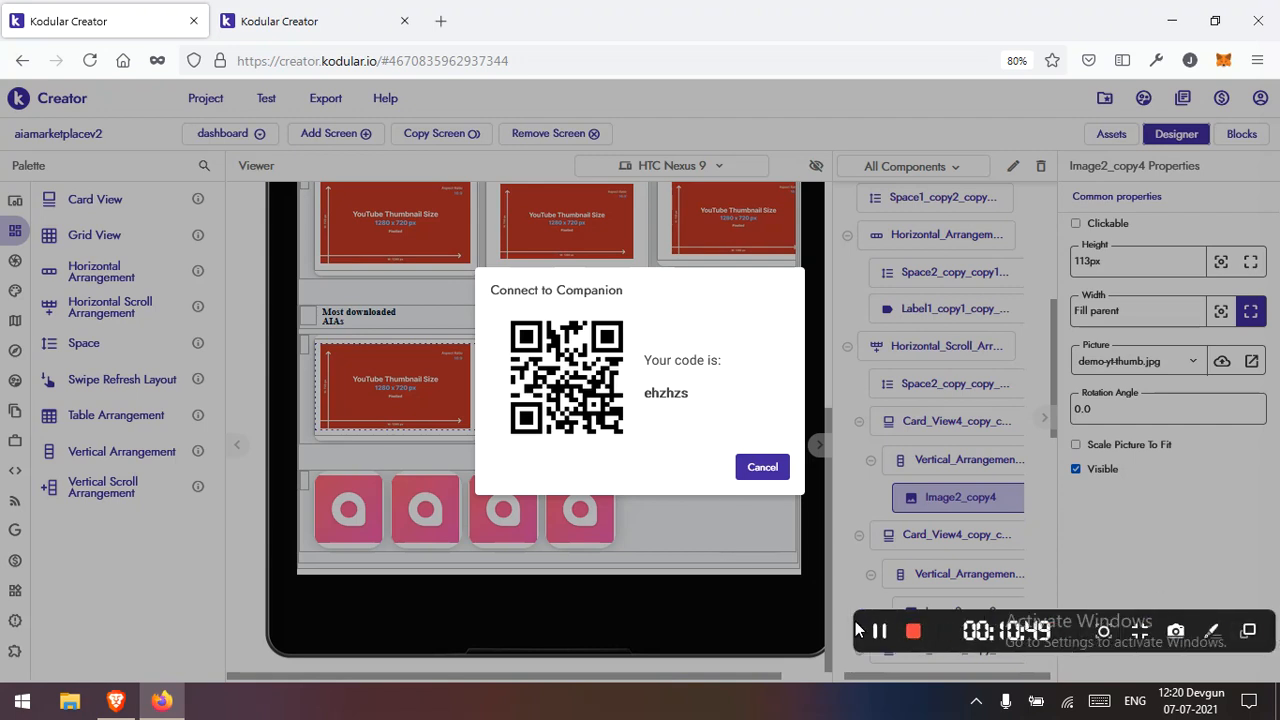
{"action": "left_click", "coordinate": [879, 630]}
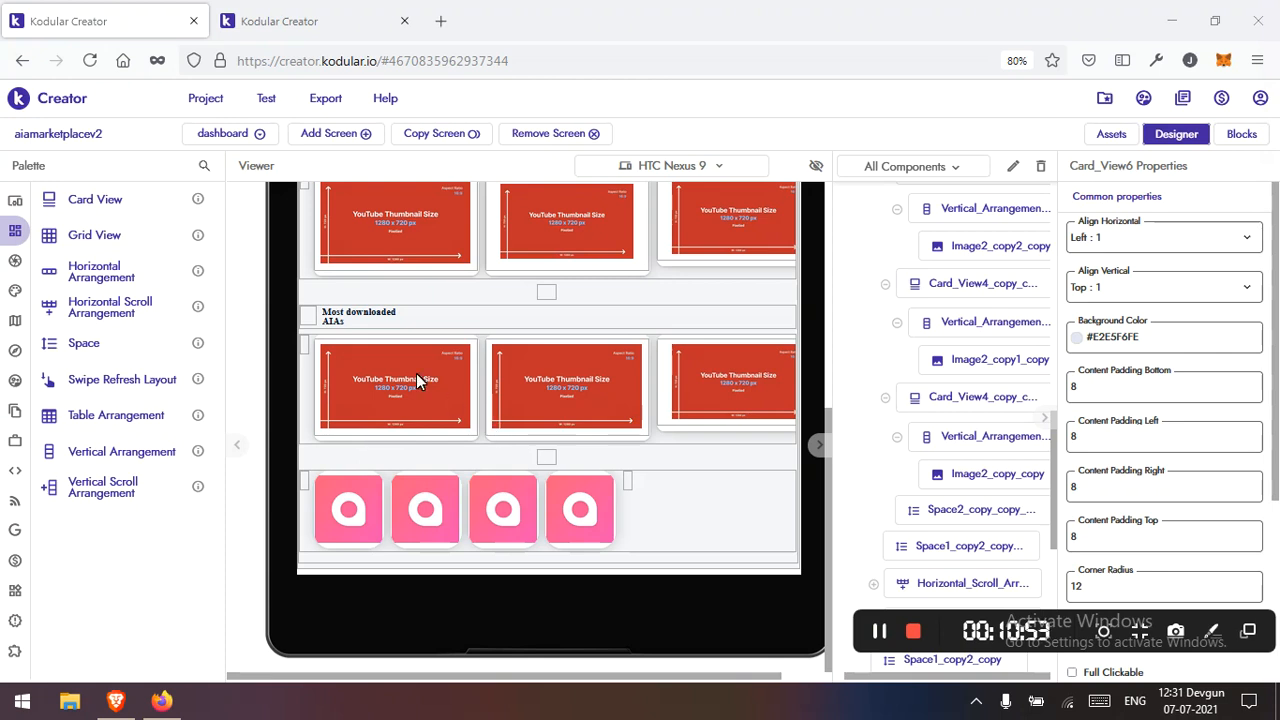
Step: Set the text of the second "Most downloaded AIAs" heading label to "Extensions" and save the project
{"action": "scroll", "coordinate": [400, 365], "scroll_direction": "up", "scroll_amount": 3}
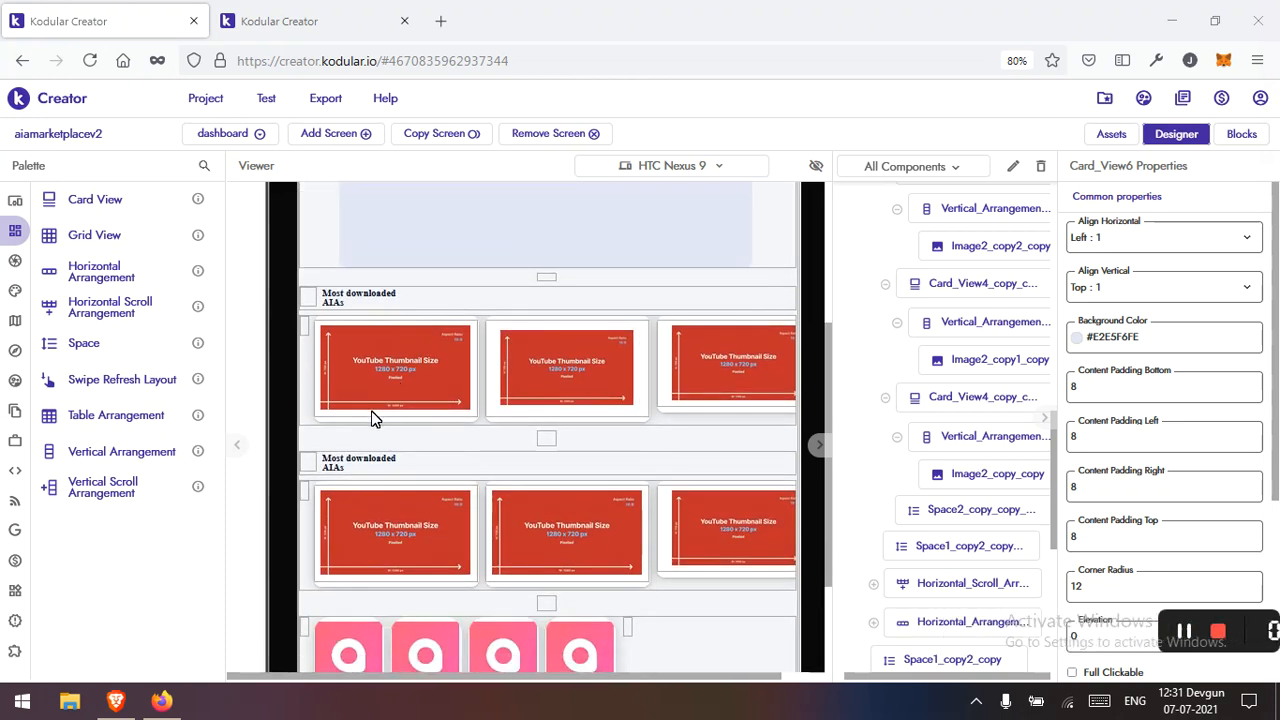
{"action": "left_click", "coordinate": [334, 466]}
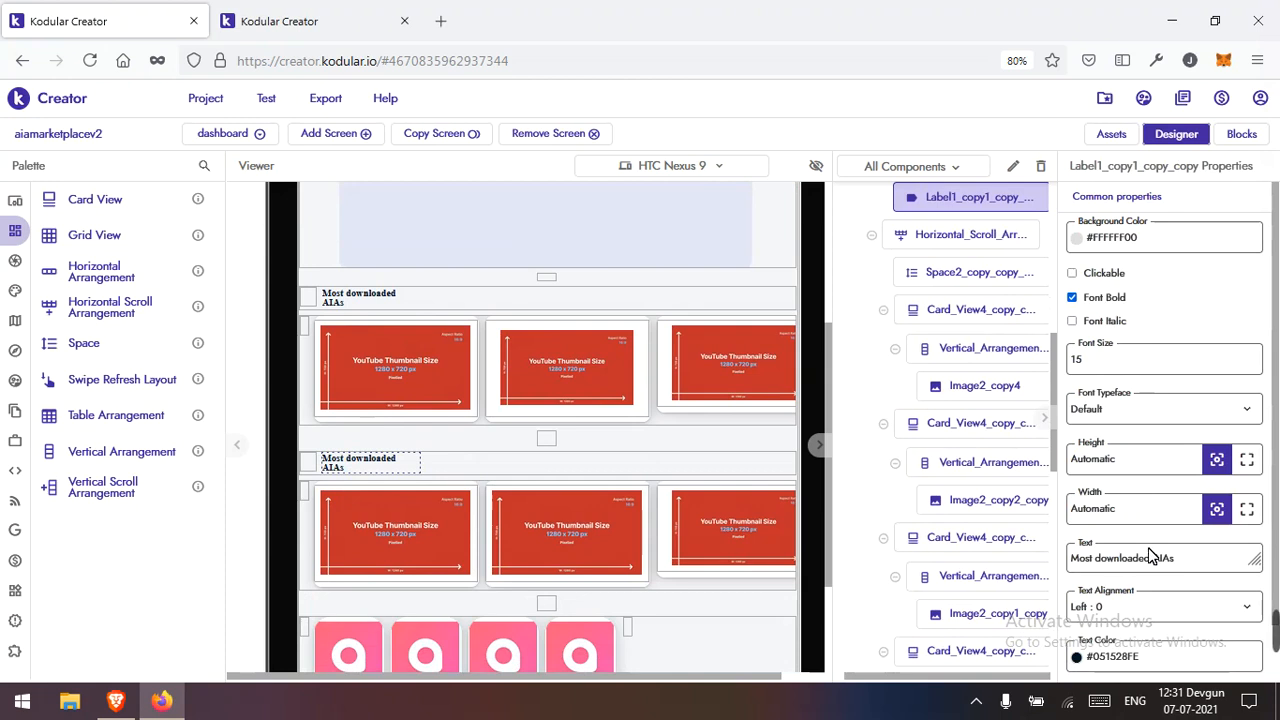
{"action": "left_click", "coordinate": [1152, 556]}
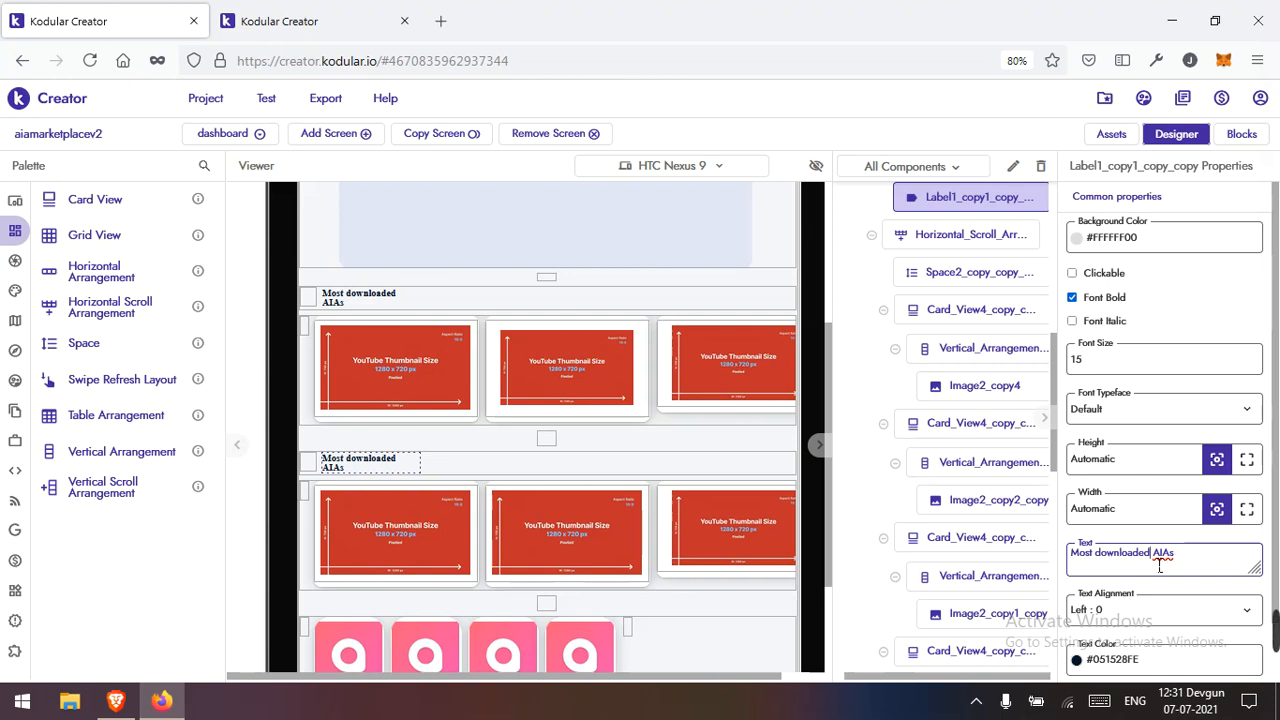
{"action": "key", "text": "ctrl+a"}
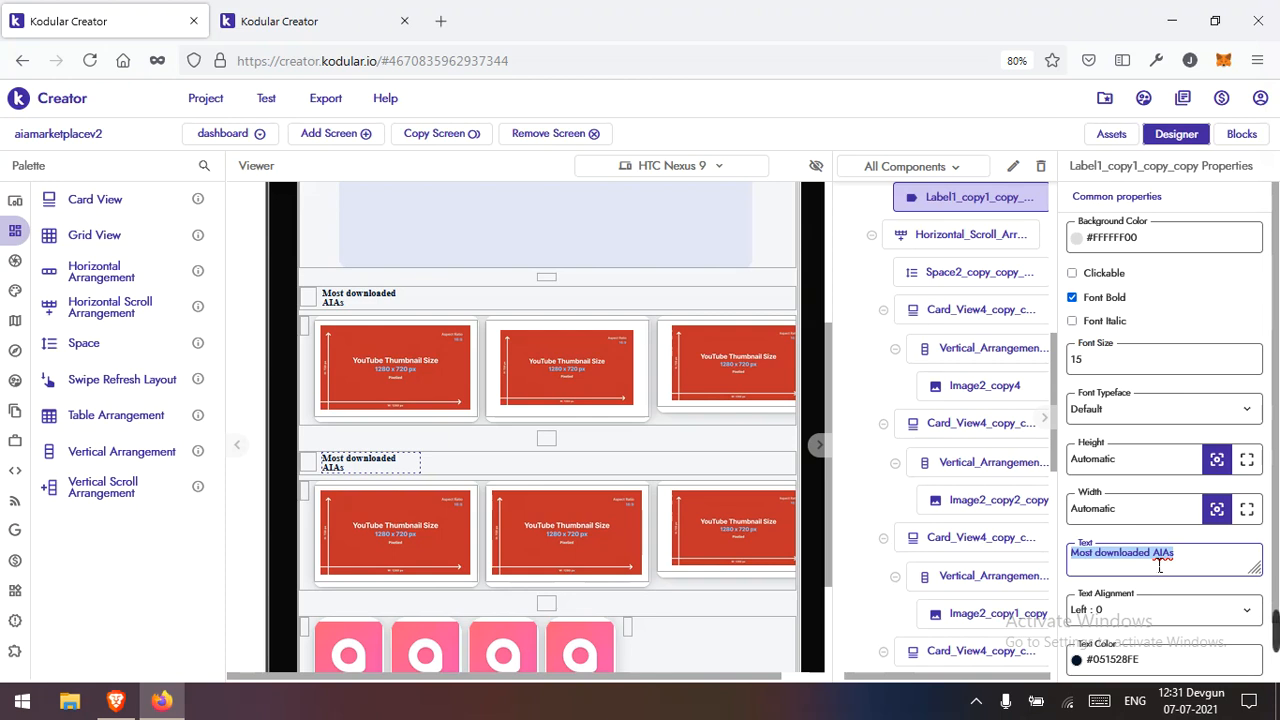
{"action": "type", "text": "E"}
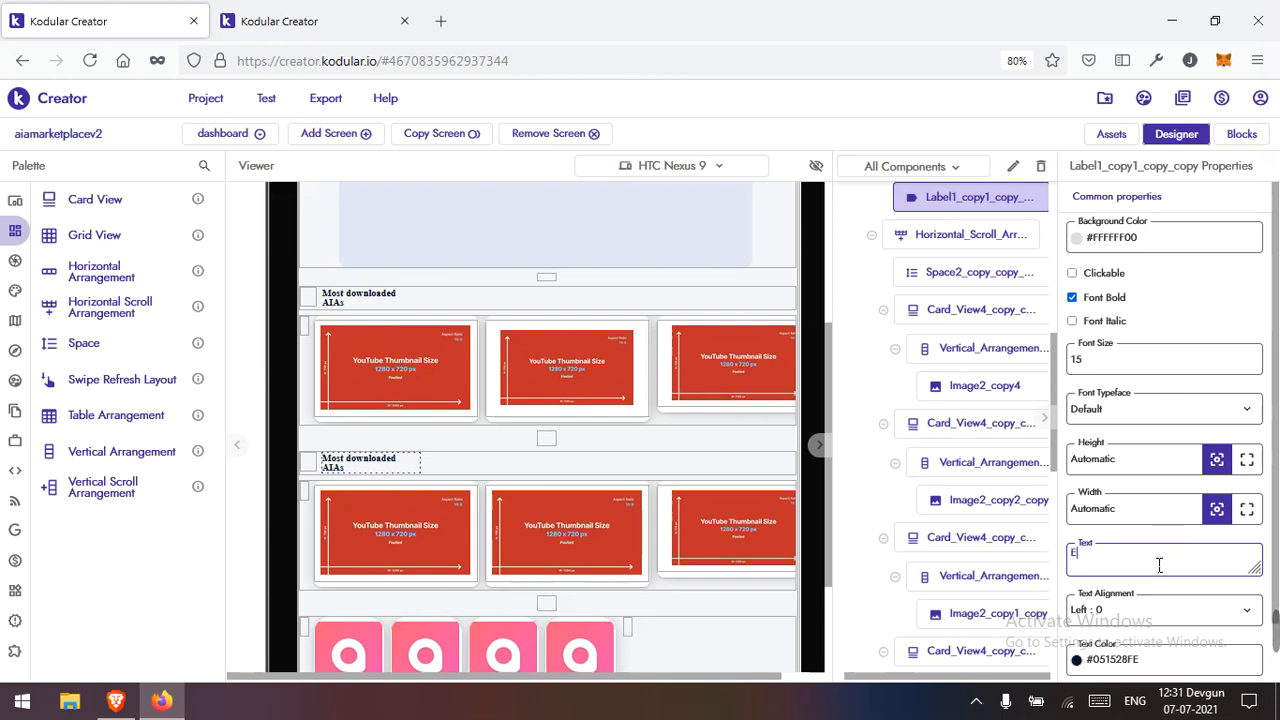
{"action": "type", "text": "xtensions"}
{"action": "key", "text": "Return"}
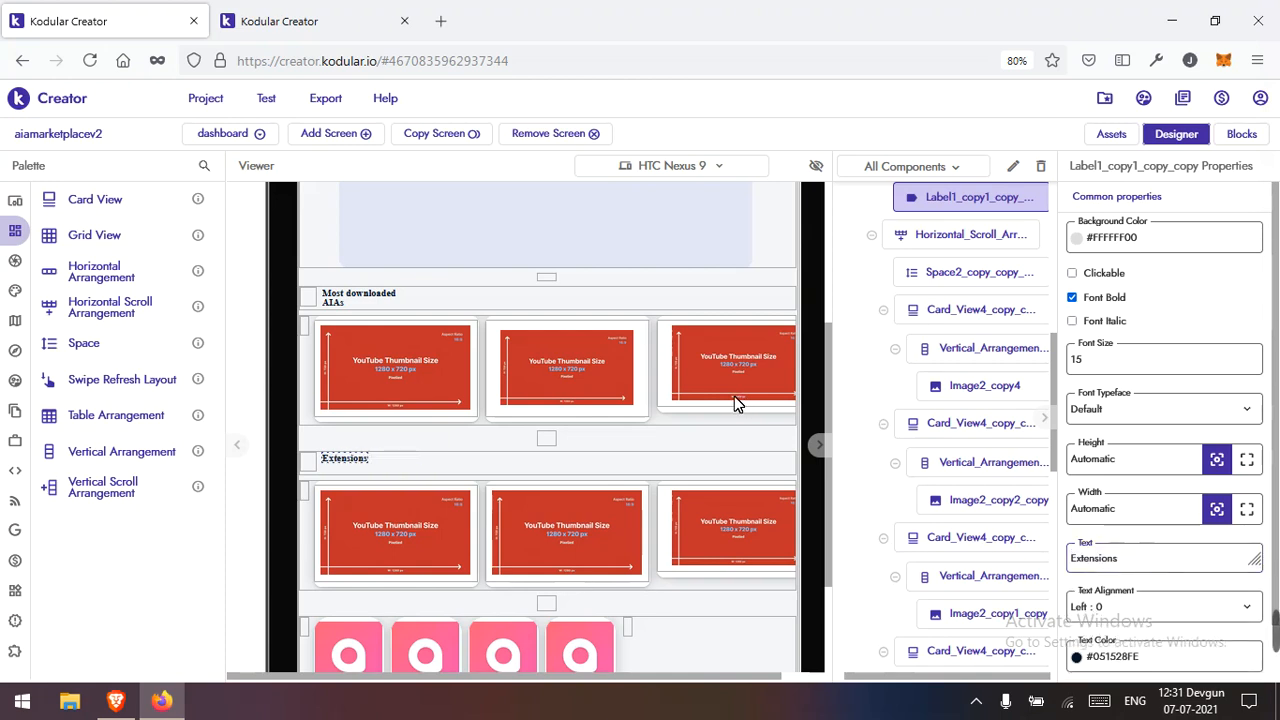
{"action": "left_click", "coordinate": [207, 100]}
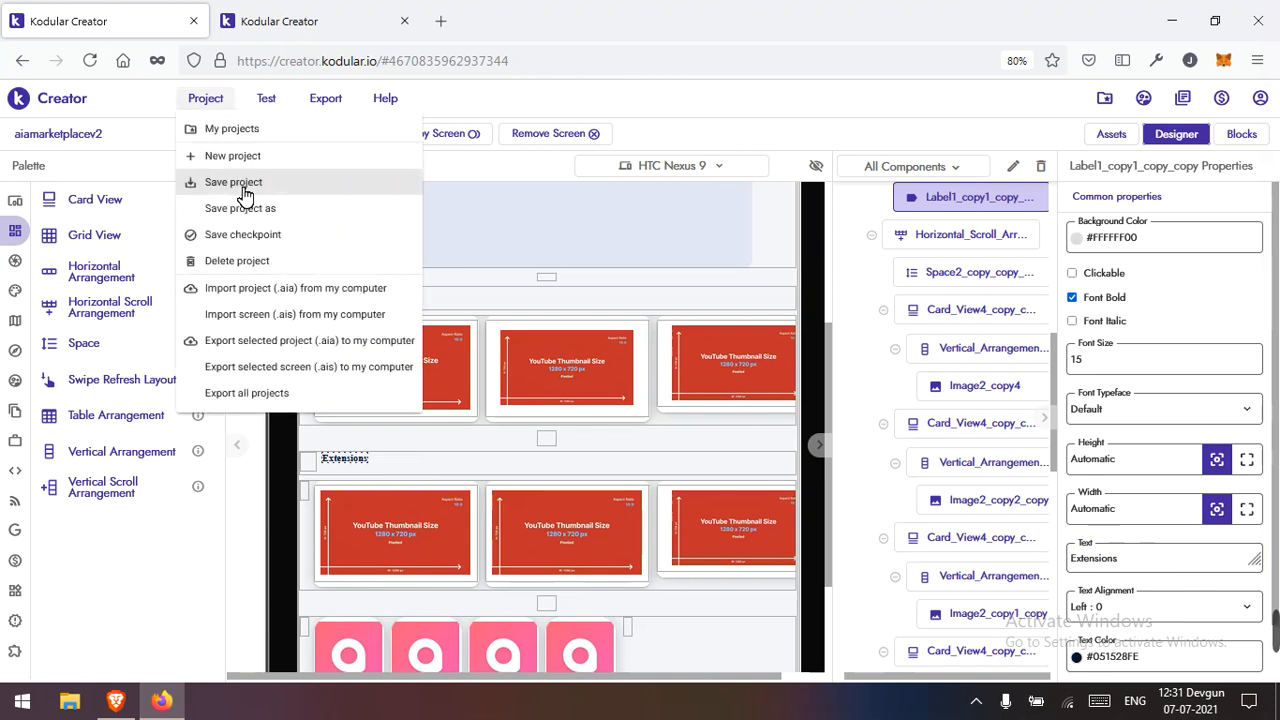
{"action": "left_click", "coordinate": [236, 183]}
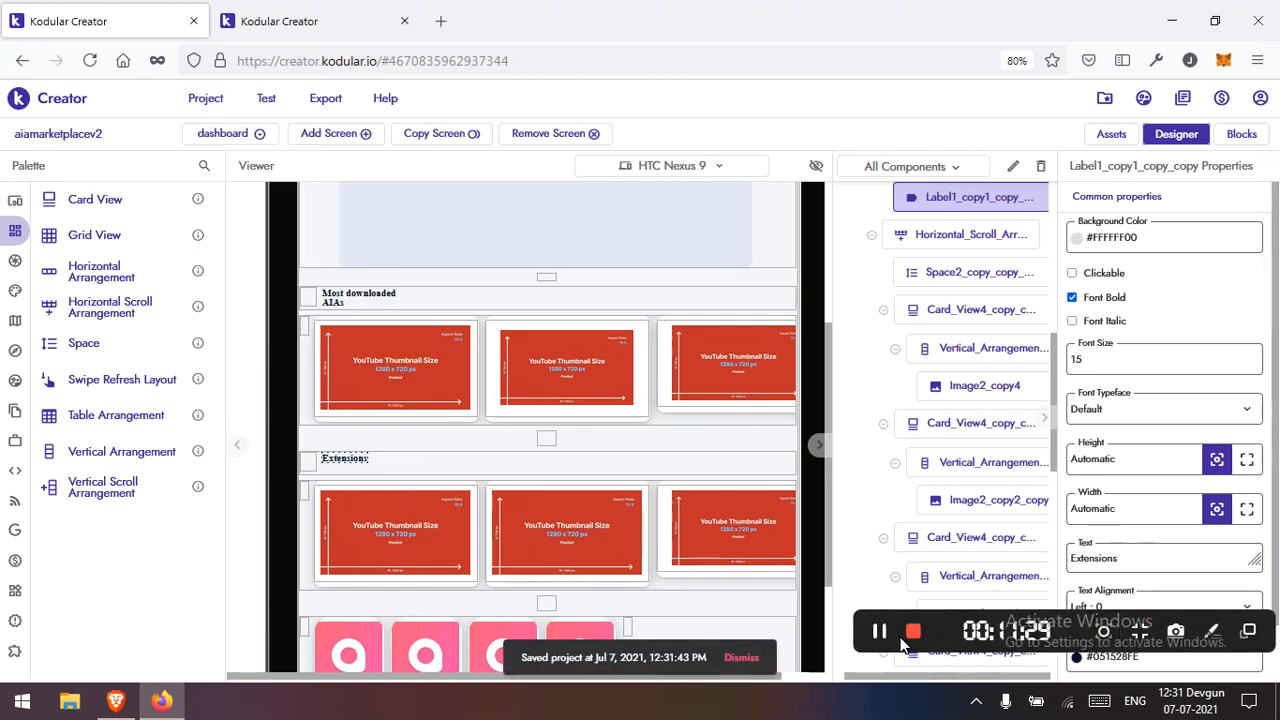
Step: Delete the thumbnail image from the first card in the Extensions row
{"action": "left_click", "coordinate": [880, 631]}
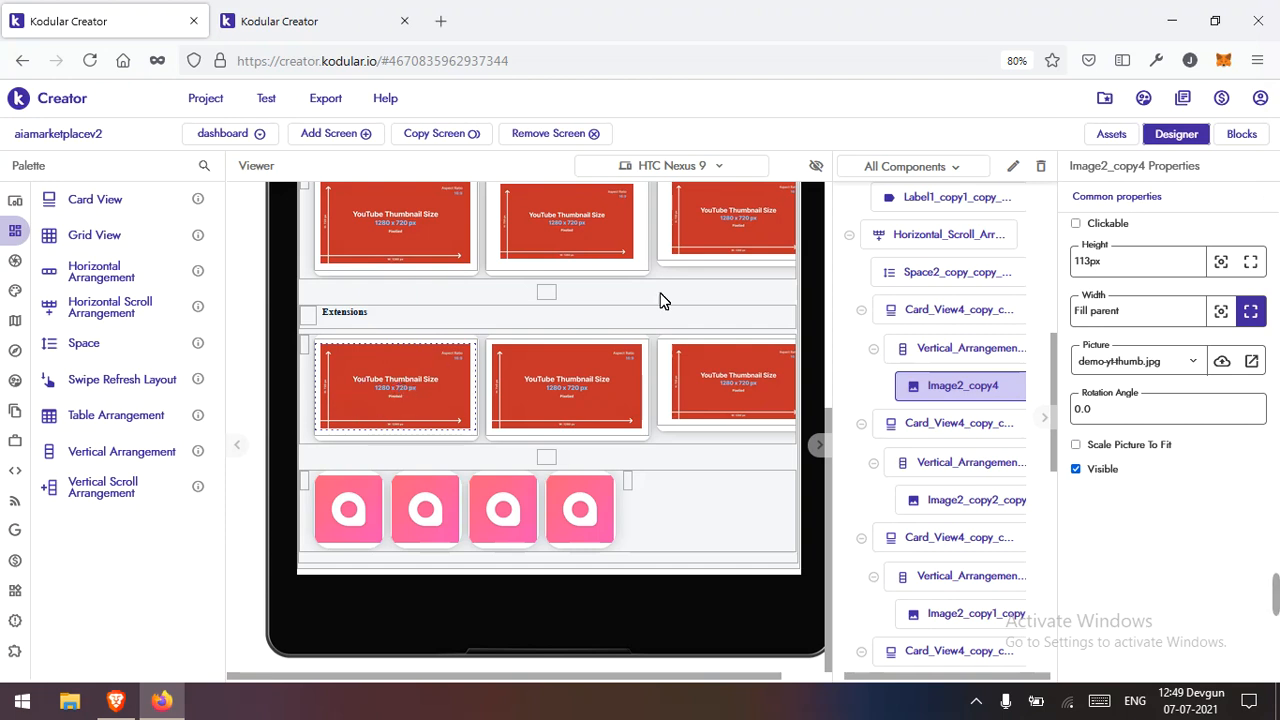
{"action": "left_click", "coordinate": [1042, 168]}
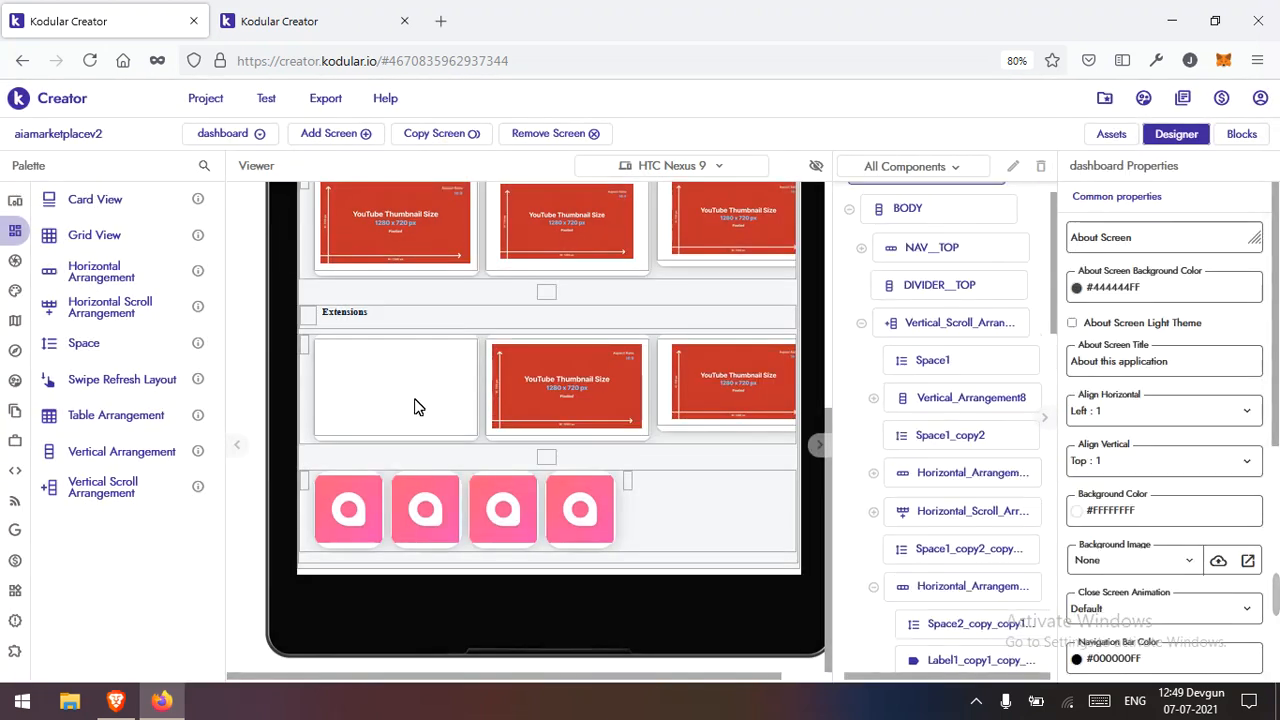
Step: Delete the empty vertical arrangement inside the first card of the Extensions row
{"action": "scroll", "coordinate": [398, 385], "scroll_direction": "up", "scroll_amount": 1}
{"action": "left_click", "coordinate": [398, 484]}
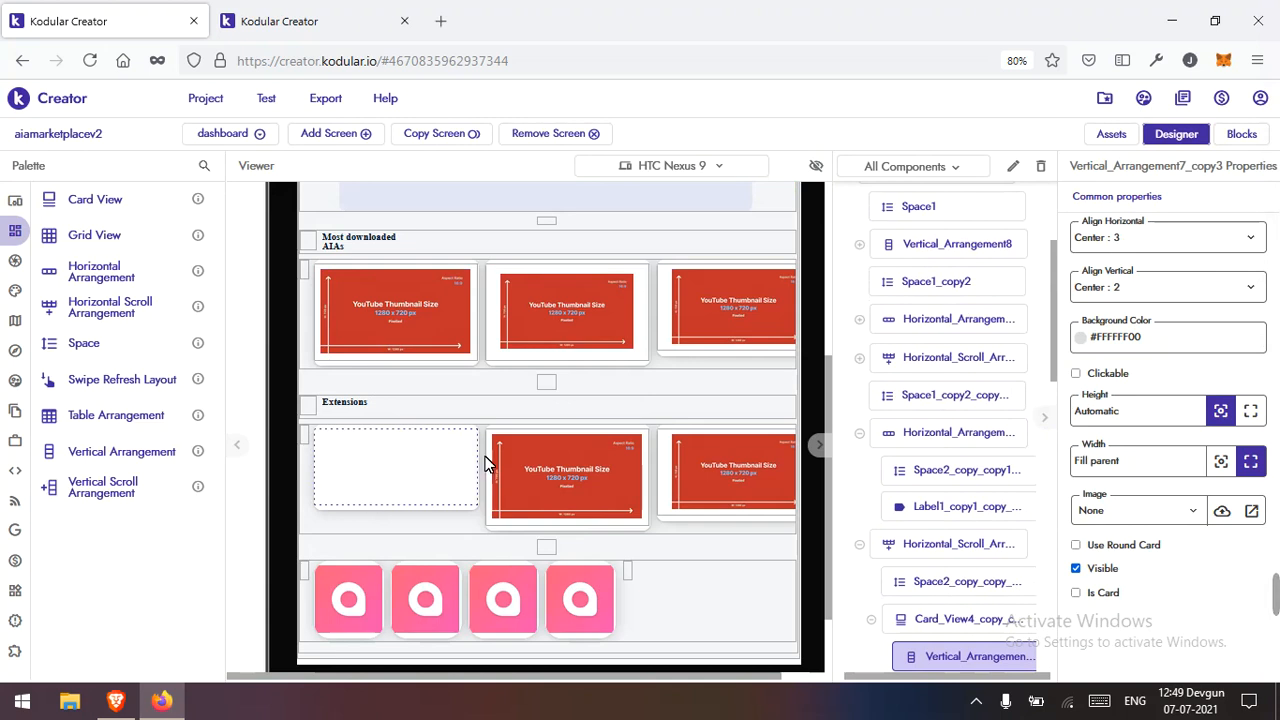
{"action": "left_click", "coordinate": [1042, 167]}
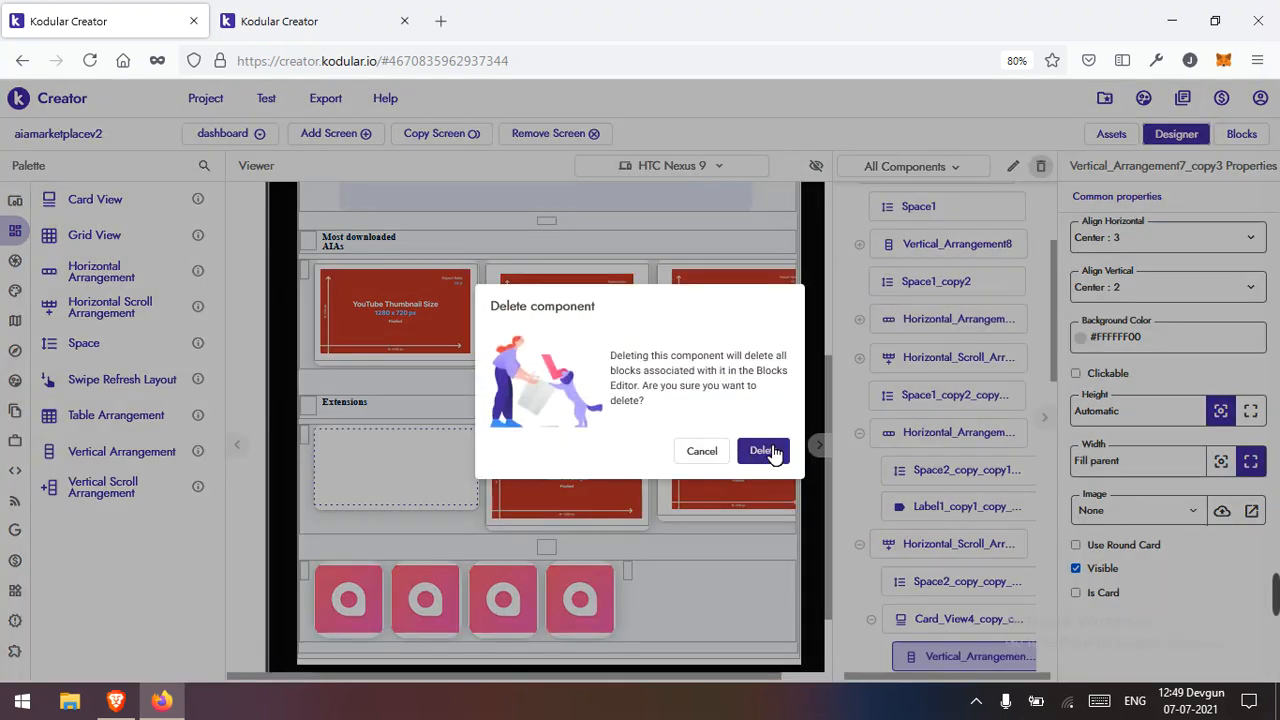
{"action": "left_click", "coordinate": [762, 452]}
{"action": "left_click", "coordinate": [763, 451]}
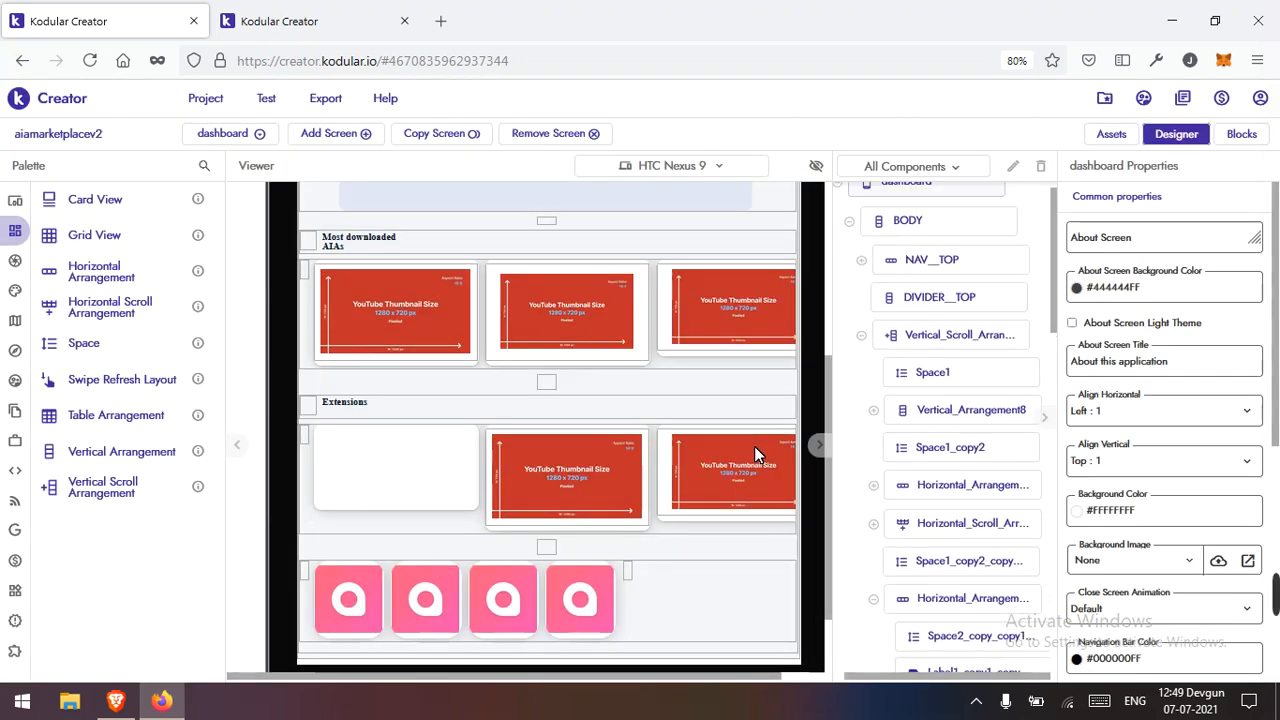
Step: Set the elevation of the first Extensions card to 0.75 and save the project
{"action": "left_click", "coordinate": [418, 472]}
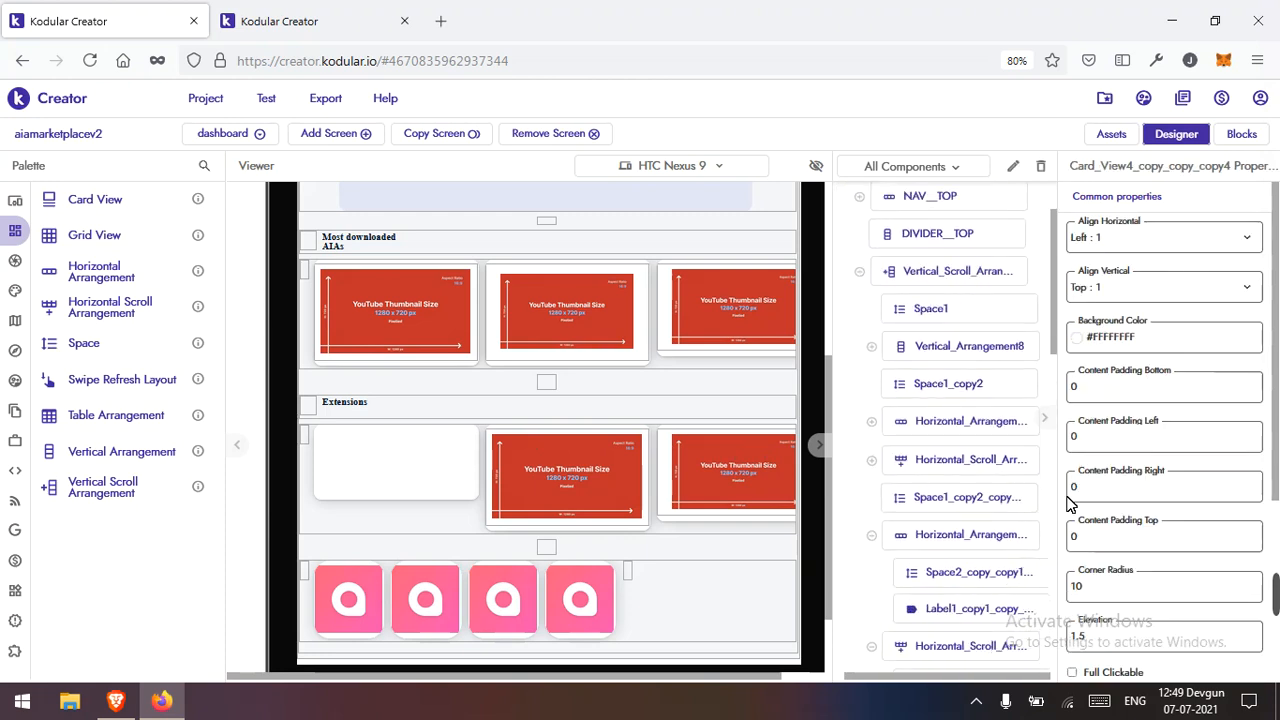
{"action": "double_click", "coordinate": [1083, 640]}
{"action": "type", "text": "0"}
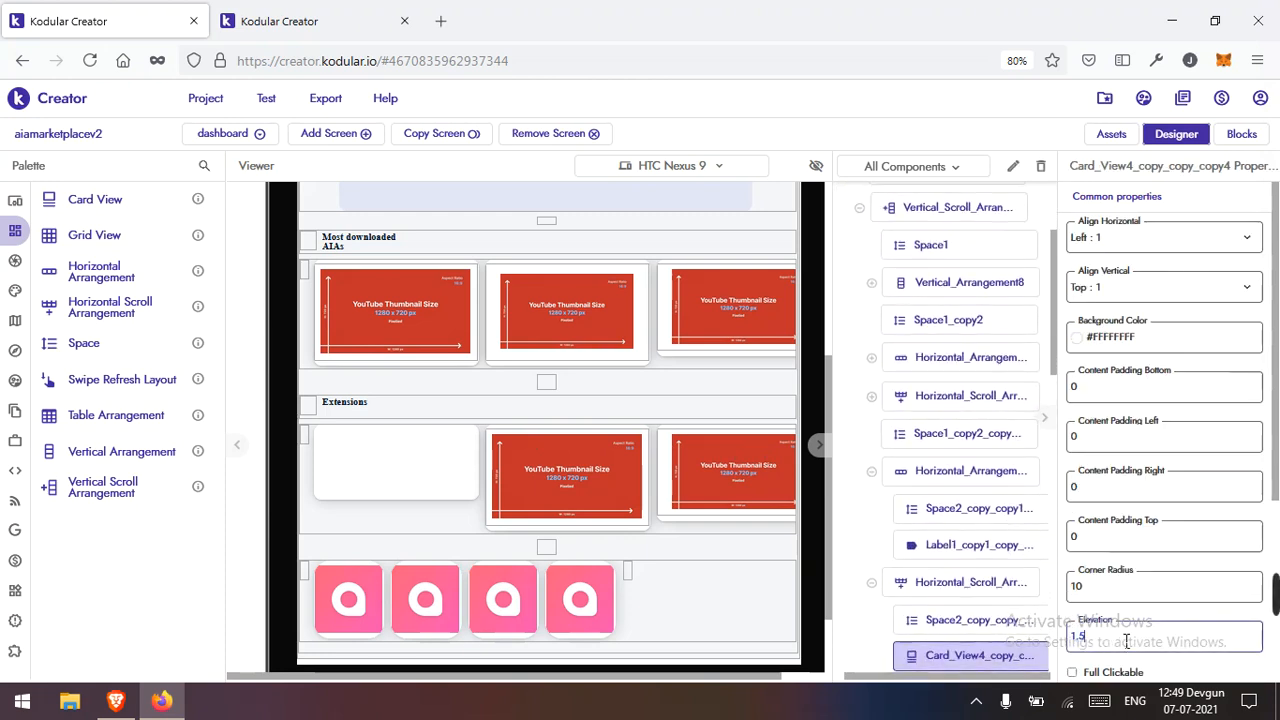
{"action": "type", "text": ".7"}
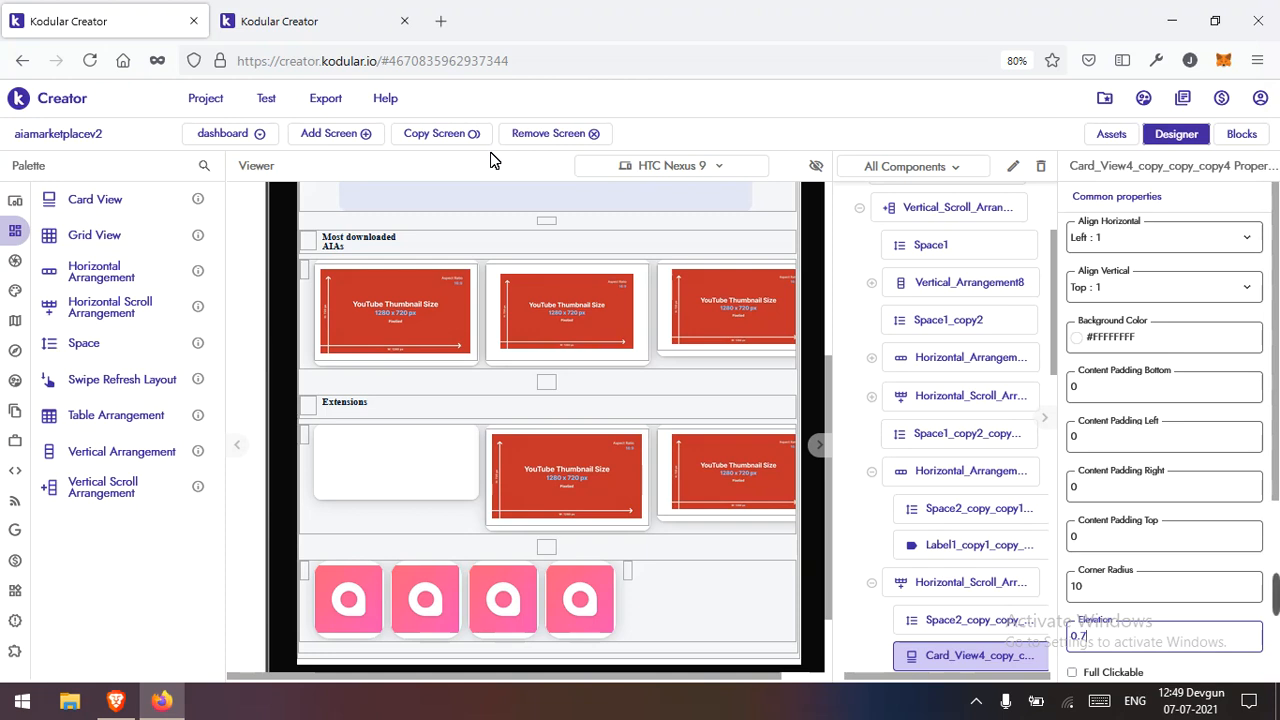
{"action": "key", "text": "Return"}
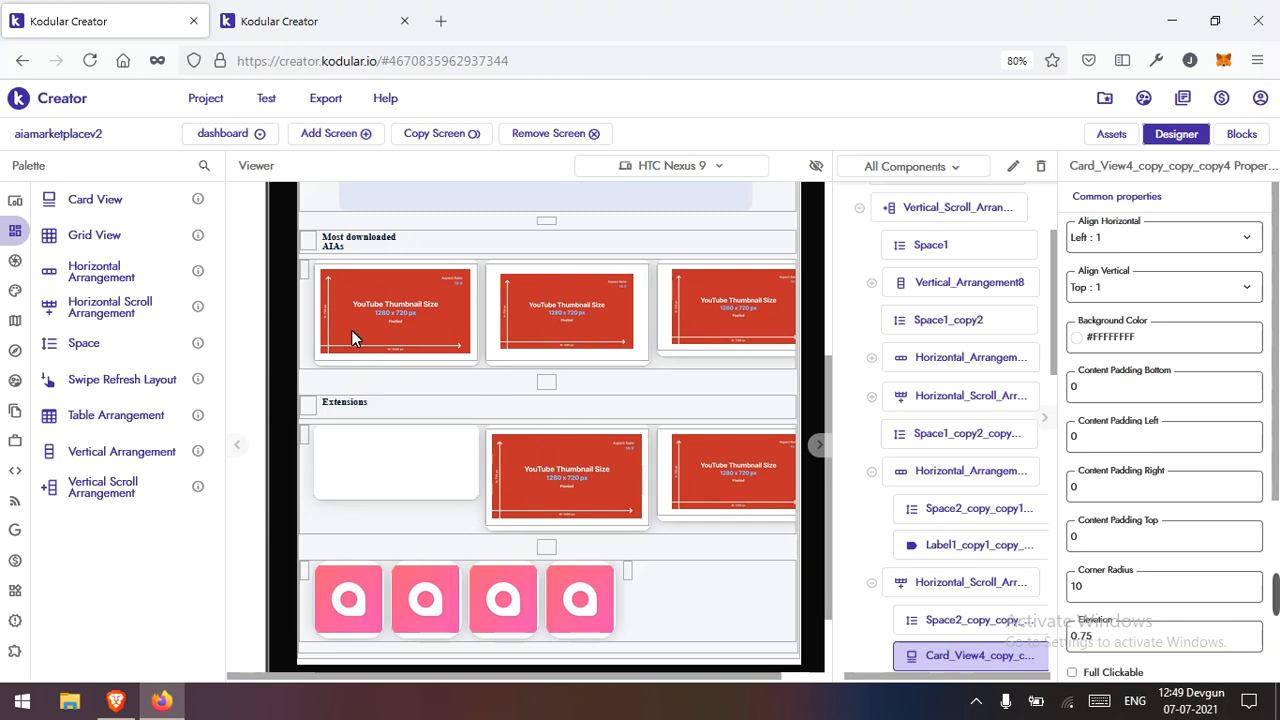
{"action": "scroll", "coordinate": [429, 339], "scroll_direction": "up", "scroll_amount": 3}
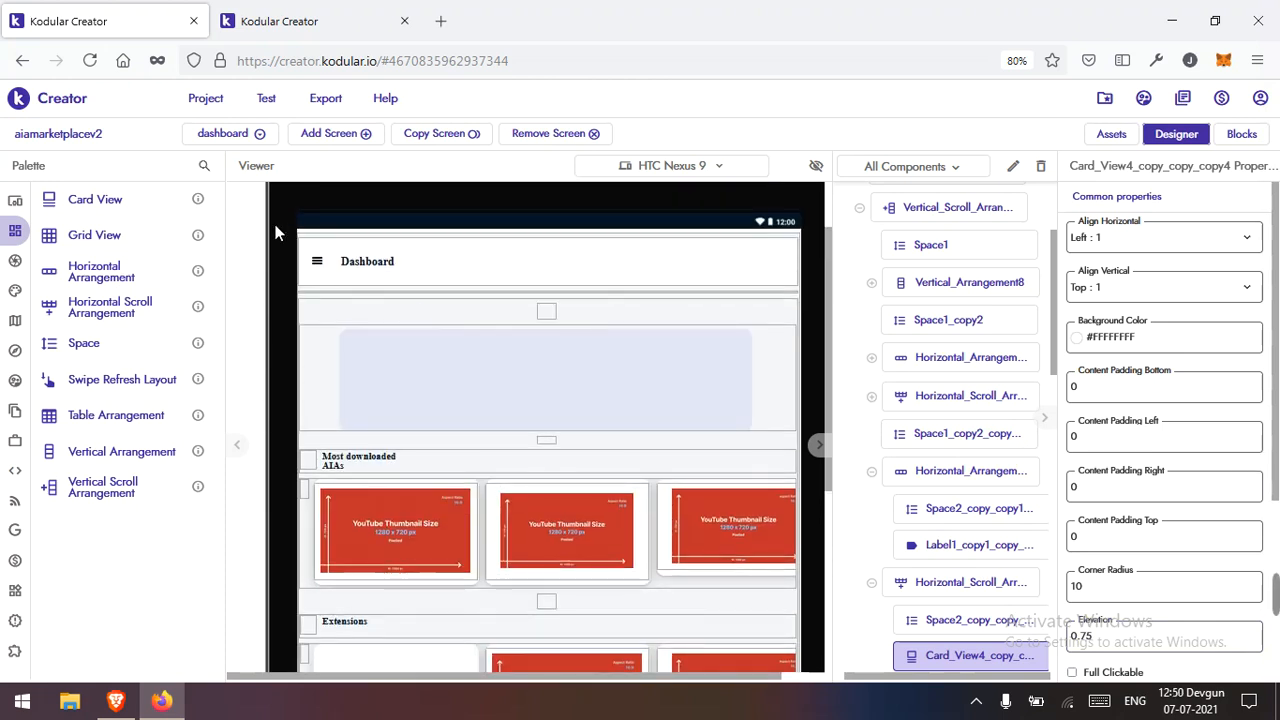
{"action": "left_click", "coordinate": [205, 98]}
{"action": "left_click", "coordinate": [228, 190]}
{"action": "scroll", "coordinate": [437, 309], "scroll_direction": "down", "scroll_amount": 3}
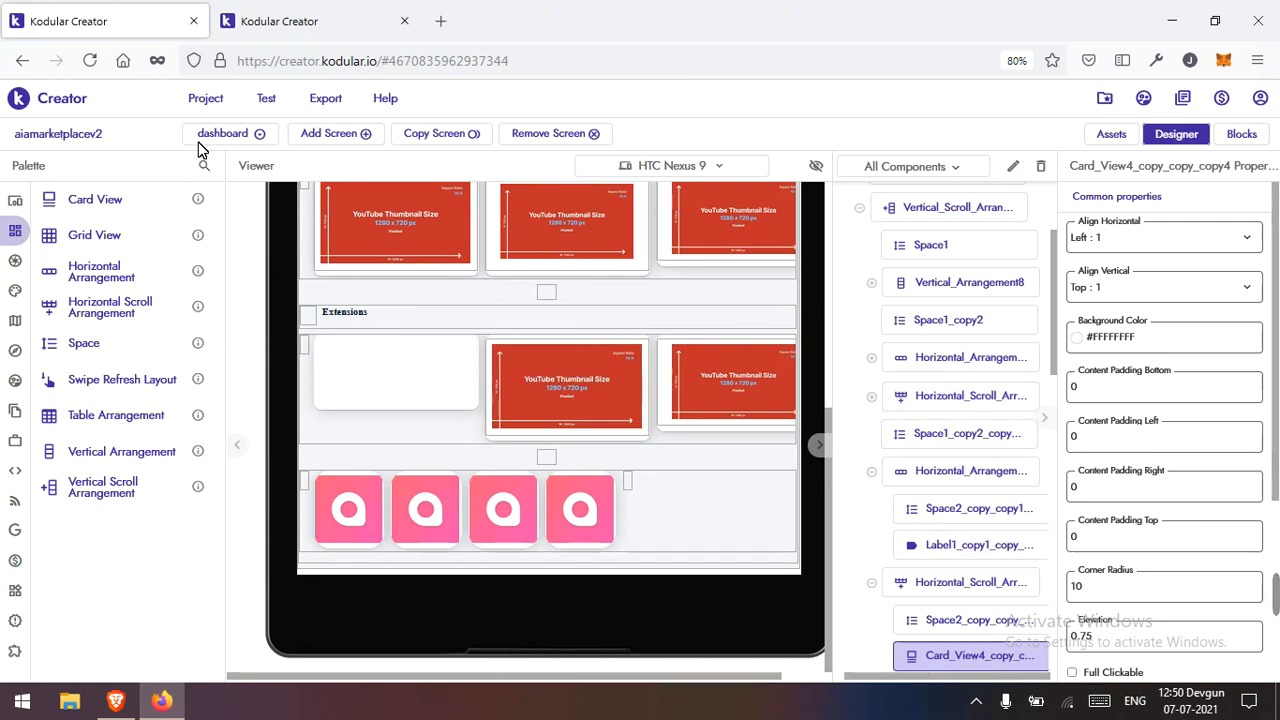
{"action": "left_click", "coordinate": [207, 99]}
{"action": "left_click", "coordinate": [230, 179]}
Step: Copy the "New calculator aia free download" label nested inside Card_View1 of Vertical_Arrangement8
{"action": "left_click", "coordinate": [26, 203]}
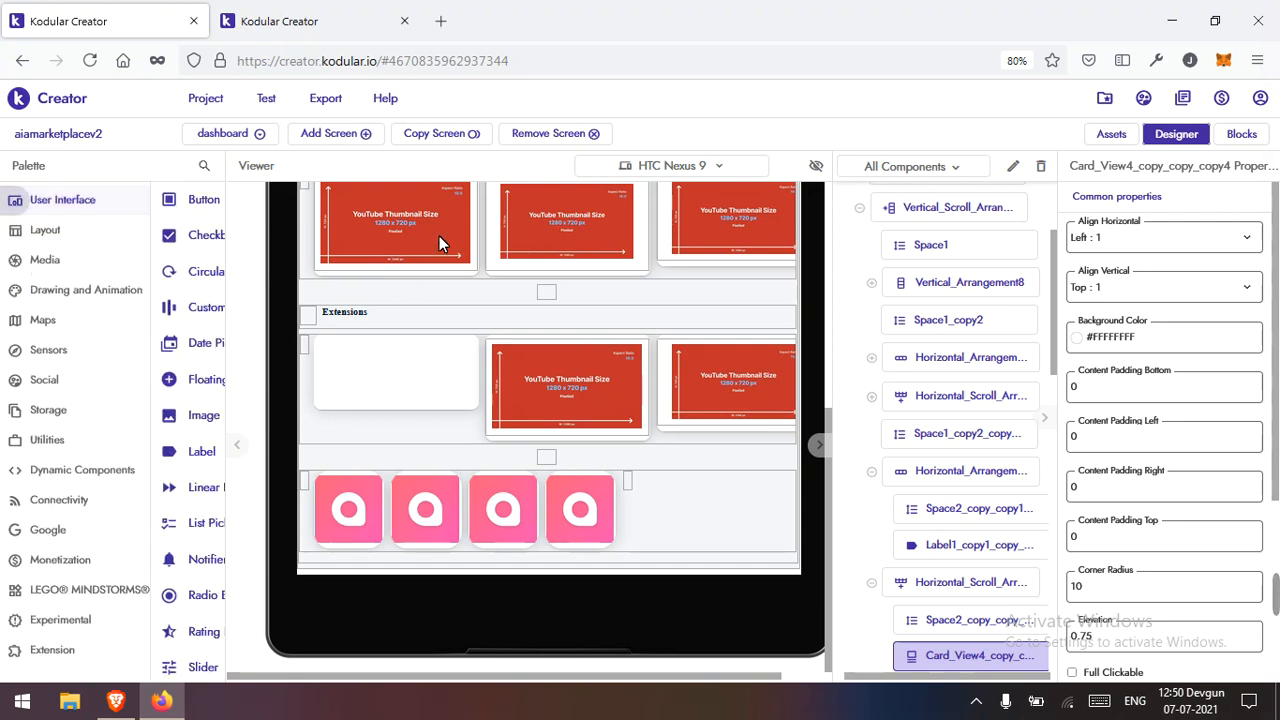
{"action": "scroll", "coordinate": [439, 240], "scroll_direction": "up", "scroll_amount": 4}
{"action": "scroll", "coordinate": [449, 262], "scroll_direction": "down", "scroll_amount": 1}
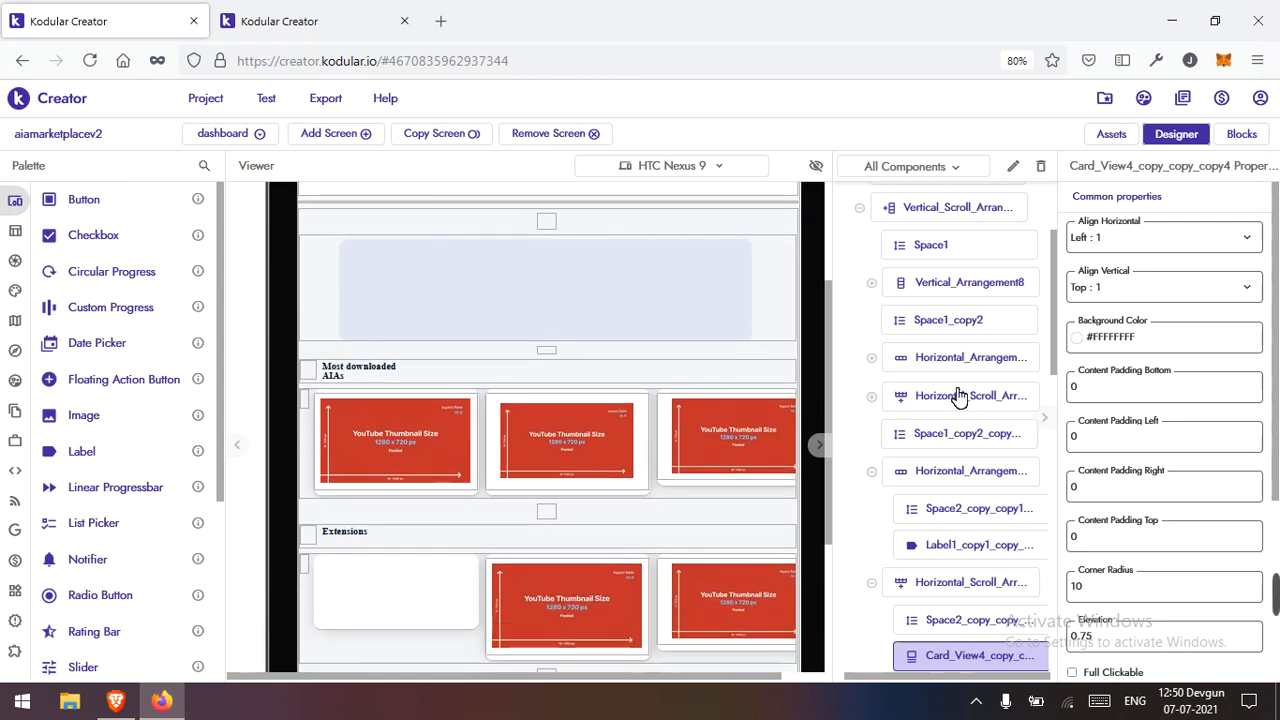
{"action": "left_click", "coordinate": [314, 334]}
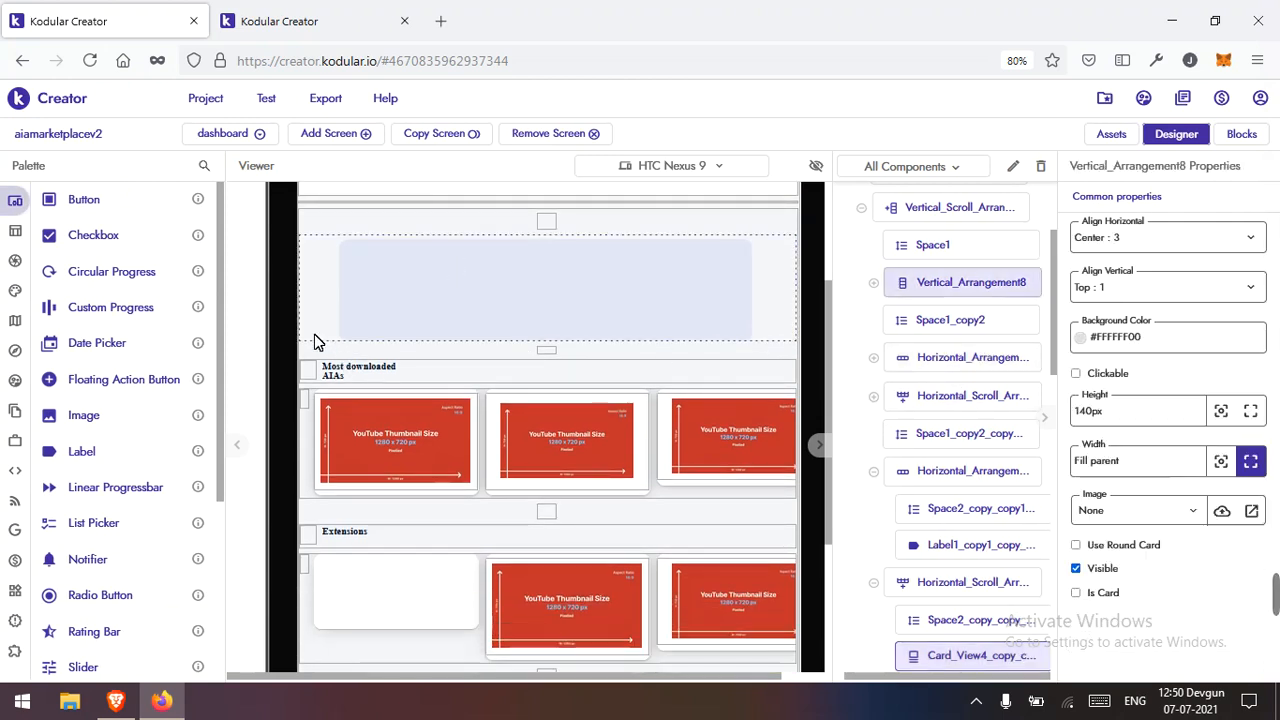
{"action": "left_click", "coordinate": [872, 283]}
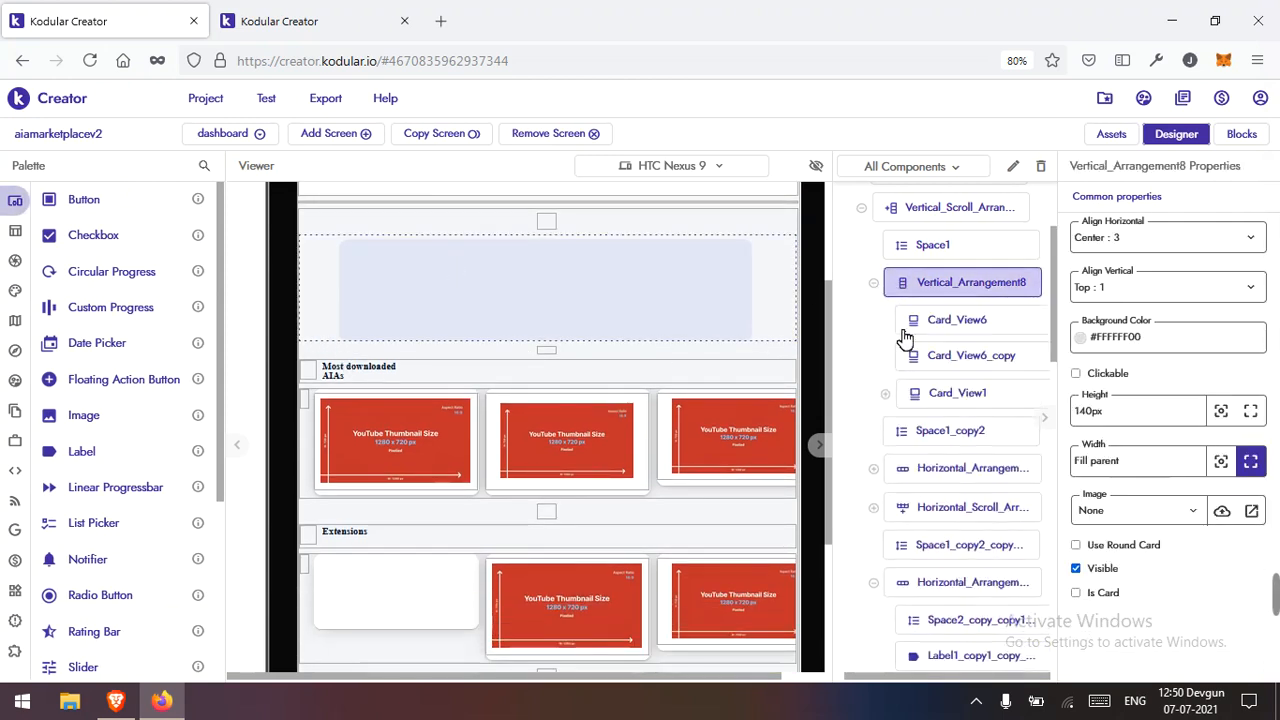
{"action": "left_click", "coordinate": [887, 396]}
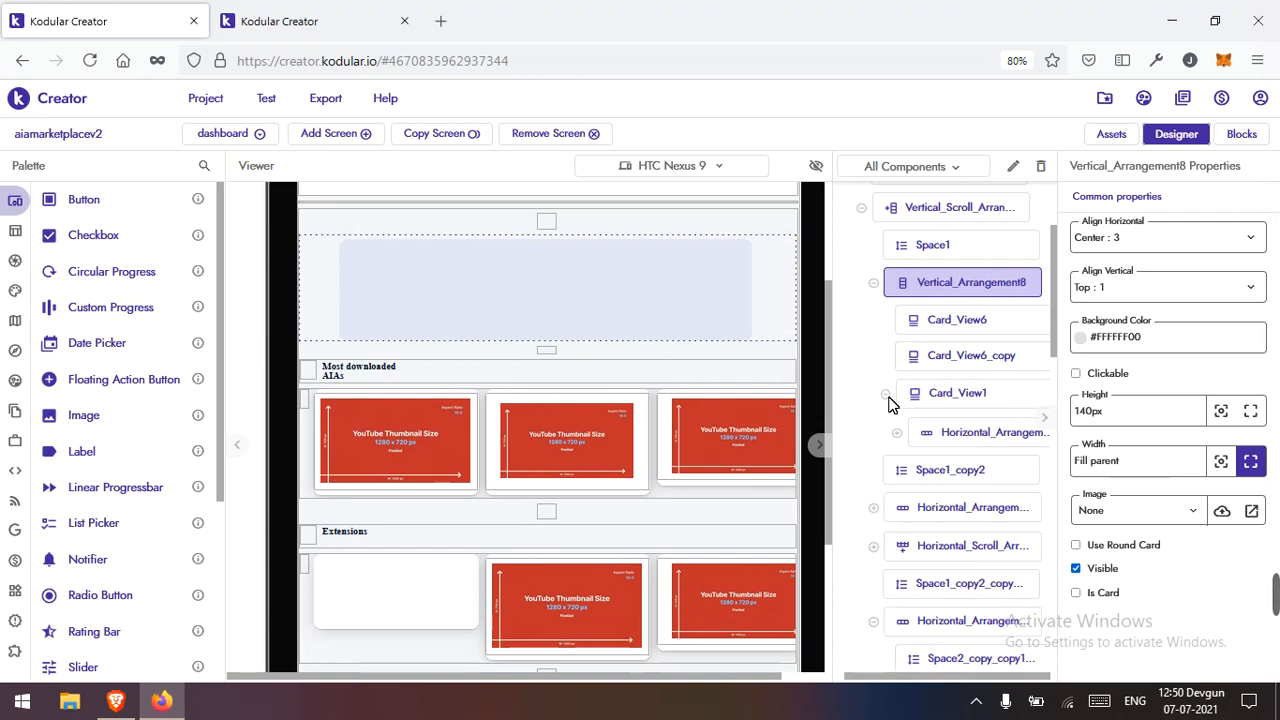
{"action": "left_click", "coordinate": [896, 432]}
{"action": "scroll", "coordinate": [928, 450], "scroll_direction": "down", "scroll_amount": 1}
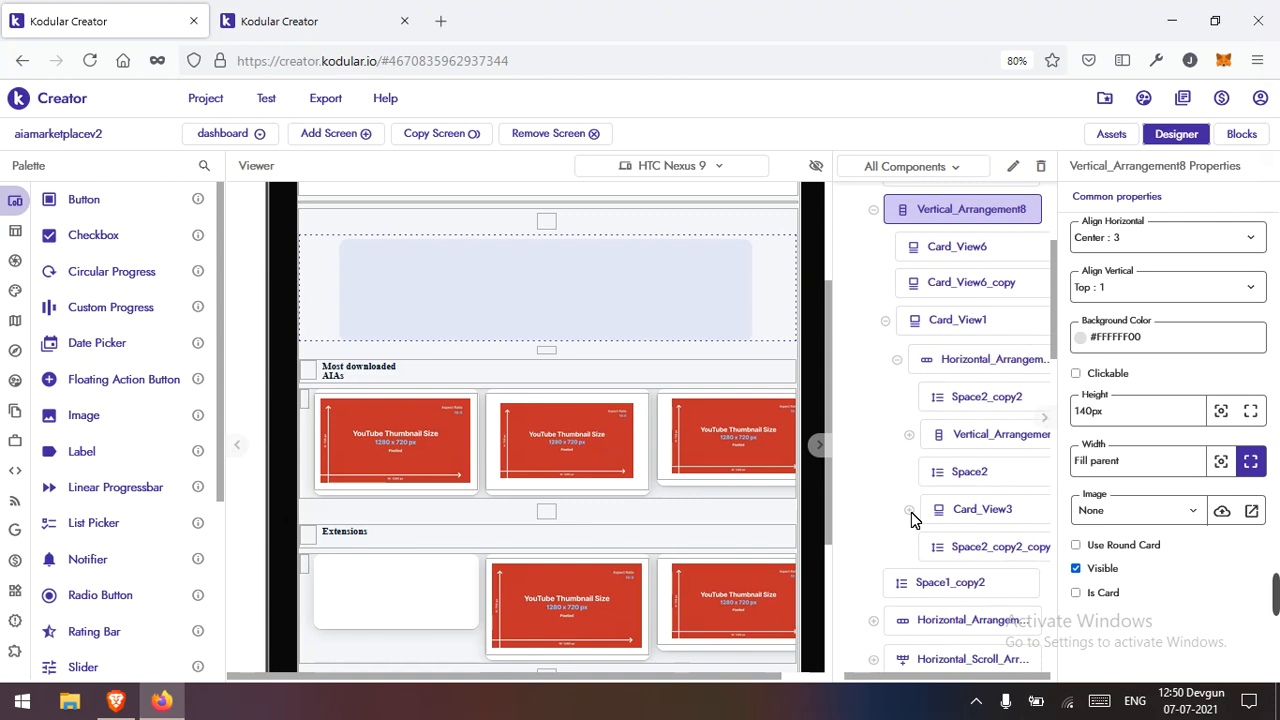
{"action": "left_click", "coordinate": [910, 436]}
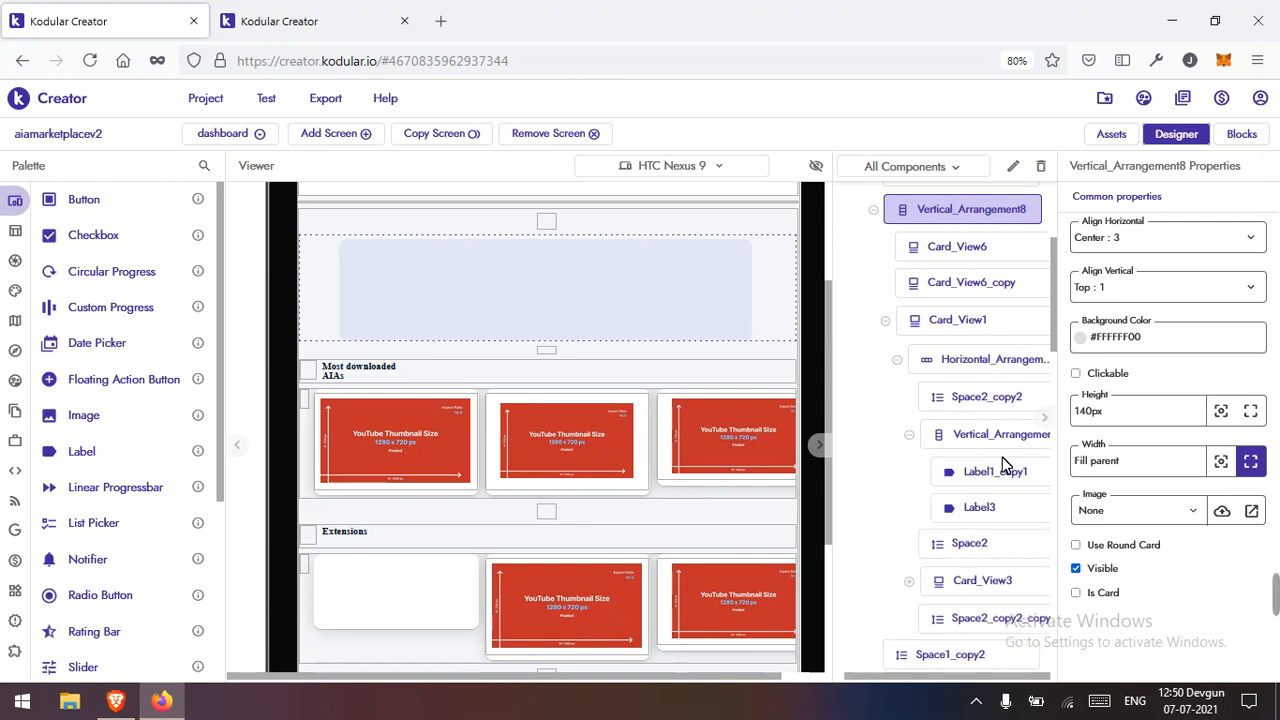
{"action": "left_click", "coordinate": [1003, 471]}
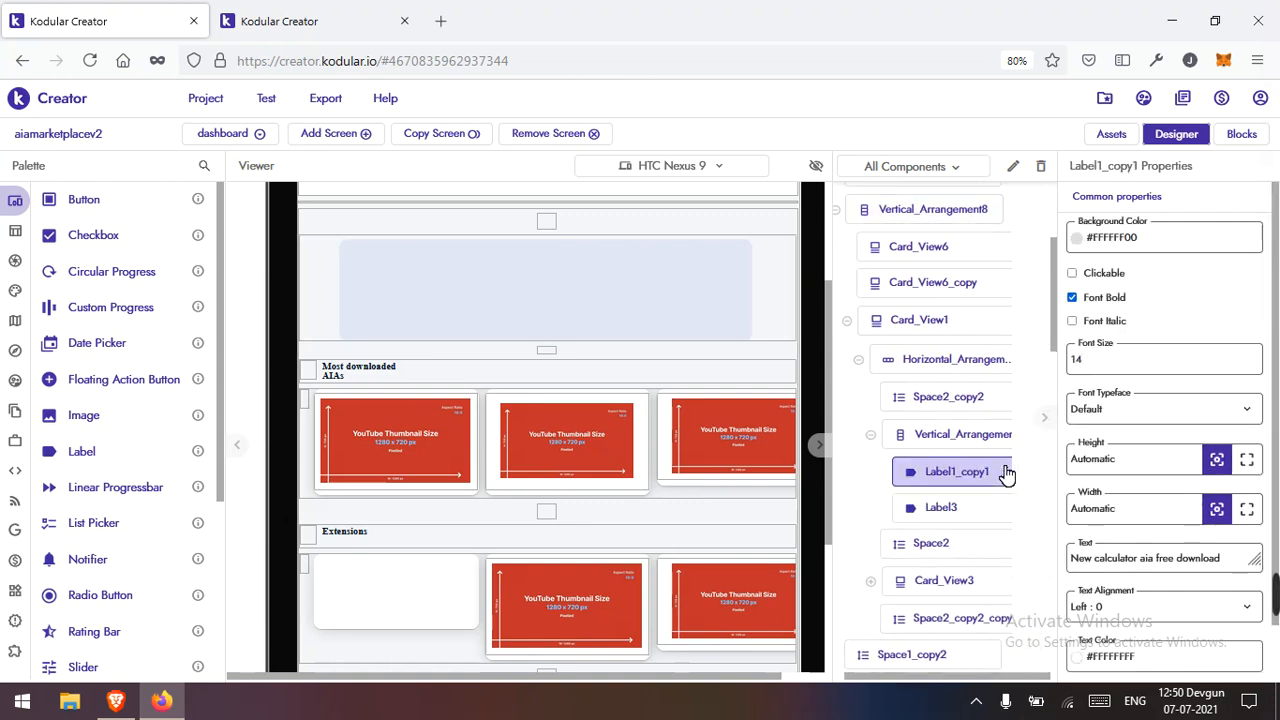
Step: Paste the copied label into the empty first card of the Extensions row
{"action": "left_click", "coordinate": [847, 322]}
{"action": "scroll", "coordinate": [860, 340], "scroll_direction": "up", "scroll_amount": 2}
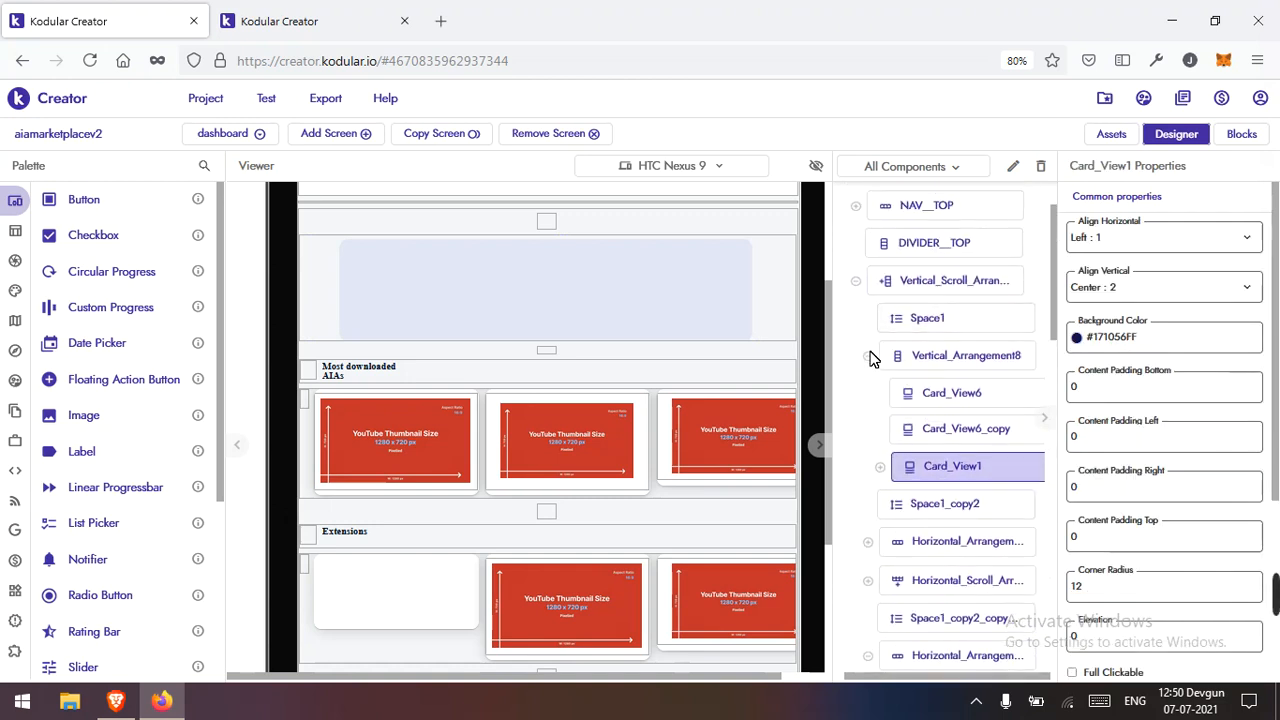
{"action": "left_click", "coordinate": [872, 353]}
{"action": "scroll", "coordinate": [408, 517], "scroll_direction": "down", "scroll_amount": 2}
{"action": "left_click", "coordinate": [362, 403]}
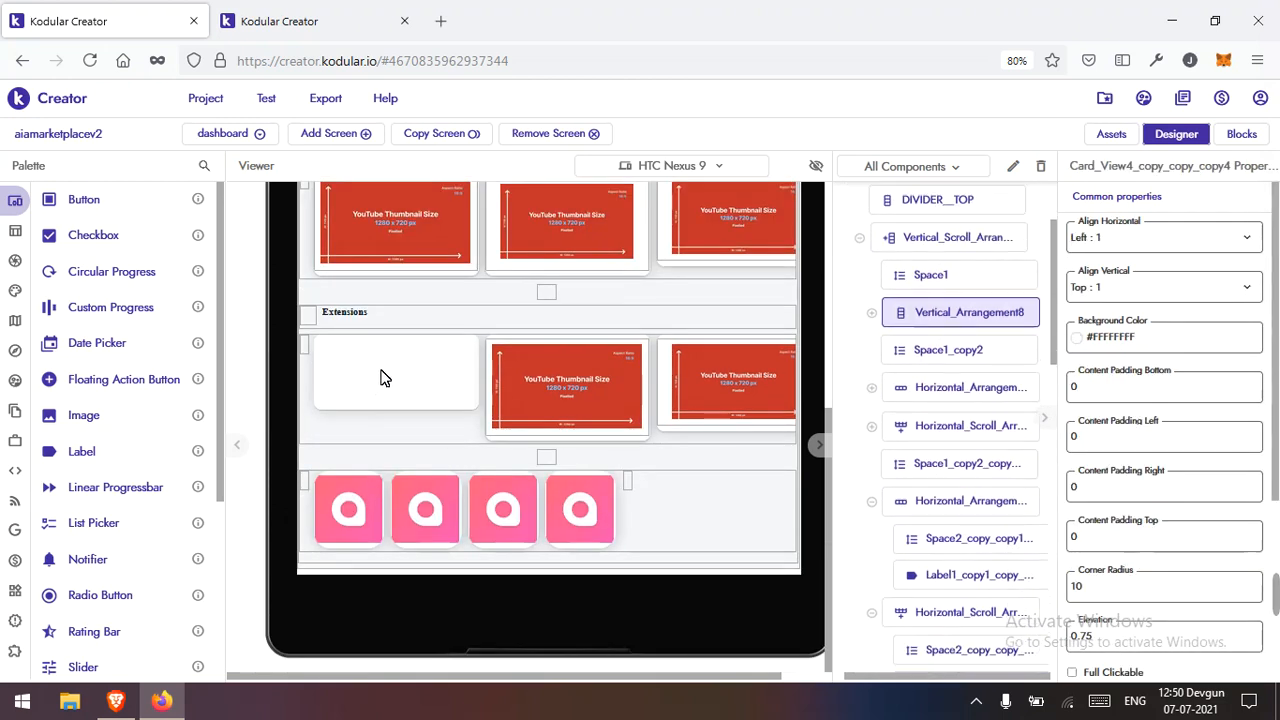
{"action": "right_click", "coordinate": [383, 382]}
{"action": "left_click", "coordinate": [441, 487]}
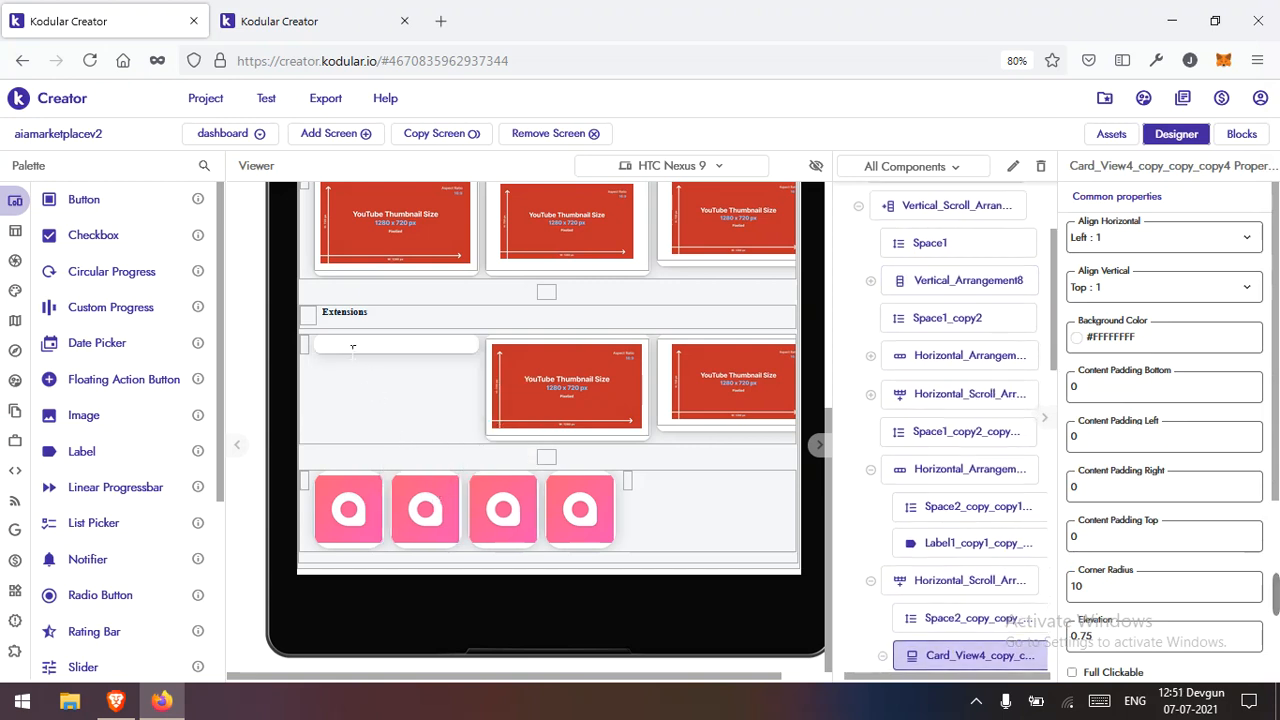
Step: Set the pasted label's text color to the project color #051528FE and save the project
{"action": "left_click", "coordinate": [1135, 657]}
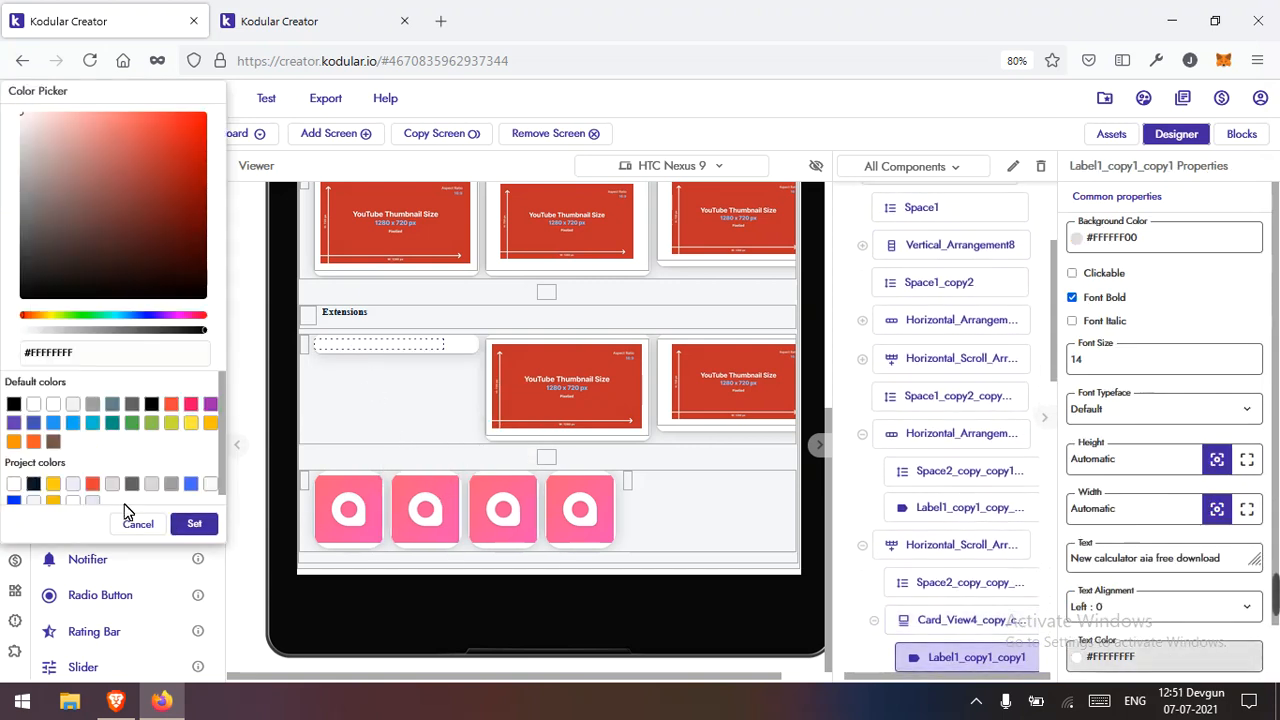
{"action": "left_click", "coordinate": [33, 484]}
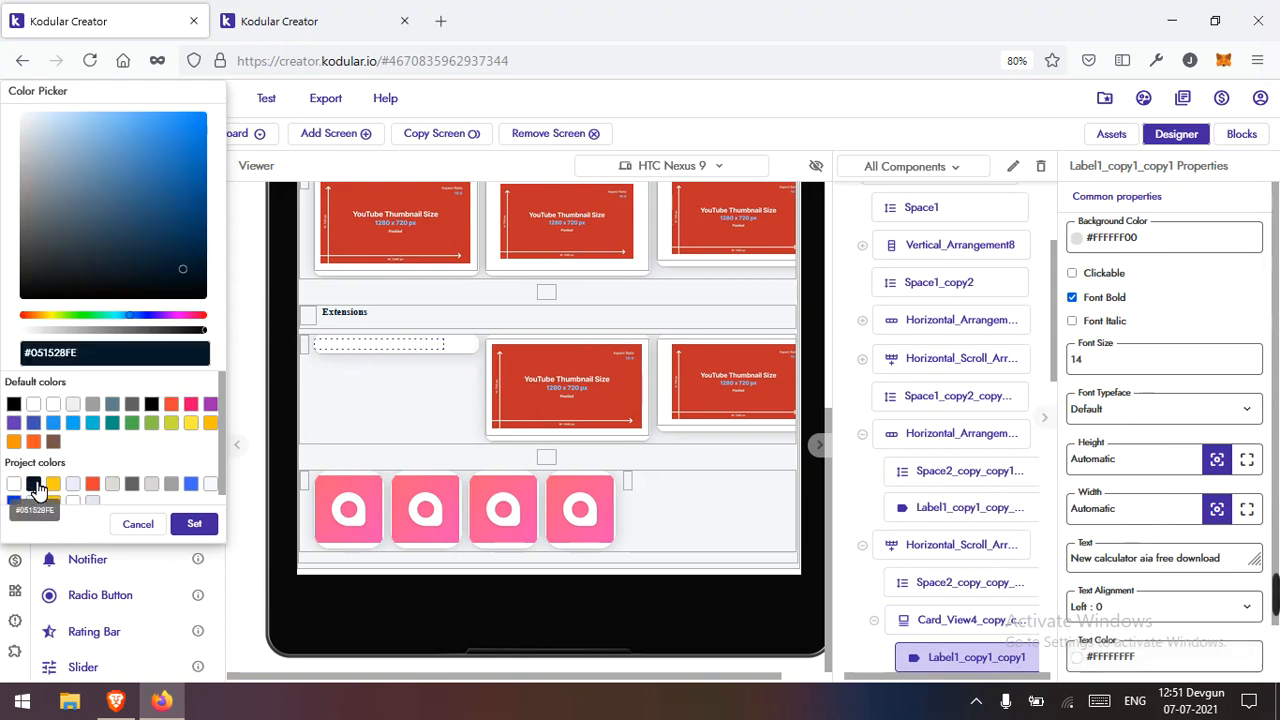
{"action": "left_click", "coordinate": [196, 525]}
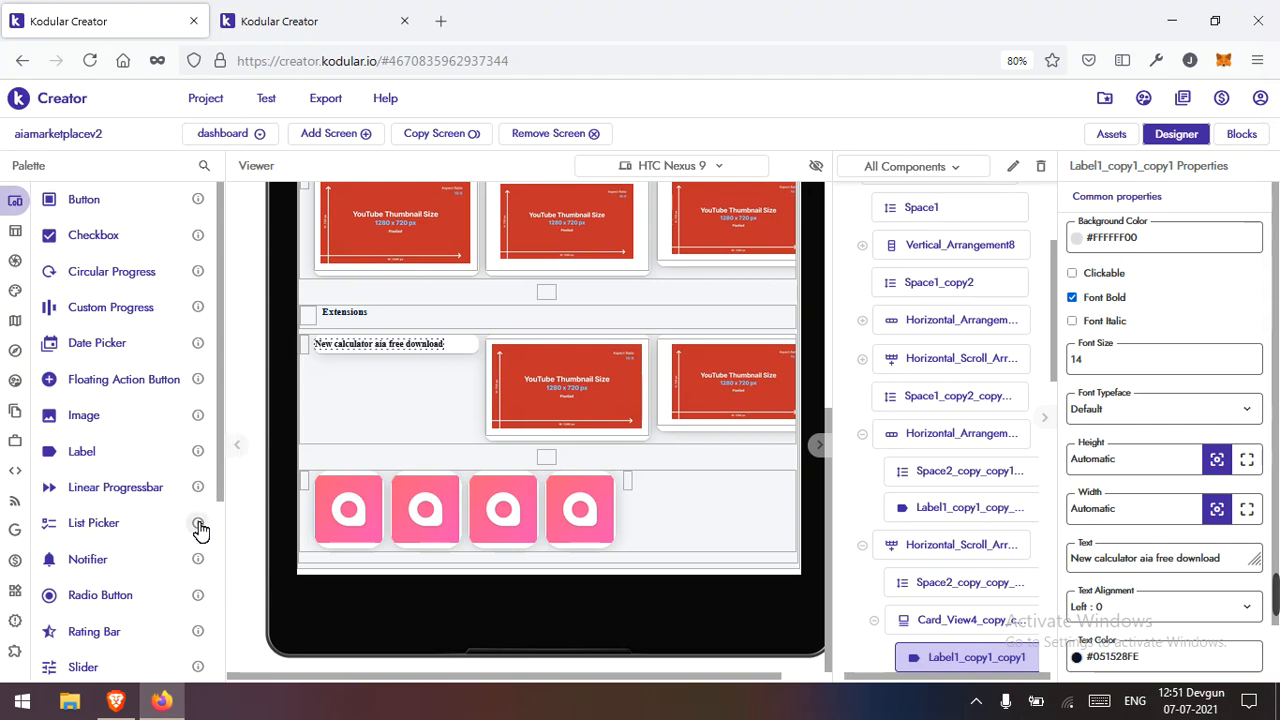
{"action": "left_click", "coordinate": [205, 95]}
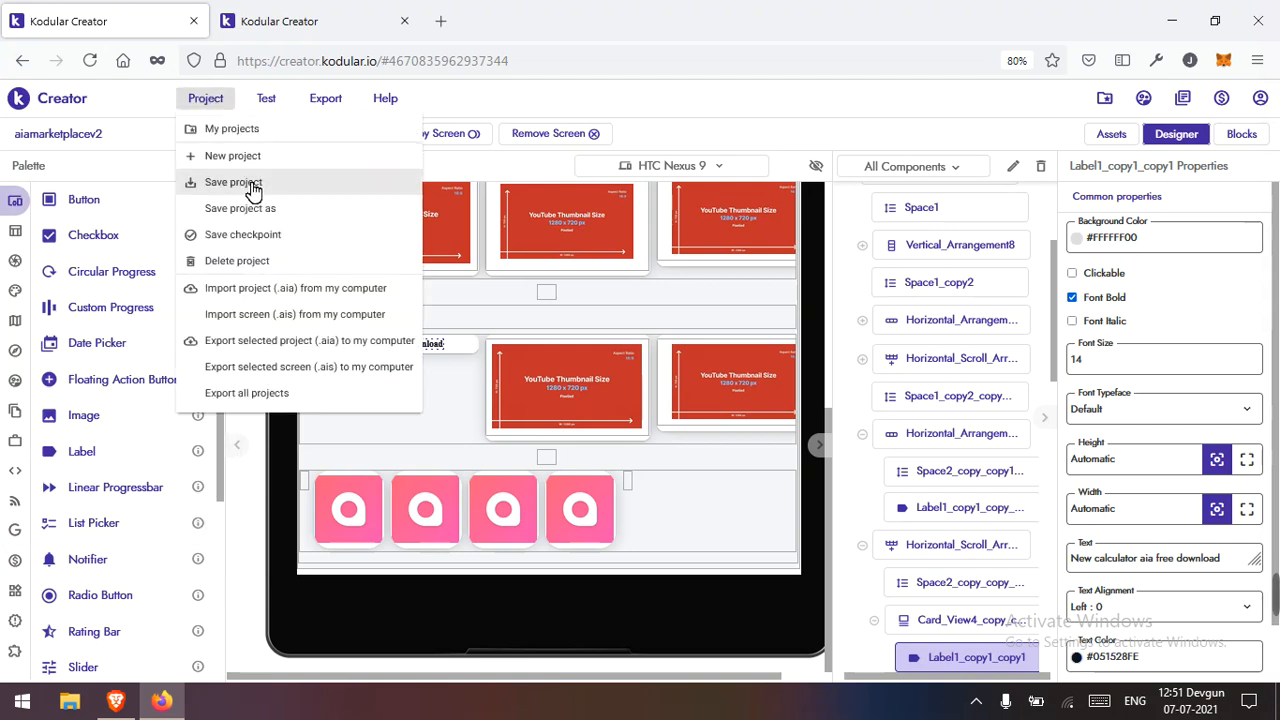
{"action": "left_click", "coordinate": [250, 184]}
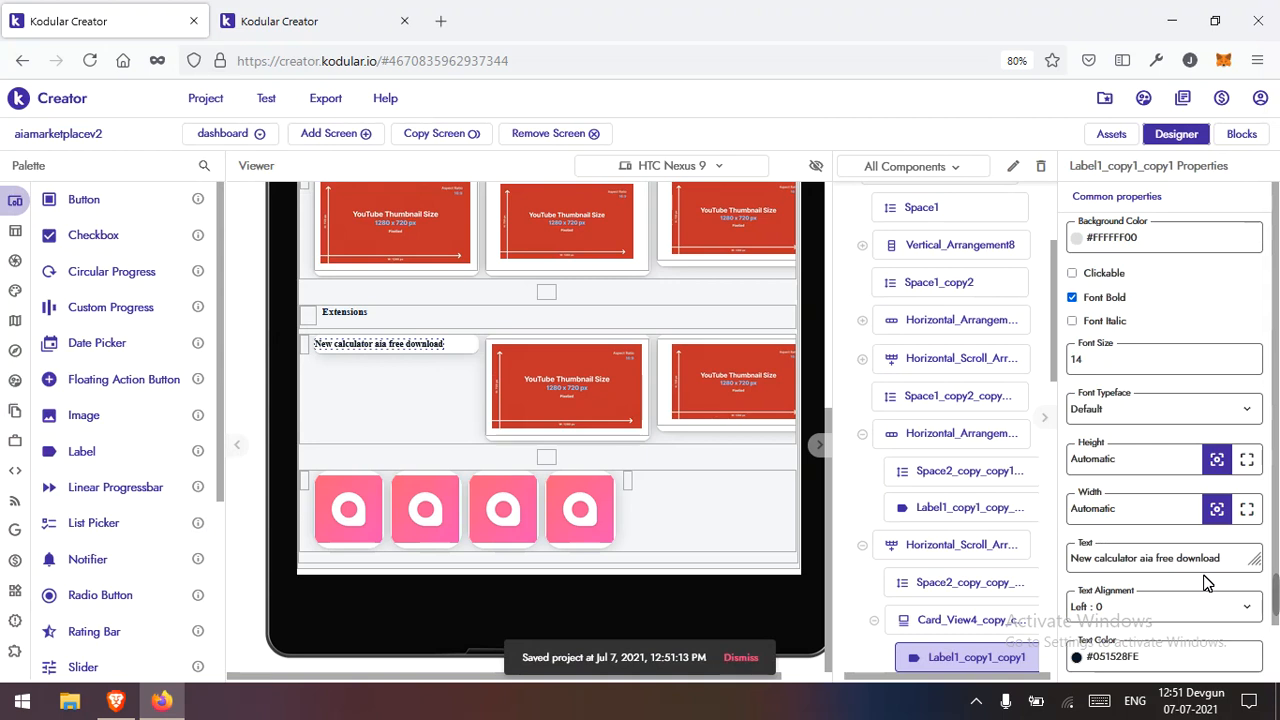
Step: Turn off bold for the "New calculator aia free download" label in the Extensions card and save the project
{"action": "mouse_move", "coordinate": [1262, 600]}
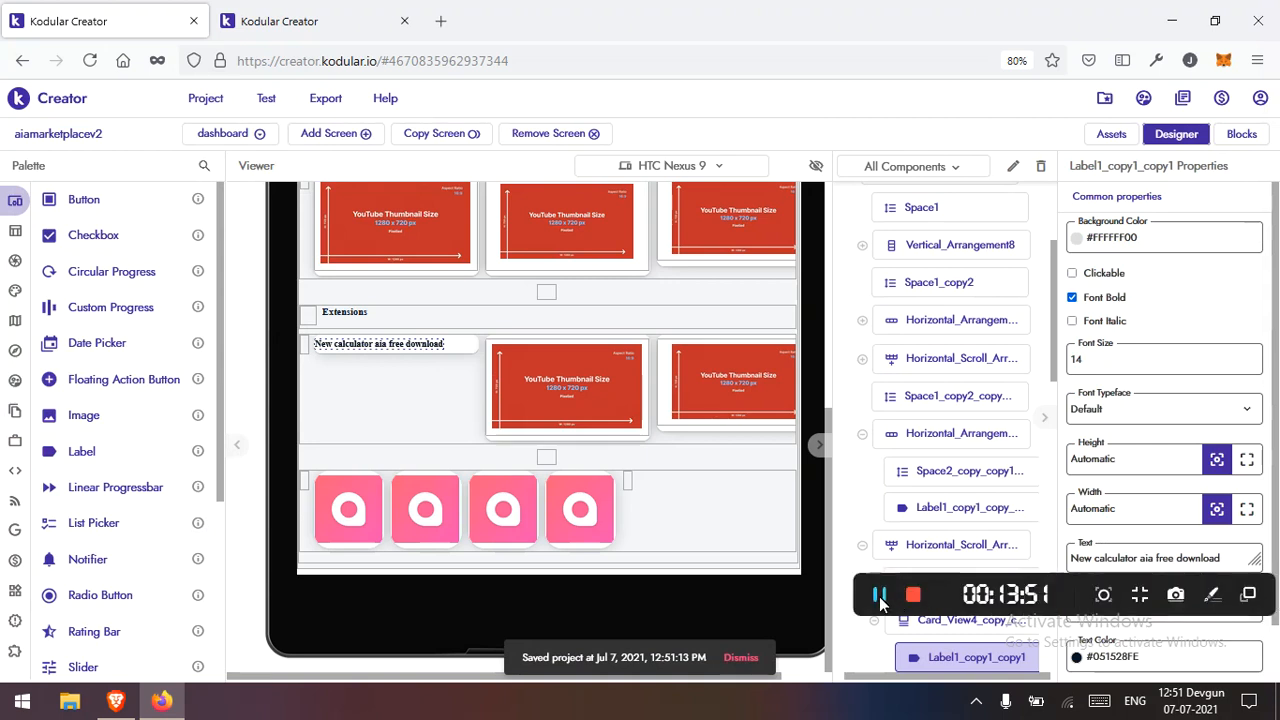
{"action": "left_click", "coordinate": [1102, 300]}
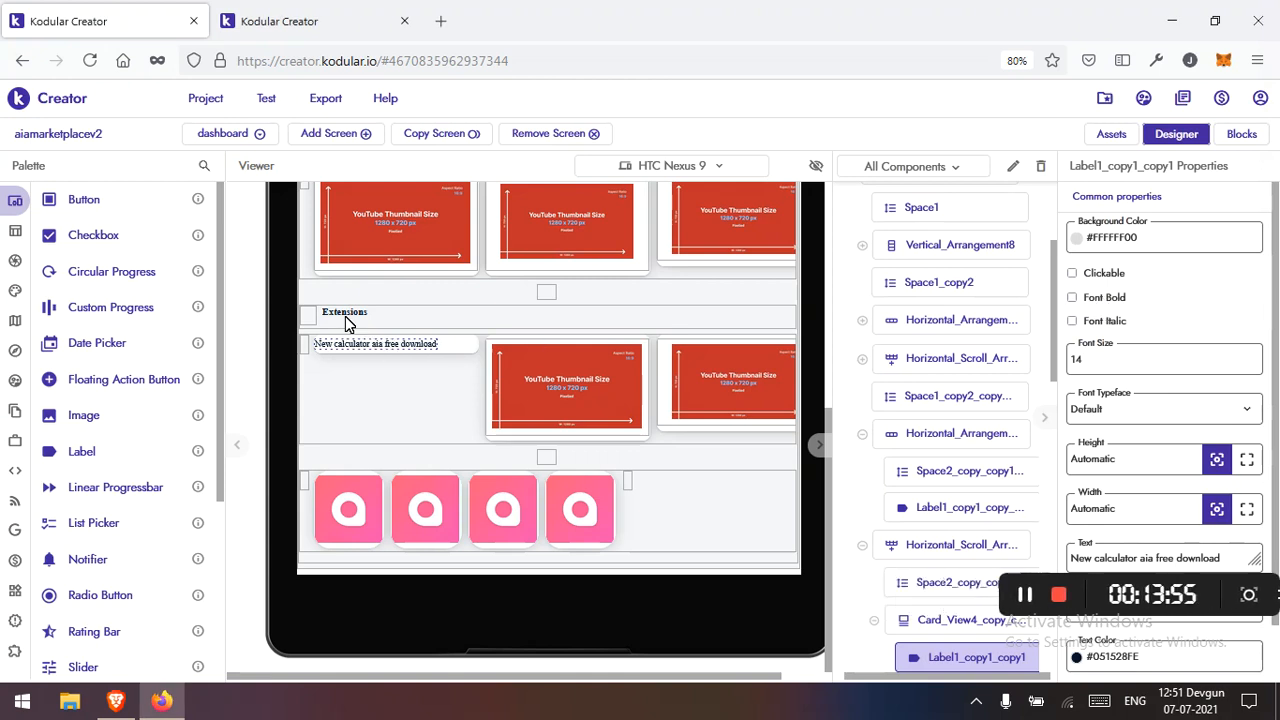
{"action": "left_click", "coordinate": [205, 98]}
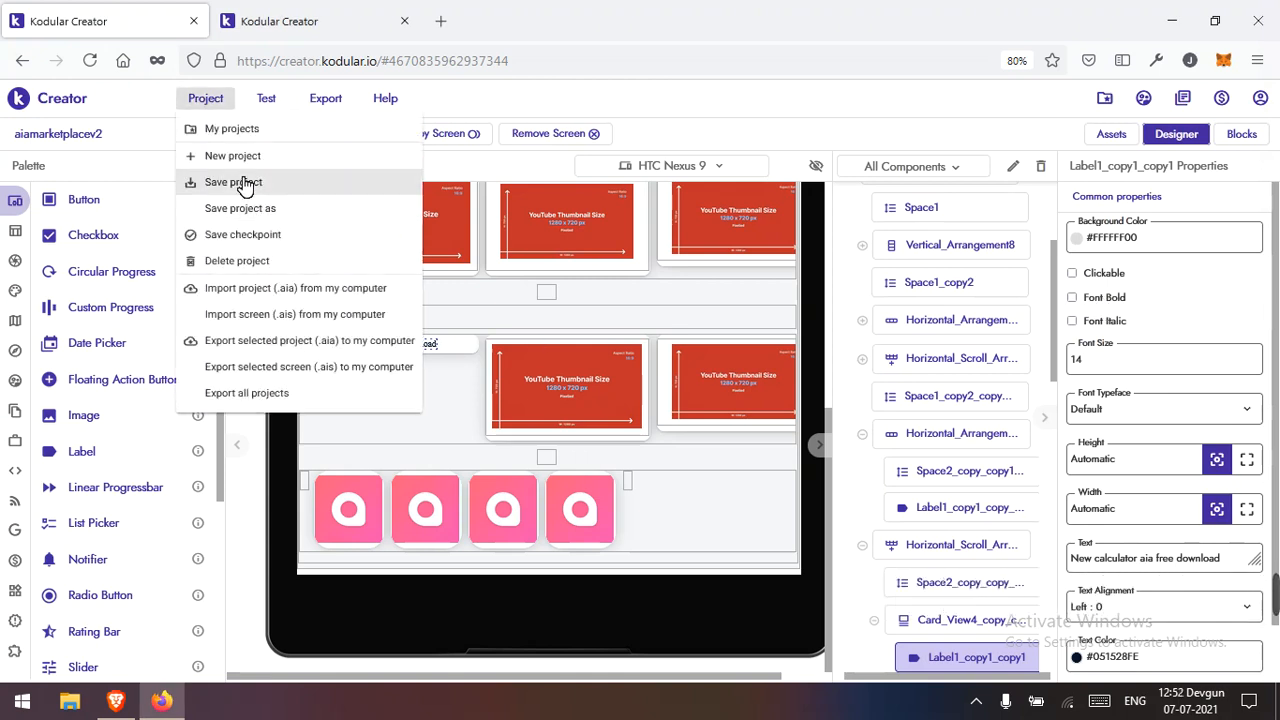
{"action": "left_click", "coordinate": [243, 180]}
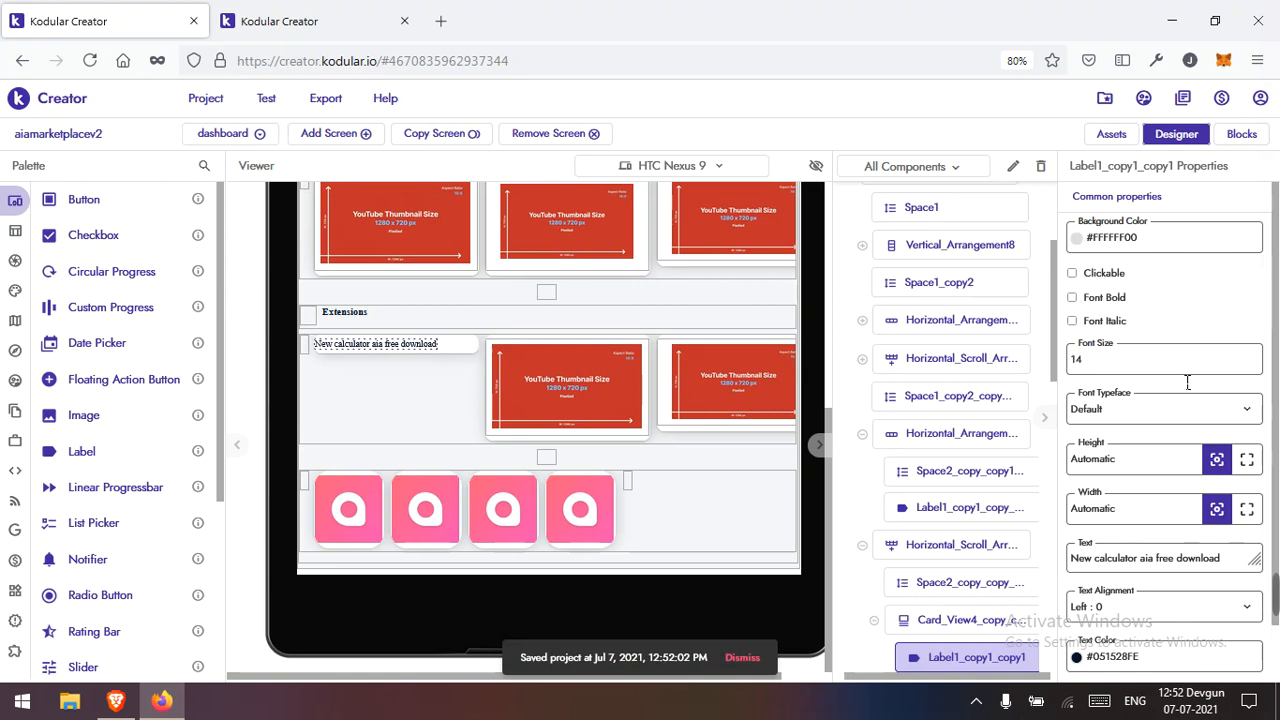
Step: Set the first Extensions card's bottom, left, right and top content padding to 10 each
{"action": "left_click", "coordinate": [473, 352]}
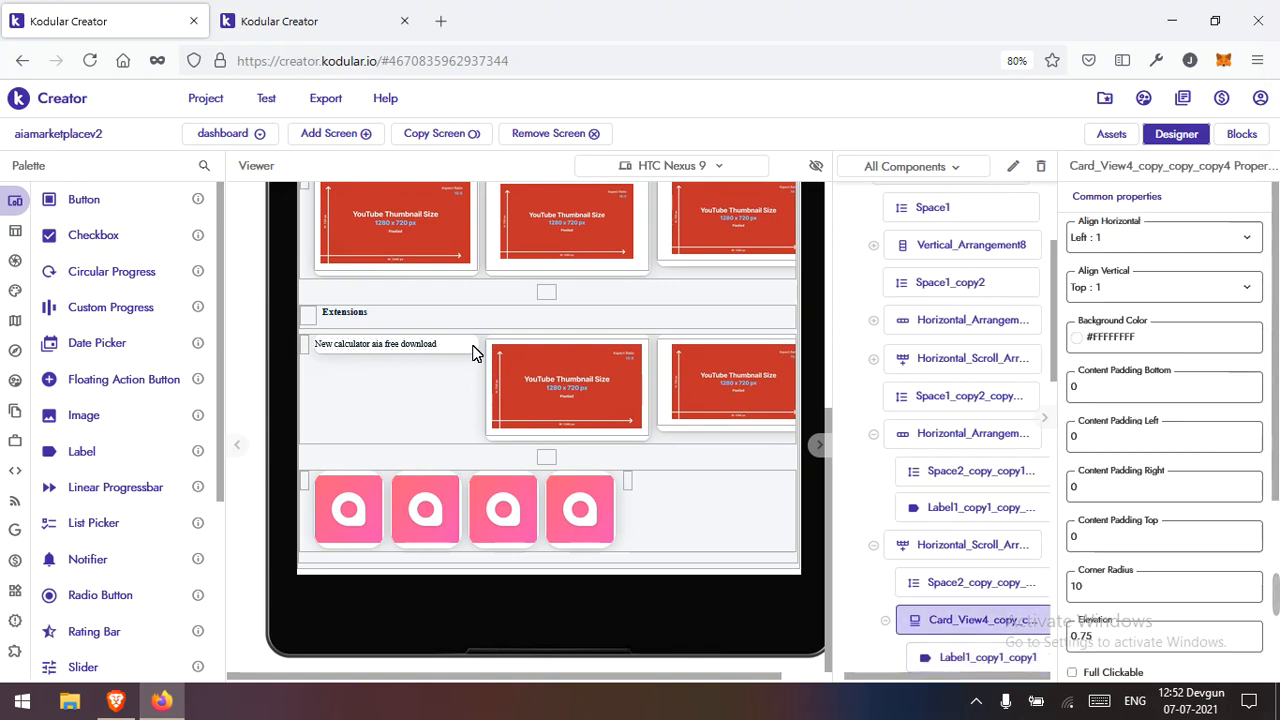
{"action": "scroll", "coordinate": [1185, 585], "scroll_direction": "down", "scroll_amount": 3}
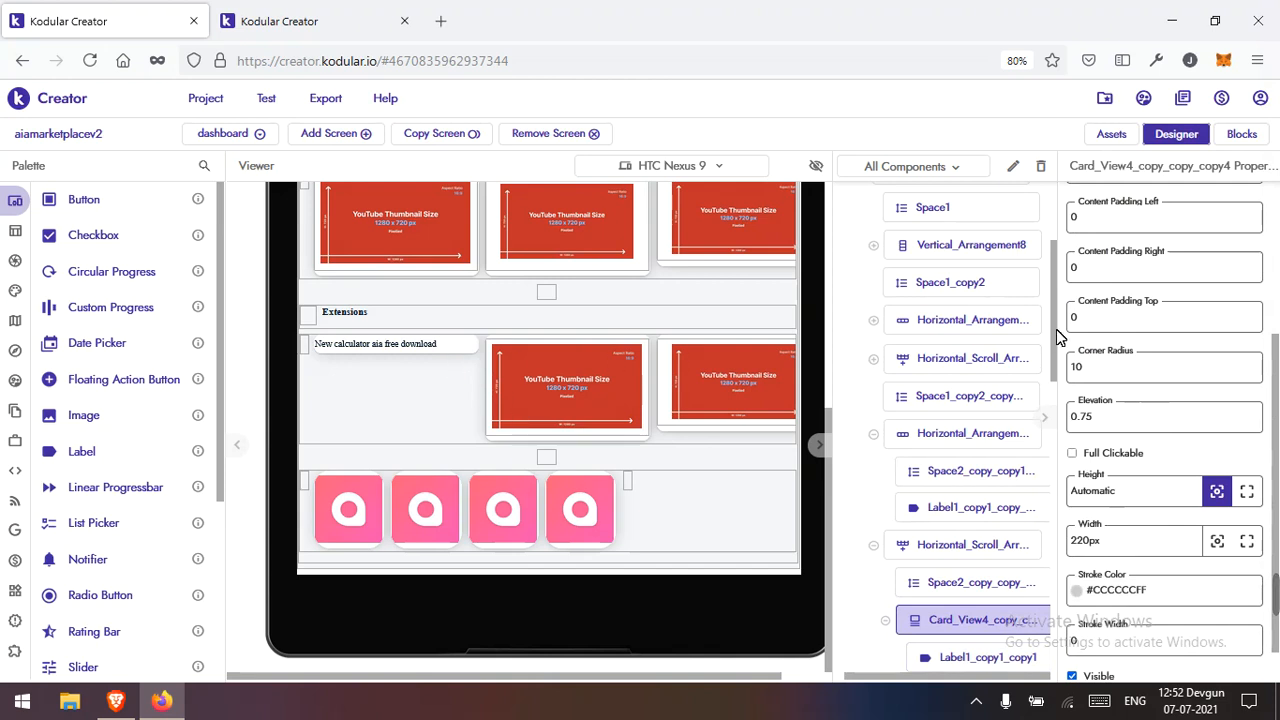
{"action": "scroll", "coordinate": [1130, 380], "scroll_direction": "up", "scroll_amount": 3}
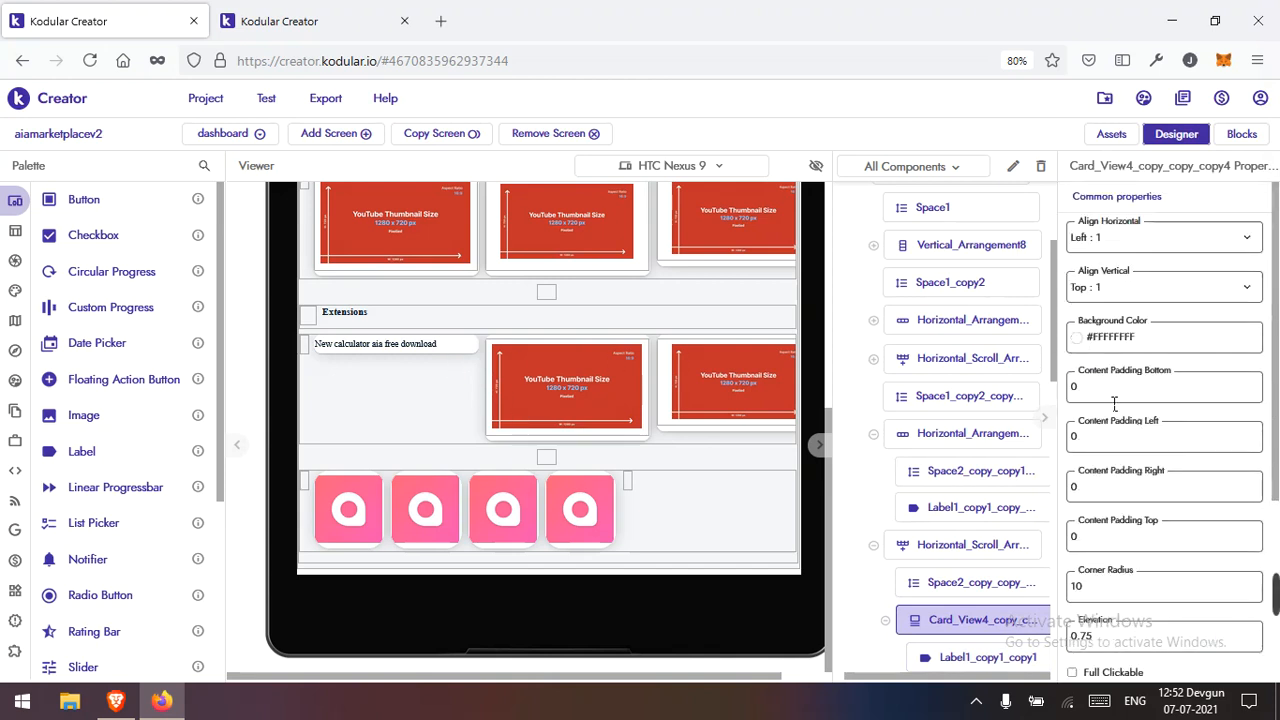
{"action": "left_click", "coordinate": [1114, 400]}
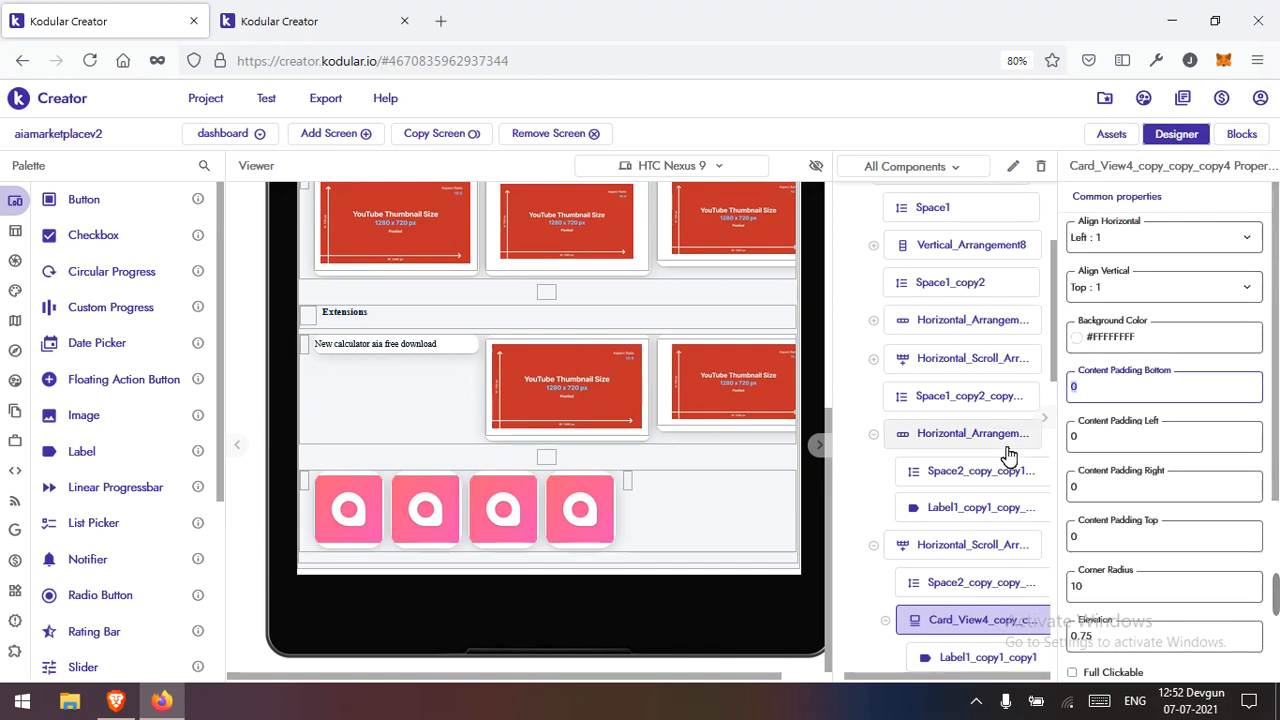
{"action": "key", "text": "ctrl+a"}
{"action": "type", "text": "10"}
{"action": "key", "text": "Tab"}
{"action": "type", "text": "10"}
{"action": "key", "text": "Tab"}
{"action": "type", "text": "10"}
{"action": "key", "text": "Tab"}
{"action": "type", "text": "01"}
{"action": "key", "text": "Tab"}
{"action": "key", "text": "shift+Tab"}
{"action": "type", "text": "10"}
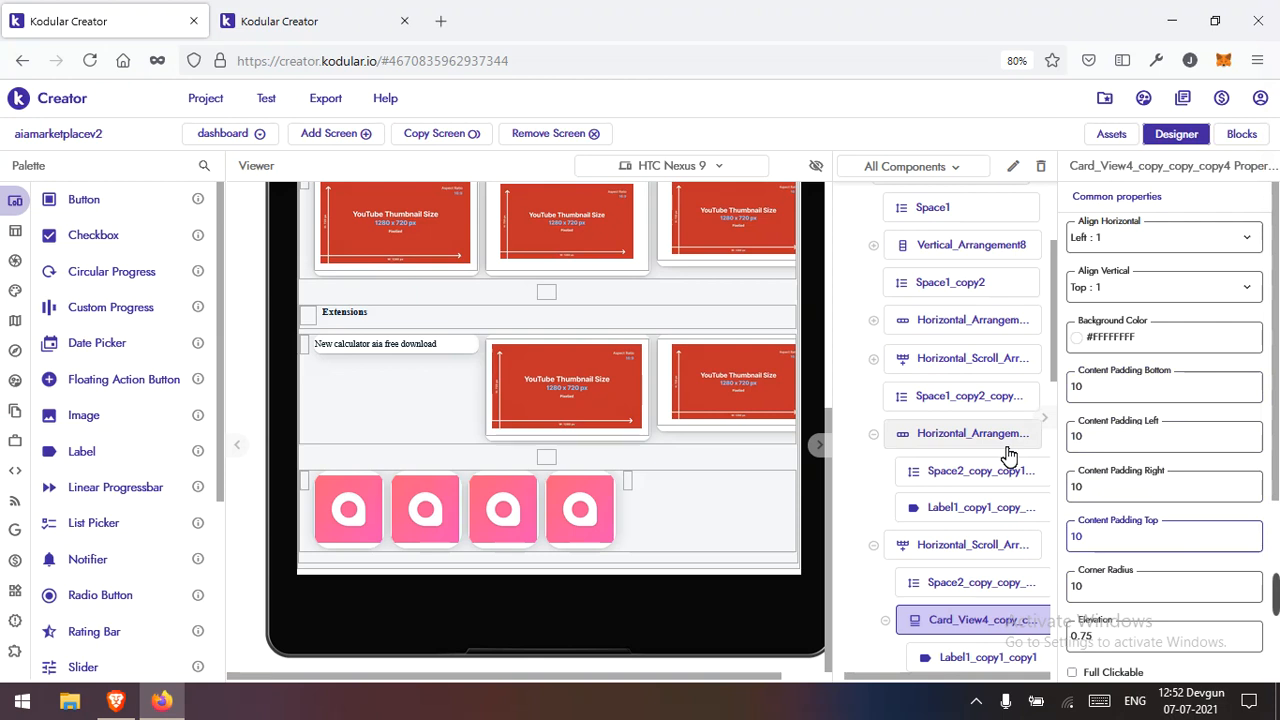
{"action": "left_click", "coordinate": [1100, 450]}
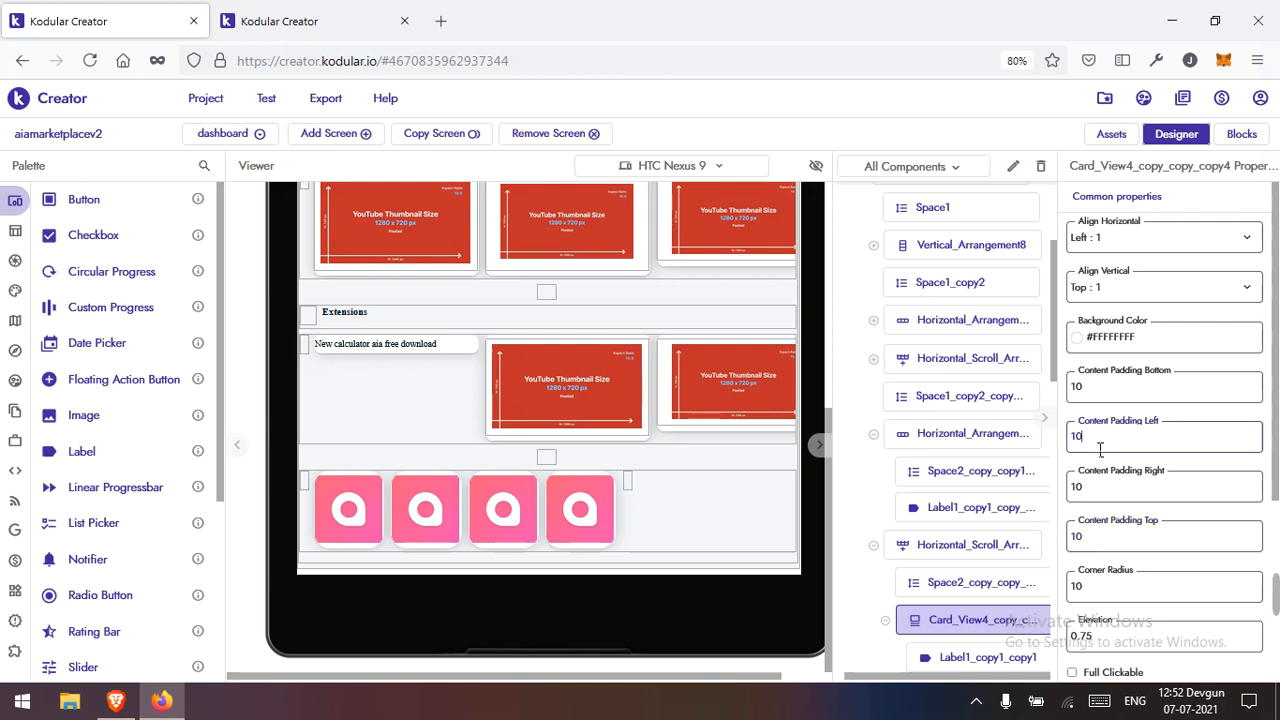
Step: Set the first Extensions card's left and right content padding to 18 each and save the project
{"action": "double_click", "coordinate": [1089, 450]}
{"action": "type", "text": "18"}
{"action": "key", "text": "Tab"}
{"action": "type", "text": "18"}
{"action": "key", "text": "Tab"}
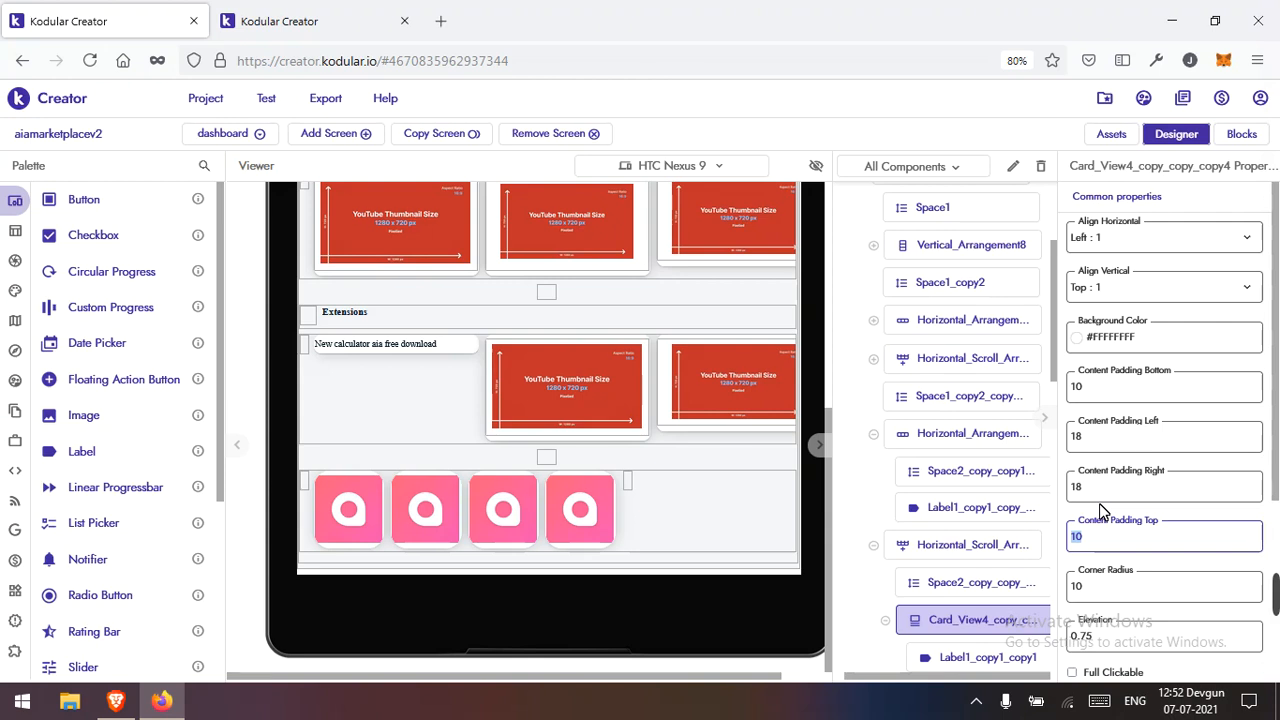
{"action": "left_click", "coordinate": [232, 100]}
{"action": "left_click", "coordinate": [240, 182]}
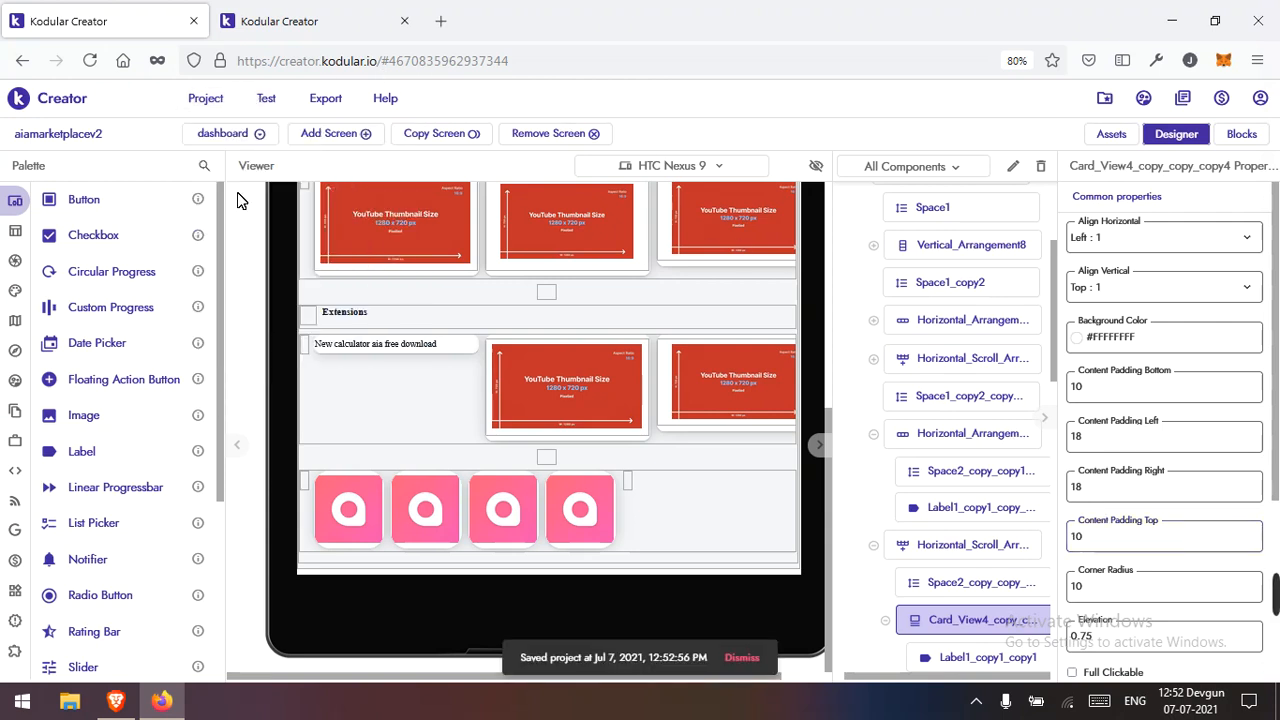
{"action": "mouse_move", "coordinate": [1272, 596]}
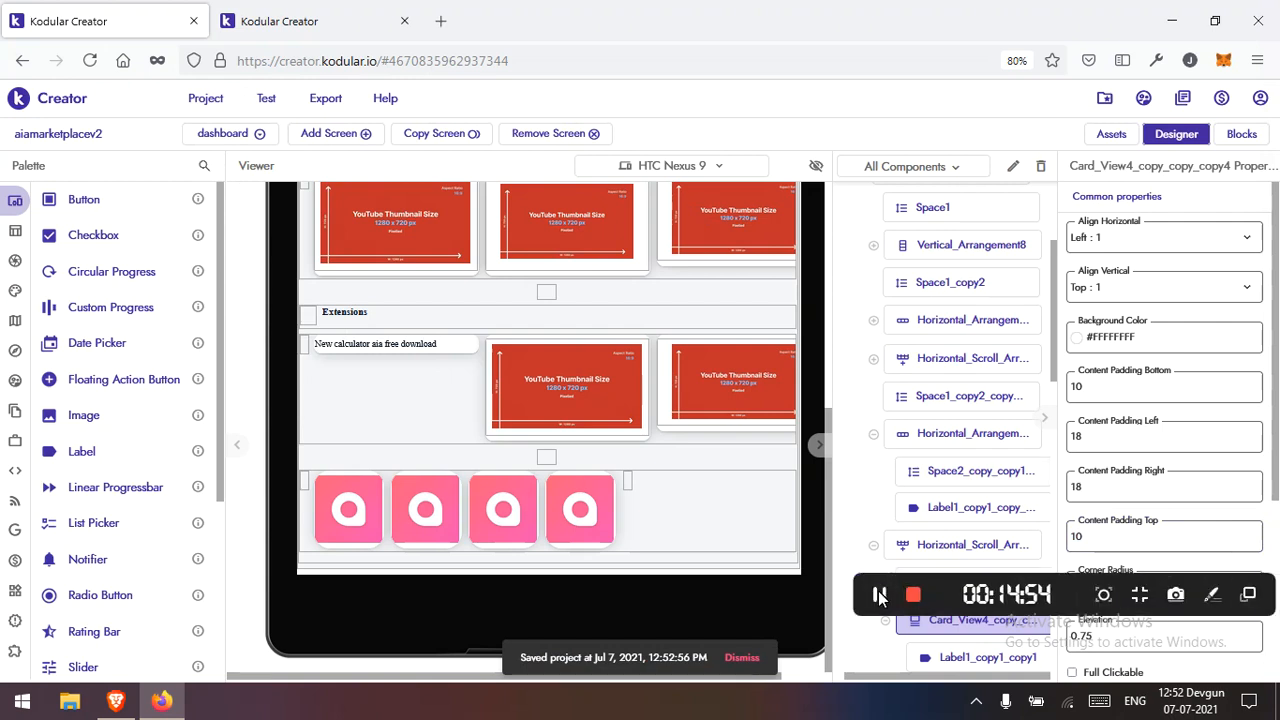
{"action": "left_click", "coordinate": [876, 592]}
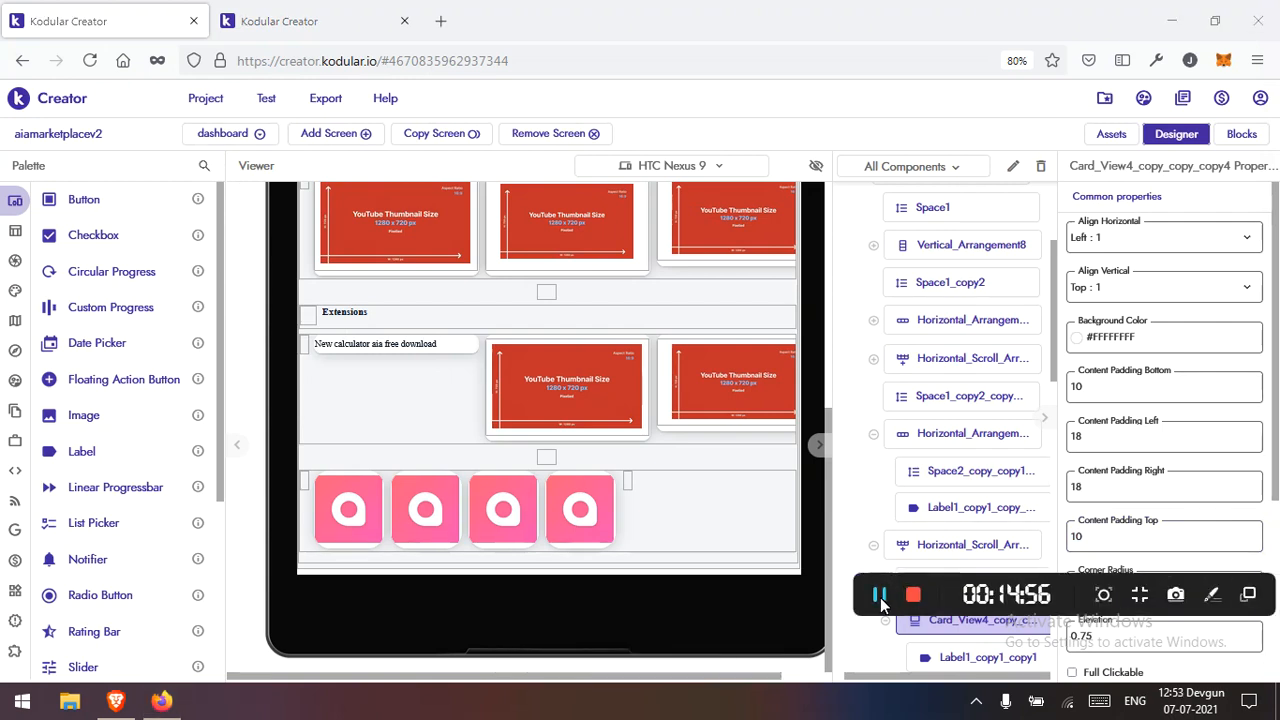
Step: Make the first Extensions card fully clickable, set its elevation to 1, and save the project
{"action": "left_click", "coordinate": [464, 348]}
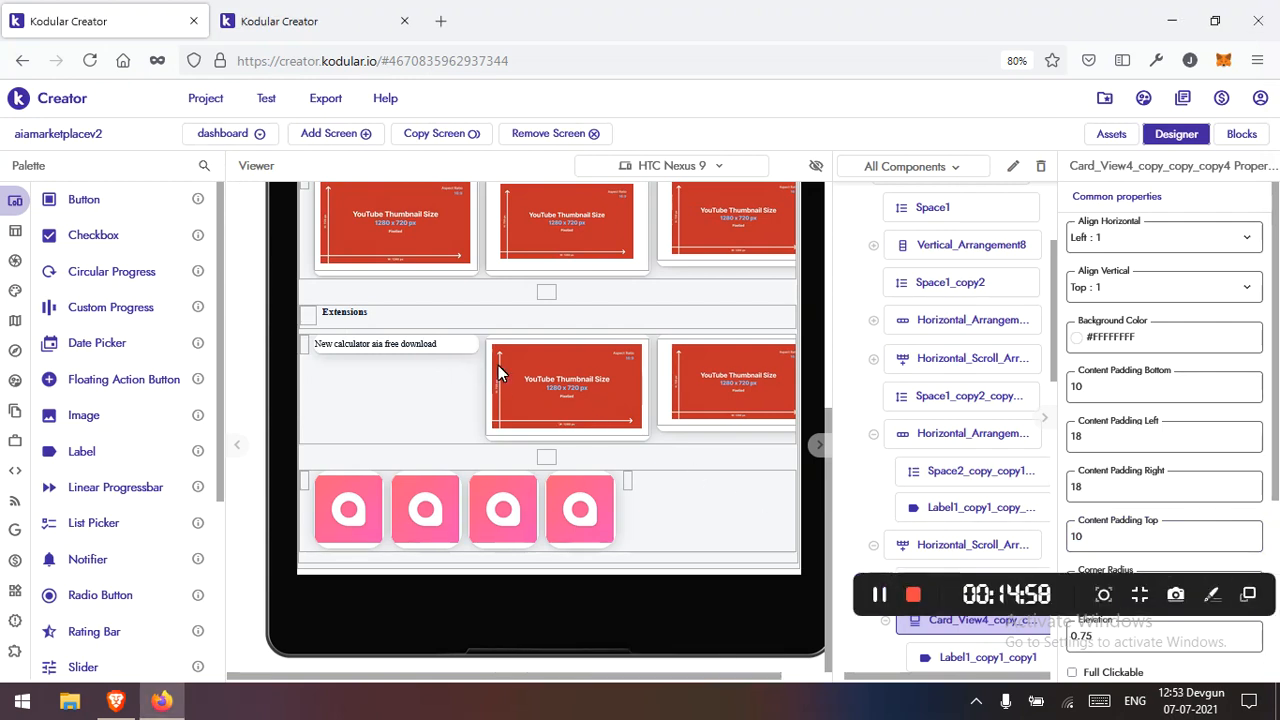
{"action": "scroll", "coordinate": [1095, 478], "scroll_direction": "down", "scroll_amount": 4}
{"action": "left_click", "coordinate": [1095, 454]}
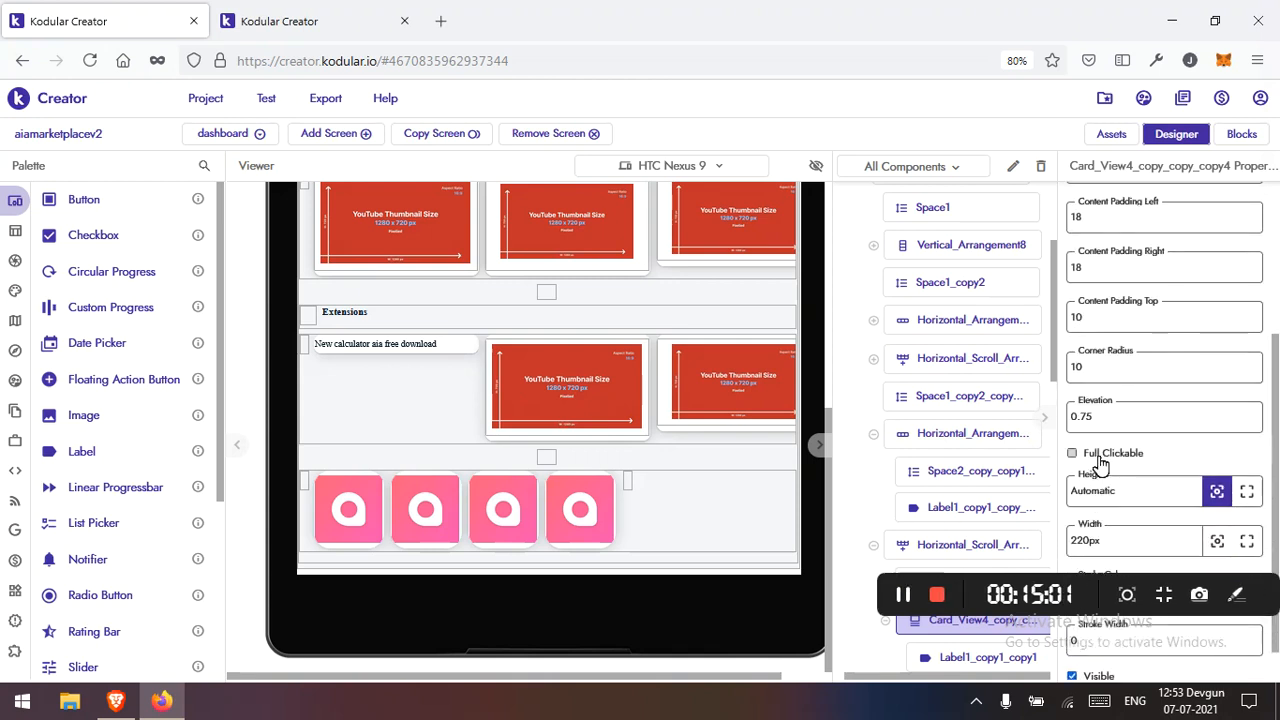
{"action": "double_click", "coordinate": [1112, 420]}
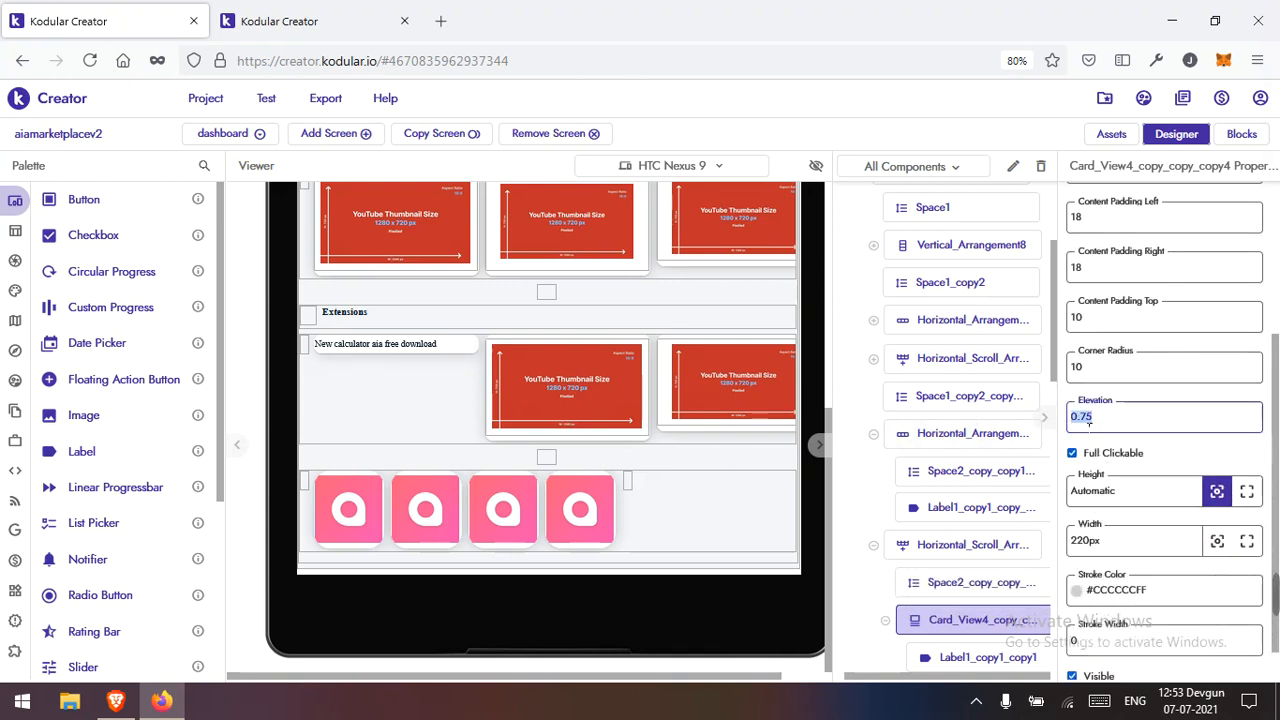
{"action": "key", "text": "BackSpace"}
{"action": "type", "text": "1"}
{"action": "left_click", "coordinate": [447, 402]}
{"action": "left_click", "coordinate": [205, 100]}
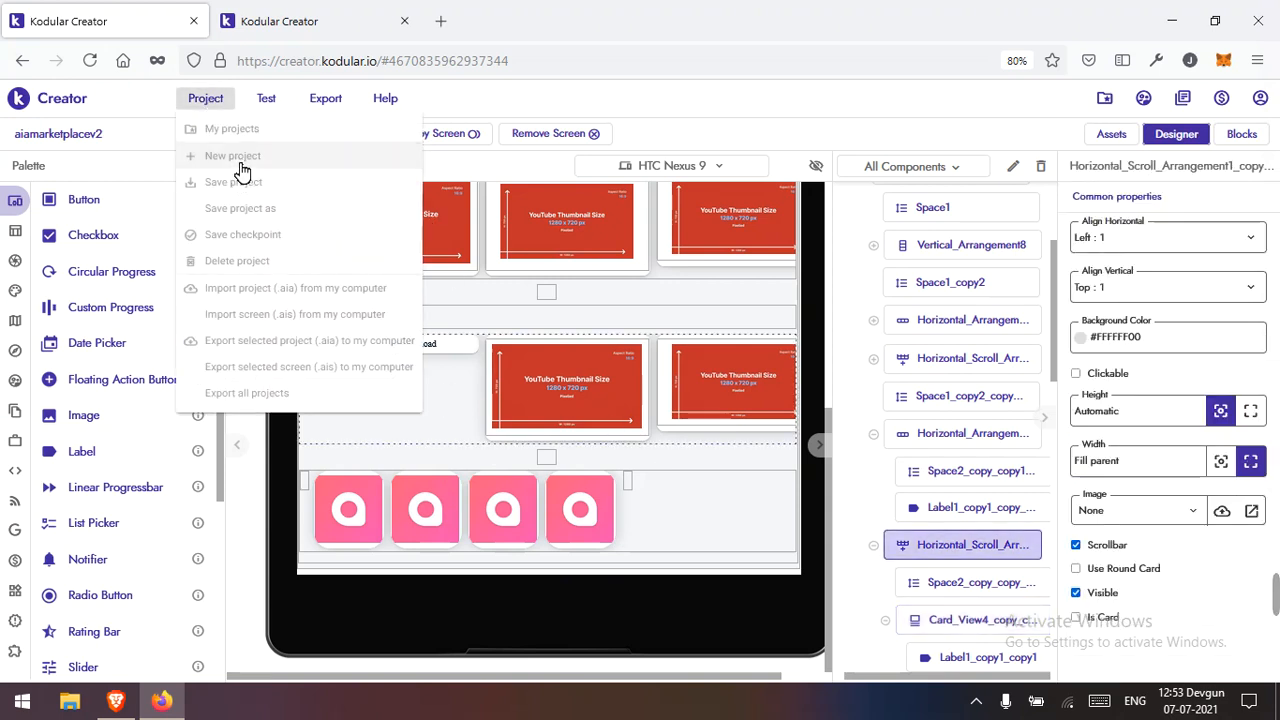
{"action": "left_click", "coordinate": [229, 178]}
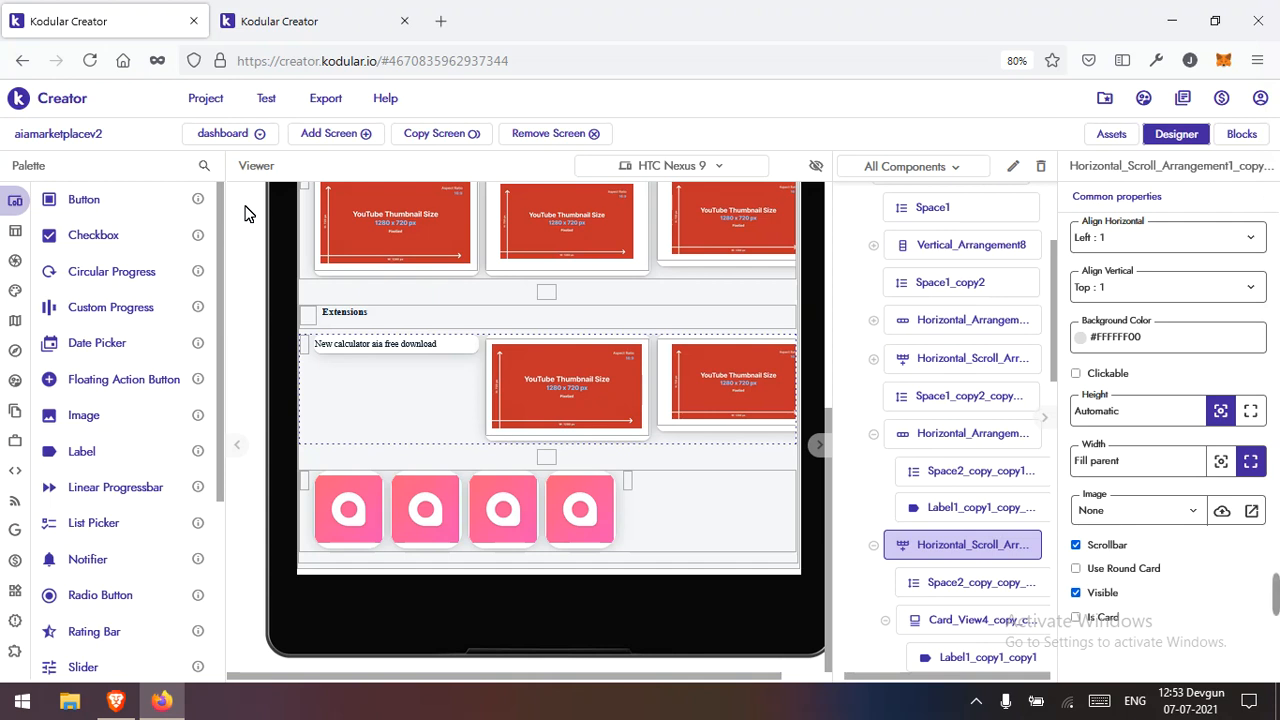
Step: Delete the vertical arrangement holding the thumbnail image inside the second Extensions card
{"action": "left_click", "coordinate": [493, 433]}
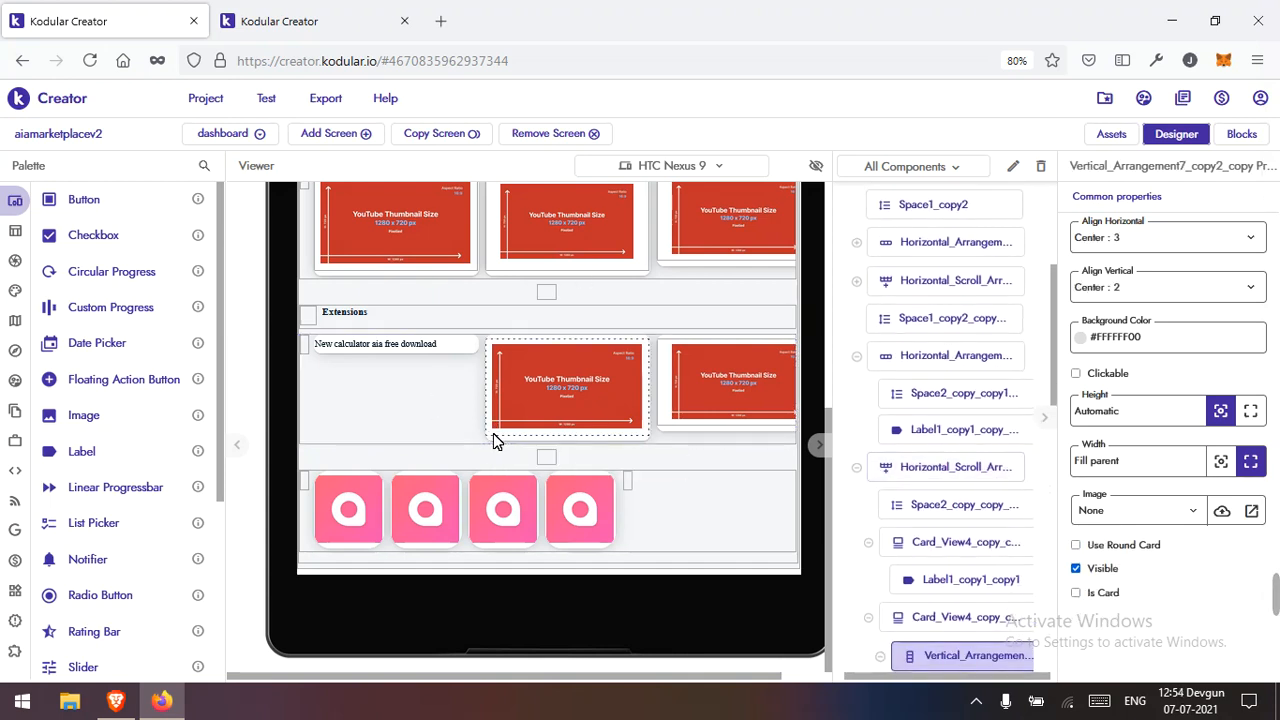
{"action": "left_click", "coordinate": [1040, 166]}
{"action": "left_click", "coordinate": [762, 450]}
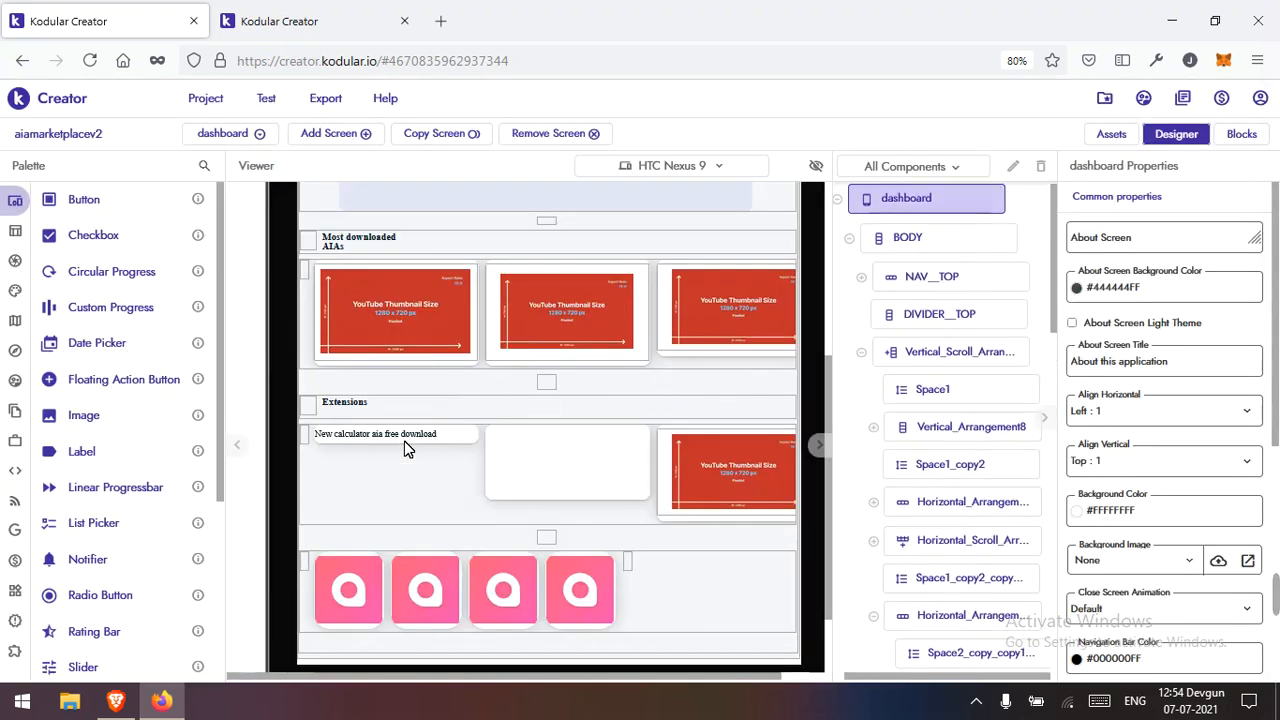
{"action": "left_click", "coordinate": [400, 440]}
{"action": "right_click", "coordinate": [397, 442]}
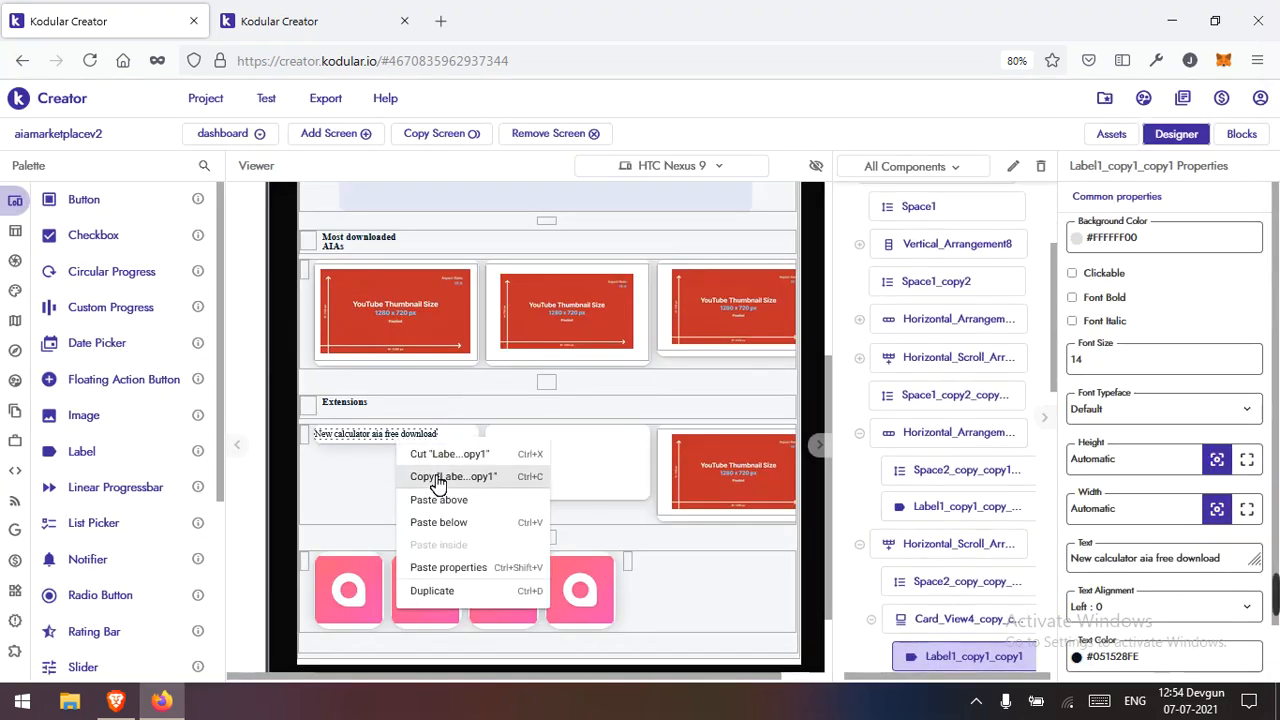
{"action": "left_click", "coordinate": [437, 480]}
{"action": "left_click", "coordinate": [531, 485]}
{"action": "right_click", "coordinate": [533, 456]}
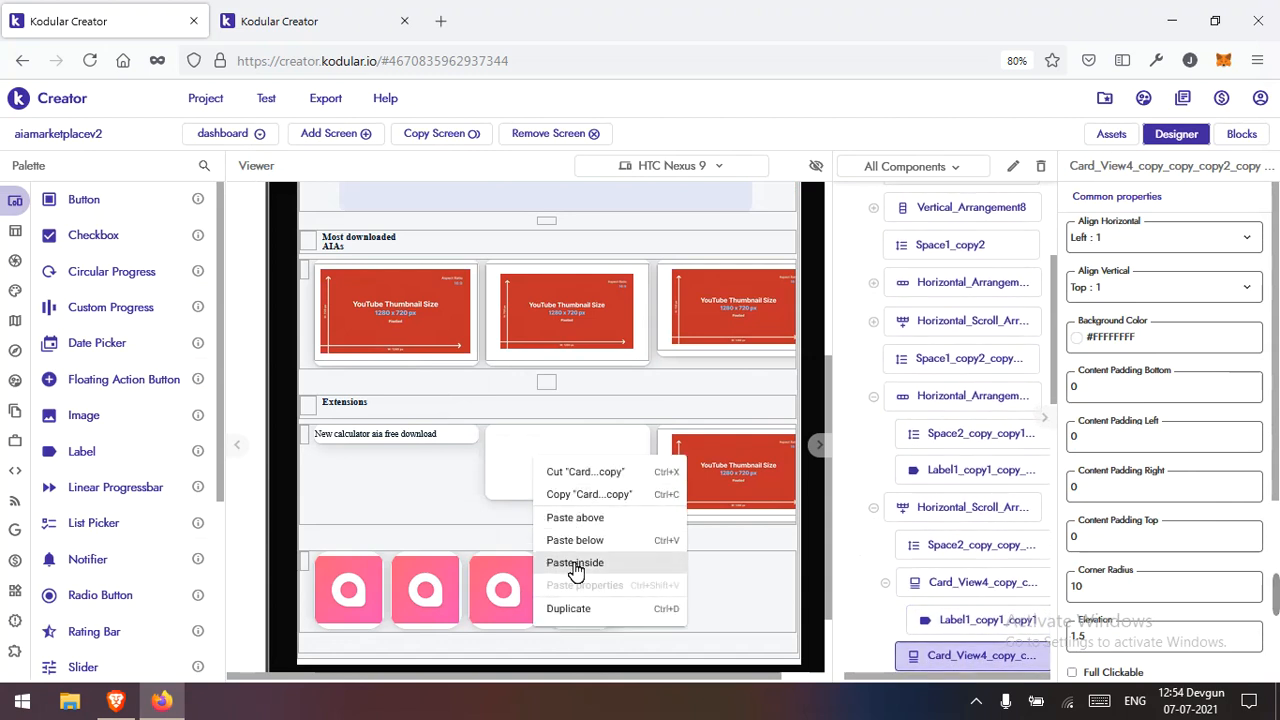
Step: Copy the first Extensions card and paste its properties onto the empty second card
{"action": "right_click", "coordinate": [461, 440]}
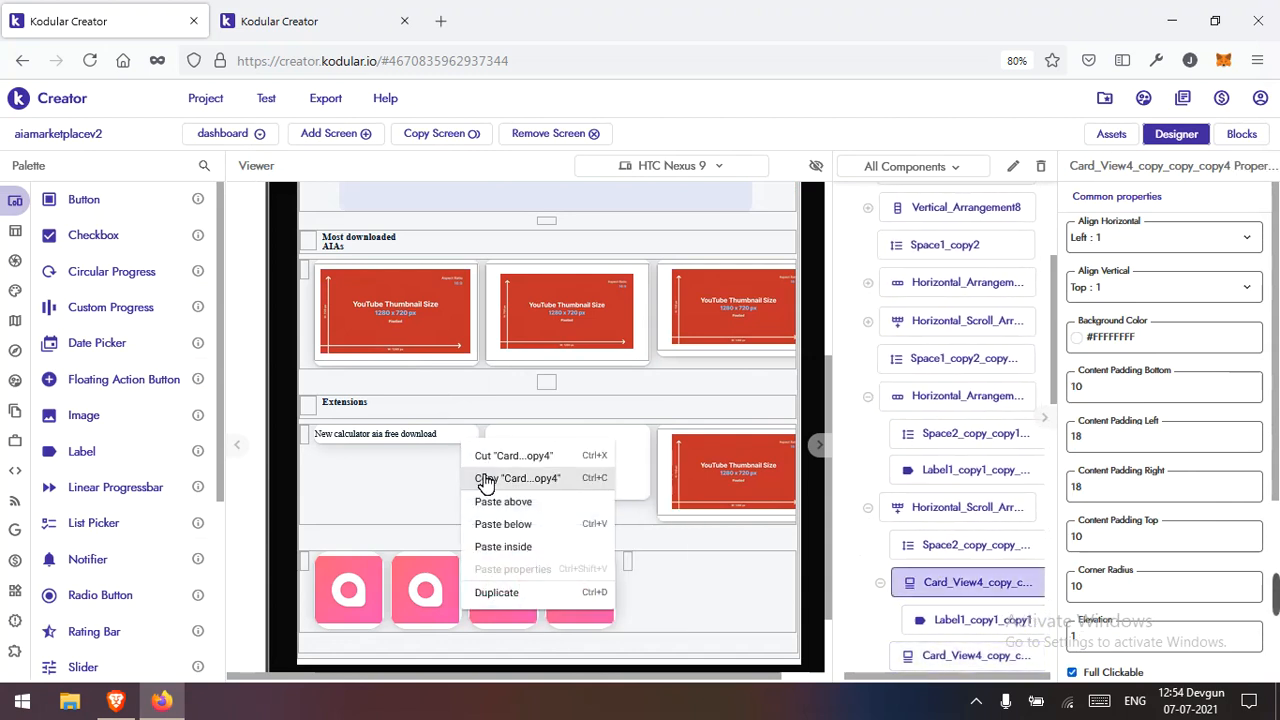
{"action": "left_click", "coordinate": [484, 479]}
{"action": "right_click", "coordinate": [538, 441]}
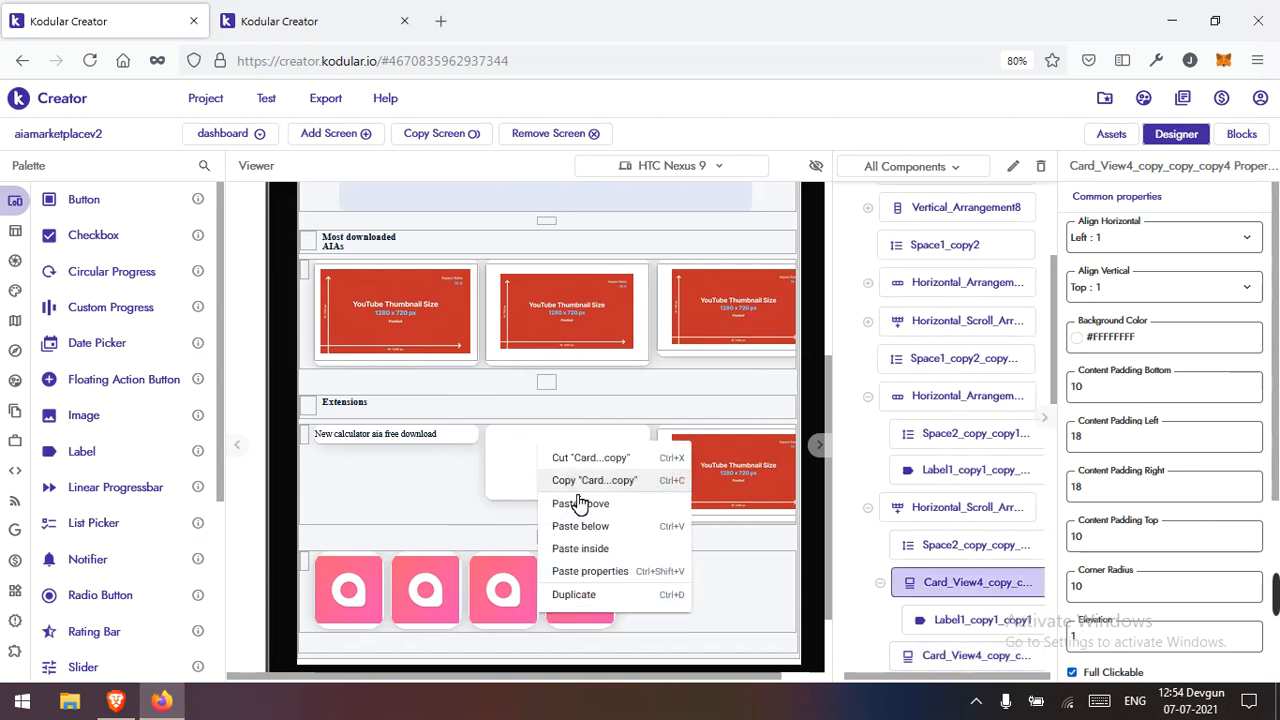
{"action": "left_click", "coordinate": [591, 573]}
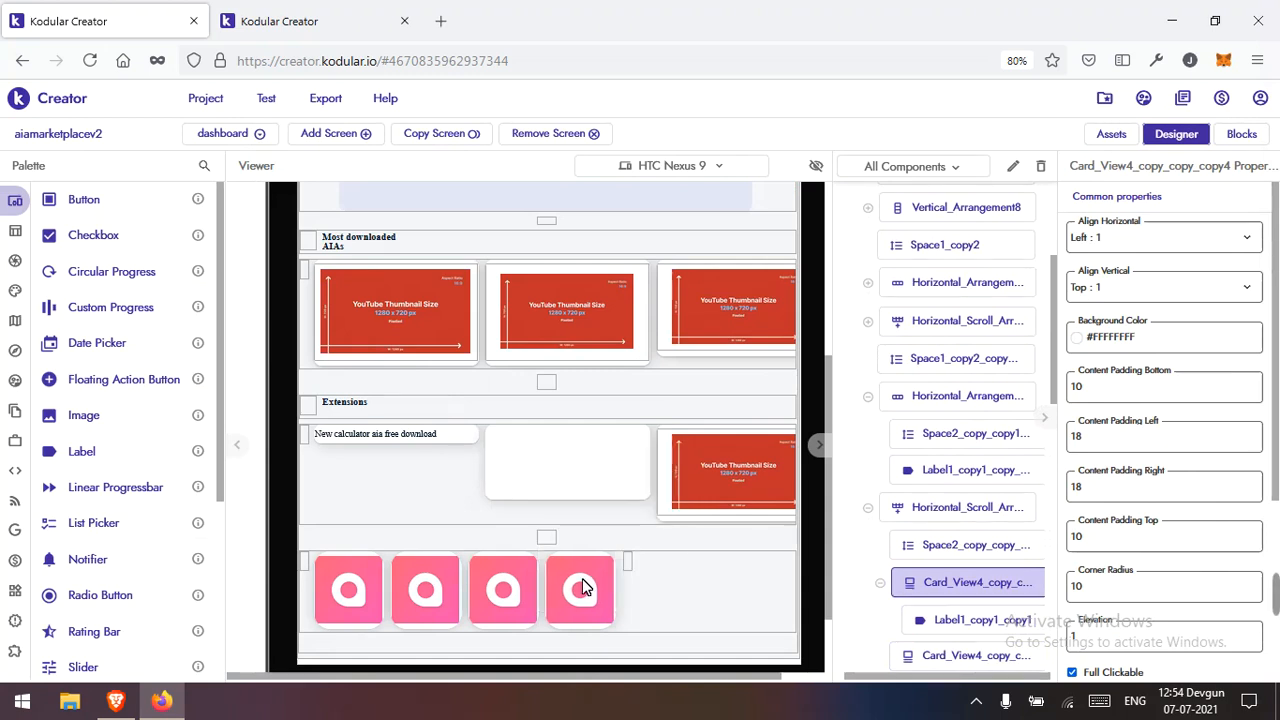
Step: Paste a copy of the "New calculator aia free download" label inside the second Extensions card and save the project
{"action": "right_click", "coordinate": [430, 436]}
{"action": "left_click", "coordinate": [520, 457]}
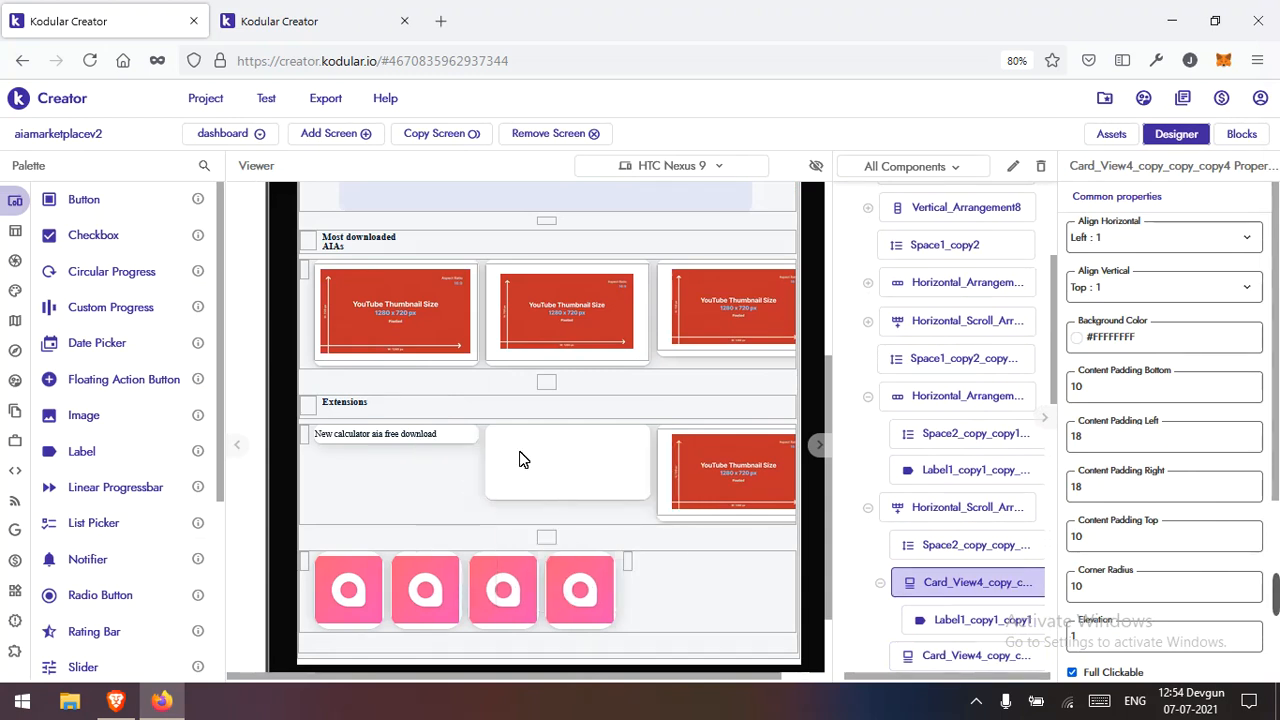
{"action": "right_click", "coordinate": [520, 457]}
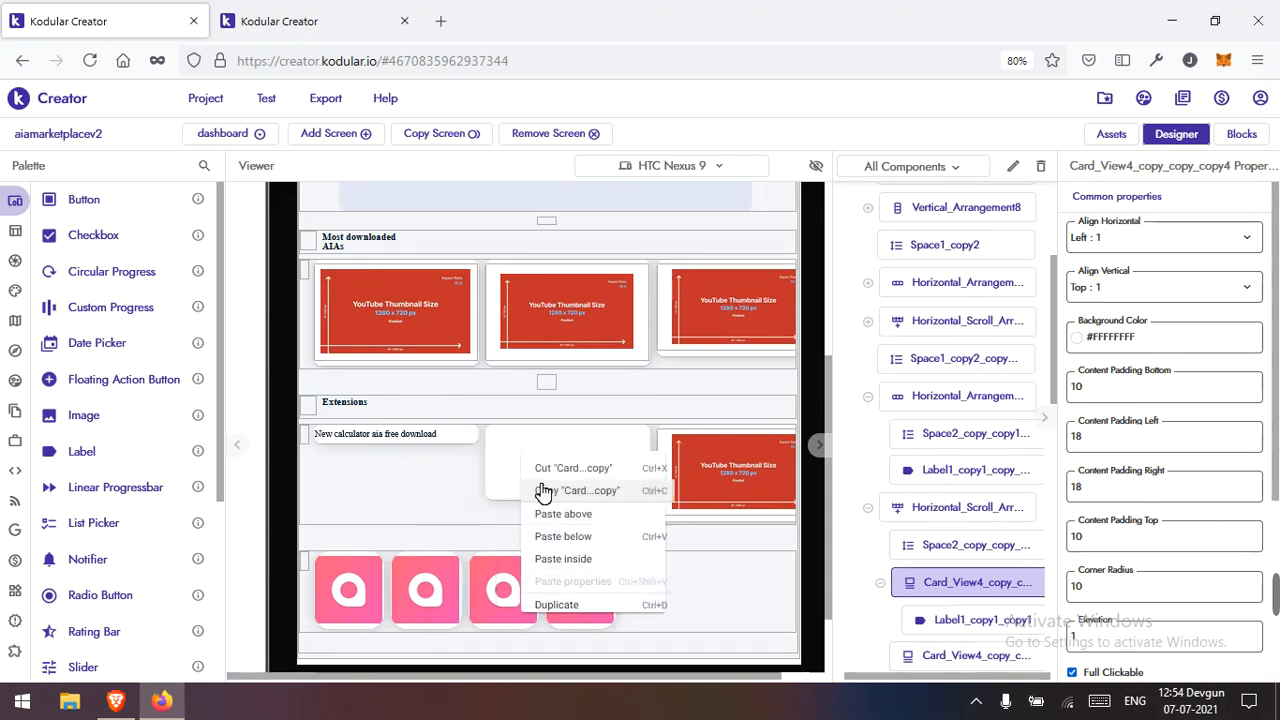
{"action": "left_click", "coordinate": [564, 569]}
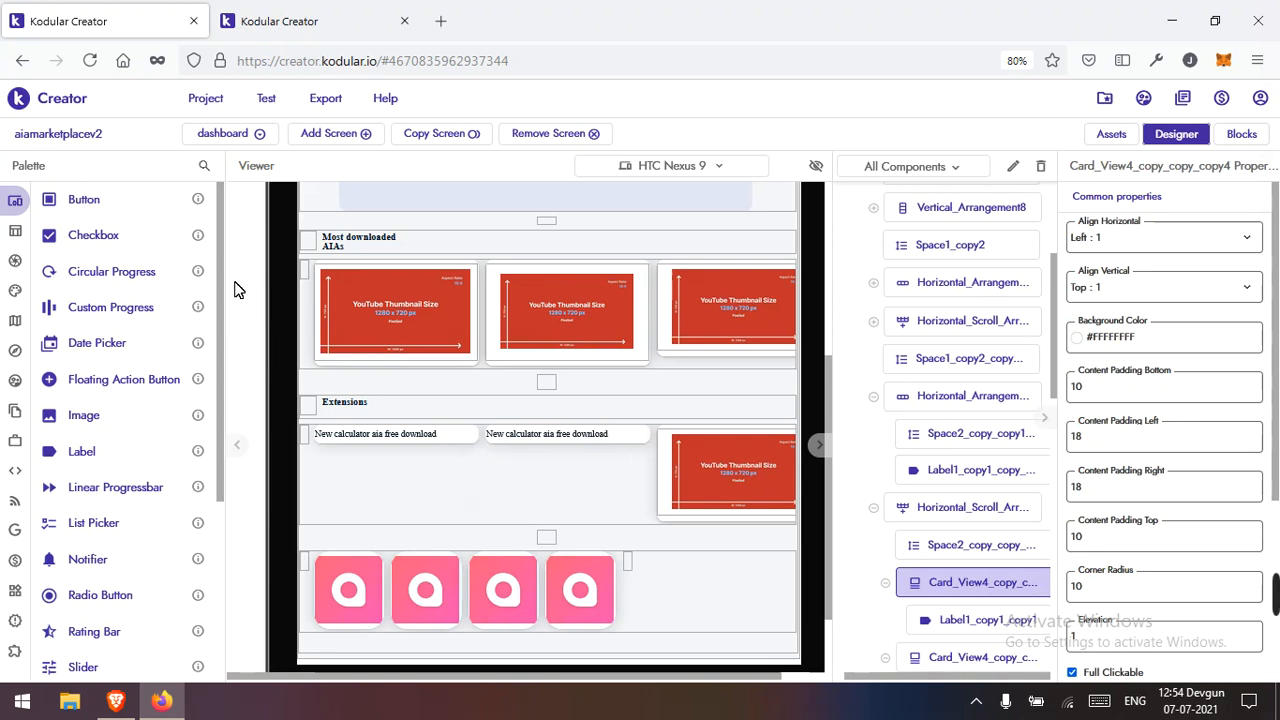
{"action": "left_click", "coordinate": [207, 103]}
{"action": "left_click", "coordinate": [238, 195]}
Step: Delete the two remaining thumbnail cards from the Extensions row
{"action": "left_click", "coordinate": [675, 527]}
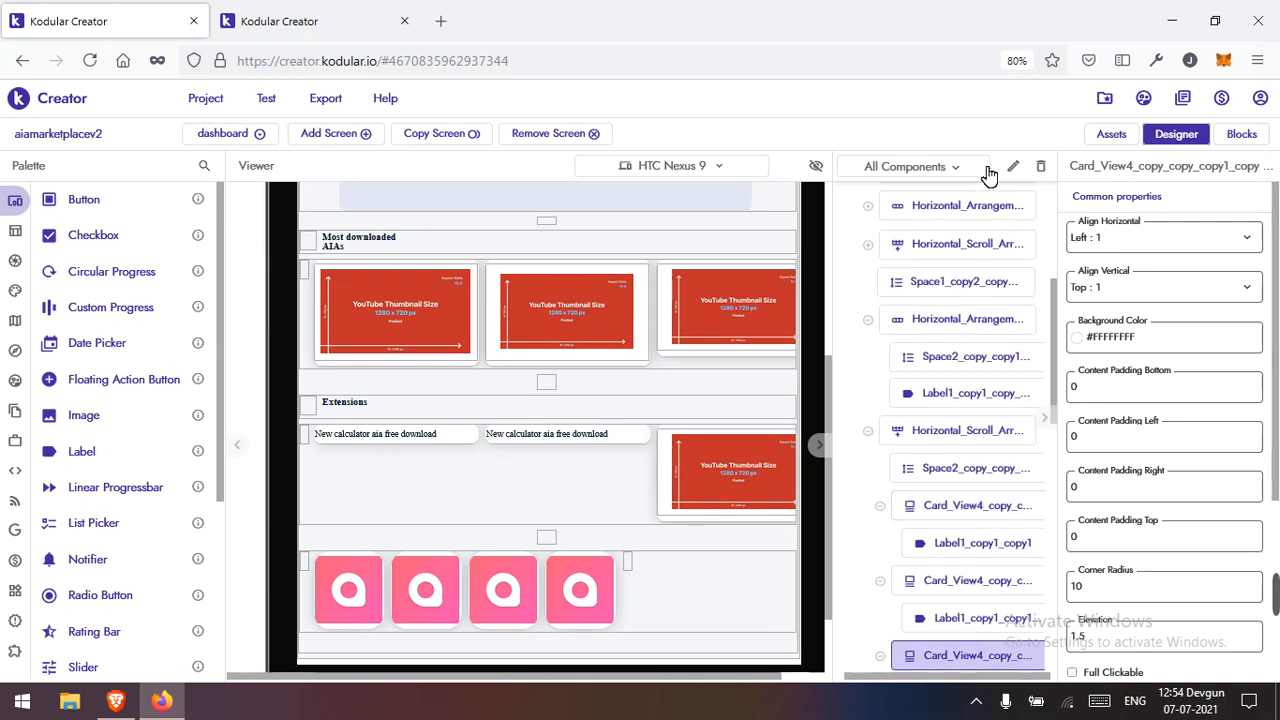
{"action": "left_click", "coordinate": [1040, 166]}
{"action": "left_click", "coordinate": [760, 447]}
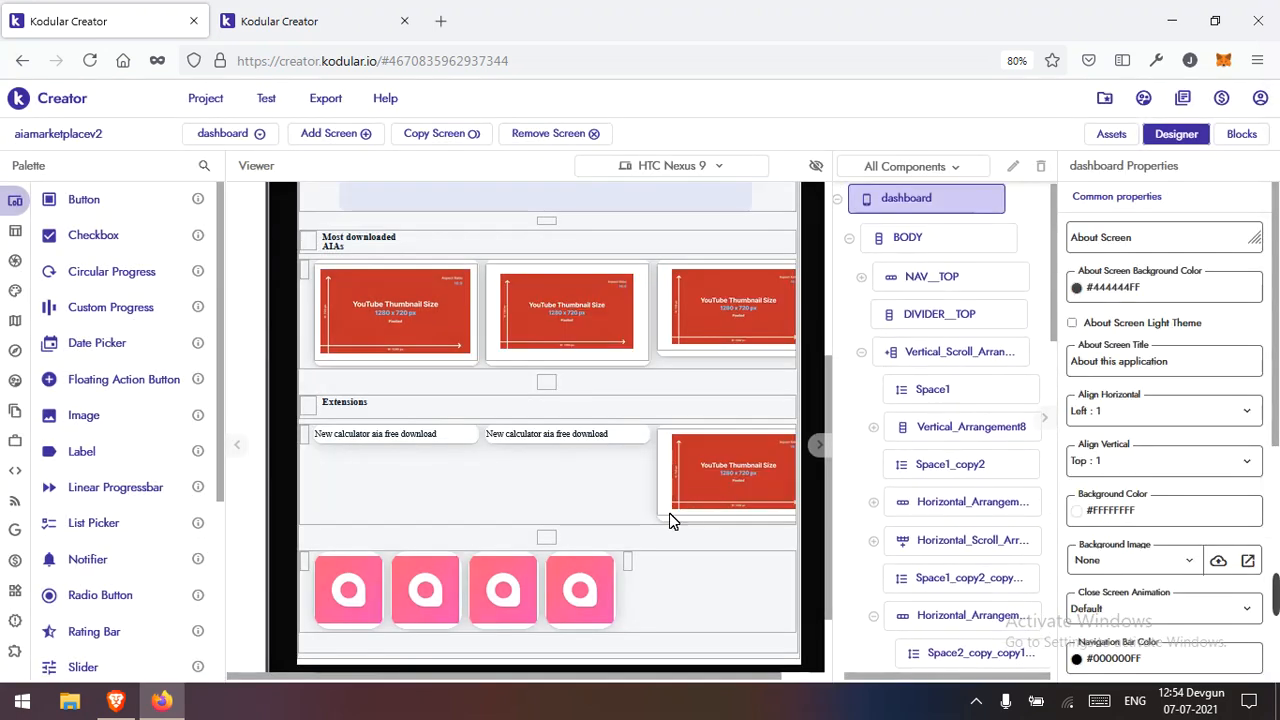
{"action": "left_click", "coordinate": [665, 522]}
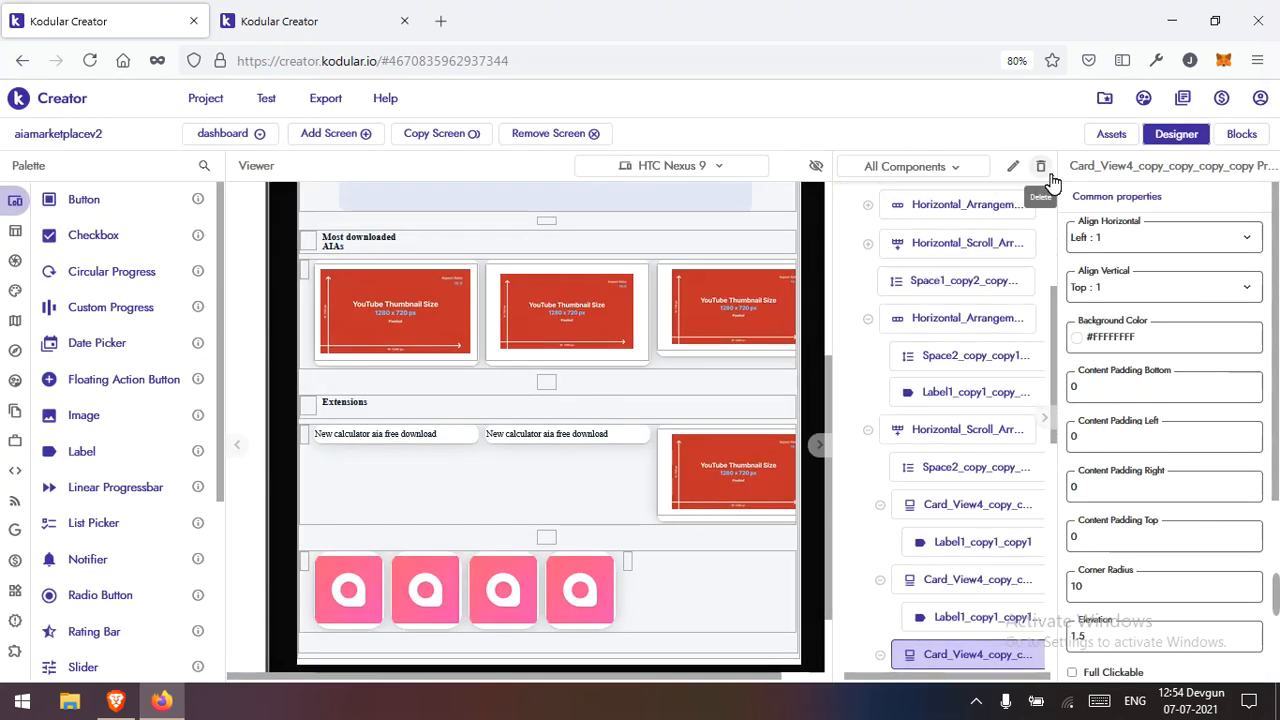
{"action": "left_click", "coordinate": [1046, 168]}
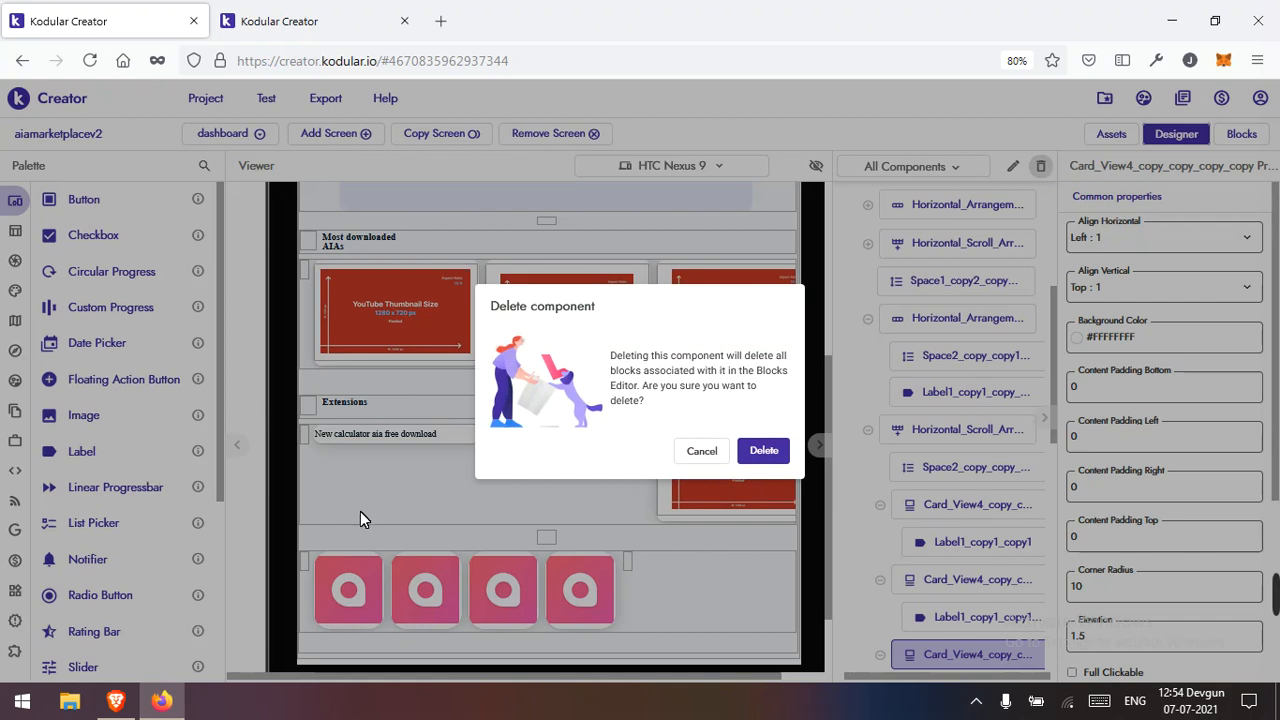
{"action": "left_click", "coordinate": [763, 451]}
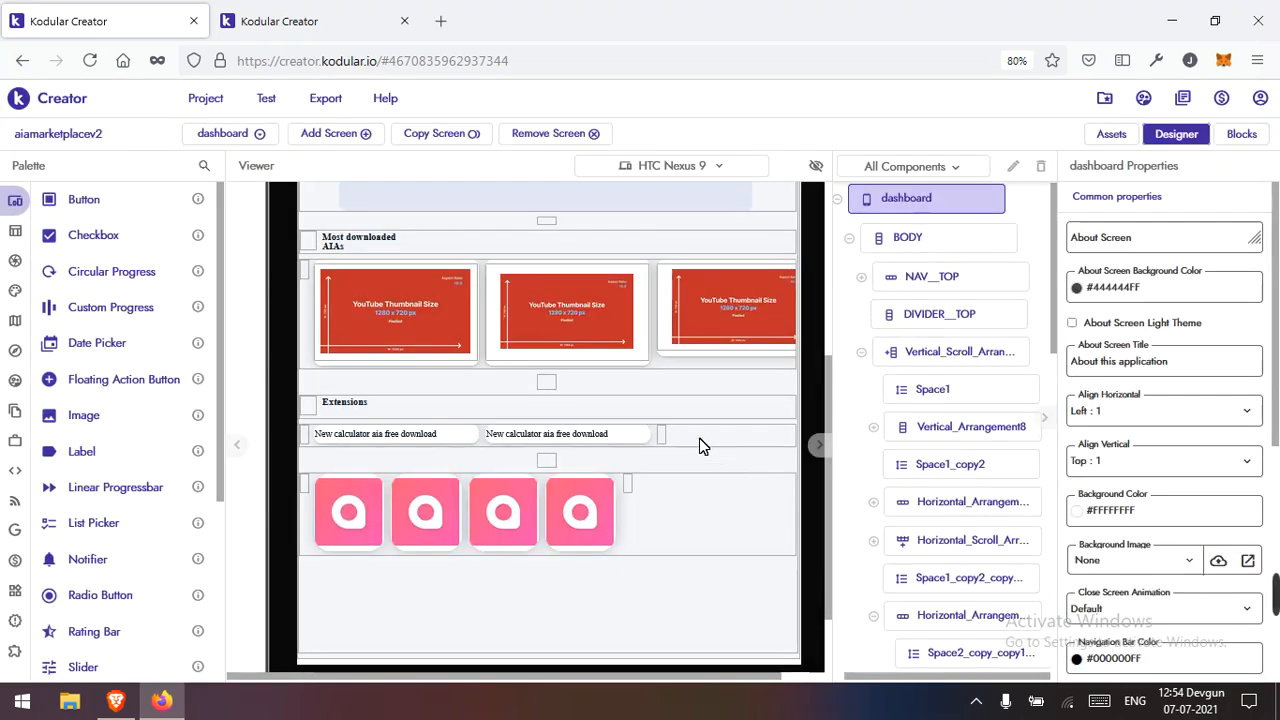
{"action": "left_click", "coordinate": [630, 443]}
{"action": "right_click", "coordinate": [630, 443]}
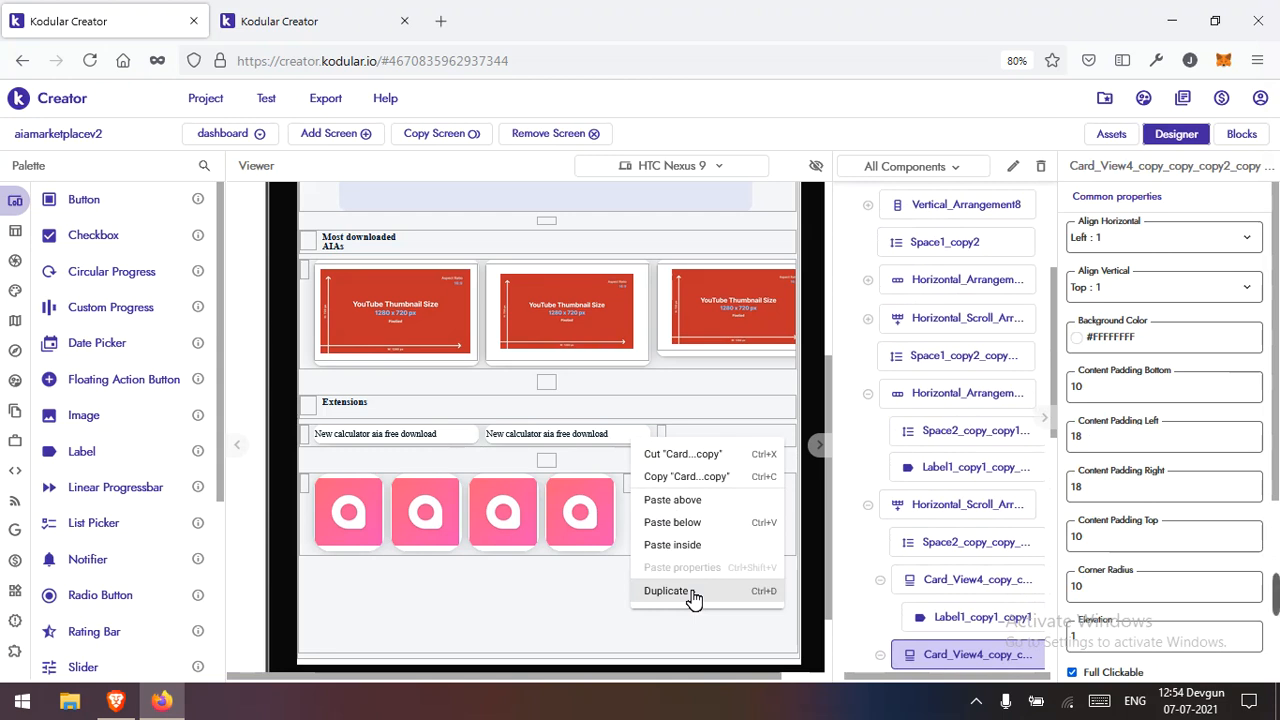
{"action": "left_click", "coordinate": [506, 585]}
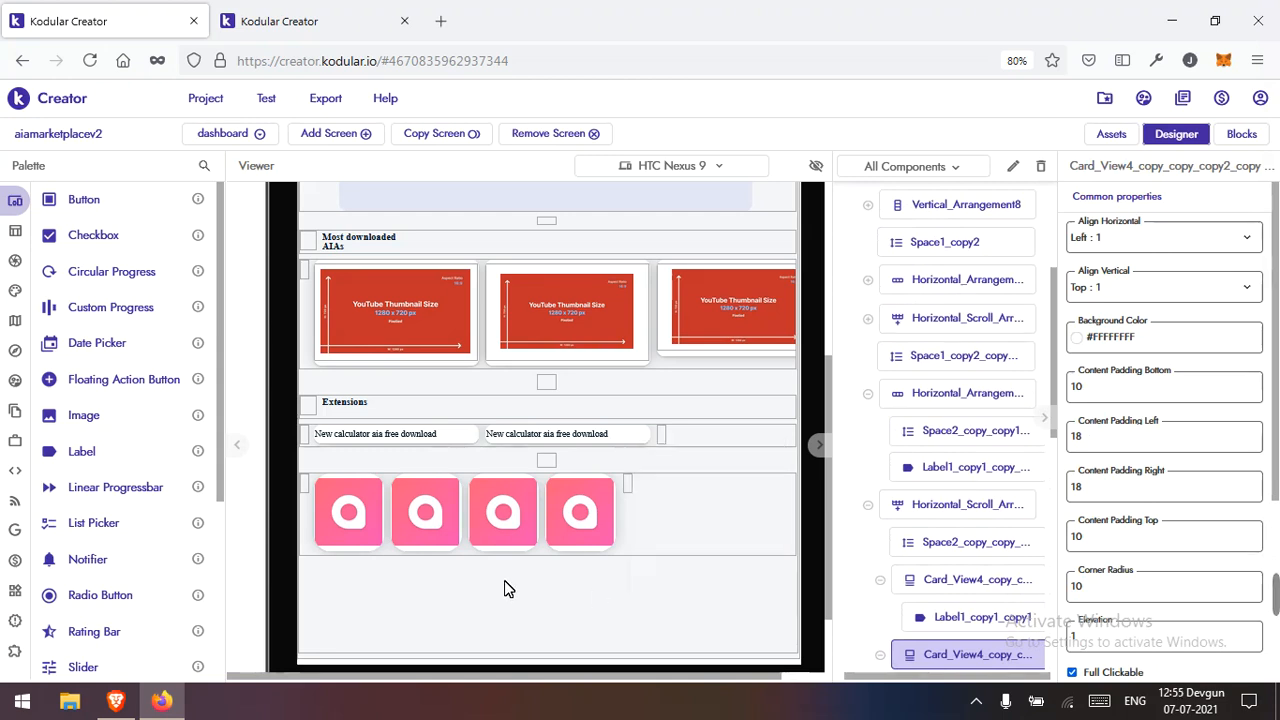
{"action": "left_click", "coordinate": [436, 405]}
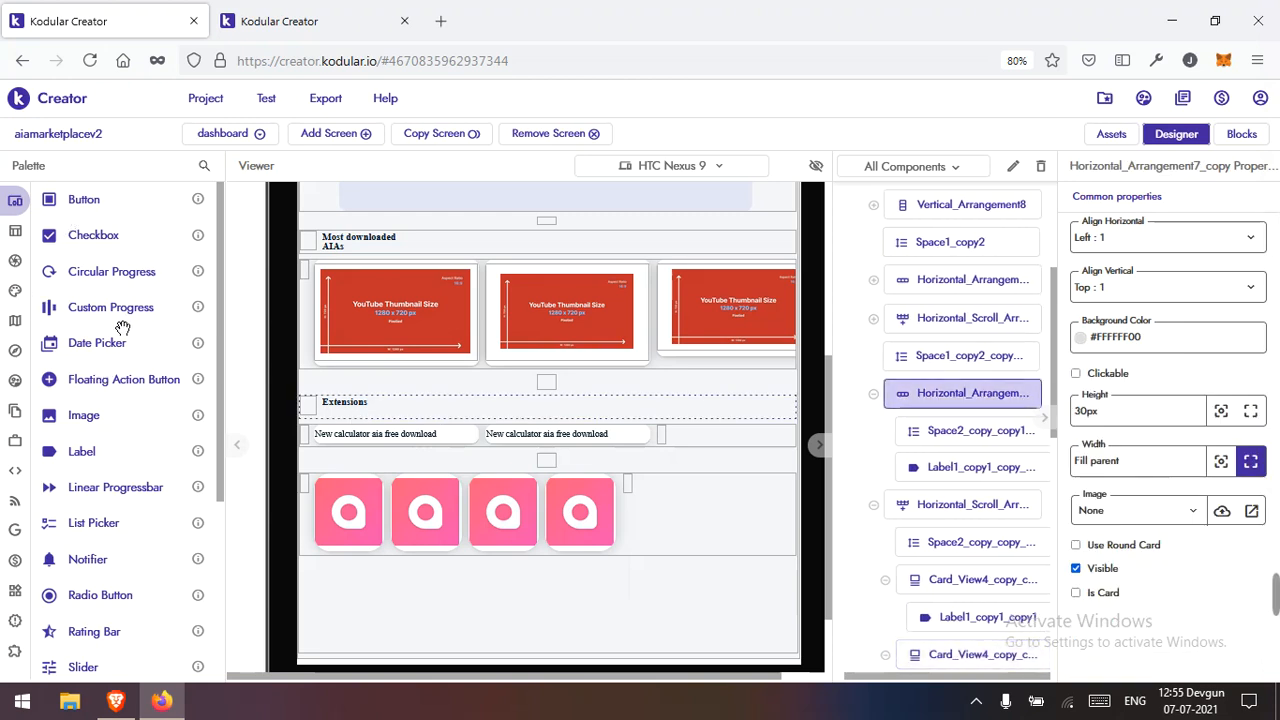
Step: Copy the first Extensions card's label and paste it below the "Most downloaded AIAs" label in its heading row
{"action": "right_click", "coordinate": [362, 437]}
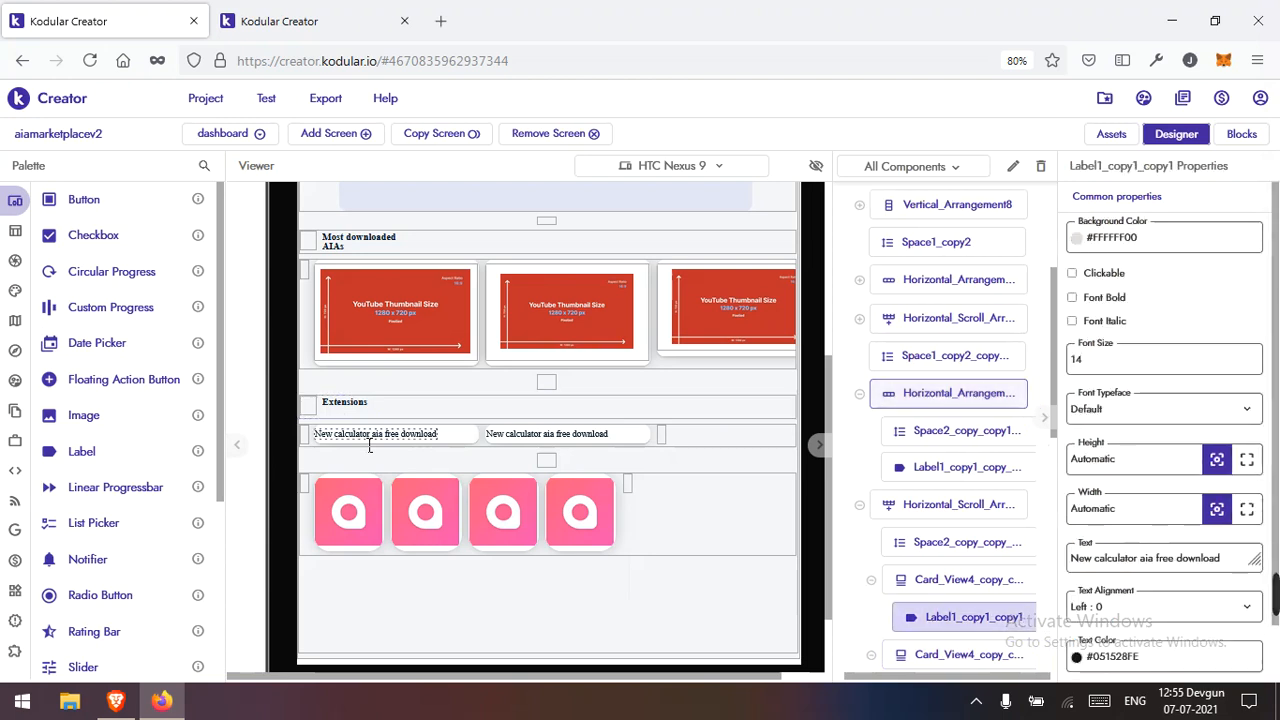
{"action": "left_click", "coordinate": [414, 478]}
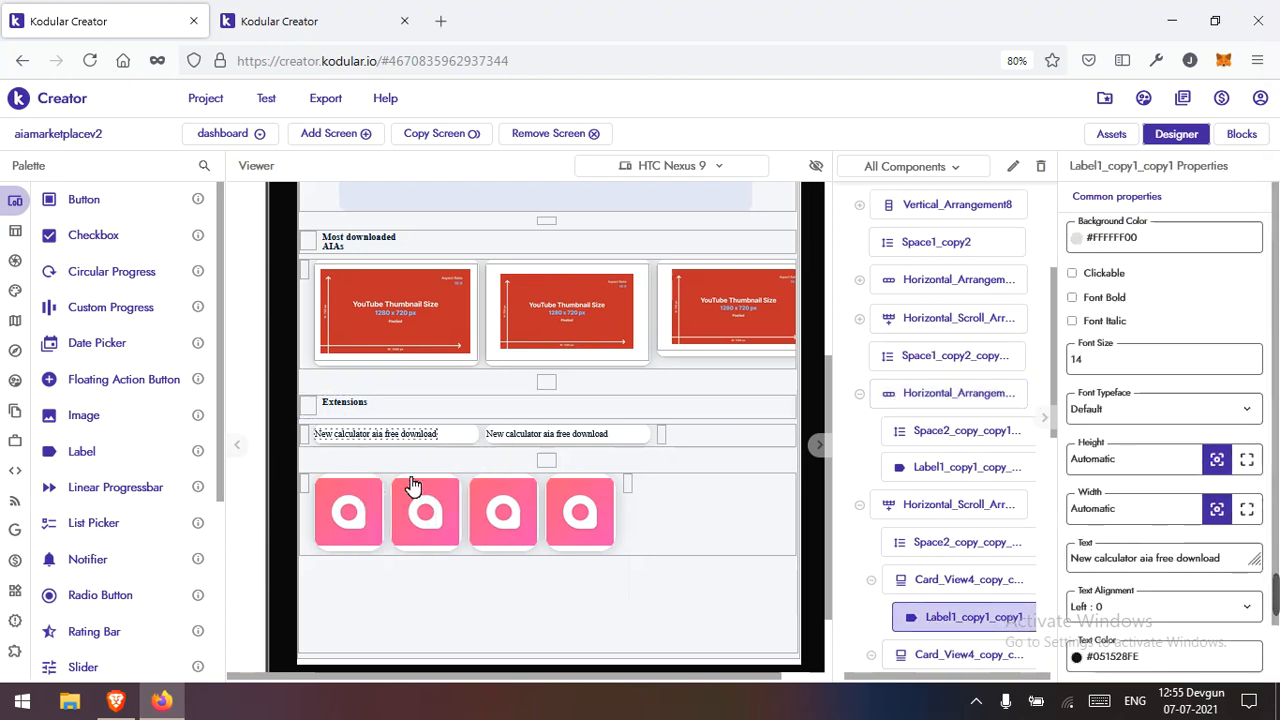
{"action": "left_click", "coordinate": [361, 246]}
{"action": "right_click", "coordinate": [355, 244]}
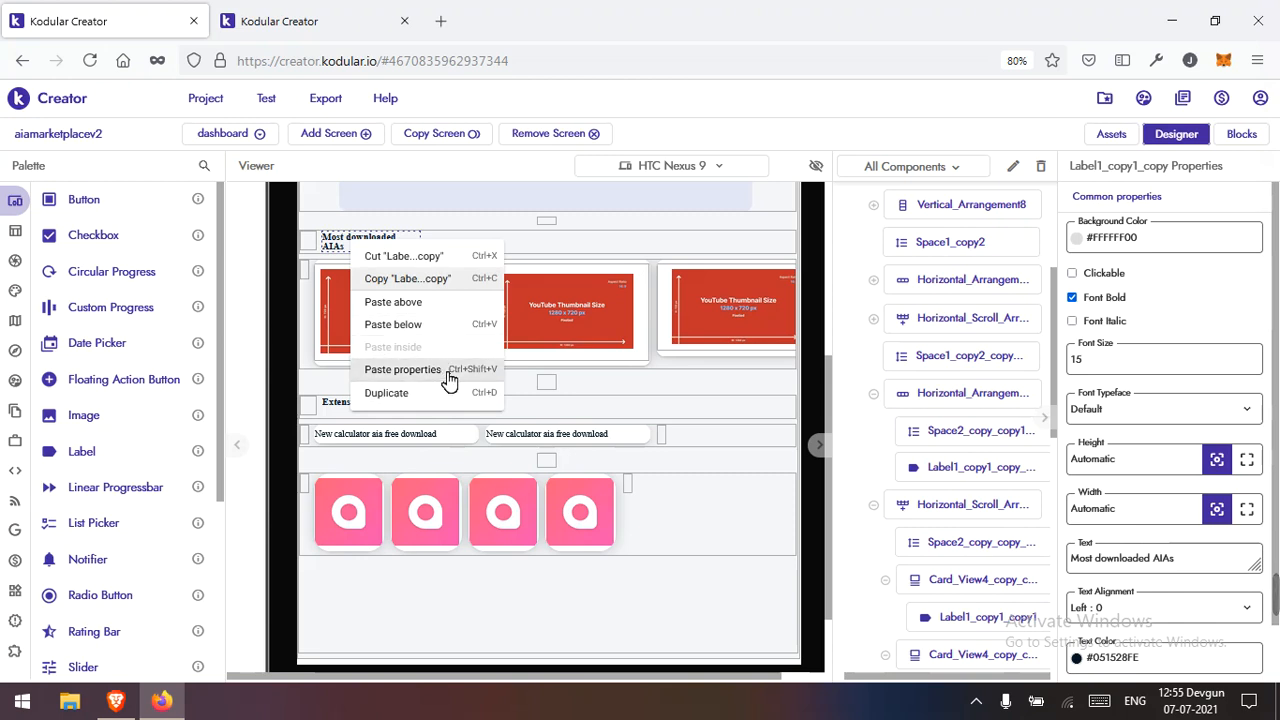
{"action": "left_click", "coordinate": [417, 326]}
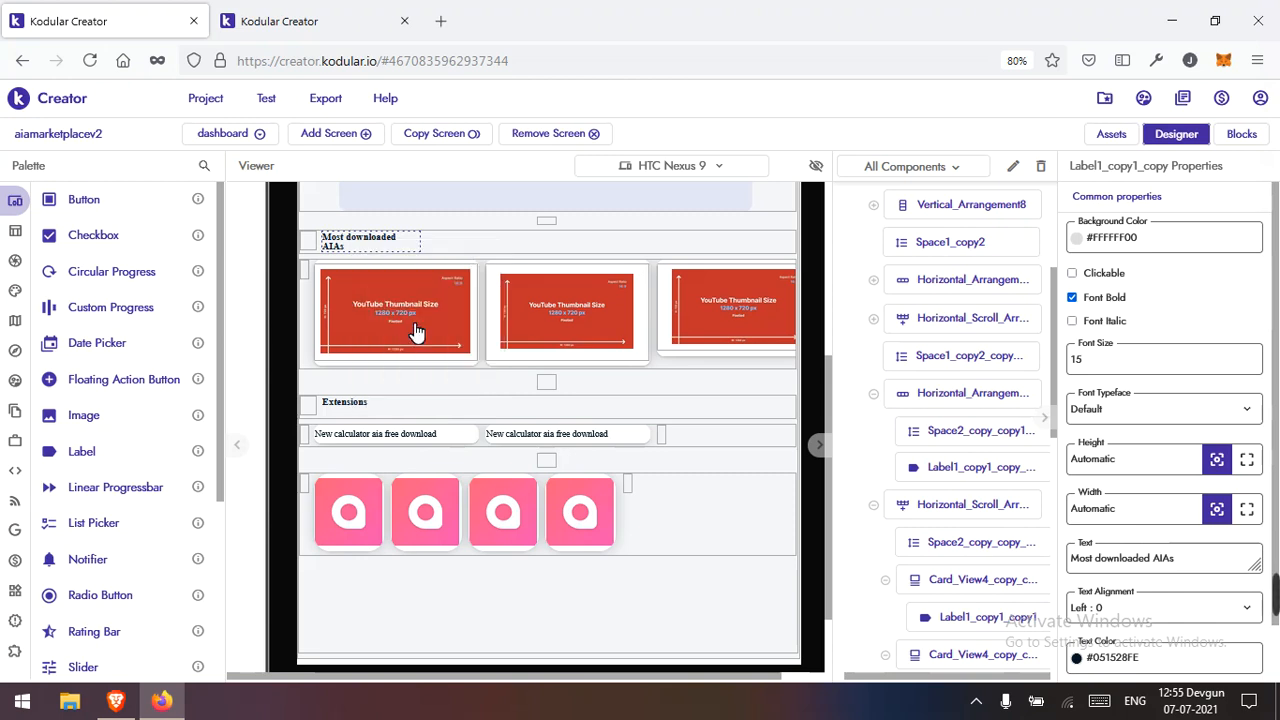
Step: Paste a copy of the heading row's leading space below the "Most downloaded AIAs" label and set its width to Fill parent
{"action": "right_click", "coordinate": [307, 240]}
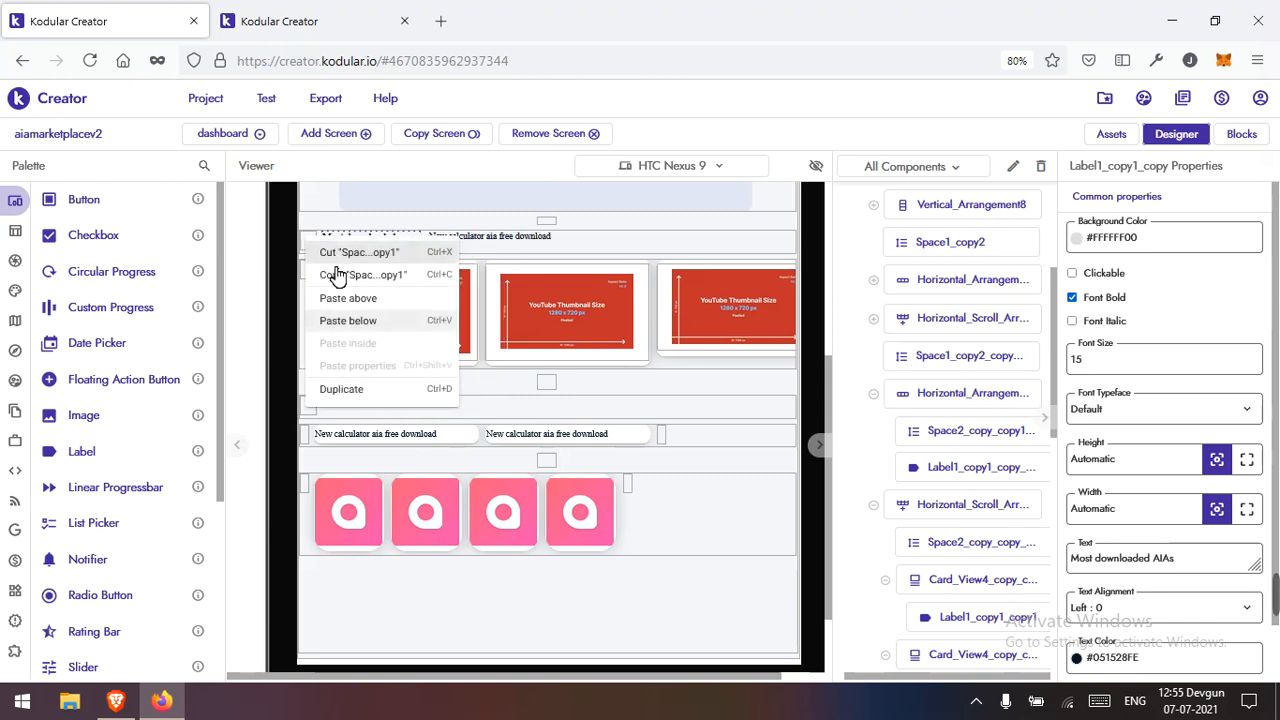
{"action": "left_click", "coordinate": [341, 274]}
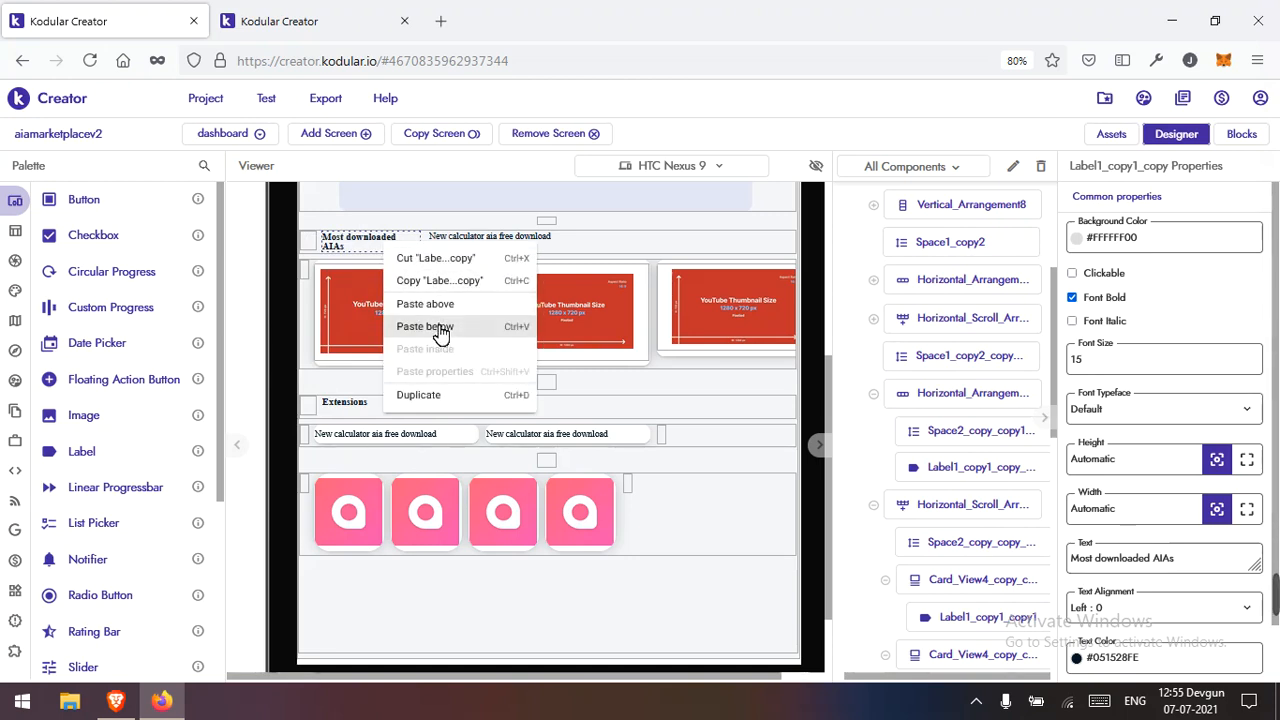
{"action": "left_click", "coordinate": [440, 330]}
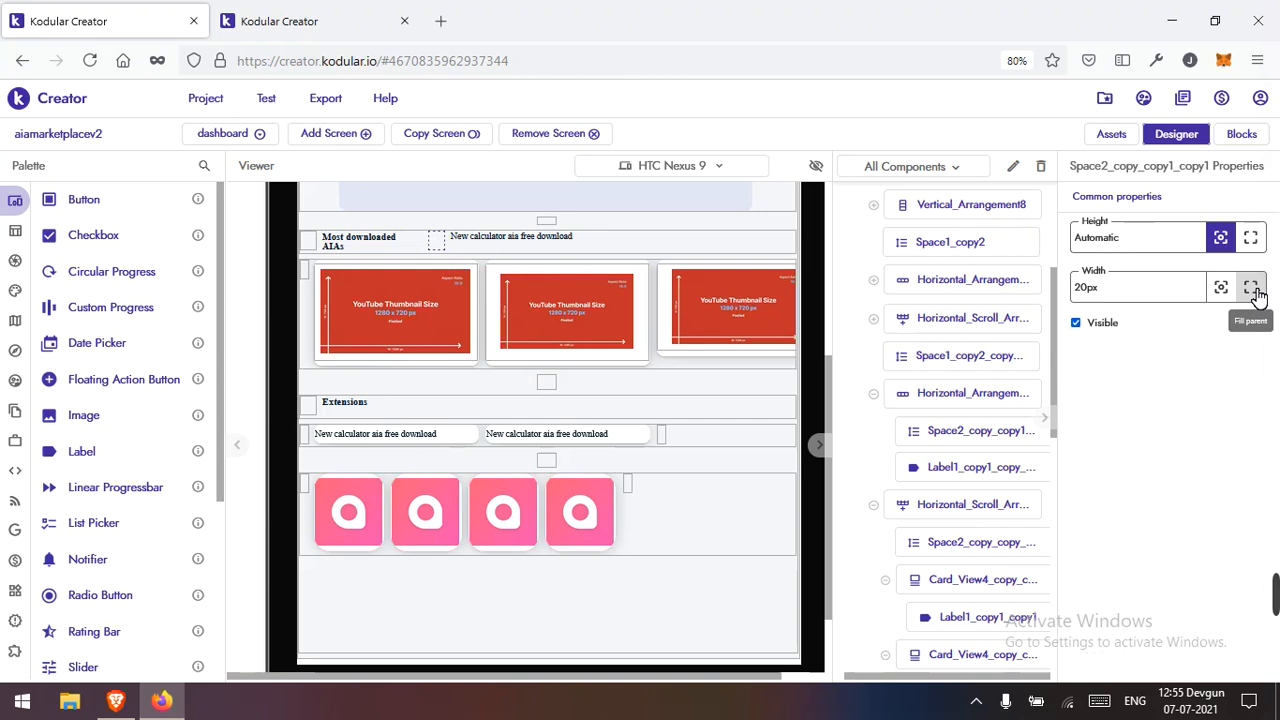
{"action": "left_click", "coordinate": [1251, 288]}
Step: Change the text of the new label at the end of the "Most downloaded AIAs" heading row to "VIEW ALL"
{"action": "left_click", "coordinate": [779, 239]}
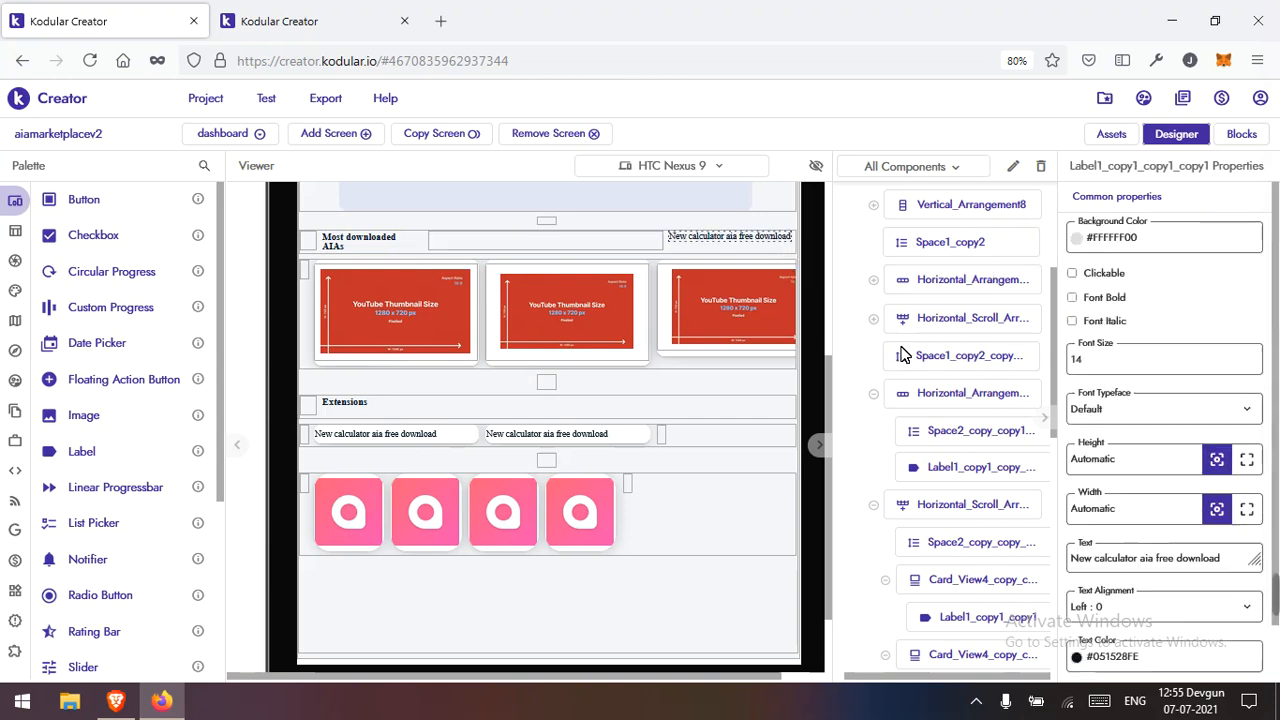
{"action": "left_click", "coordinate": [1128, 566]}
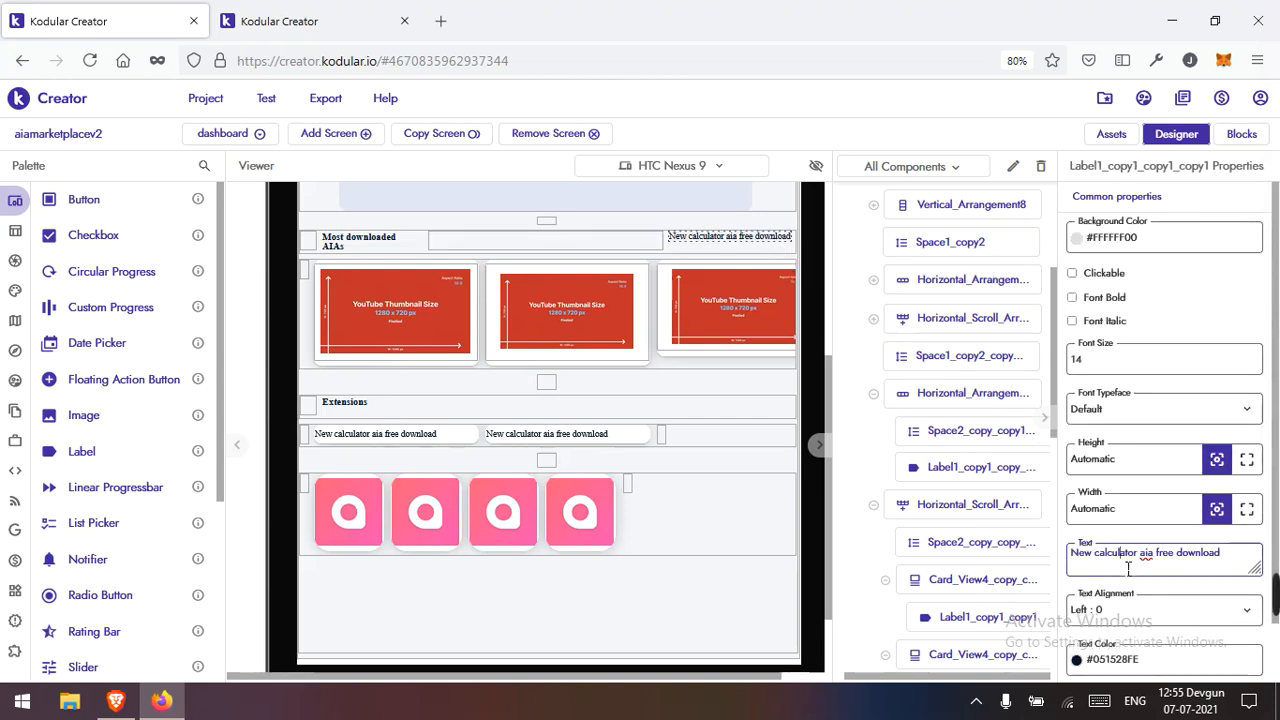
{"action": "key", "text": "ctrl+a"}
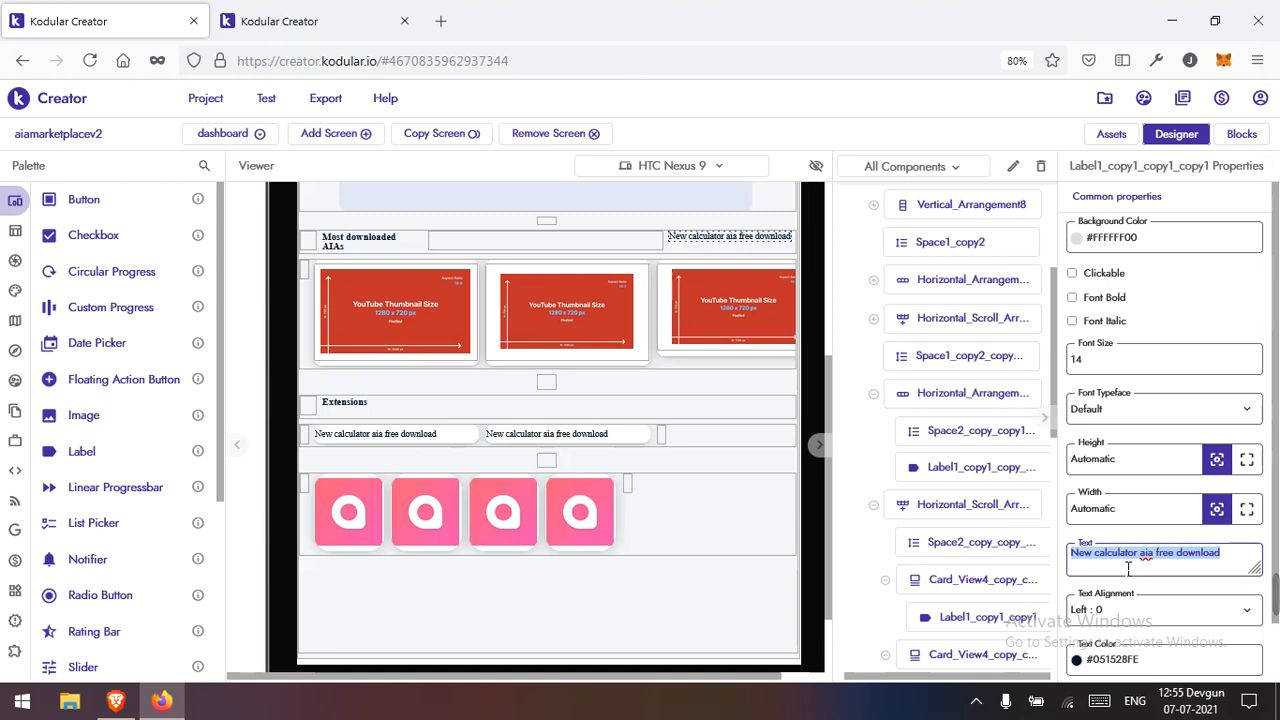
{"action": "type", "text": "VIEW"}
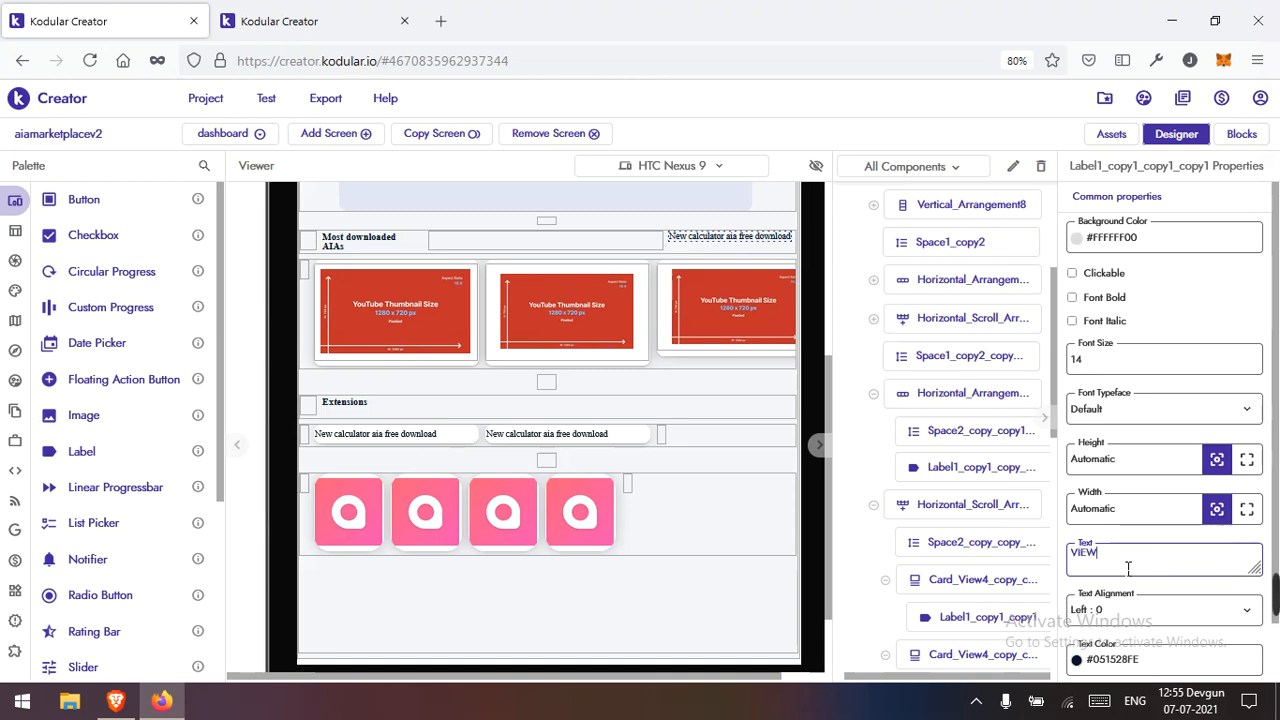
{"action": "type", "text": " ALL"}
{"action": "key", "text": "Return"}
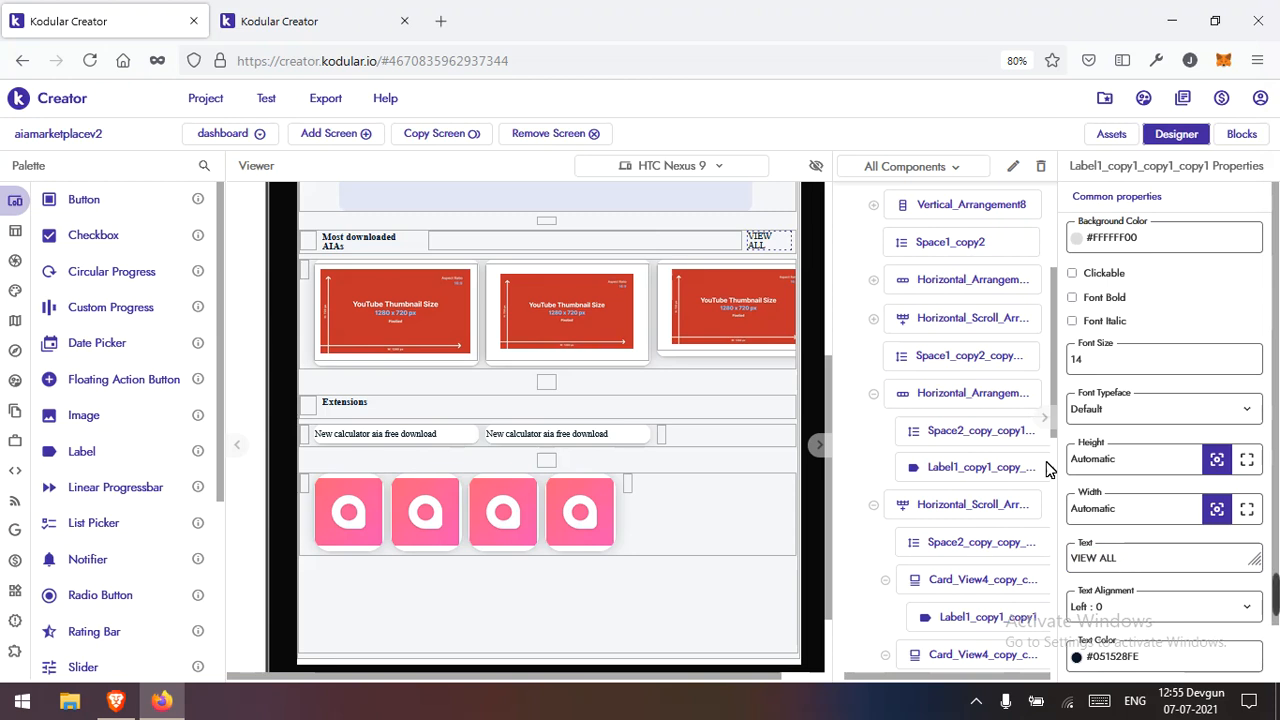
Step: Set the "VIEW ALL" label's text color to the project's blue, #0332F7FF
{"action": "left_click", "coordinate": [1106, 656]}
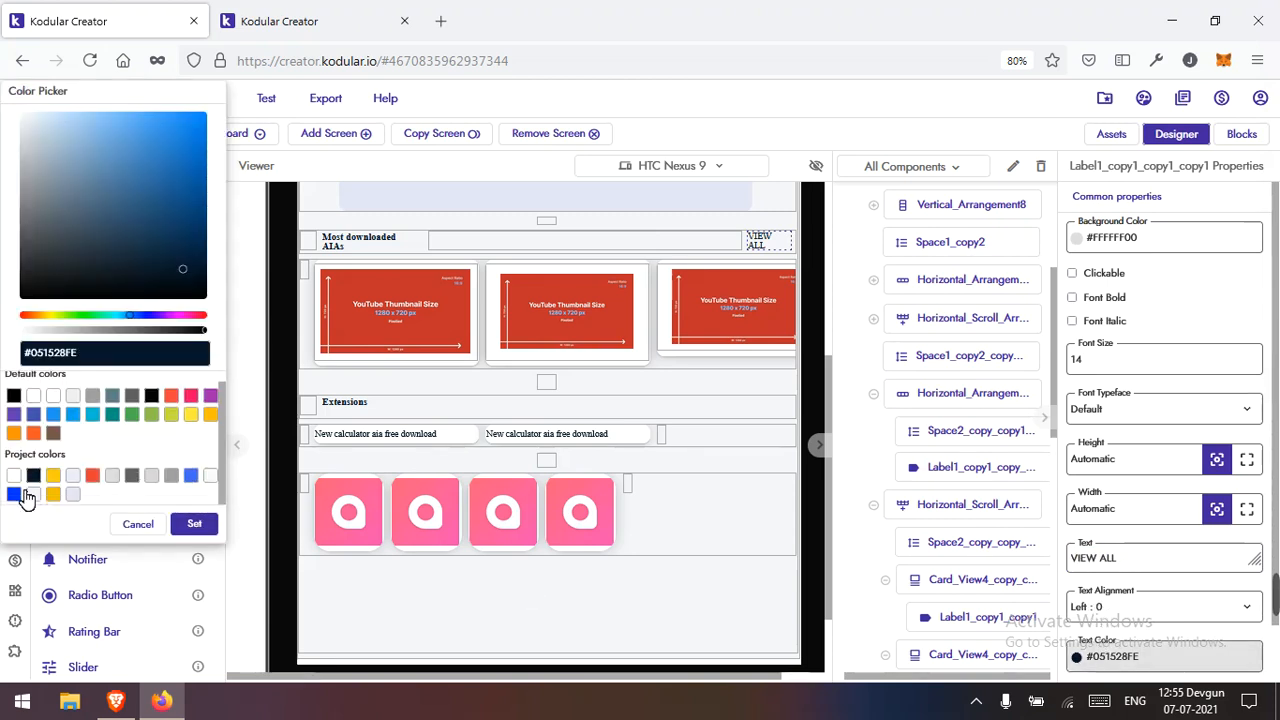
{"action": "left_click", "coordinate": [14, 499]}
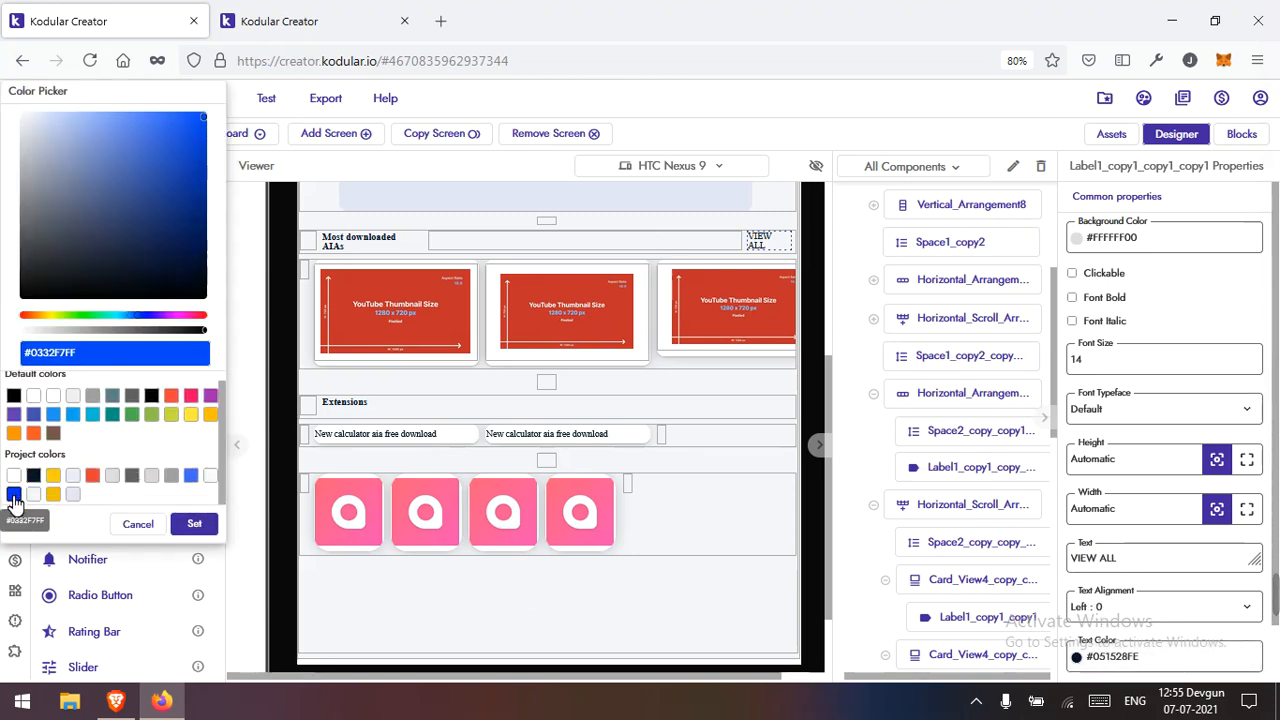
{"action": "left_click", "coordinate": [196, 524]}
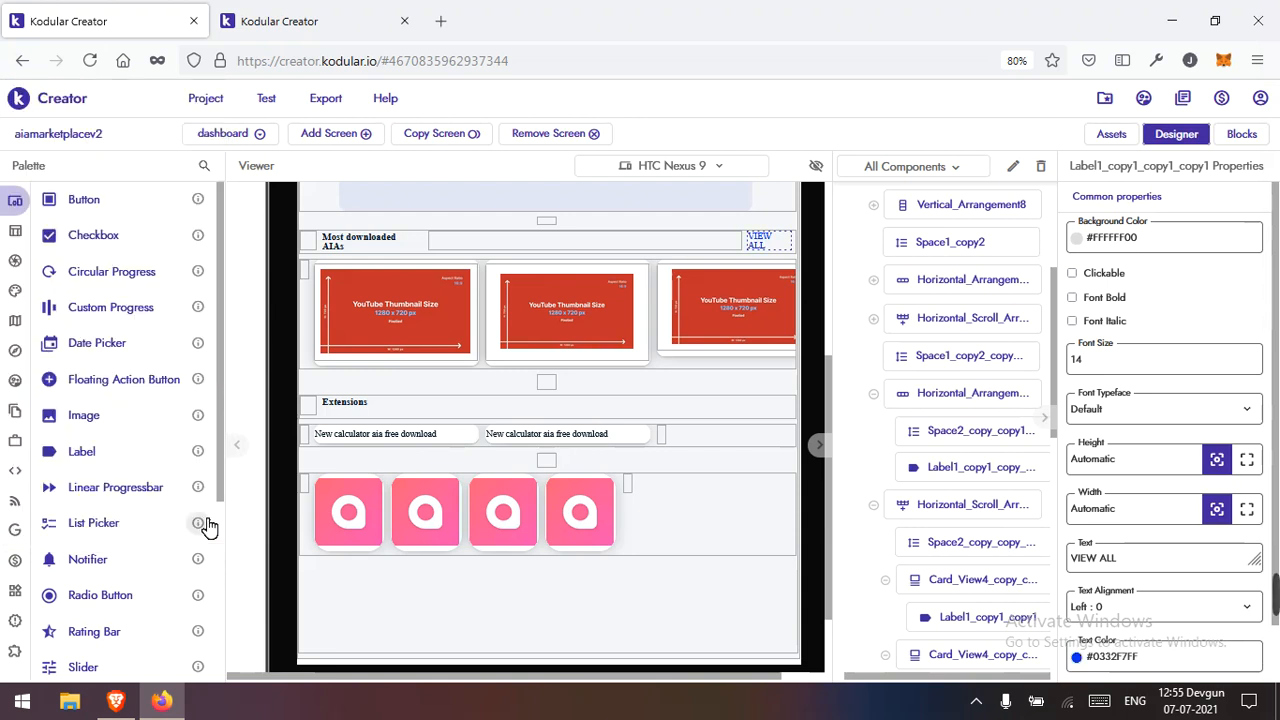
Step: Copy the leading space of the "Most downloaded AIAs" heading row and paste it below the "VIEW ALL" label
{"action": "right_click", "coordinate": [313, 410]}
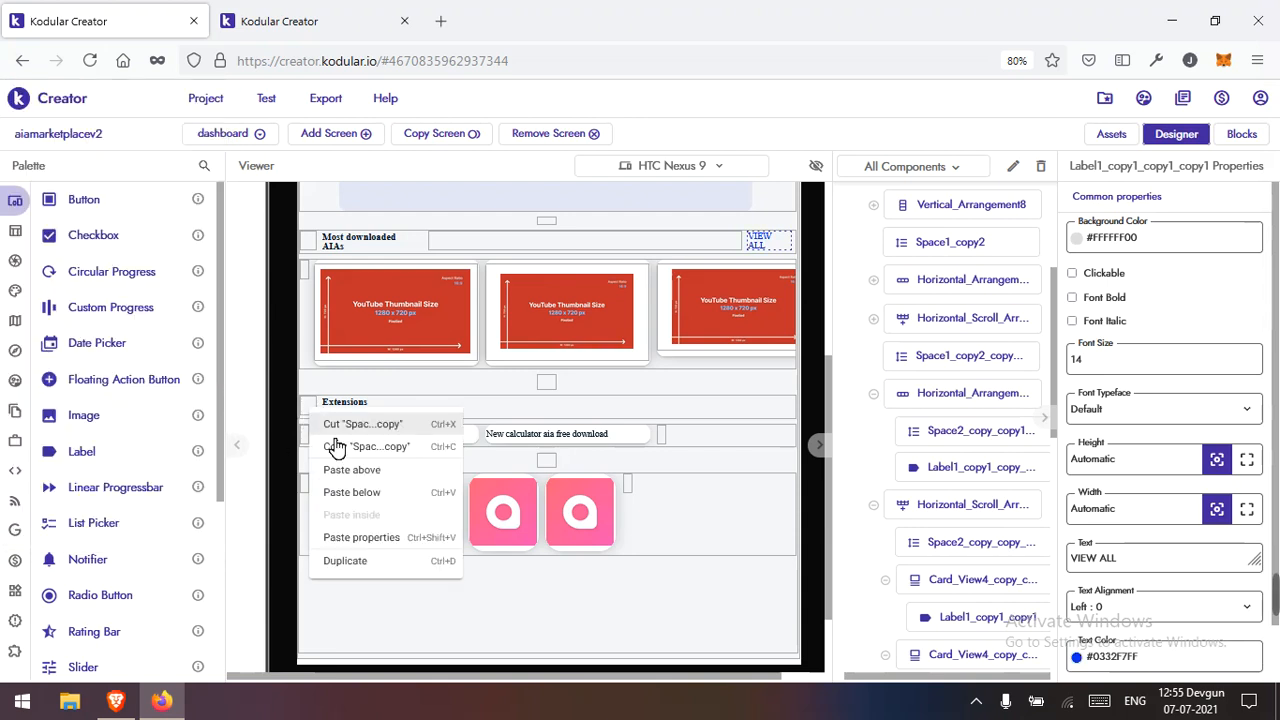
{"action": "left_click", "coordinate": [309, 251]}
{"action": "right_click", "coordinate": [310, 253]}
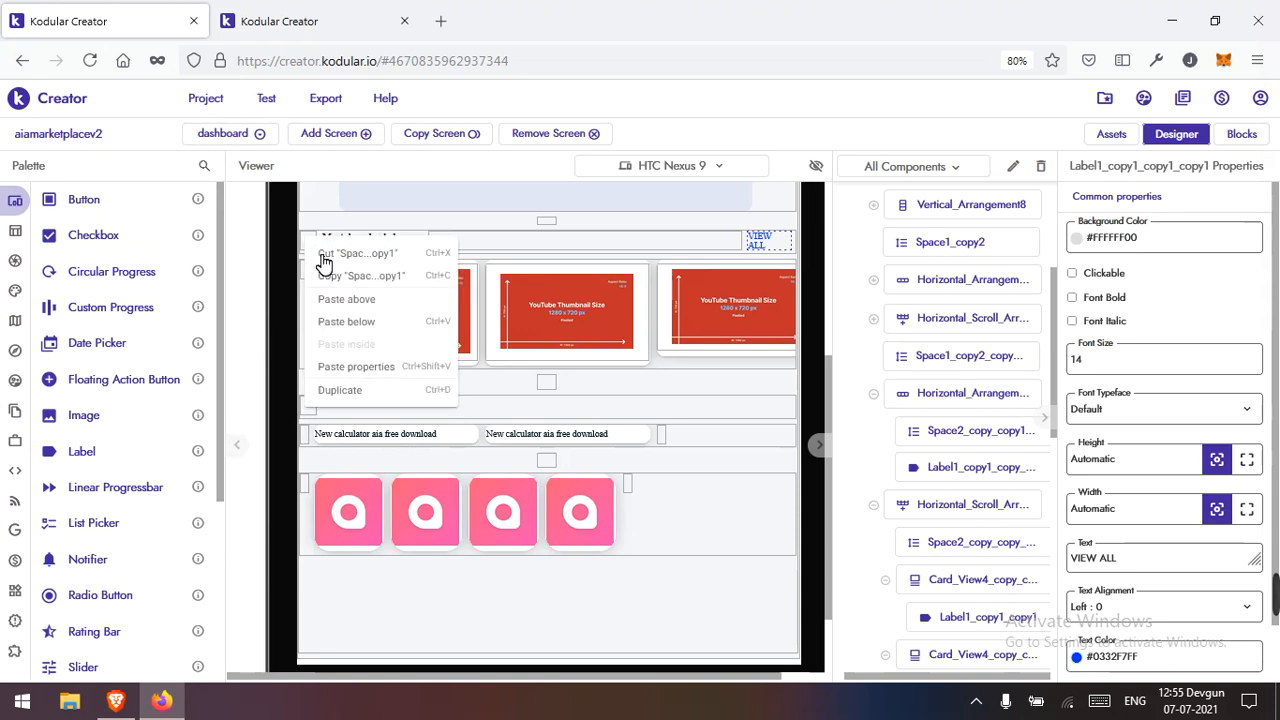
{"action": "left_click", "coordinate": [332, 278]}
{"action": "right_click", "coordinate": [758, 245]}
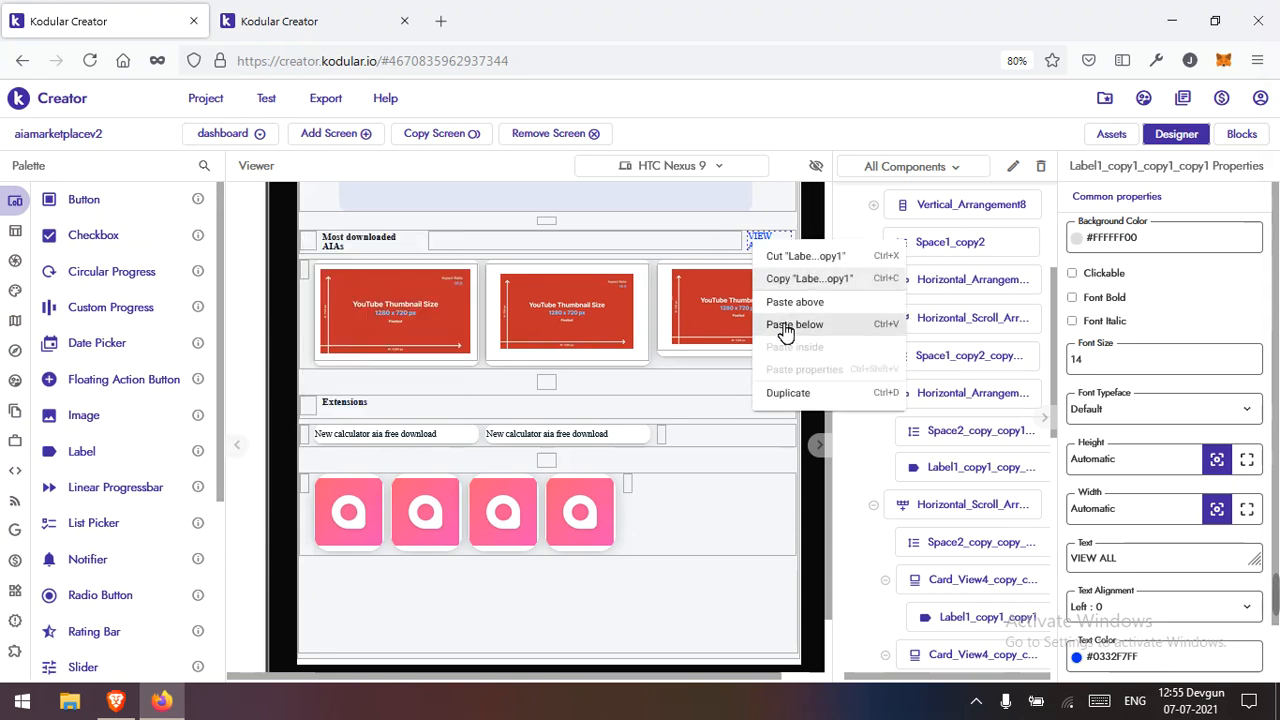
{"action": "left_click", "coordinate": [786, 326]}
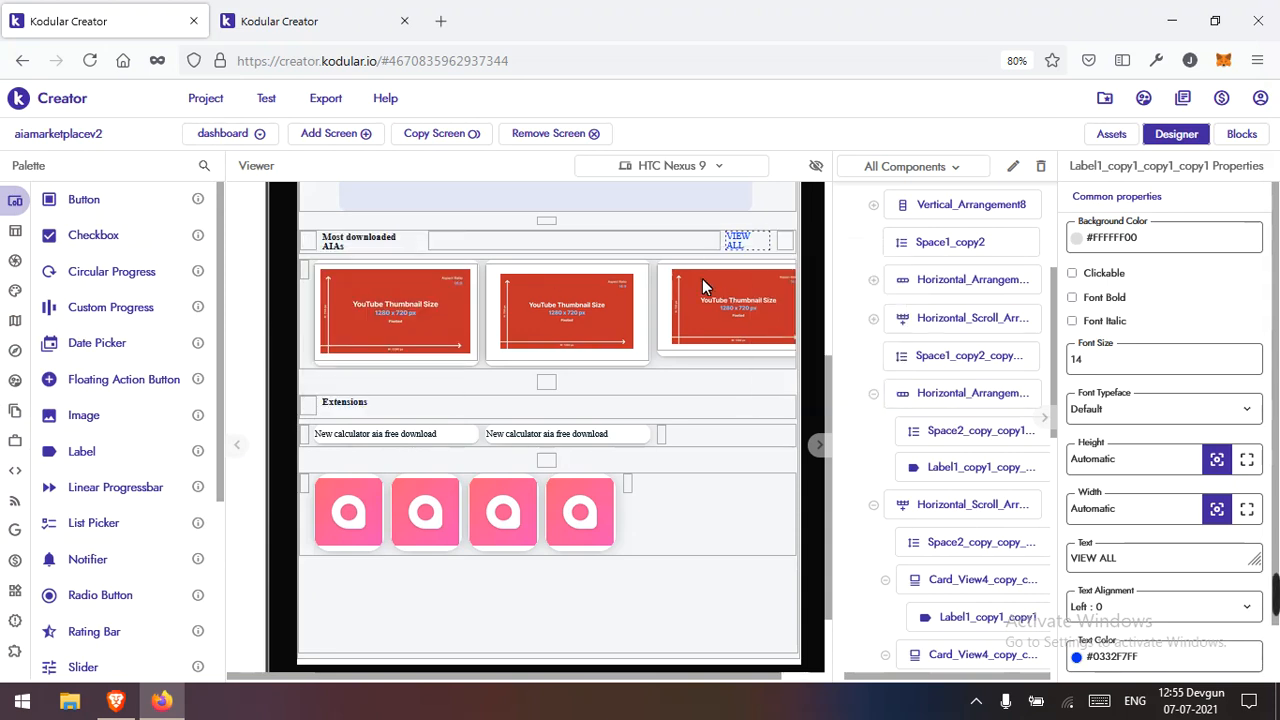
Step: Set the "VIEW ALL" label's font size to 12 and save the project
{"action": "double_click", "coordinate": [1137, 368]}
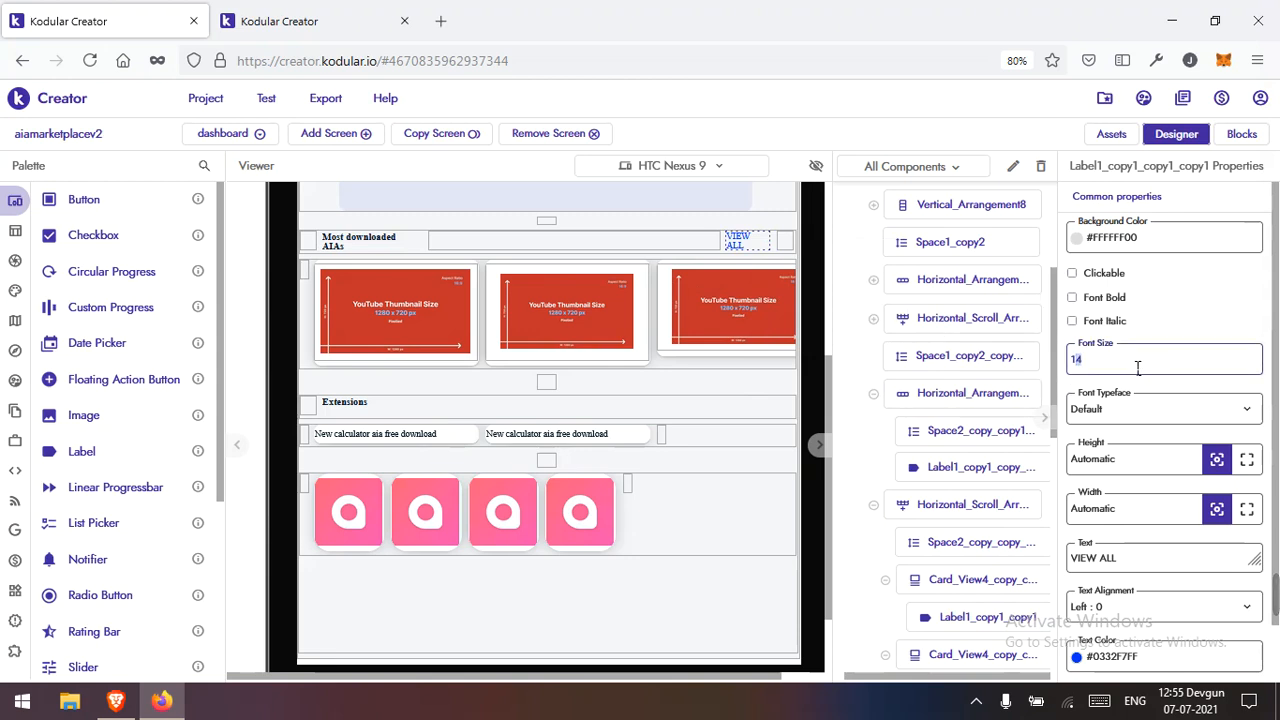
{"action": "type", "text": "12"}
{"action": "key", "text": "Return"}
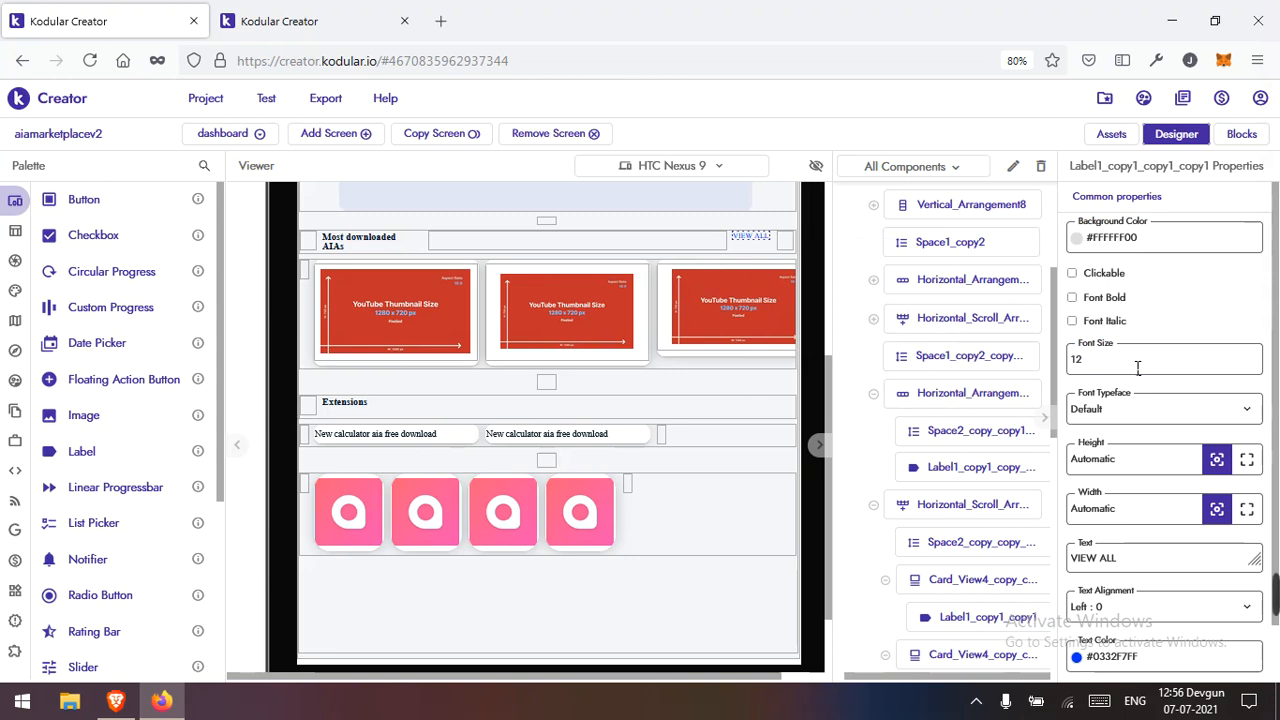
{"action": "left_click", "coordinate": [205, 100]}
{"action": "left_click", "coordinate": [226, 181]}
Step: Set the "Most downloaded AIAs" heading row's vertical alignment to Center and save the project
{"action": "left_click", "coordinate": [418, 242]}
{"action": "left_click", "coordinate": [462, 250]}
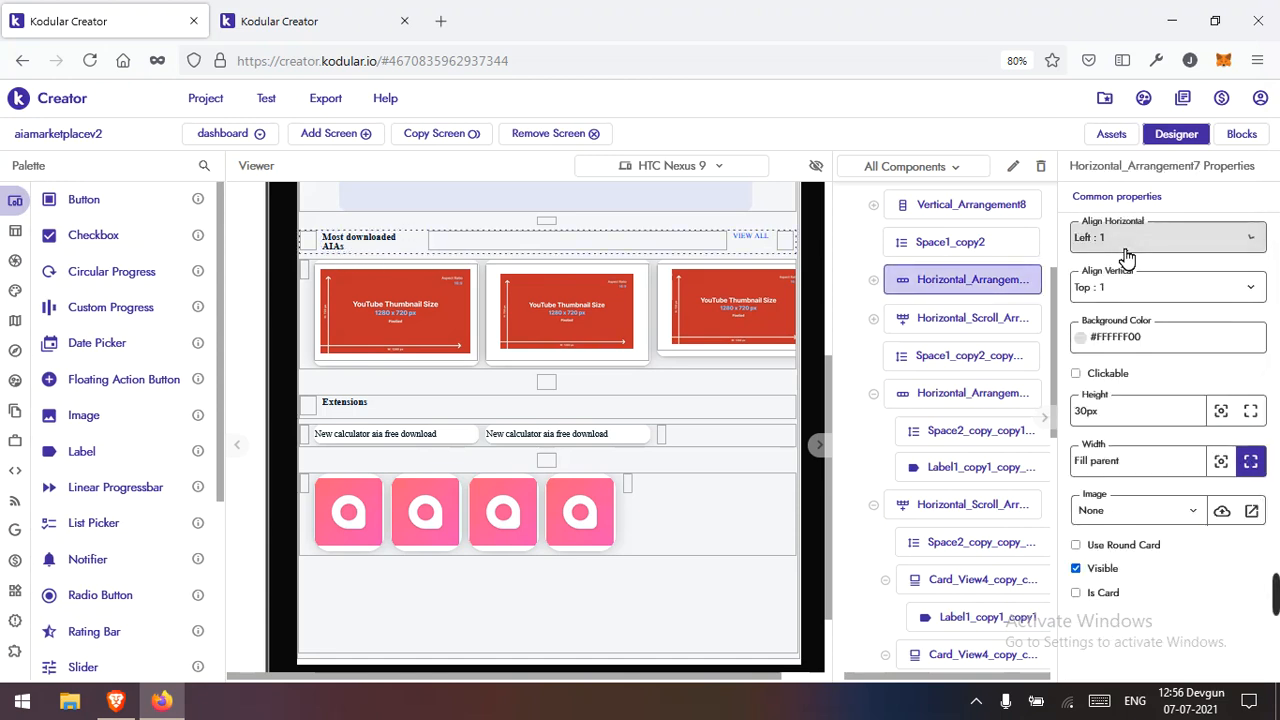
{"action": "left_click", "coordinate": [1134, 287]}
{"action": "left_click", "coordinate": [1135, 350]}
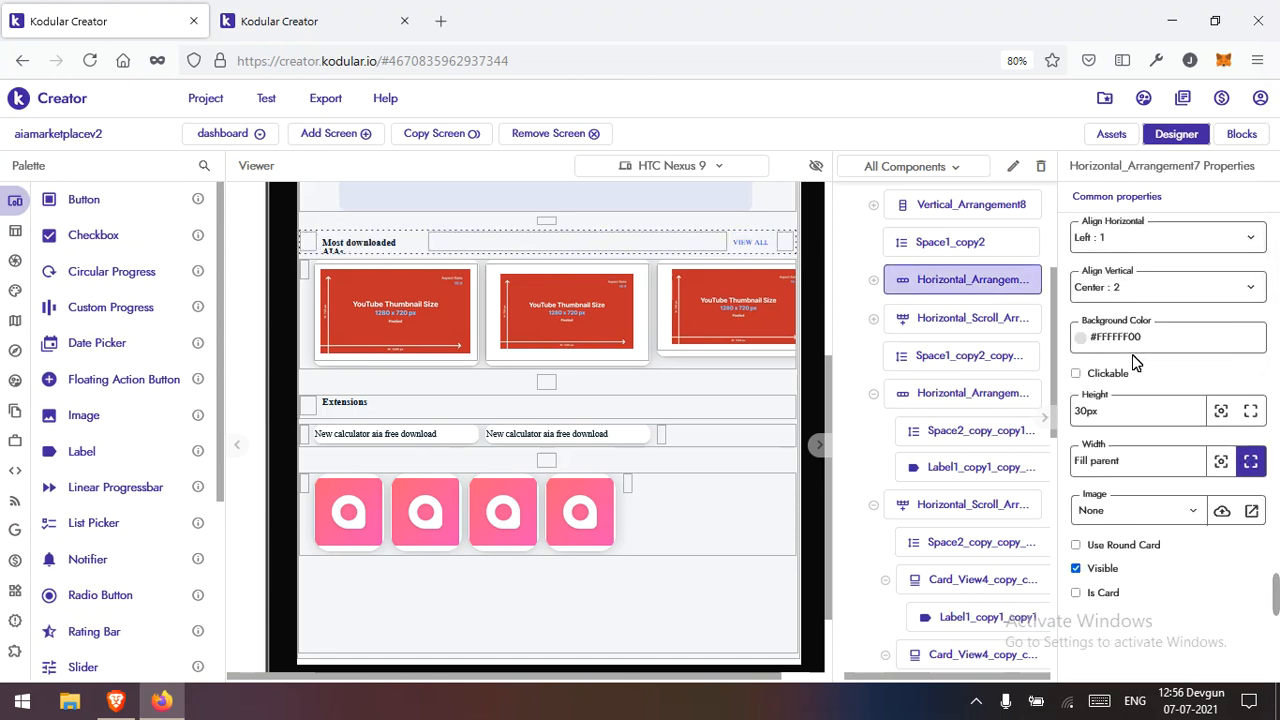
{"action": "left_click", "coordinate": [208, 98]}
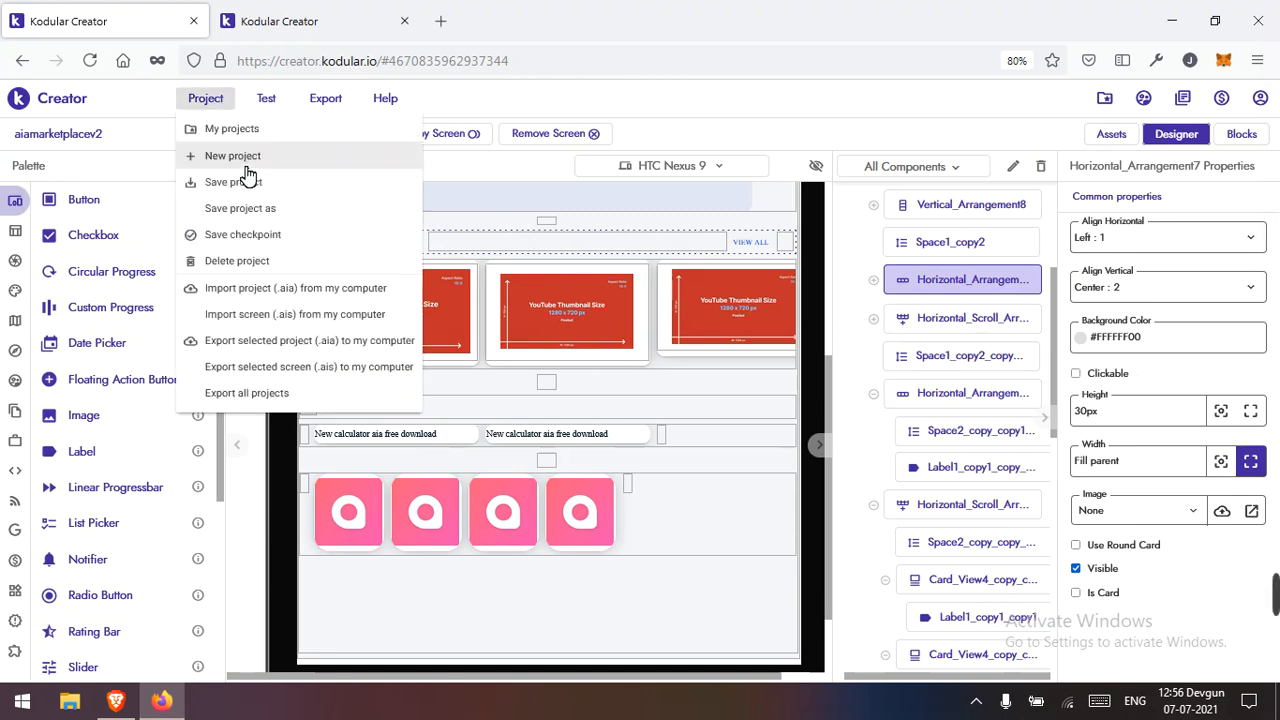
{"action": "left_click", "coordinate": [240, 182]}
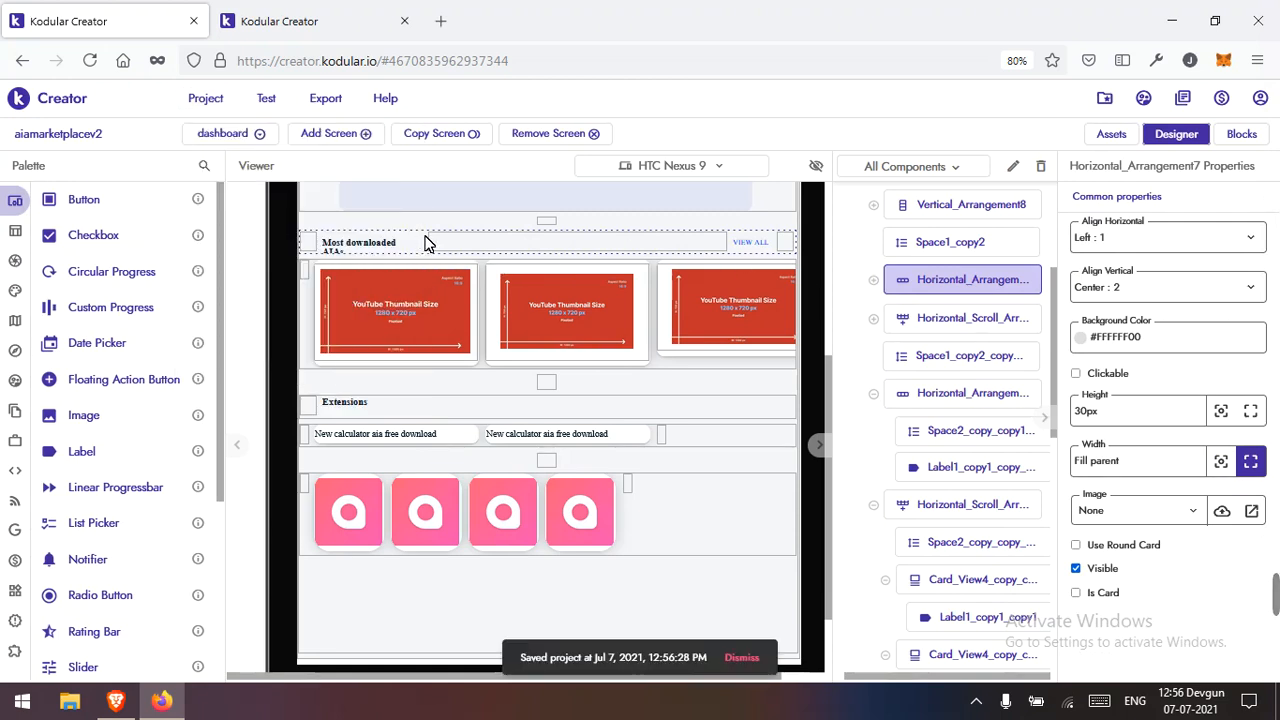
Step: Set the height of the "Most downloaded AIAs" heading row to 36px
{"action": "left_click", "coordinate": [1149, 427]}
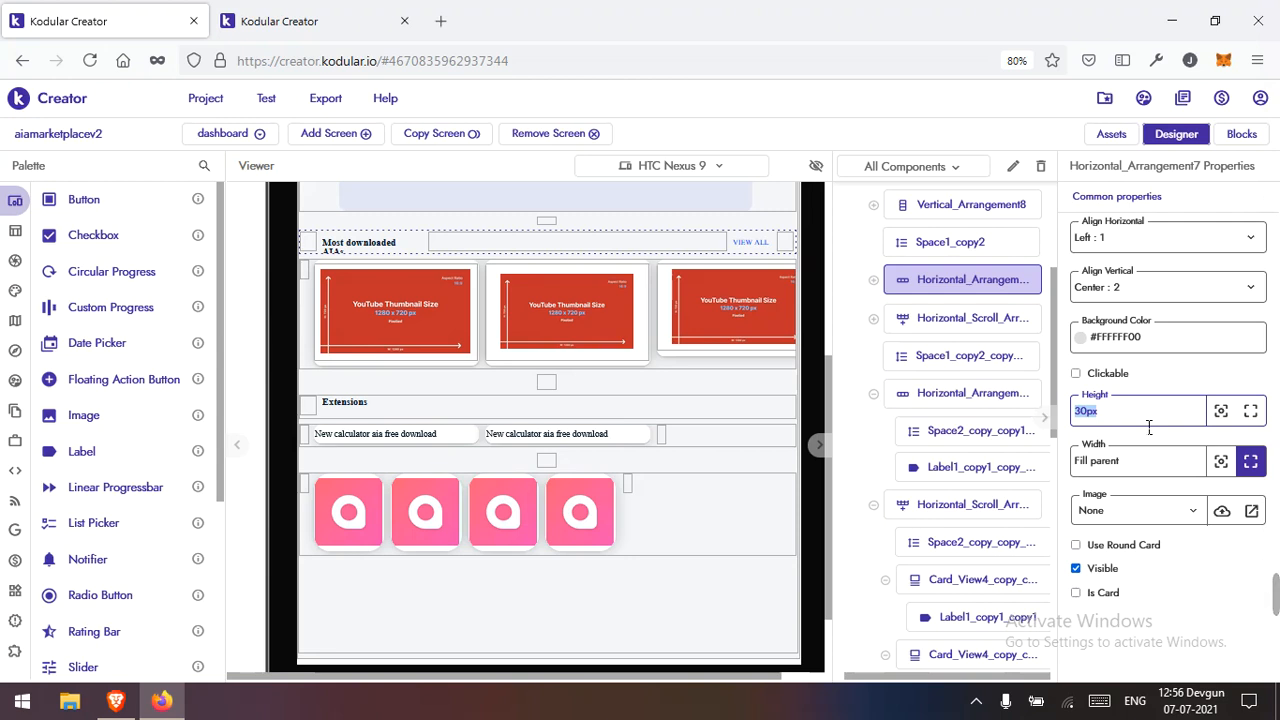
{"action": "type", "text": "36px"}
{"action": "key", "text": "Return"}
Step: Set the height of the space above the "Most downloaded AIAs" heading row to 4px and save the project
{"action": "left_click", "coordinate": [550, 222]}
{"action": "left_click", "coordinate": [1127, 240]}
{"action": "double_click", "coordinate": [1127, 240]}
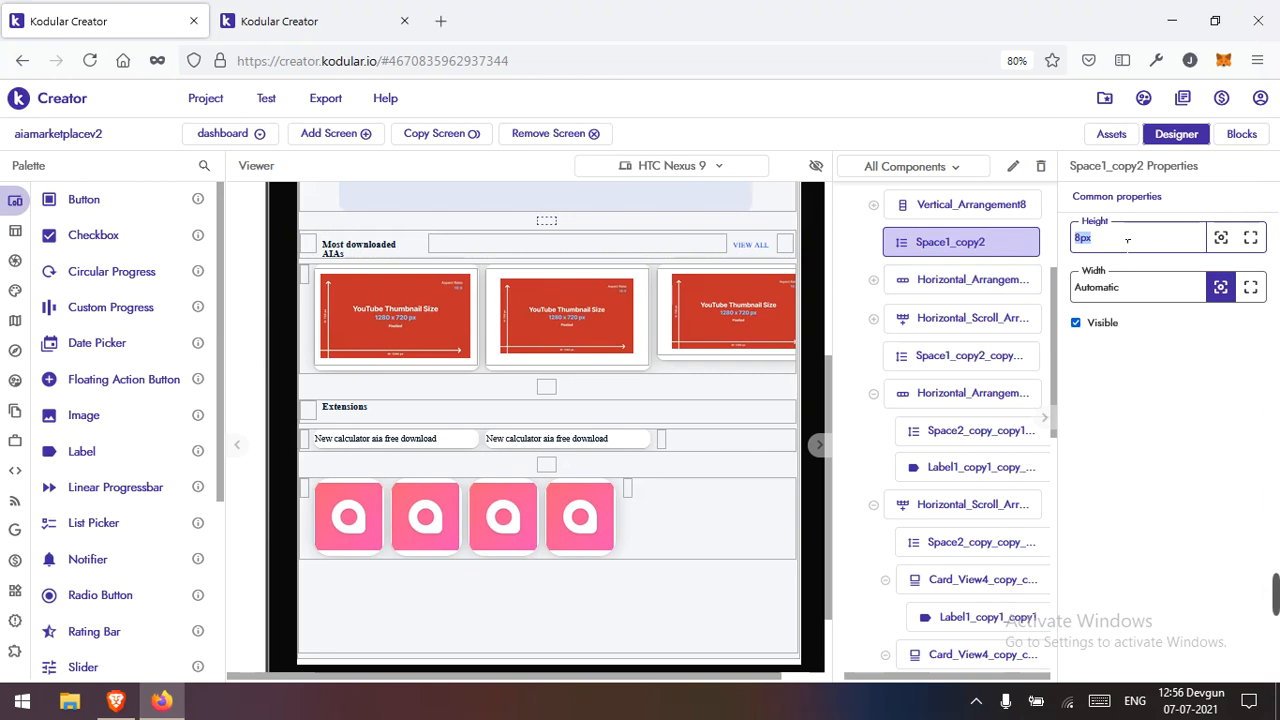
{"action": "type", "text": "4"}
{"action": "key", "text": "Return"}
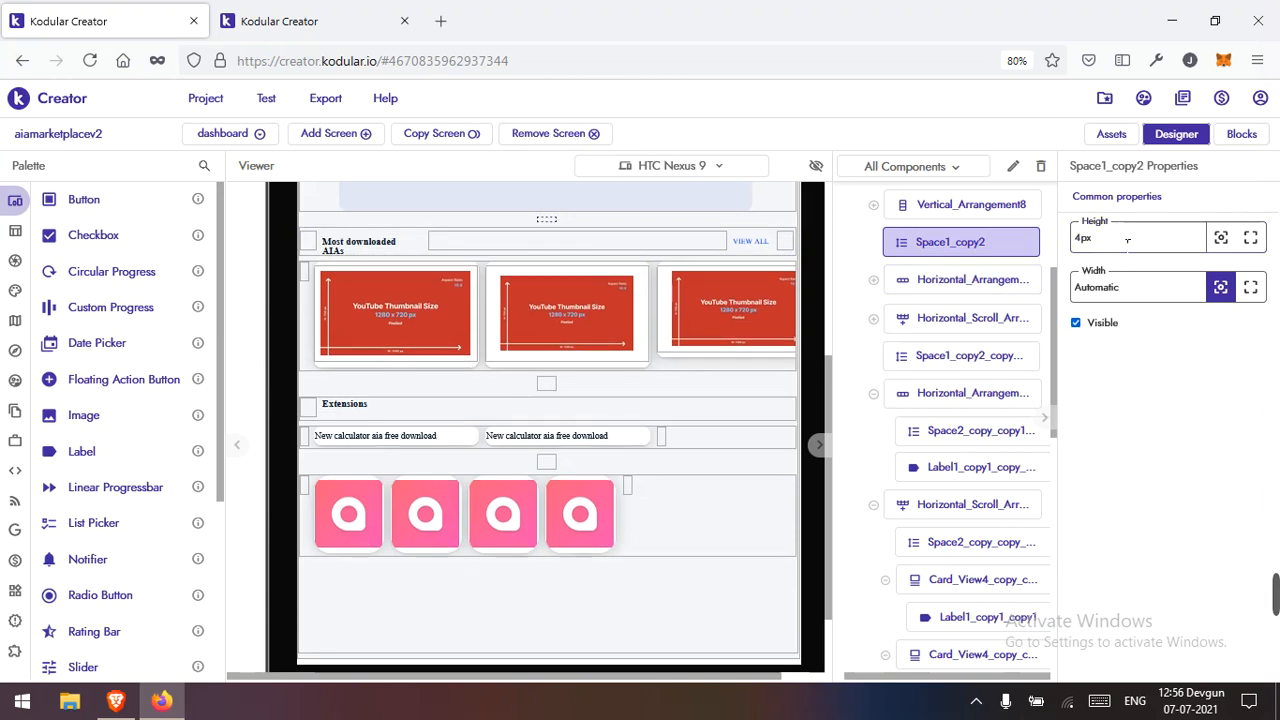
{"action": "left_click", "coordinate": [206, 98]}
{"action": "left_click", "coordinate": [243, 183]}
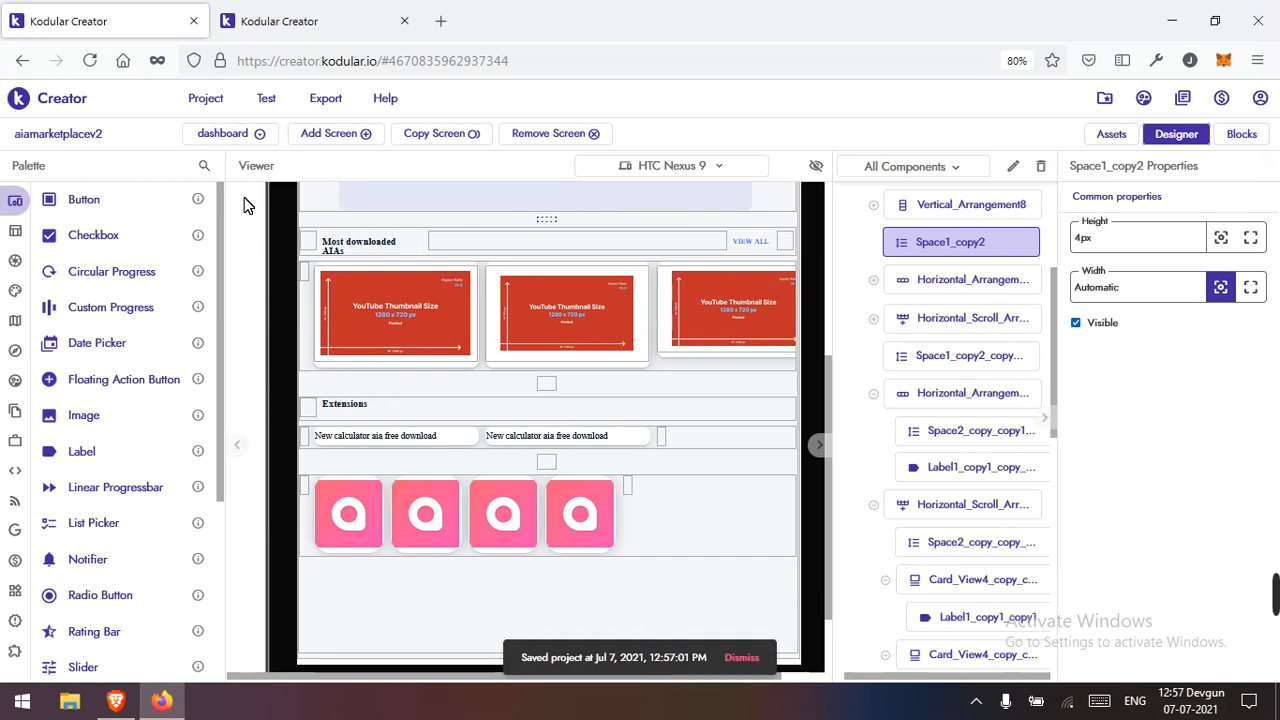
Step: Copy the whole "Most downloaded AIAs" heading row and paste it below the Extensions heading row
{"action": "left_click", "coordinate": [430, 258]}
{"action": "left_click", "coordinate": [430, 258]}
{"action": "right_click", "coordinate": [431, 260]}
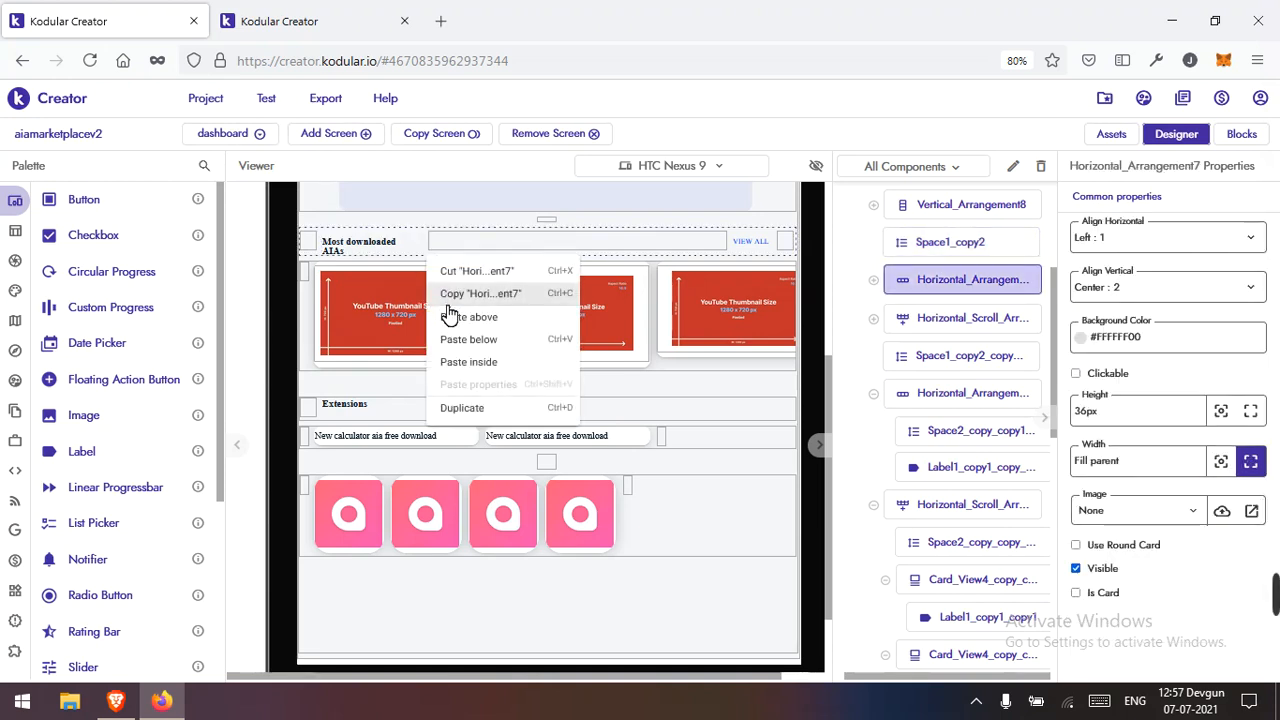
{"action": "left_click", "coordinate": [447, 295]}
{"action": "left_click", "coordinate": [466, 412]}
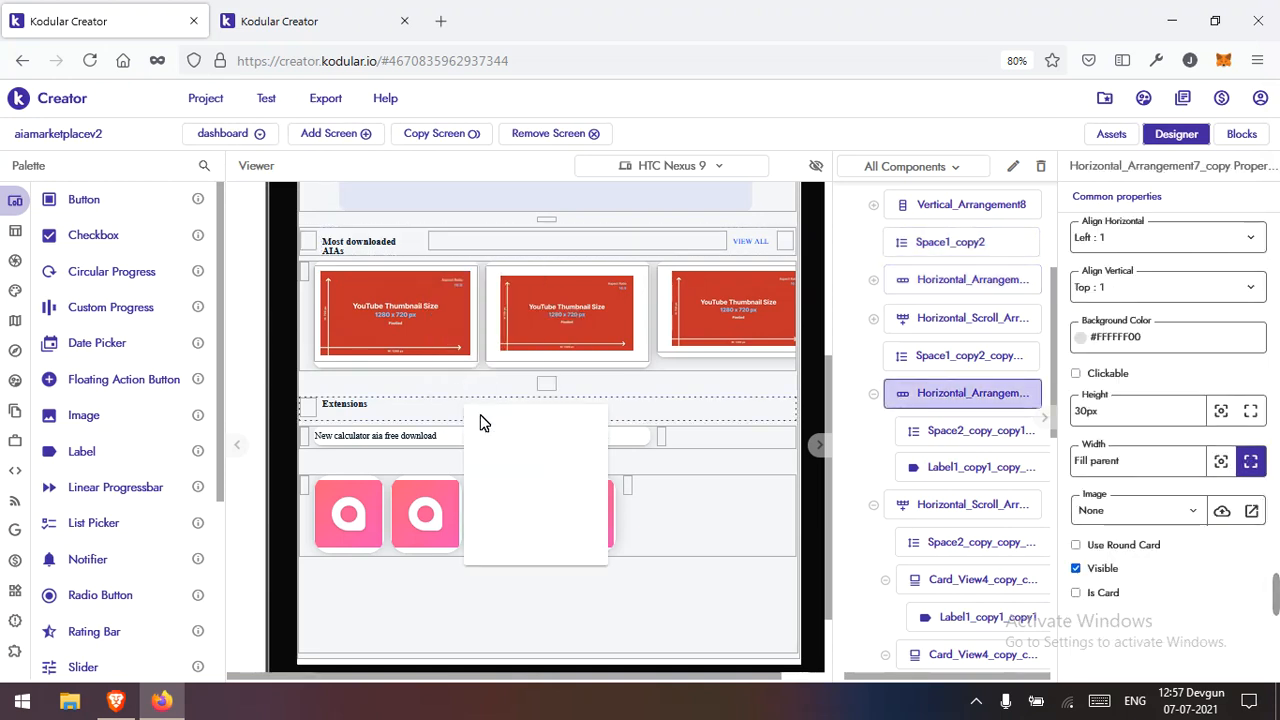
{"action": "left_click", "coordinate": [551, 497]}
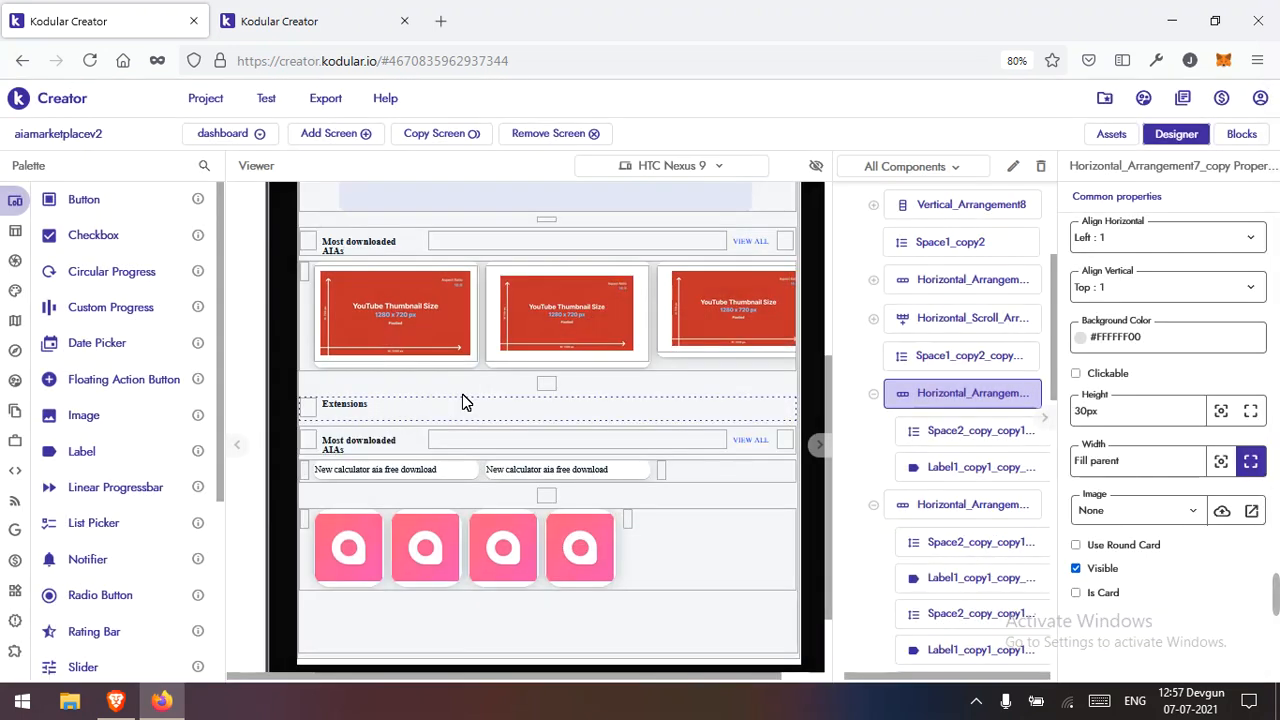
Step: Copy the text "Extensions" from the upper header label into the lower "Most downloaded AIAs" header label beside VIEW ALL
{"action": "left_click", "coordinate": [345, 410]}
{"action": "left_click", "coordinate": [1152, 566]}
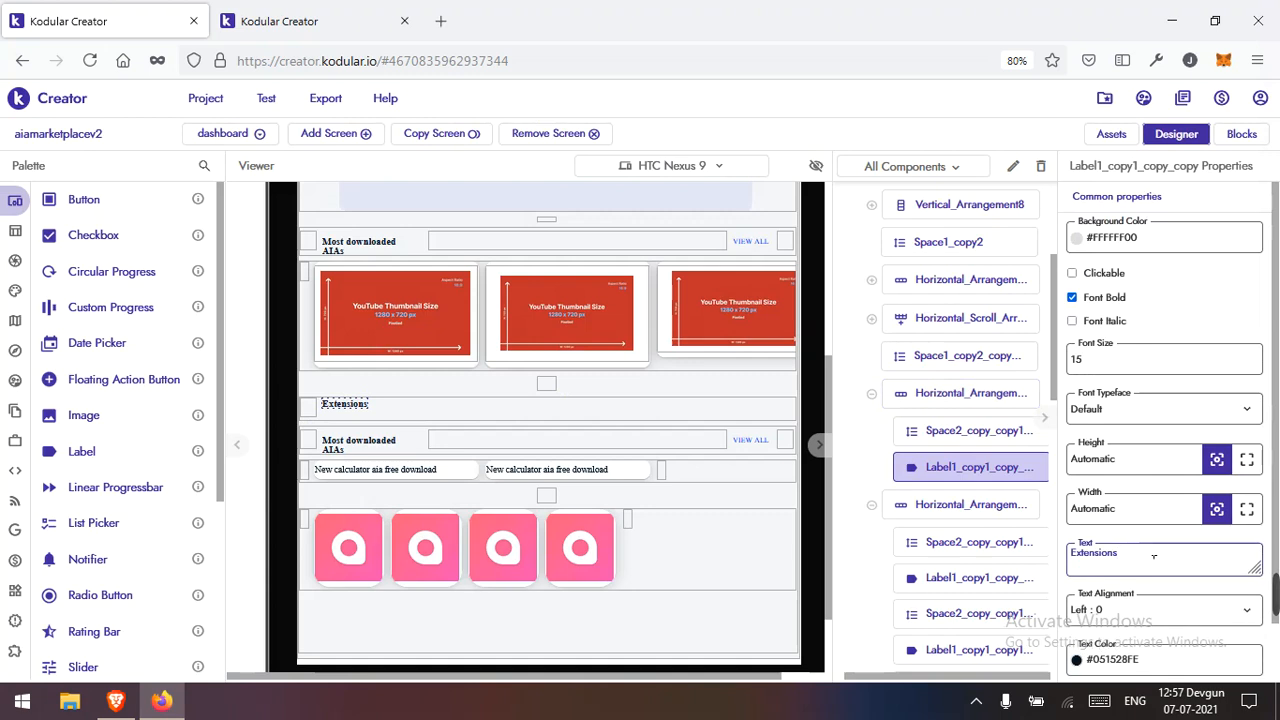
{"action": "key", "text": "ctrl+a"}
{"action": "left_click", "coordinate": [372, 448]}
{"action": "left_click", "coordinate": [1125, 558]}
{"action": "key", "text": "ctrl+a"}
{"action": "key", "text": "ctrl+v"}
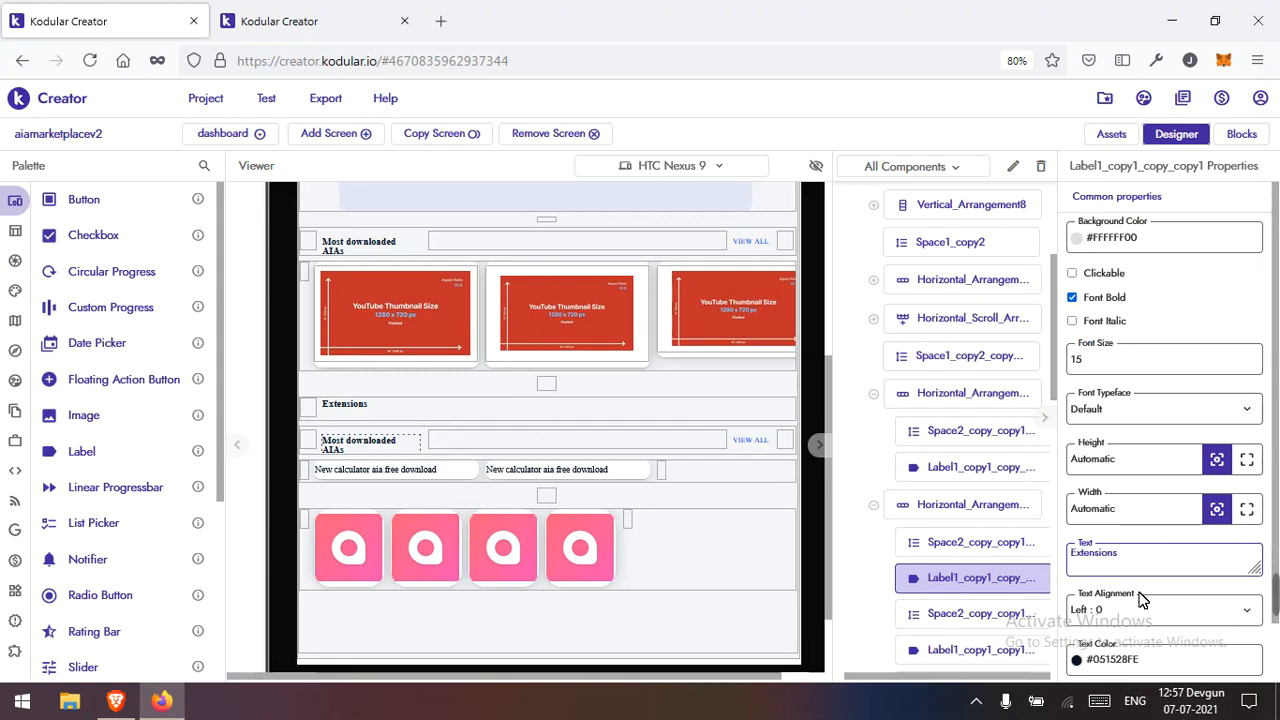
Step: Delete the redundant Extensions header arrangement that has no VIEW ALL label and save the project
{"action": "left_click", "coordinate": [453, 409]}
{"action": "left_click", "coordinate": [1040, 166]}
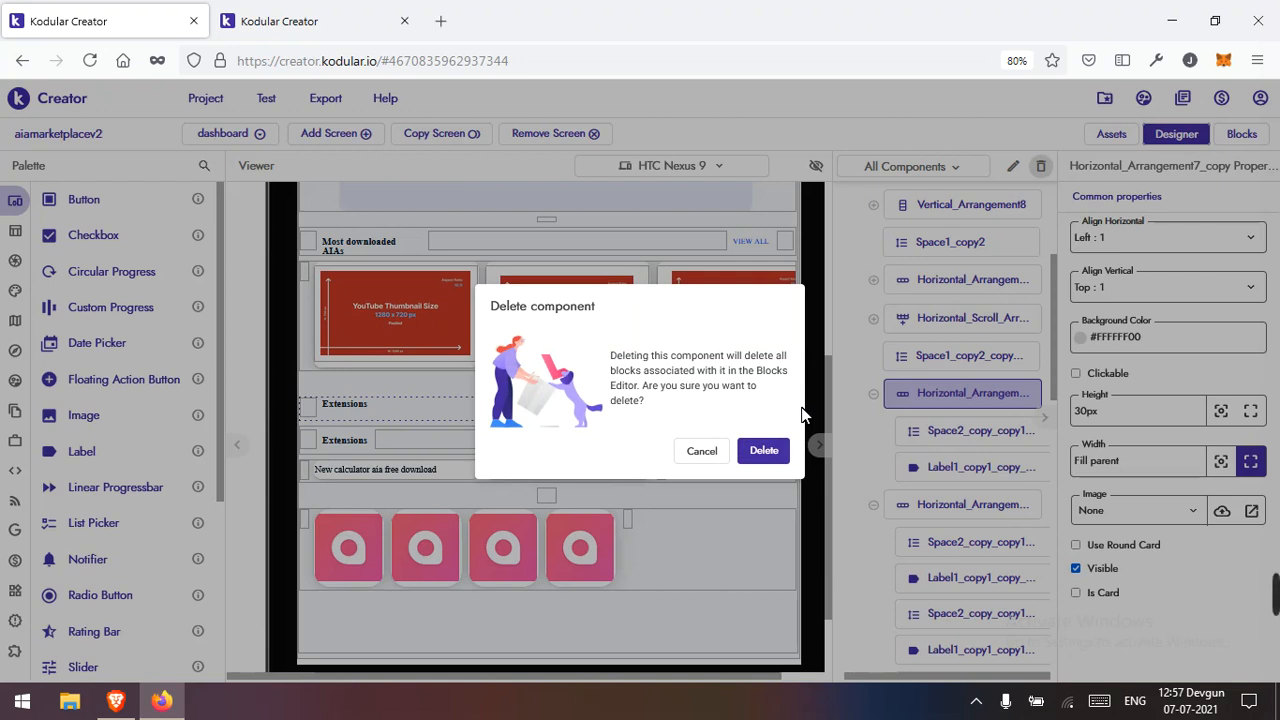
{"action": "left_click", "coordinate": [764, 451]}
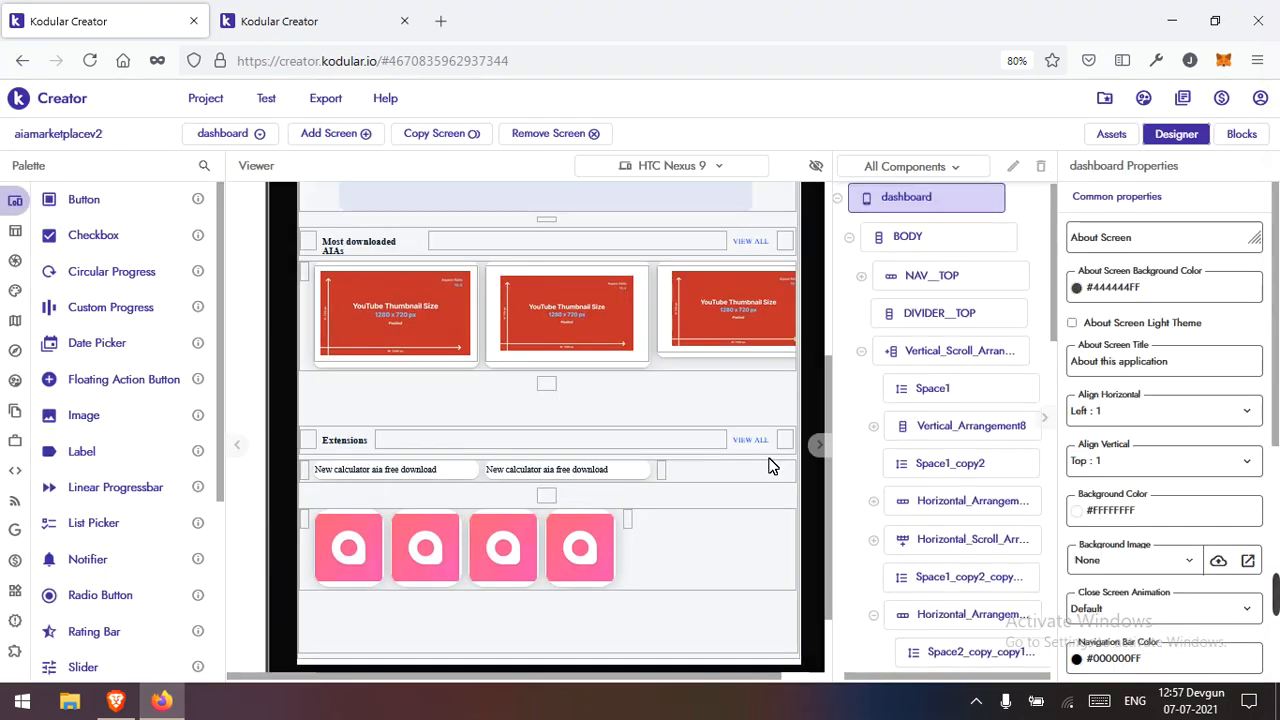
{"action": "left_click", "coordinate": [218, 96]}
{"action": "left_click", "coordinate": [237, 183]}
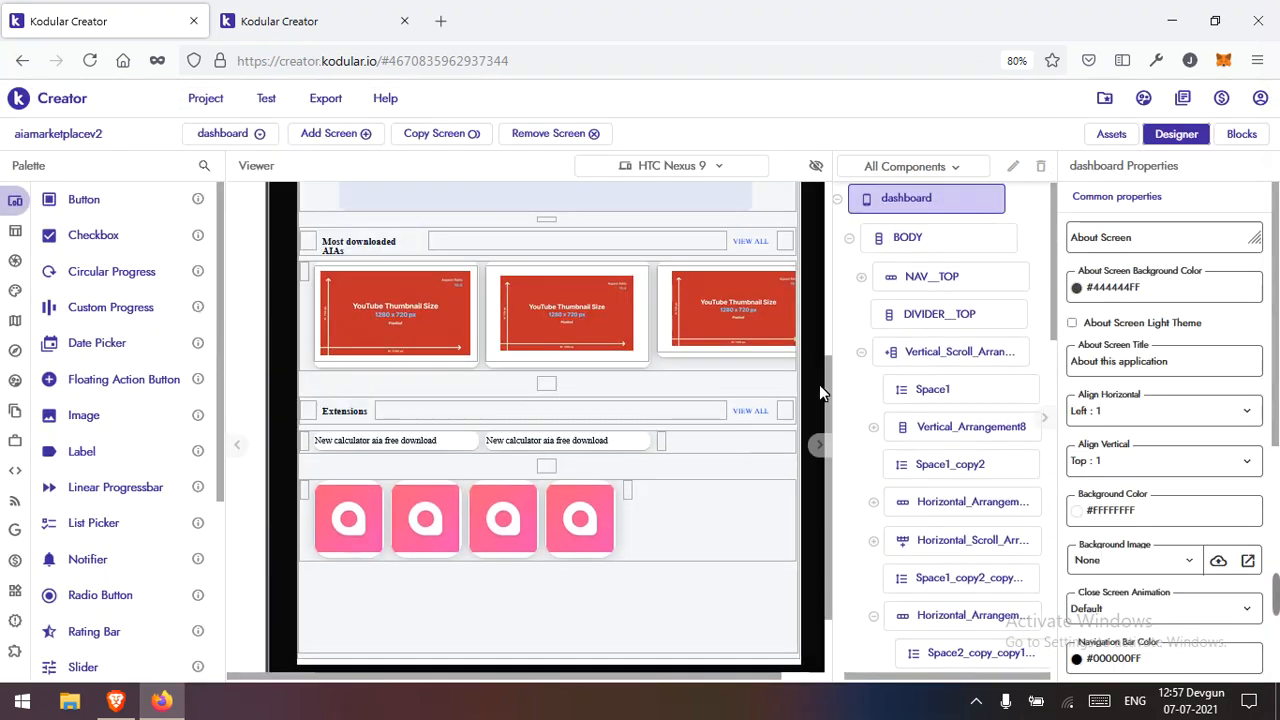
Step: Select the VIEW ALL label in the Extensions row and save the project
{"action": "left_click", "coordinate": [751, 418]}
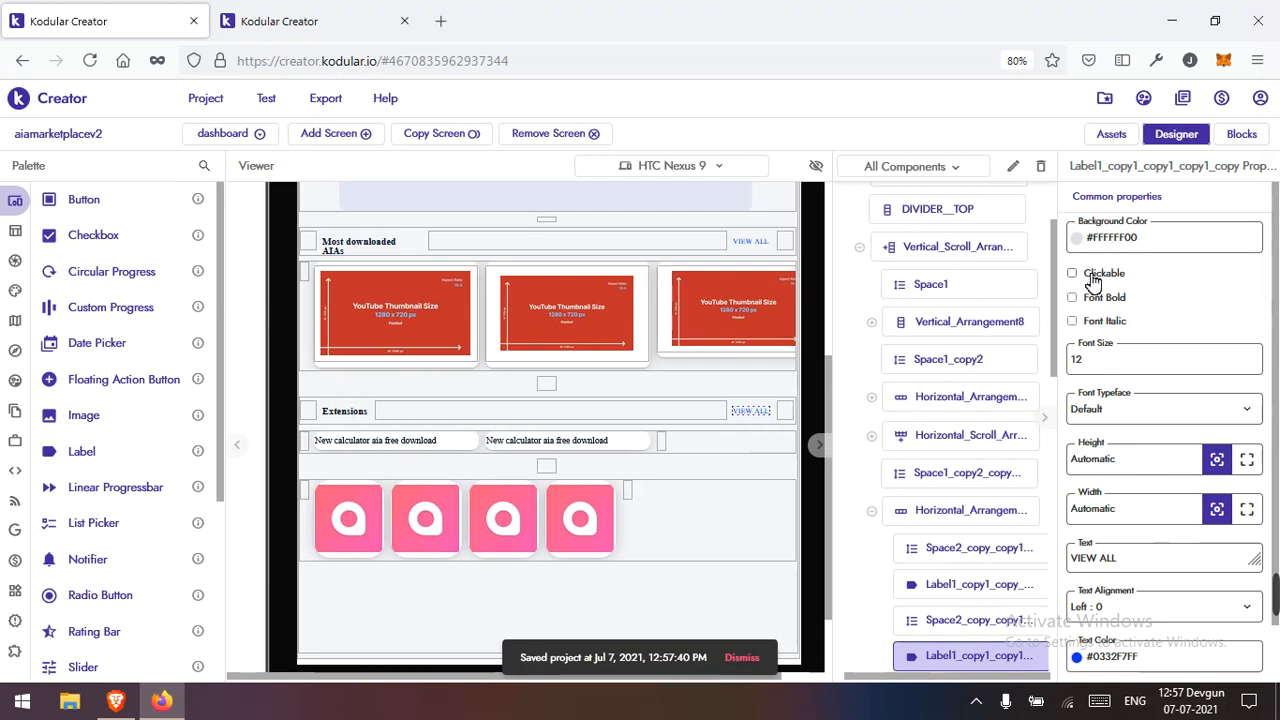
{"action": "left_click", "coordinate": [203, 100]}
{"action": "left_click", "coordinate": [244, 187]}
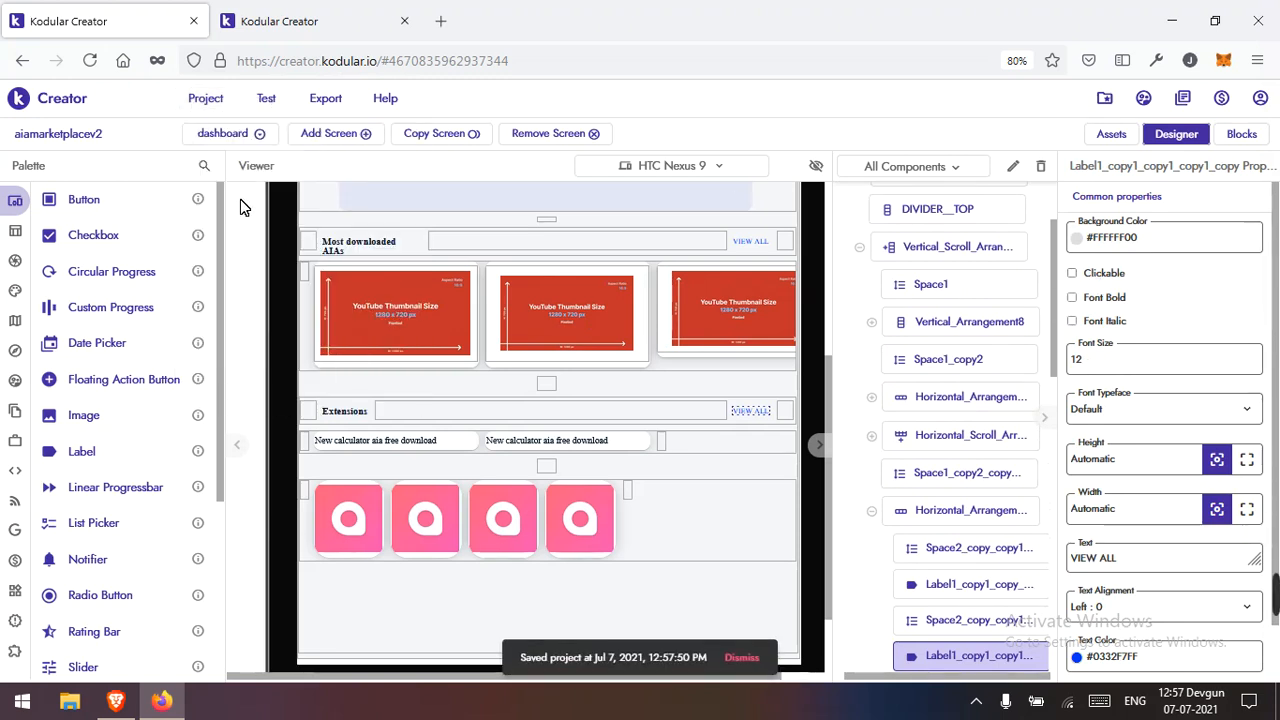
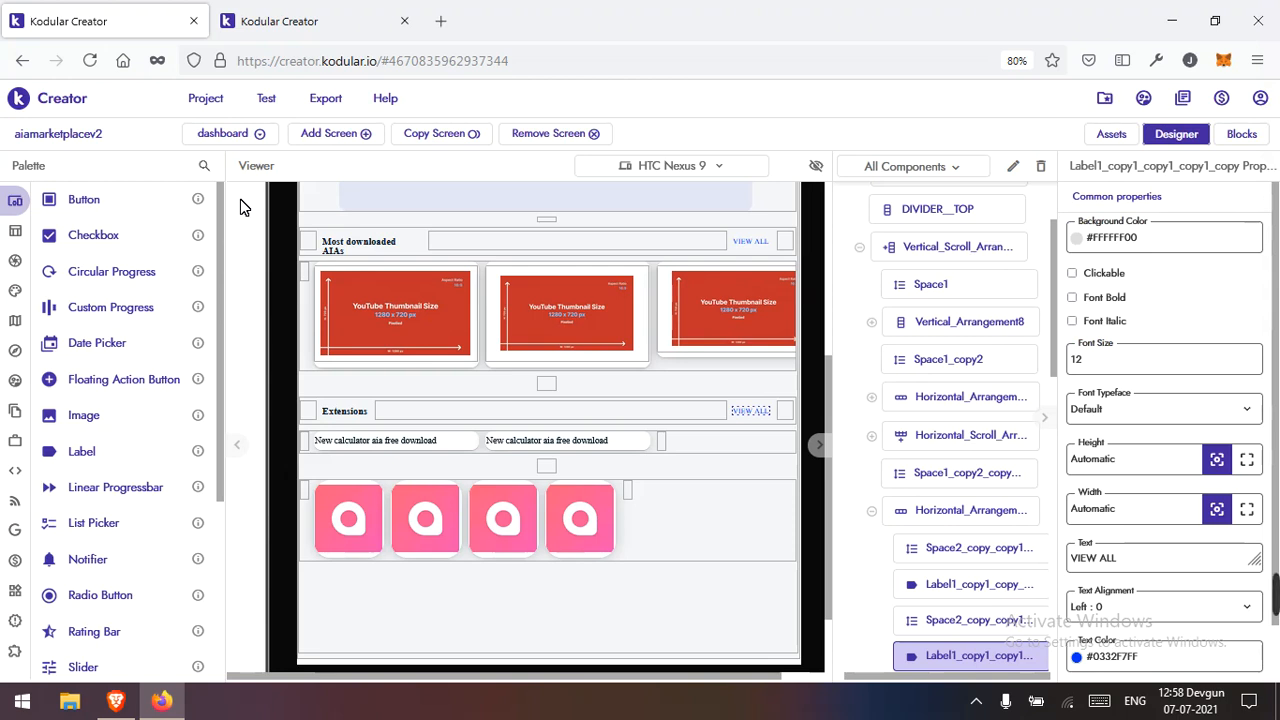
{"action": "left_click", "coordinate": [210, 98]}
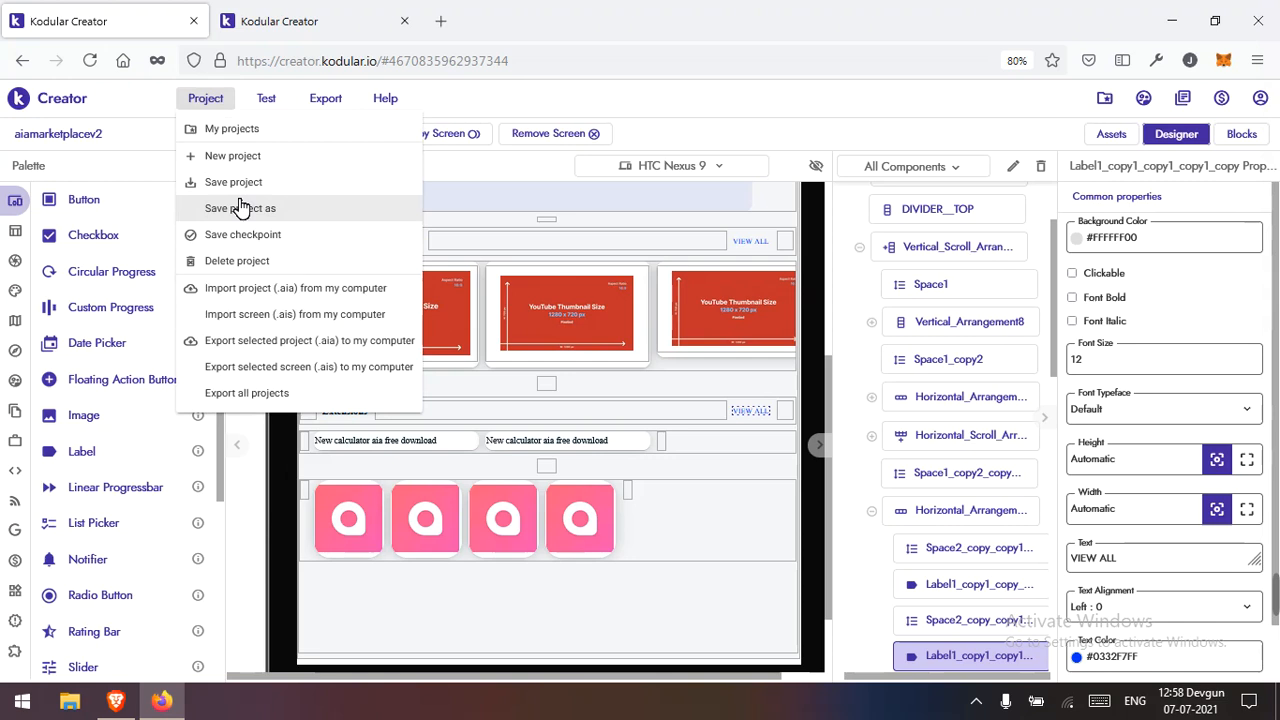
{"action": "left_click", "coordinate": [238, 183]}
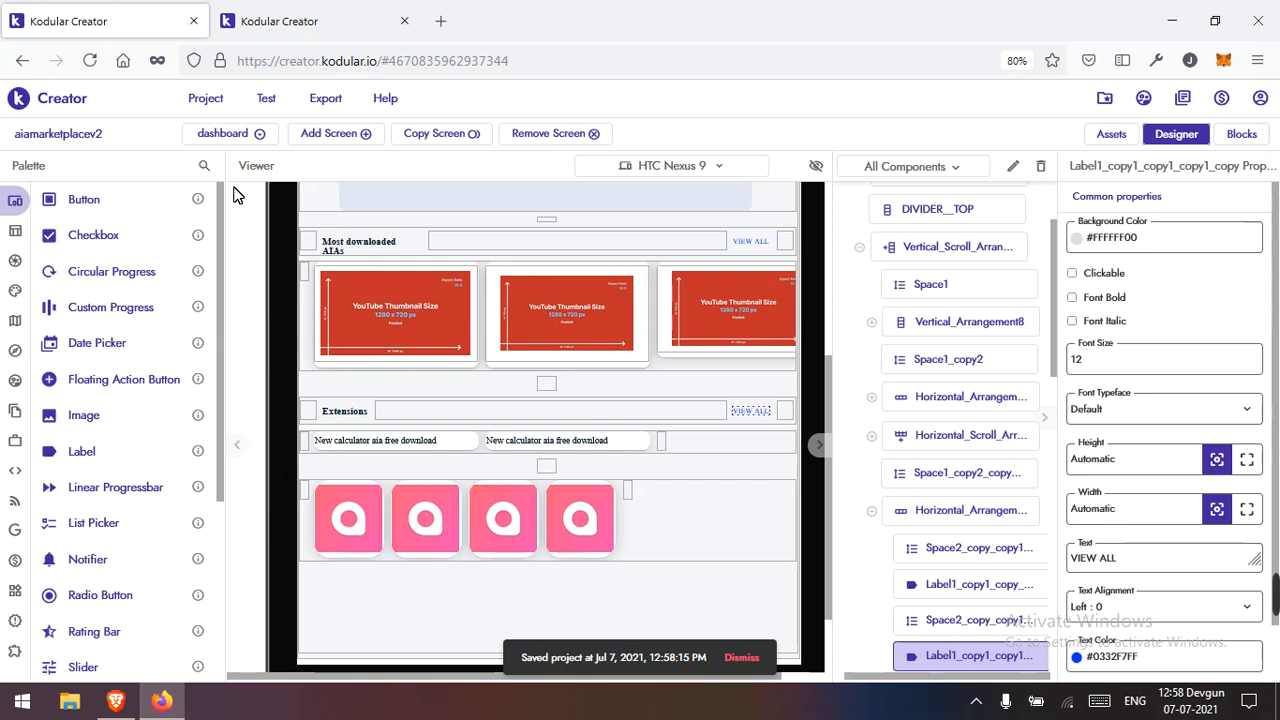
{"action": "left_click", "coordinate": [205, 98]}
{"action": "left_click", "coordinate": [238, 179]}
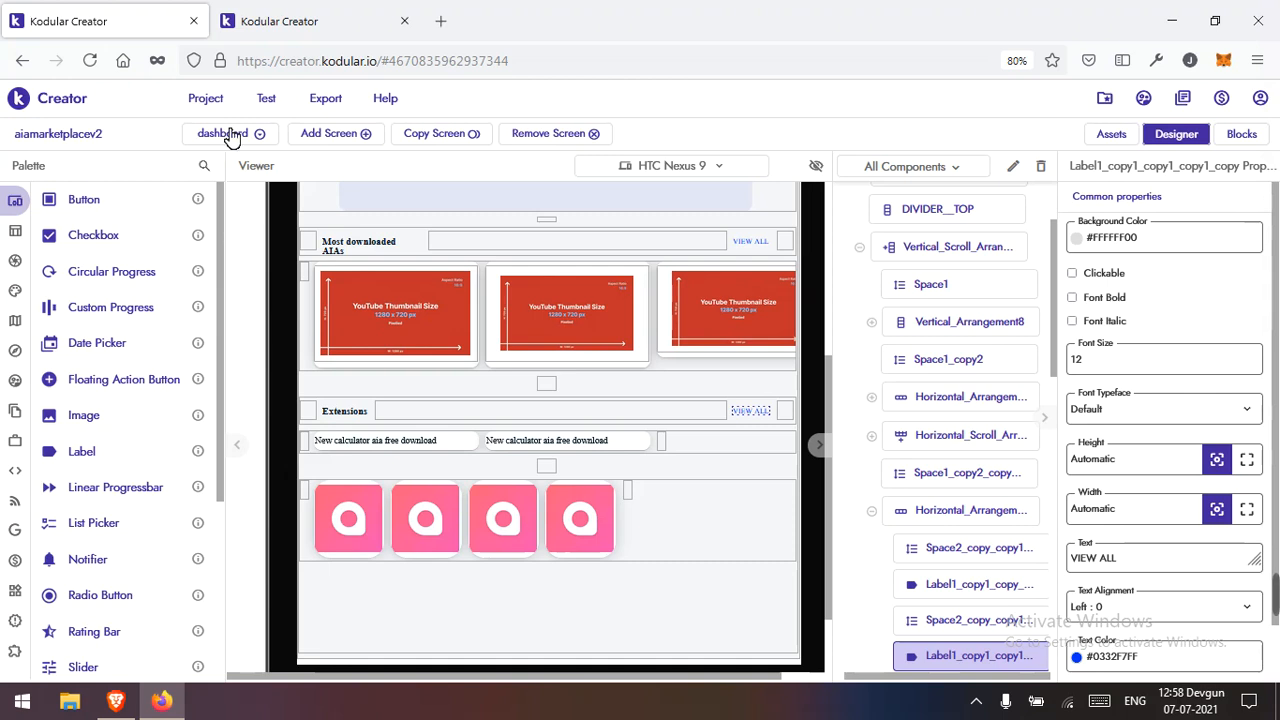
{"action": "left_click", "coordinate": [205, 98]}
{"action": "left_click", "coordinate": [238, 190]}
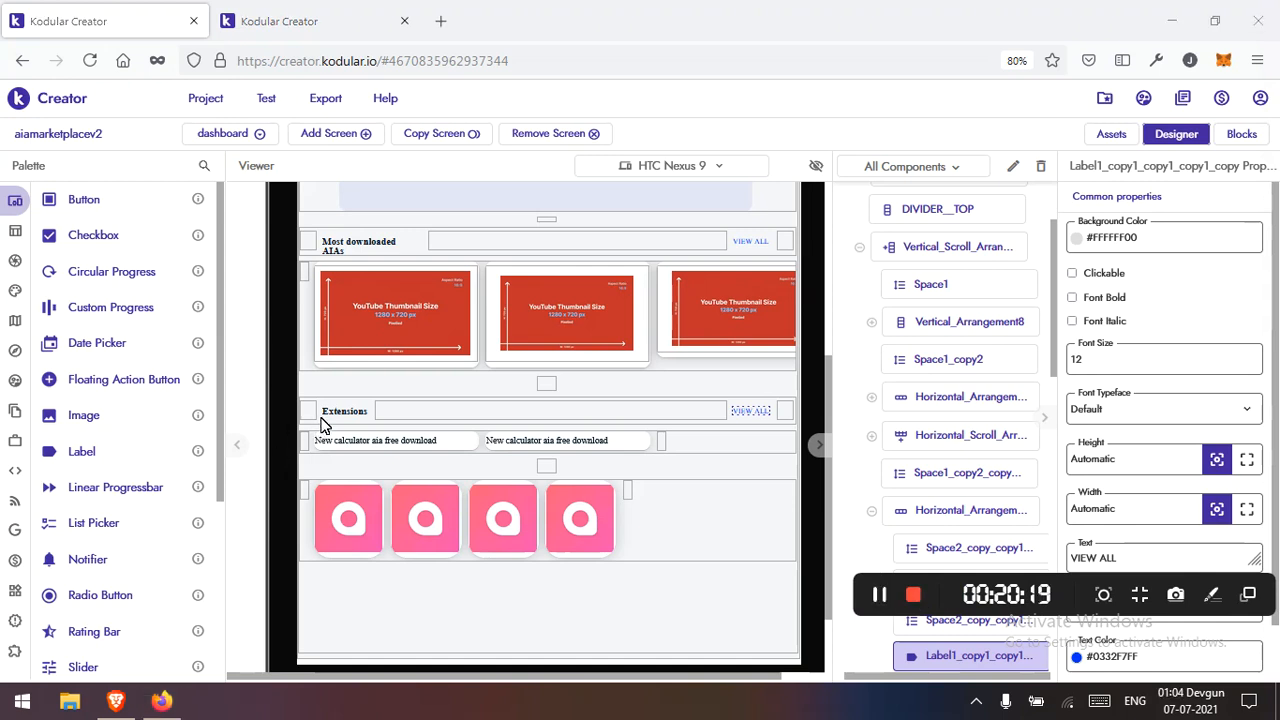
Step: Set the "Most downloaded AIAs" label's text color to dark gray #616161FF and save the project
{"action": "scroll", "coordinate": [322, 424], "scroll_direction": "up", "scroll_amount": 3}
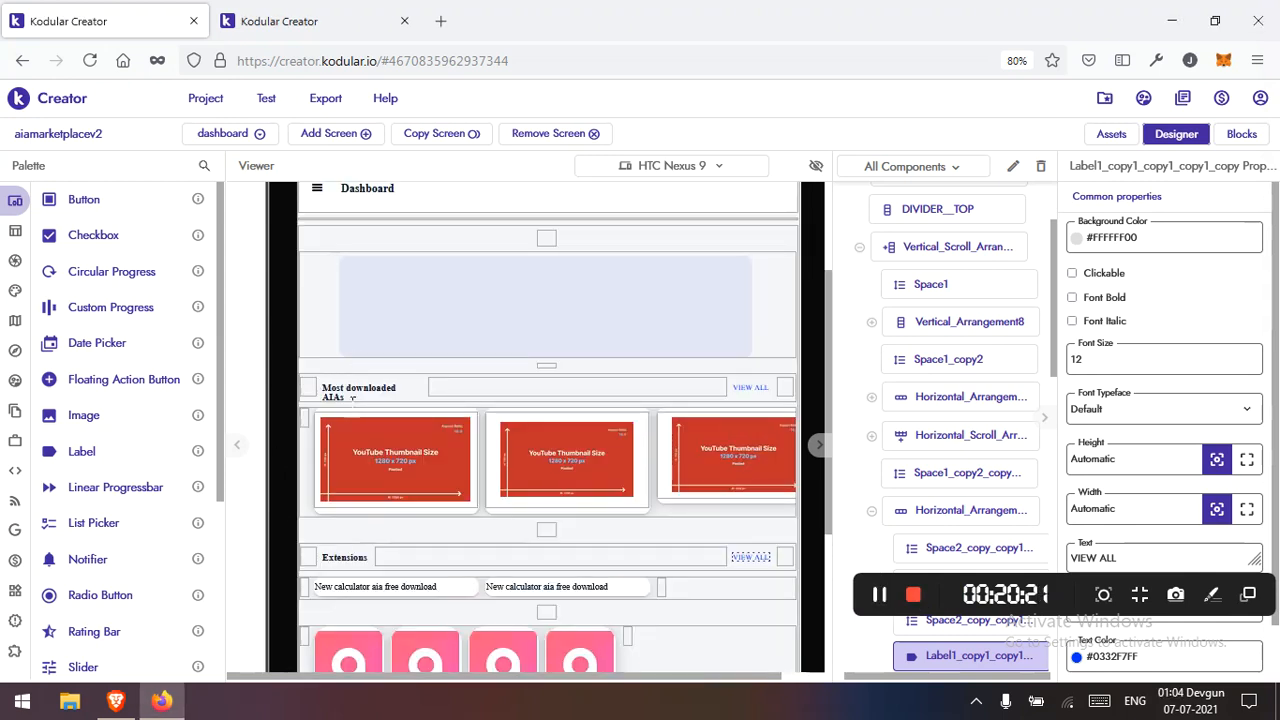
{"action": "left_click", "coordinate": [352, 396]}
{"action": "scroll", "coordinate": [580, 320], "scroll_direction": "down", "scroll_amount": 4}
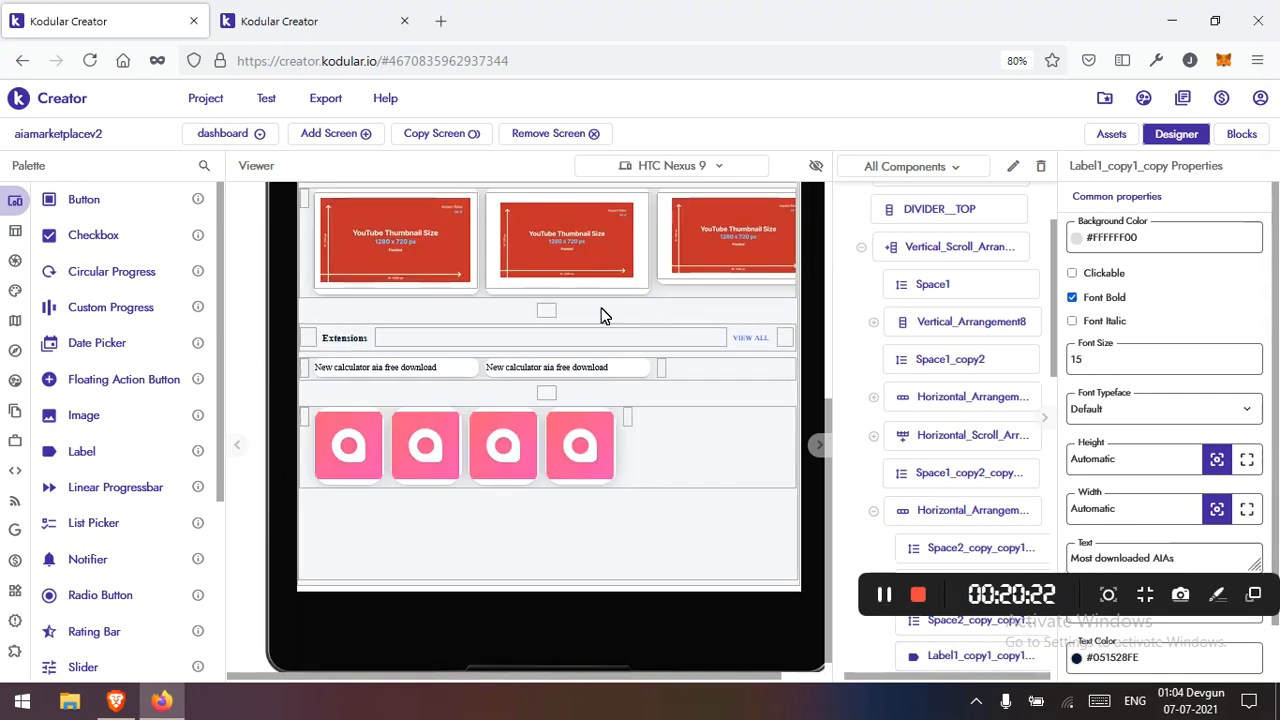
{"action": "left_click", "coordinate": [1091, 662]}
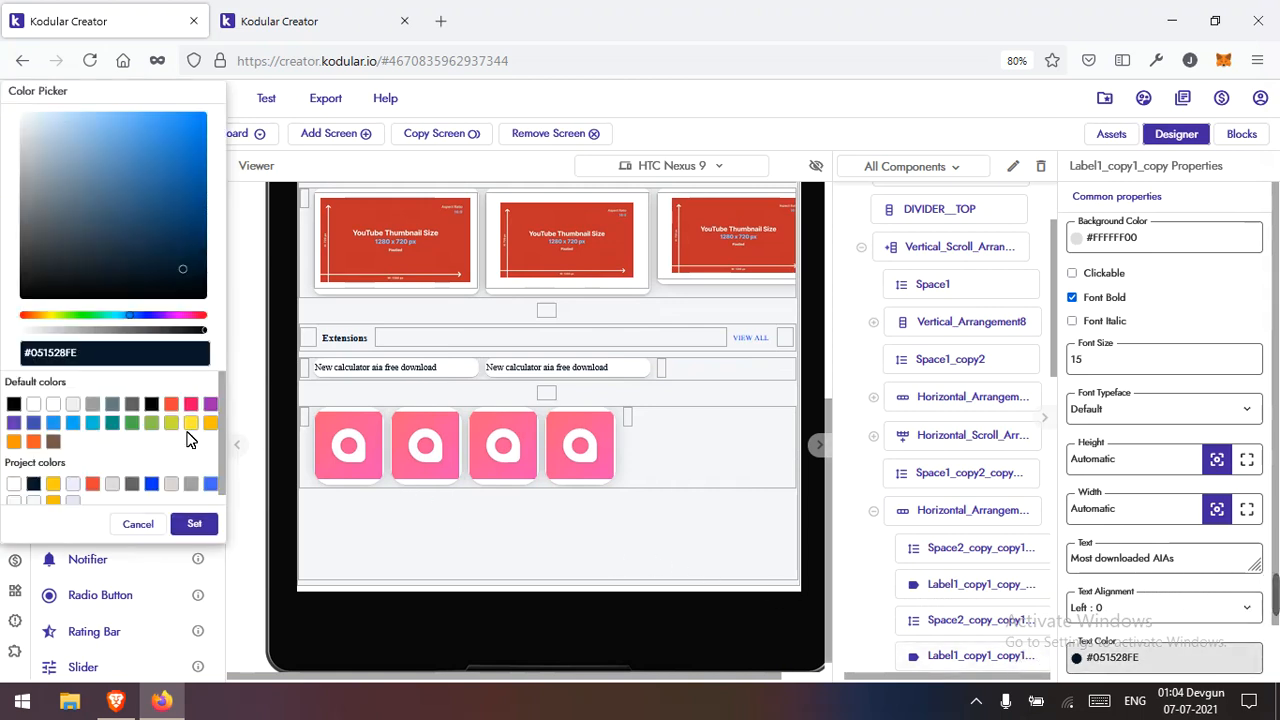
{"action": "left_click", "coordinate": [152, 477]}
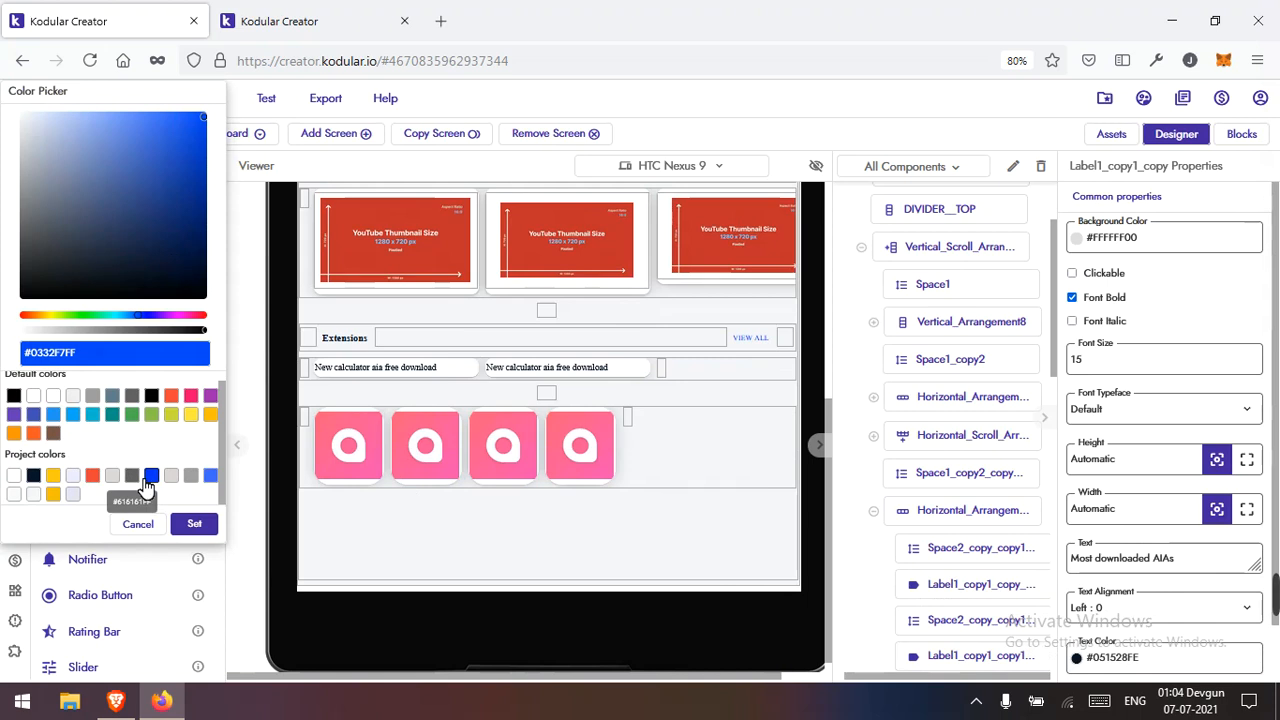
{"action": "left_click", "coordinate": [132, 477]}
{"action": "left_click", "coordinate": [112, 397]}
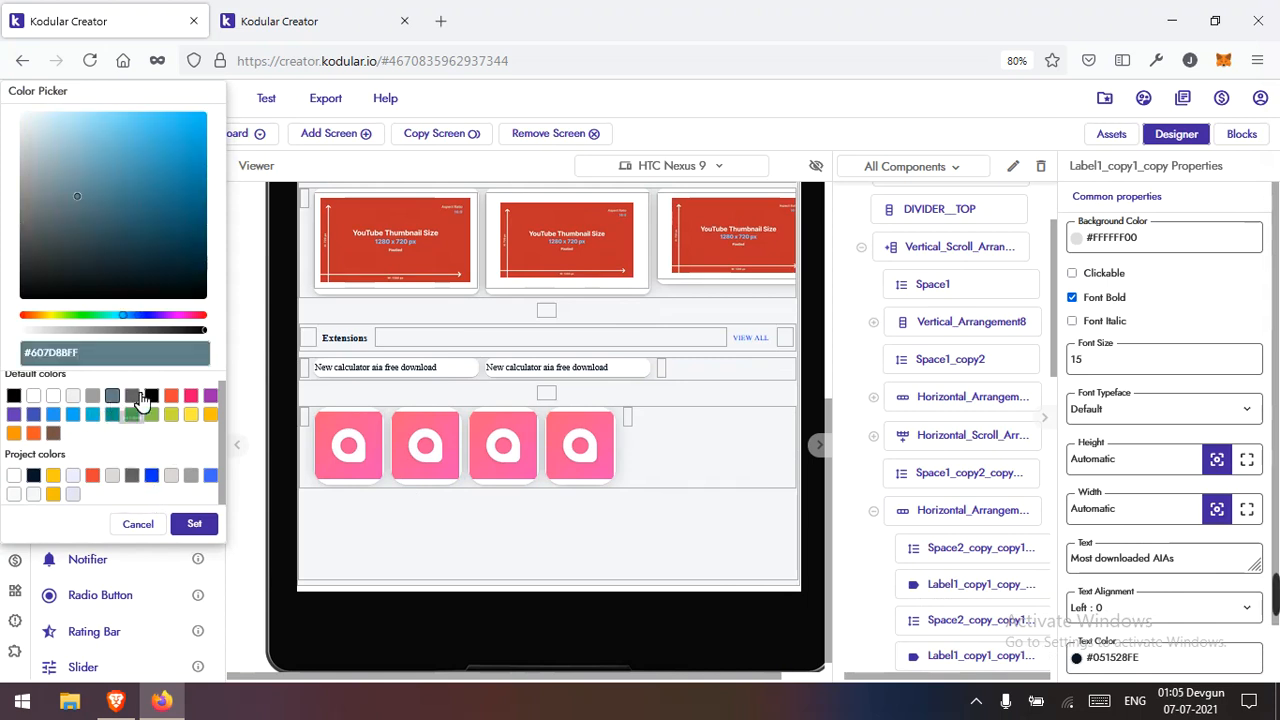
{"action": "left_click", "coordinate": [131, 398]}
{"action": "left_click", "coordinate": [194, 524]}
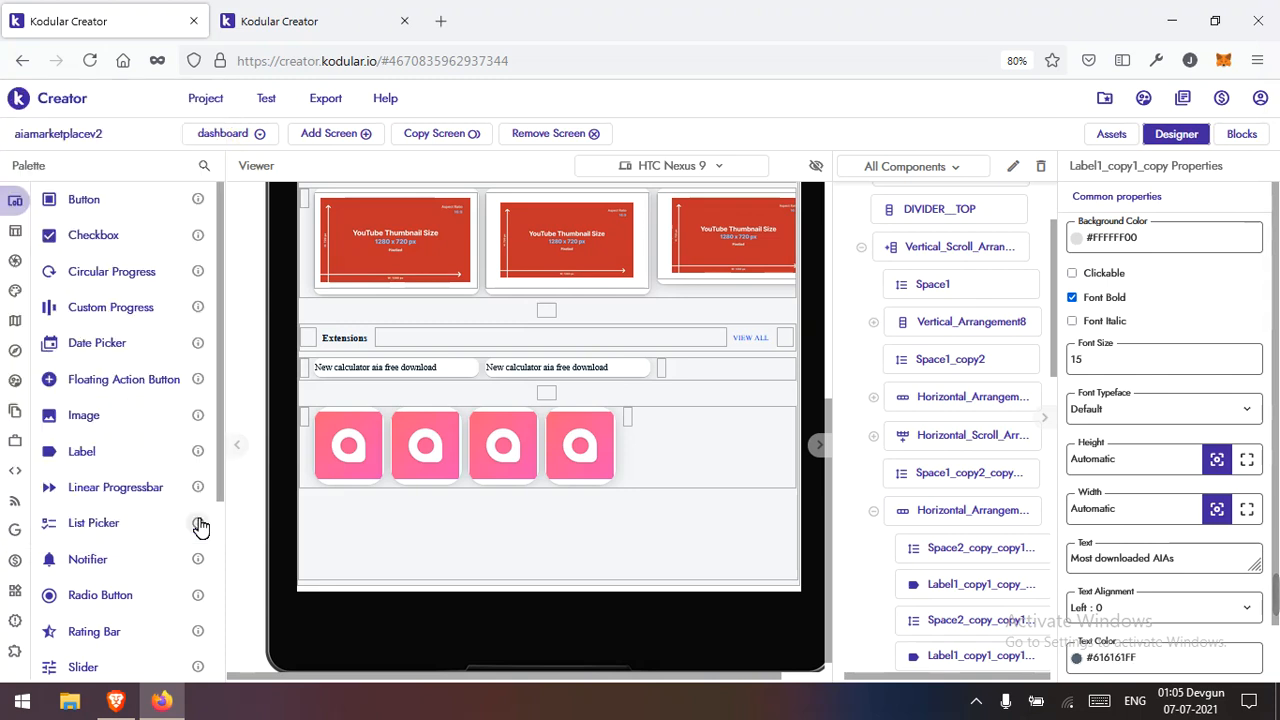
{"action": "left_click", "coordinate": [205, 99]}
{"action": "left_click", "coordinate": [225, 185]}
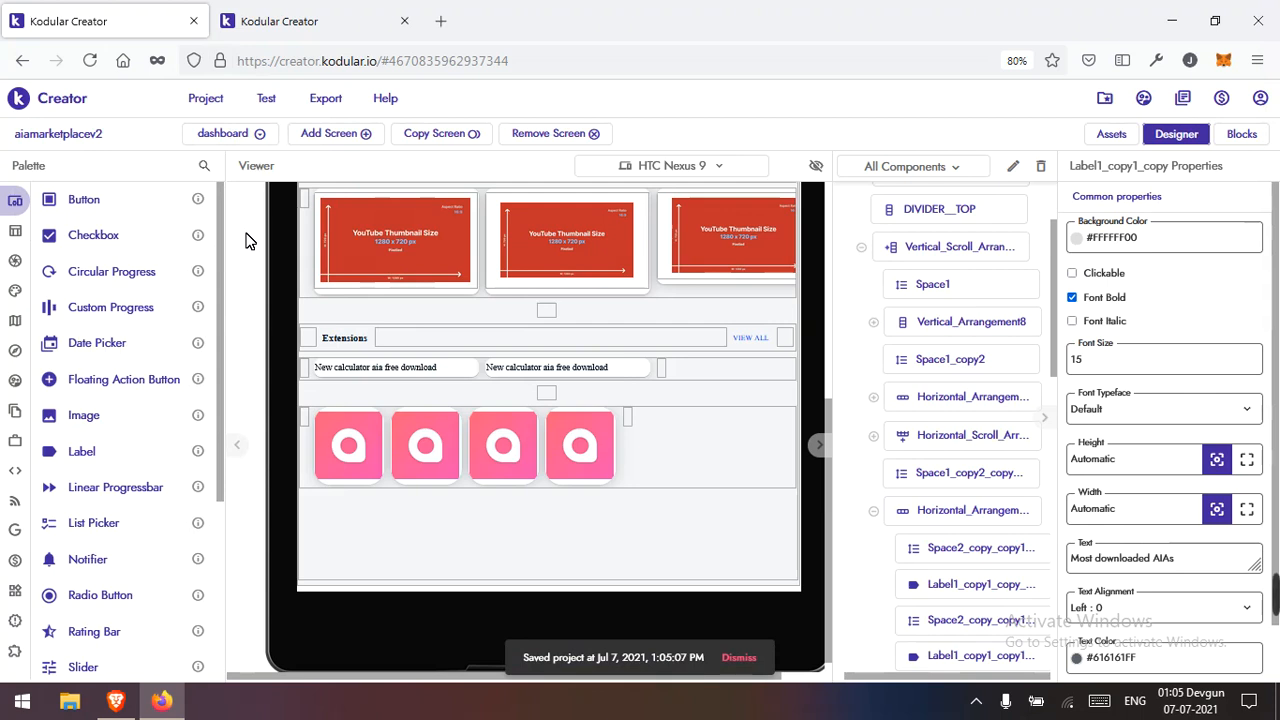
Step: Try the "Most downloaded AIAs" label without bold, restore its bold font and save the project
{"action": "scroll", "coordinate": [437, 341], "scroll_direction": "up", "scroll_amount": 3}
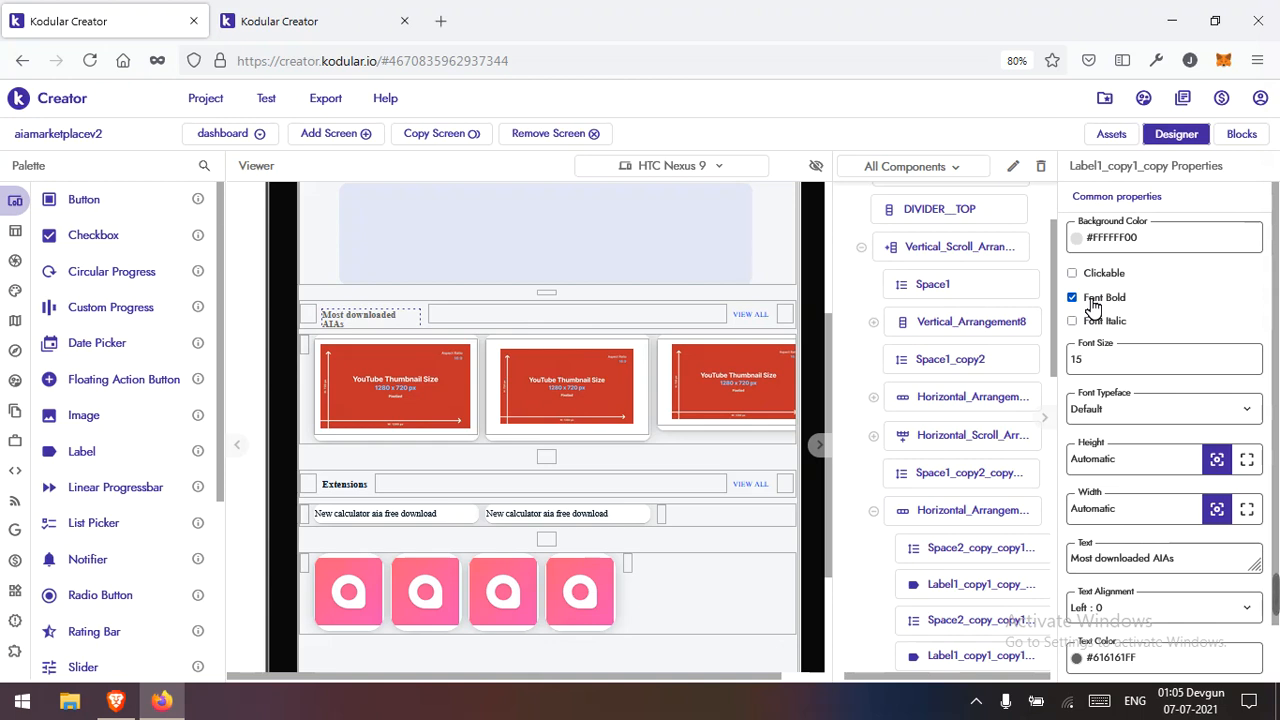
{"action": "left_click", "coordinate": [1093, 305]}
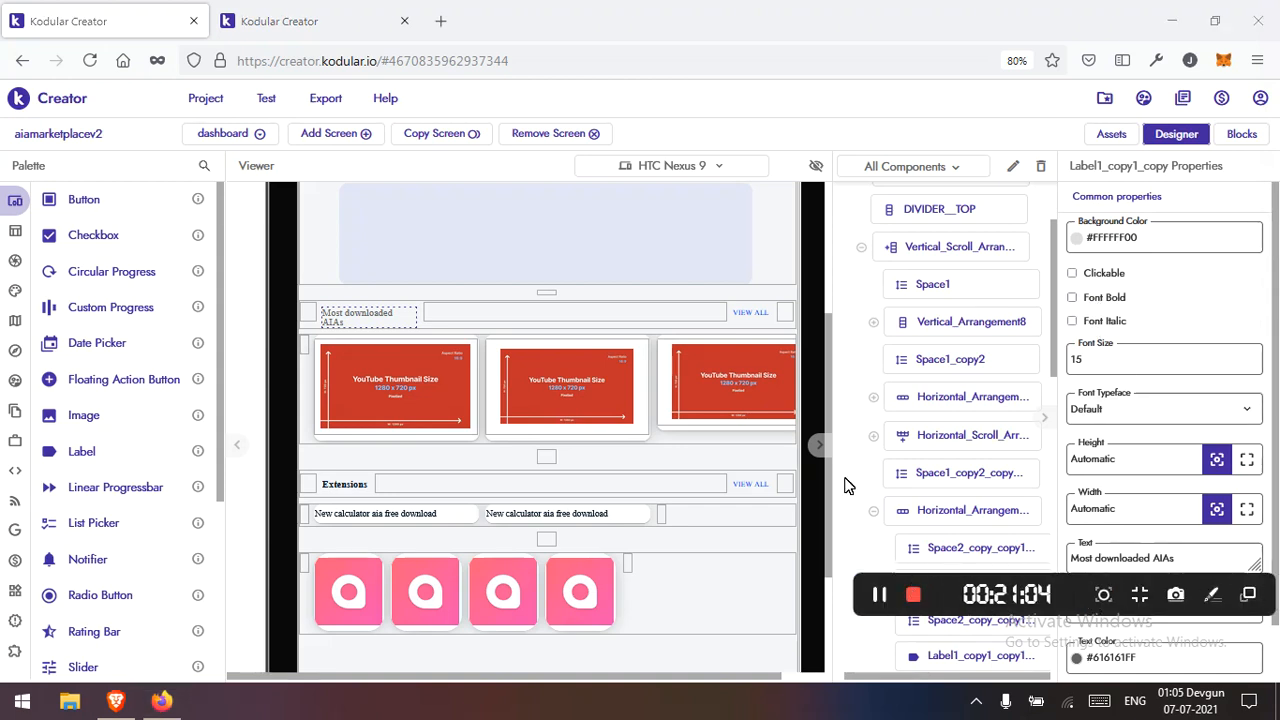
{"action": "left_click", "coordinate": [1124, 298]}
{"action": "left_click", "coordinate": [203, 99]}
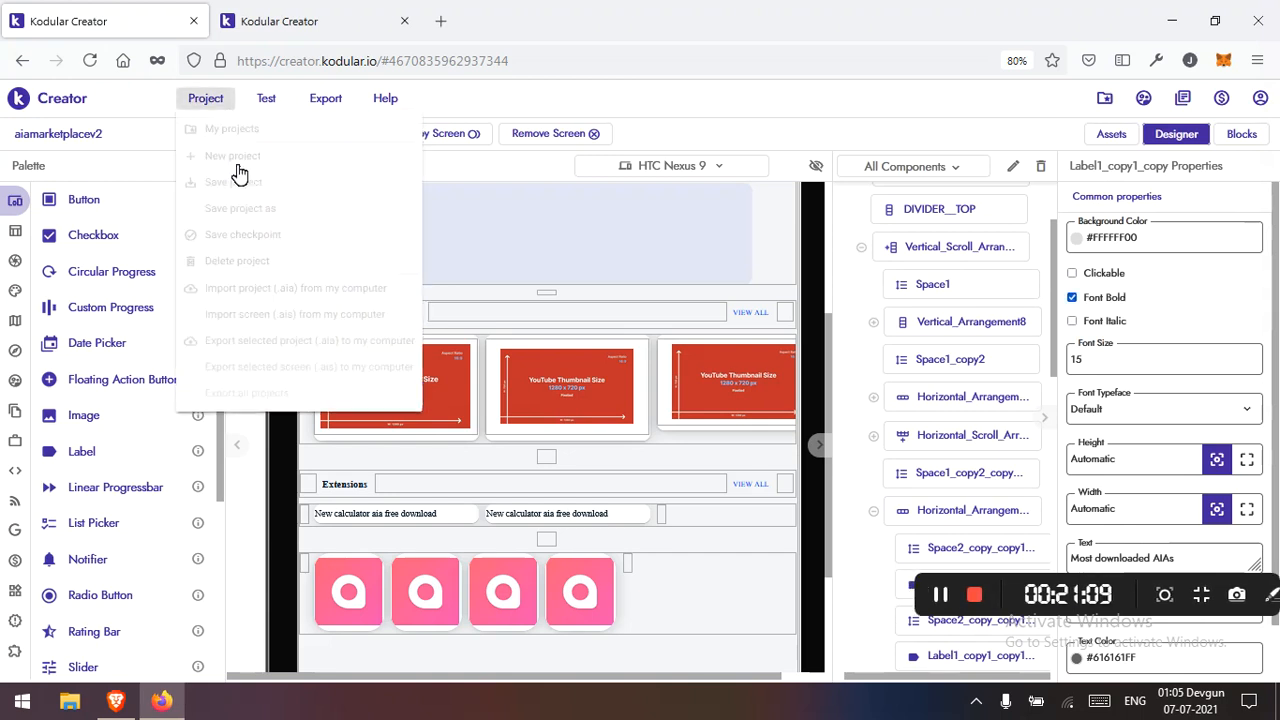
{"action": "left_click", "coordinate": [235, 183]}
Step: Set the "Most downloaded AIAs" label's text color to the muted blue-violet #63608BFE
{"action": "left_click", "coordinate": [1115, 660]}
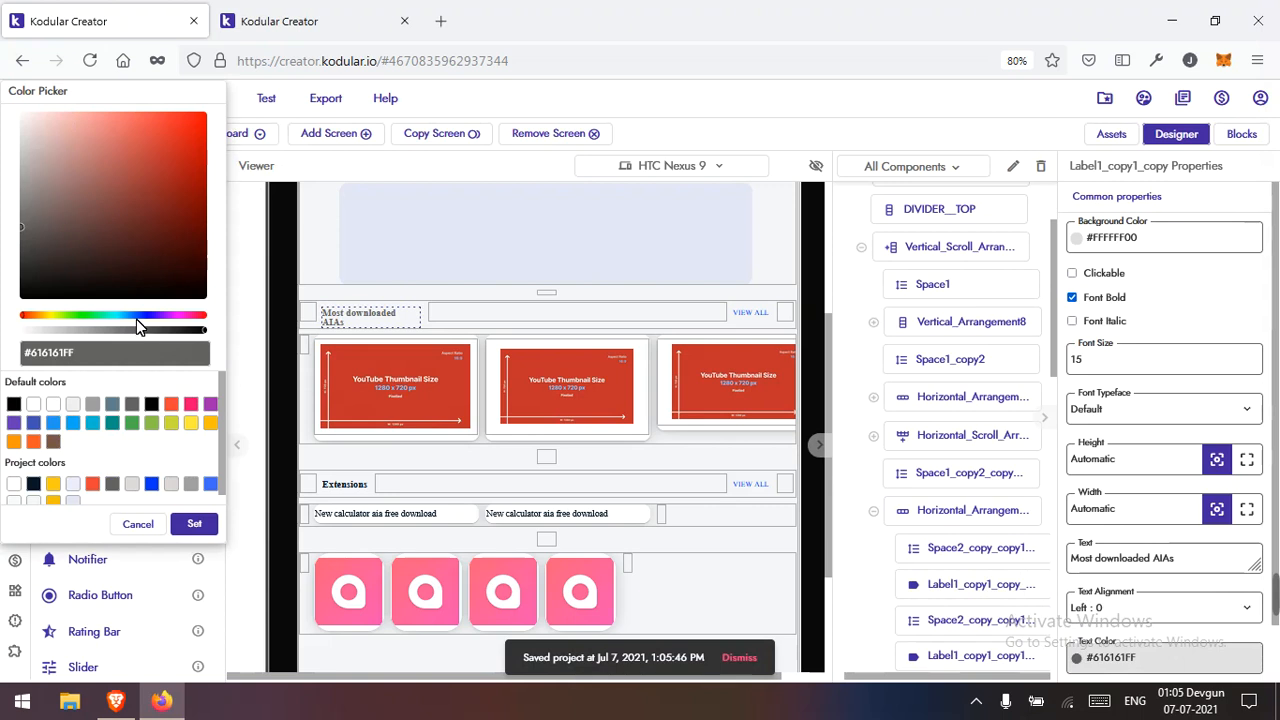
{"action": "left_click_drag", "start_coordinate": [139, 317], "coordinate": [145, 318]}
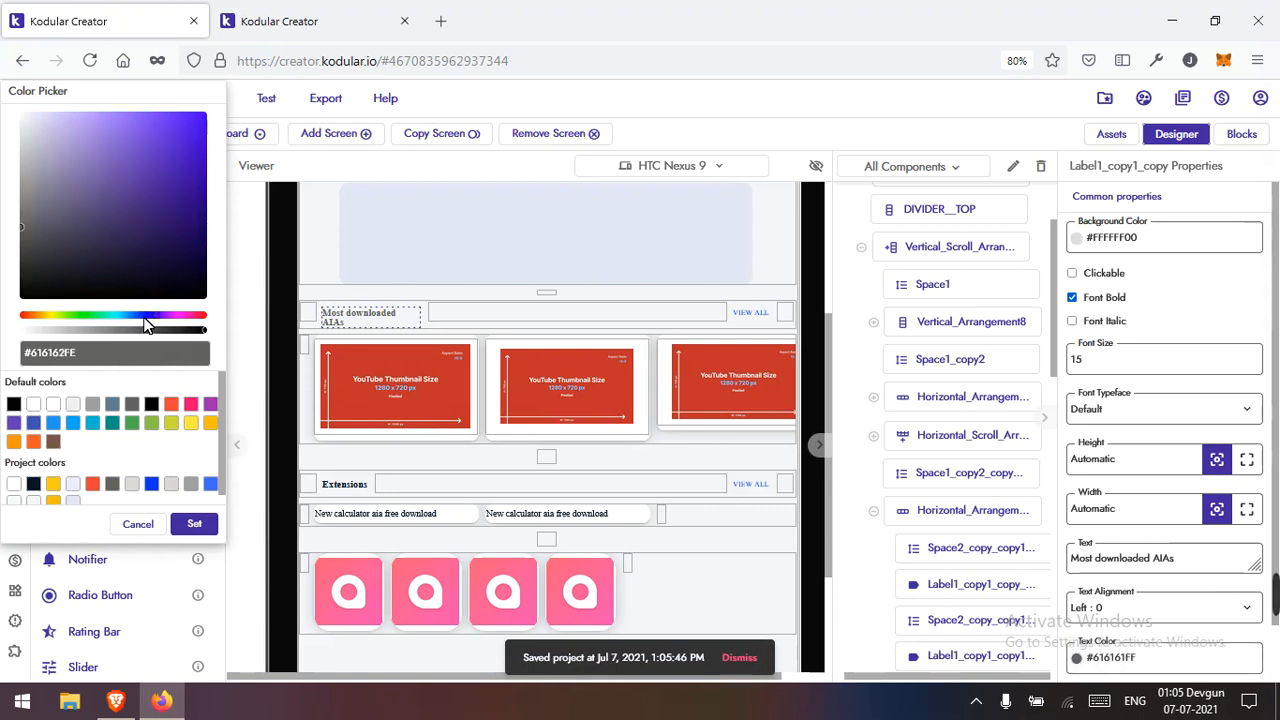
{"action": "left_click", "coordinate": [120, 407]}
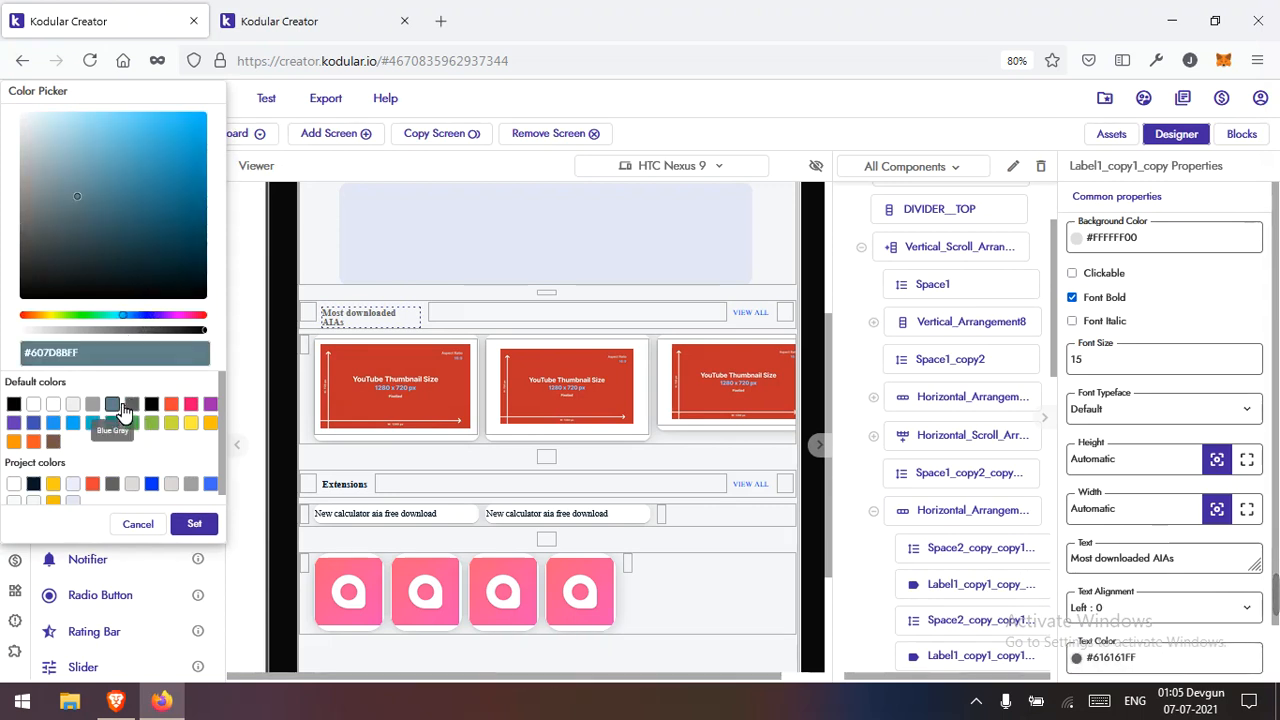
{"action": "left_click_drag", "start_coordinate": [123, 316], "coordinate": [137, 325]}
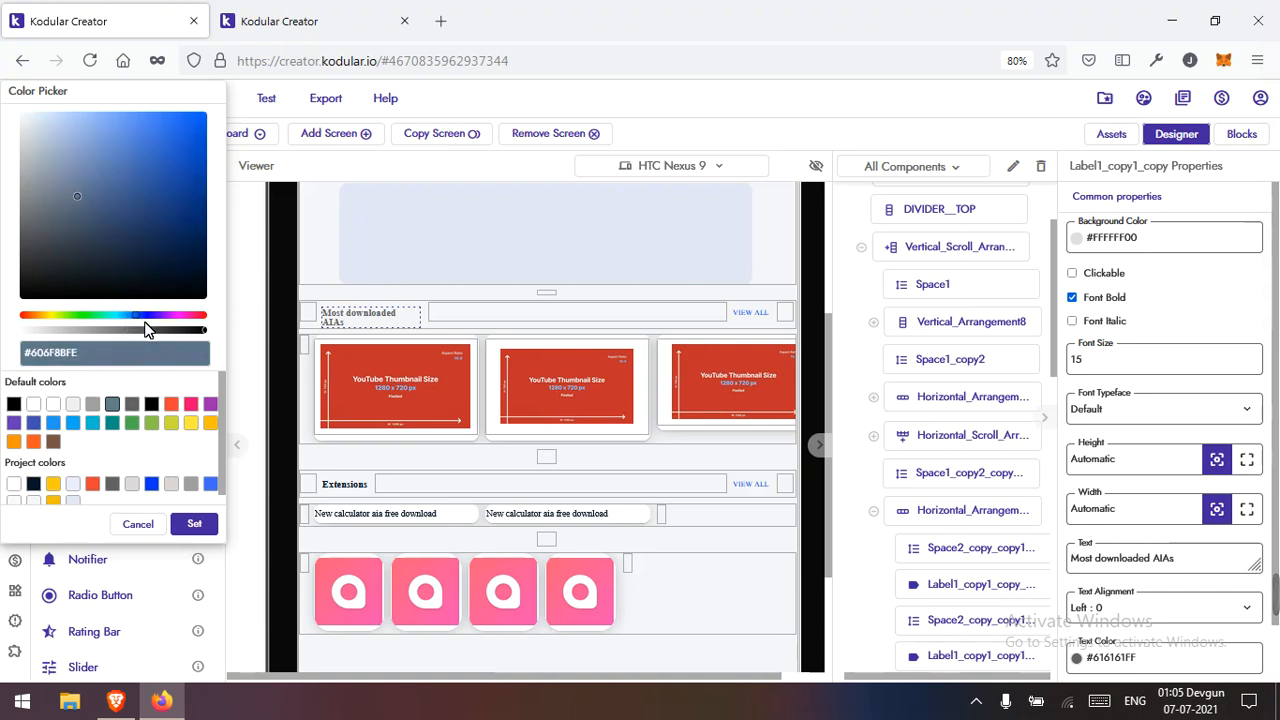
{"action": "left_click_drag", "start_coordinate": [136, 319], "coordinate": [152, 317]}
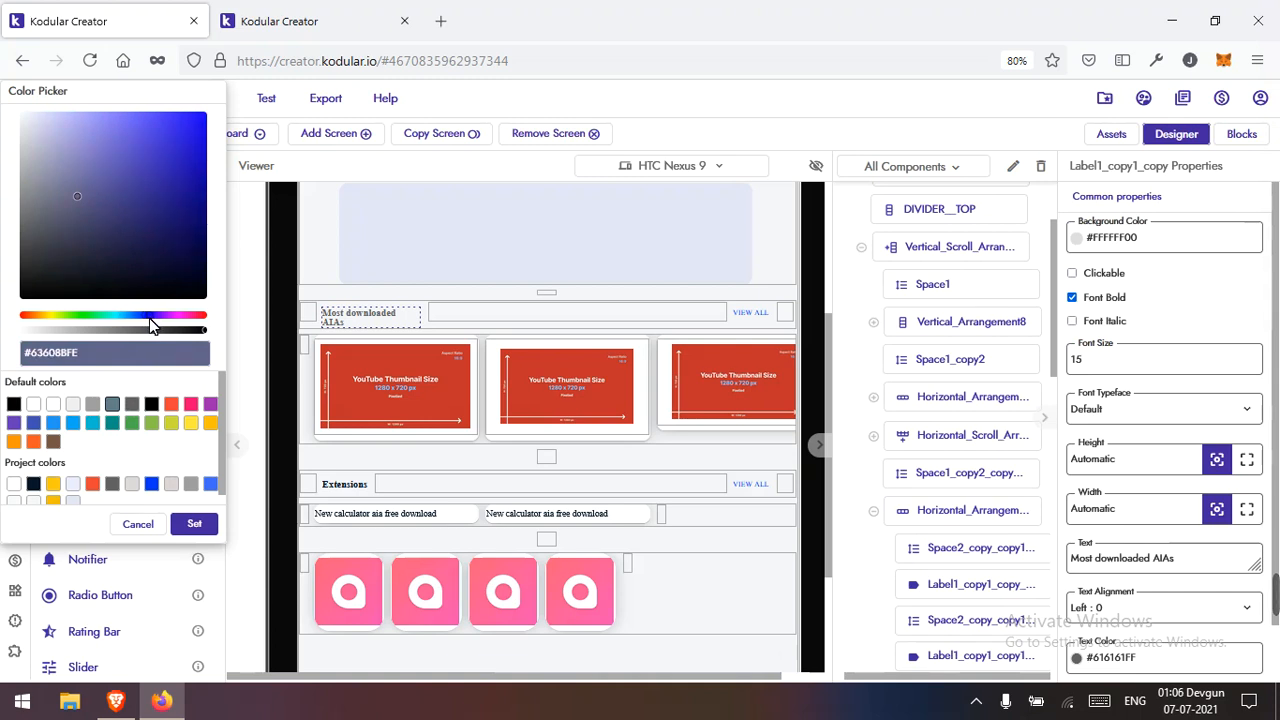
{"action": "left_click", "coordinate": [196, 524]}
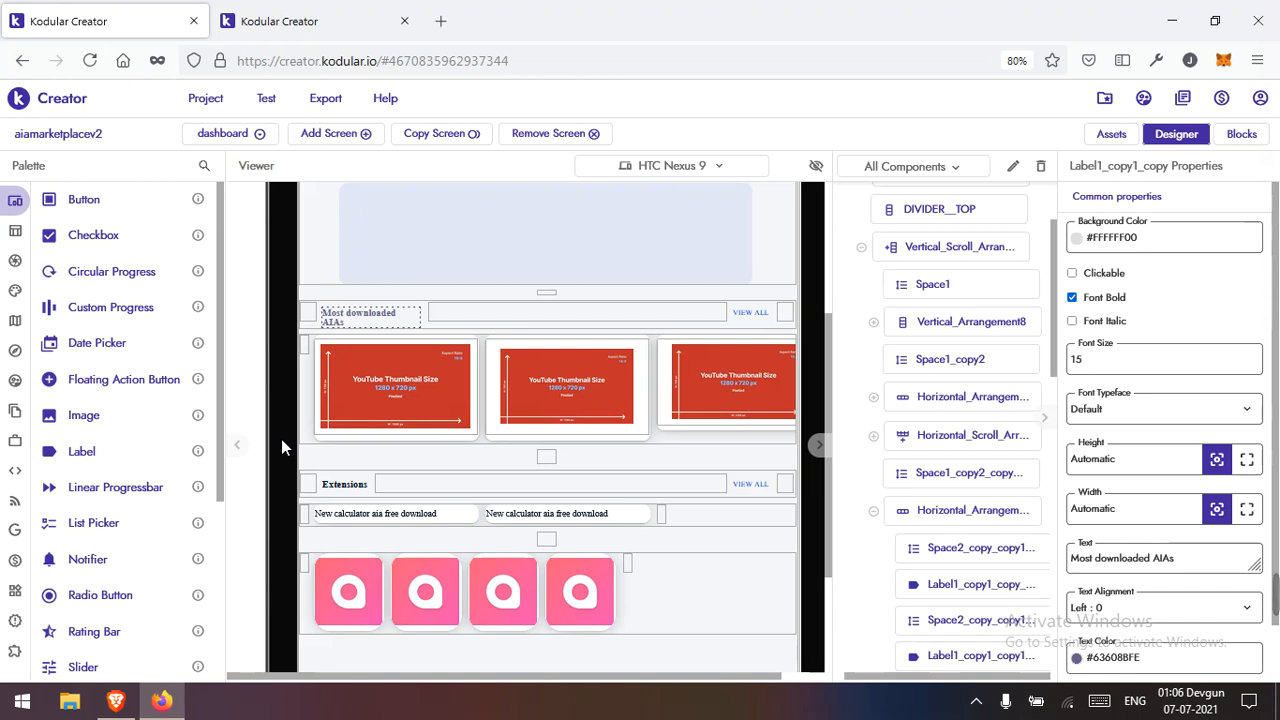
Step: Copy the text color #63608BFE from the "Most downloaded AIAs" label to the "Extensions" label and save the project
{"action": "left_click", "coordinate": [1090, 658]}
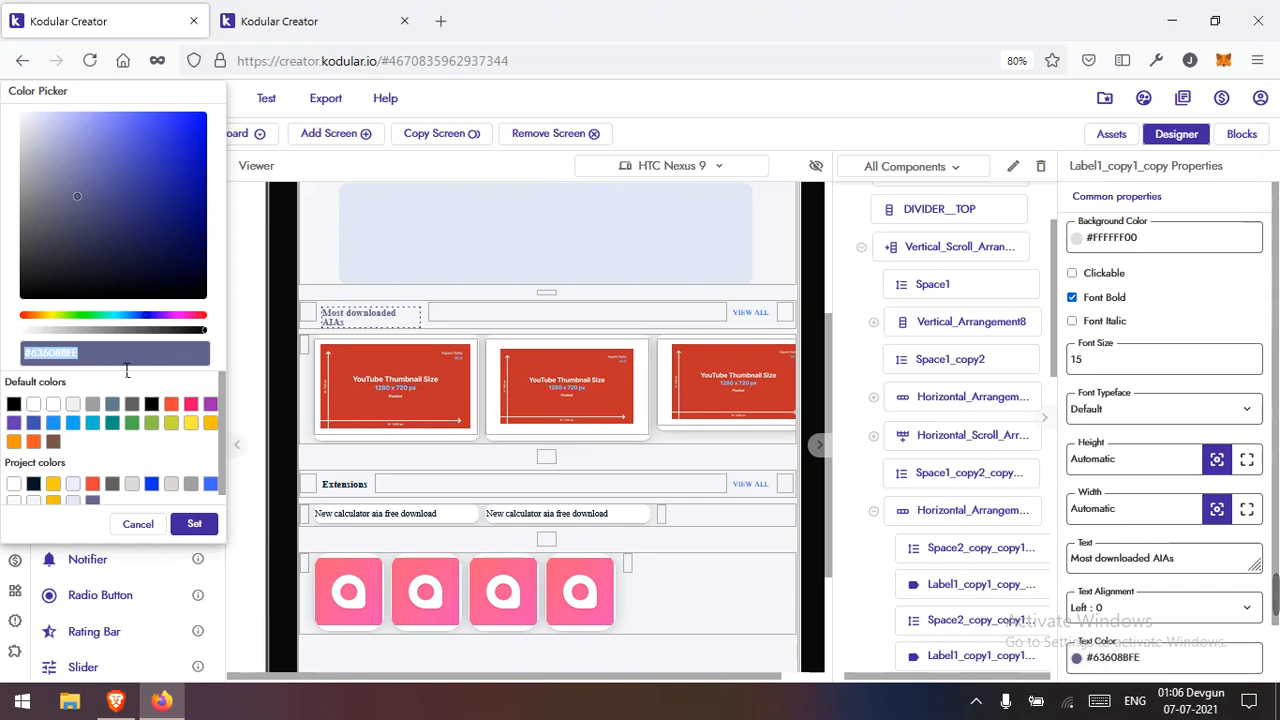
{"action": "left_click", "coordinate": [138, 526]}
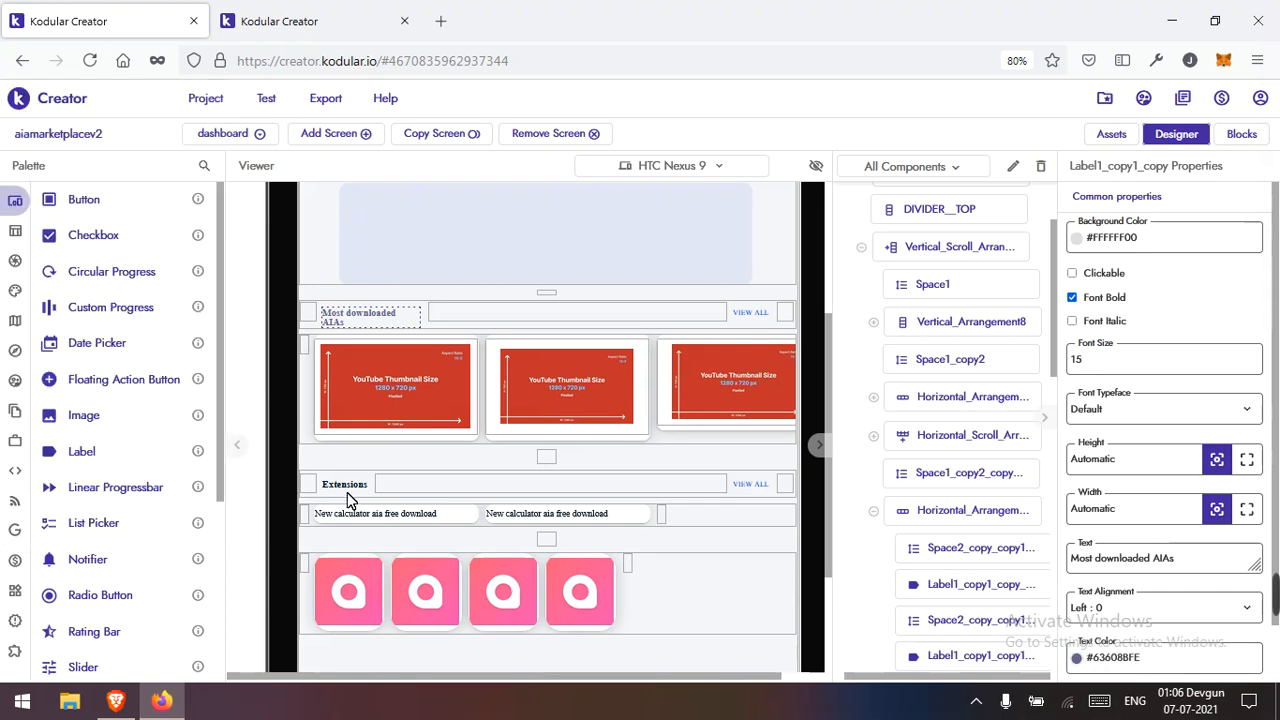
{"action": "left_click", "coordinate": [349, 497]}
{"action": "left_click", "coordinate": [975, 584]}
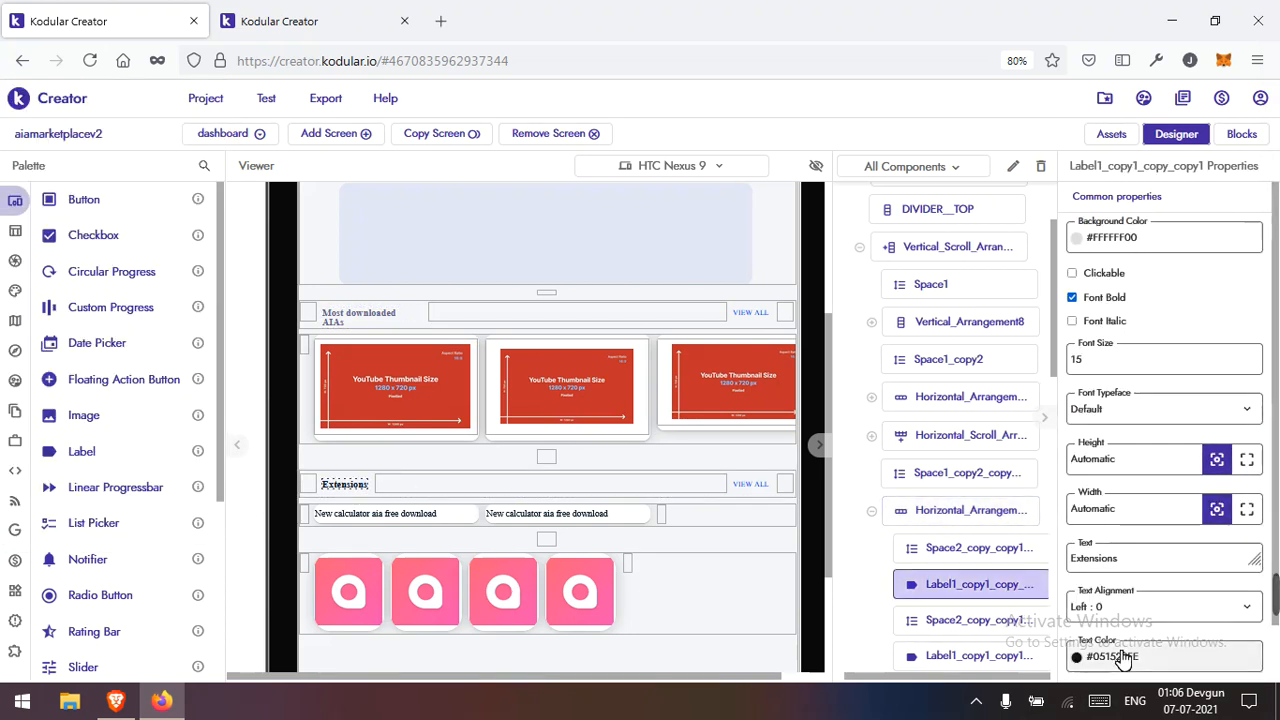
{"action": "left_click", "coordinate": [1100, 657]}
{"action": "key", "text": "ctrl+a"}
{"action": "type", "text": "#63608BFE"}
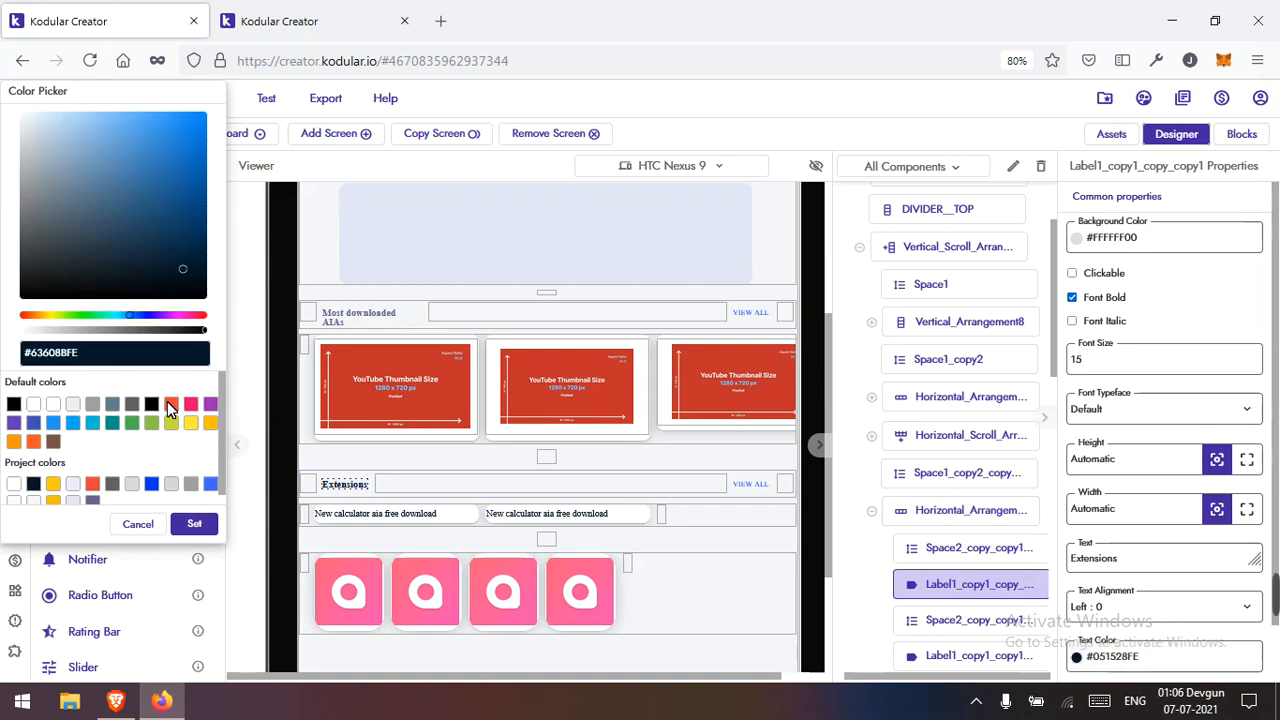
{"action": "left_click", "coordinate": [194, 522]}
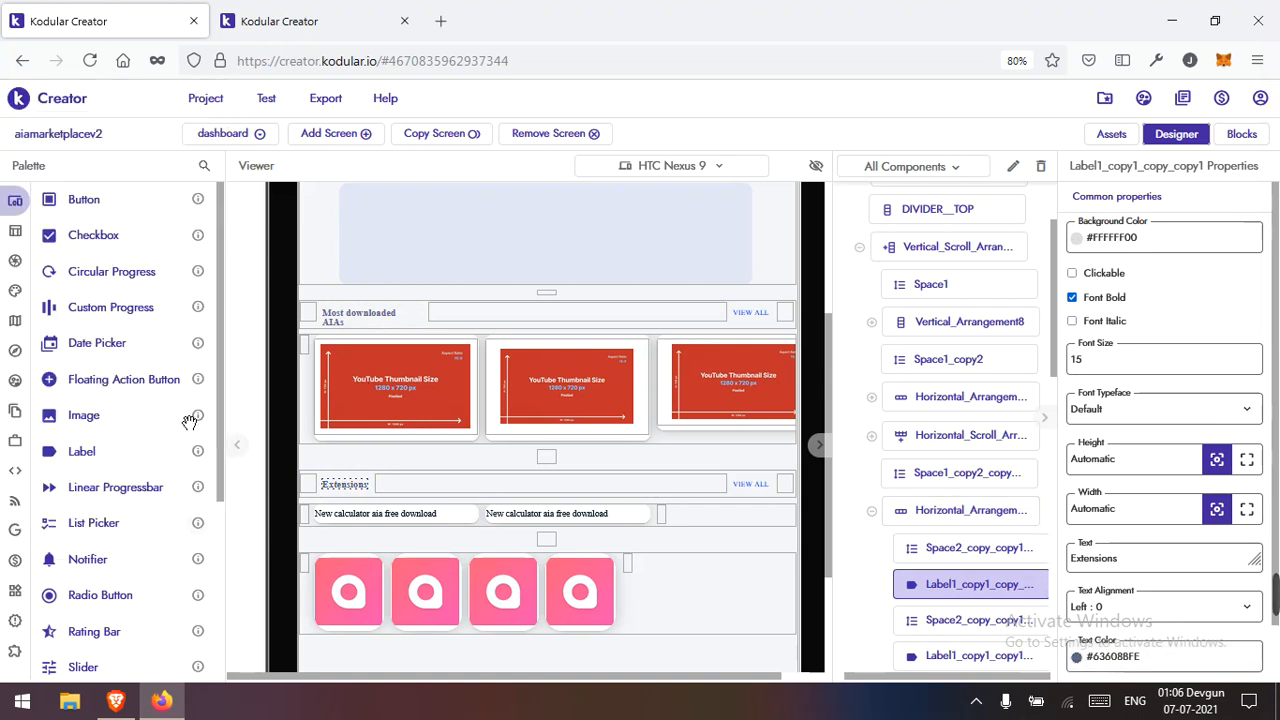
{"action": "left_click", "coordinate": [205, 98]}
{"action": "left_click", "coordinate": [242, 180]}
Step: Set the "Extensions" label's text color to a slightly darker blue-violet, #5E5F87FE, and save the project
{"action": "mouse_move", "coordinate": [1236, 590]}
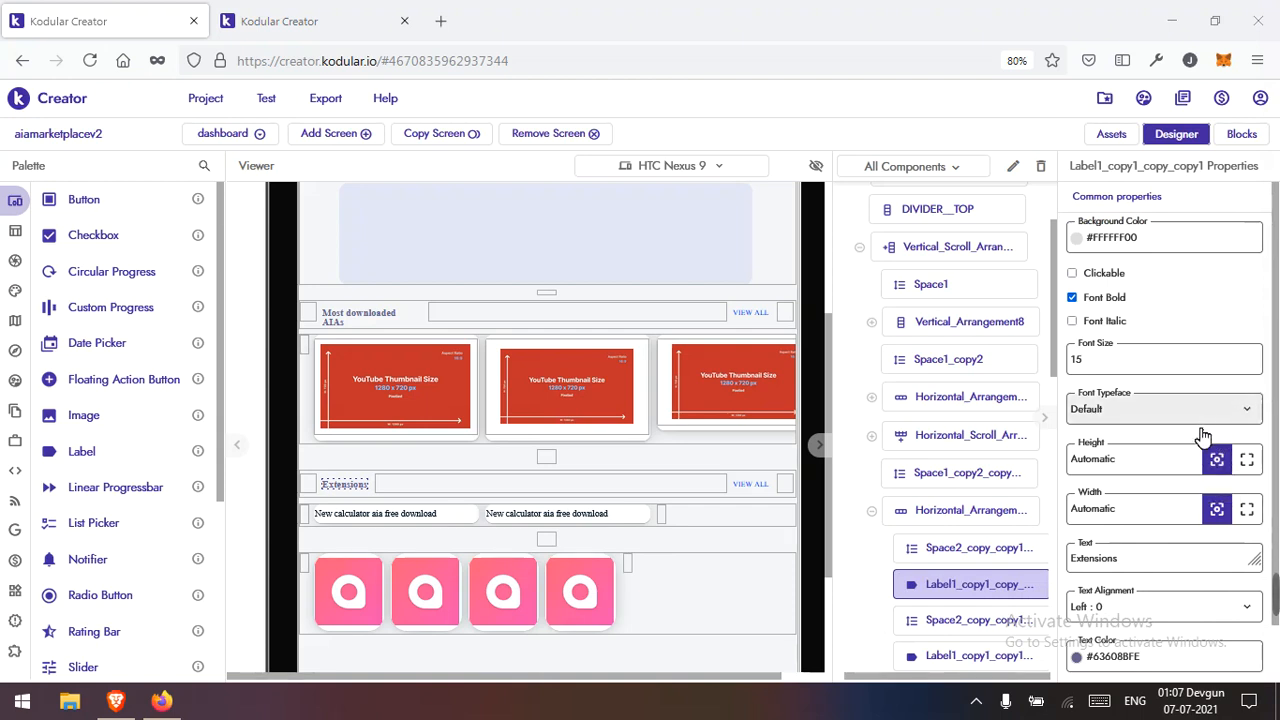
{"action": "left_click", "coordinate": [1110, 656]}
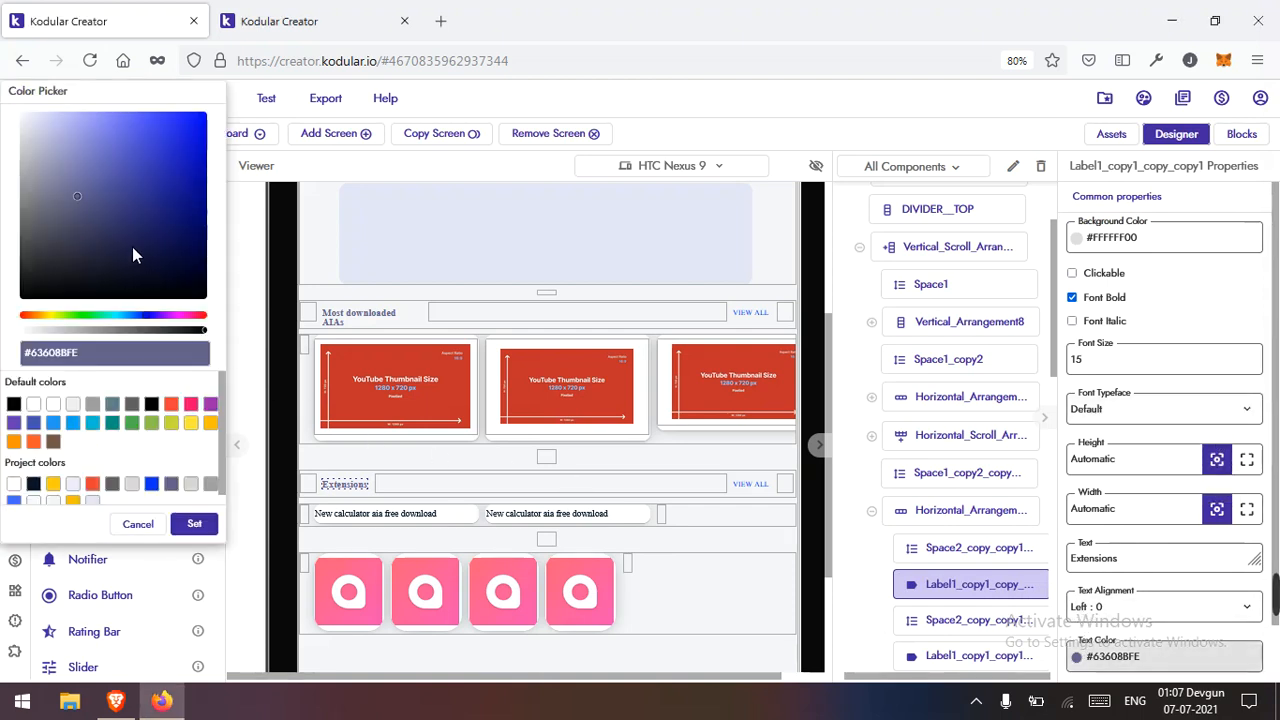
{"action": "left_click_drag", "start_coordinate": [83, 199], "coordinate": [76, 199]}
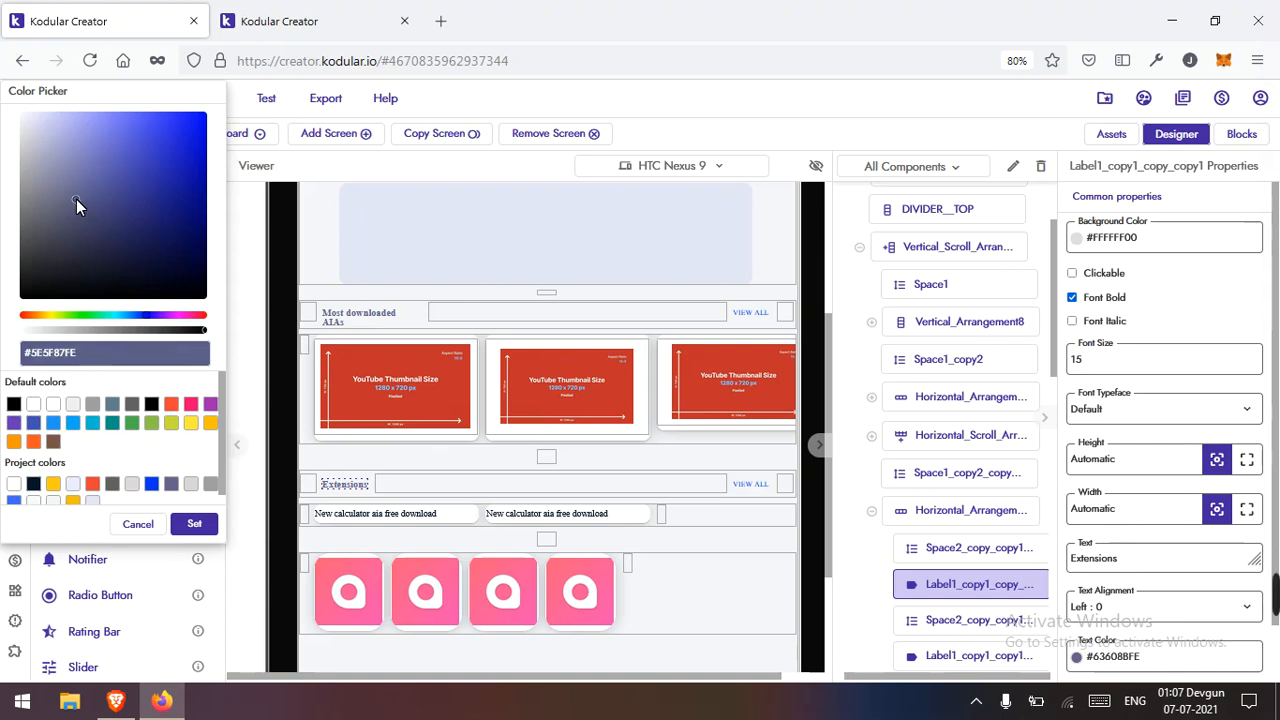
{"action": "double_click", "coordinate": [58, 352]}
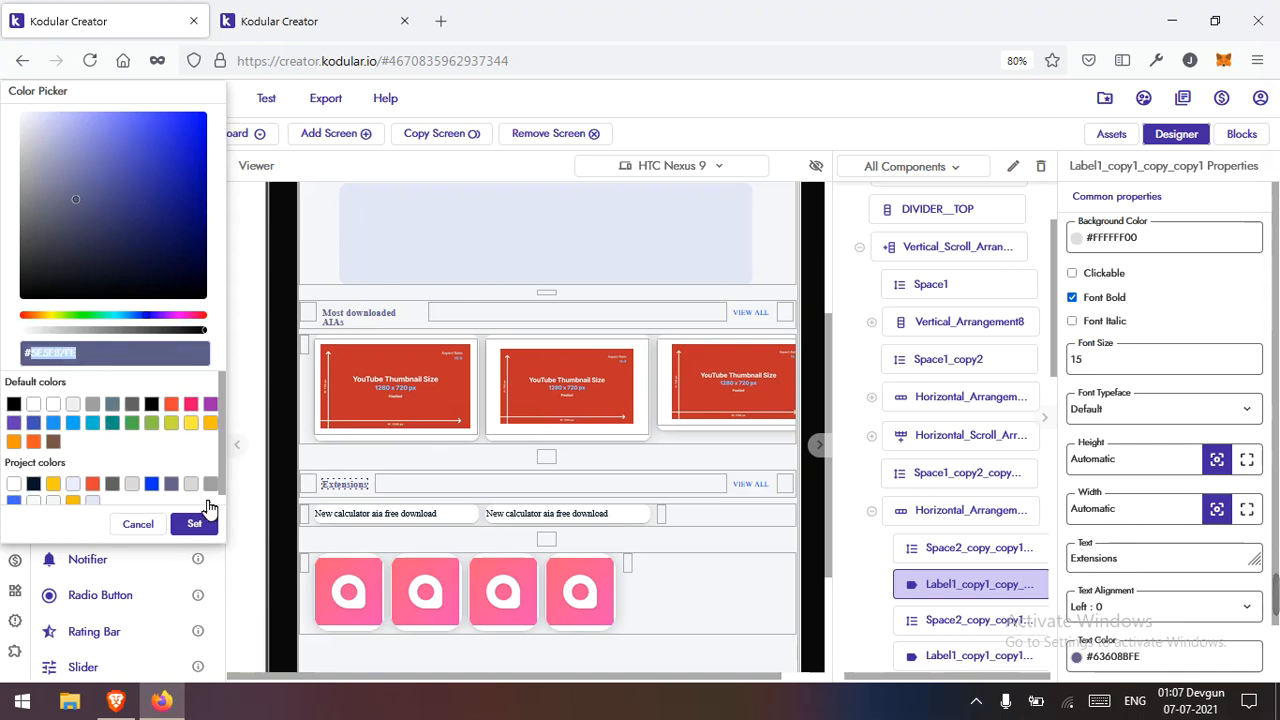
{"action": "left_click", "coordinate": [194, 526]}
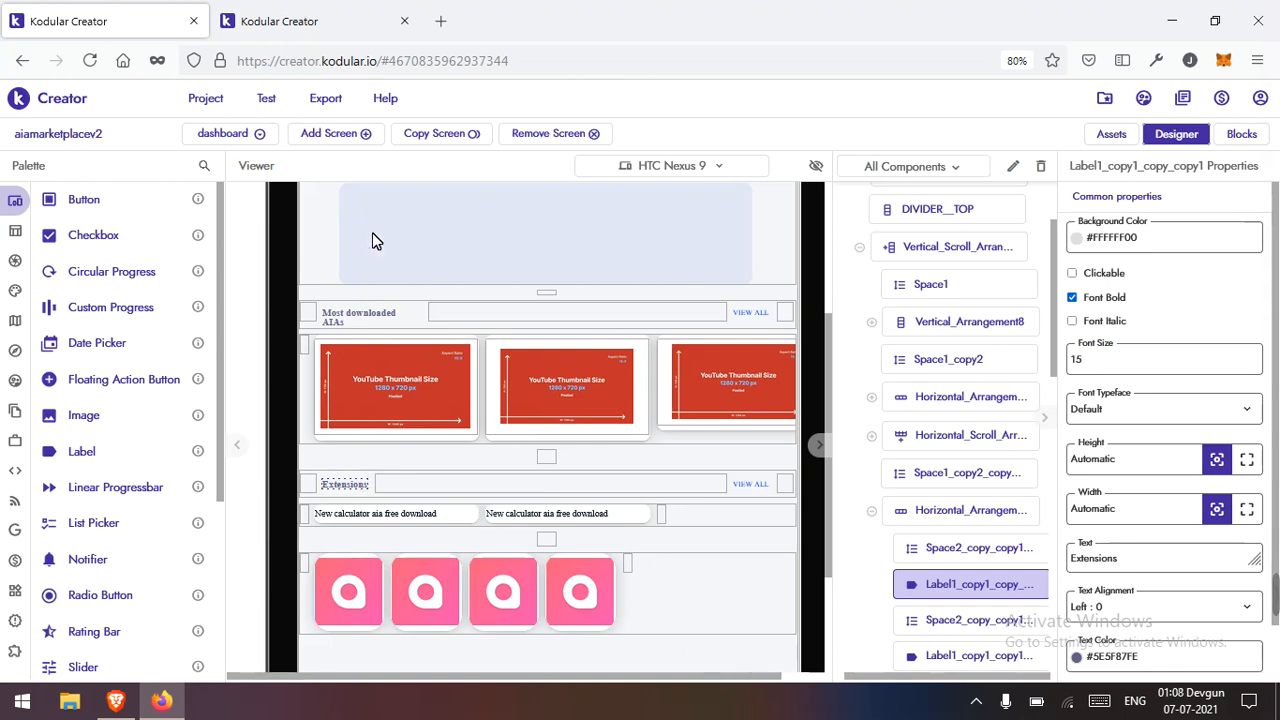
{"action": "left_click", "coordinate": [204, 98]}
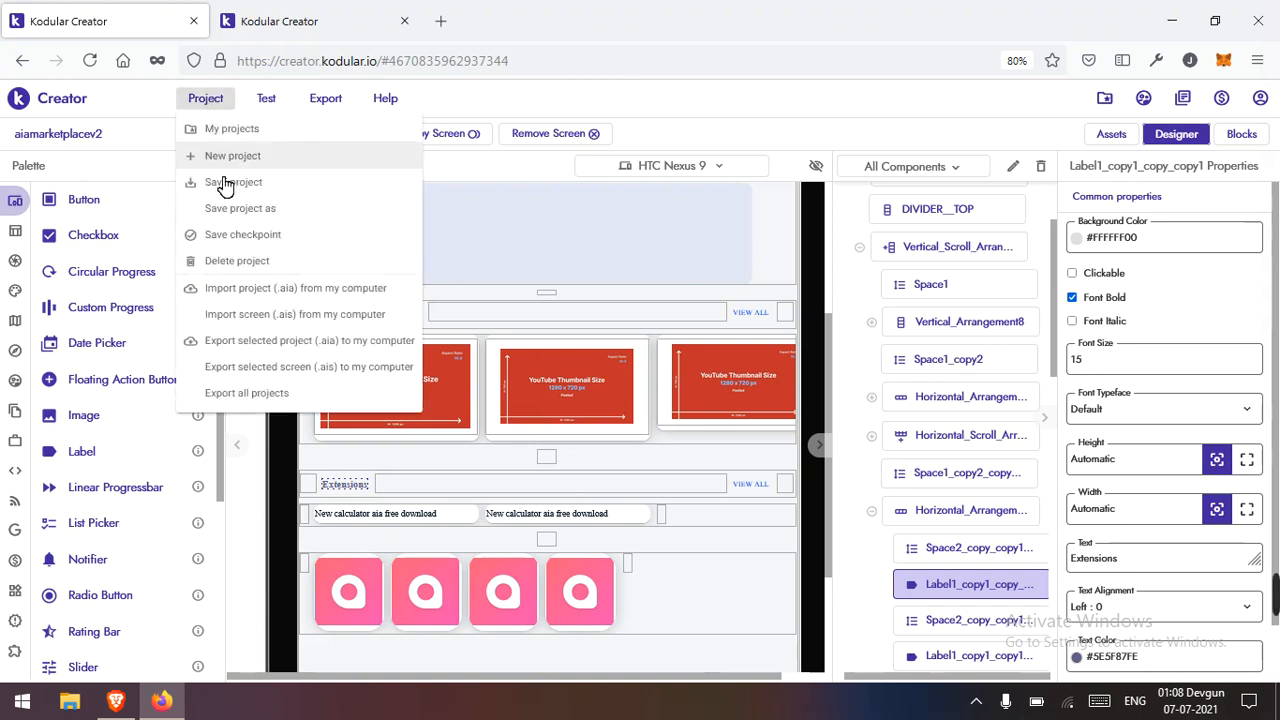
{"action": "left_click", "coordinate": [212, 180]}
{"action": "left_click", "coordinate": [205, 98]}
{"action": "left_click", "coordinate": [190, 180]}
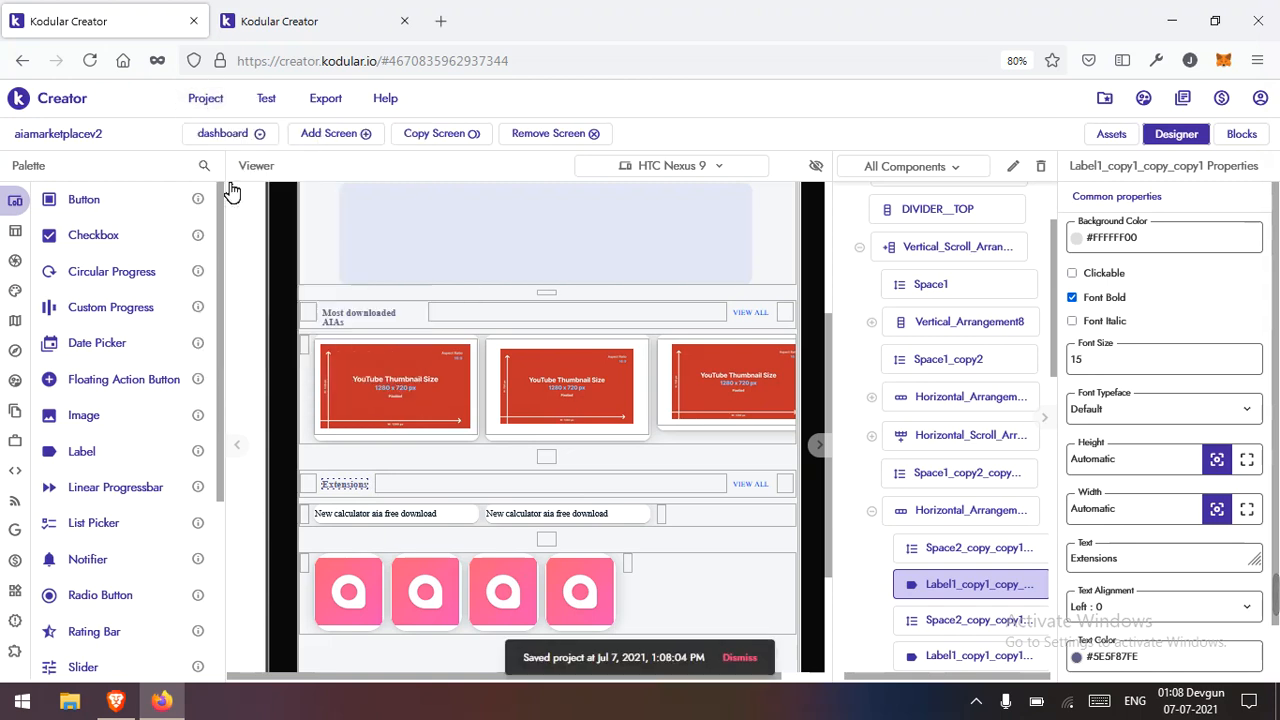
Step: Refresh the companion screen, check the Wi-Fi connection and save the project again
{"action": "left_click", "coordinate": [268, 98]}
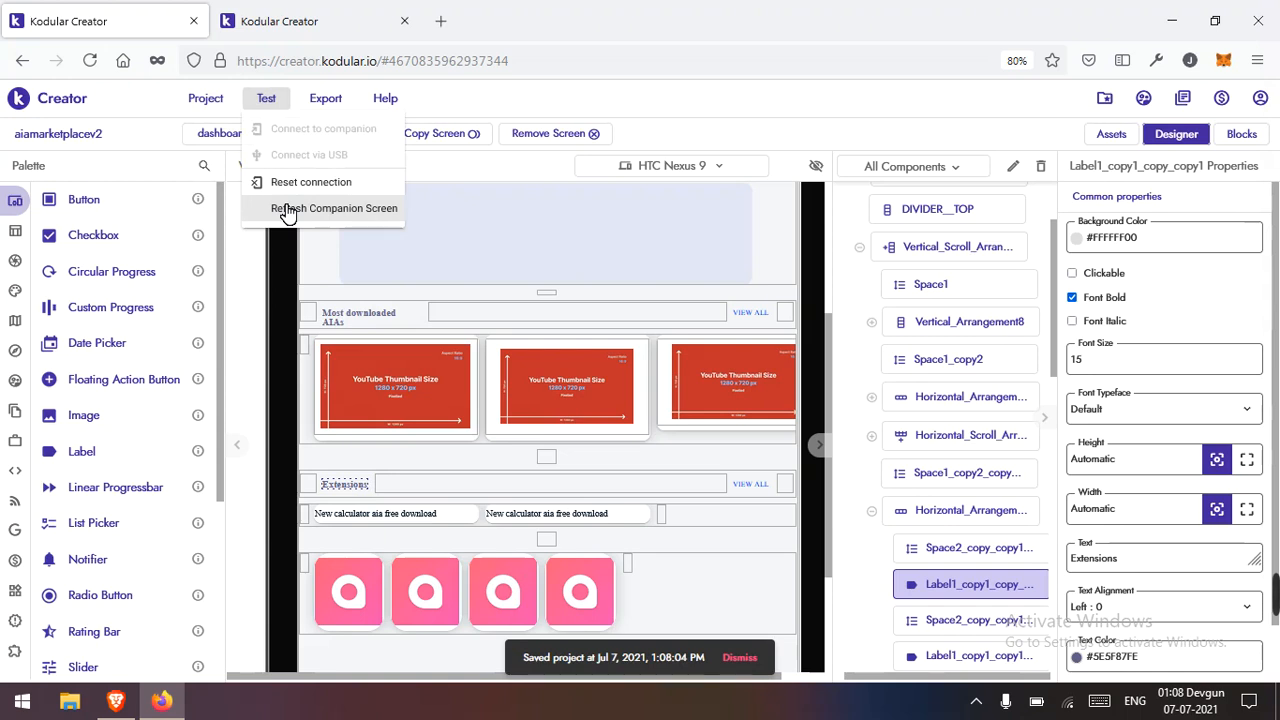
{"action": "left_click", "coordinate": [287, 211]}
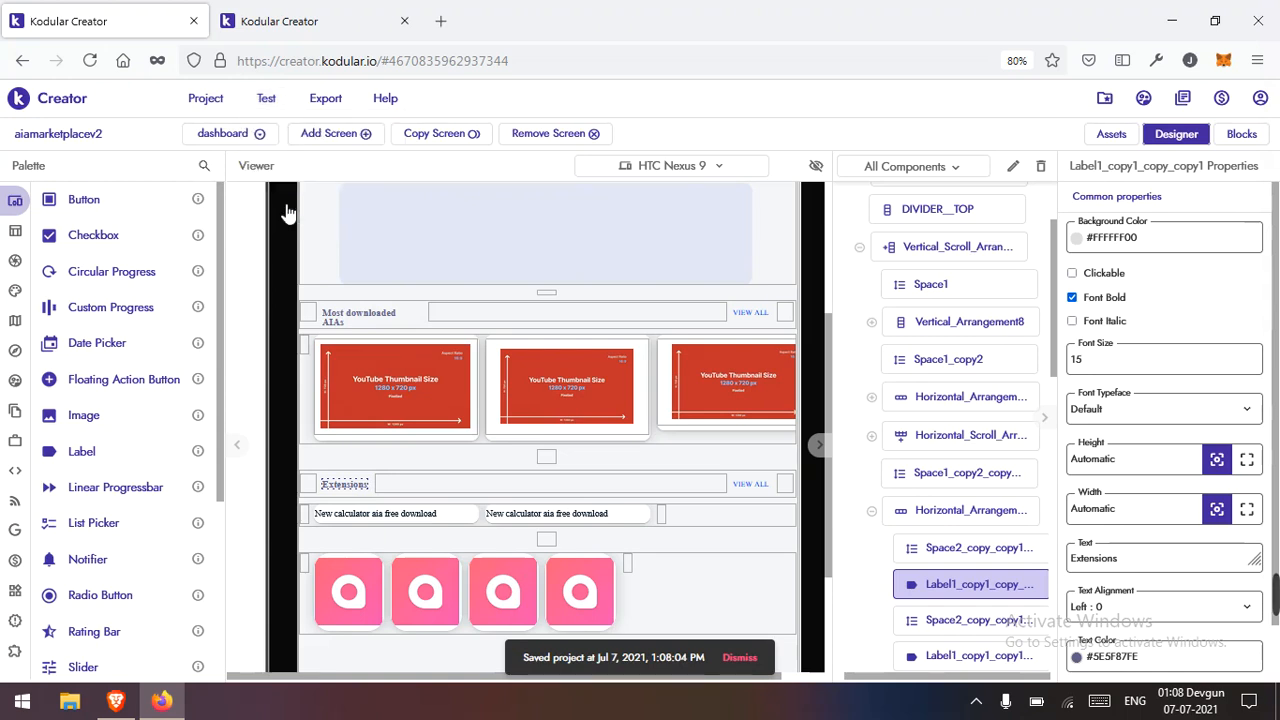
{"action": "left_click", "coordinate": [1070, 703]}
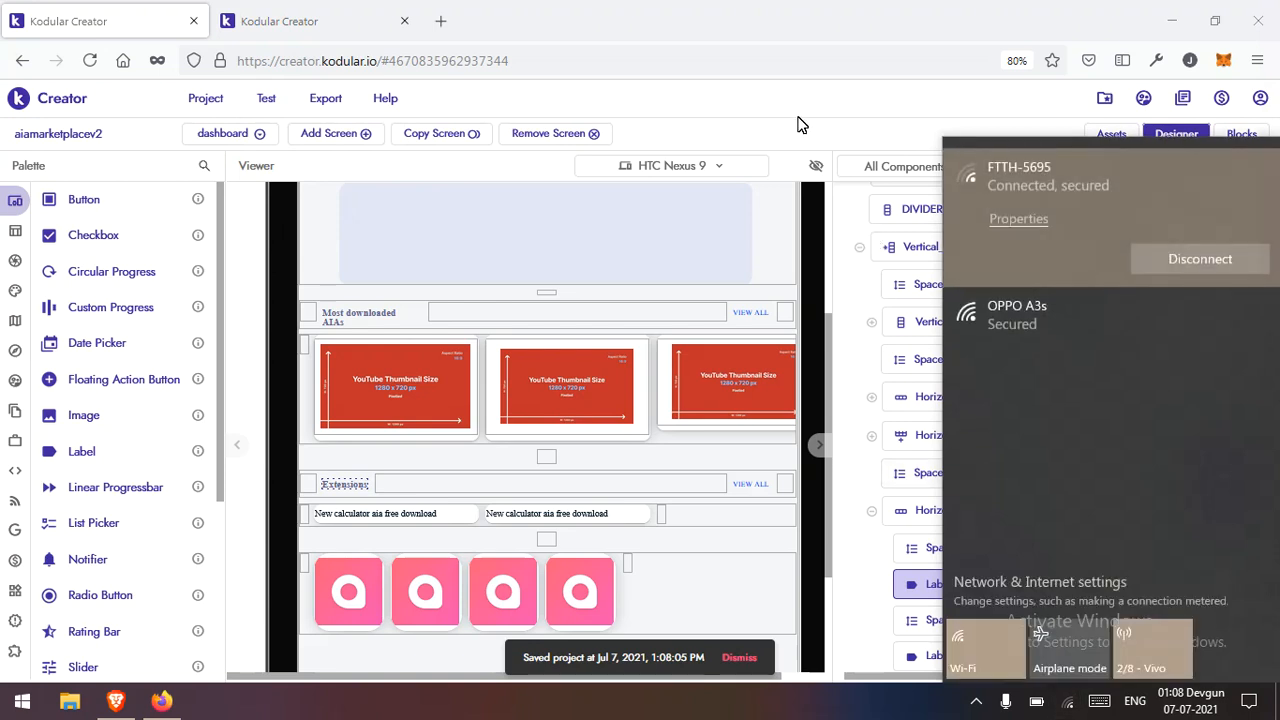
{"action": "left_click", "coordinate": [798, 124]}
{"action": "left_click", "coordinate": [200, 99]}
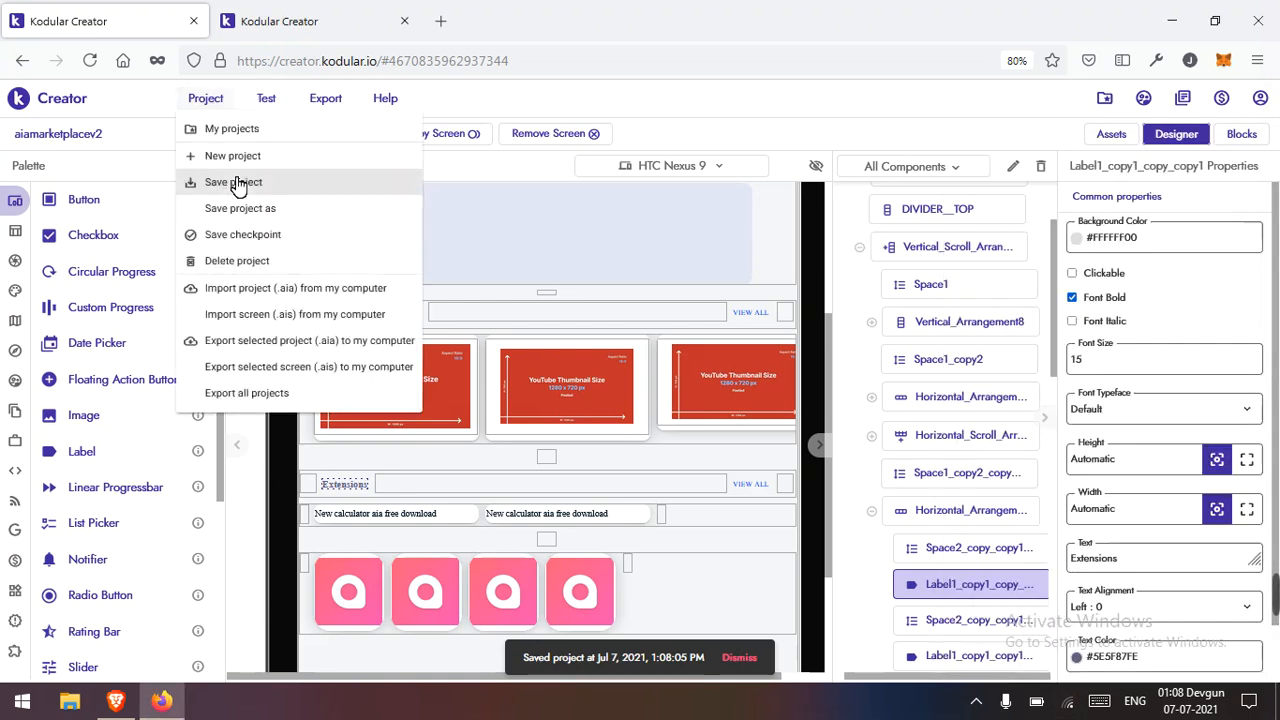
{"action": "left_click", "coordinate": [236, 183]}
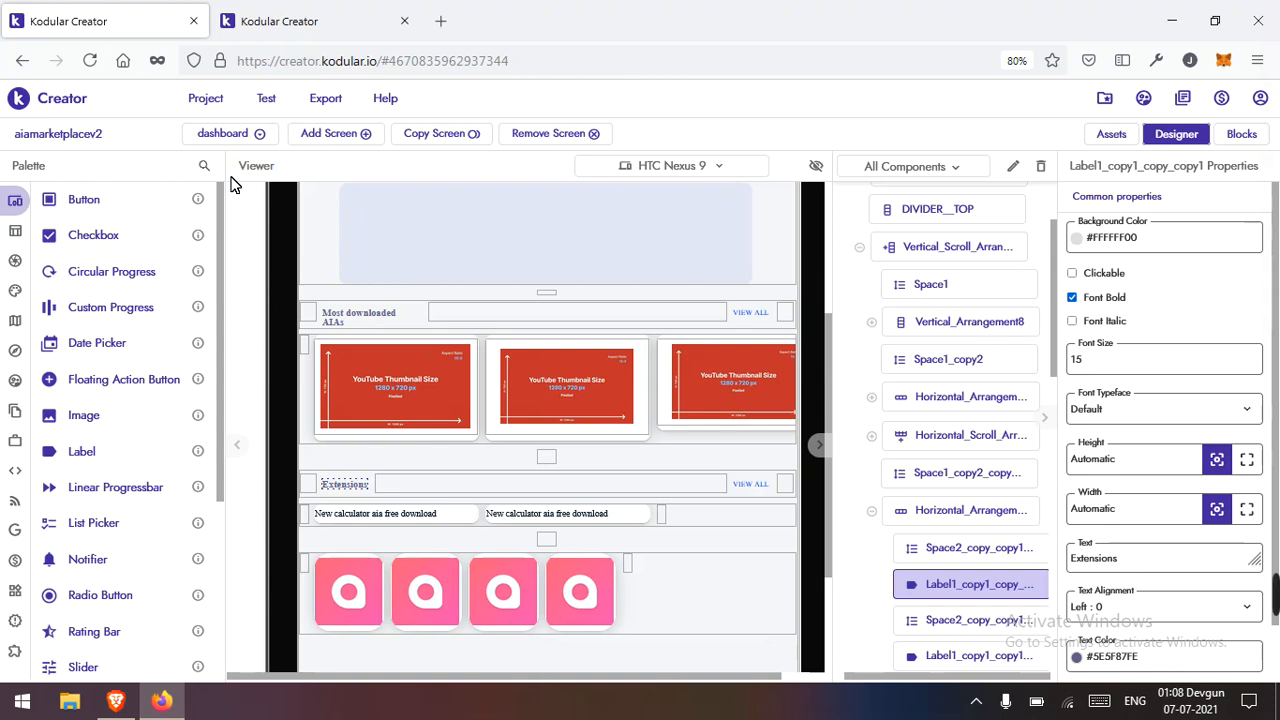
Step: Compare the text colors of the "Most downloaded AIAs" and "Extensions" labels
{"action": "left_click", "coordinate": [350, 318]}
{"action": "left_click", "coordinate": [355, 487]}
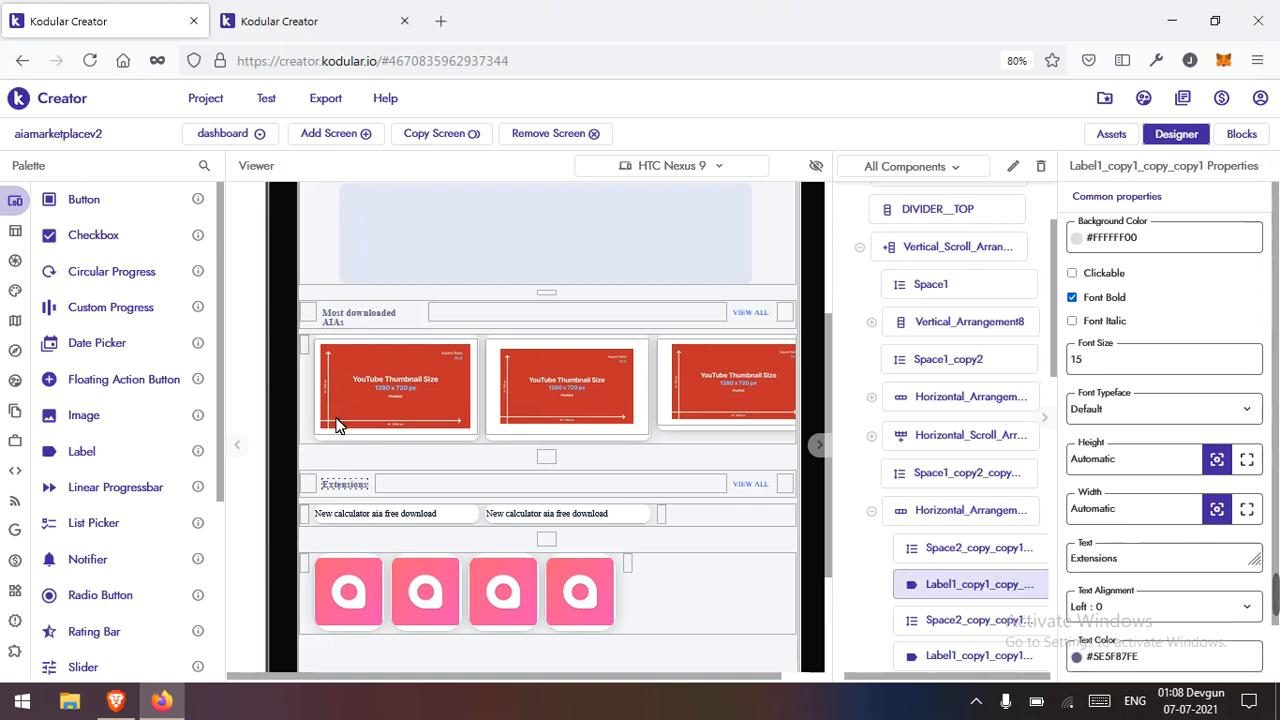
{"action": "left_click", "coordinate": [341, 318]}
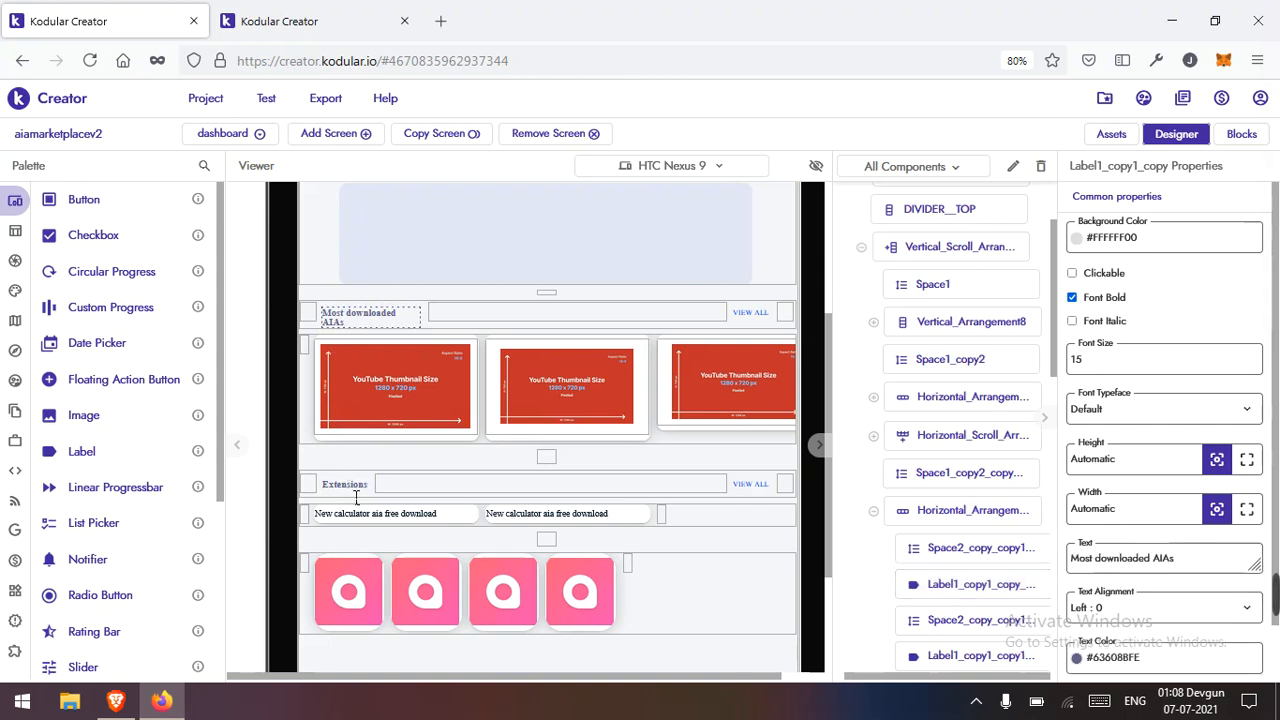
{"action": "left_click", "coordinate": [355, 493]}
{"action": "left_click", "coordinate": [352, 320]}
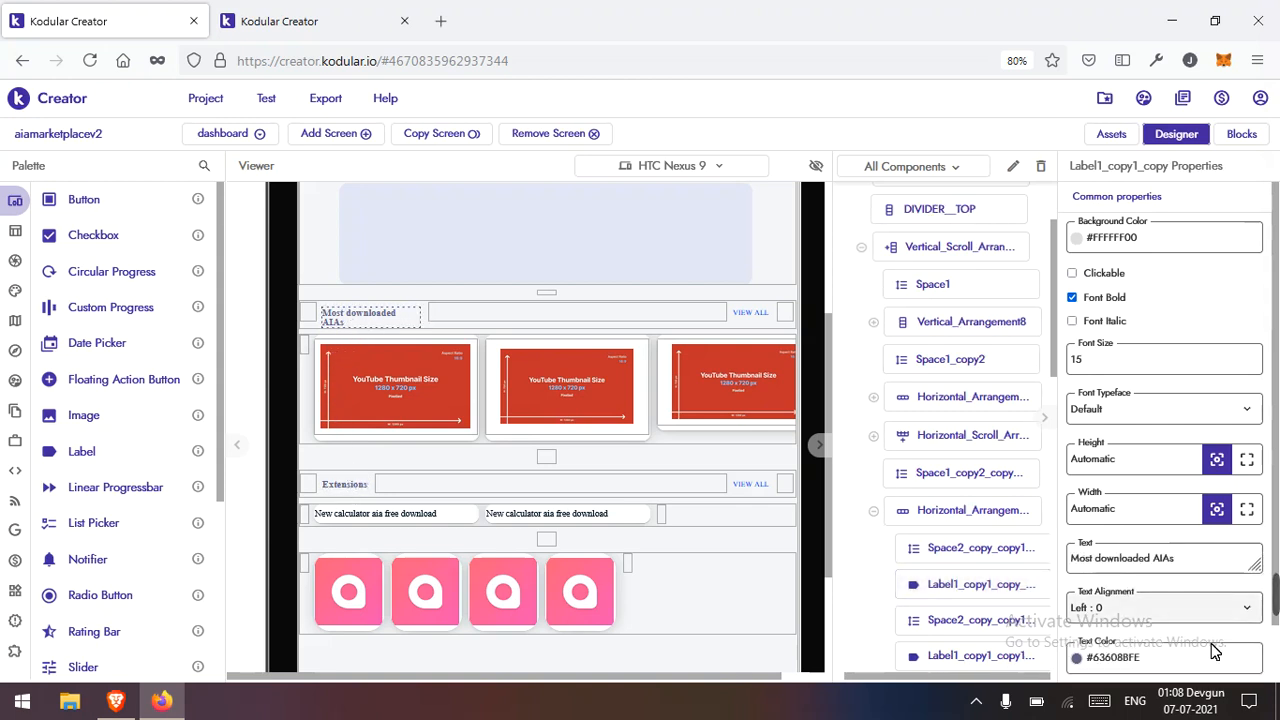
{"action": "left_click", "coordinate": [335, 497]}
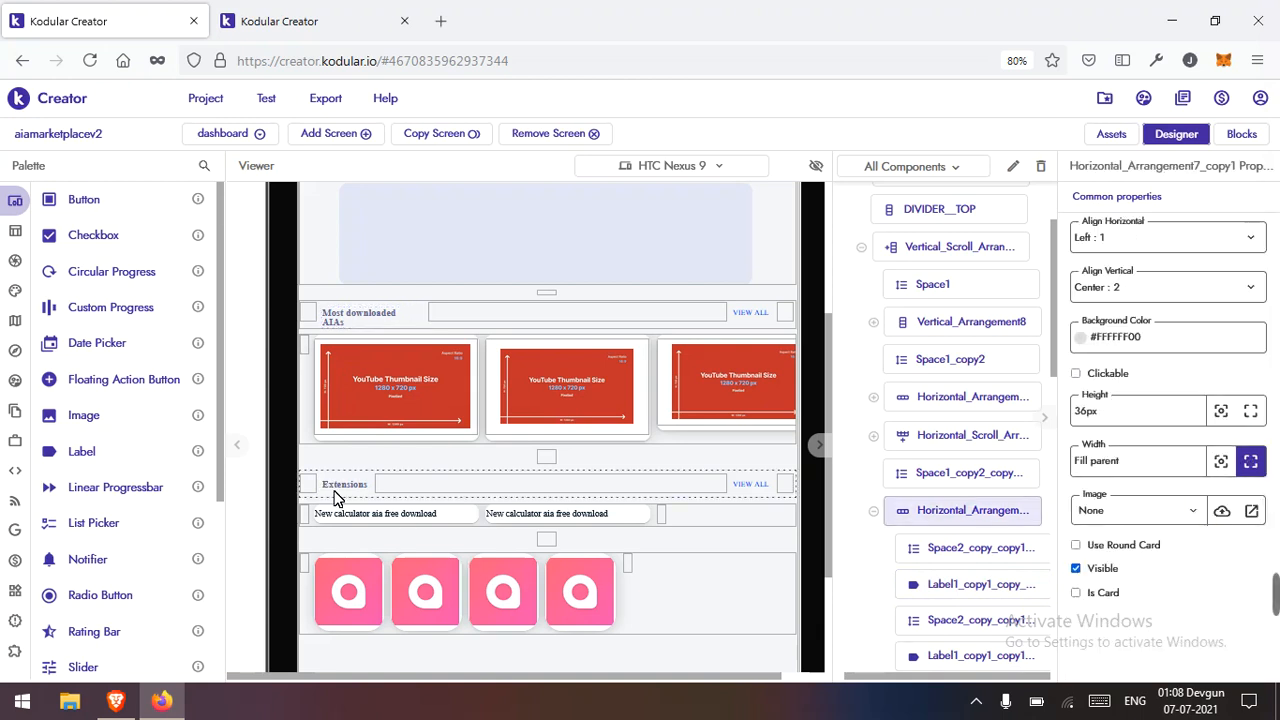
{"action": "left_click", "coordinate": [344, 487]}
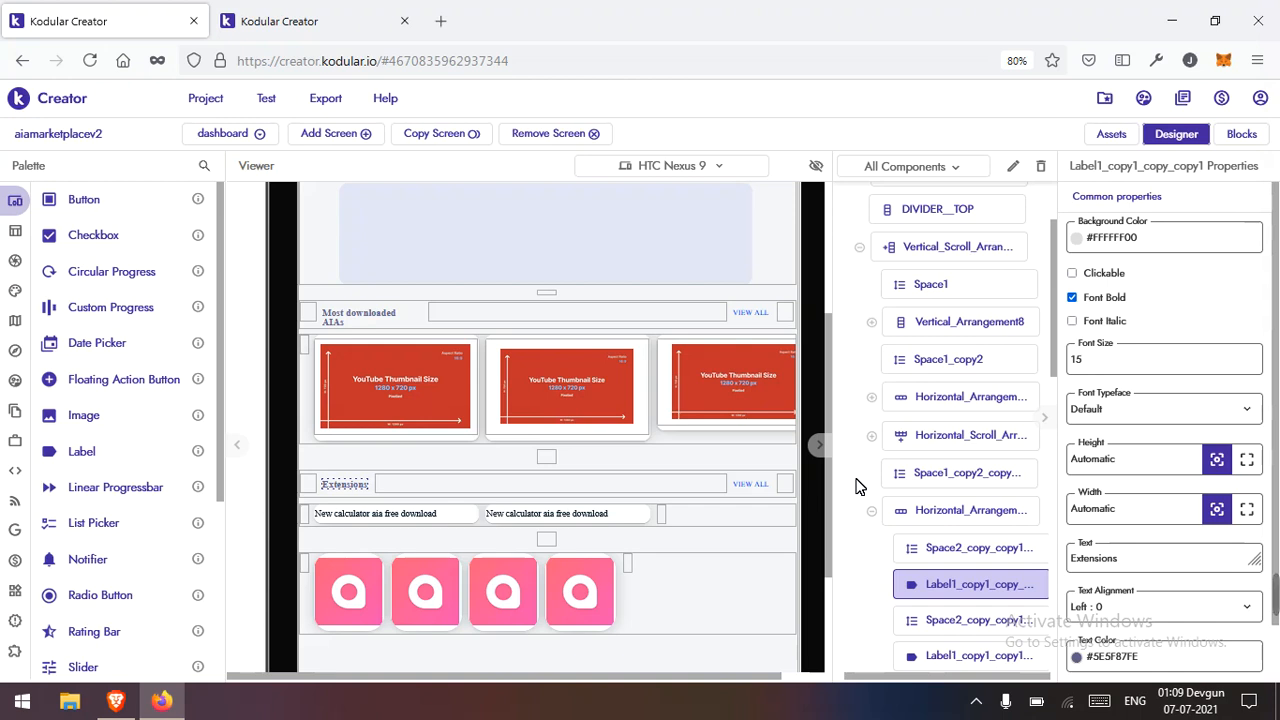
Step: Copy the text color #63608BFE from the "Most downloaded AIAs" label back to the "Extensions" label and save the project
{"action": "left_click", "coordinate": [362, 318]}
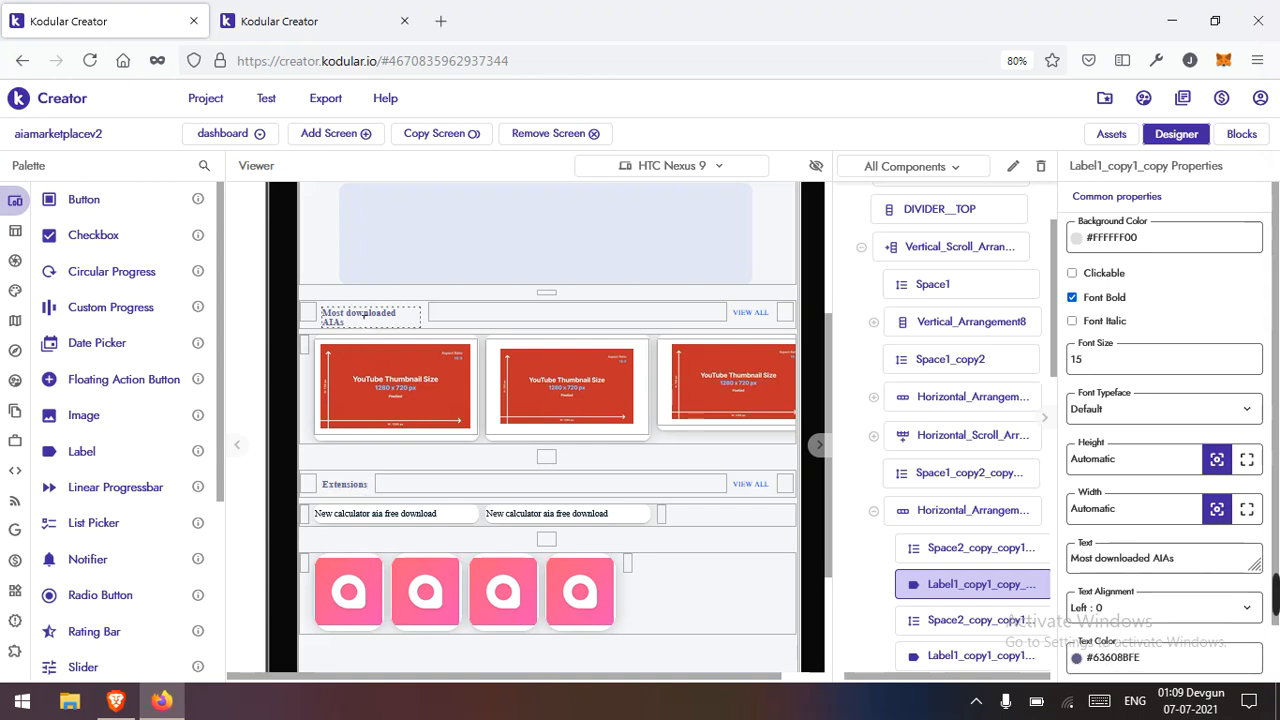
{"action": "left_click", "coordinate": [1113, 657]}
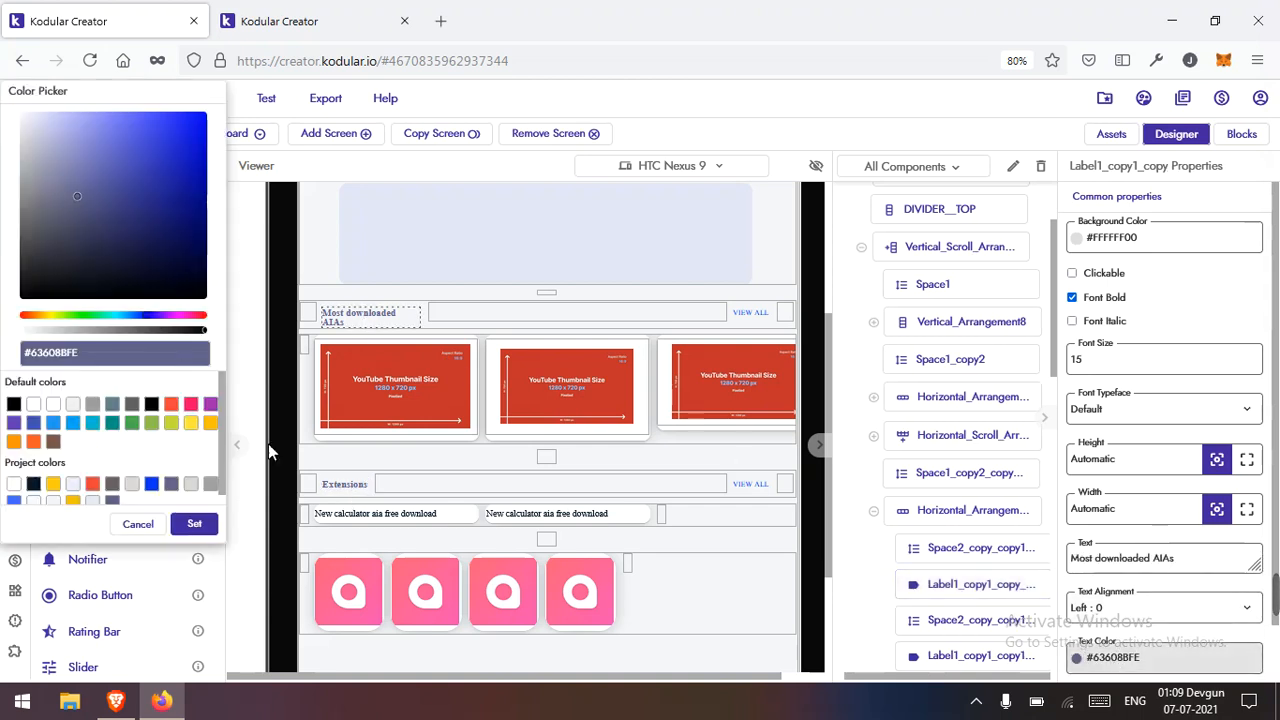
{"action": "left_click", "coordinate": [107, 353]}
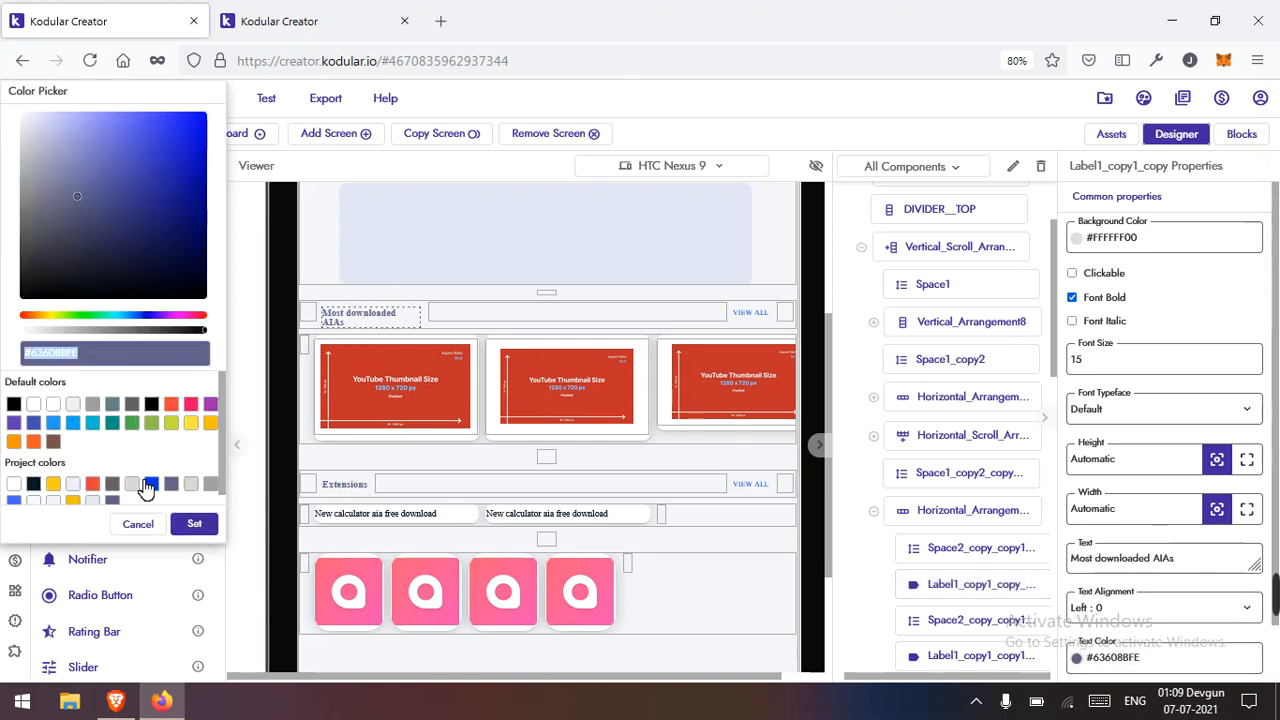
{"action": "left_click", "coordinate": [138, 524]}
{"action": "left_click", "coordinate": [352, 488]}
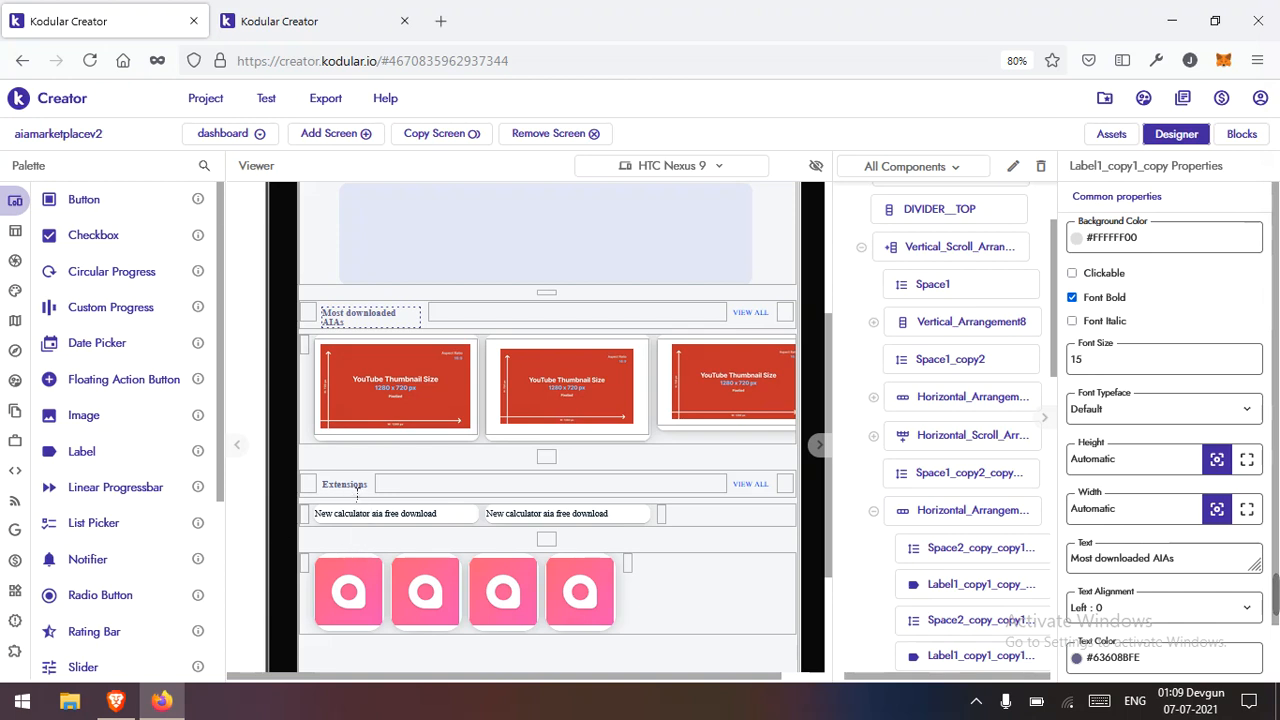
{"action": "left_click", "coordinate": [1120, 656]}
{"action": "left_click", "coordinate": [123, 364]}
{"action": "type", "text": "#63608BFE"}
{"action": "left_click", "coordinate": [208, 523]}
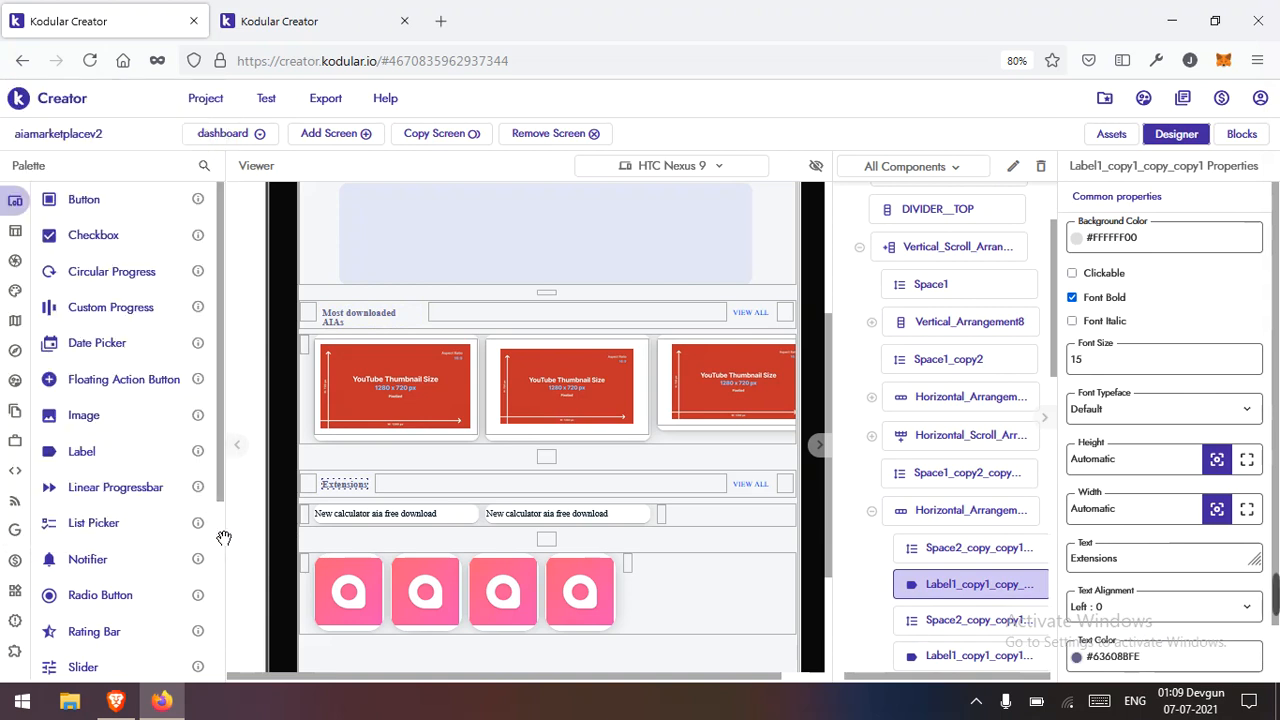
{"action": "left_click", "coordinate": [200, 100]}
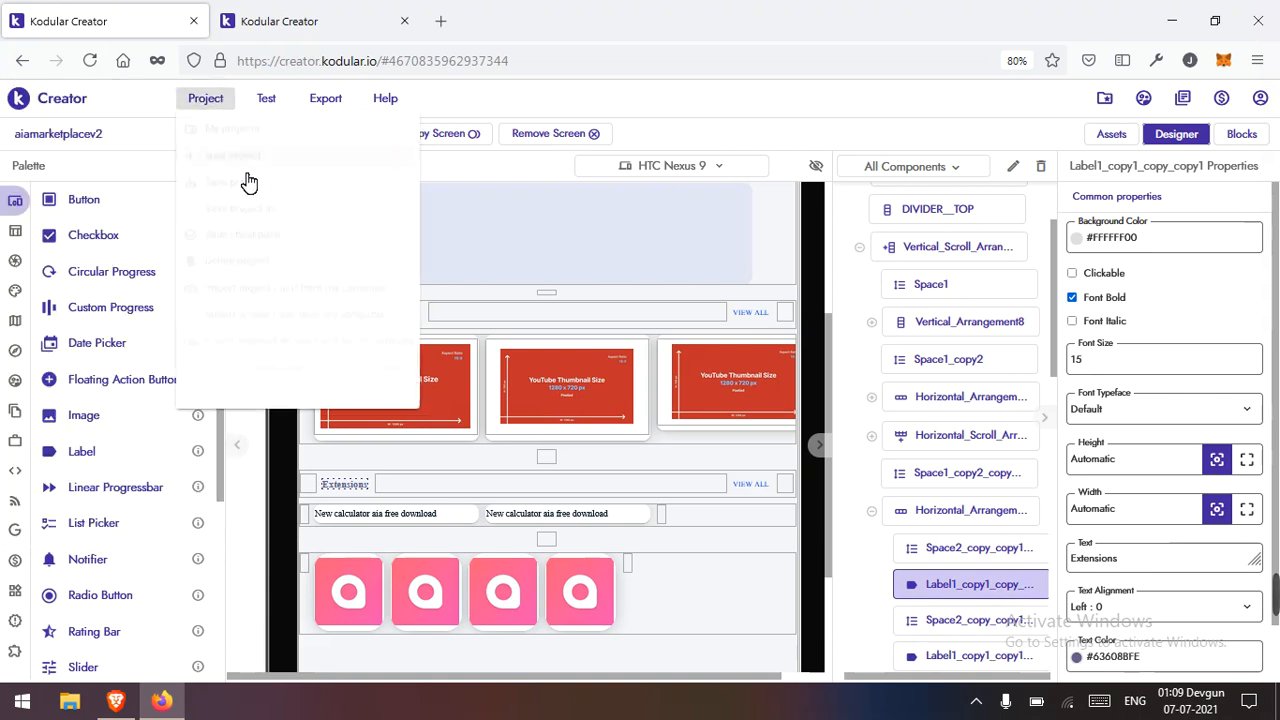
{"action": "left_click", "coordinate": [248, 186]}
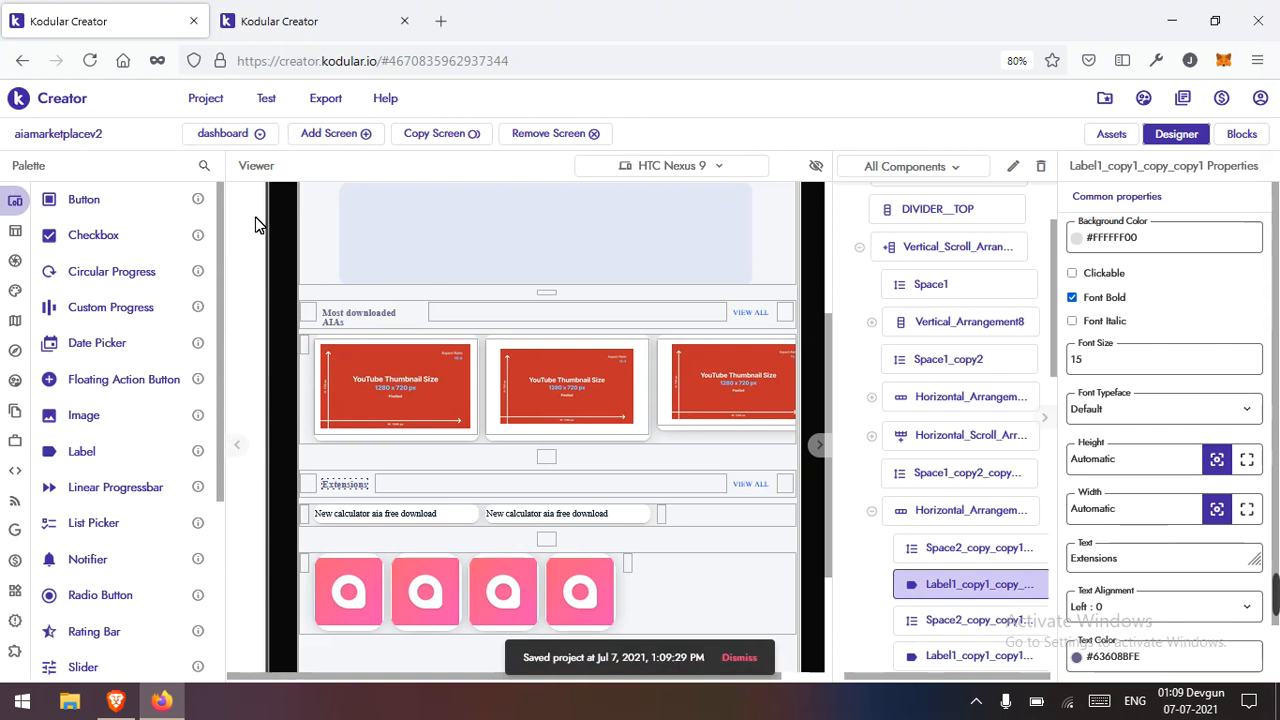
{"action": "left_click", "coordinate": [205, 98]}
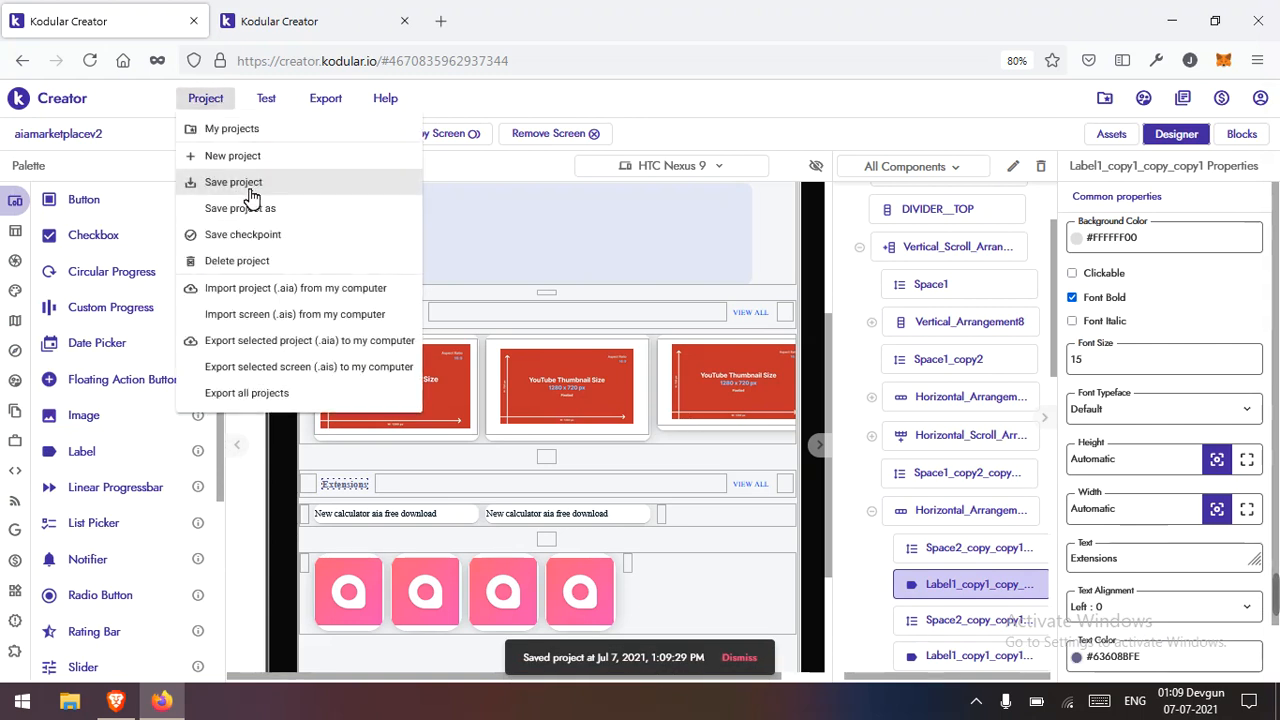
{"action": "left_click", "coordinate": [245, 186]}
Step: Try the text "VIEW ALL >" on the link label in the "Most downloaded AIAs" row and restore it to "VIEW ALL"
{"action": "mouse_move", "coordinate": [1271, 602]}
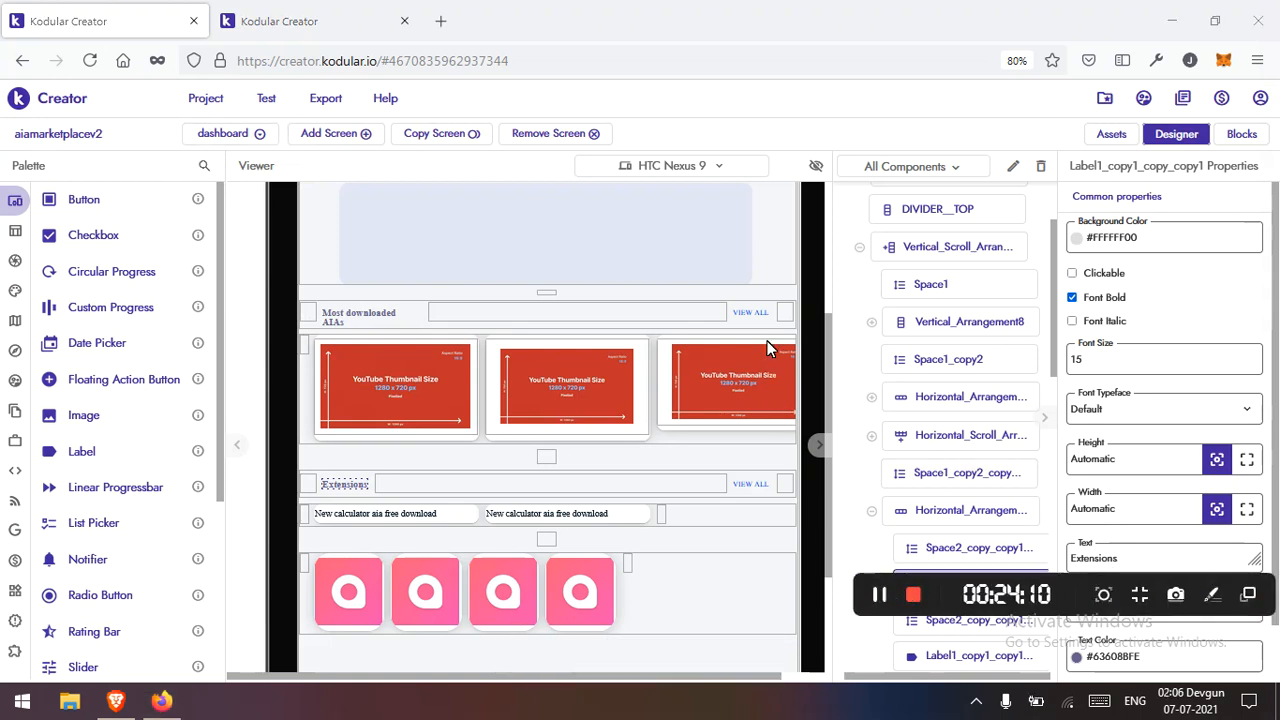
{"action": "left_click", "coordinate": [760, 313]}
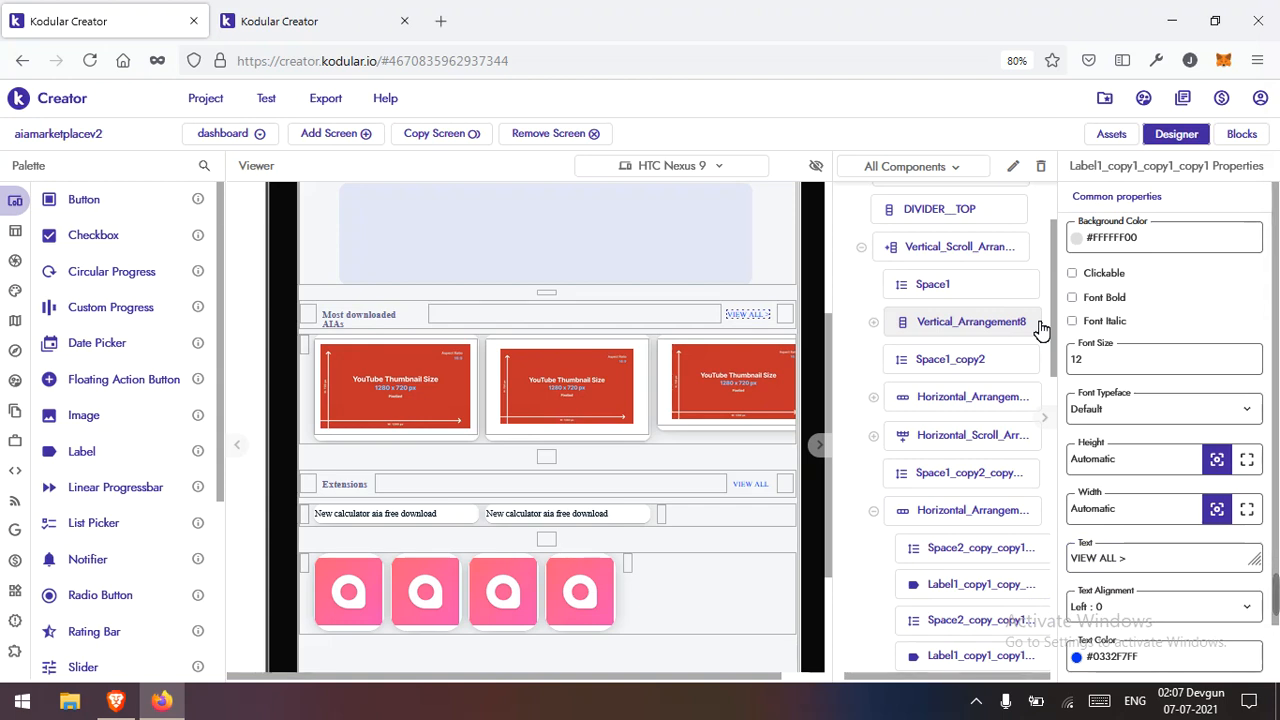
{"action": "left_click", "coordinate": [1158, 569]}
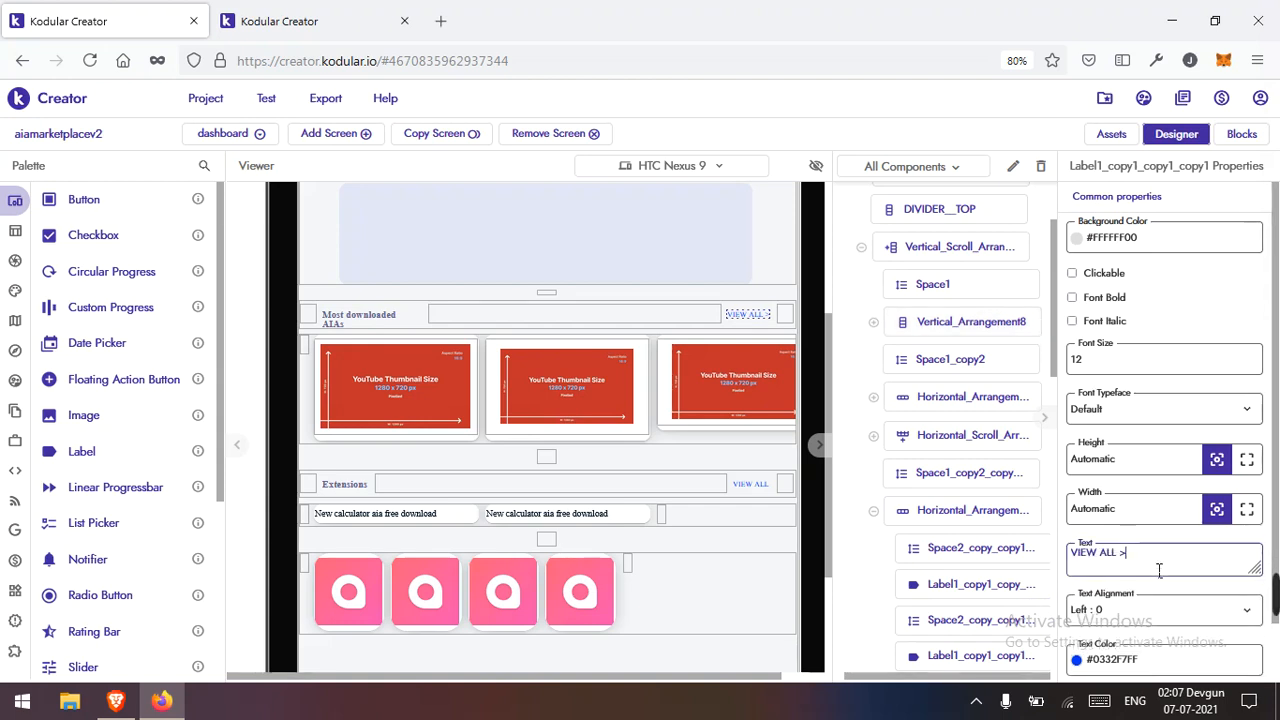
{"action": "left_click", "coordinate": [700, 305]}
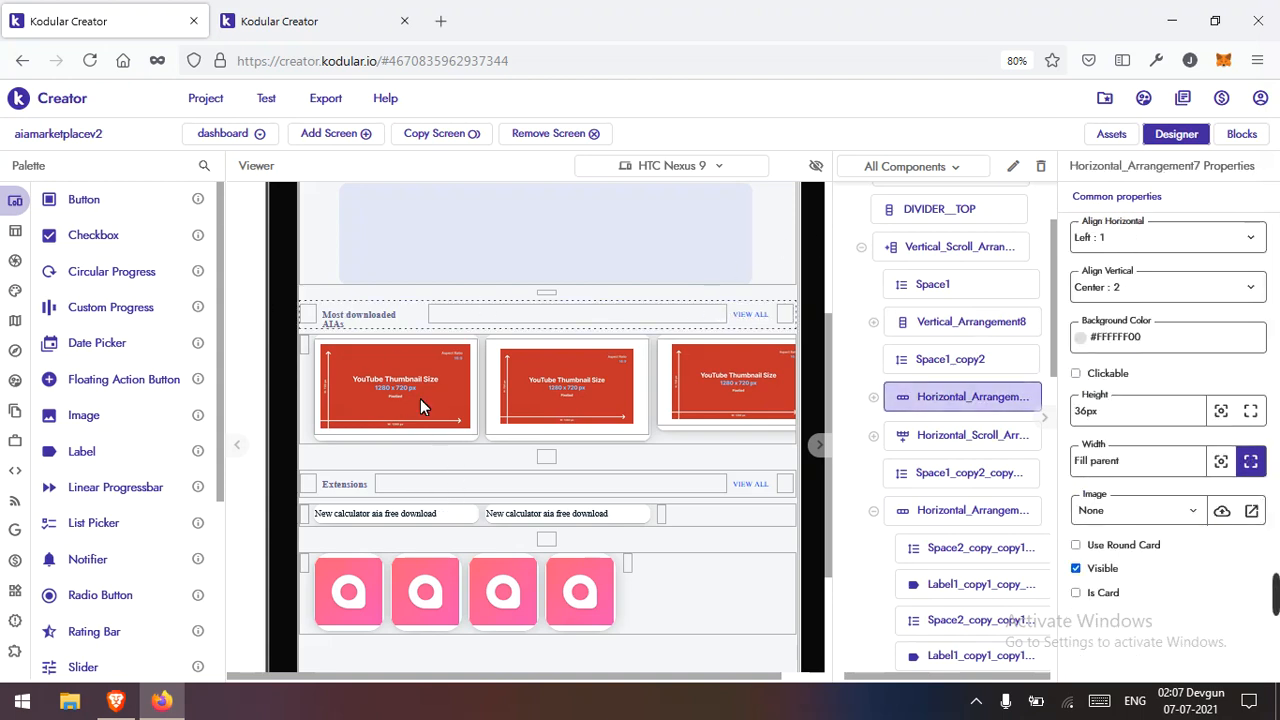
Step: Examine the properties of the Extensions section's spacer, category cards, "VIEW ALL" label and header label
{"action": "left_click", "coordinate": [310, 489]}
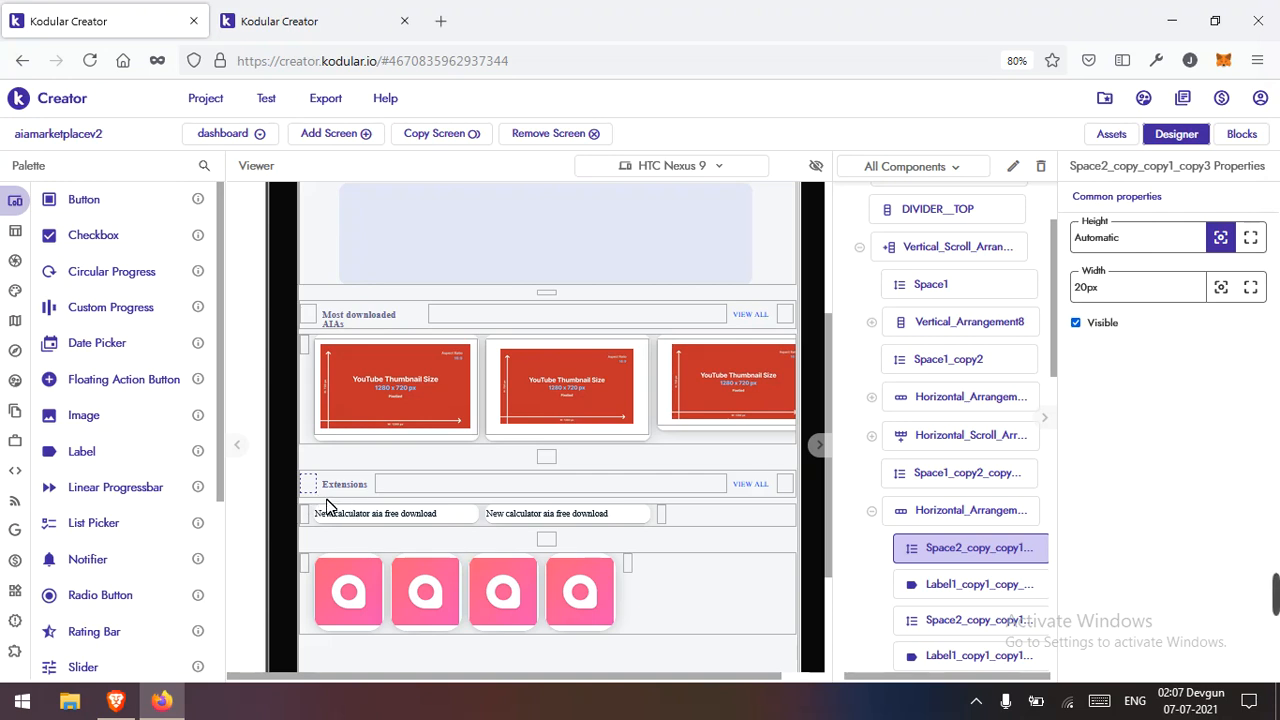
{"action": "left_click", "coordinate": [322, 507]}
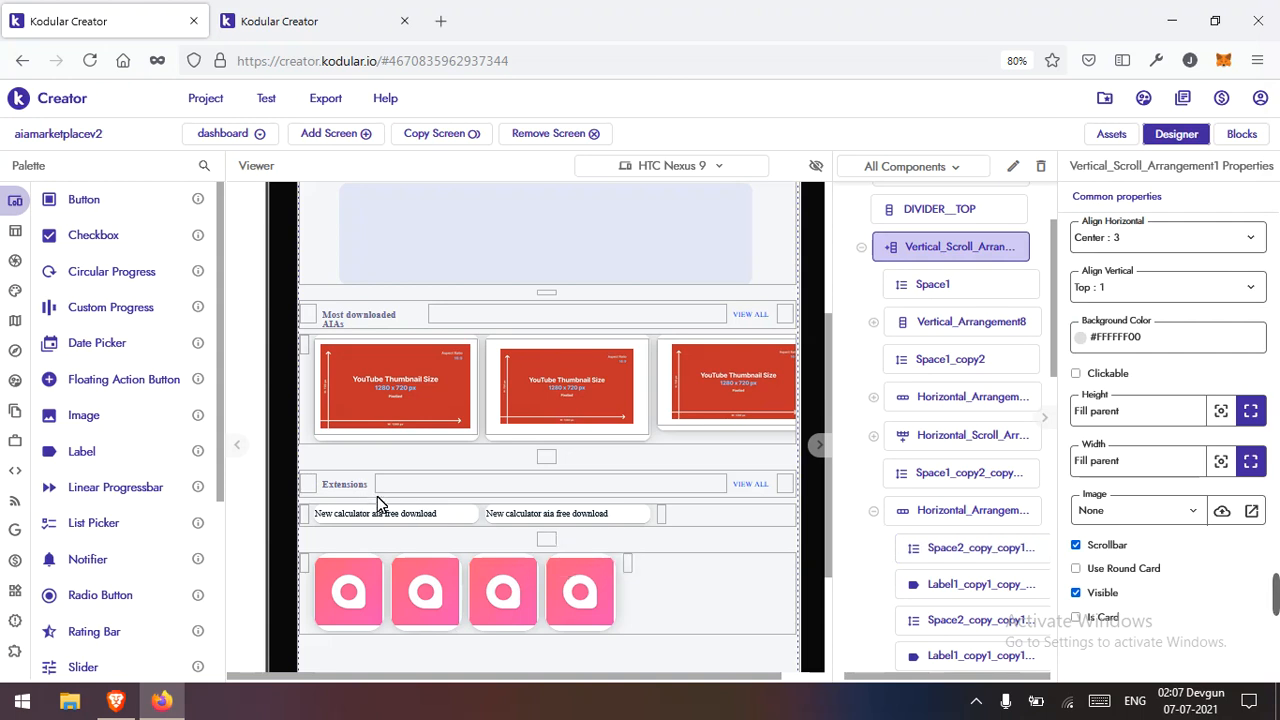
{"action": "left_click", "coordinate": [449, 520]}
{"action": "left_click", "coordinate": [626, 528]}
{"action": "left_click", "coordinate": [623, 521]}
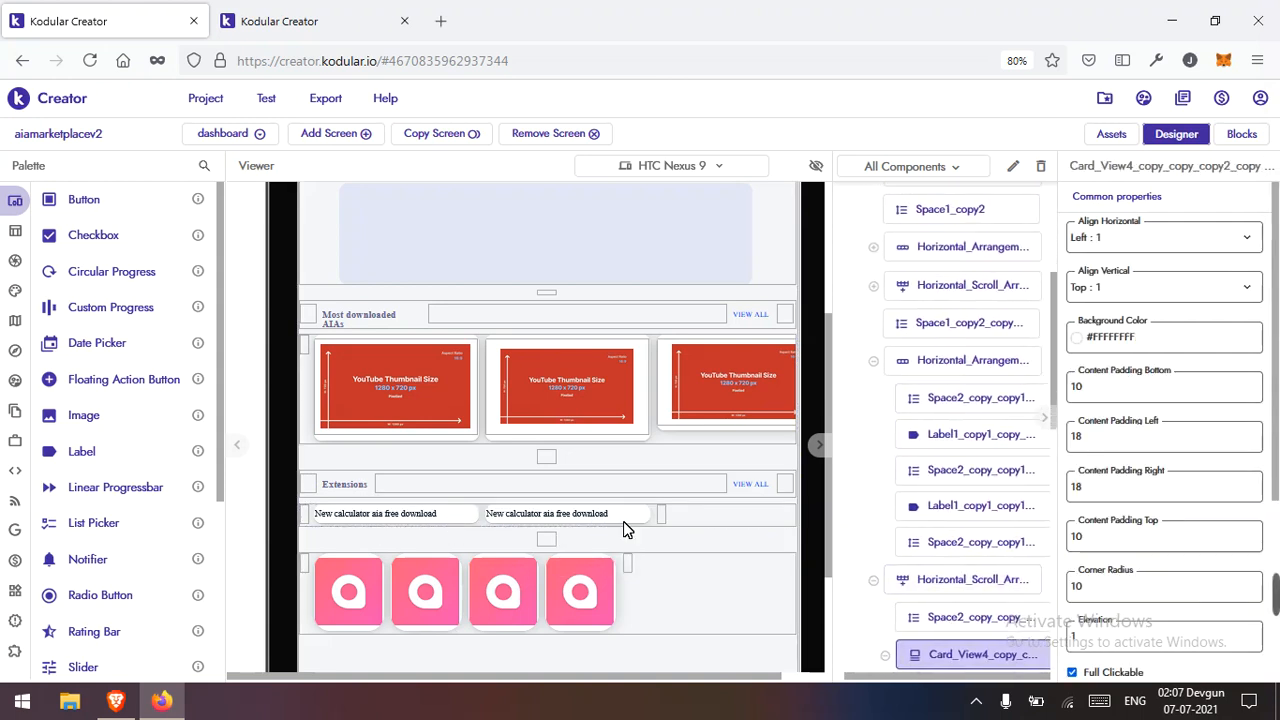
{"action": "left_click", "coordinate": [755, 490]}
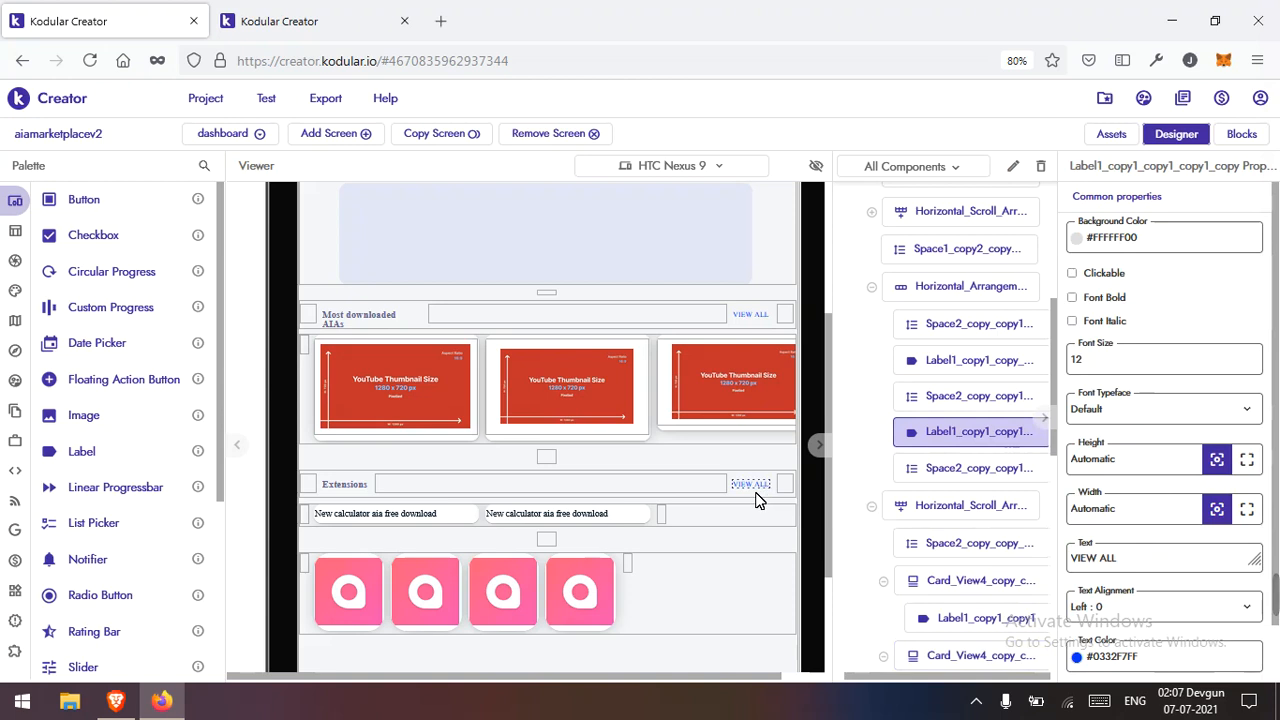
{"action": "left_click", "coordinate": [358, 485]}
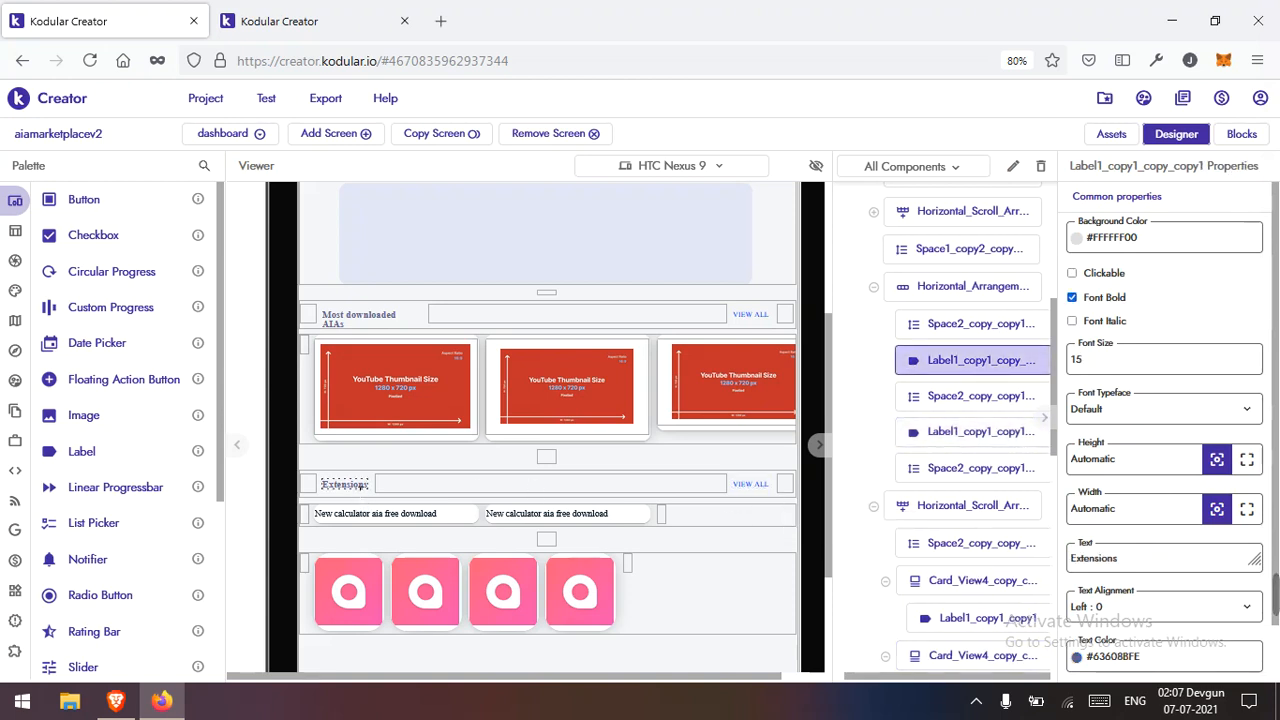
Step: Copy the "Most downloaded AIAs" header row and switch the preview device to Microsoft Surface 3
{"action": "left_click", "coordinate": [204, 104]}
{"action": "left_click", "coordinate": [224, 181]}
{"action": "left_click", "coordinate": [378, 314]}
{"action": "right_click", "coordinate": [377, 313]}
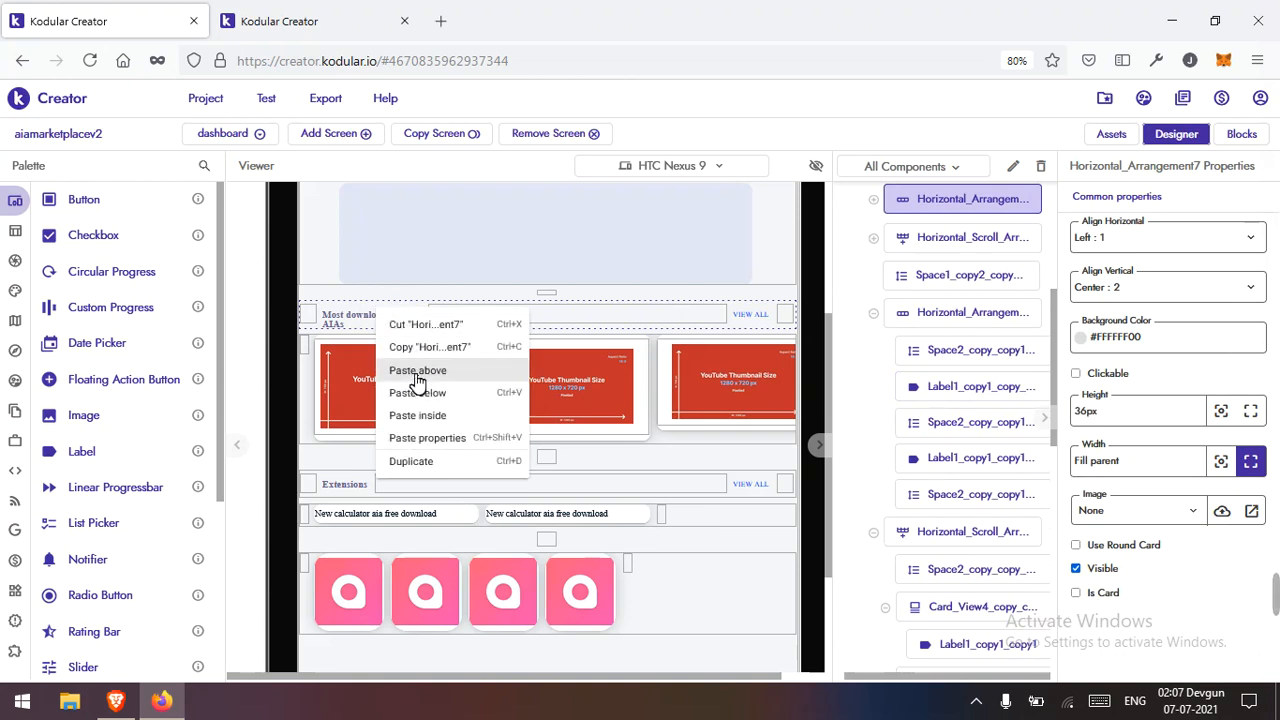
{"action": "left_click", "coordinate": [413, 350]}
{"action": "left_click", "coordinate": [640, 166]}
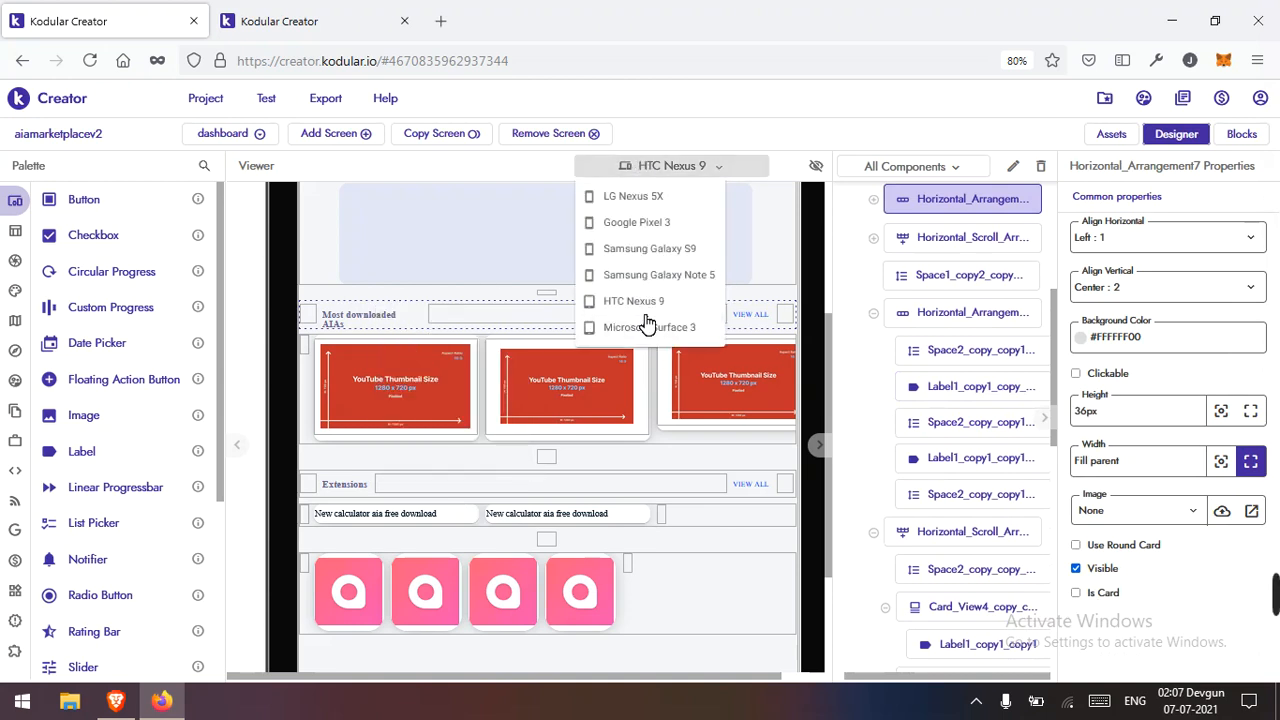
{"action": "left_click", "coordinate": [648, 335]}
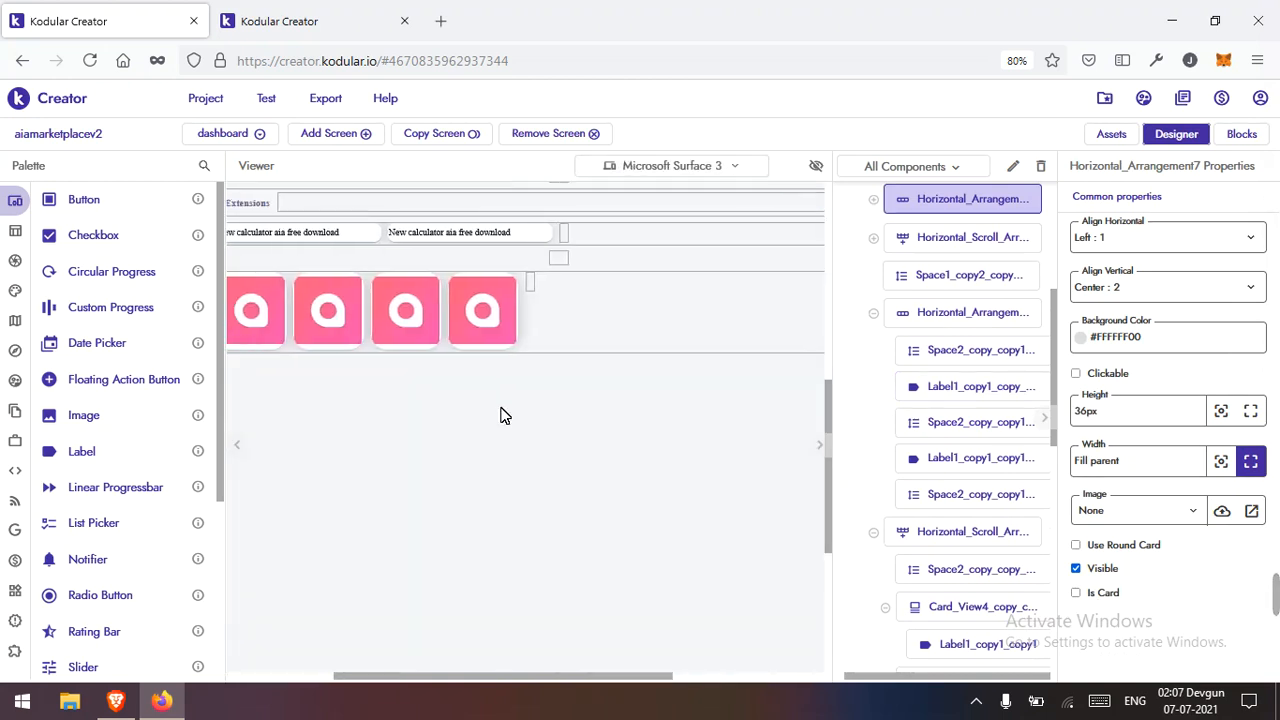
Step: Duplicate the spacer between the thumbnail card row and the Extensions header row
{"action": "left_click", "coordinate": [671, 386]}
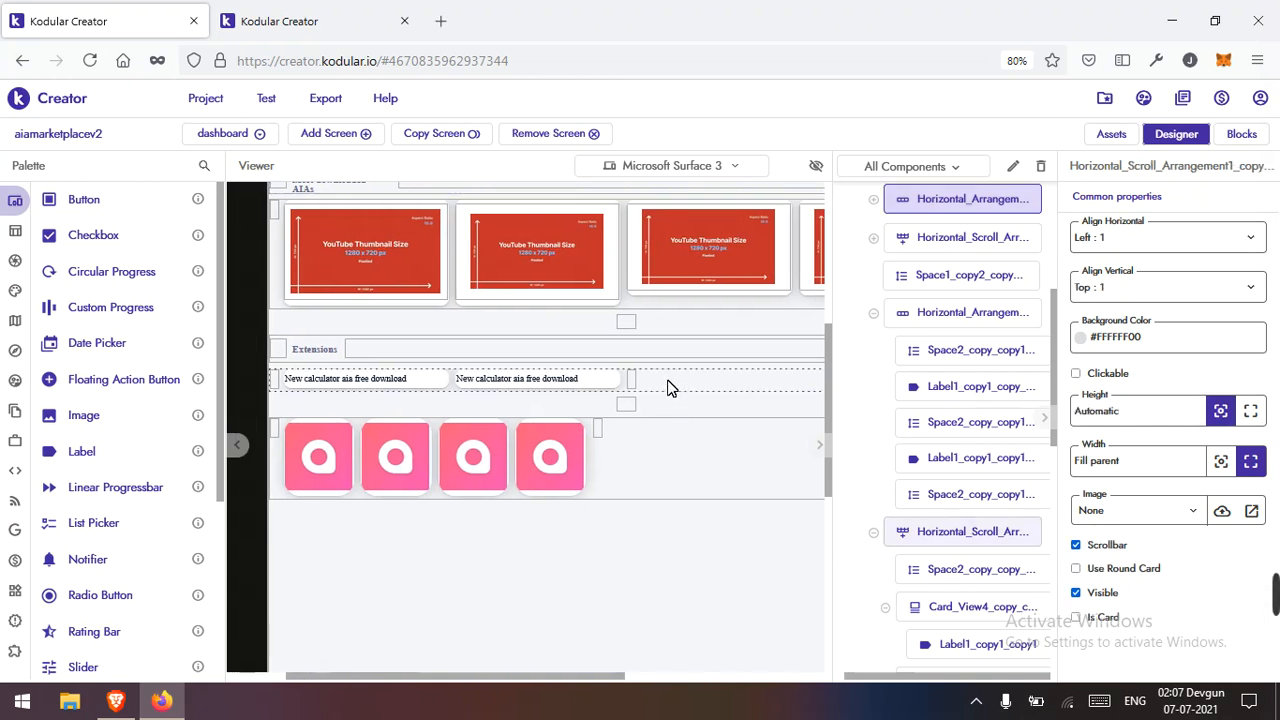
{"action": "left_click", "coordinate": [629, 408]}
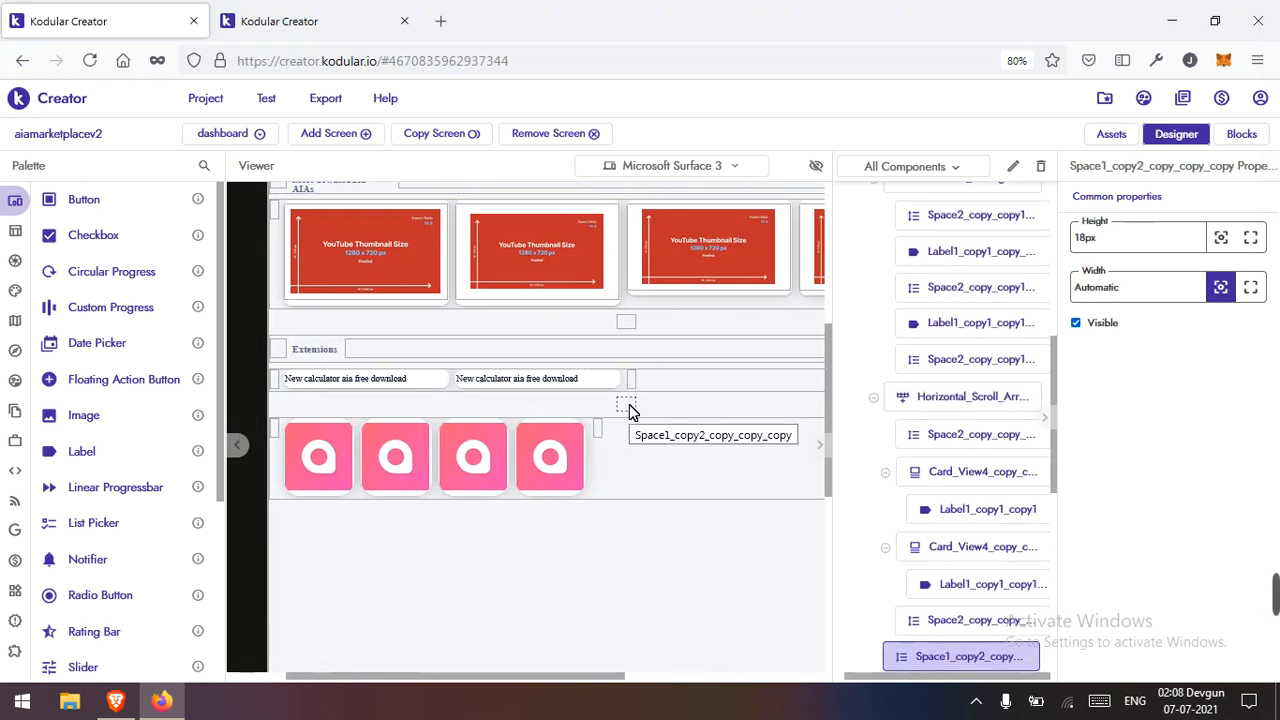
{"action": "left_click", "coordinate": [627, 323]}
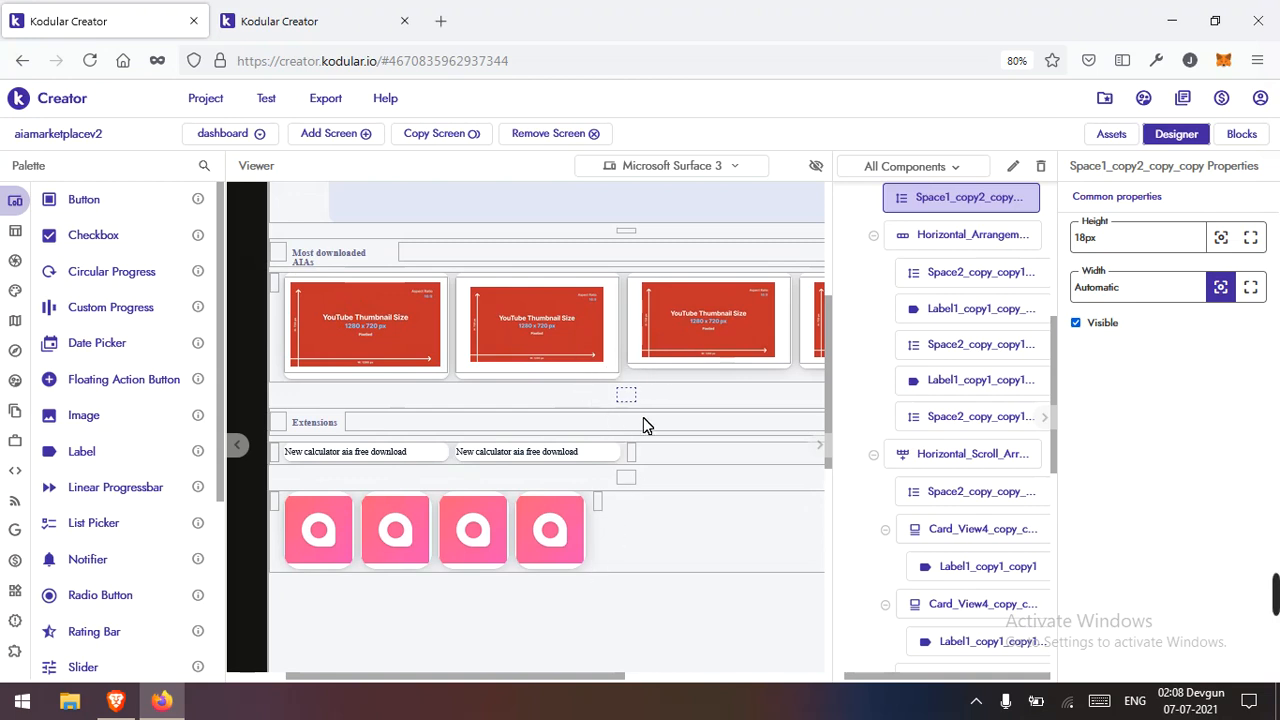
{"action": "left_click", "coordinate": [655, 457]}
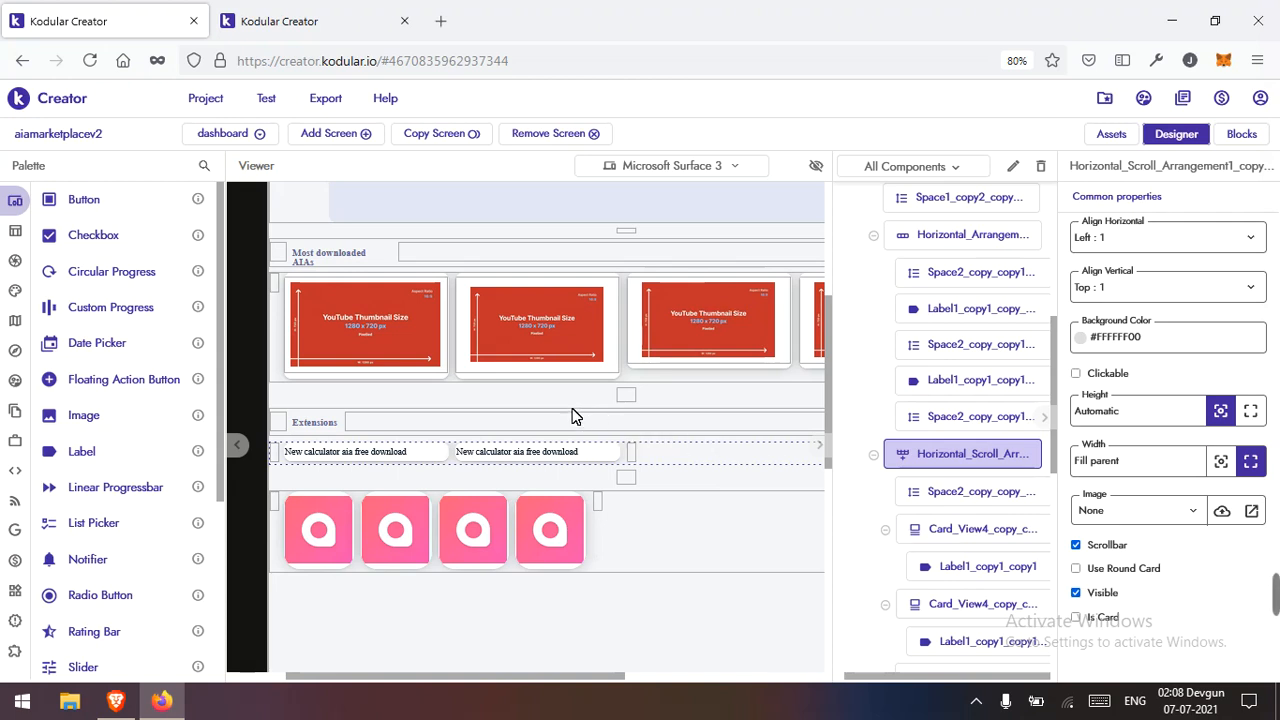
{"action": "left_click", "coordinate": [631, 400]}
{"action": "right_click", "coordinate": [633, 400]}
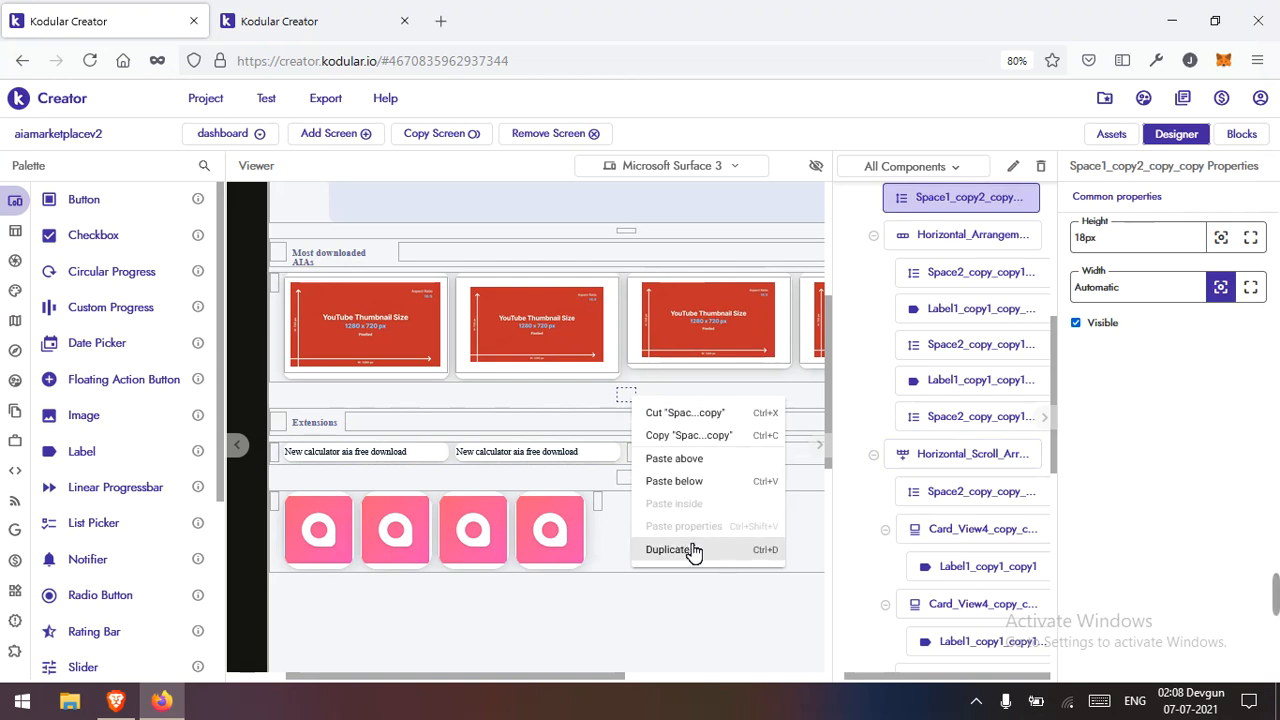
{"action": "left_click", "coordinate": [692, 550]}
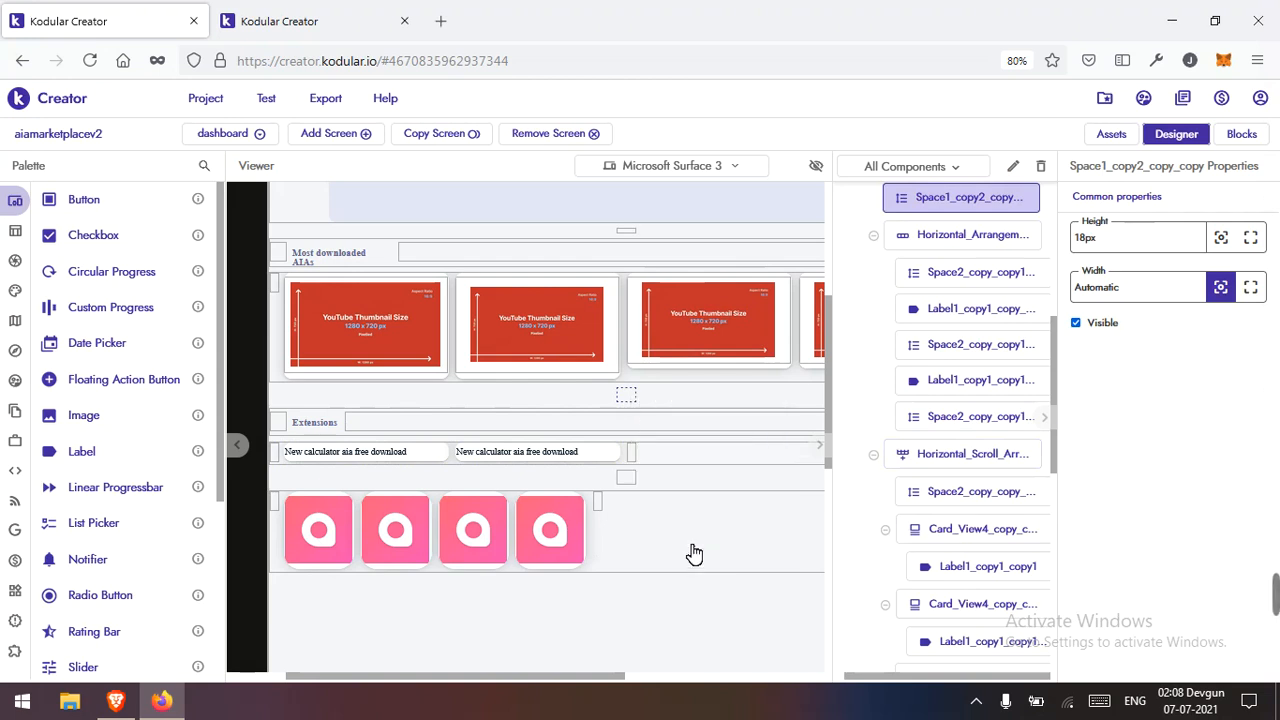
Step: Copy the "Most downloaded AIAs" header row and paste it between the two spacers above the Extensions section
{"action": "right_click", "coordinate": [630, 396]}
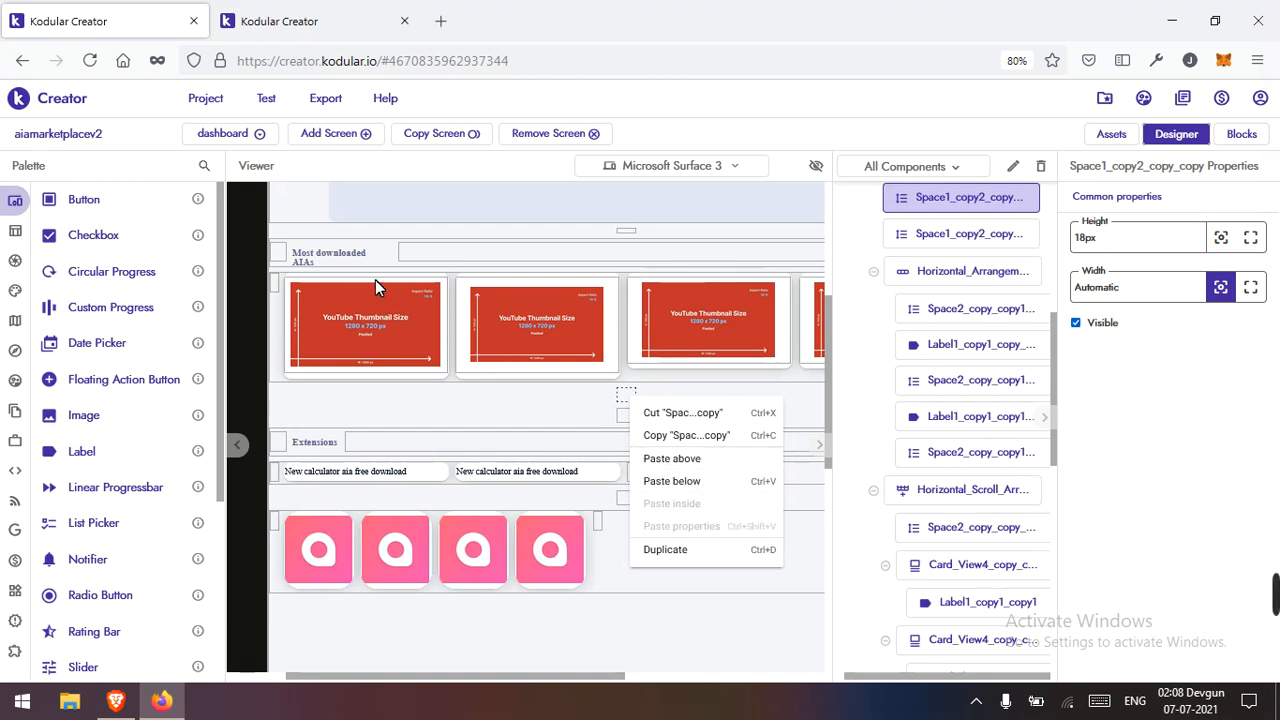
{"action": "left_click", "coordinate": [378, 248]}
{"action": "right_click", "coordinate": [378, 248]}
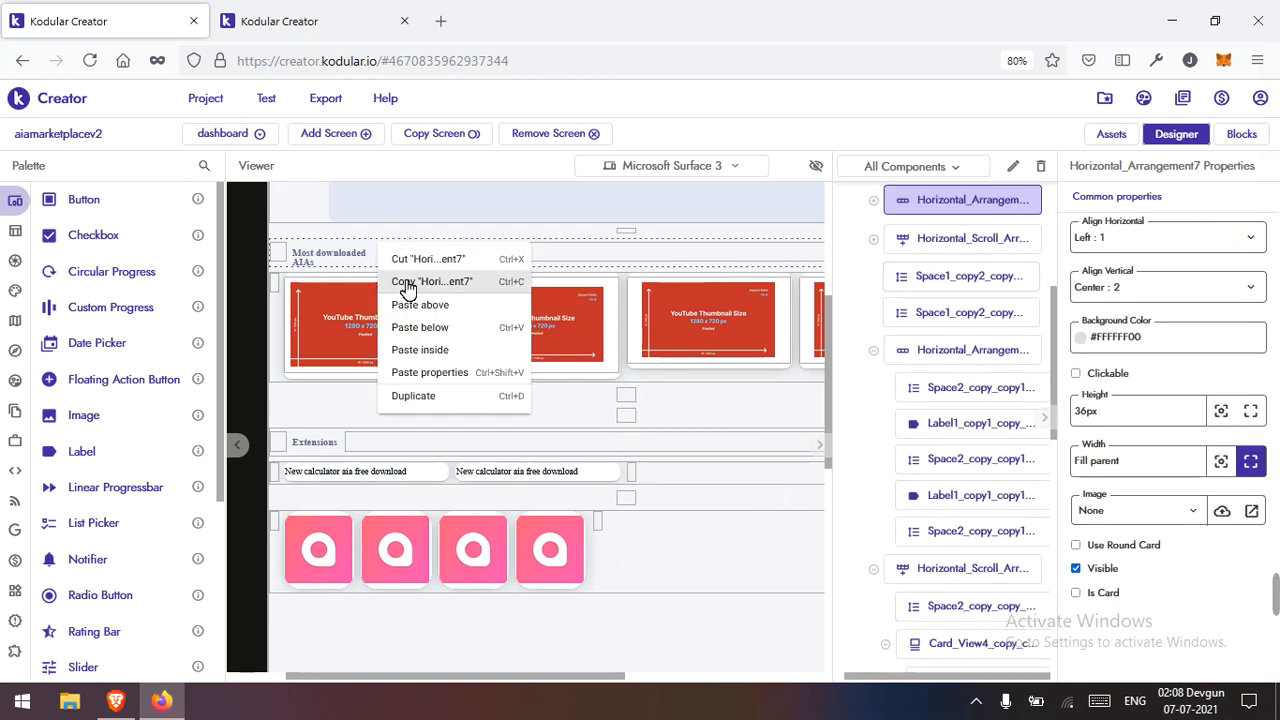
{"action": "left_click", "coordinate": [409, 283]}
{"action": "right_click", "coordinate": [623, 403]}
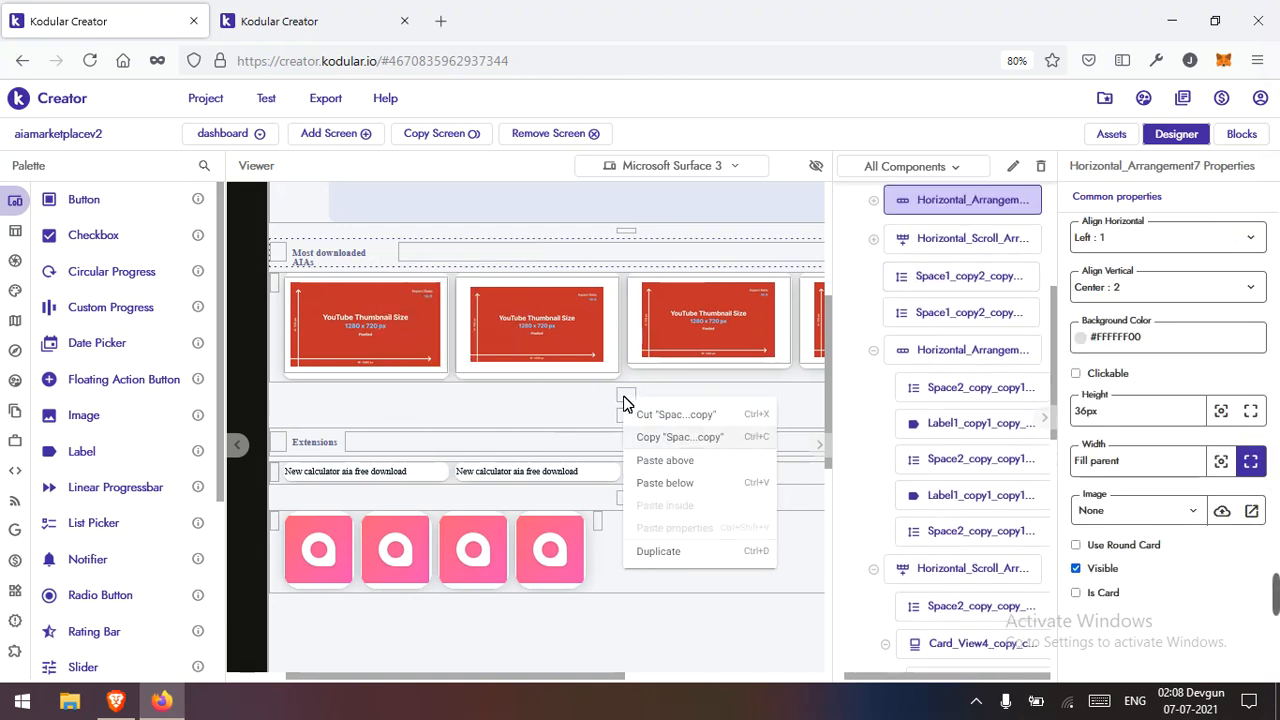
{"action": "left_click", "coordinate": [670, 490]}
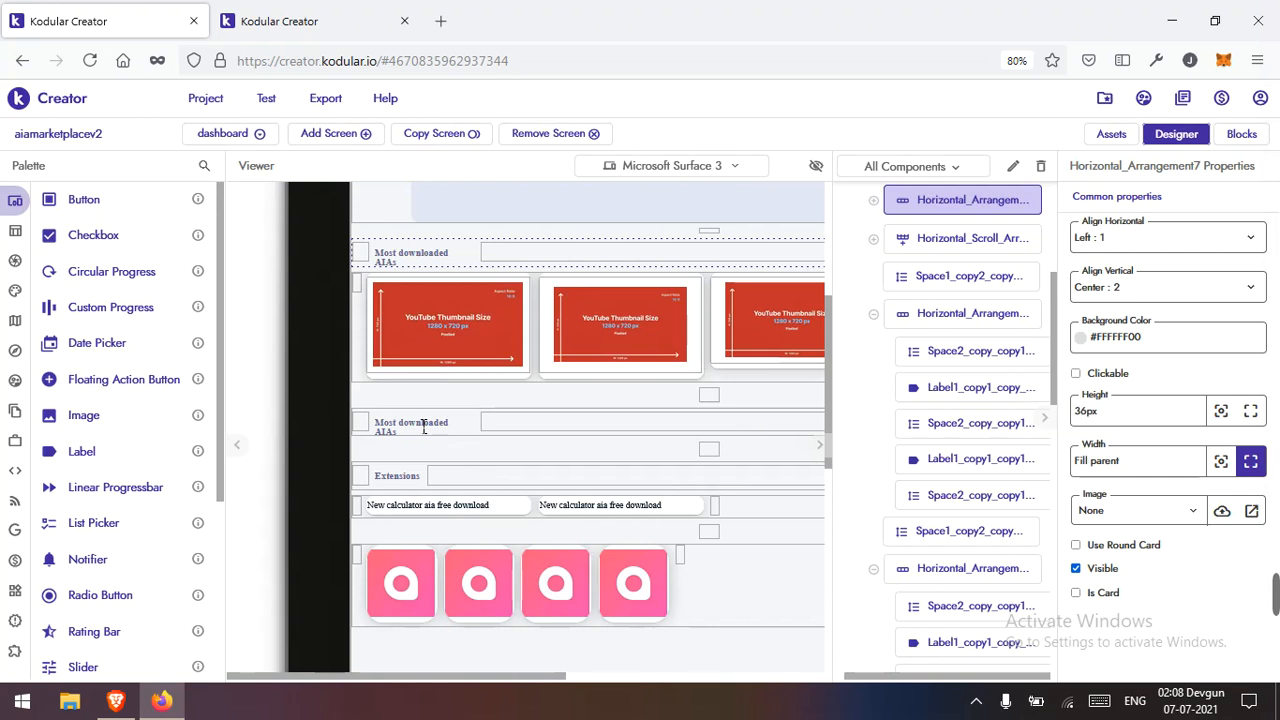
Step: Change the text of the header label above the thumbnail cards to "New arrivals"
{"action": "left_click", "coordinate": [424, 427]}
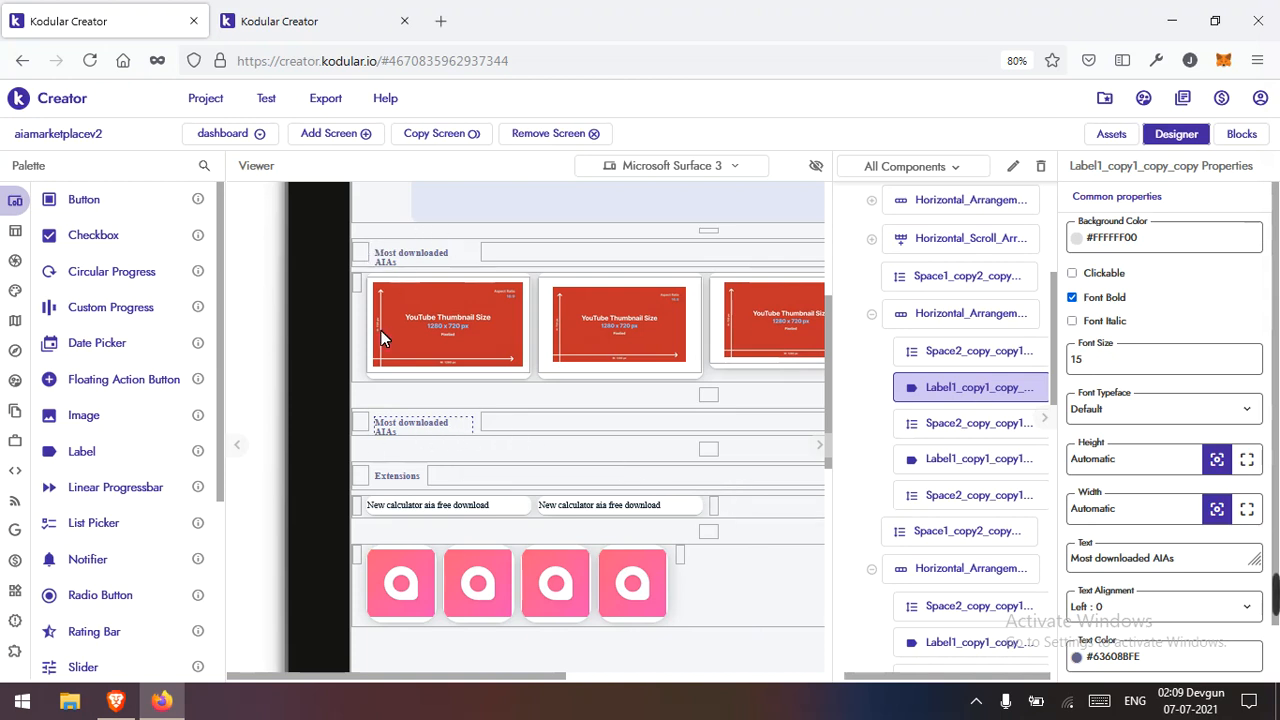
{"action": "left_click", "coordinate": [403, 260]}
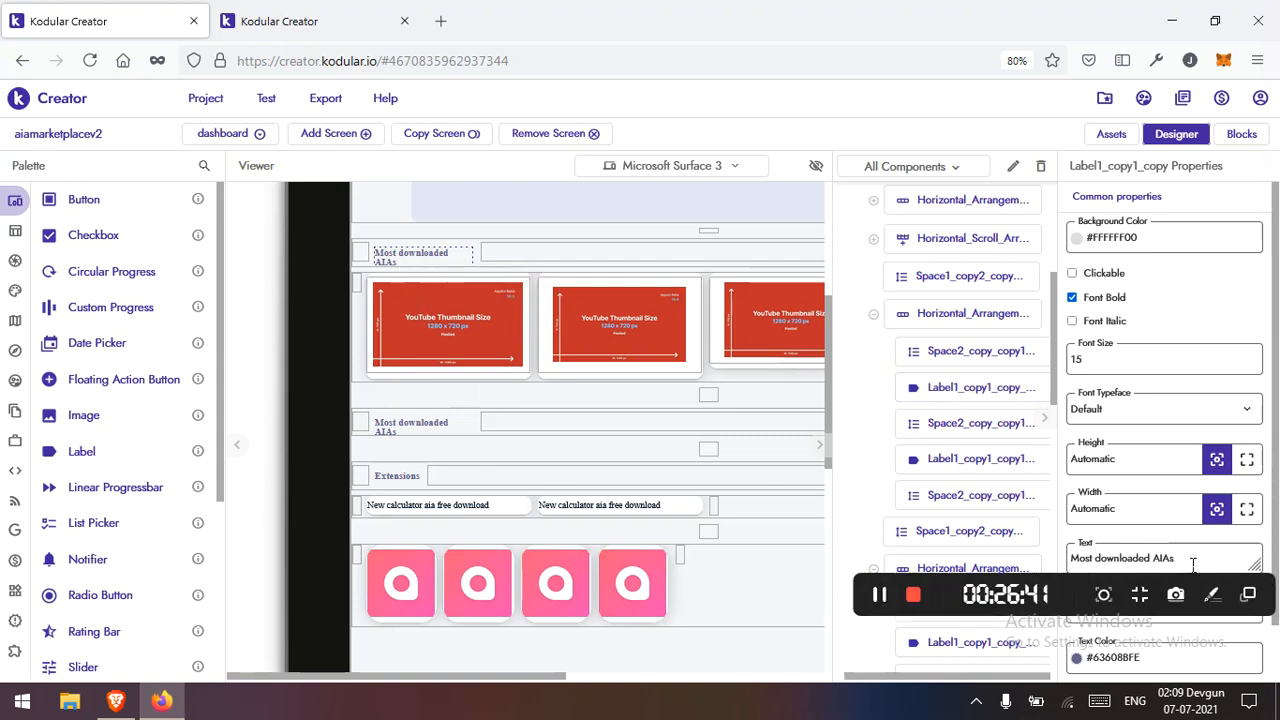
{"action": "left_click_drag", "start_coordinate": [1267, 593], "coordinate": [1278, 632]}
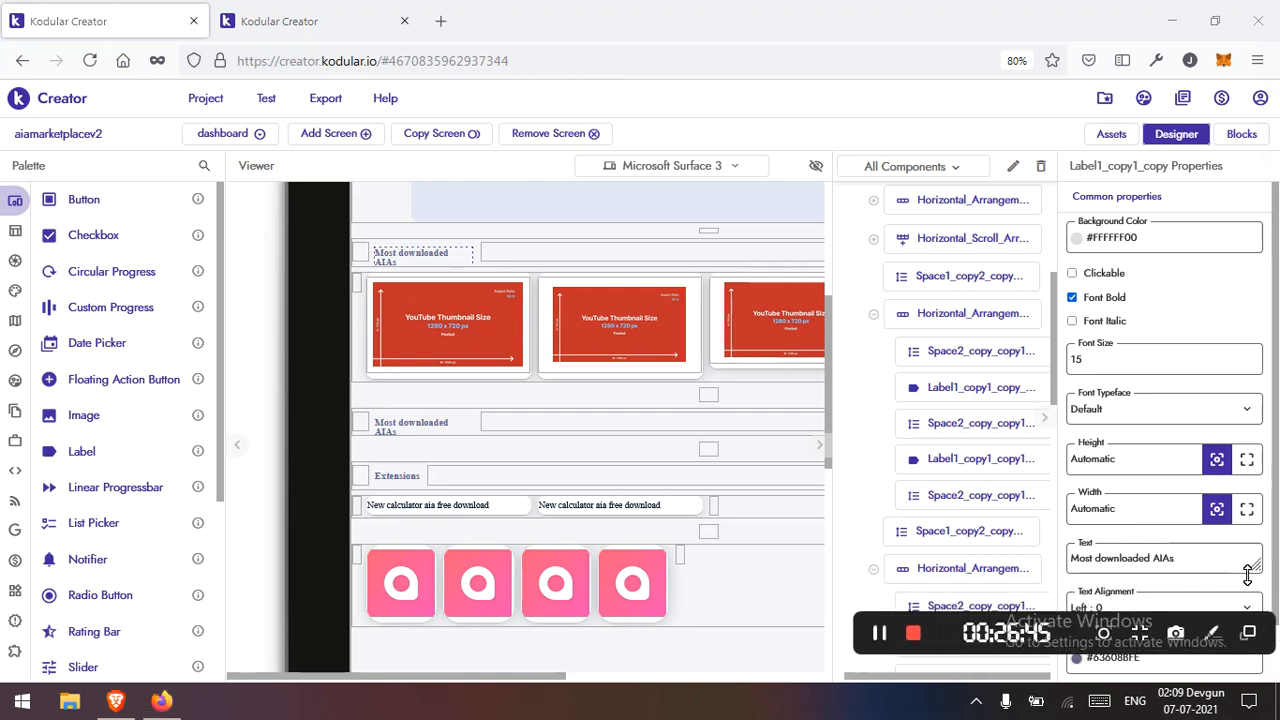
{"action": "left_click", "coordinate": [1213, 567]}
{"action": "key", "text": "ctrl+a"}
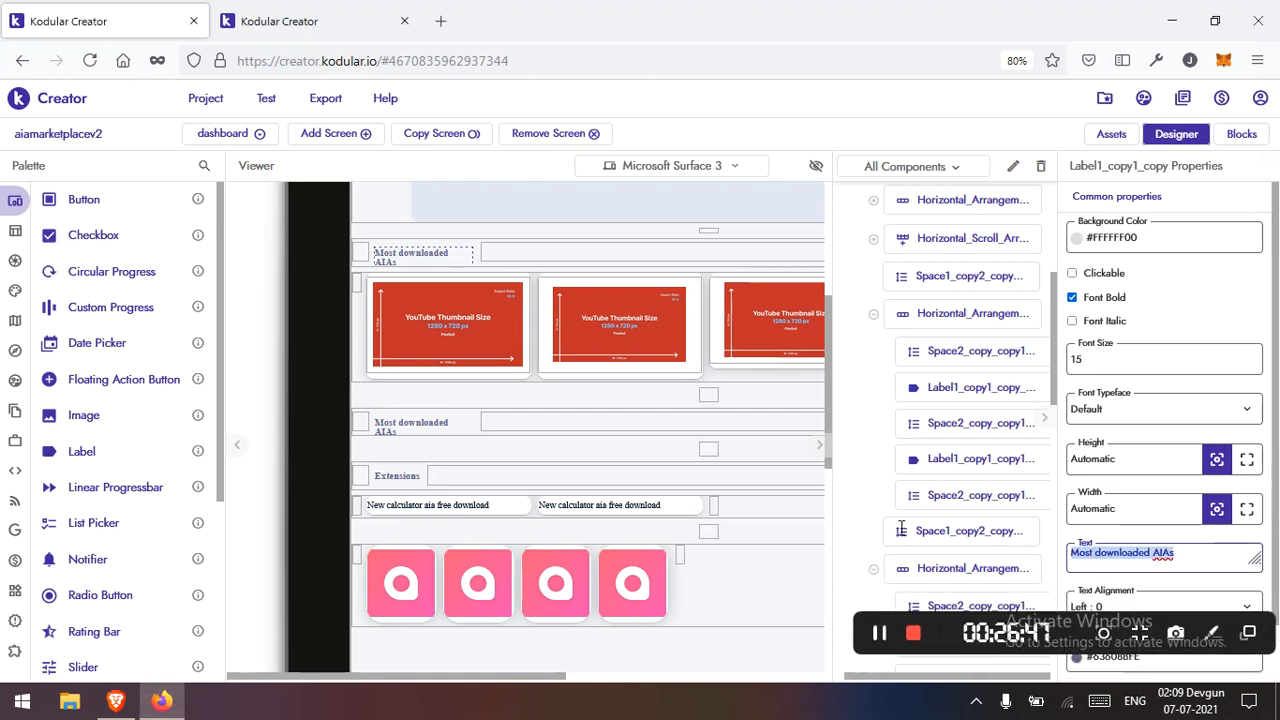
{"action": "type", "text": "New"}
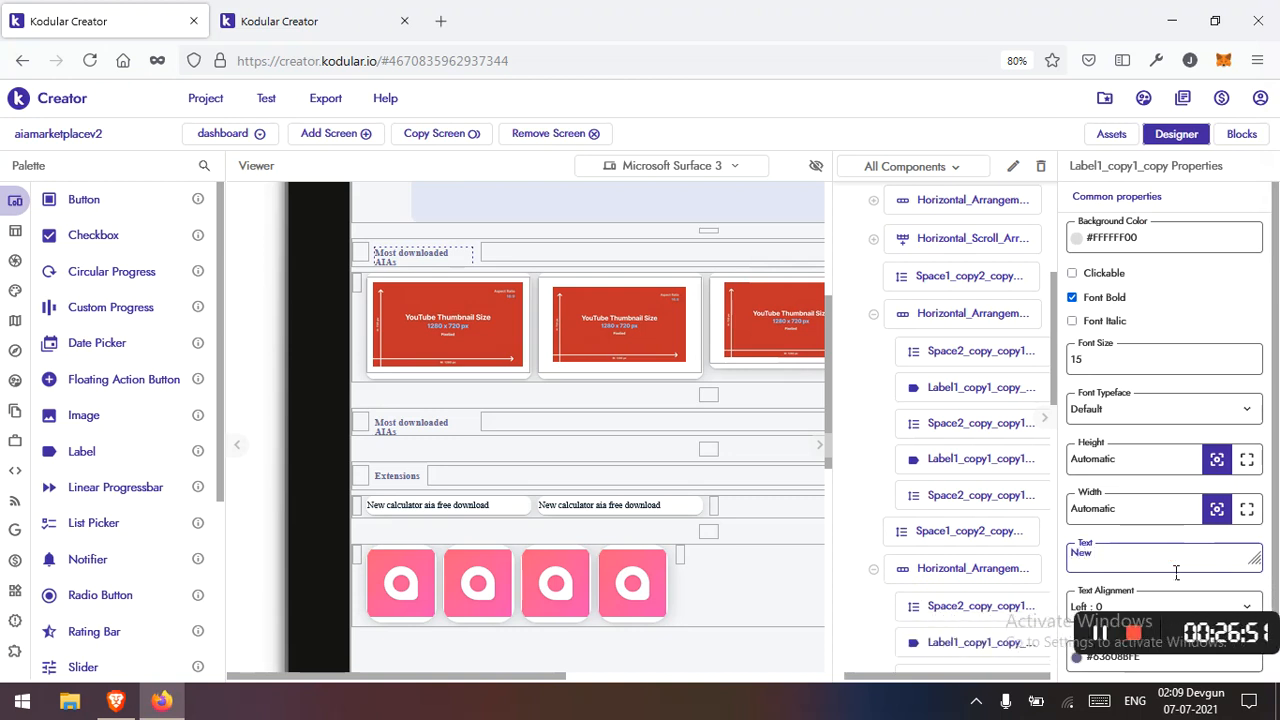
{"action": "type", "text": "arrivals"}
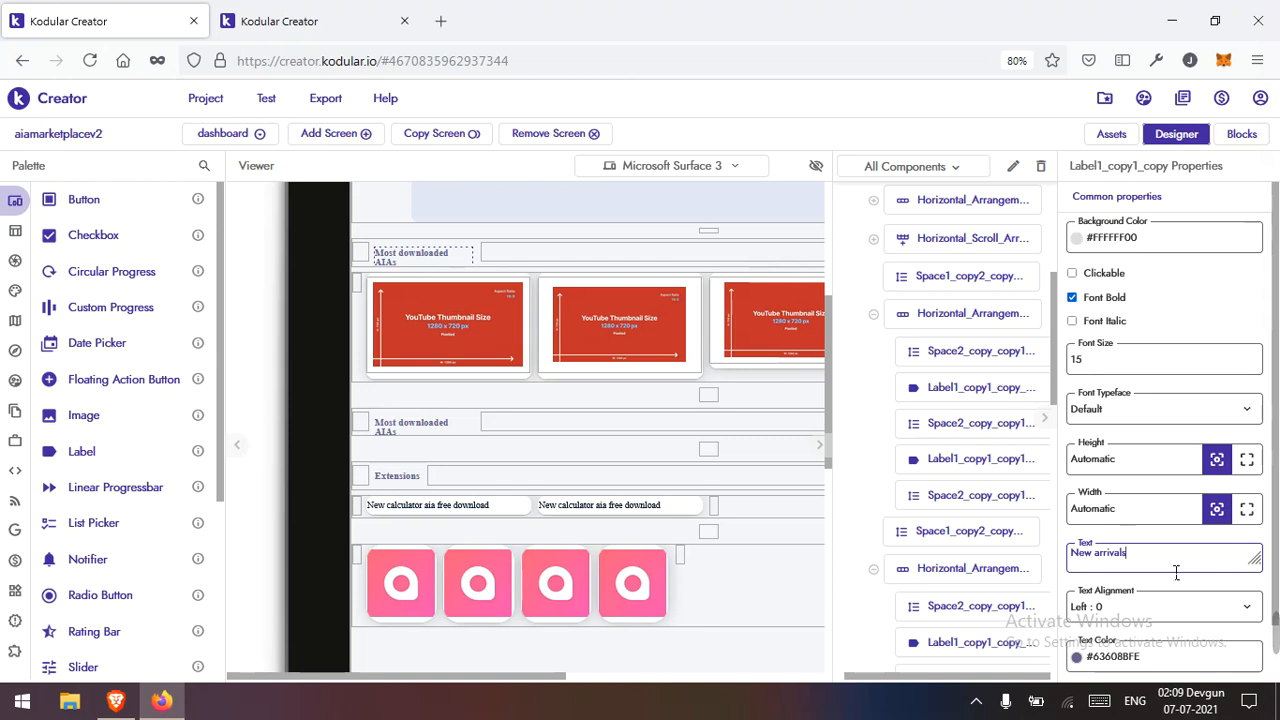
{"action": "key", "text": "Return"}
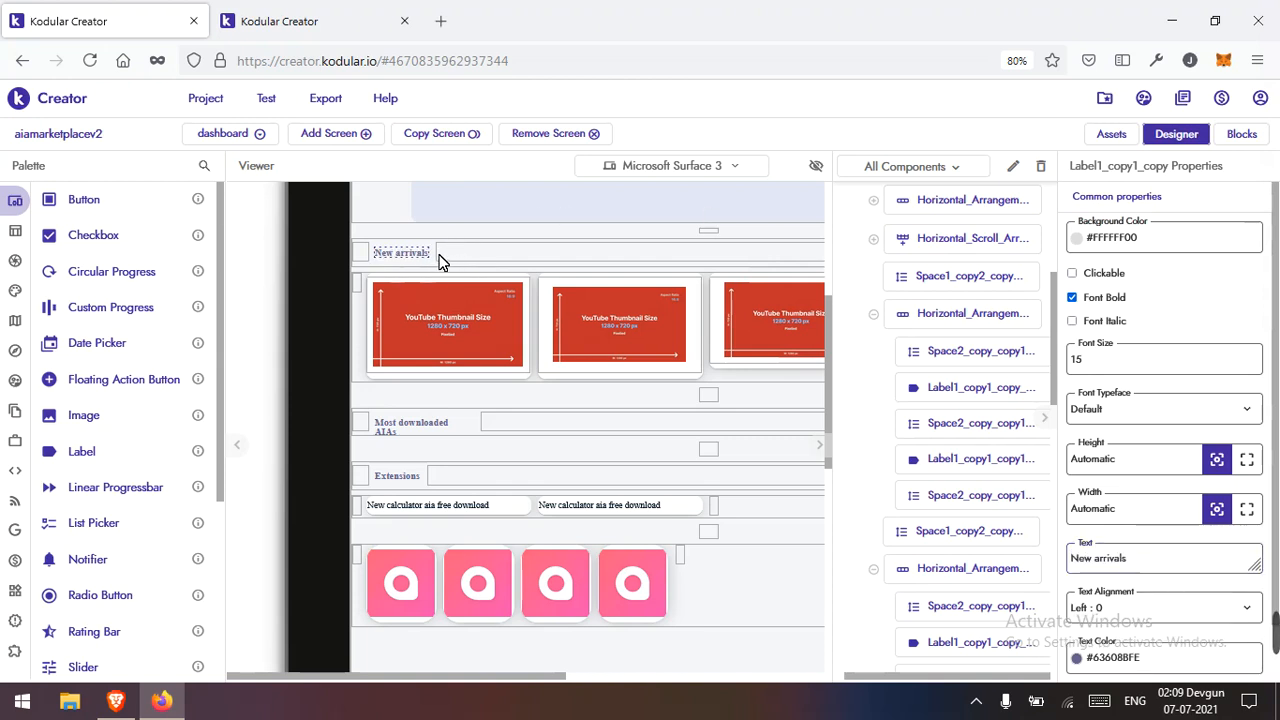
Step: Copy the scrolling thumbnail card row from "New arrivals" and paste it below the "Most downloaded AIAs" header row
{"action": "left_click", "coordinate": [353, 336]}
{"action": "right_click", "coordinate": [355, 336]}
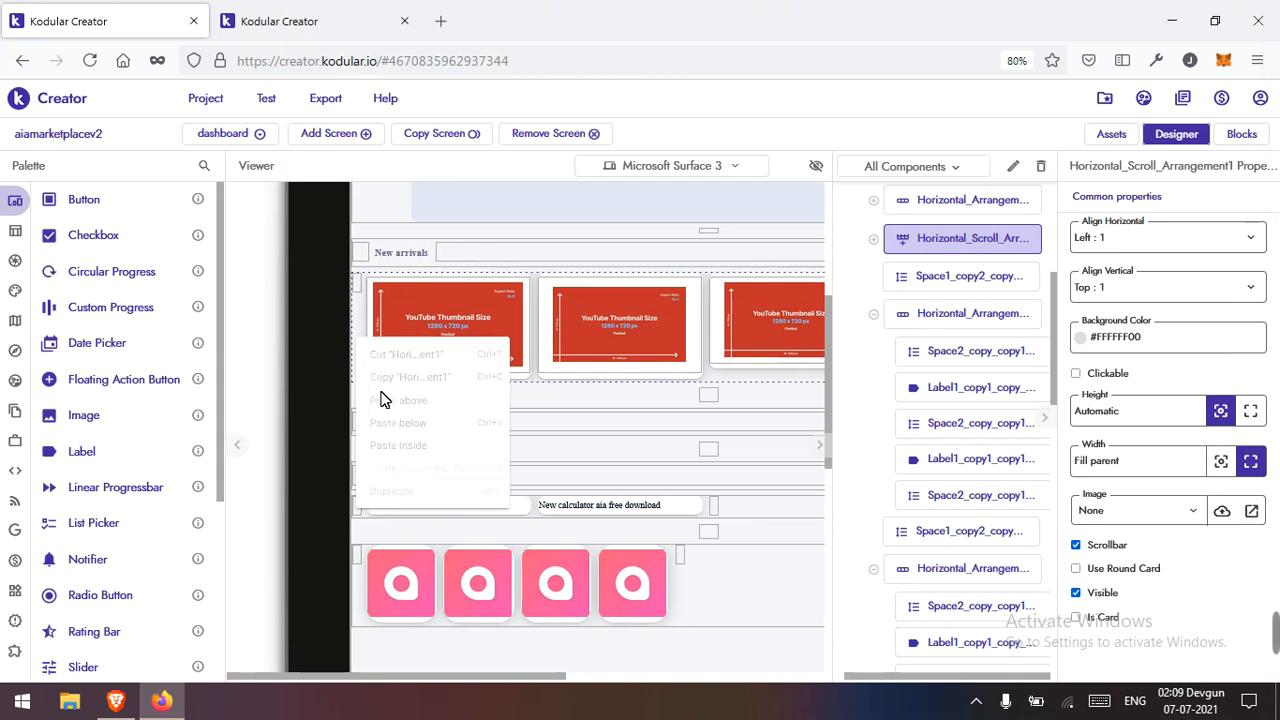
{"action": "left_click", "coordinate": [389, 381]}
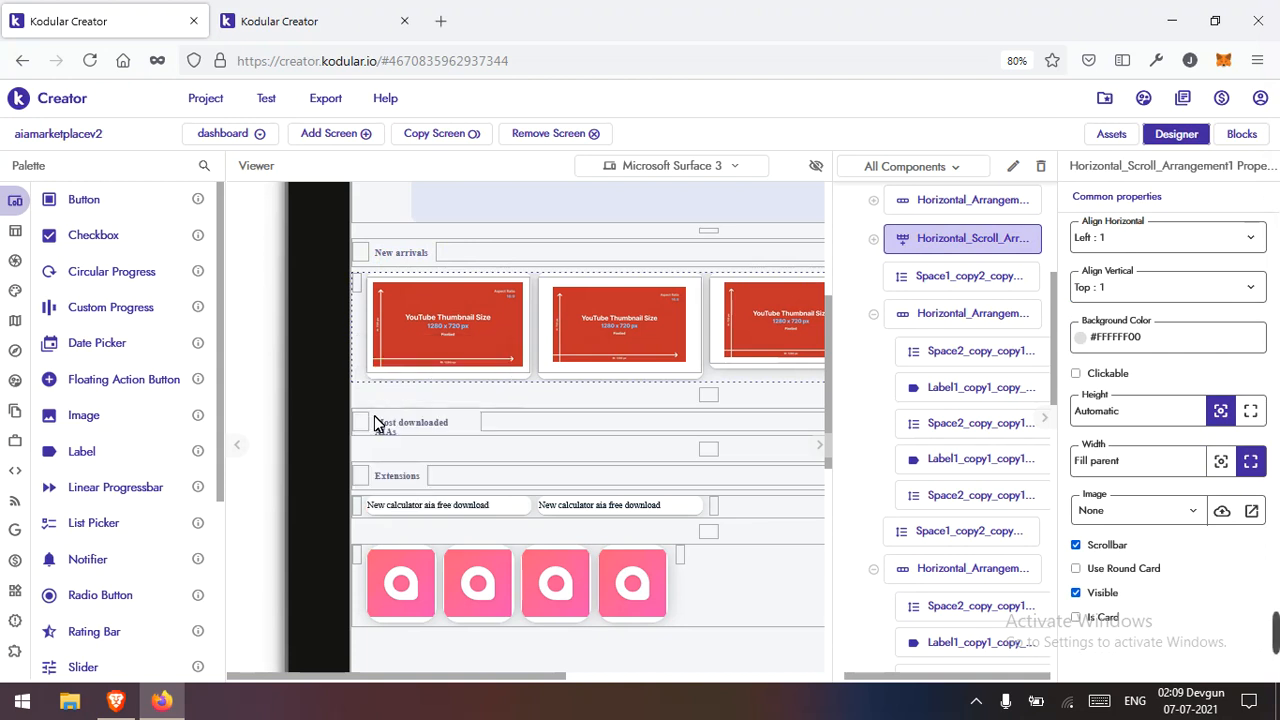
{"action": "left_click", "coordinate": [469, 437]}
{"action": "right_click", "coordinate": [469, 437]}
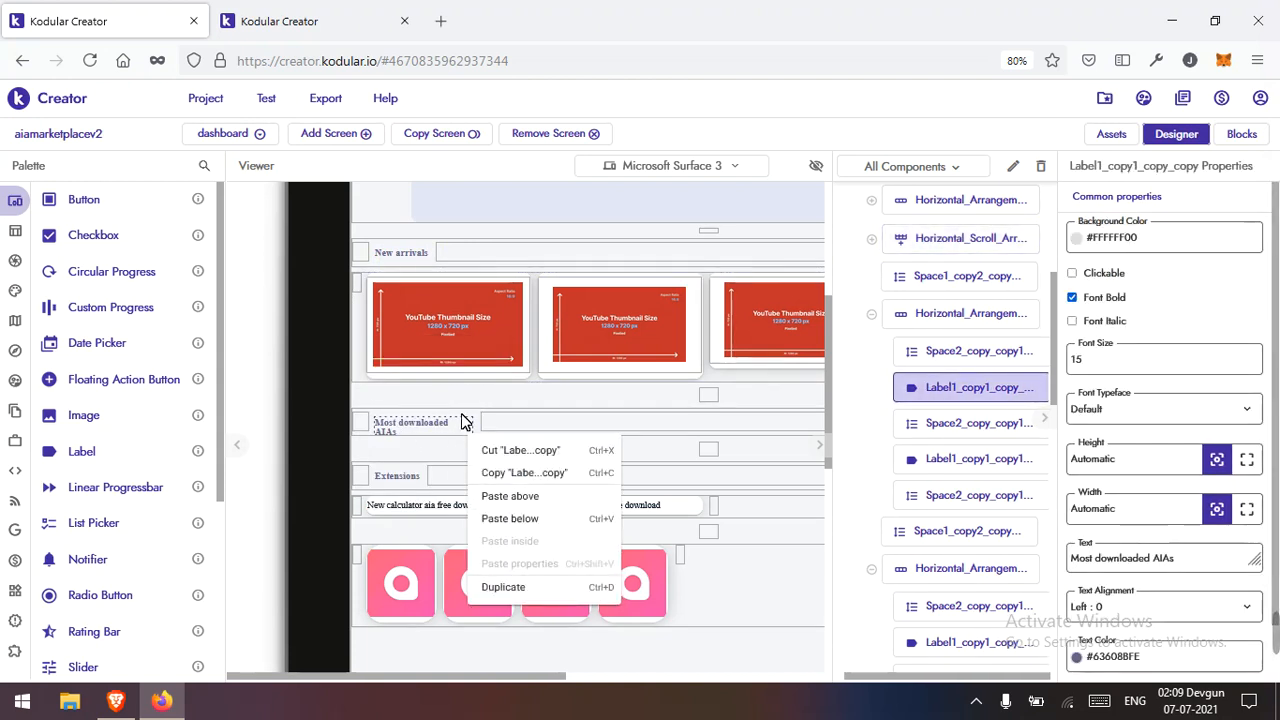
{"action": "left_click", "coordinate": [462, 421]}
{"action": "right_click", "coordinate": [462, 421]}
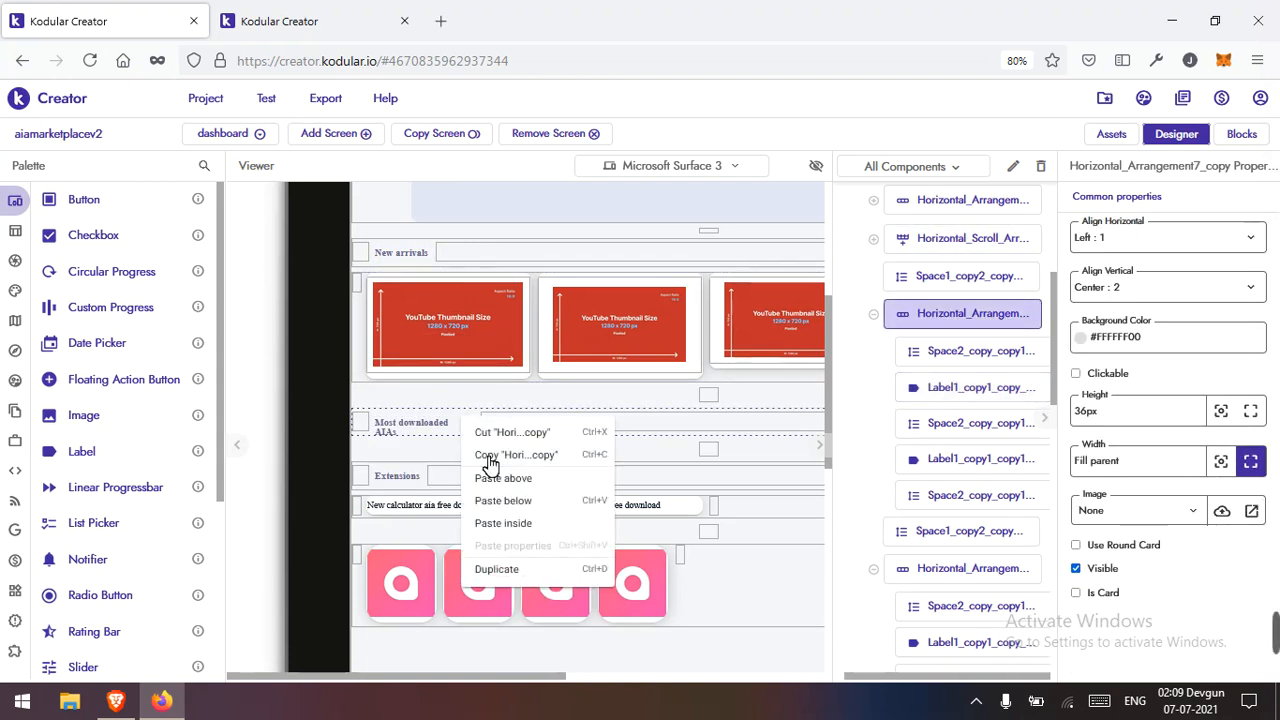
{"action": "left_click", "coordinate": [545, 500]}
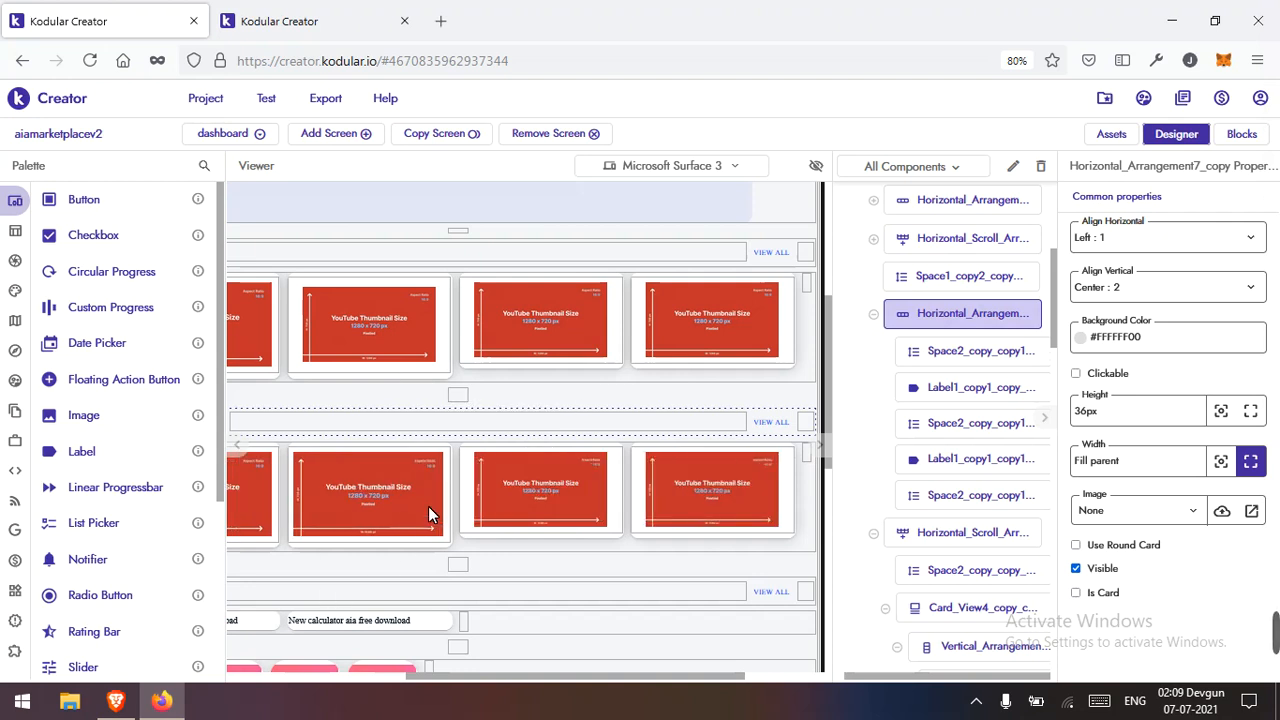
Step: Collapse the component palette to widen the design view and review the layout of the dashboard sections
{"action": "left_click", "coordinate": [238, 449]}
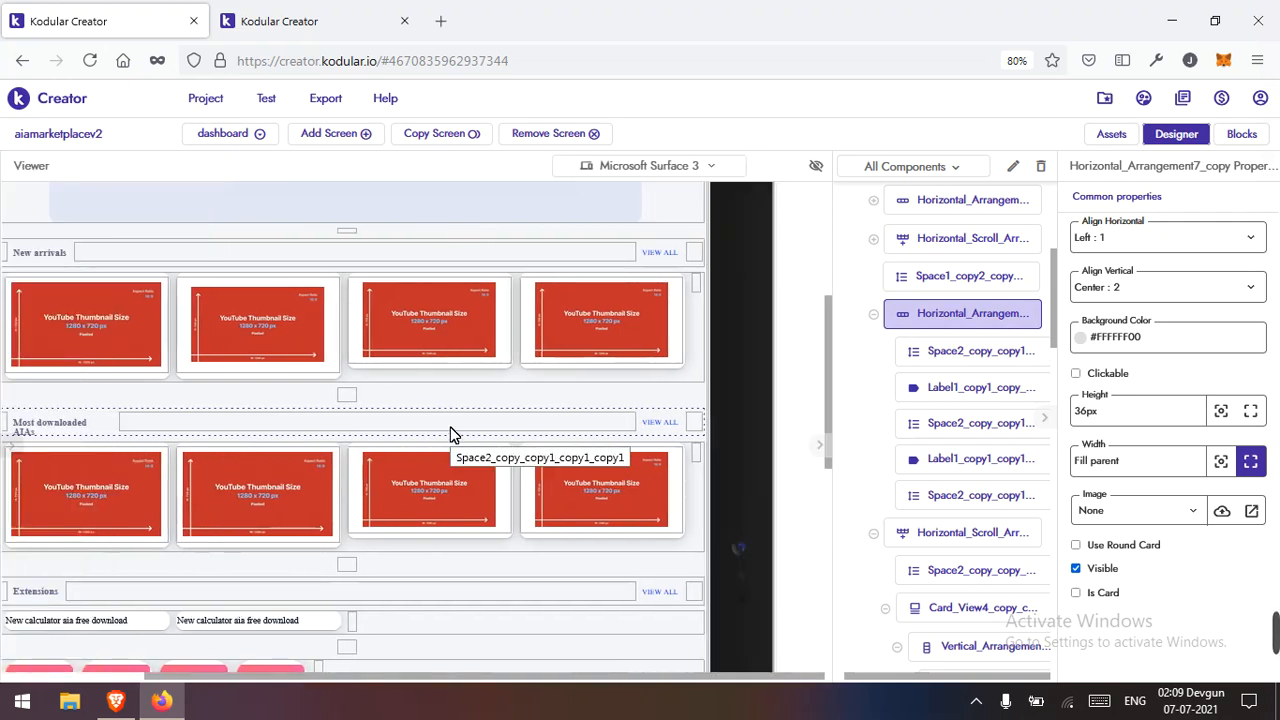
{"action": "scroll", "coordinate": [450, 427], "scroll_direction": "left", "scroll_amount": 1}
{"action": "scroll", "coordinate": [455, 426], "scroll_direction": "up", "scroll_amount": 1}
{"action": "scroll", "coordinate": [458, 430], "scroll_direction": "left", "scroll_amount": 1}
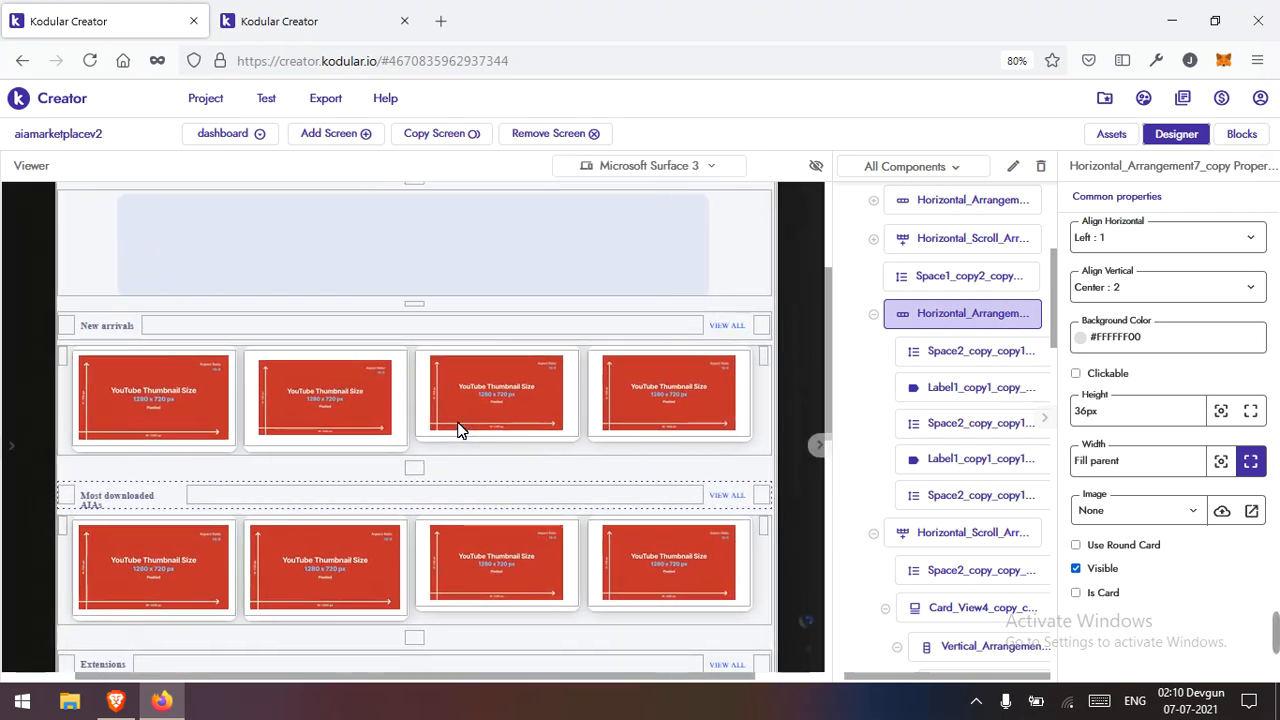
{"action": "scroll", "coordinate": [440, 430], "scroll_direction": "down", "scroll_amount": 3}
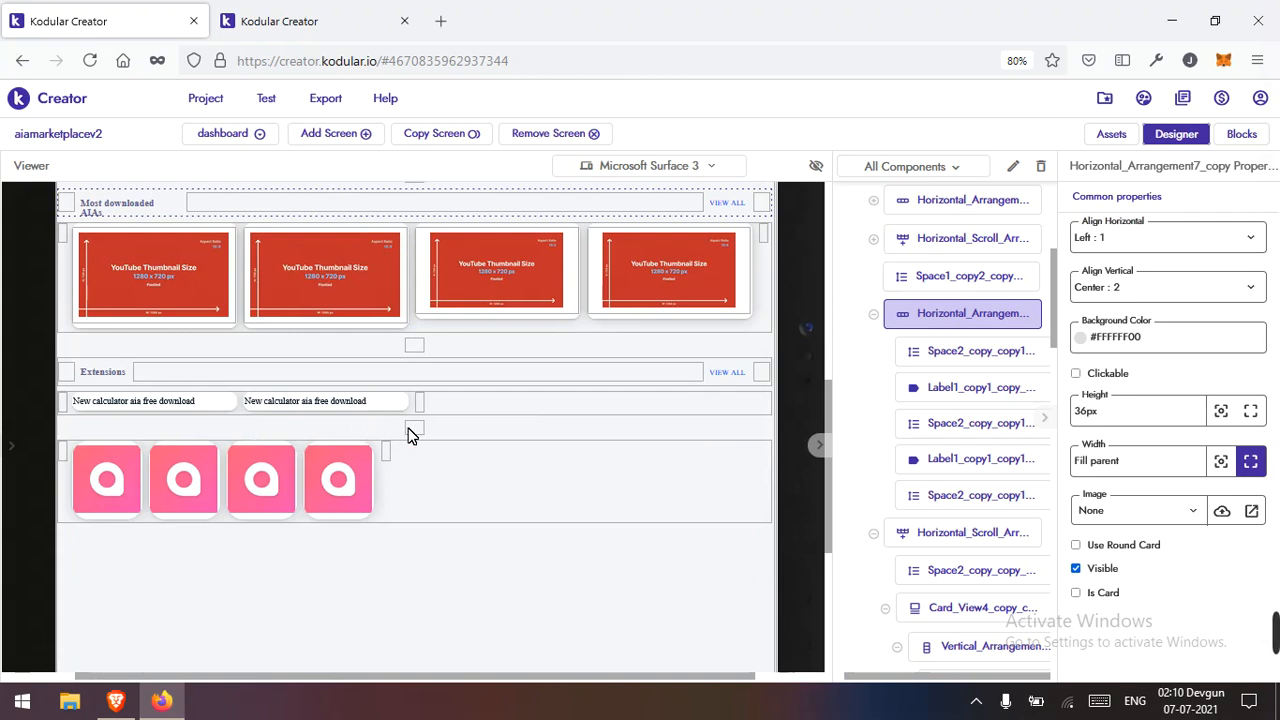
{"action": "scroll", "coordinate": [425, 420], "scroll_direction": "up", "scroll_amount": 3}
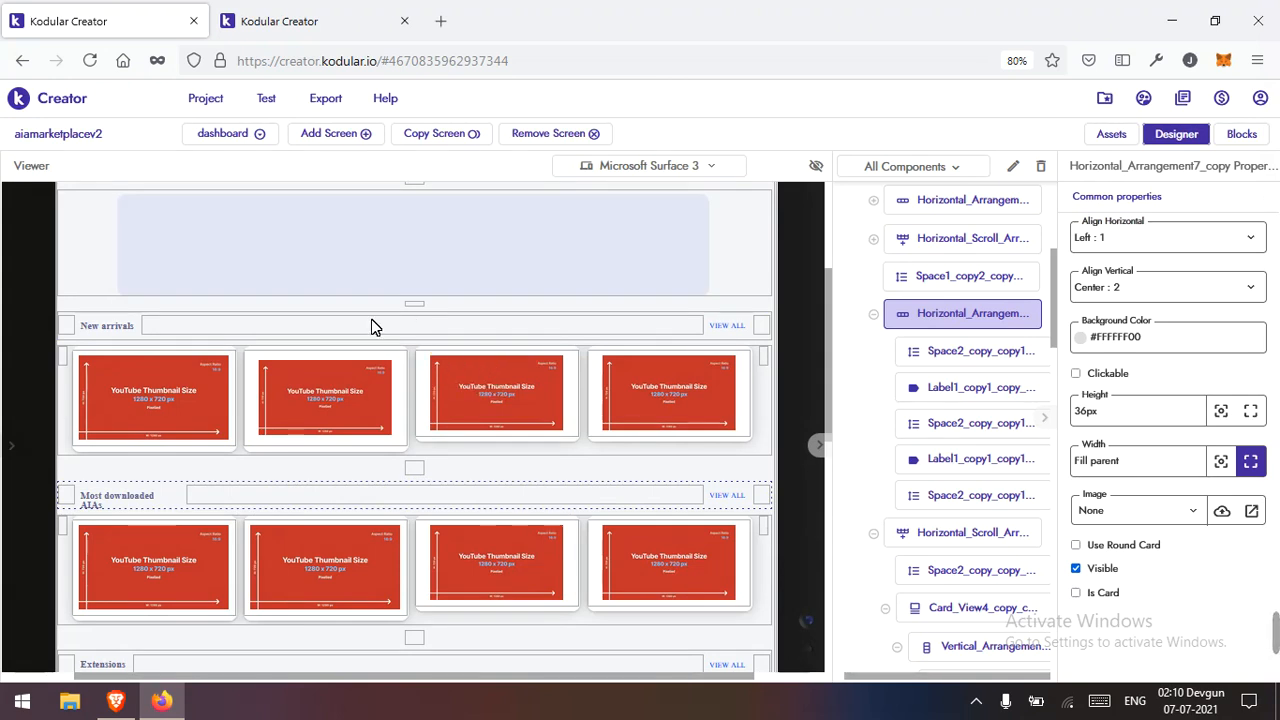
Step: Copy the "New arrivals" header row and paste the copy directly below it
{"action": "left_click", "coordinate": [135, 324]}
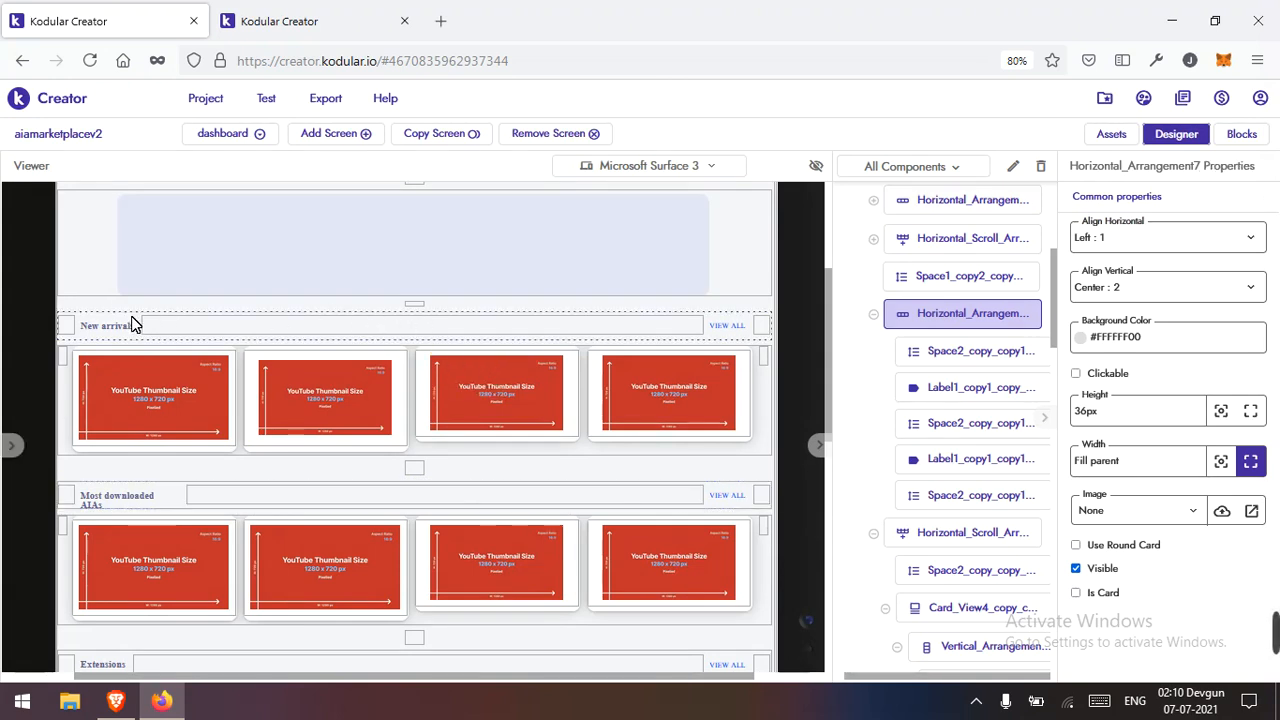
{"action": "key", "text": "ctrl+c"}
{"action": "key", "text": "ctrl+v"}
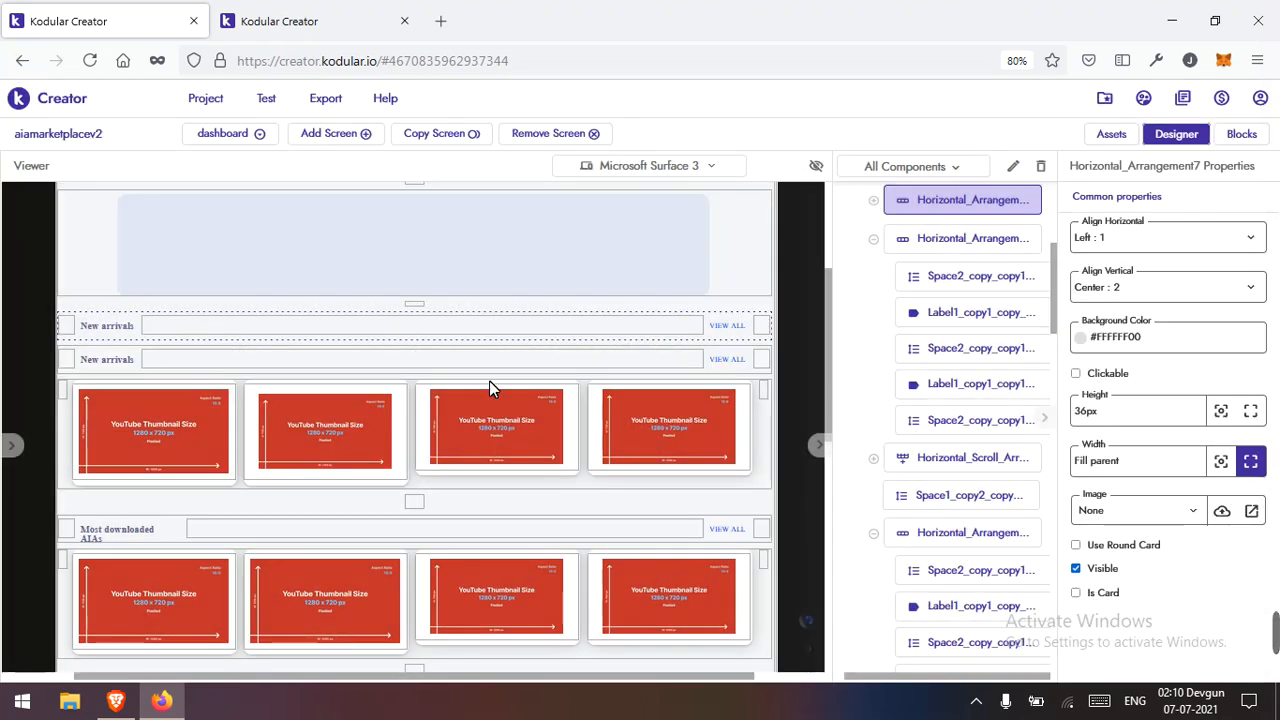
Step: Copy the spacer above the "Most downloaded AIAs" header row and paste it below the upper "New arrivals" header row
{"action": "scroll", "coordinate": [455, 372], "scroll_direction": "down", "scroll_amount": 3}
{"action": "right_click", "coordinate": [417, 287]}
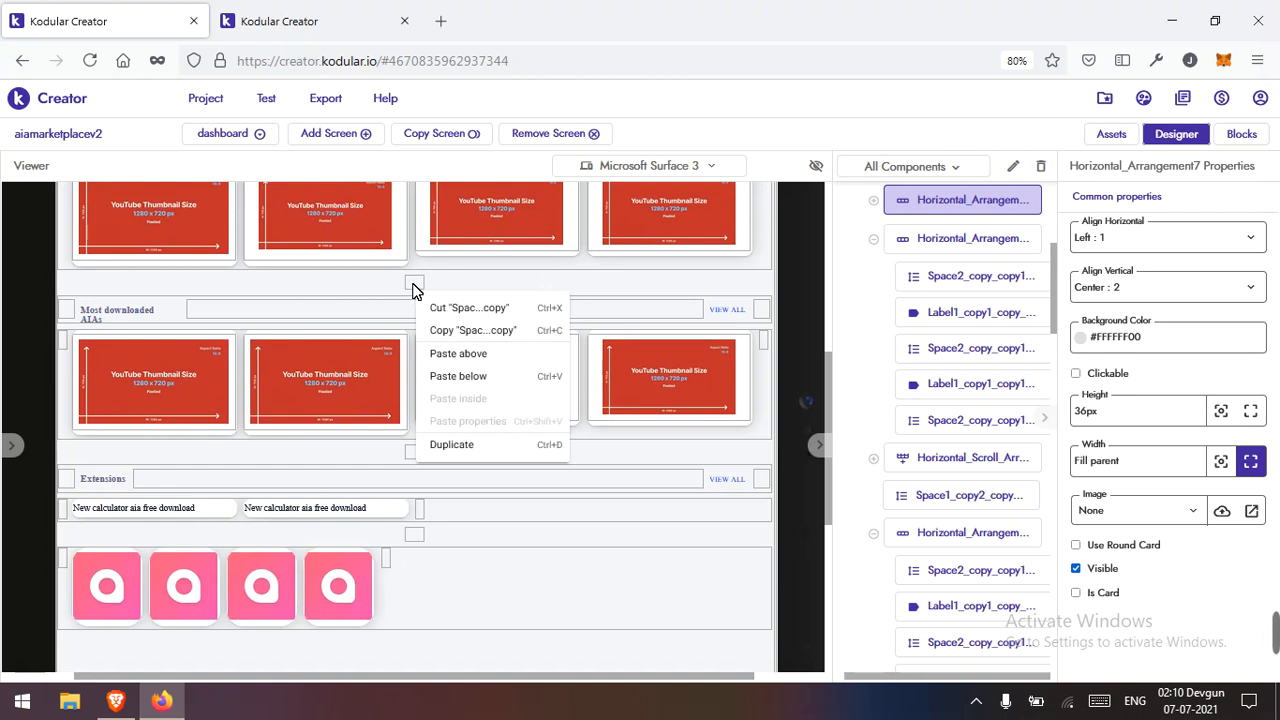
{"action": "left_click", "coordinate": [438, 326]}
{"action": "scroll", "coordinate": [437, 329], "scroll_direction": "up", "scroll_amount": 3}
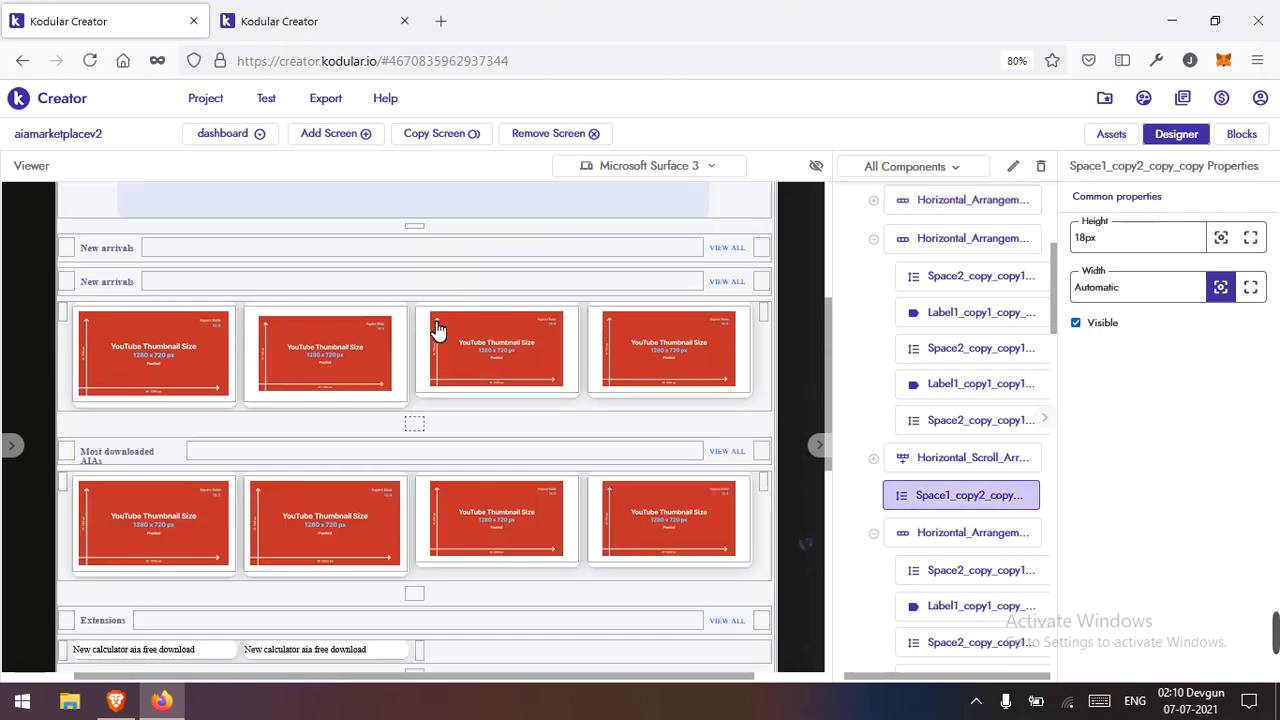
{"action": "left_click", "coordinate": [100, 325]}
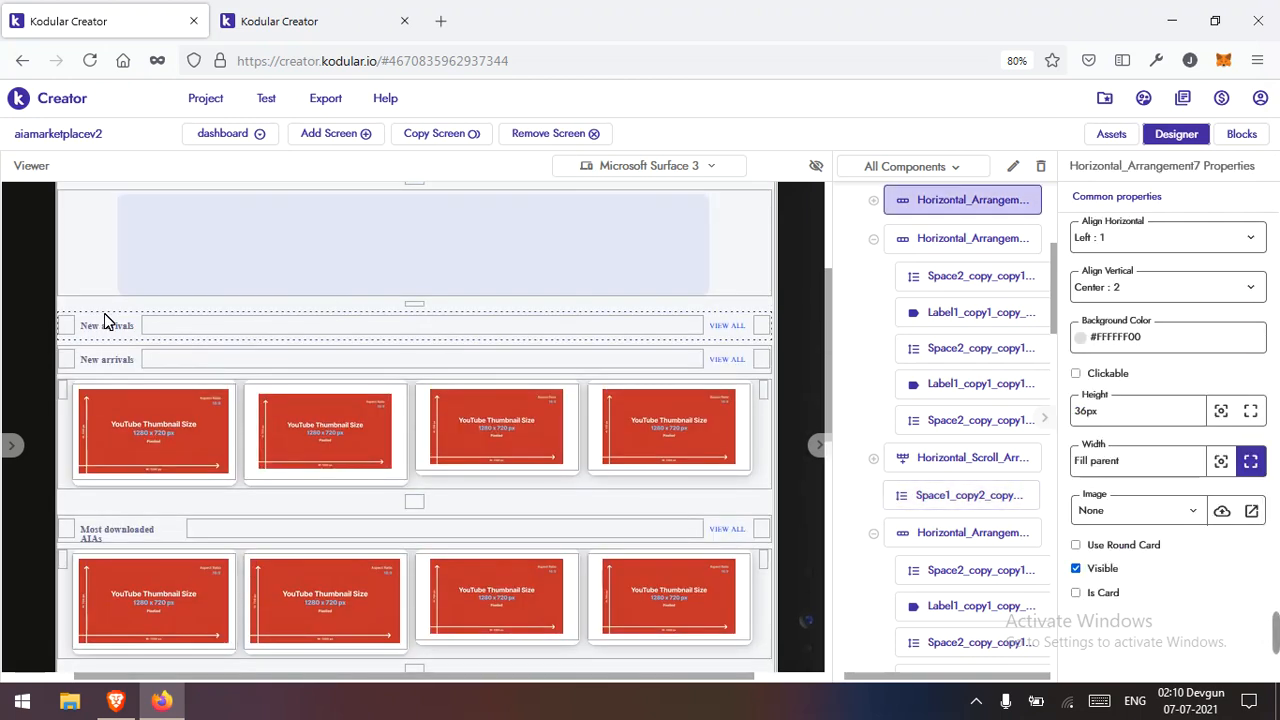
{"action": "right_click", "coordinate": [104, 313]}
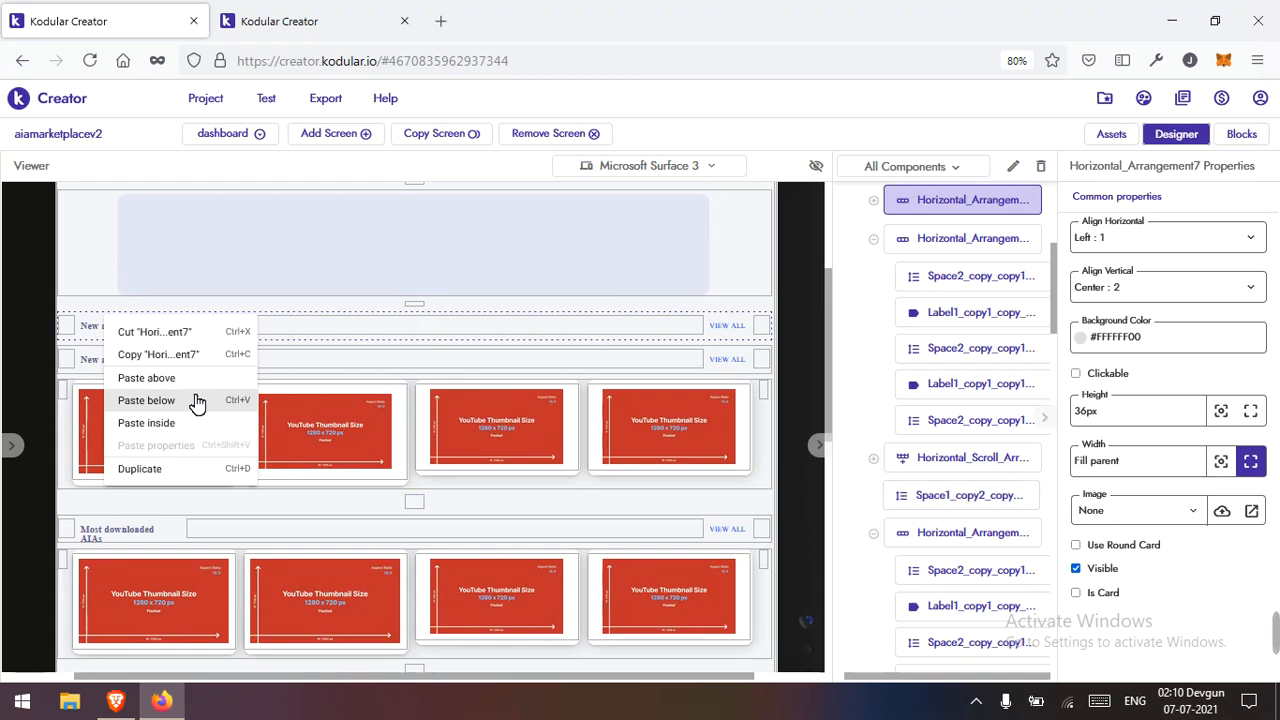
{"action": "left_click", "coordinate": [197, 400]}
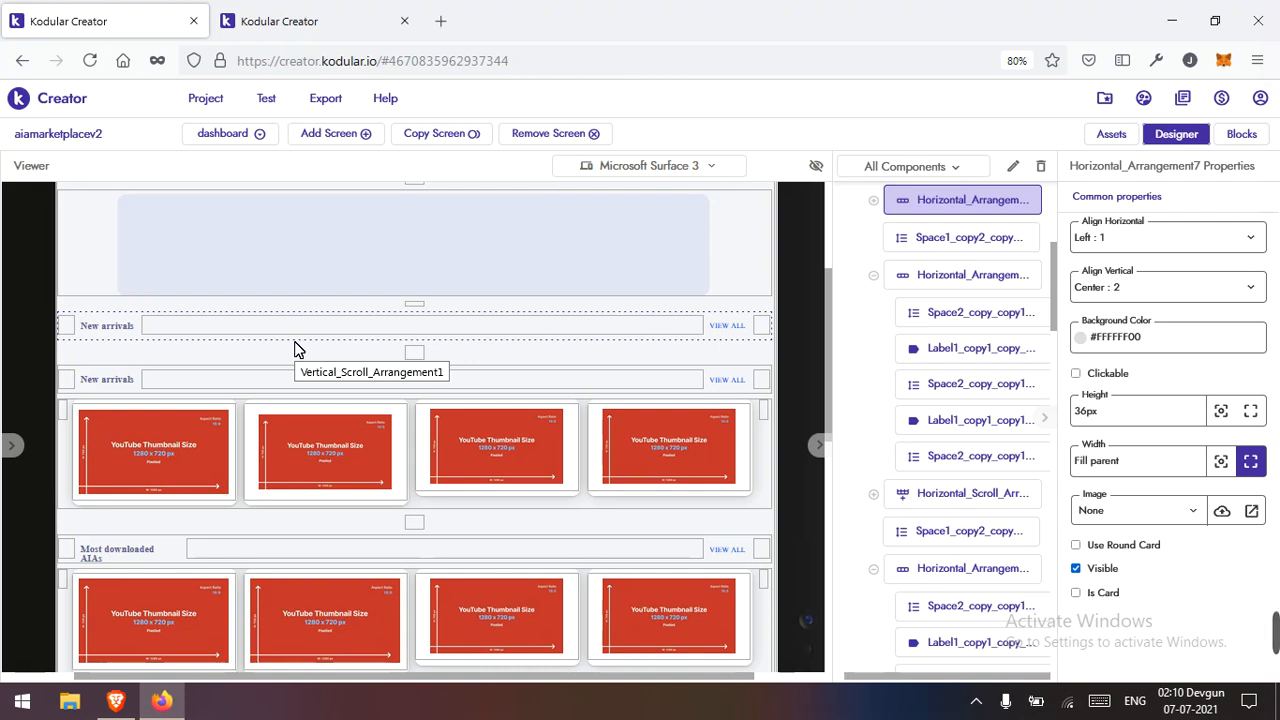
Step: Change the text of the upper "New arrivals" header label to "Most rated creators"
{"action": "left_click", "coordinate": [139, 326]}
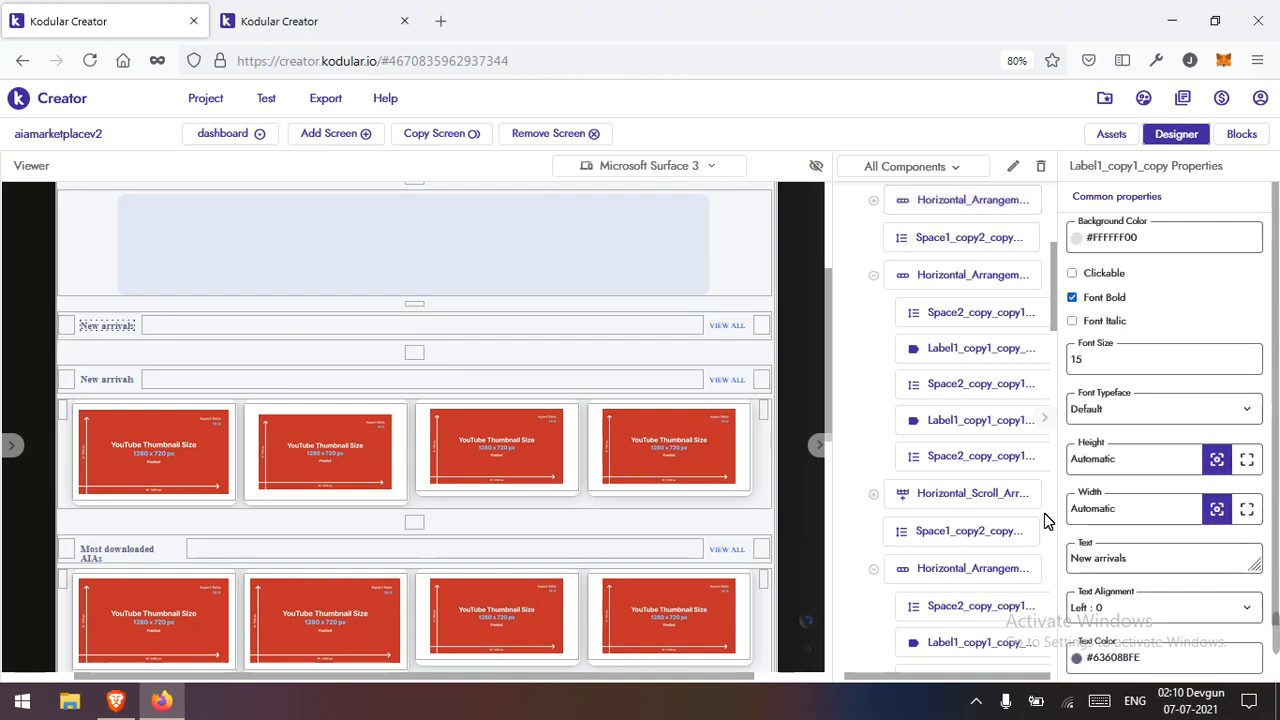
{"action": "left_click", "coordinate": [1147, 566]}
{"action": "key", "text": "ctrl+a"}
{"action": "type", "text": "M"}
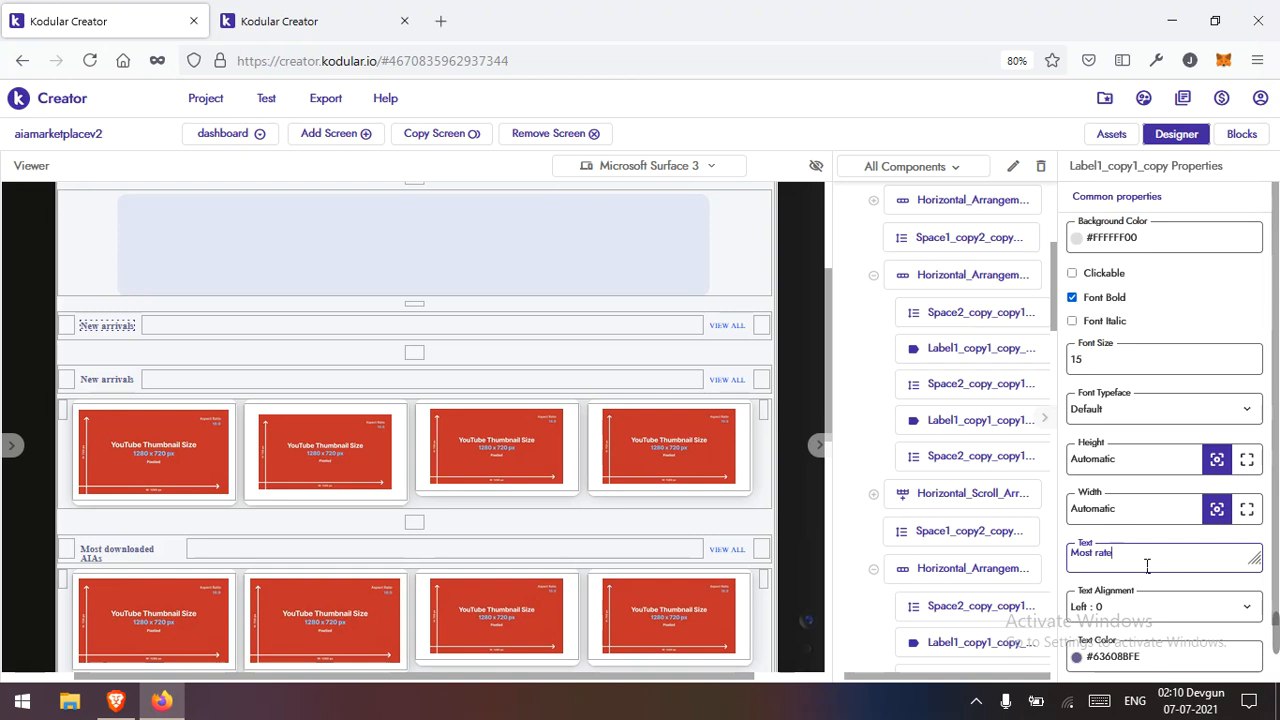
{"action": "type", "text": "creators"}
{"action": "key", "text": "Return"}
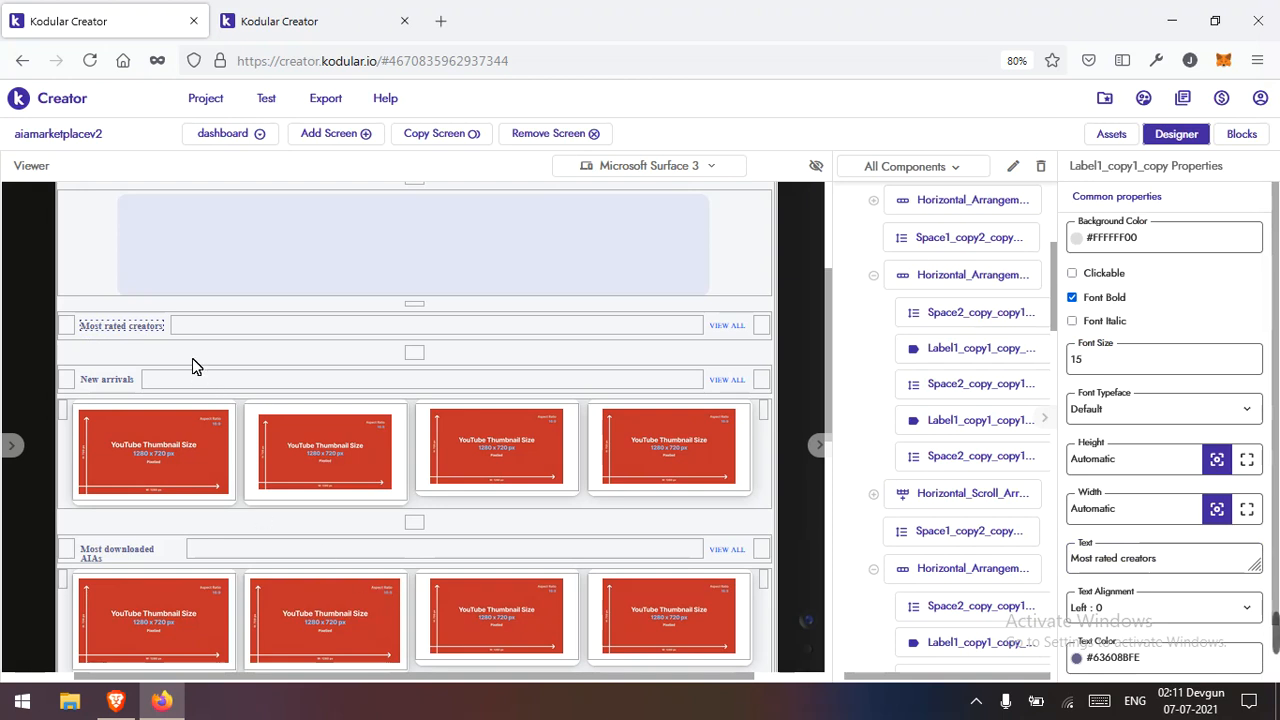
Step: Copy the scrolling row of pink app icon cards at the end of the "Extensions" section
{"action": "scroll", "coordinate": [180, 345], "scroll_direction": "down", "scroll_amount": 5}
{"action": "left_click", "coordinate": [560, 392]}
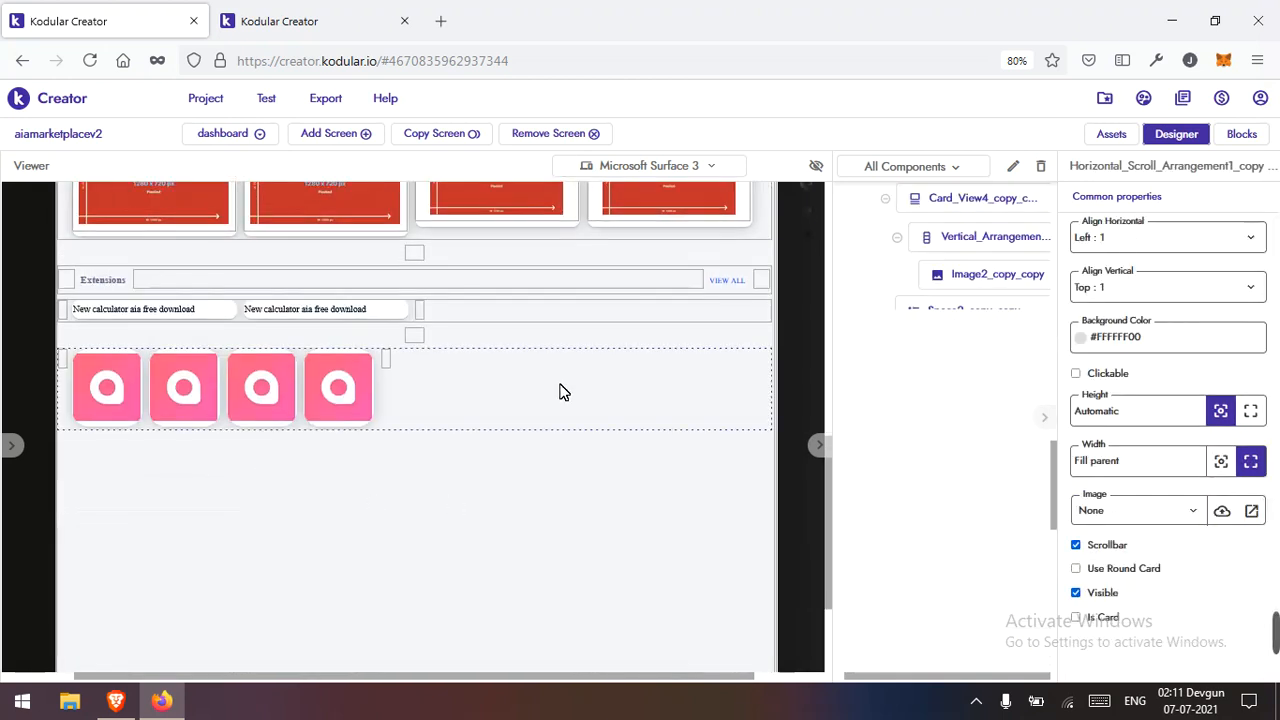
{"action": "right_click", "coordinate": [522, 386]}
{"action": "left_click", "coordinate": [543, 432]}
Step: Delete the "VIEW ALL" label from the "Most rated creators" header row
{"action": "scroll", "coordinate": [520, 435], "scroll_direction": "up", "scroll_amount": 4}
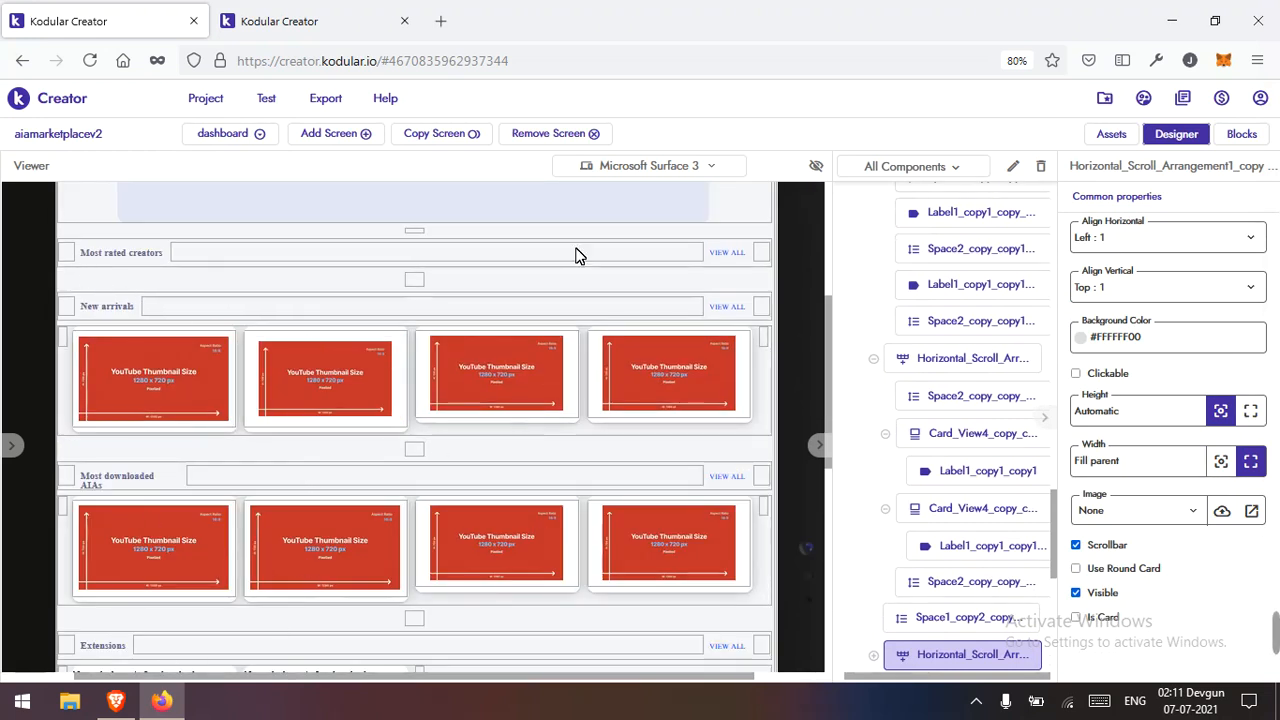
{"action": "left_click", "coordinate": [715, 256]}
{"action": "left_click", "coordinate": [715, 256]}
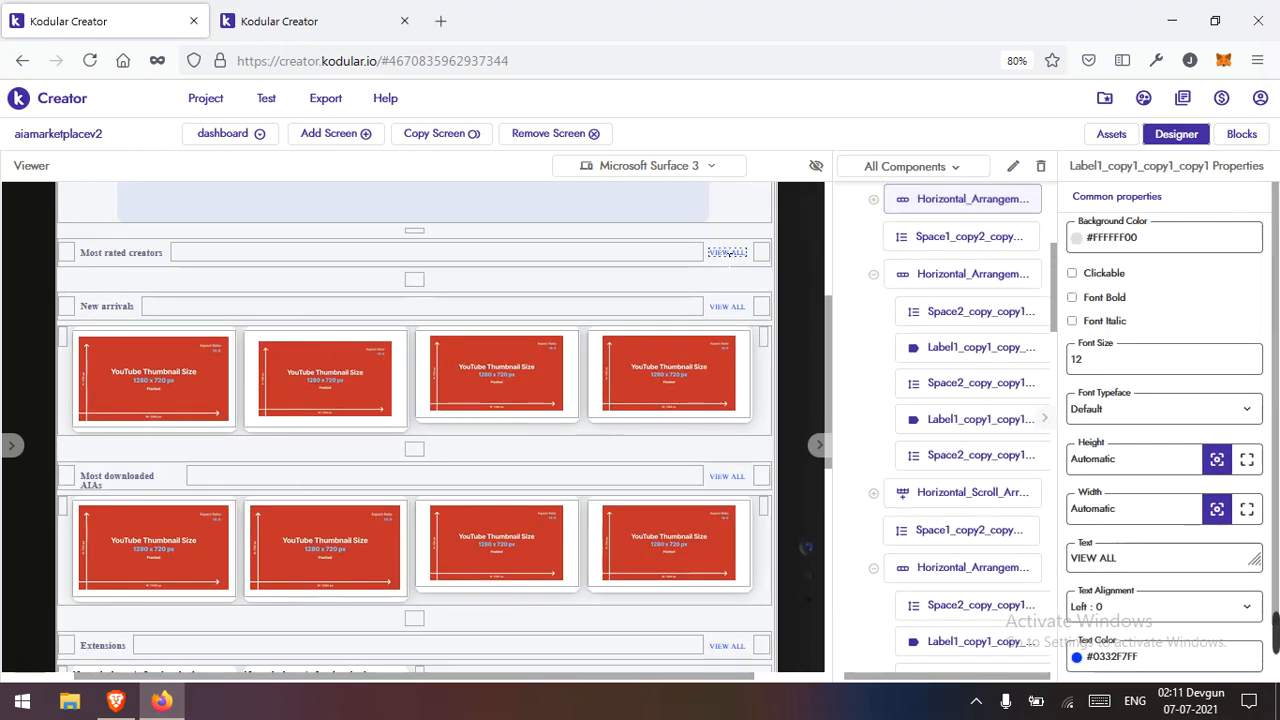
{"action": "left_click", "coordinate": [1040, 166]}
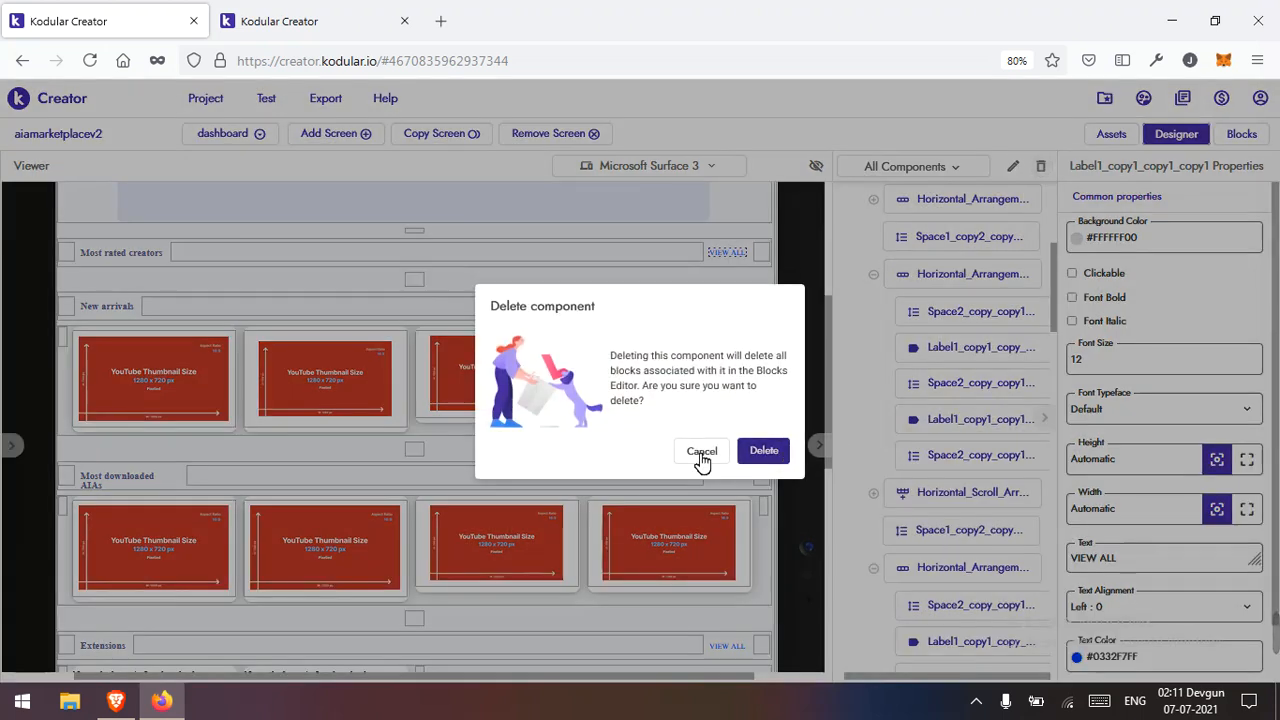
{"action": "left_click", "coordinate": [768, 451]}
Step: Copy the scrolling app icon card row from the "Extensions" section and paste it below the "Most rated creators" header row
{"action": "scroll", "coordinate": [135, 324], "scroll_direction": "down", "scroll_amount": 5}
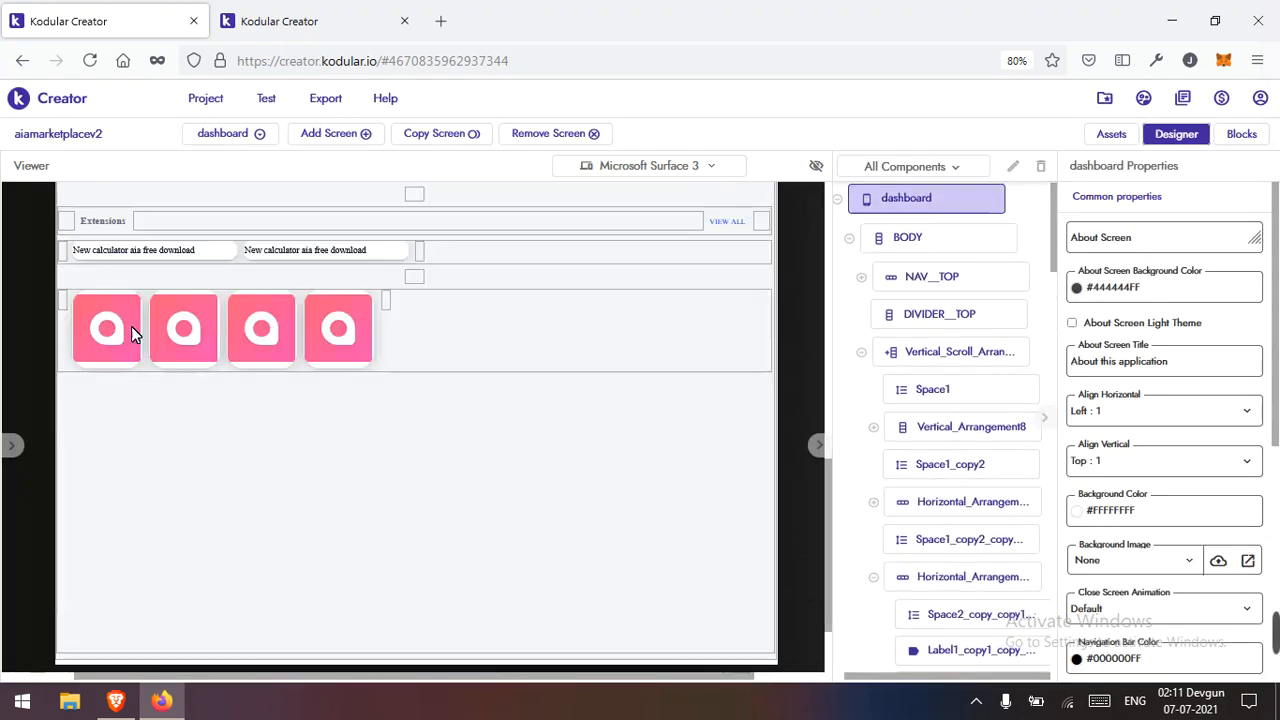
{"action": "right_click", "coordinate": [469, 346]}
{"action": "left_click", "coordinate": [505, 381]}
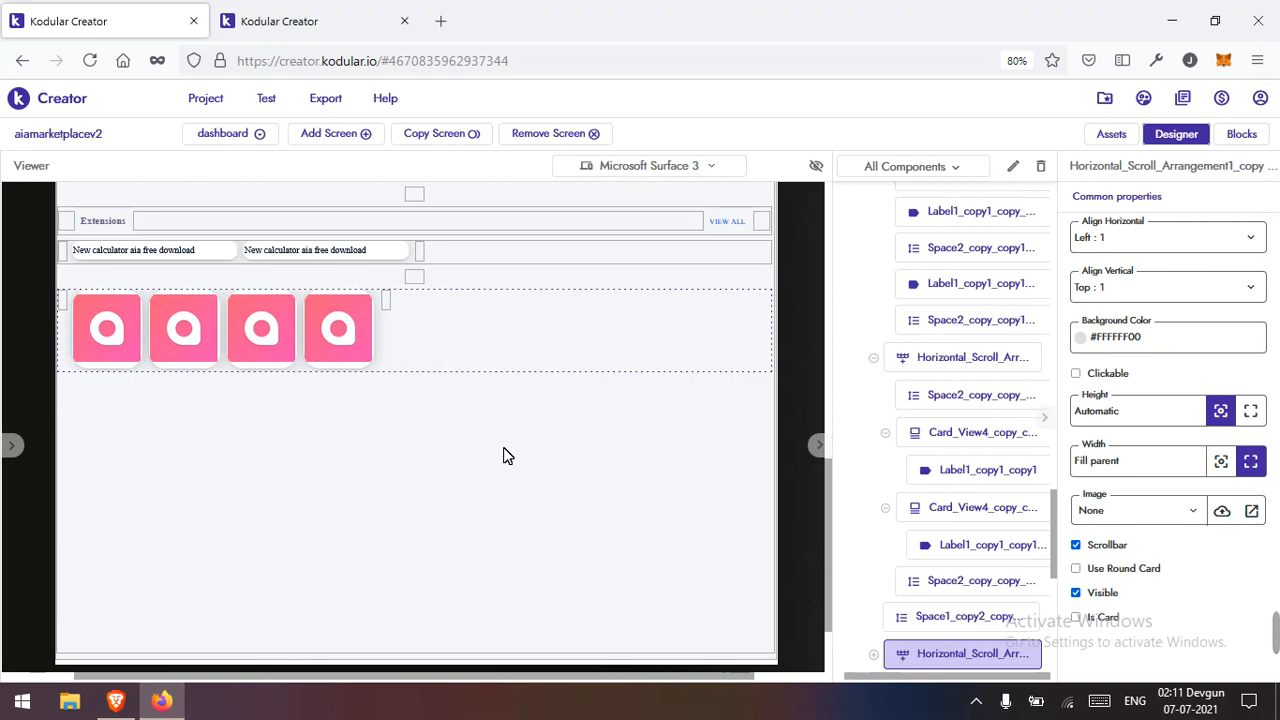
{"action": "left_click", "coordinate": [881, 634]}
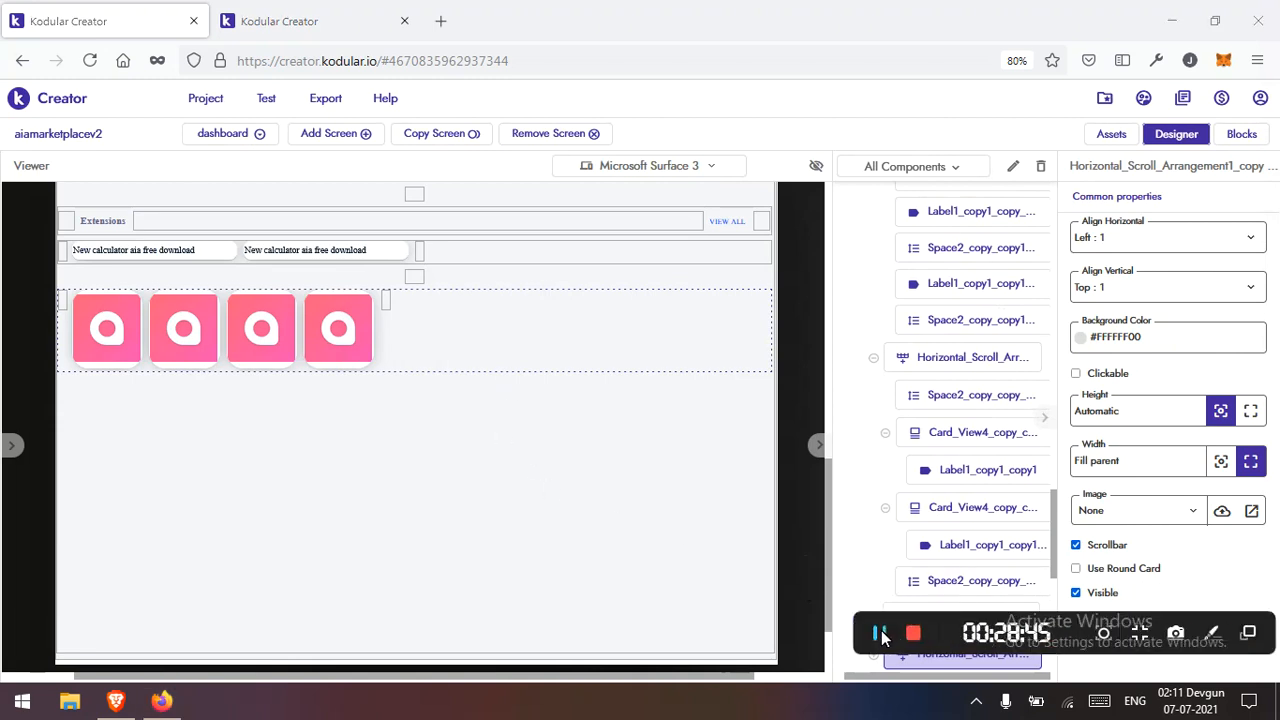
{"action": "scroll", "coordinate": [103, 340], "scroll_direction": "up", "scroll_amount": 5}
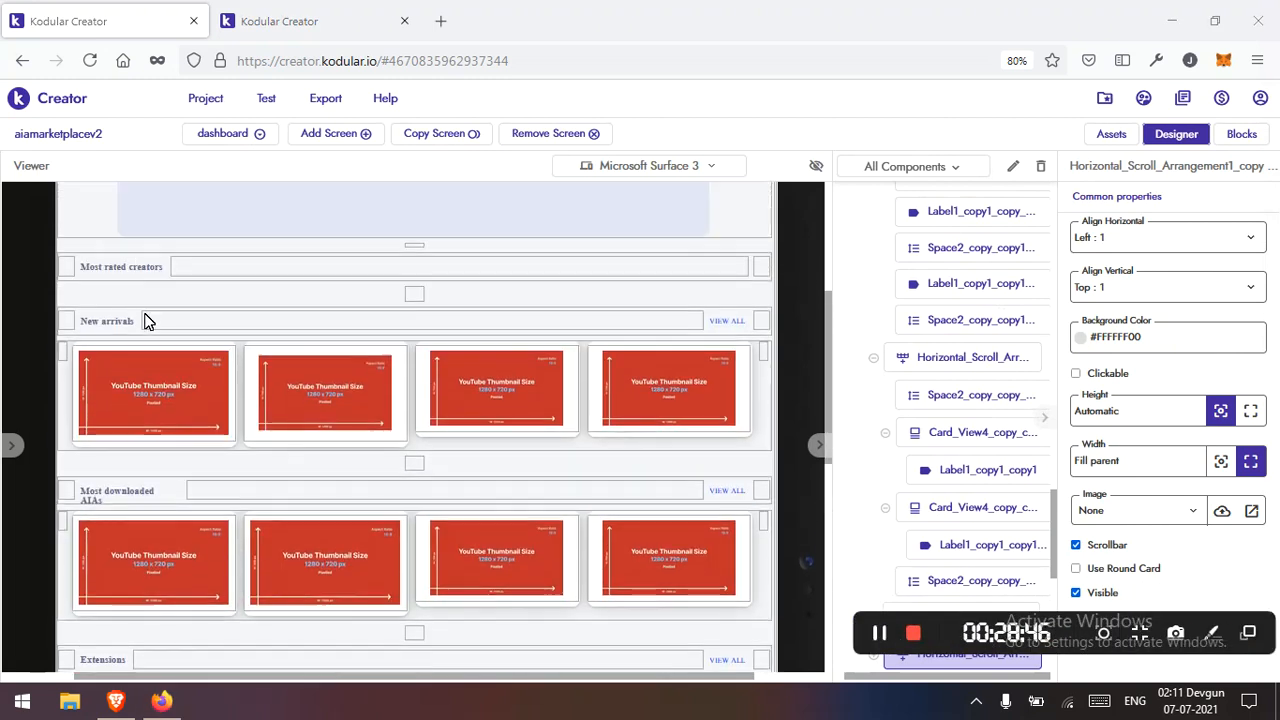
{"action": "right_click", "coordinate": [163, 281]}
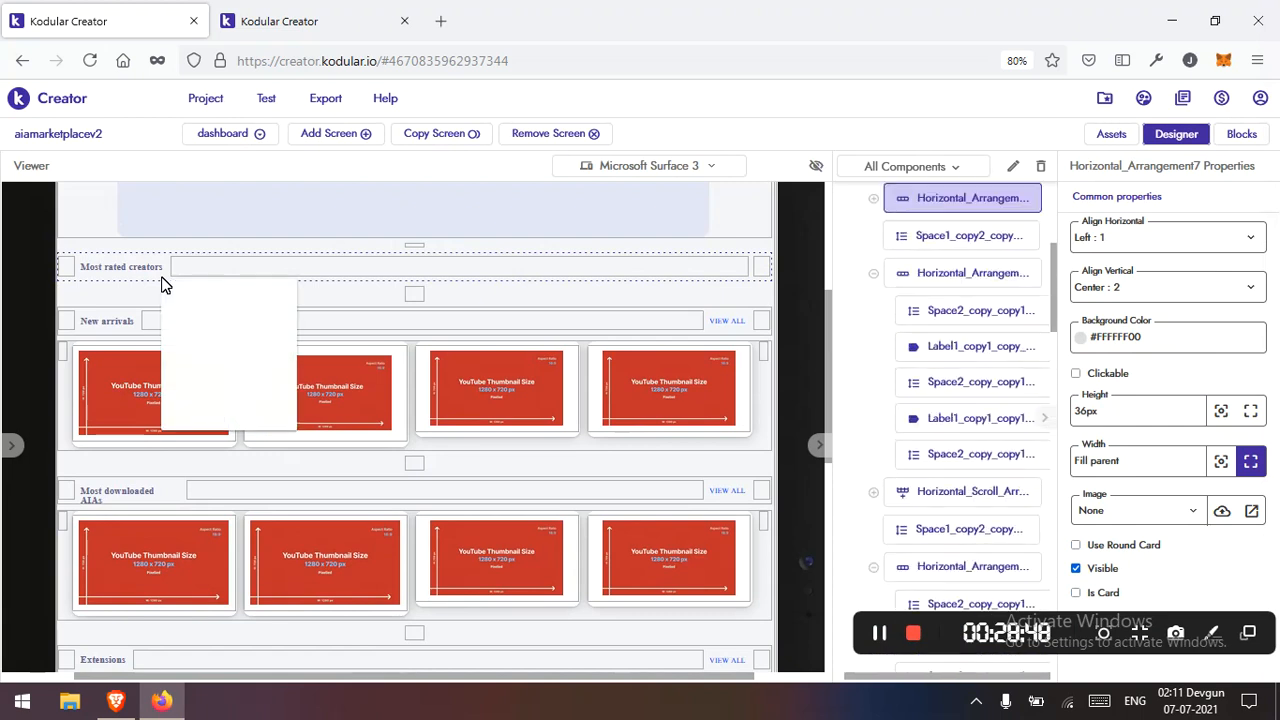
{"action": "left_click", "coordinate": [203, 364]}
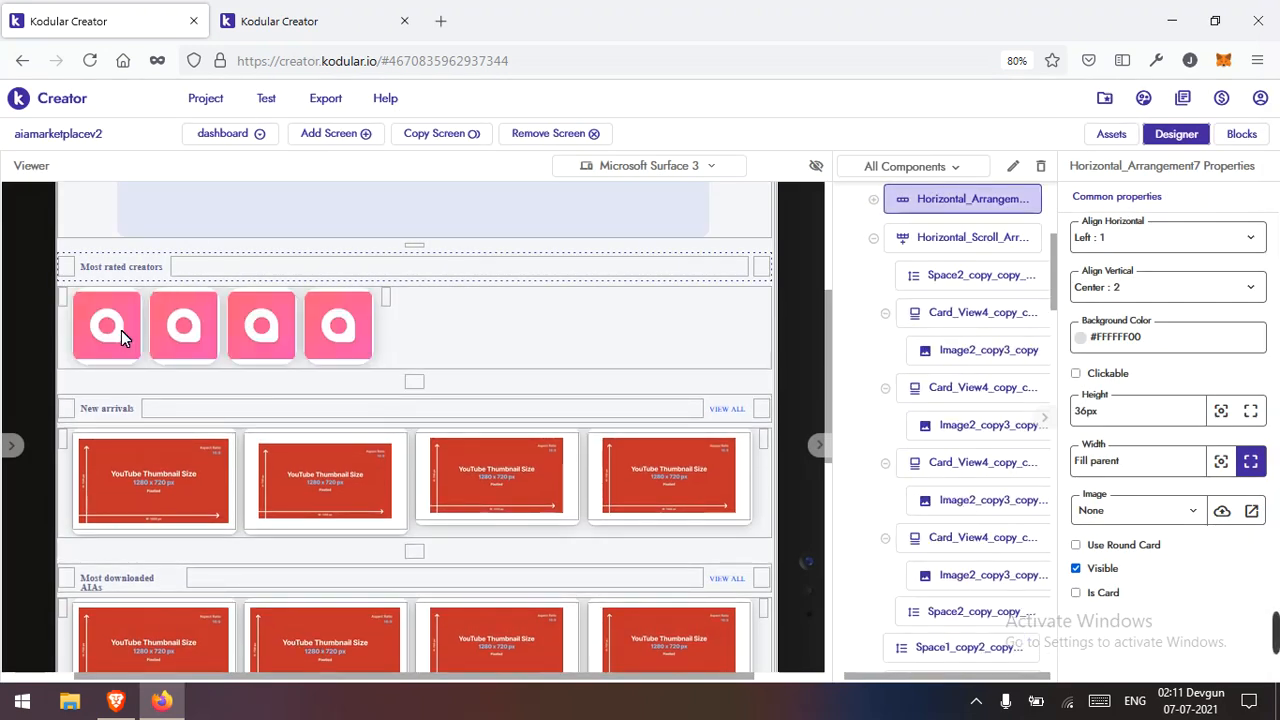
Step: Select the first icon image under "Most rated creators" and save the project
{"action": "left_click", "coordinate": [121, 330]}
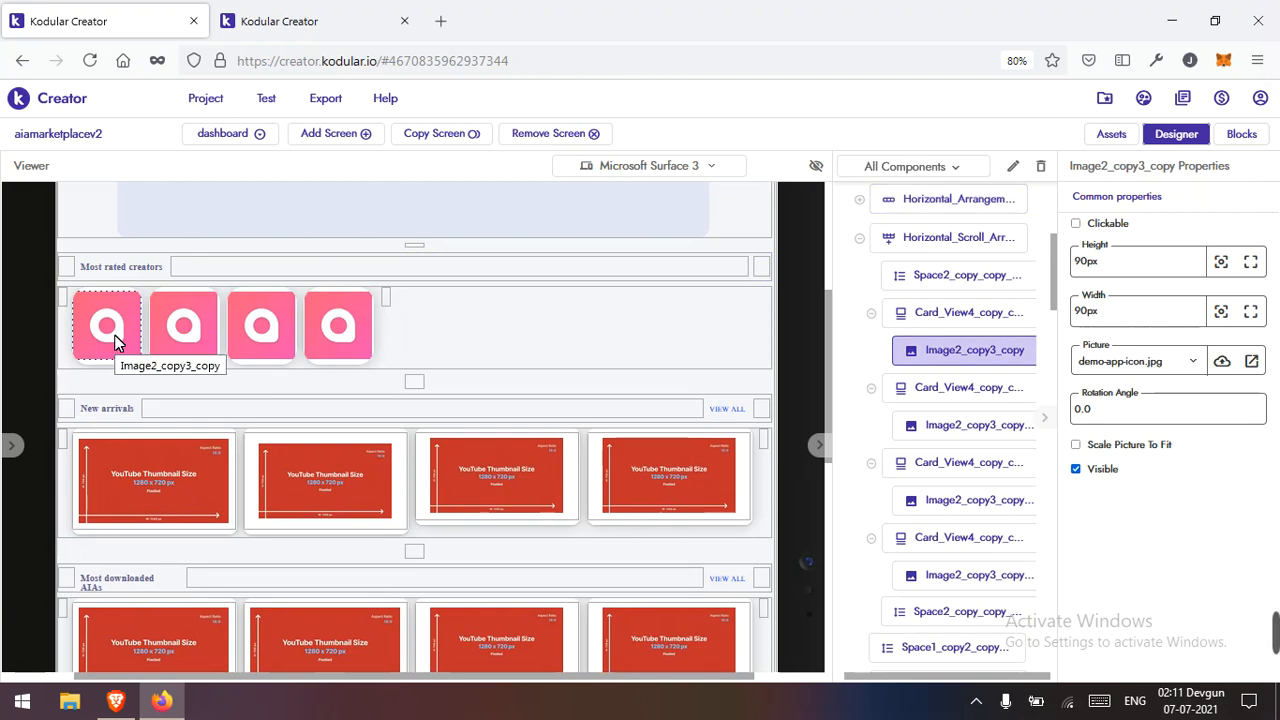
{"action": "left_click", "coordinate": [212, 96]}
{"action": "left_click", "coordinate": [229, 188]}
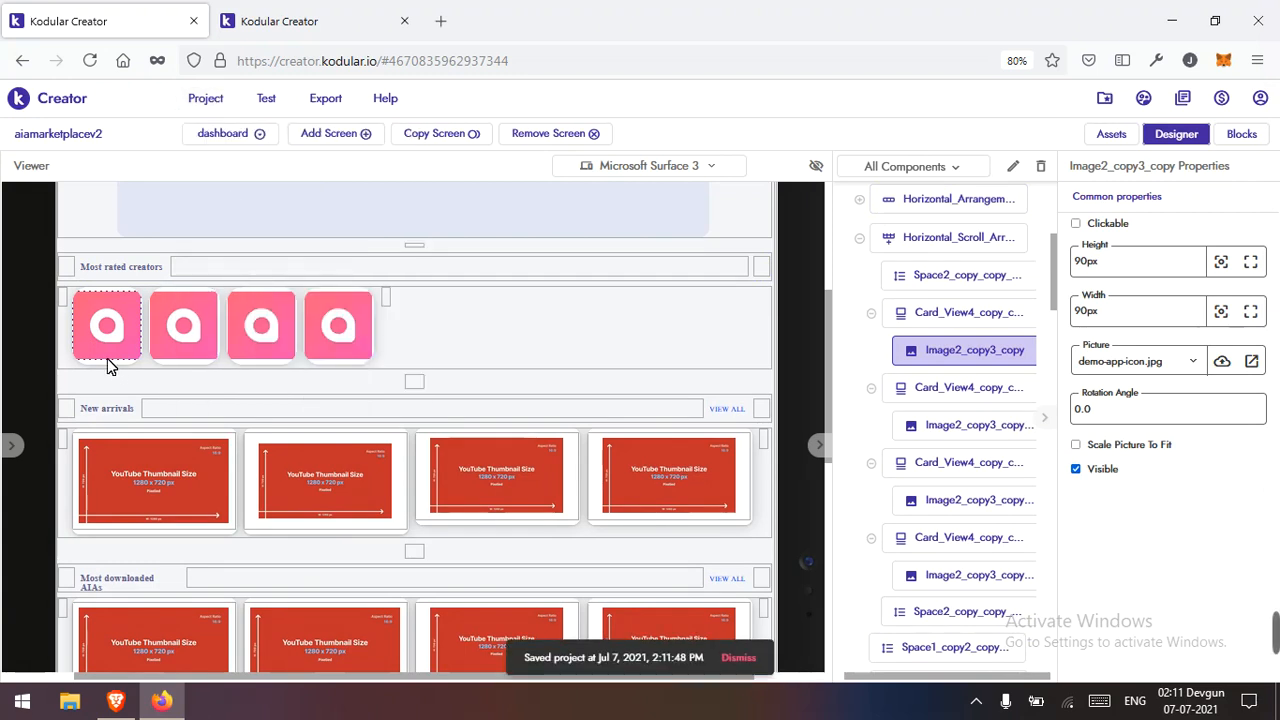
Step: Upload demo-user.jpg to the project assets and preview the uploaded image
{"action": "left_click", "coordinate": [1114, 136]}
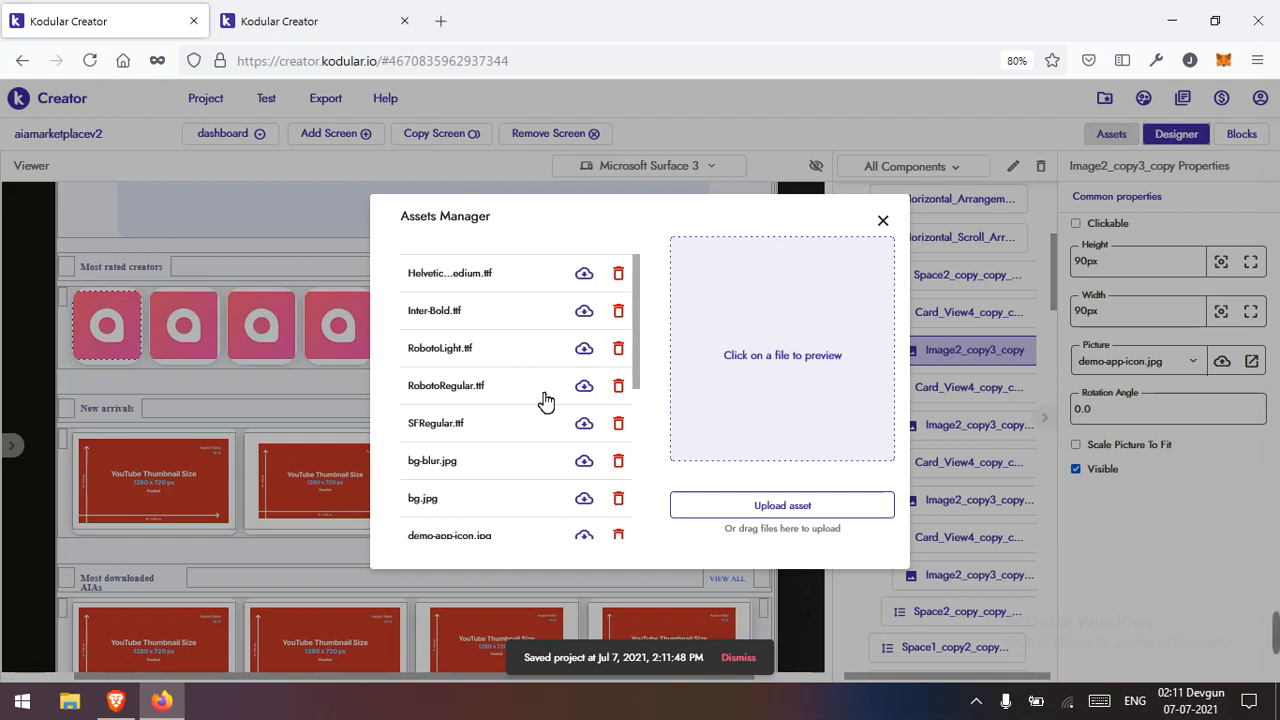
{"action": "scroll", "coordinate": [470, 452], "scroll_direction": "down", "scroll_amount": 5}
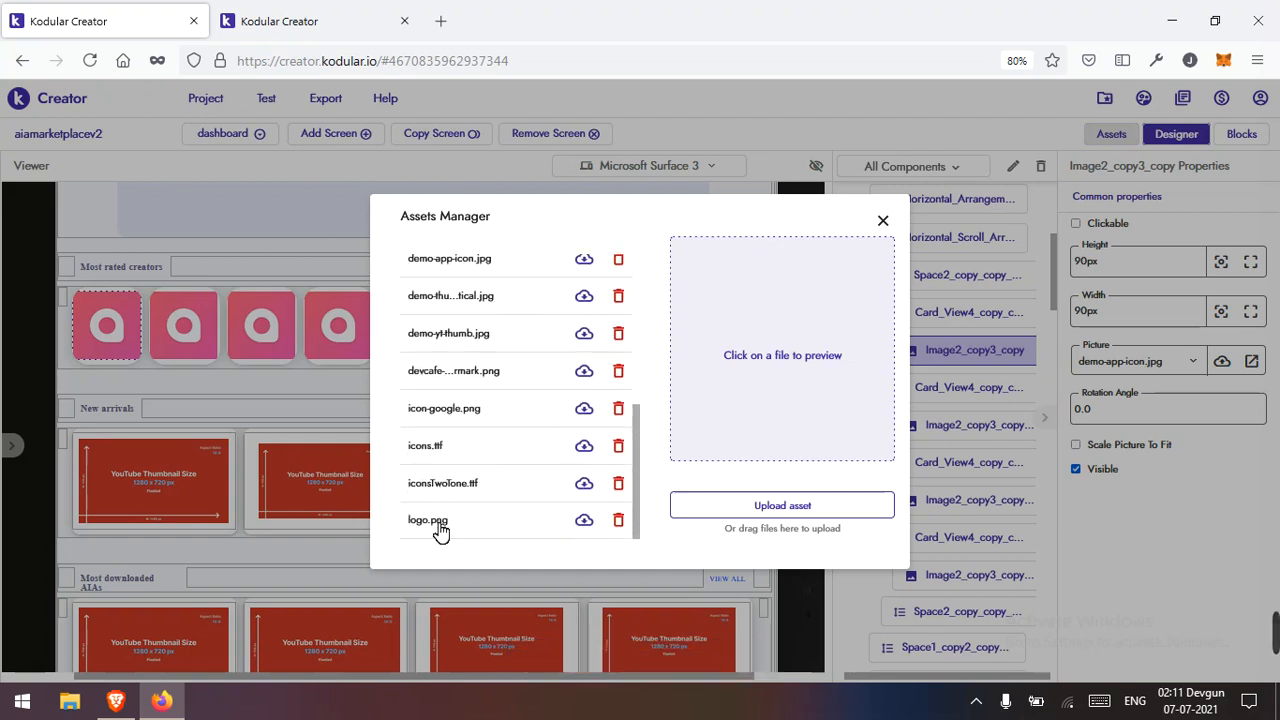
{"action": "scroll", "coordinate": [460, 443], "scroll_direction": "up", "scroll_amount": 3}
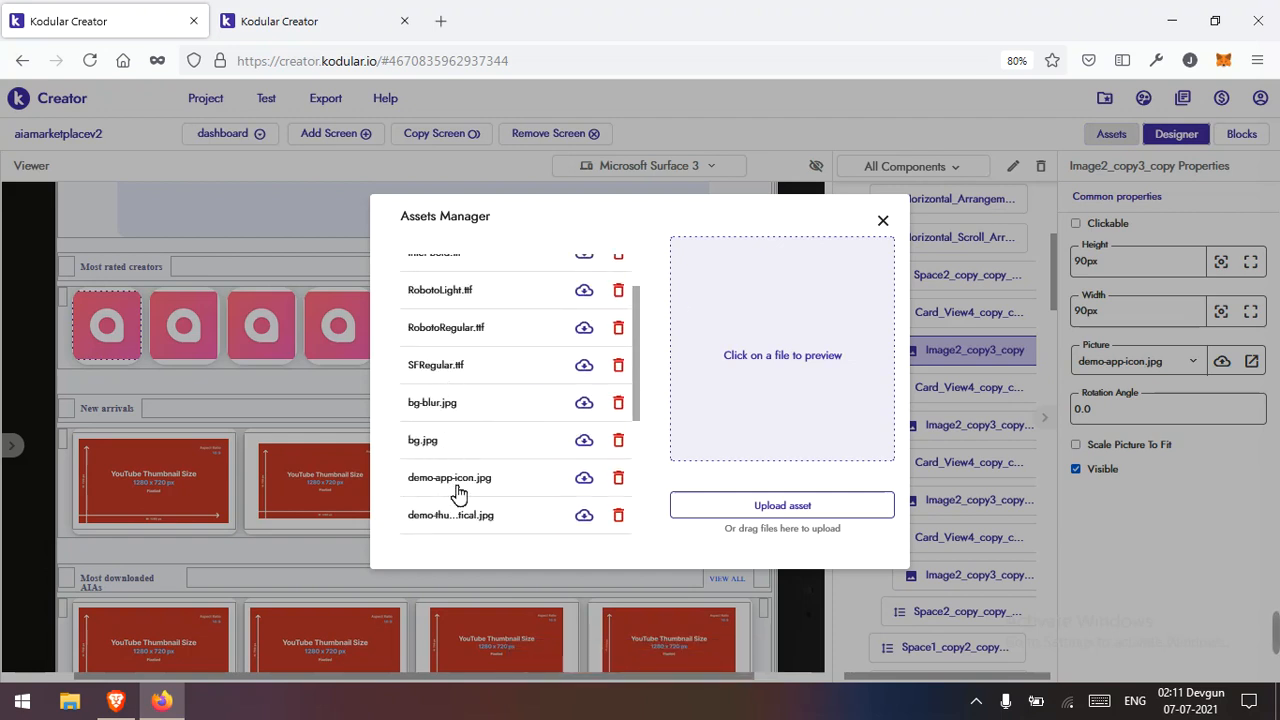
{"action": "scroll", "coordinate": [460, 495], "scroll_direction": "down", "scroll_amount": 5}
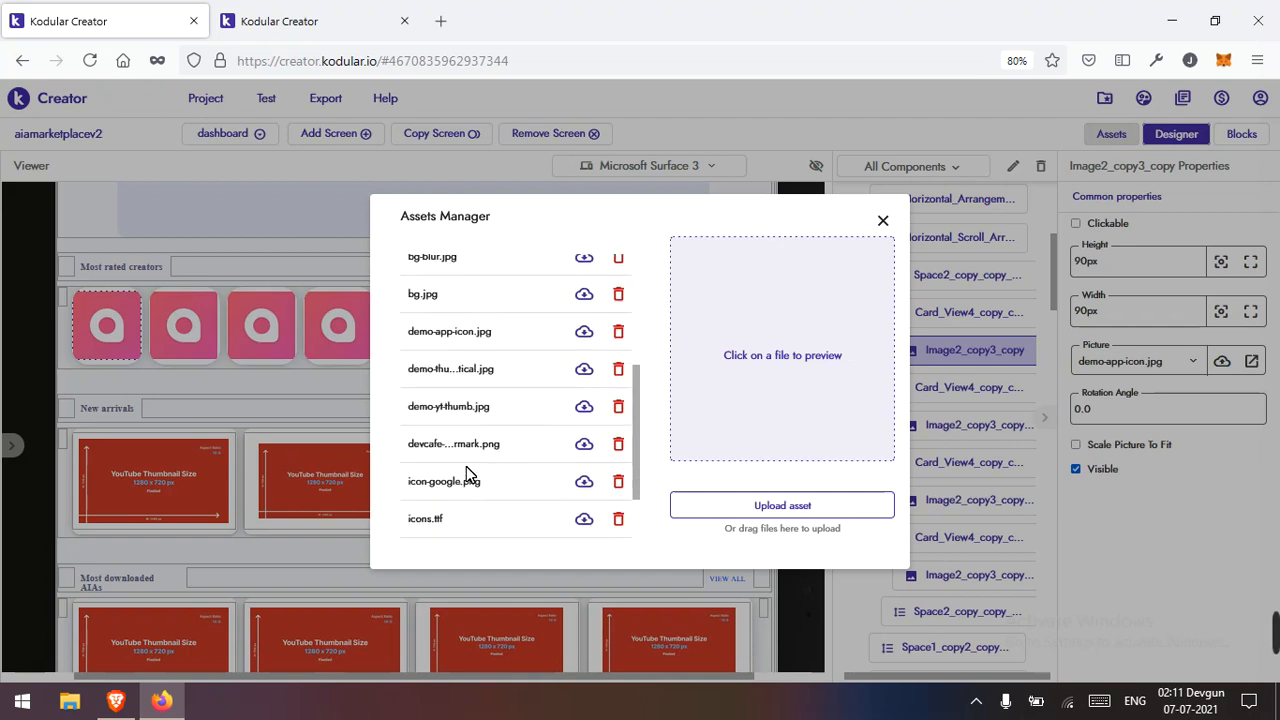
{"action": "scroll", "coordinate": [474, 491], "scroll_direction": "down", "scroll_amount": 1}
{"action": "scroll", "coordinate": [512, 390], "scroll_direction": "up", "scroll_amount": 5}
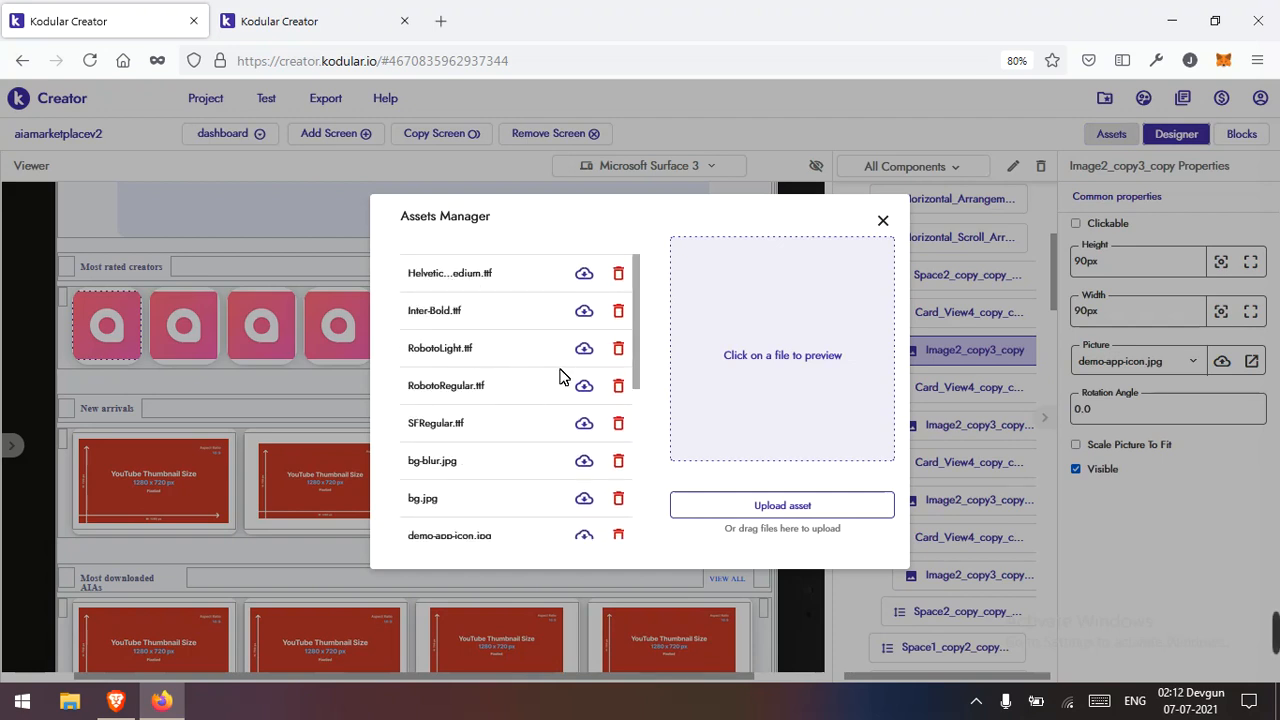
{"action": "scroll", "coordinate": [510, 376], "scroll_direction": "down", "scroll_amount": 5}
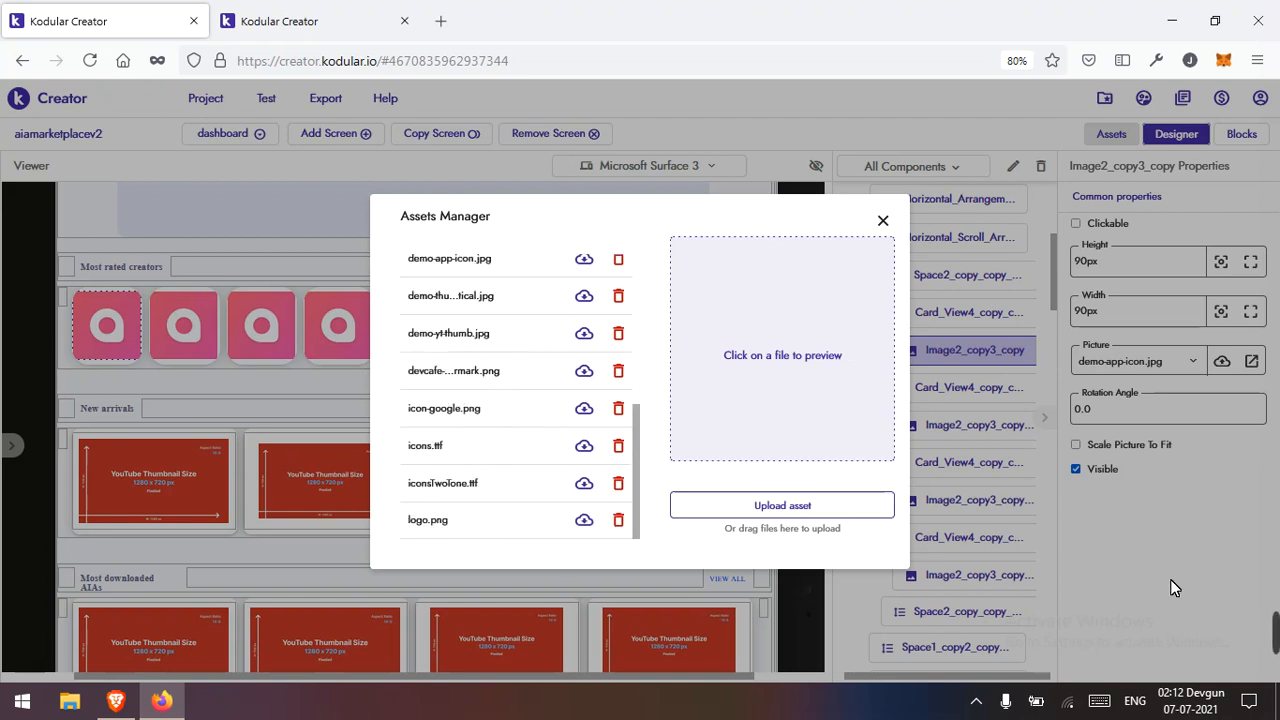
{"action": "mouse_move", "coordinate": [1268, 623]}
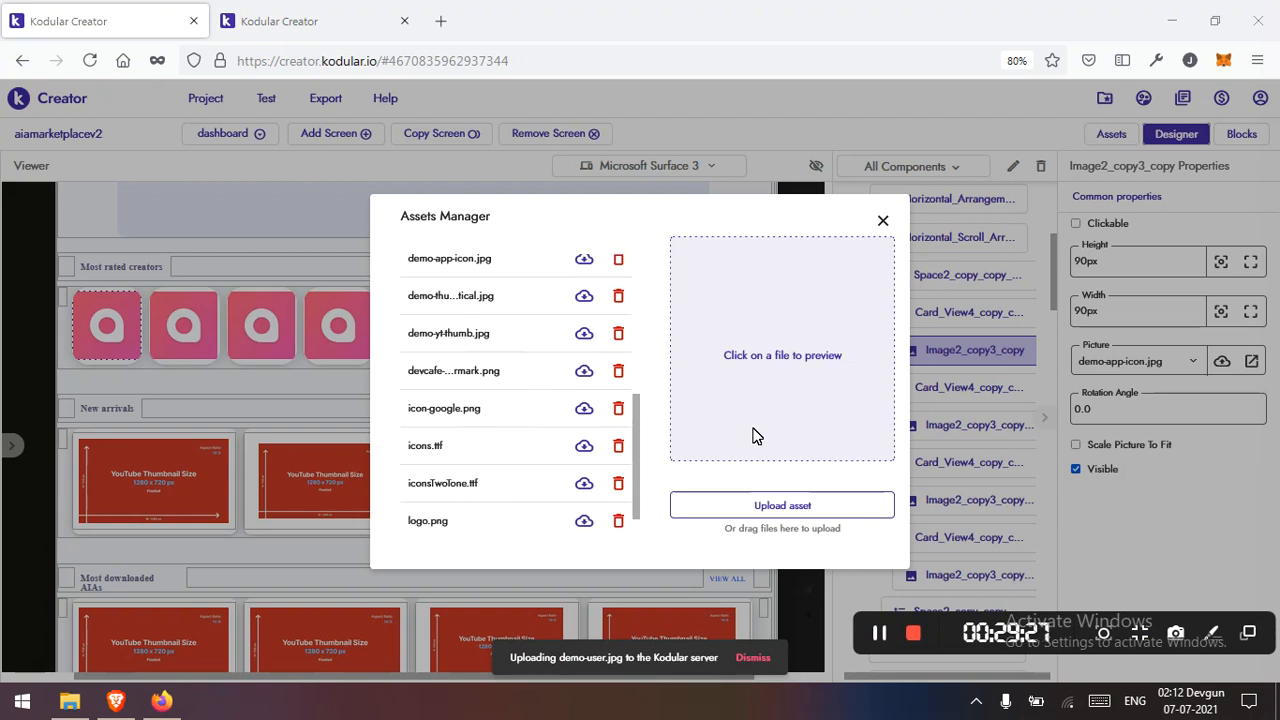
{"action": "scroll", "coordinate": [503, 457], "scroll_direction": "down", "scroll_amount": 2}
{"action": "left_click", "coordinate": [488, 521]}
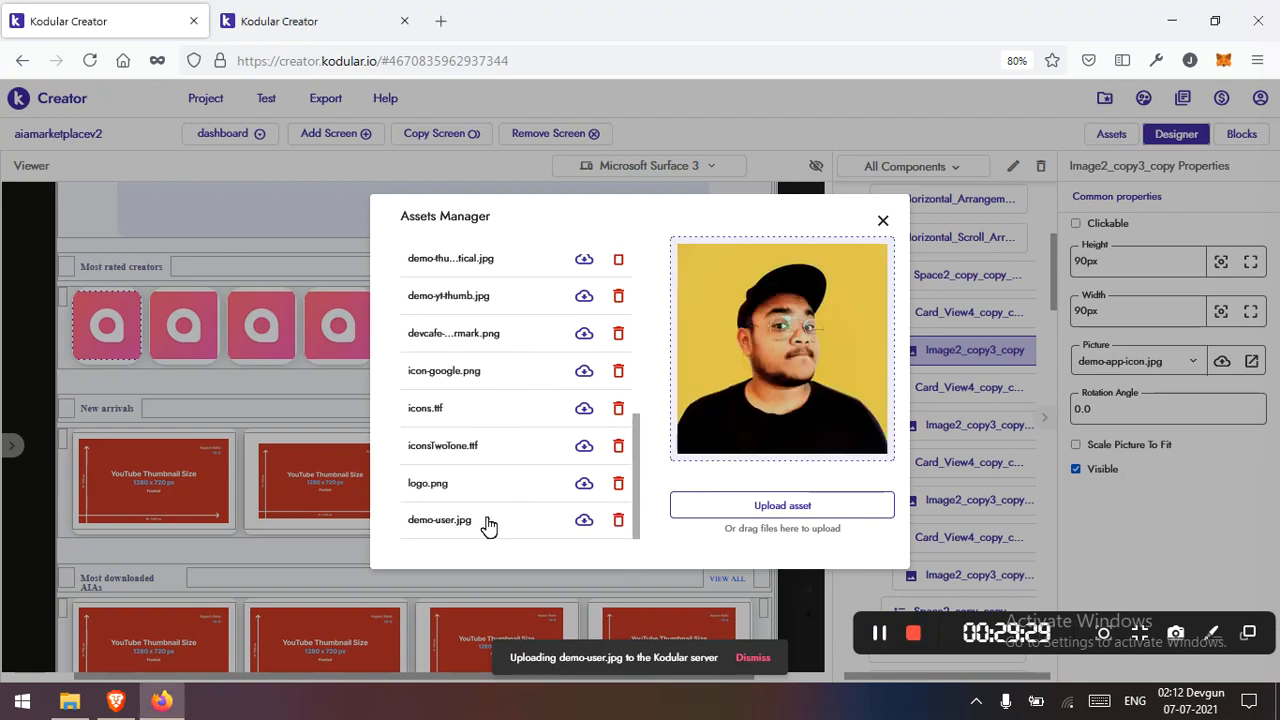
{"action": "left_click", "coordinate": [883, 220]}
Step: Set the picture of the first card under "Most rated creators" to demo-user.jpg
{"action": "left_click", "coordinate": [1180, 362]}
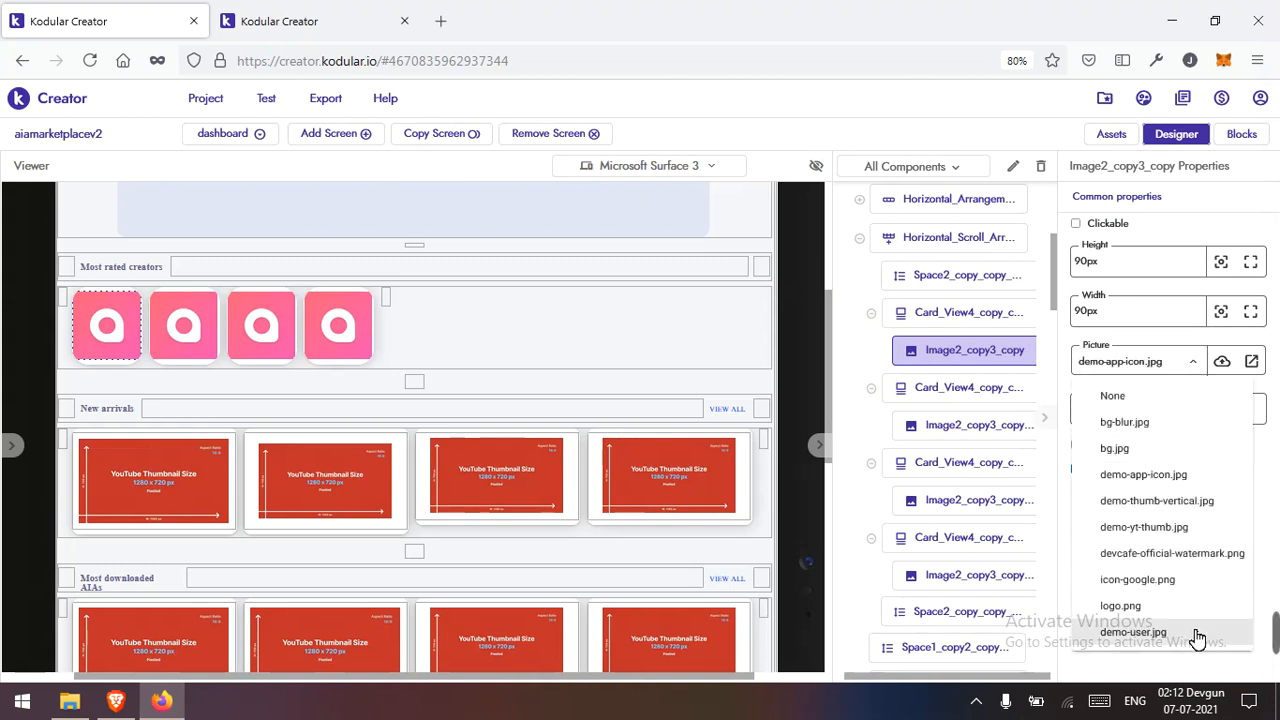
{"action": "left_click", "coordinate": [1197, 633]}
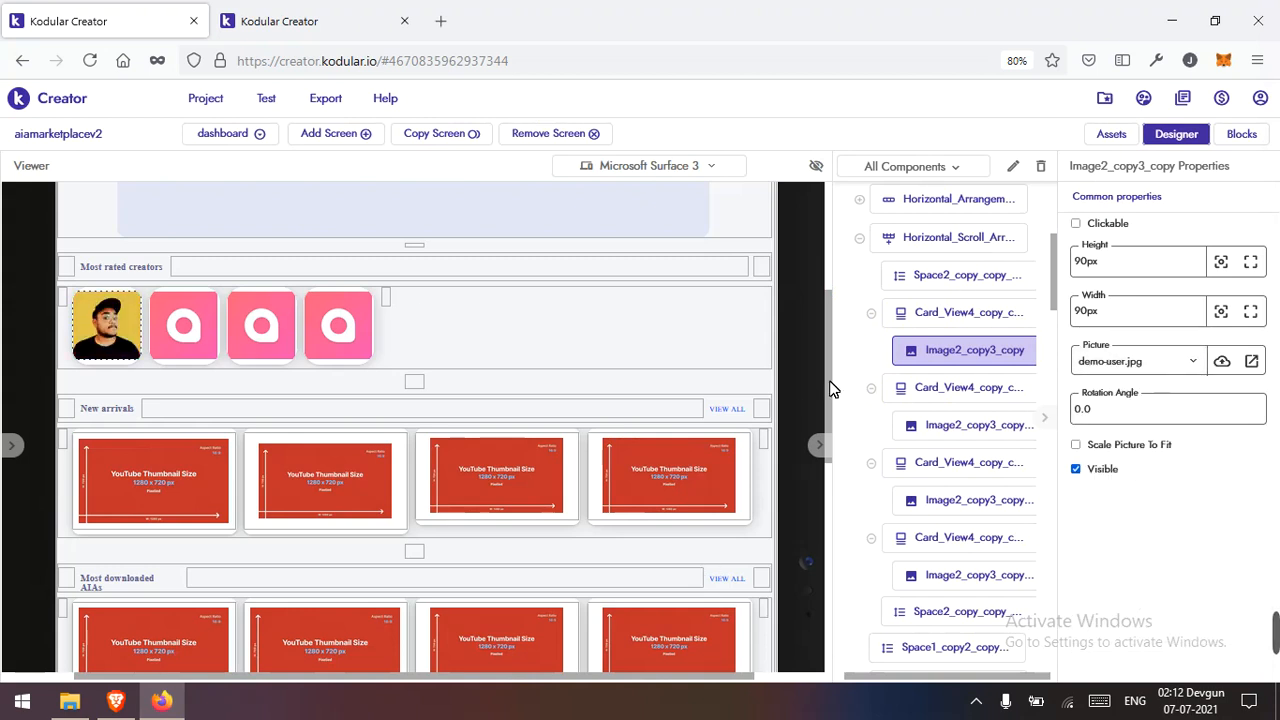
{"action": "left_click", "coordinate": [1141, 280]}
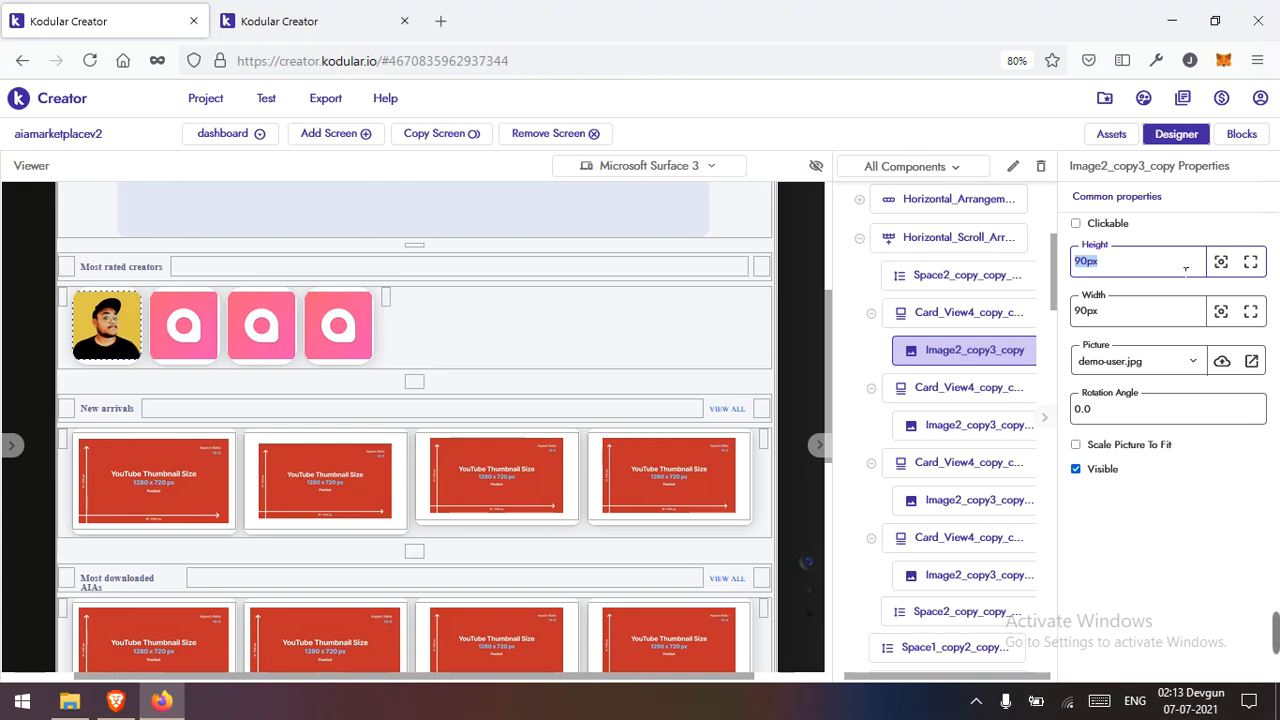
{"action": "left_click", "coordinate": [659, 335]}
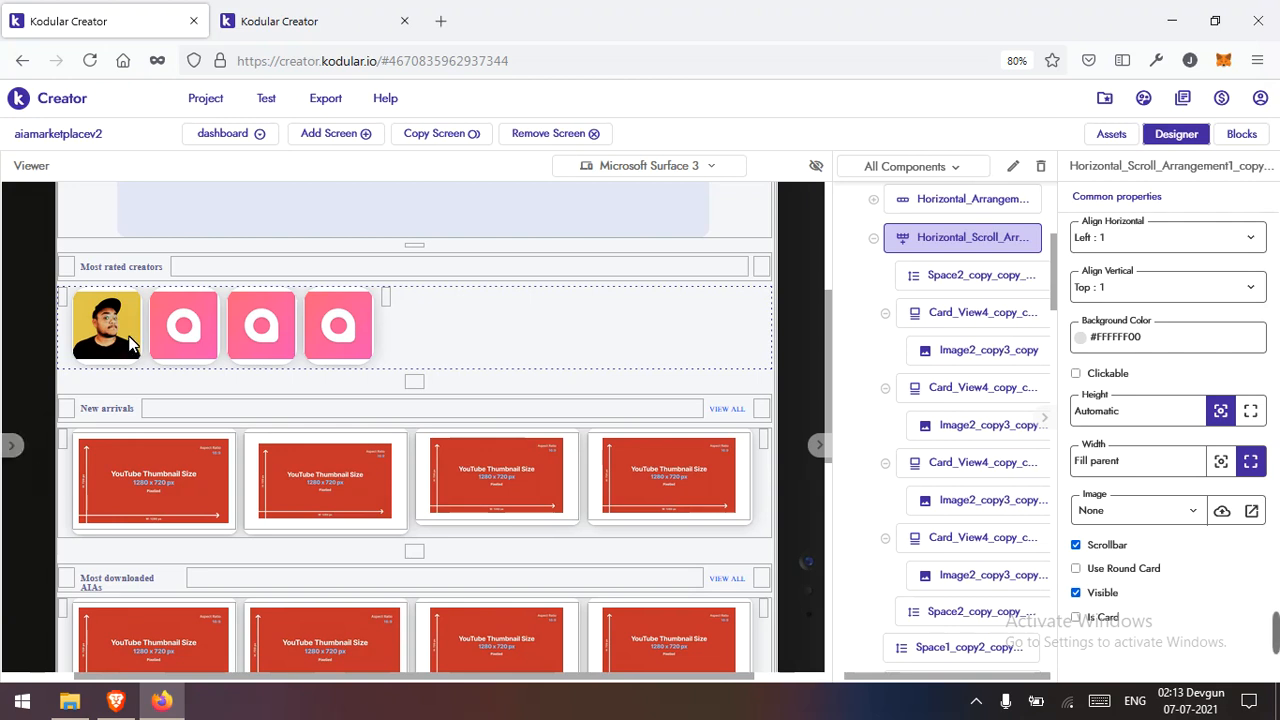
Step: Add a Horizontal Arrangement from the general layout components and move it directly above the "Most rated creators" card row
{"action": "left_click", "coordinate": [12, 445]}
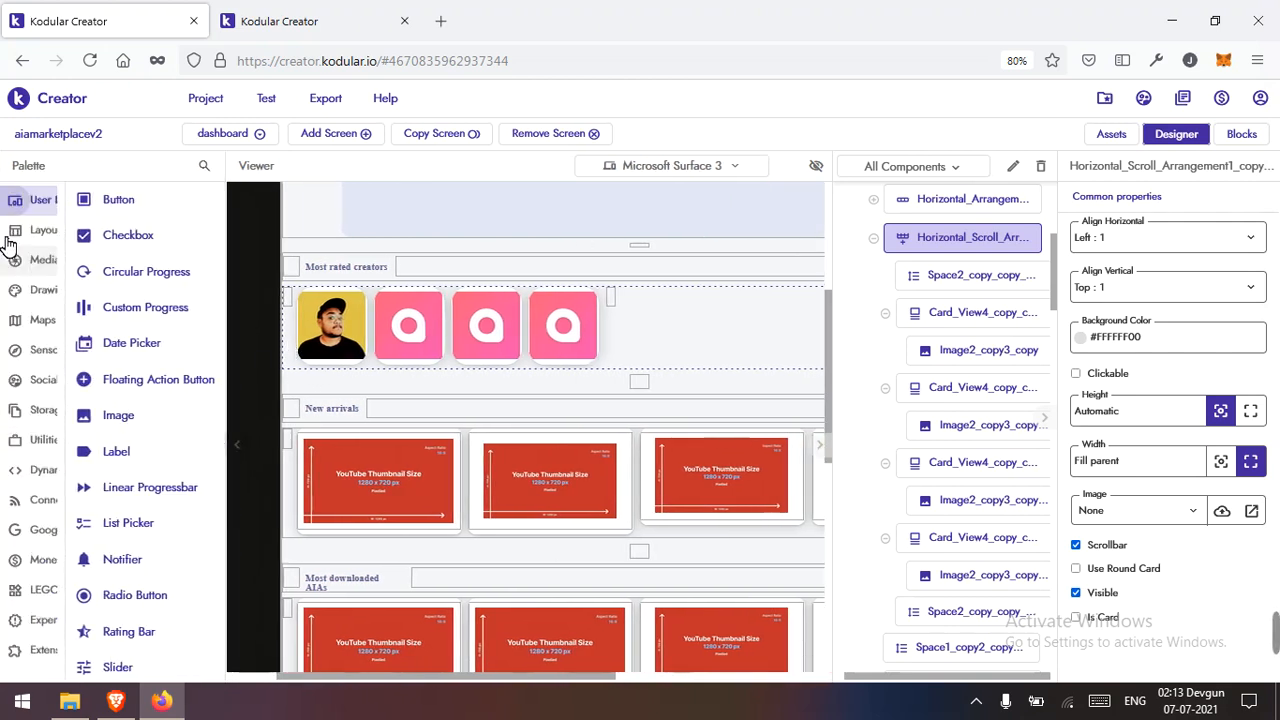
{"action": "left_click", "coordinate": [45, 236]}
{"action": "left_click", "coordinate": [66, 270]}
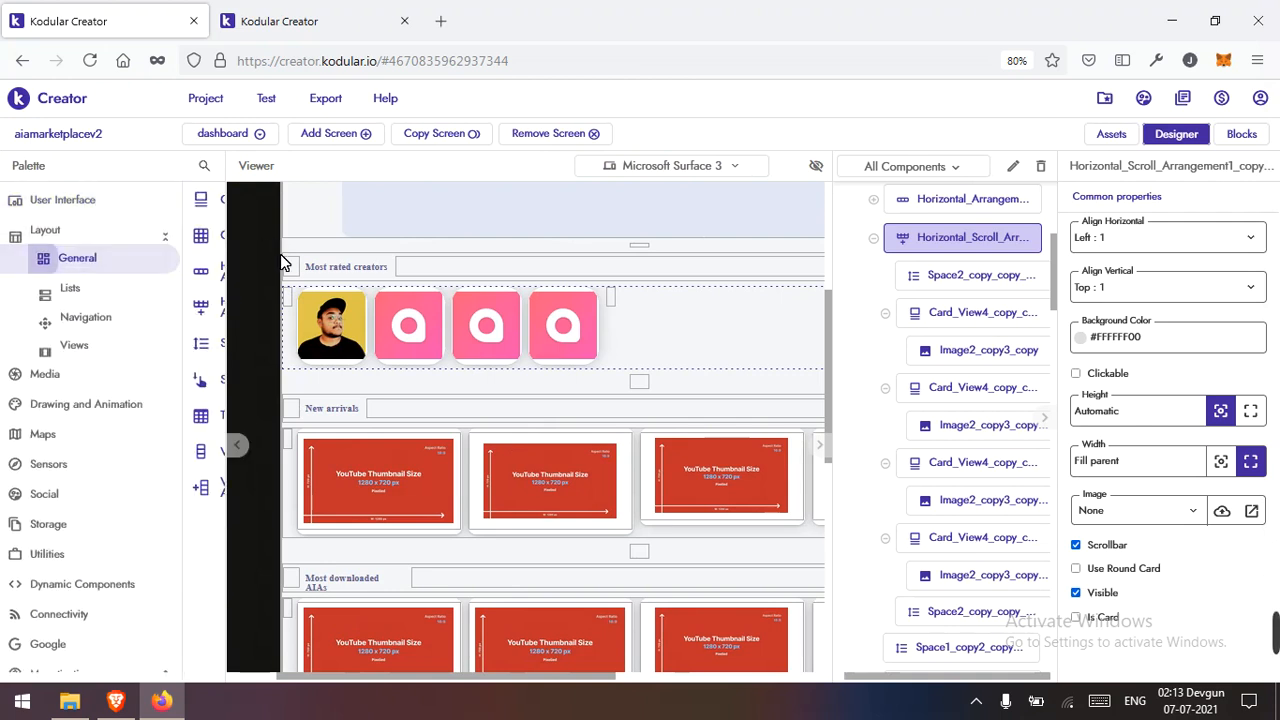
{"action": "left_click_drag", "start_coordinate": [96, 286], "coordinate": [675, 248]}
{"action": "right_click", "coordinate": [621, 282]}
{"action": "left_click", "coordinate": [638, 303]}
{"action": "left_click", "coordinate": [711, 440]}
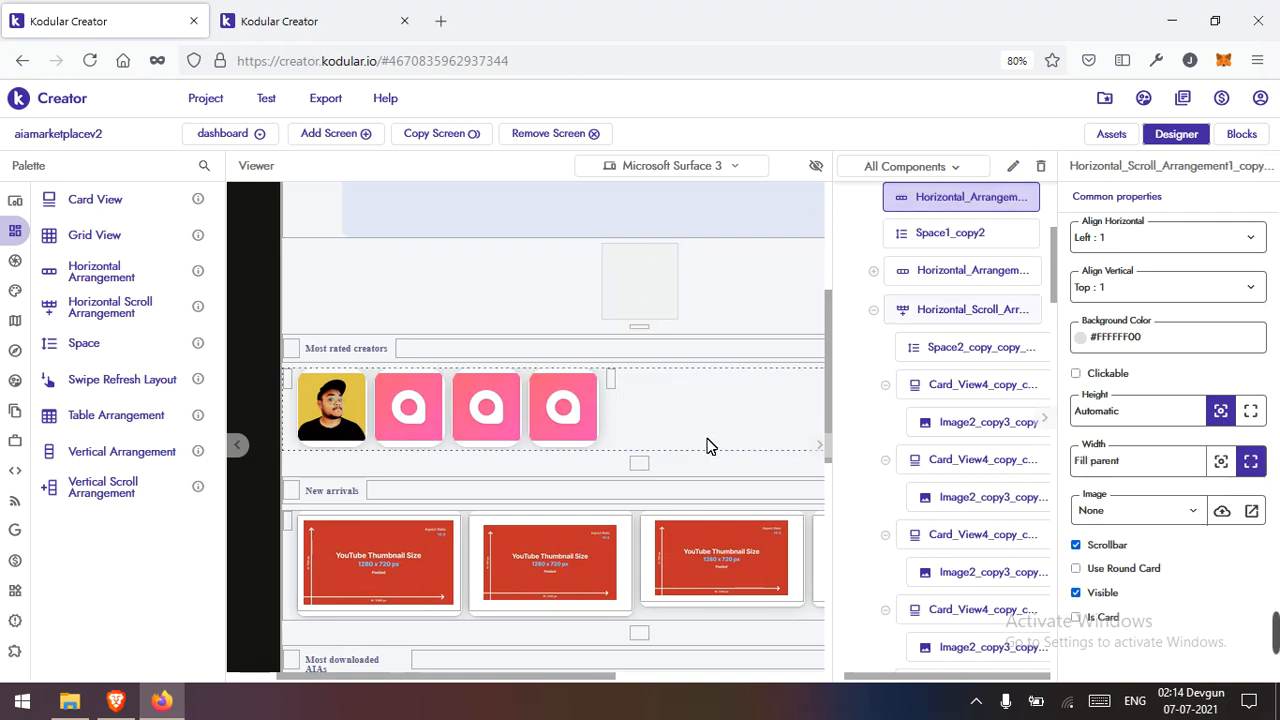
{"action": "right_click", "coordinate": [716, 425]}
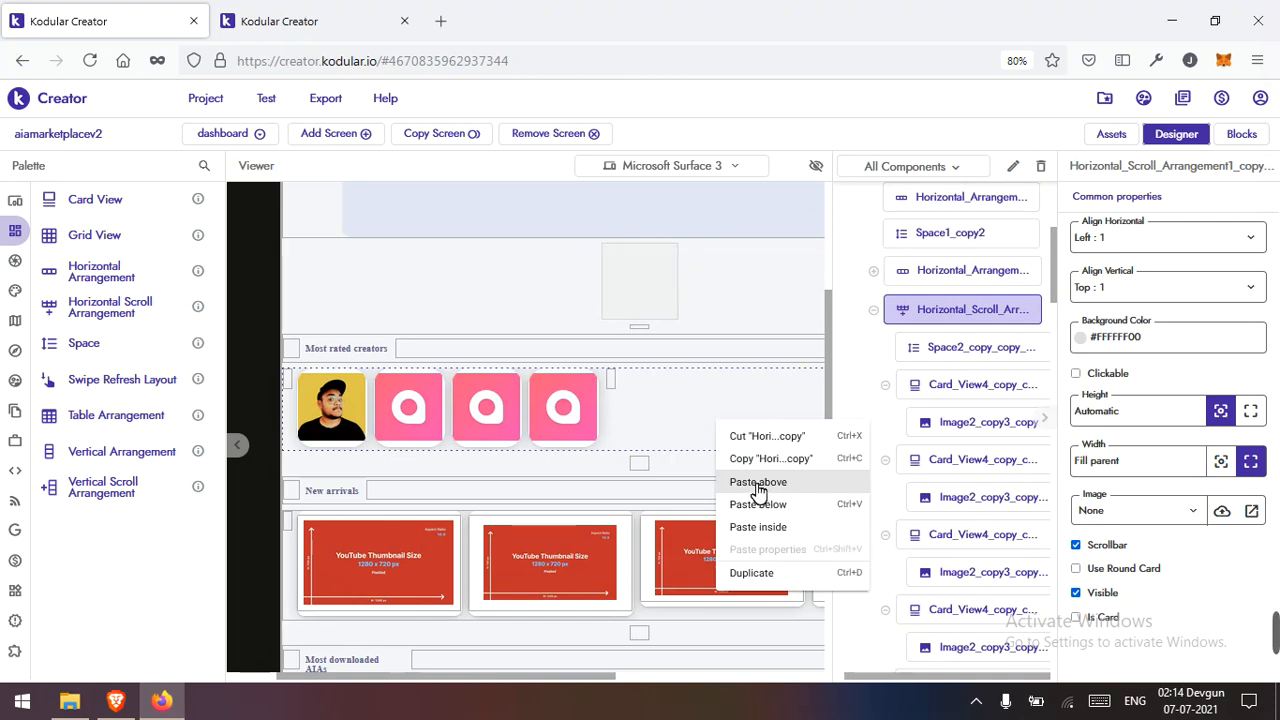
{"action": "left_click", "coordinate": [758, 484]}
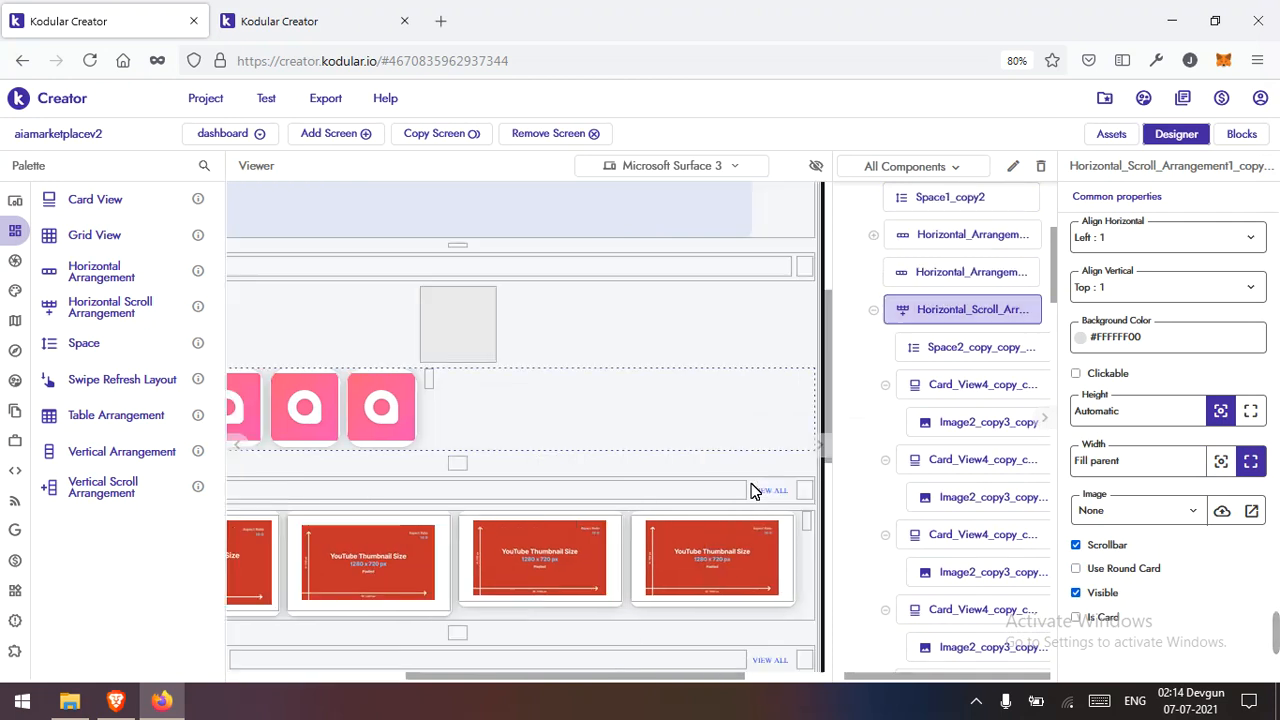
Step: Set the new Horizontal Arrangement's vertical alignment to Center : 2 and its width to Fill parent
{"action": "left_click", "coordinate": [486, 329]}
{"action": "scroll", "coordinate": [601, 358], "scroll_direction": "left", "scroll_amount": 5}
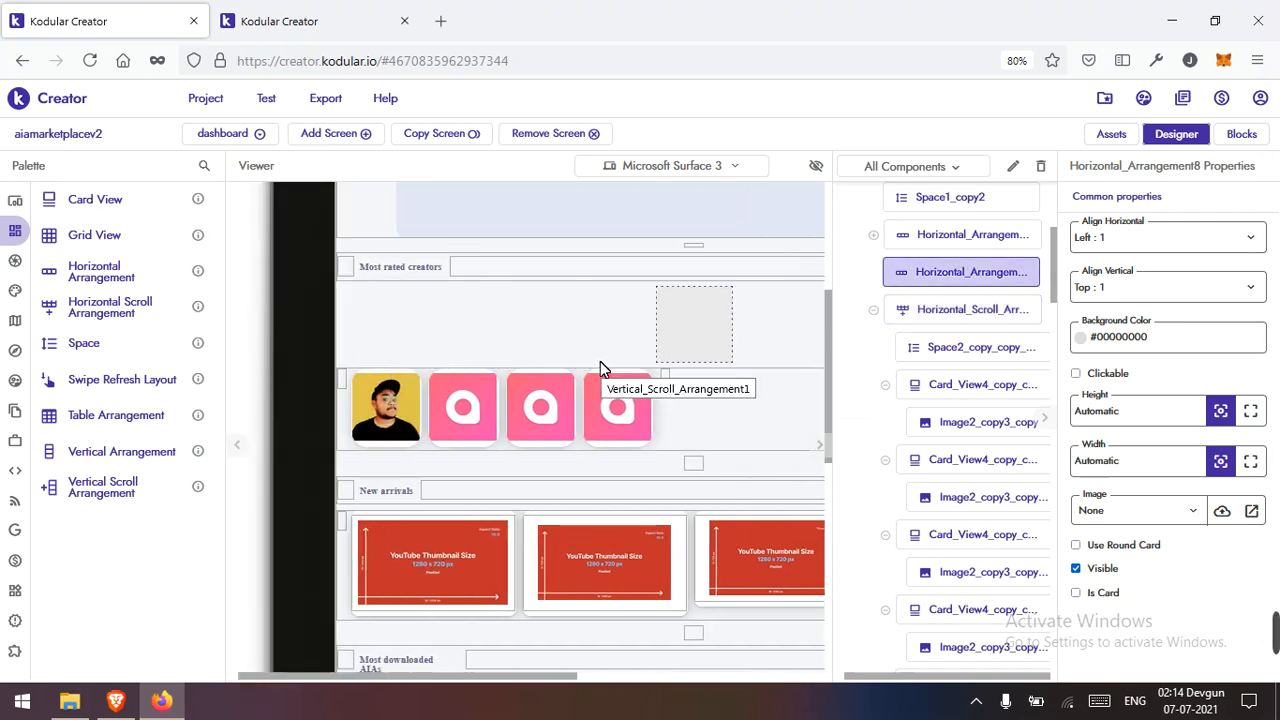
{"action": "left_click", "coordinate": [1190, 292]}
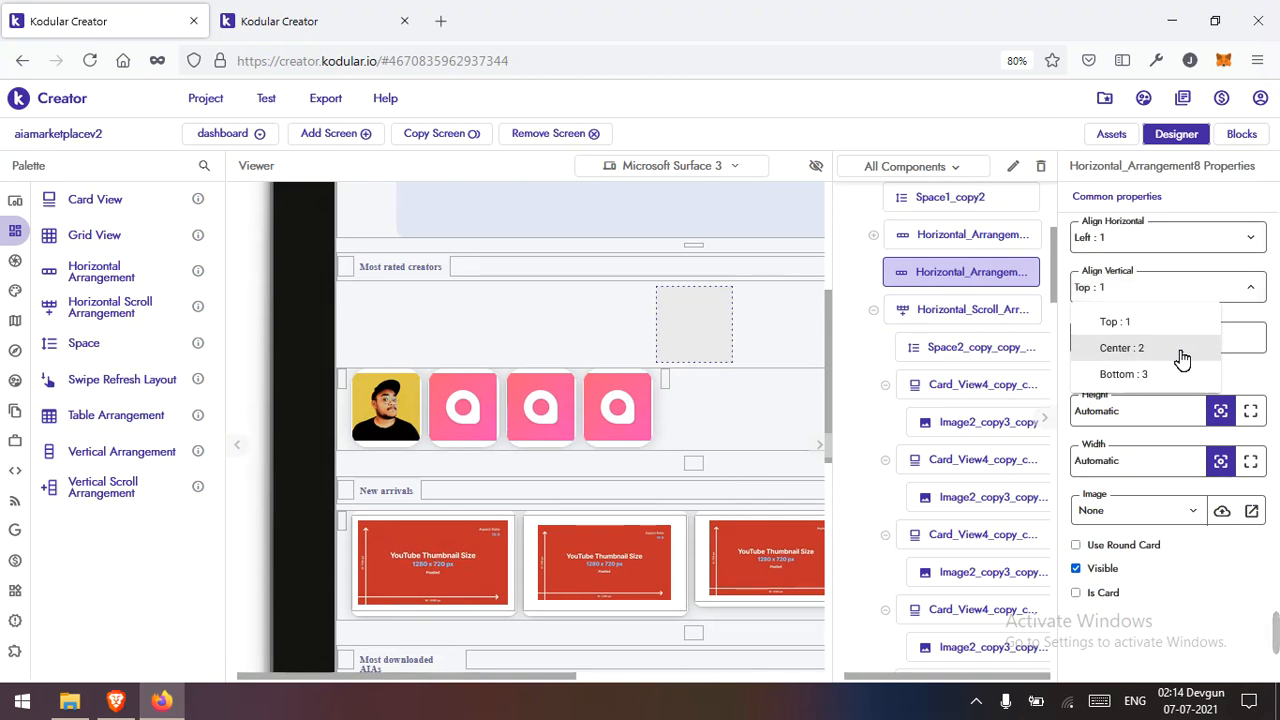
{"action": "left_click", "coordinate": [1182, 358]}
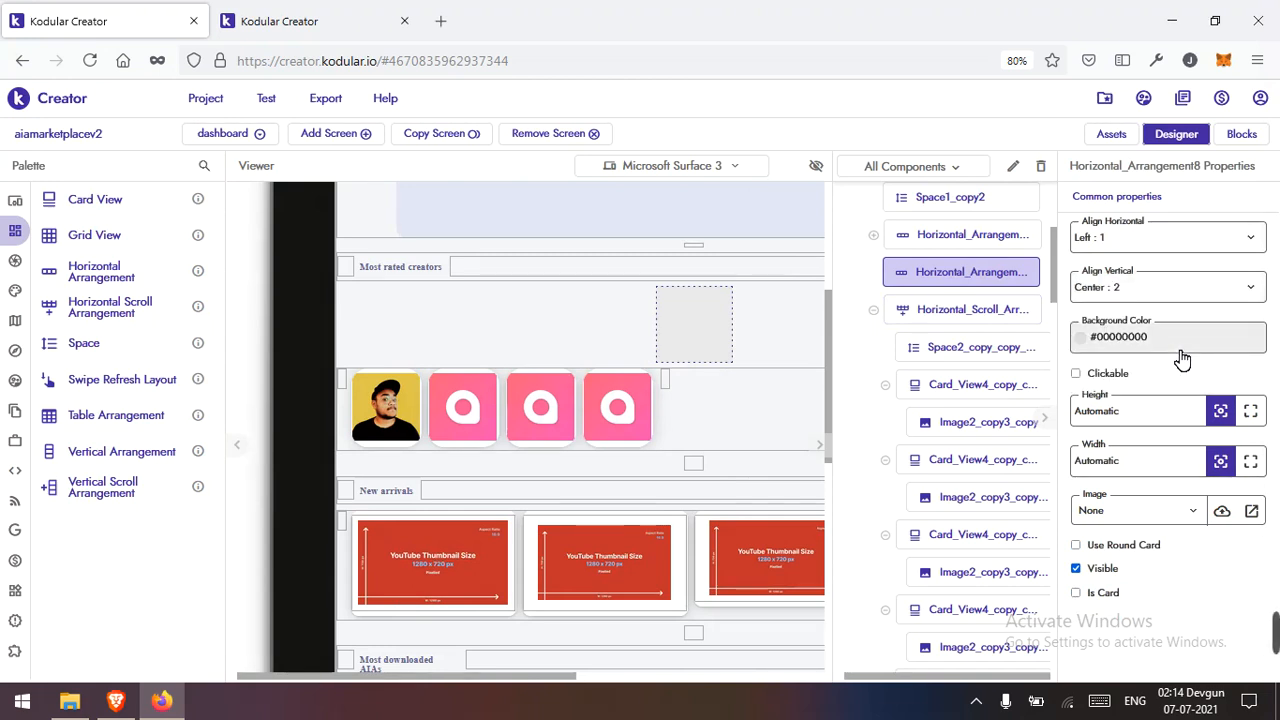
{"action": "left_click", "coordinate": [1254, 466]}
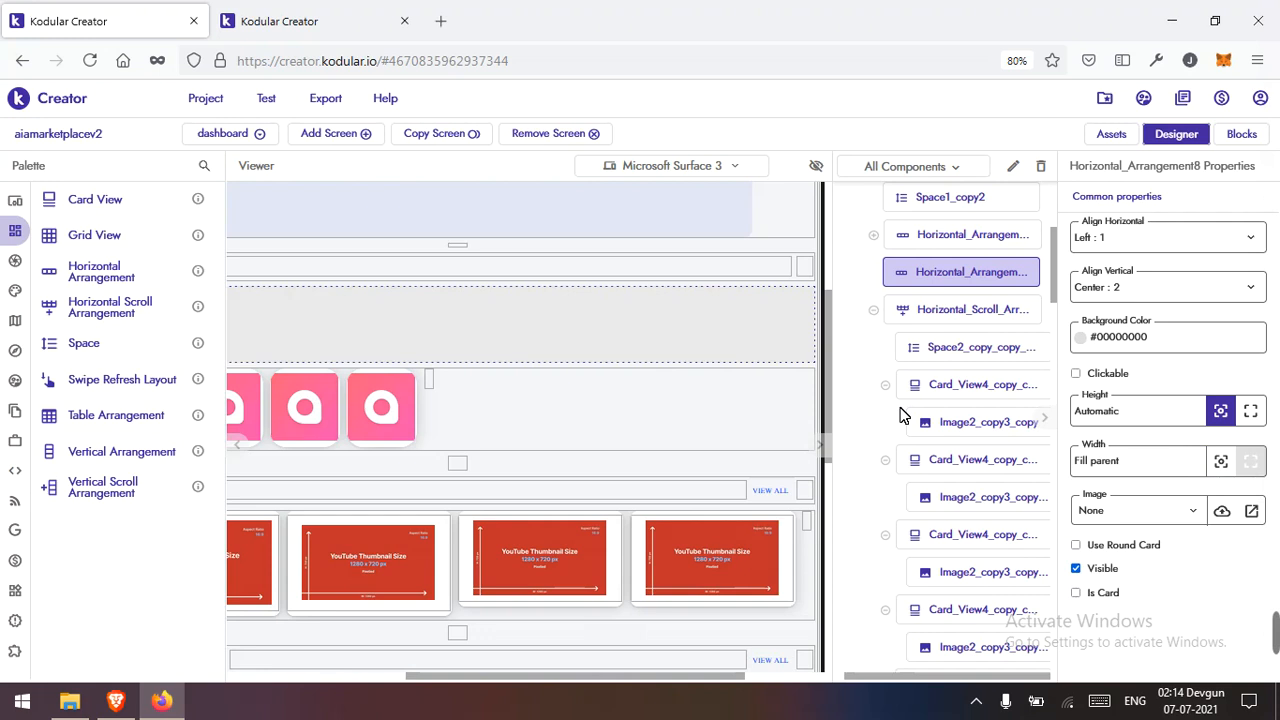
{"action": "left_click", "coordinate": [1128, 350]}
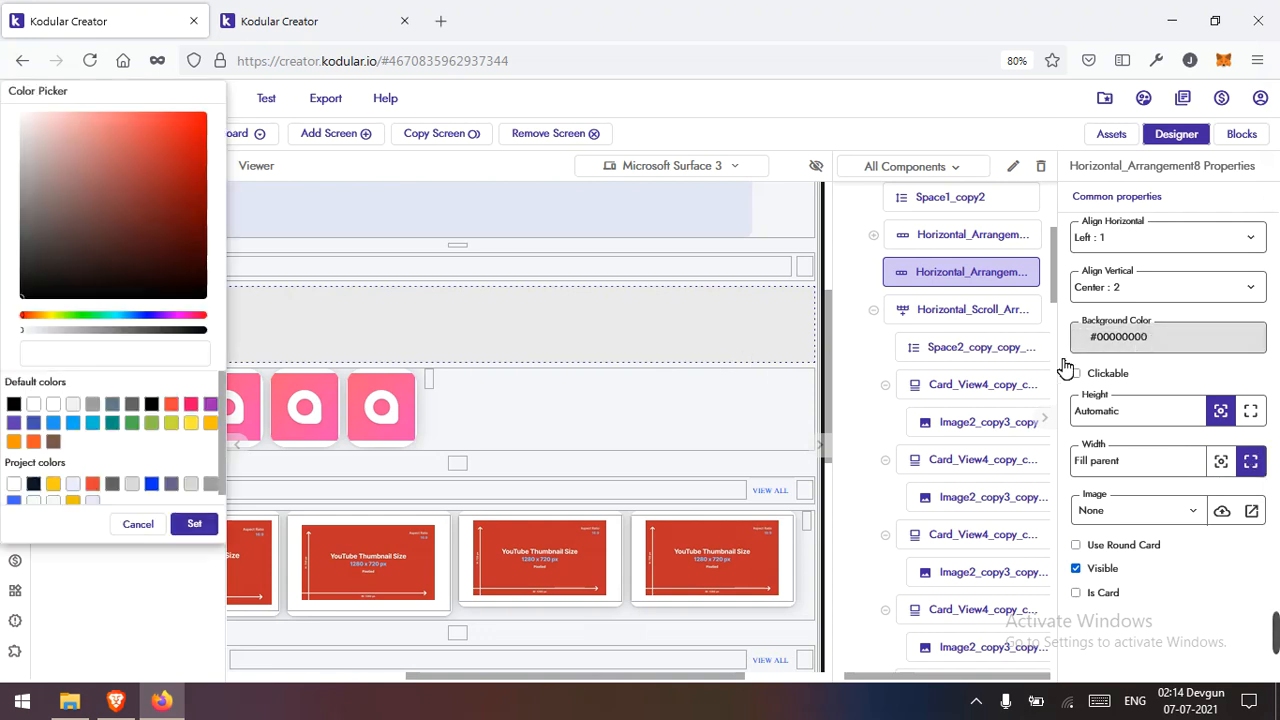
{"action": "left_click", "coordinate": [137, 528]}
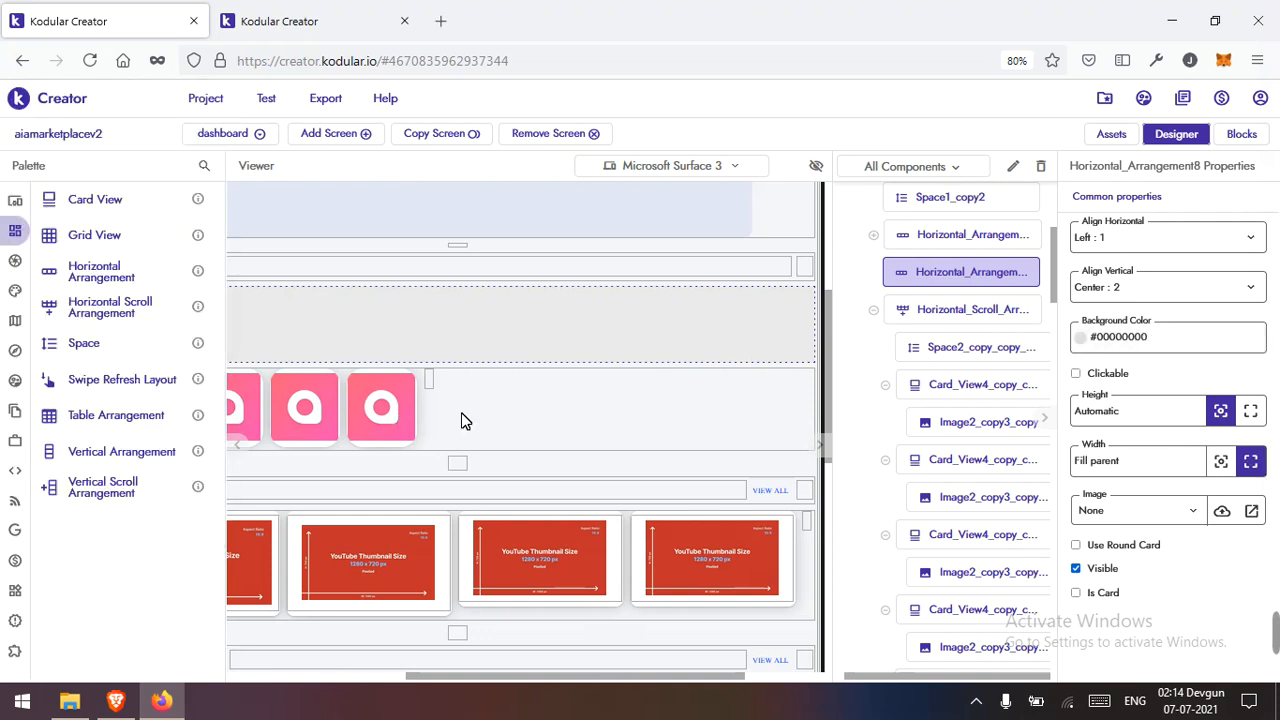
Step: Move the leading spacer and the user picture card from the scrolling row into the new Horizontal Arrangement
{"action": "scroll", "coordinate": [467, 410], "scroll_direction": "left", "scroll_amount": 5}
{"action": "left_click_drag", "start_coordinate": [271, 378], "coordinate": [307, 323]}
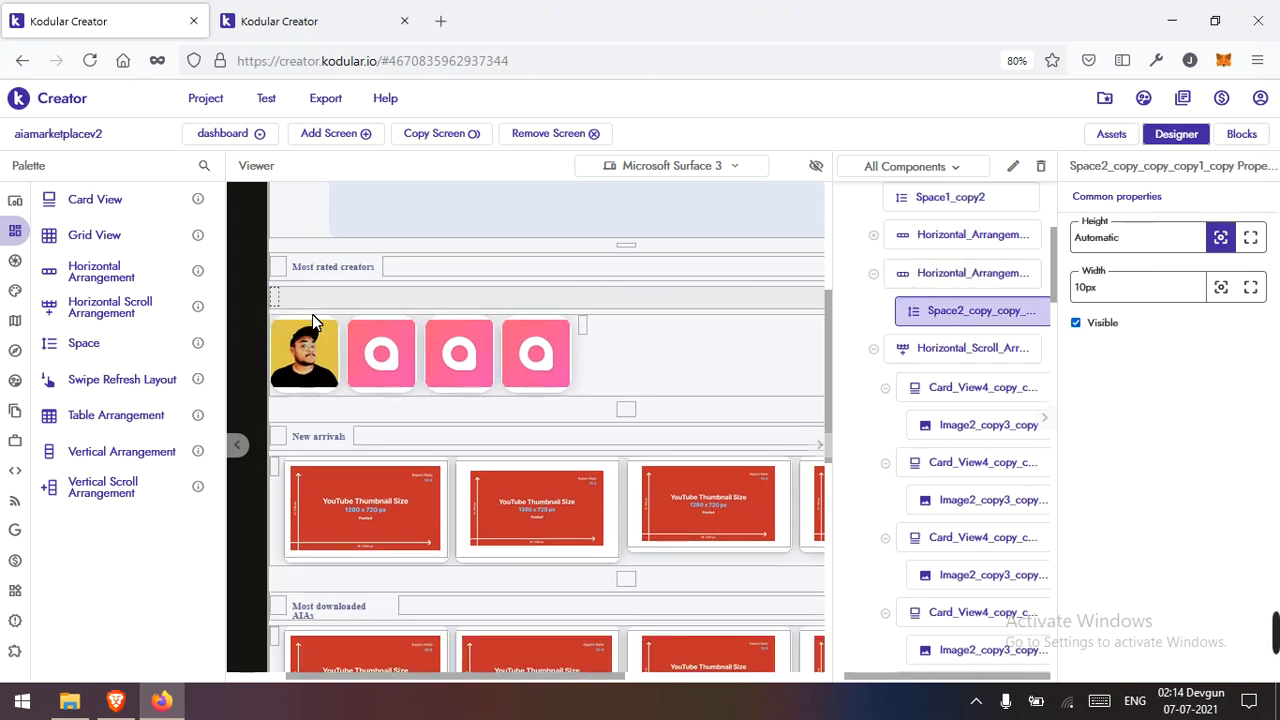
{"action": "left_click", "coordinate": [310, 397]}
{"action": "right_click", "coordinate": [309, 395]}
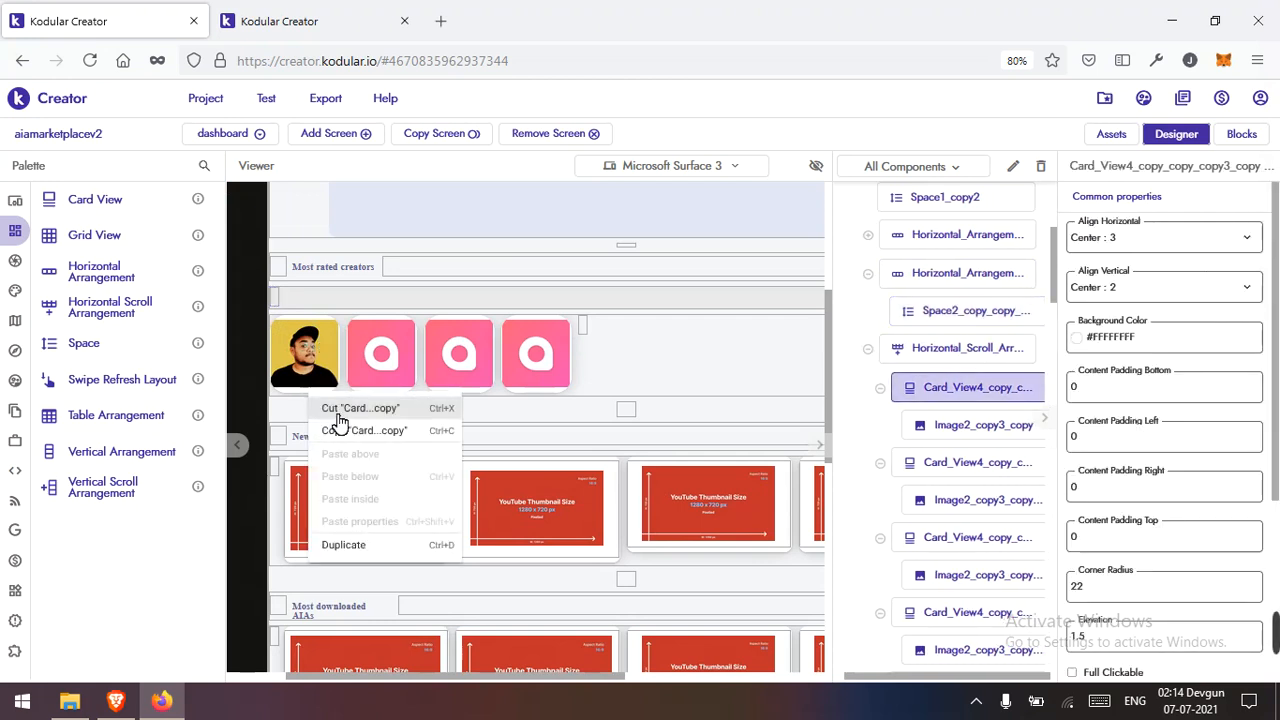
{"action": "left_click", "coordinate": [335, 411]}
{"action": "right_click", "coordinate": [279, 311]}
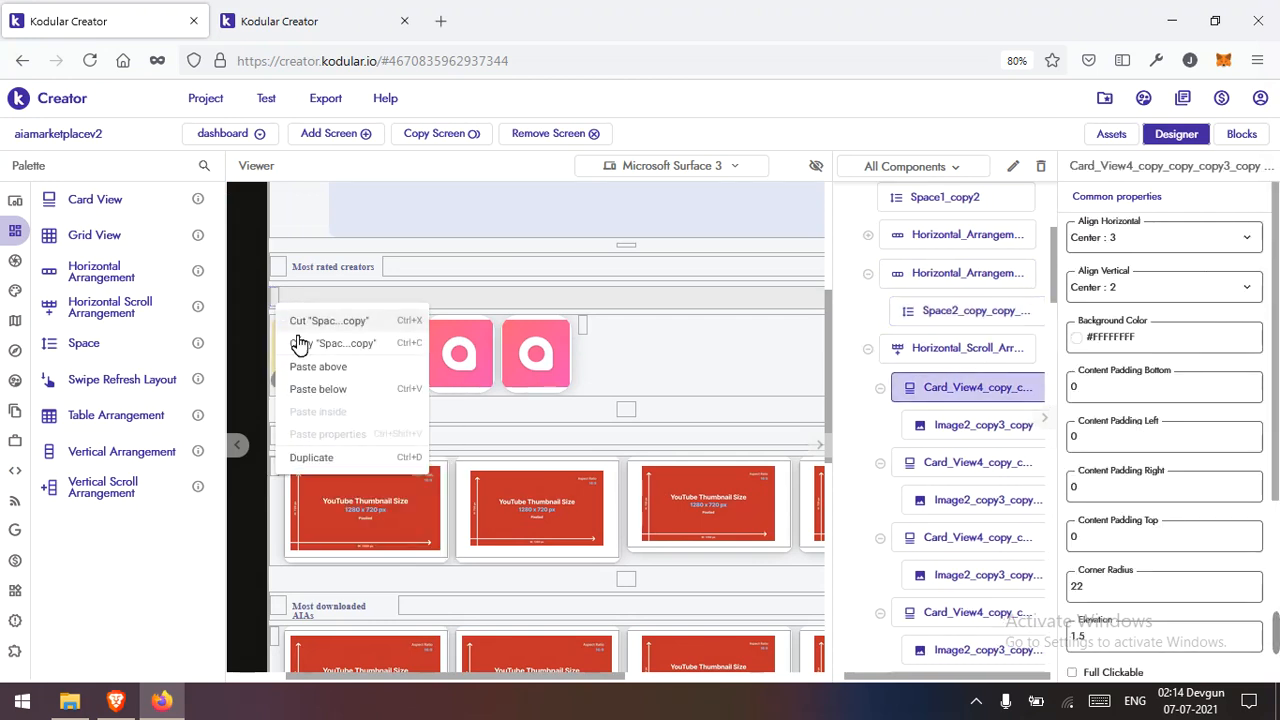
{"action": "left_click", "coordinate": [317, 391]}
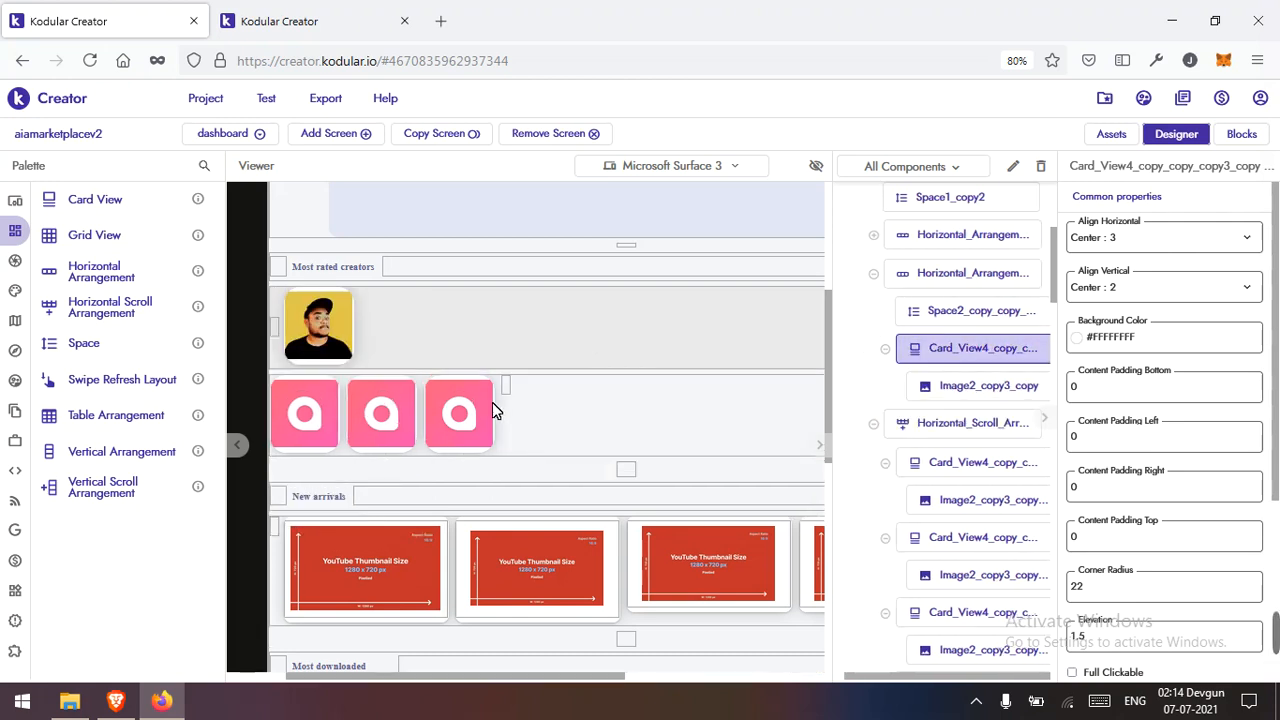
Step: Copy the scrolling row's trailing spacer and paste it inside the new Horizontal Arrangement after the picture card
{"action": "left_click", "coordinate": [506, 389]}
{"action": "right_click", "coordinate": [506, 389]}
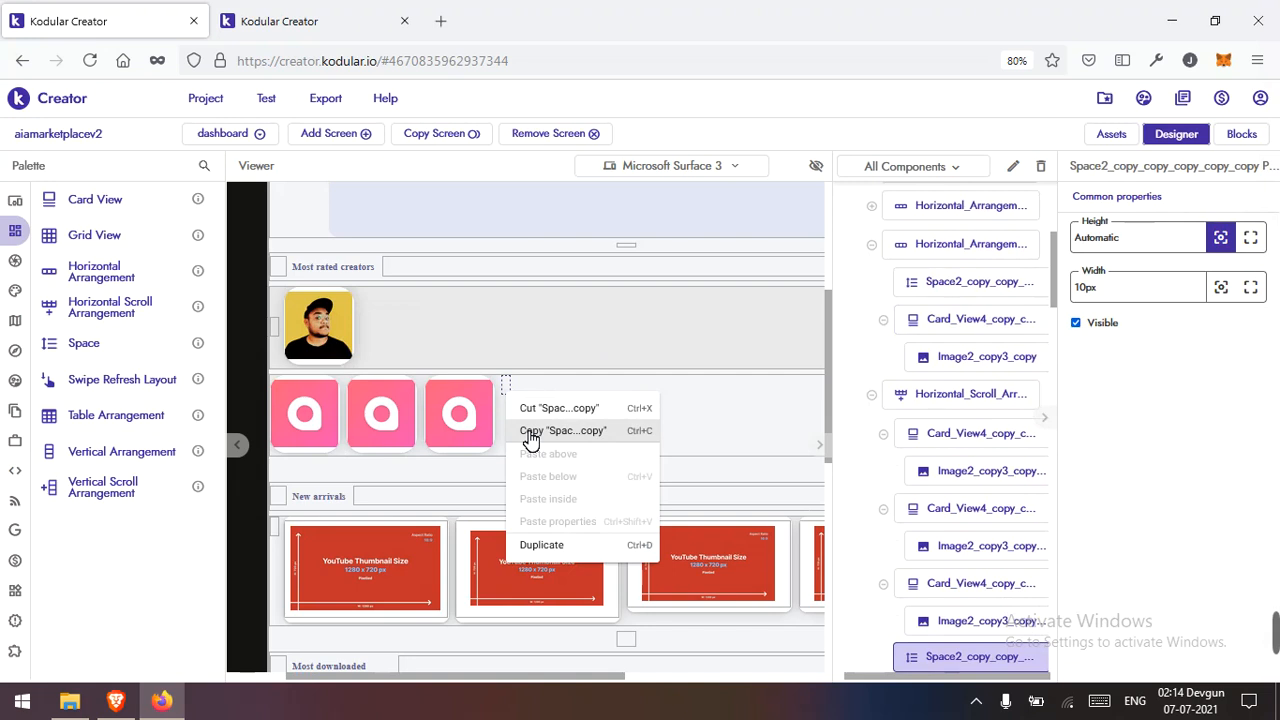
{"action": "left_click", "coordinate": [421, 346]}
{"action": "right_click", "coordinate": [400, 316]}
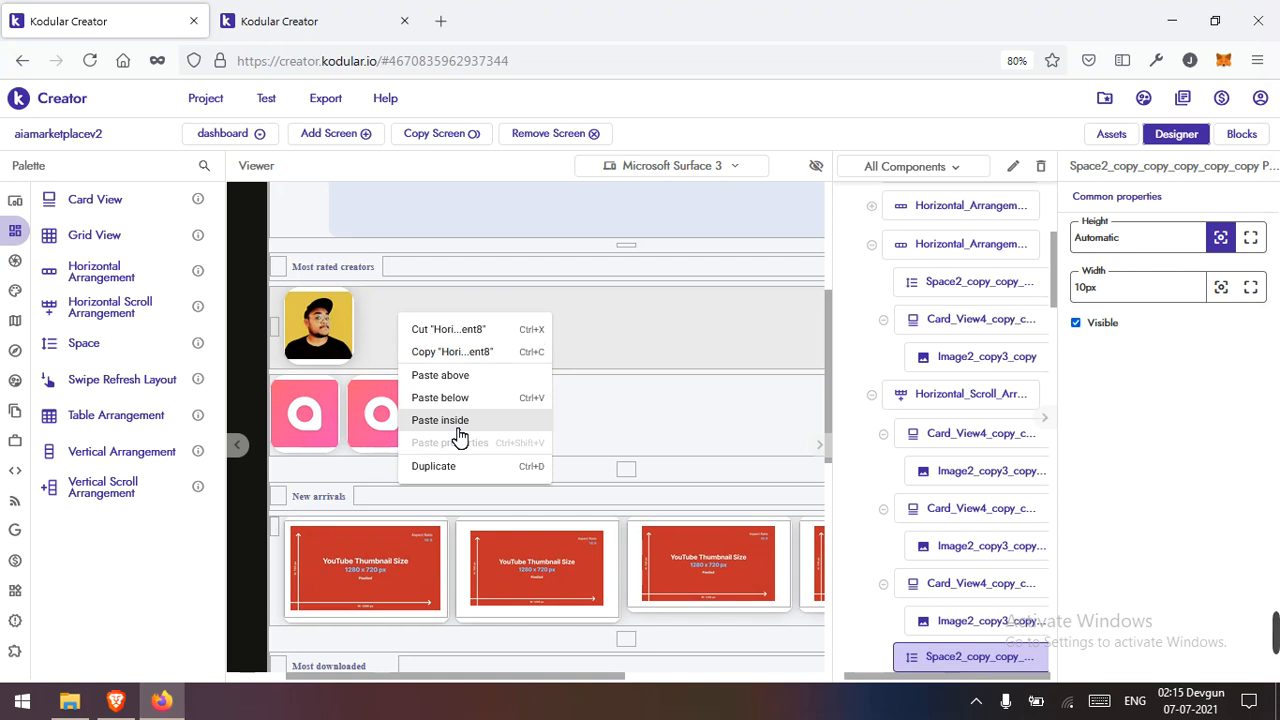
{"action": "left_click", "coordinate": [458, 430]}
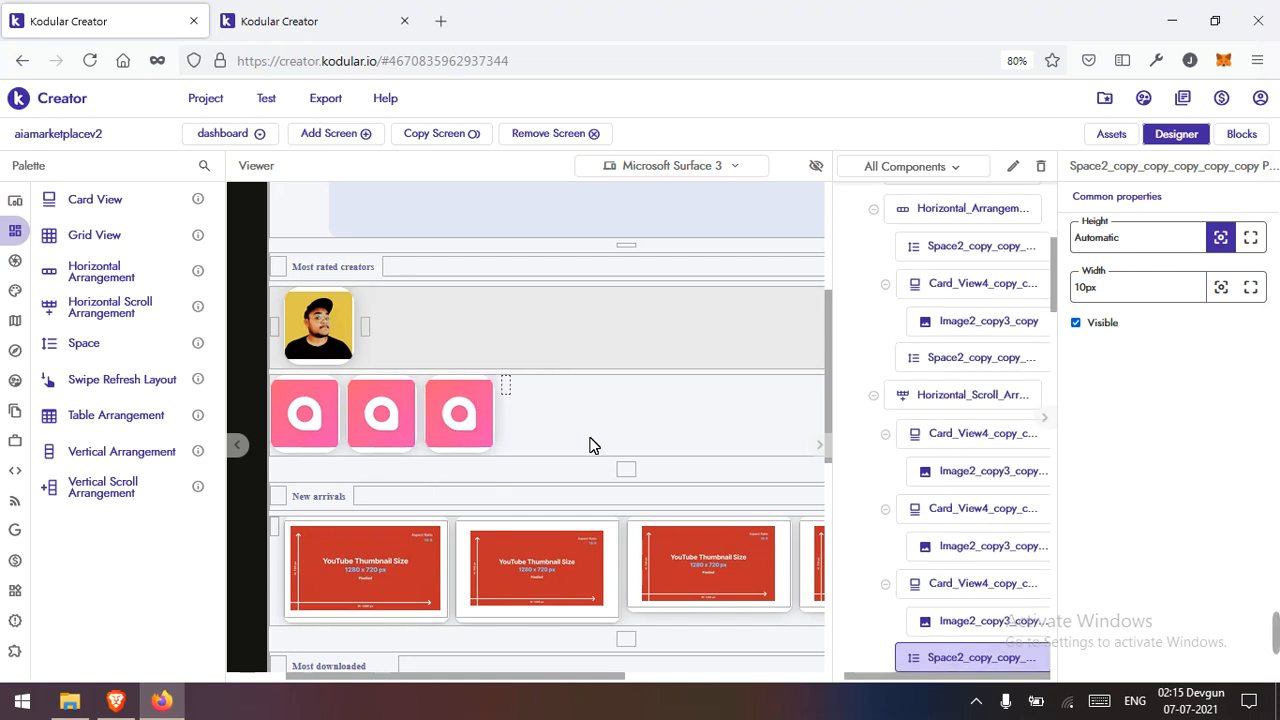
Step: Delete the old scrolling row with the remaining pink icon cards under "Most rated creators"
{"action": "left_click", "coordinate": [510, 422]}
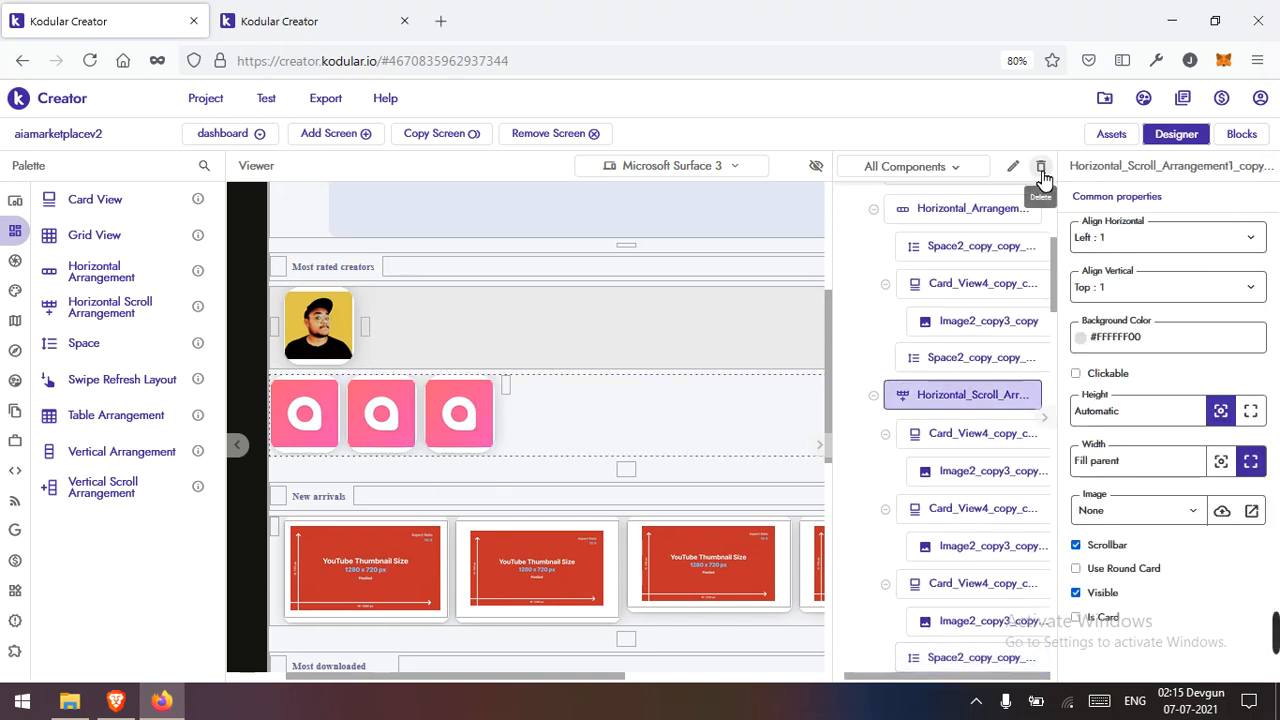
{"action": "left_click", "coordinate": [1040, 166]}
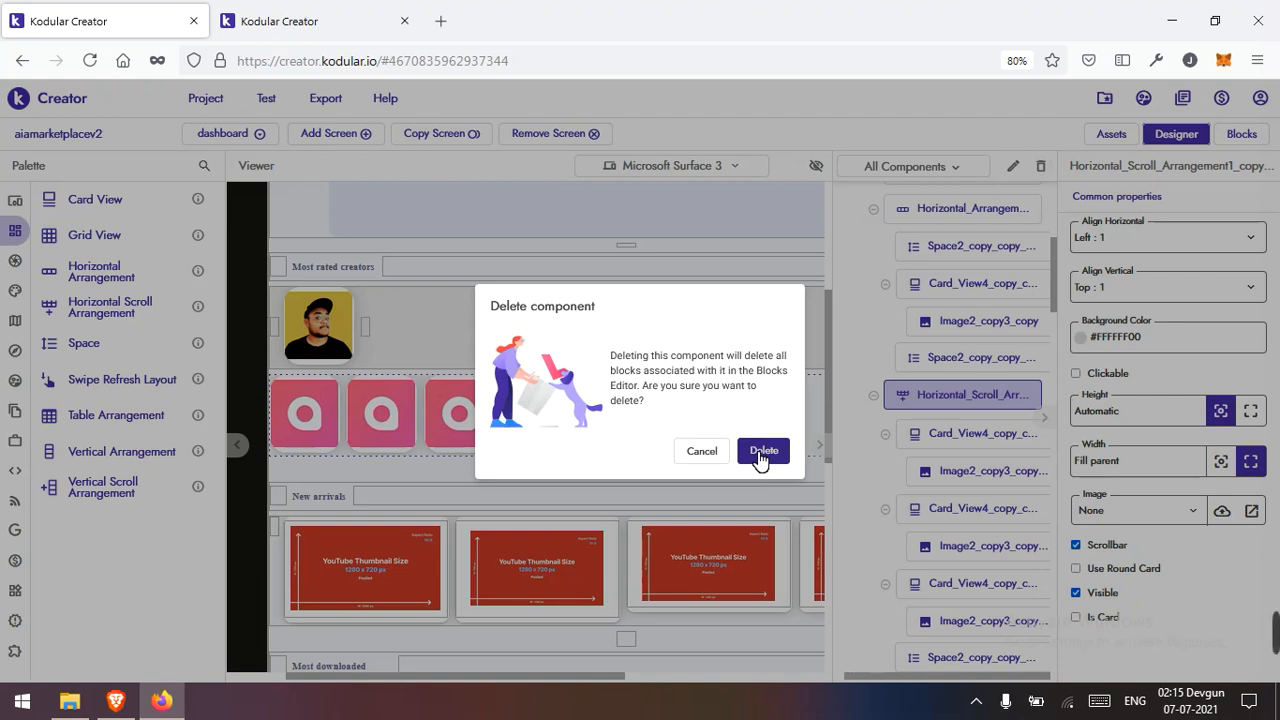
{"action": "left_click", "coordinate": [760, 452]}
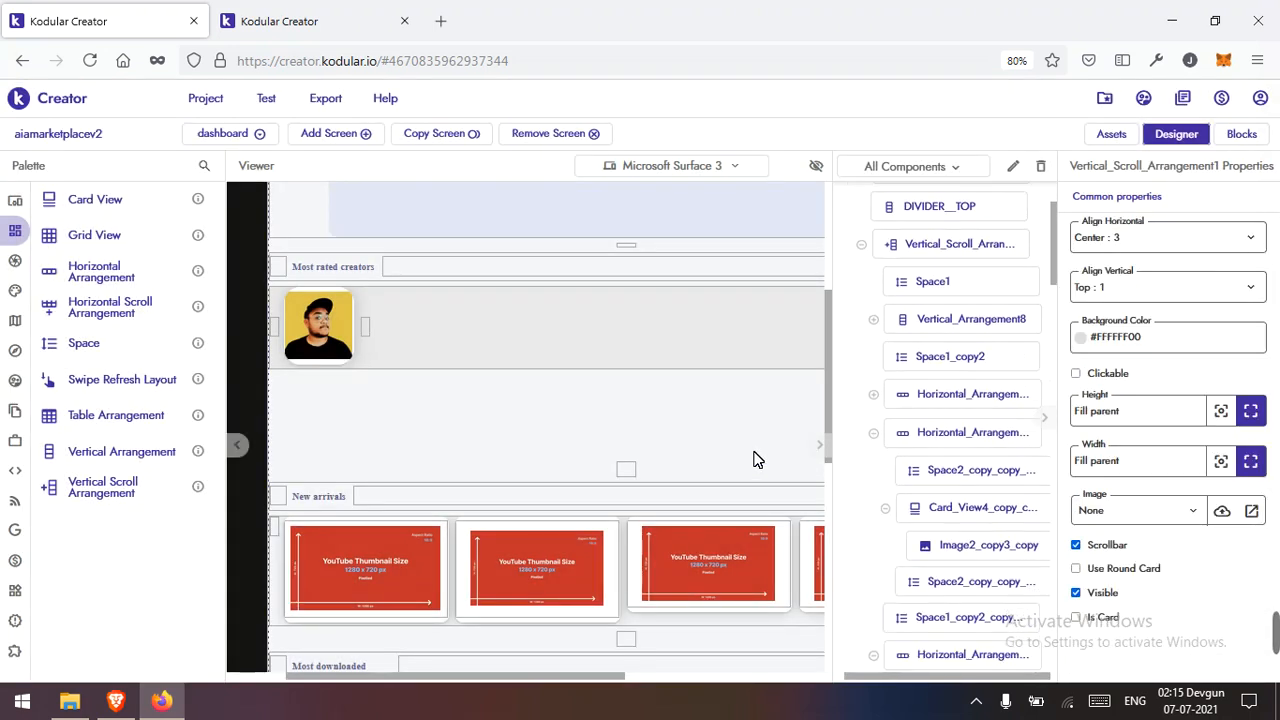
Step: Duplicate the user picture card twice in the "Most rated creators" row and save the project
{"action": "scroll", "coordinate": [739, 447], "scroll_direction": "up", "scroll_amount": 7}
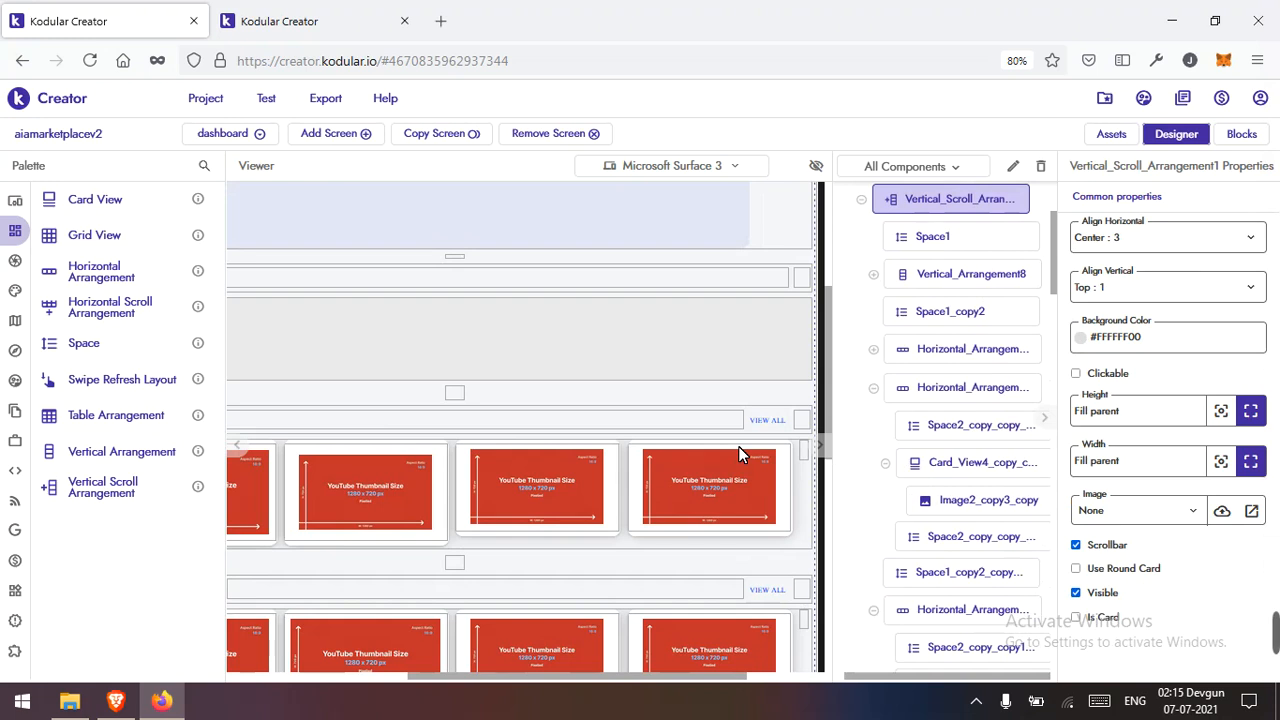
{"action": "scroll", "coordinate": [739, 447], "scroll_direction": "left", "scroll_amount": 3}
{"action": "scroll", "coordinate": [739, 454], "scroll_direction": "down", "scroll_amount": 2}
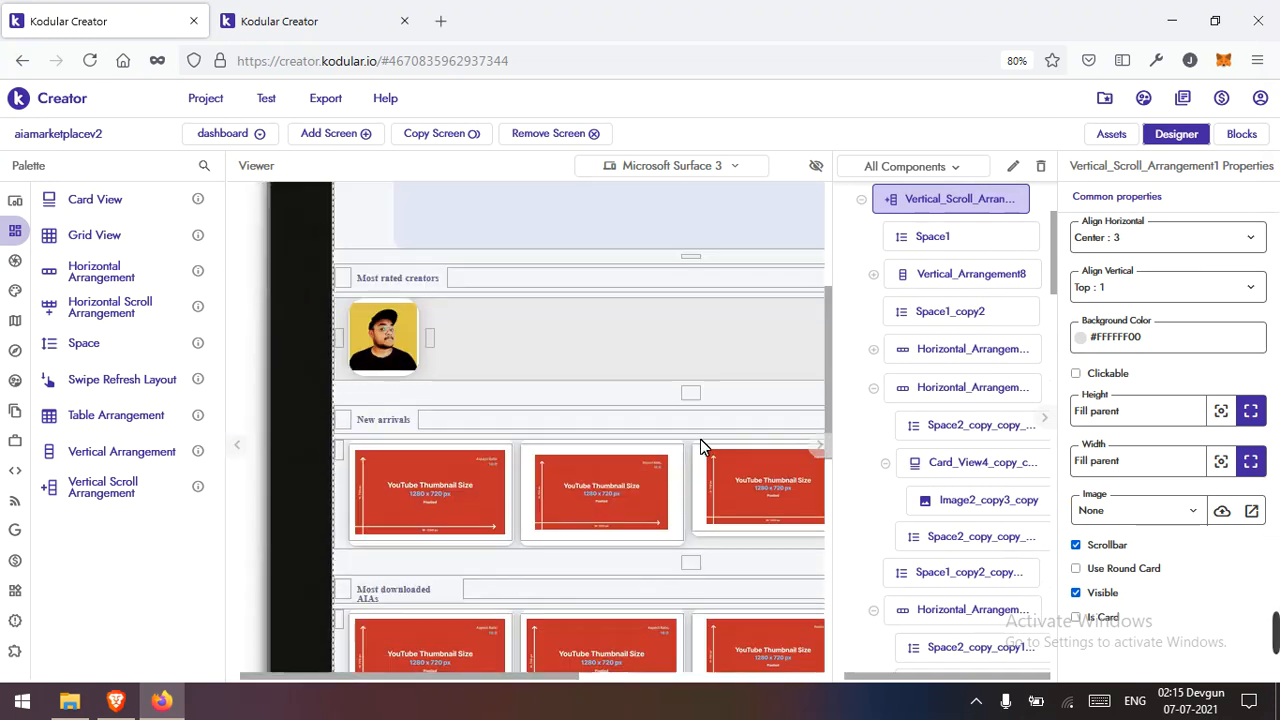
{"action": "left_click", "coordinate": [396, 382]}
{"action": "right_click", "coordinate": [396, 382]}
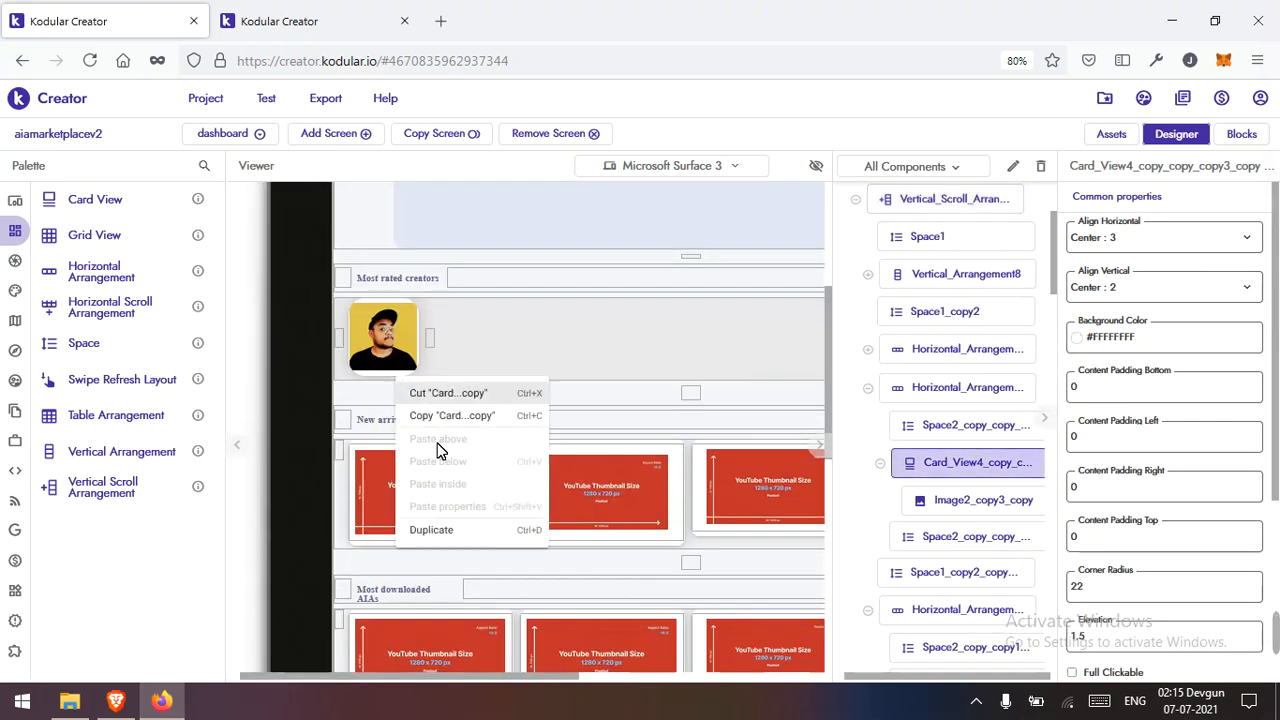
{"action": "left_click", "coordinate": [450, 533]}
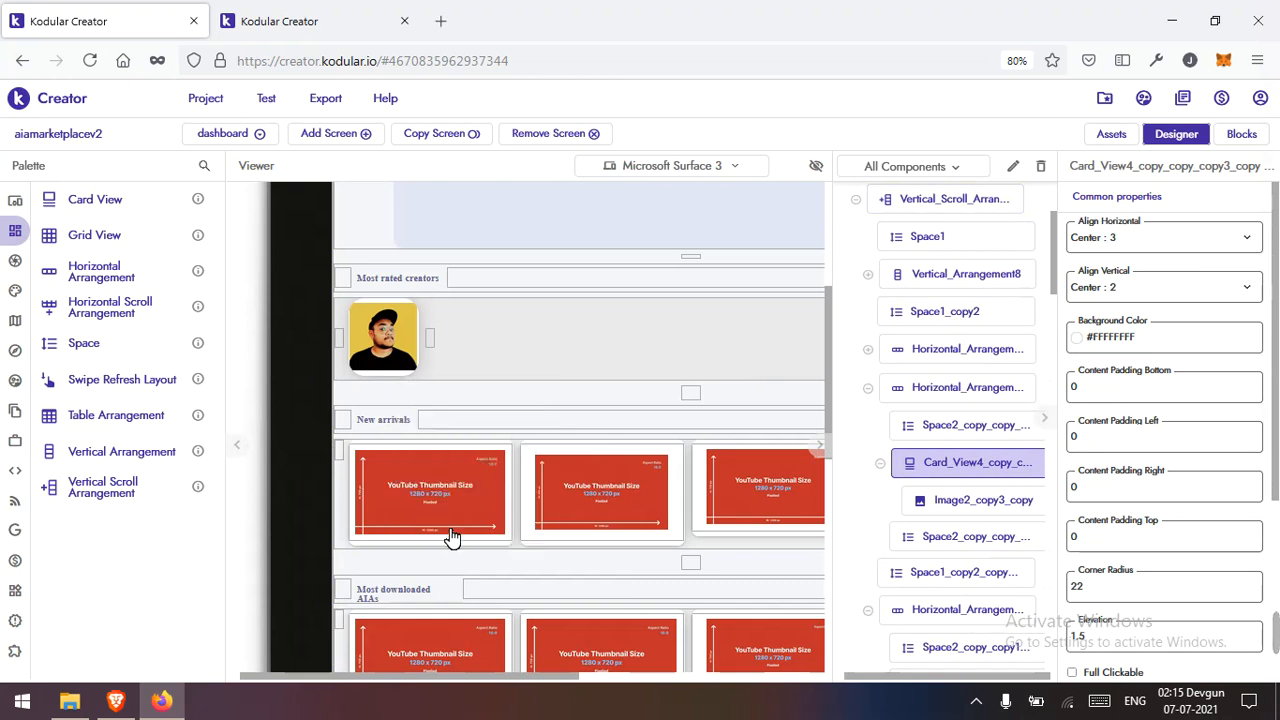
{"action": "right_click", "coordinate": [395, 383]}
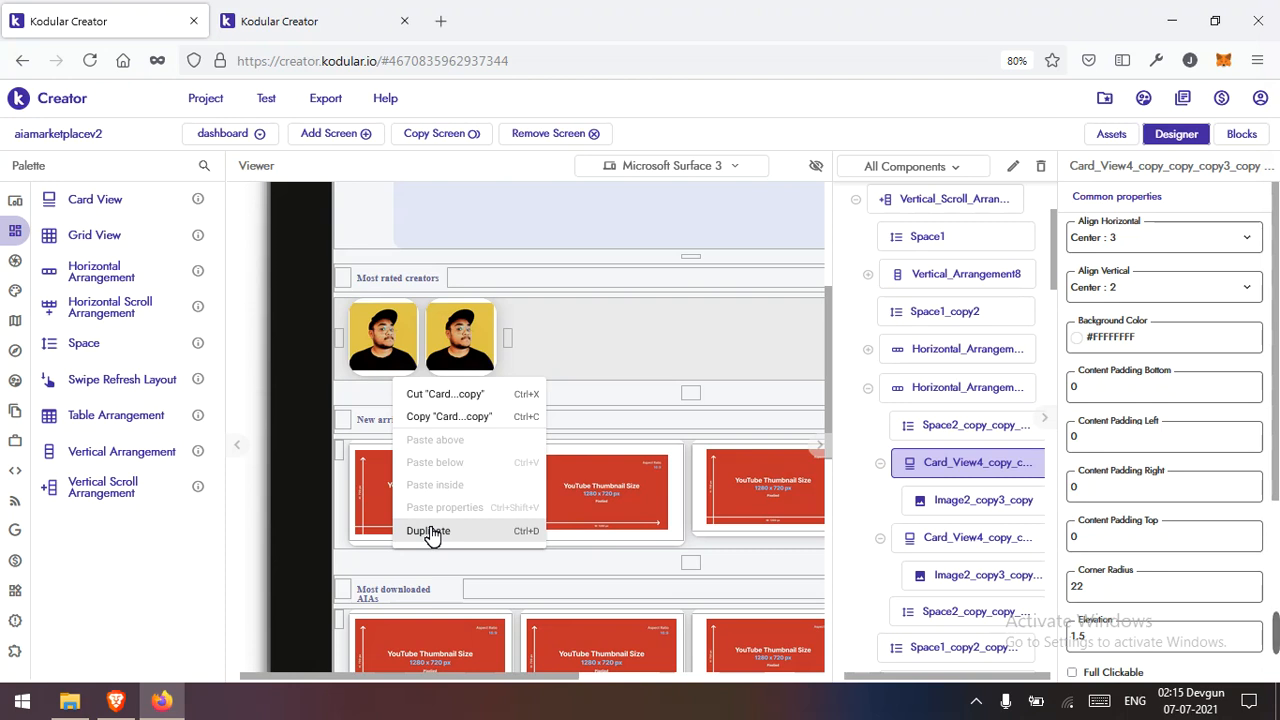
{"action": "left_click", "coordinate": [430, 532]}
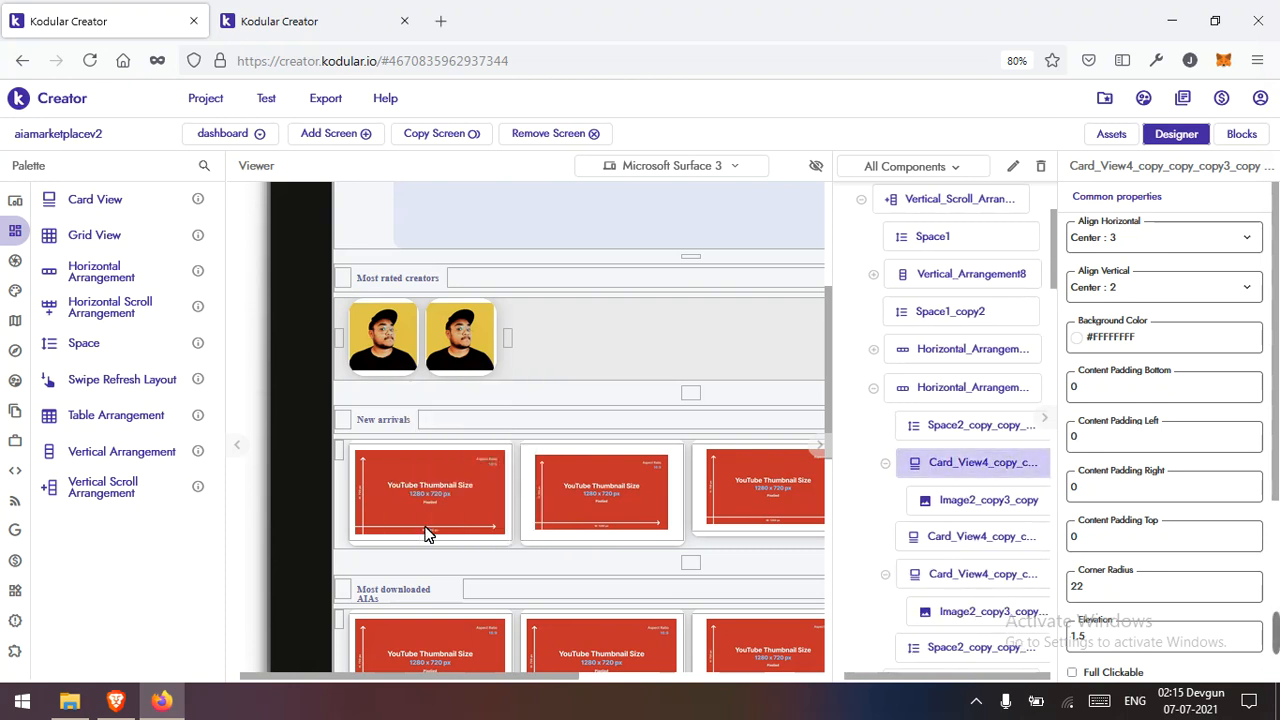
{"action": "left_click", "coordinate": [196, 101]}
{"action": "left_click", "coordinate": [215, 184]}
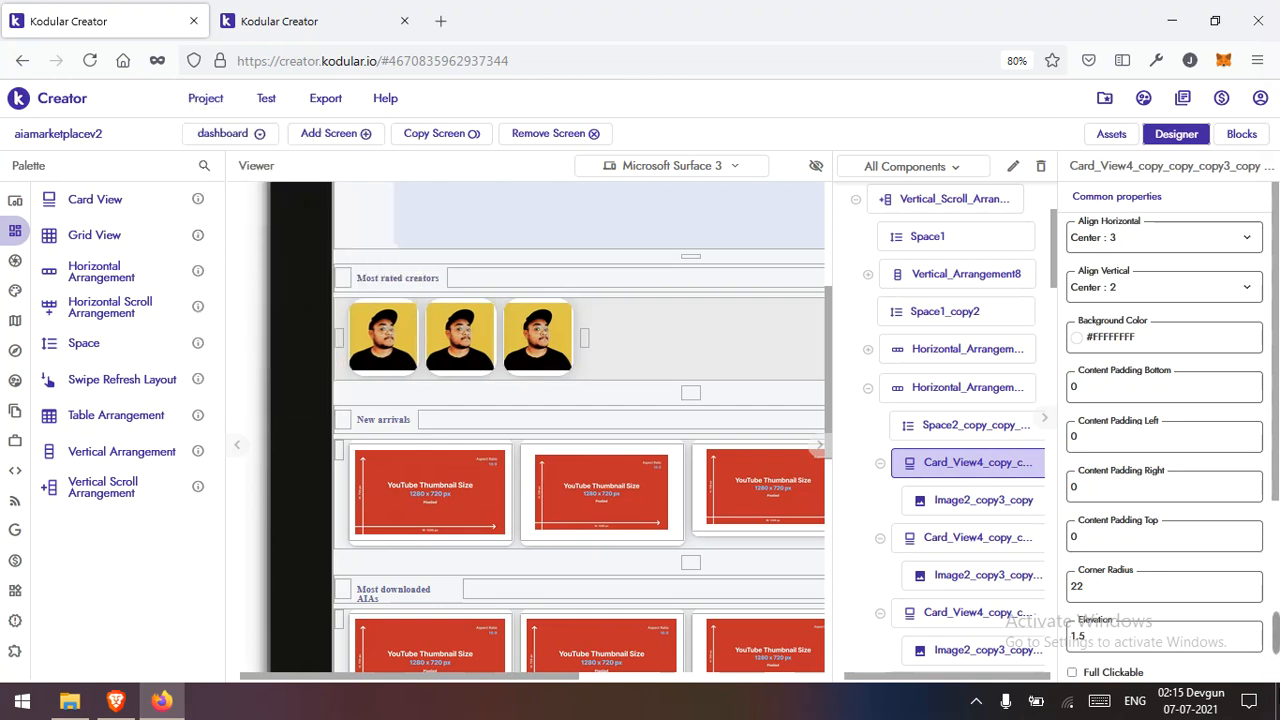
Step: Delete the spacer between the first and second user picture cards
{"action": "left_click", "coordinate": [880, 632]}
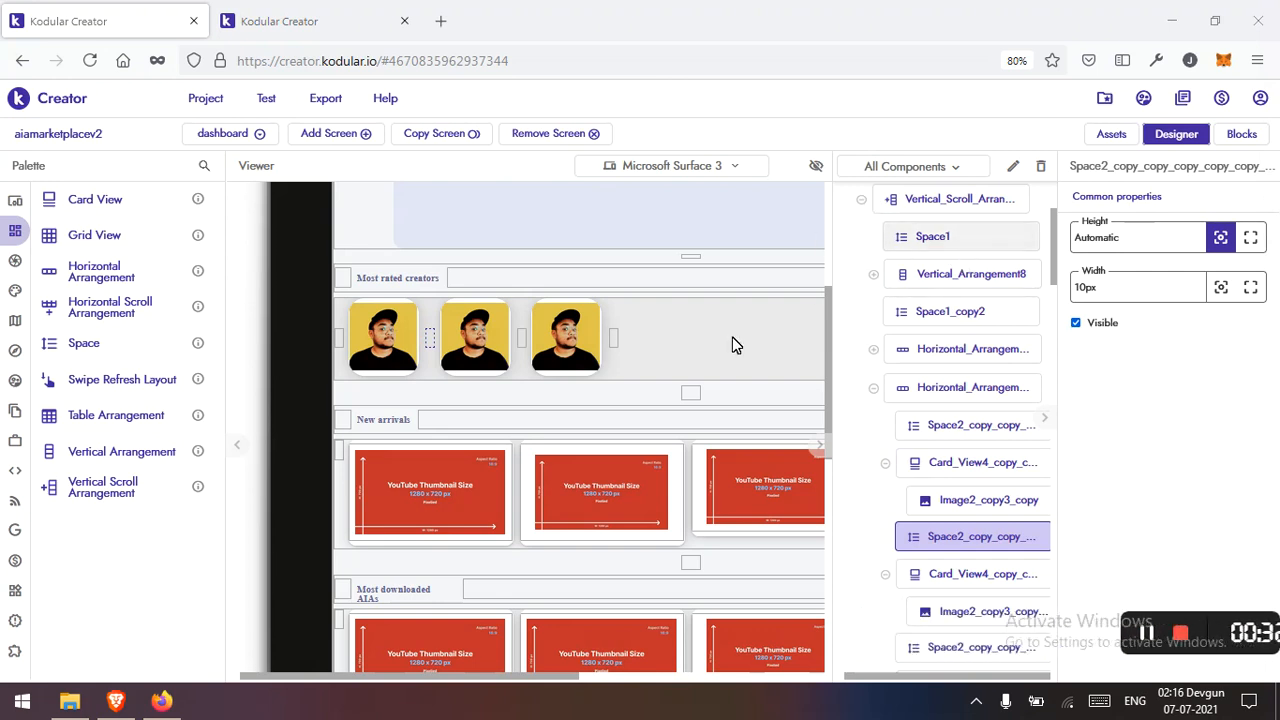
{"action": "left_click", "coordinate": [1040, 166]}
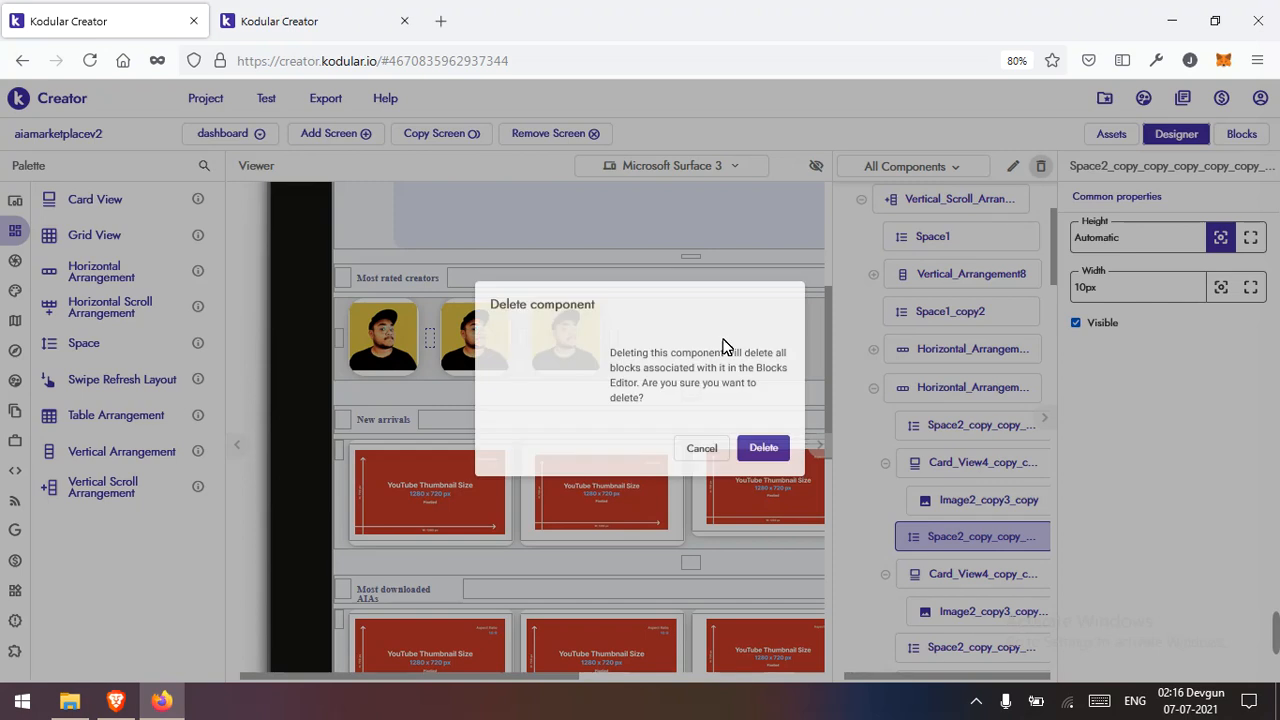
{"action": "left_click", "coordinate": [763, 451]}
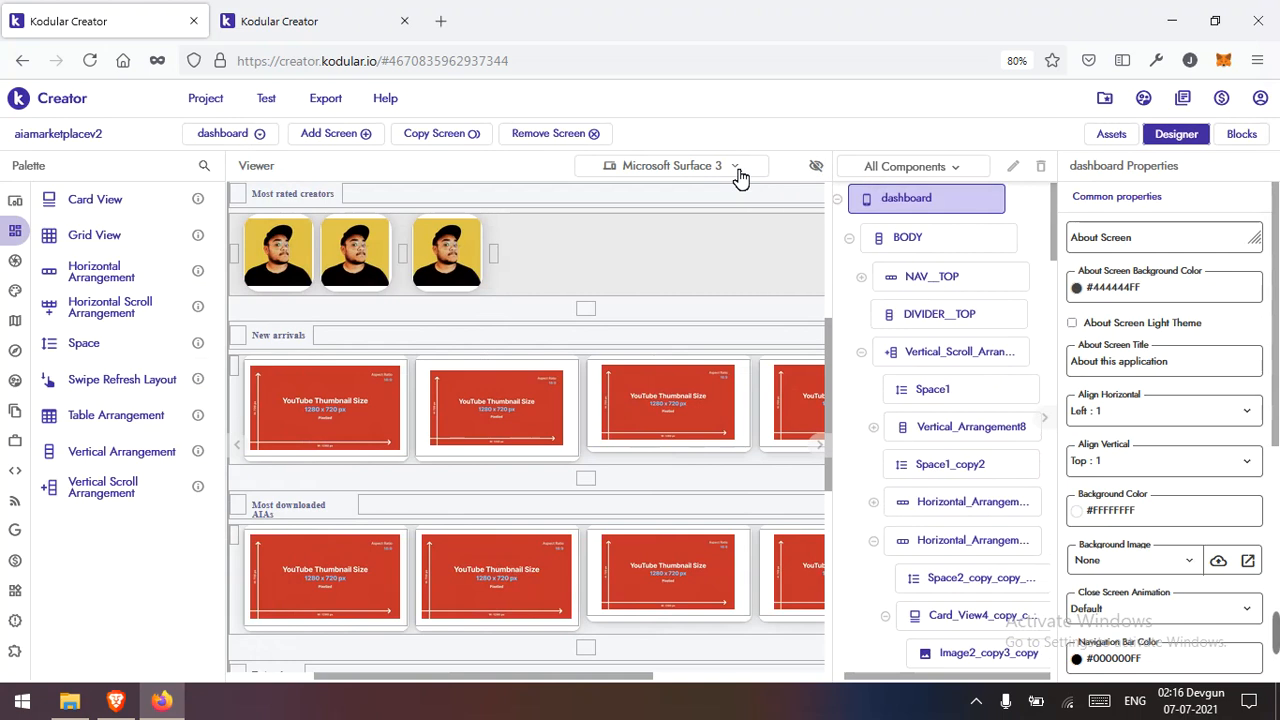
Step: Switch the viewer's preview device to HTC Nexus 9 and delete the spacer between the second and third picture cards
{"action": "left_click", "coordinate": [735, 168]}
{"action": "left_click", "coordinate": [710, 301]}
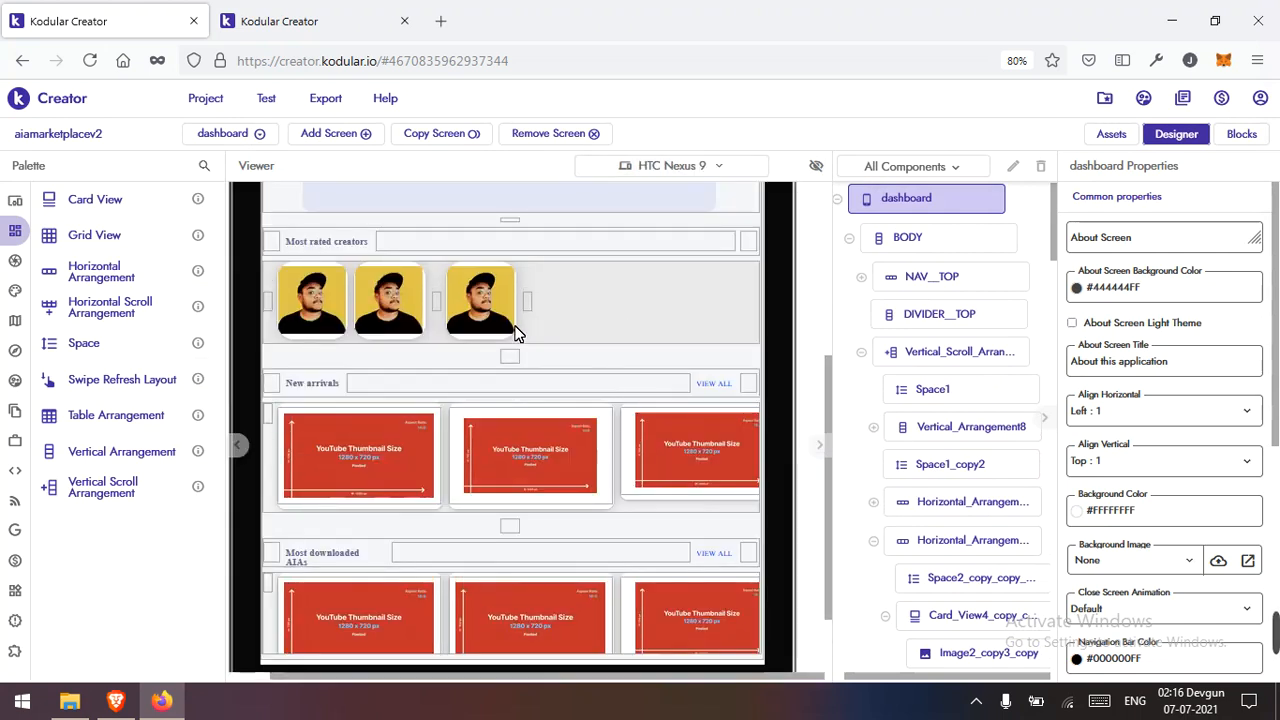
{"action": "left_click", "coordinate": [437, 301]}
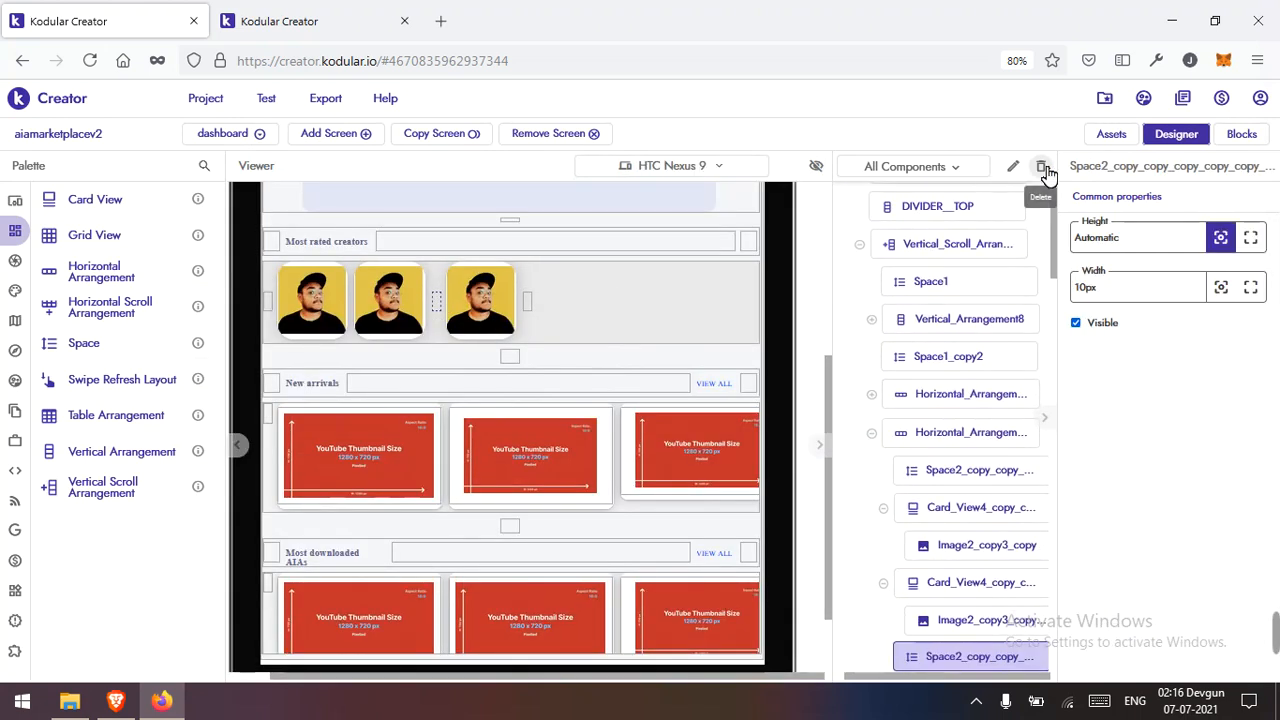
{"action": "left_click", "coordinate": [1040, 166]}
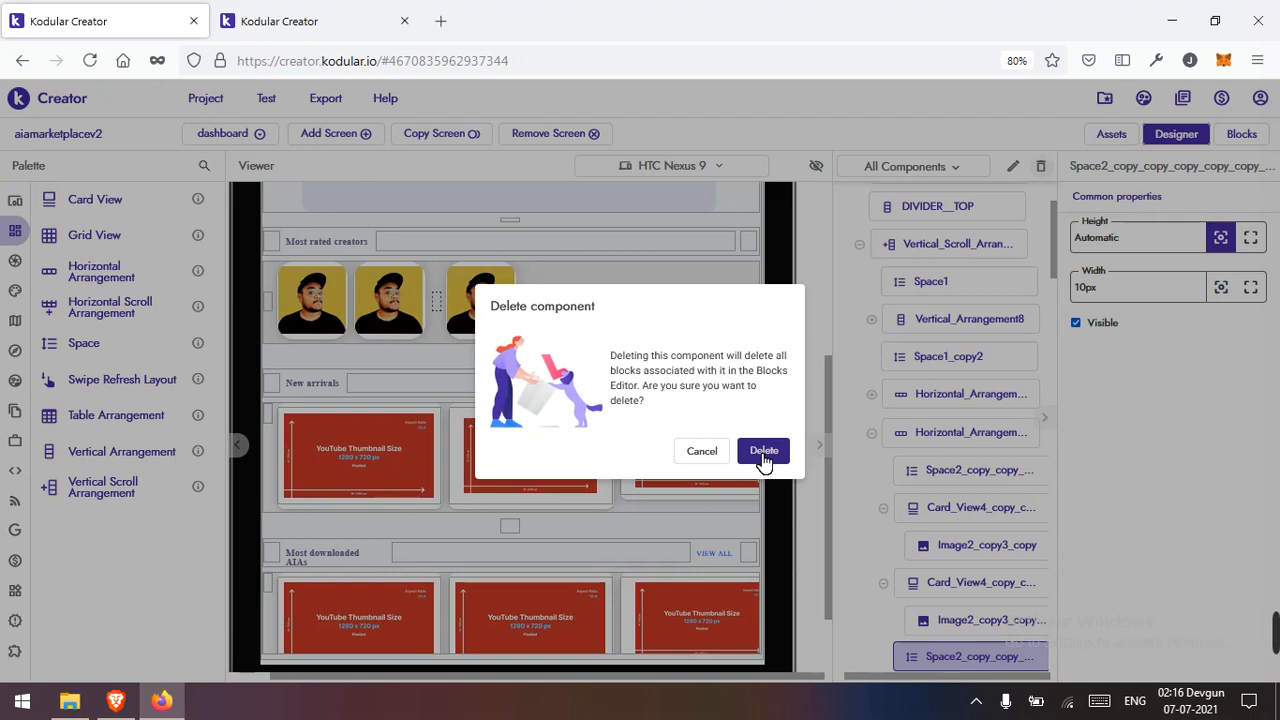
{"action": "left_click", "coordinate": [763, 452]}
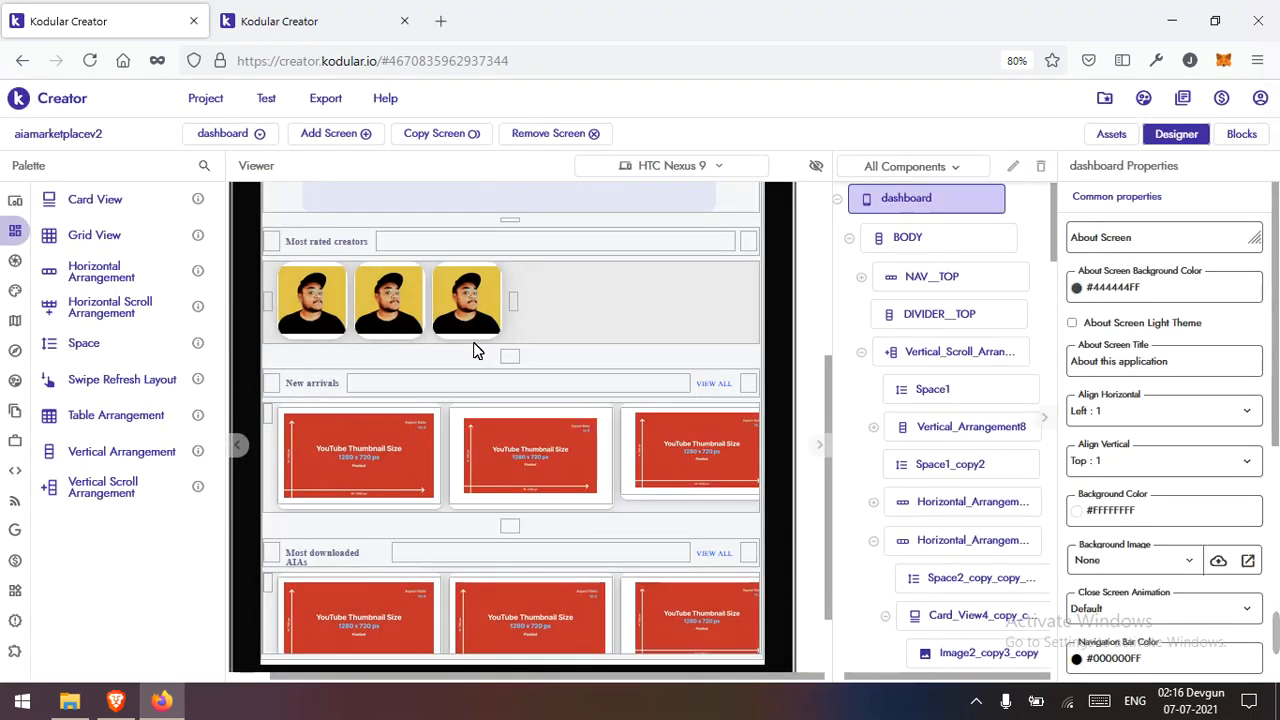
Step: Delete the third and second user picture cards from the "Most rated creators" row
{"action": "left_click", "coordinate": [474, 345]}
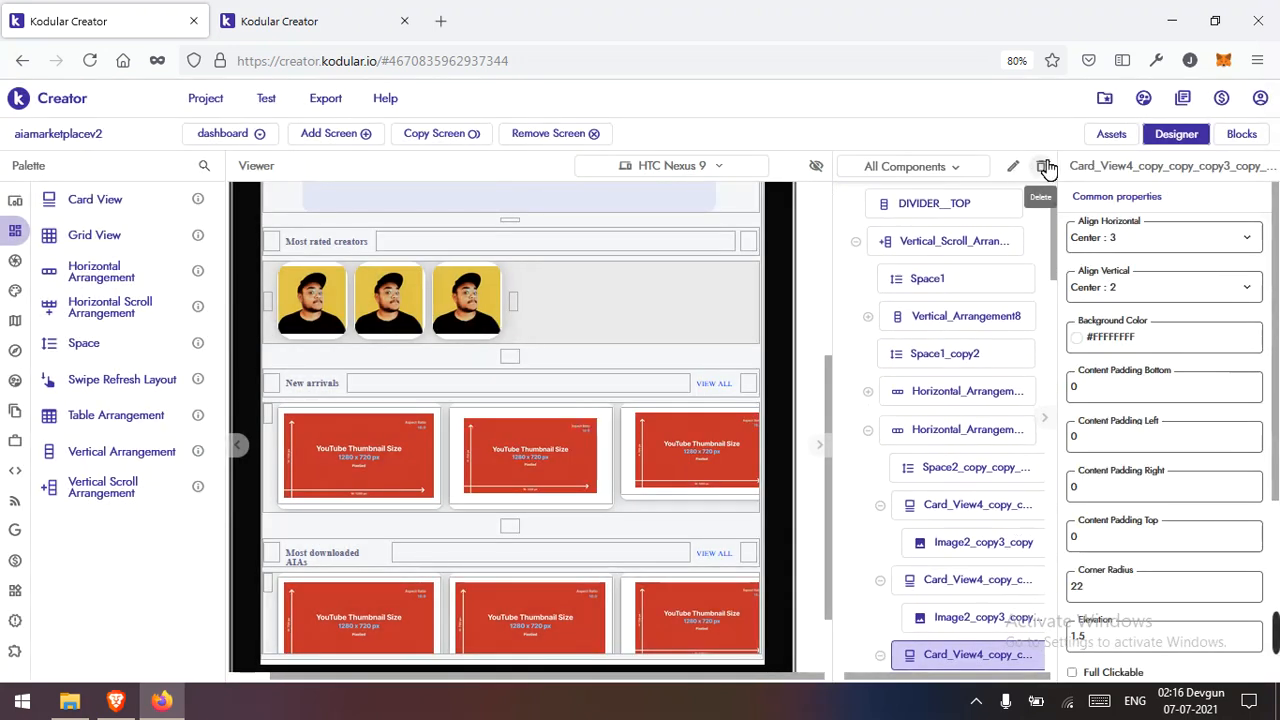
{"action": "left_click", "coordinate": [1041, 166]}
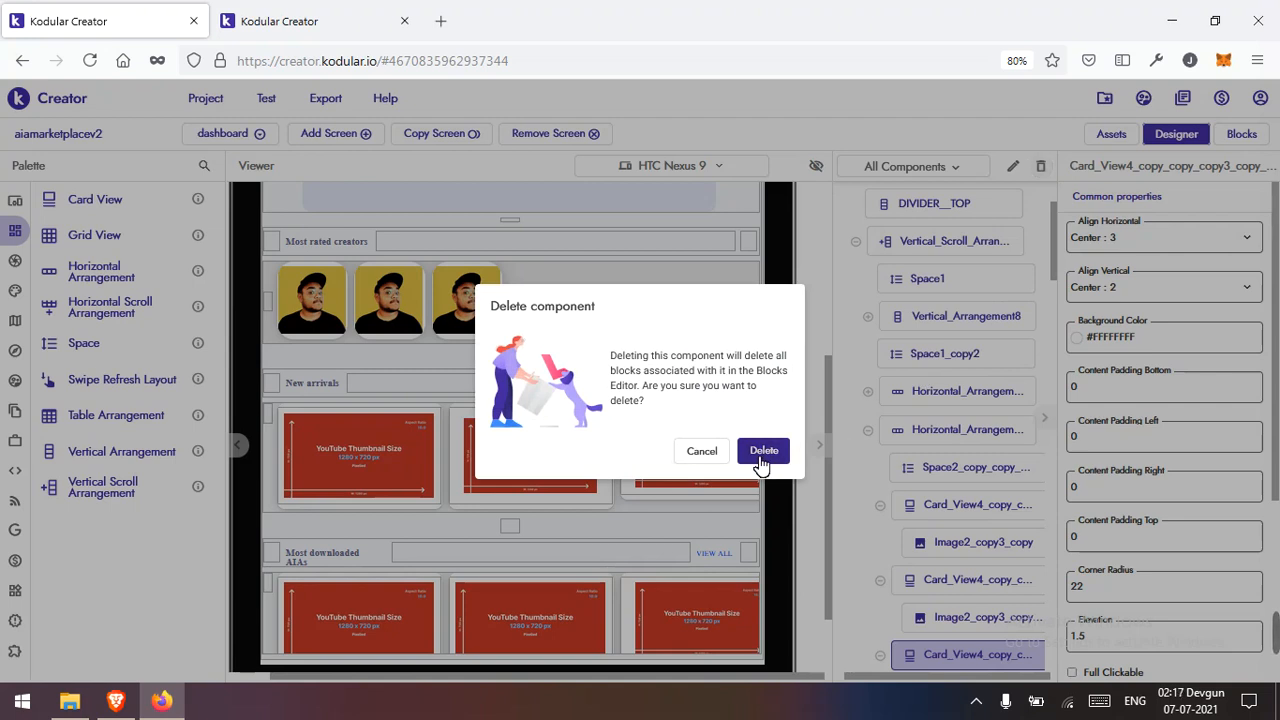
{"action": "left_click", "coordinate": [762, 451]}
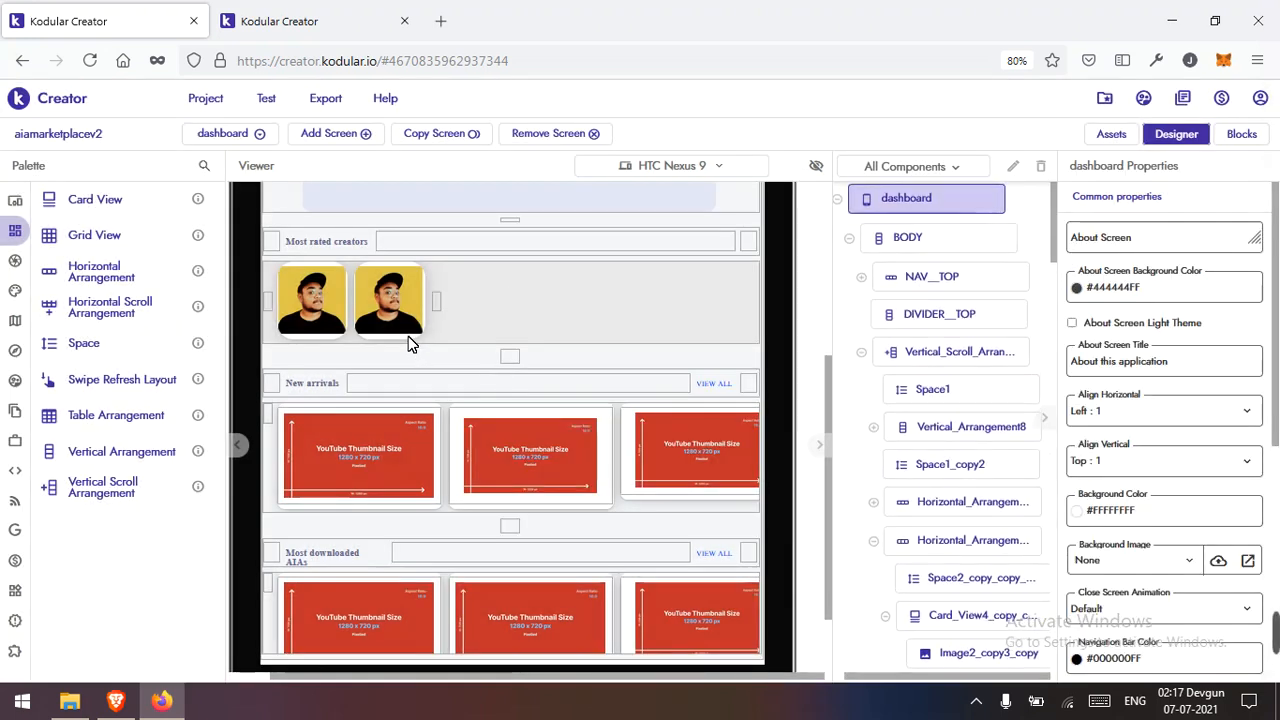
{"action": "left_click", "coordinate": [410, 342]}
{"action": "left_click", "coordinate": [1040, 166]}
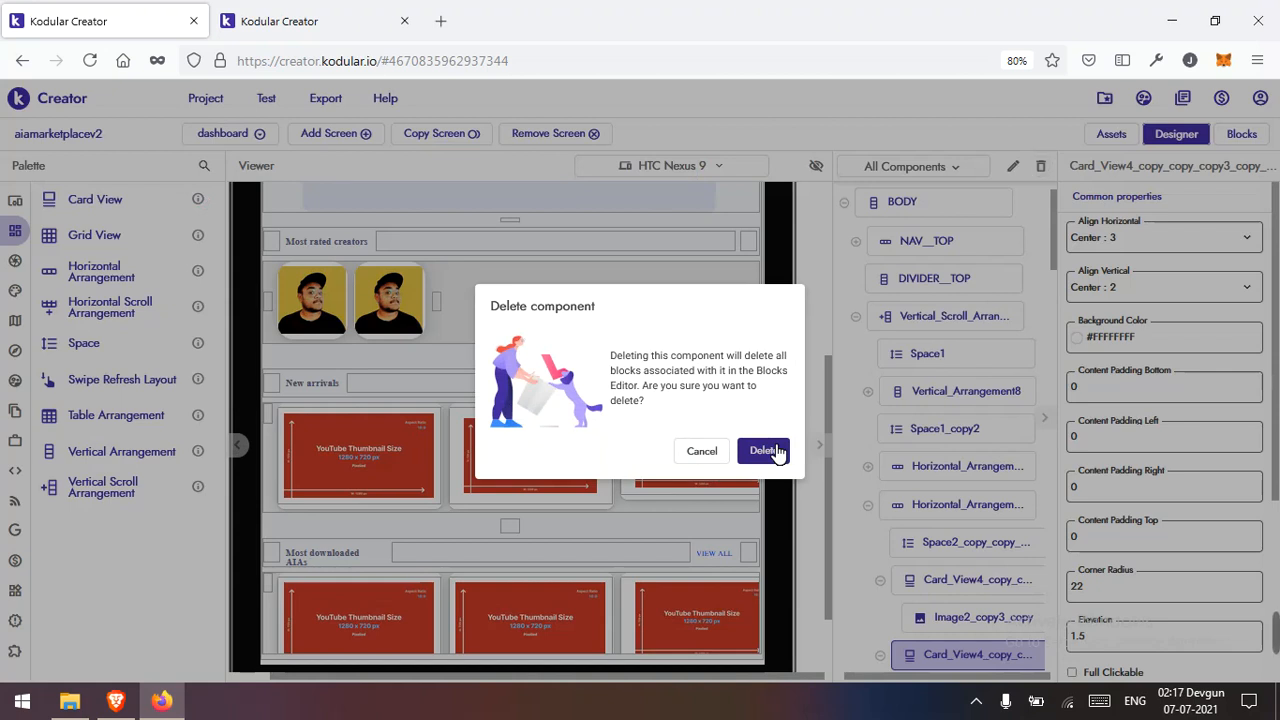
{"action": "left_click", "coordinate": [765, 451]}
Step: Add a Vertical Arrangement to the "Most rated creators" row and move the trailing spacer below it in the row's order
{"action": "mouse_move", "coordinate": [83, 258]}
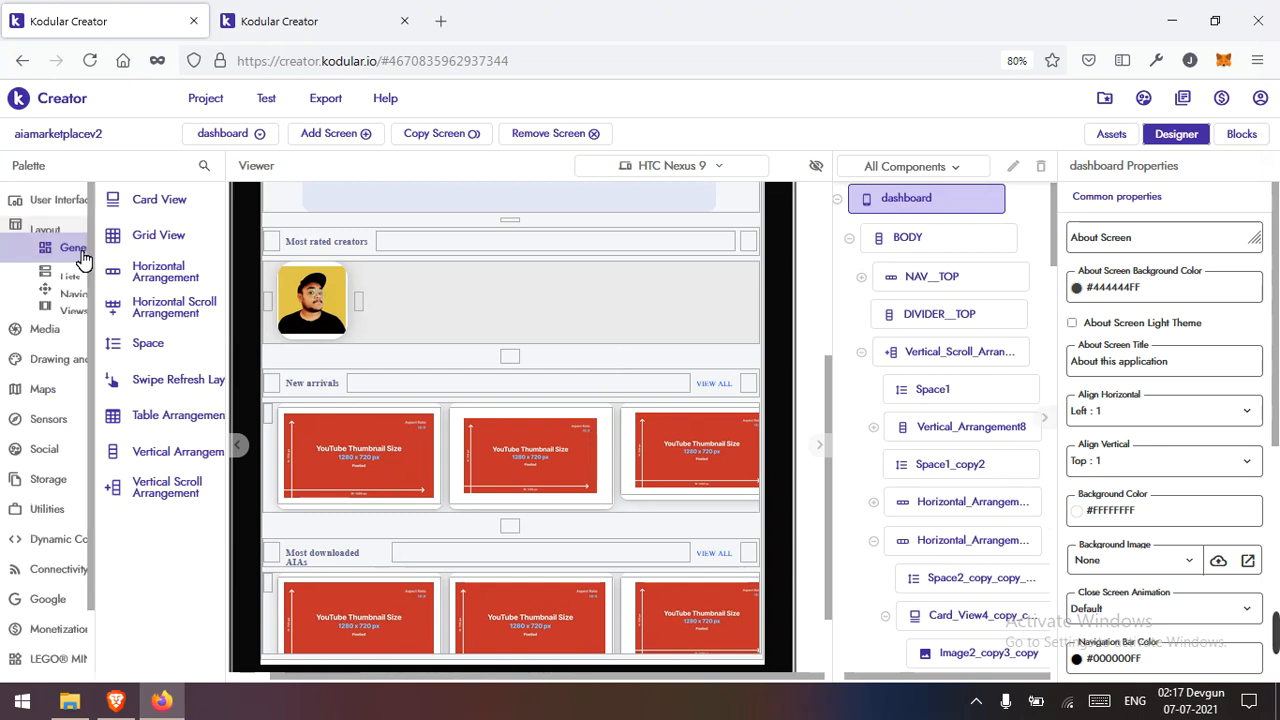
{"action": "left_click_drag", "start_coordinate": [100, 460], "coordinate": [378, 334]}
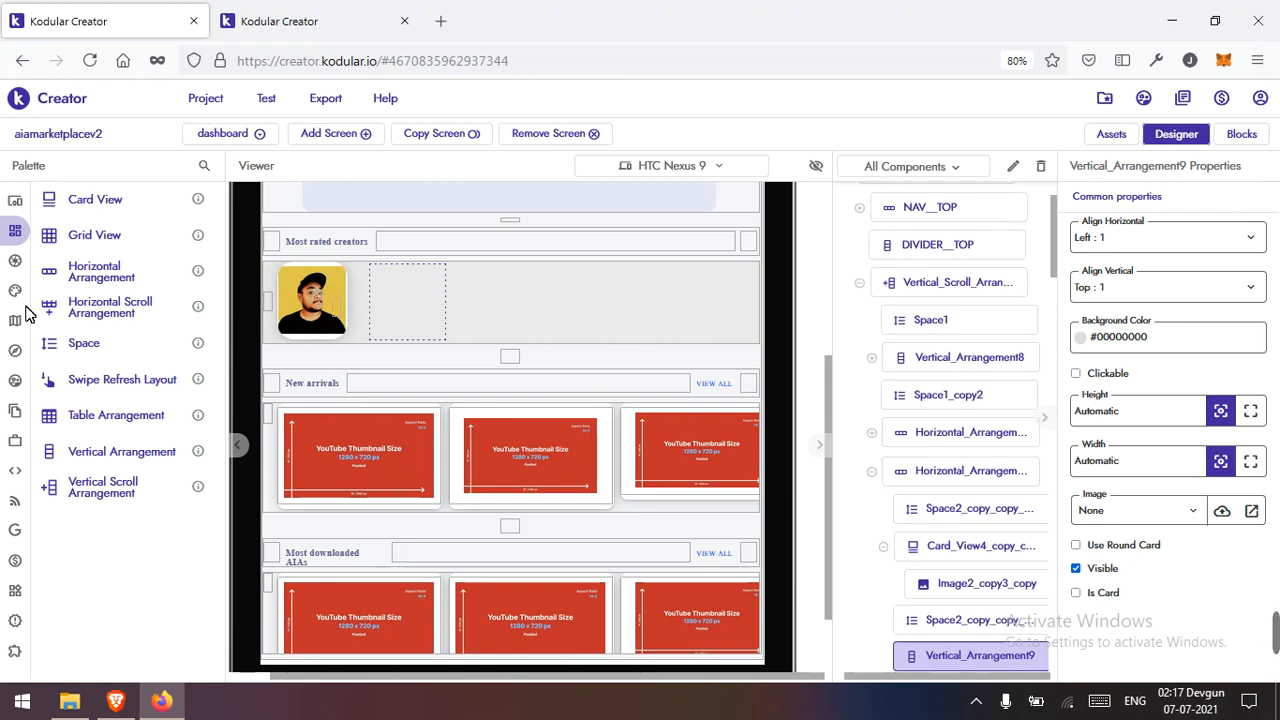
{"action": "right_click", "coordinate": [361, 308]}
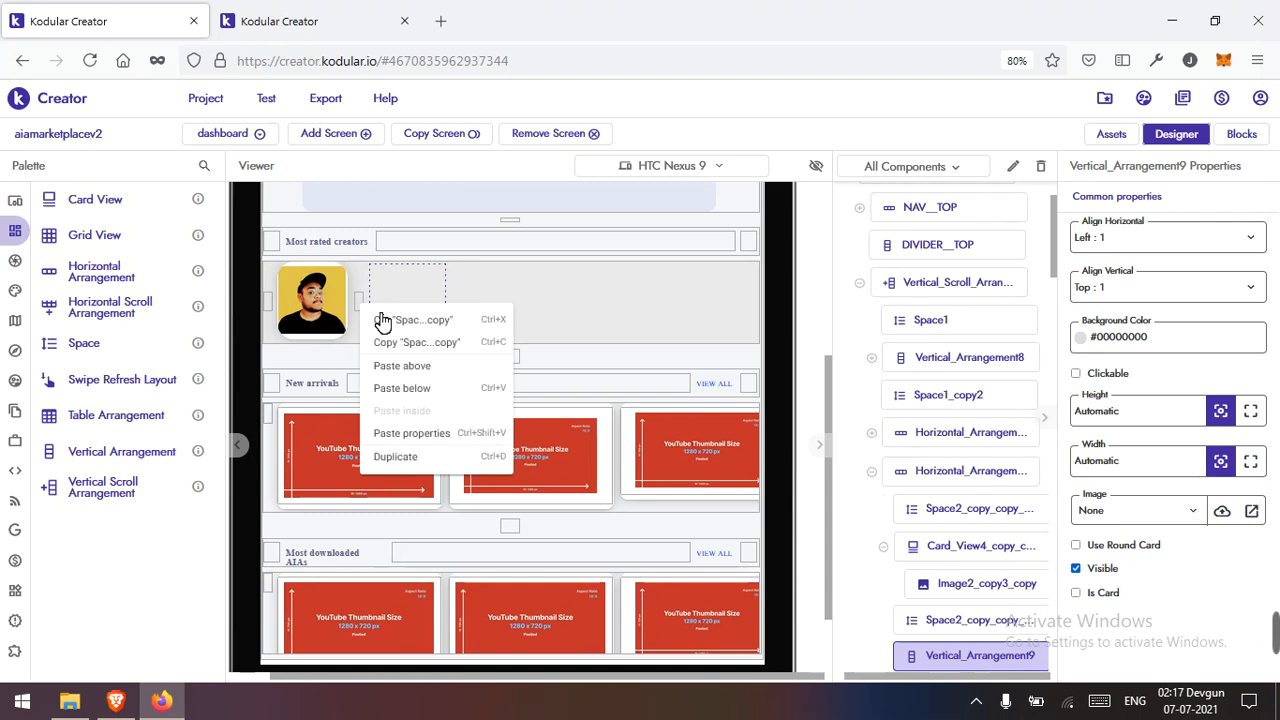
{"action": "right_click", "coordinate": [390, 303]}
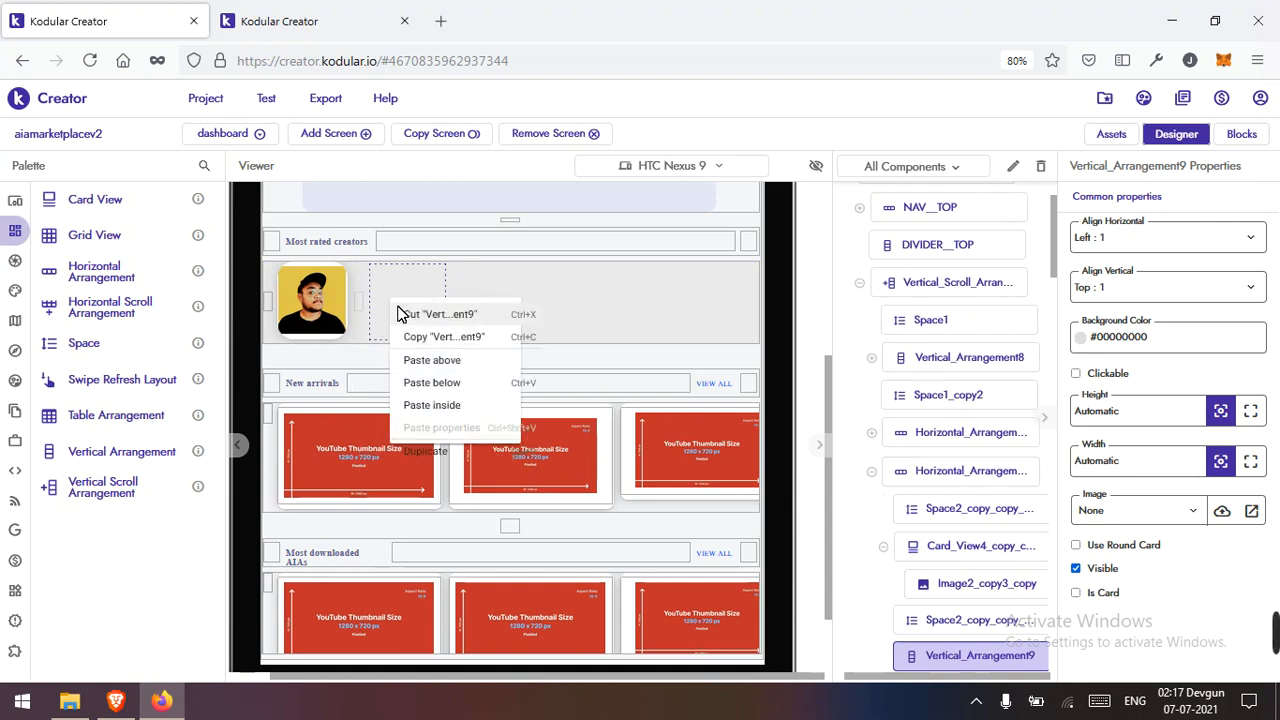
{"action": "left_click", "coordinate": [436, 390]}
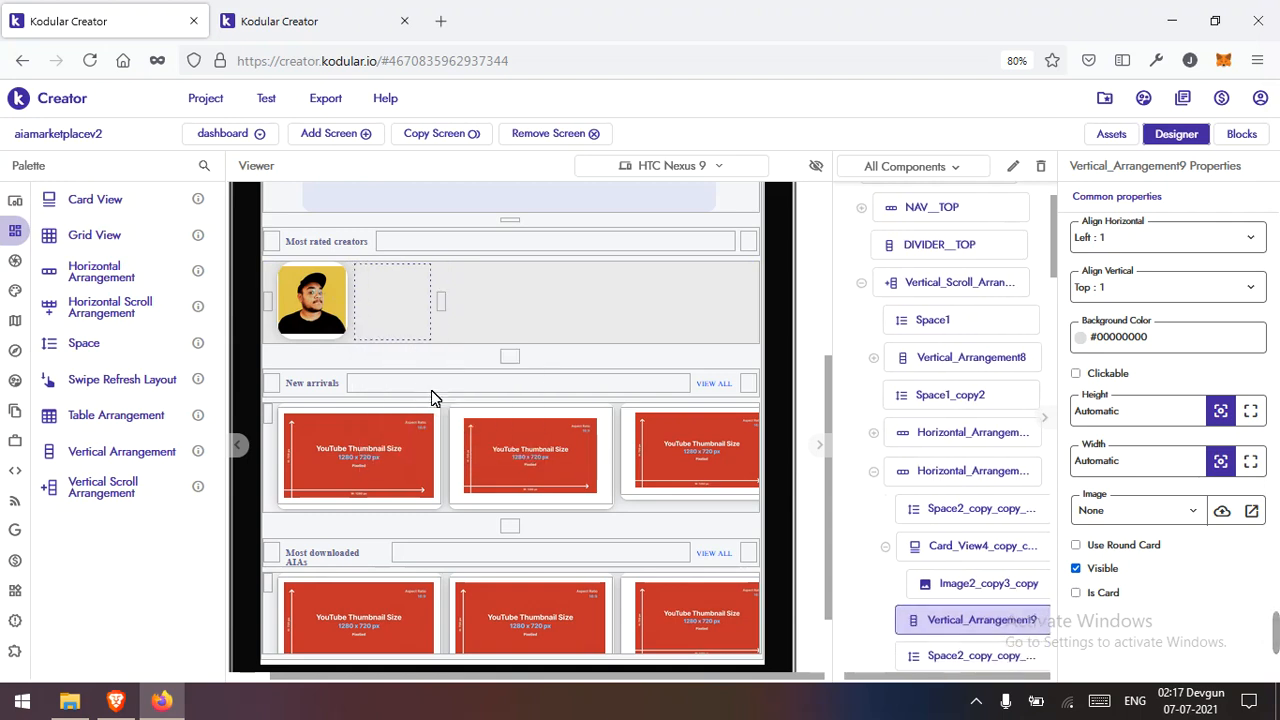
Step: Move the remaining user picture card inside the new Vertical Arrangement
{"action": "left_click", "coordinate": [332, 343]}
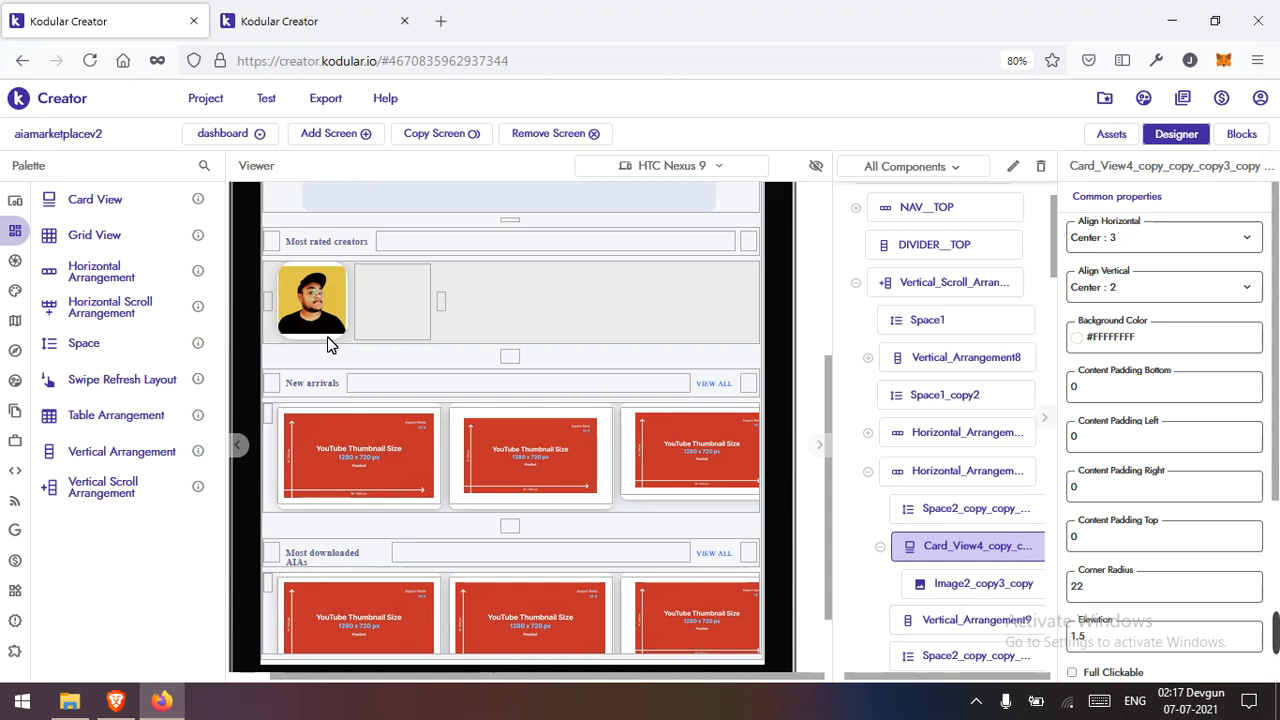
{"action": "right_click", "coordinate": [332, 343]}
{"action": "left_click", "coordinate": [352, 353]}
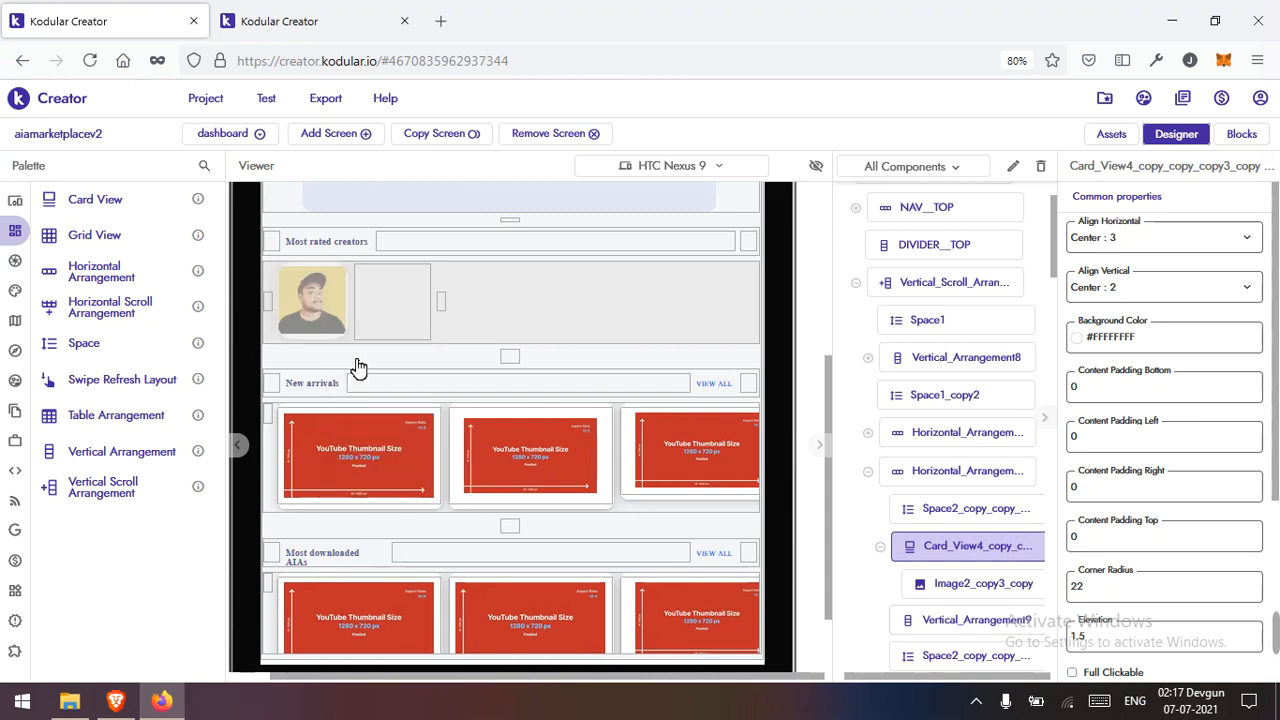
{"action": "right_click", "coordinate": [373, 304]}
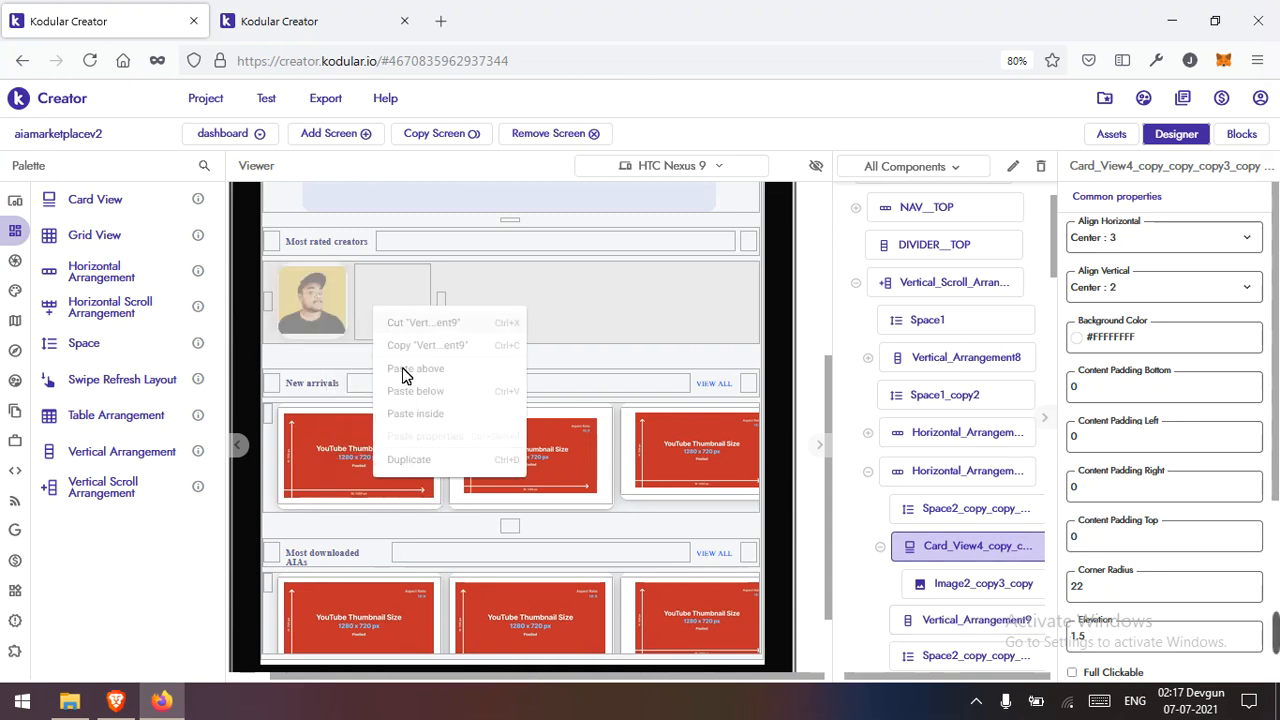
{"action": "left_click", "coordinate": [437, 424]}
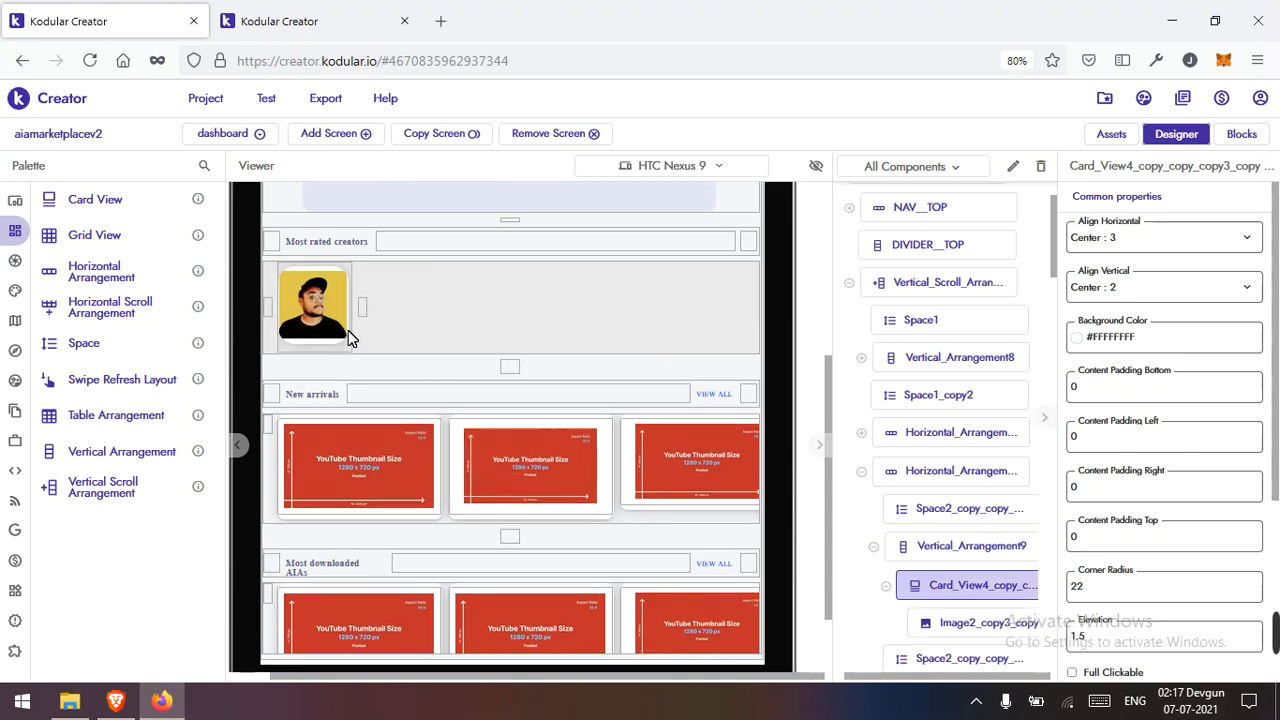
Step: Expand Vertical_Arrangement8 and its Card_View1 in the component tree and copy Label3, the author label
{"action": "scroll", "coordinate": [424, 319], "scroll_direction": "up", "scroll_amount": 1}
{"action": "scroll", "coordinate": [424, 319], "scroll_direction": "up", "scroll_amount": 2}
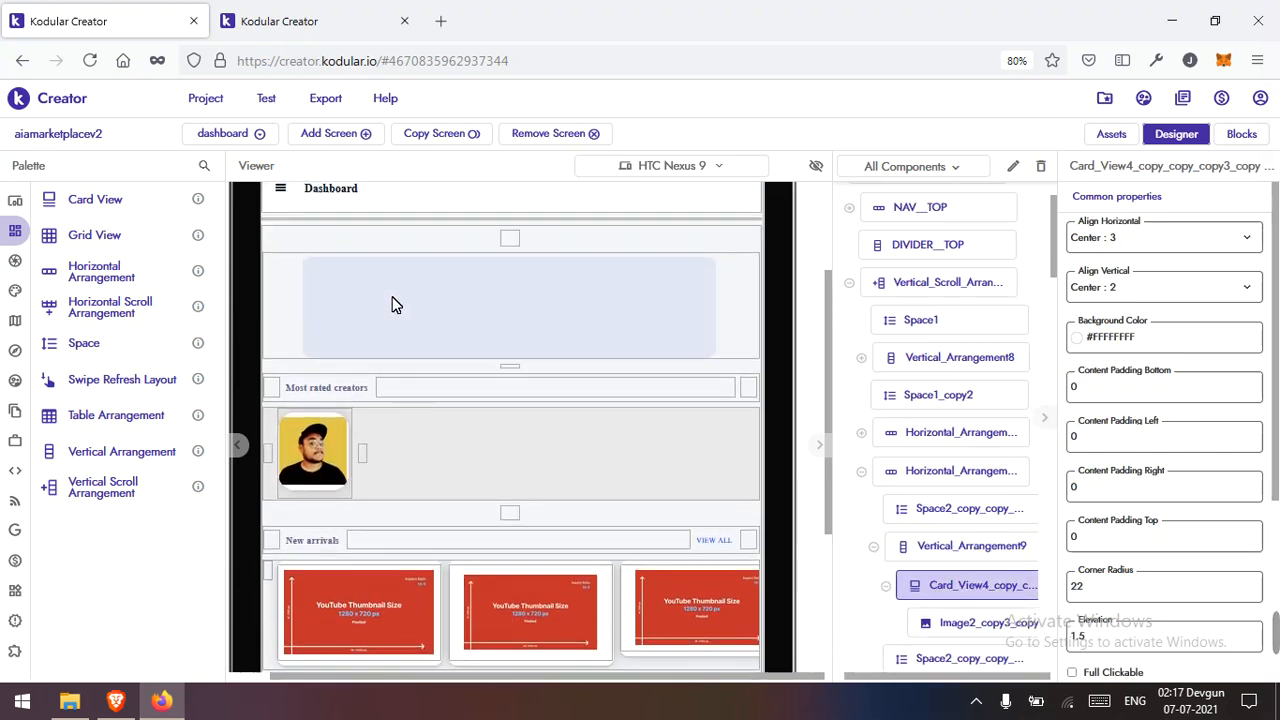
{"action": "left_click", "coordinate": [267, 262]}
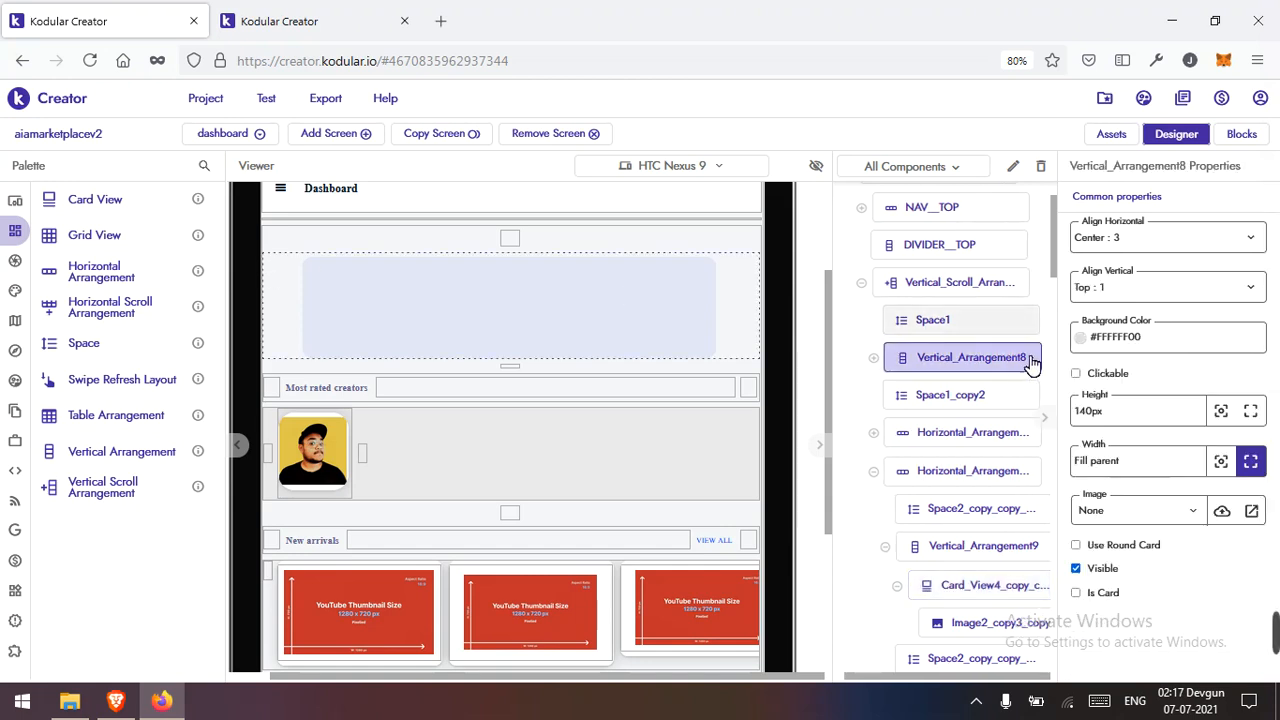
{"action": "scroll", "coordinate": [950, 362], "scroll_direction": "down", "scroll_amount": 1}
{"action": "left_click", "coordinate": [874, 286]}
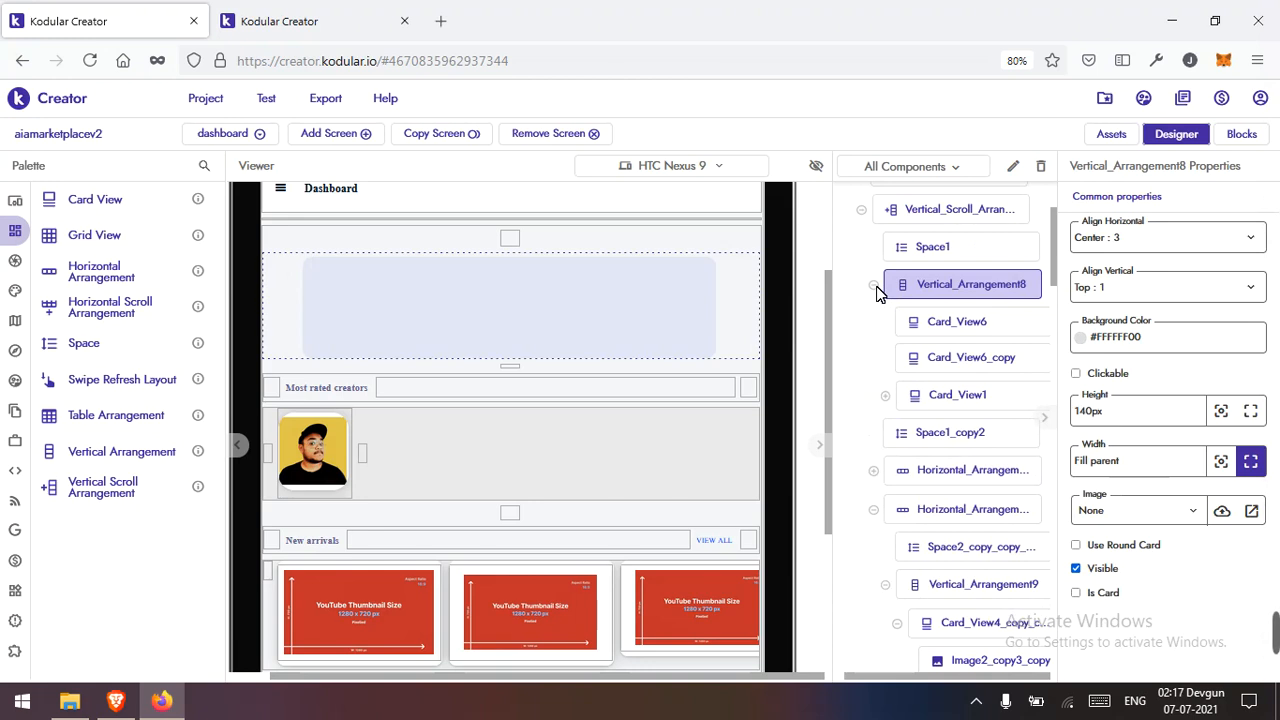
{"action": "left_click", "coordinate": [885, 395]}
{"action": "scroll", "coordinate": [909, 414], "scroll_direction": "down", "scroll_amount": 2}
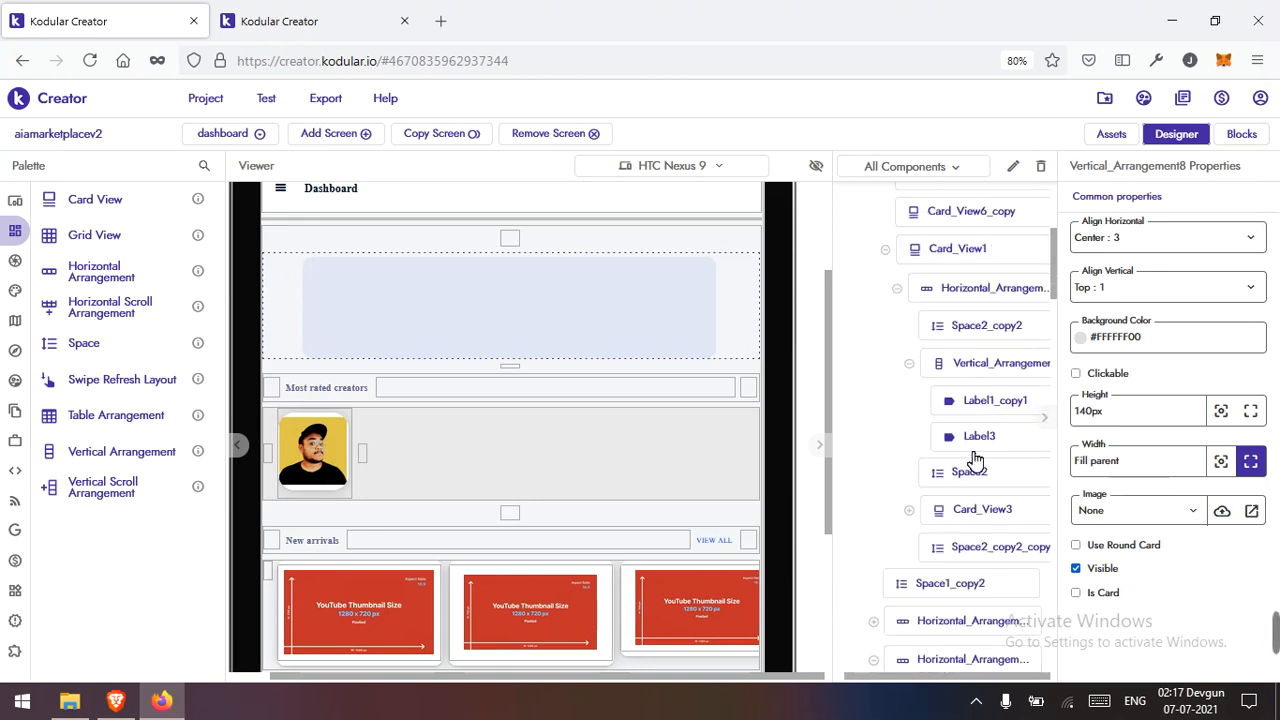
{"action": "left_click", "coordinate": [979, 450]}
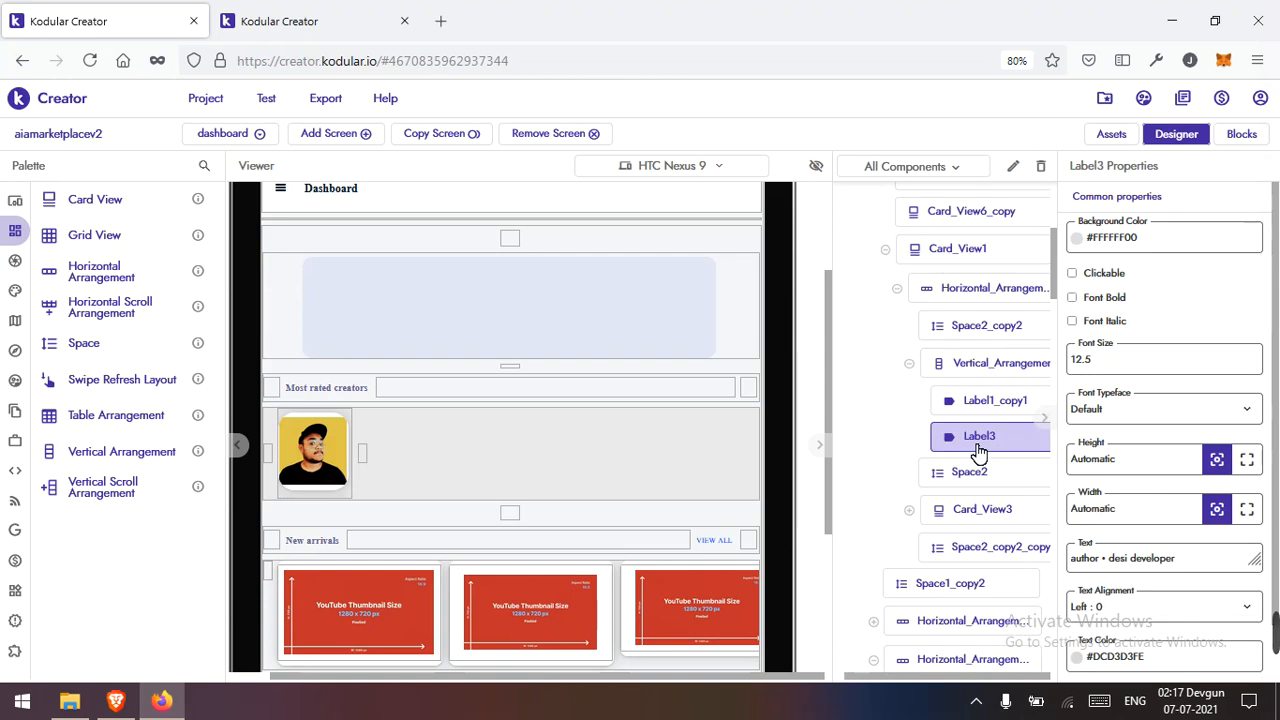
Step: Collapse the Card_View1 and Vertical_Arrangement8 branches in the component tree, keeping the vertical scroll arrangement expanded
{"action": "left_click", "coordinate": [909, 364]}
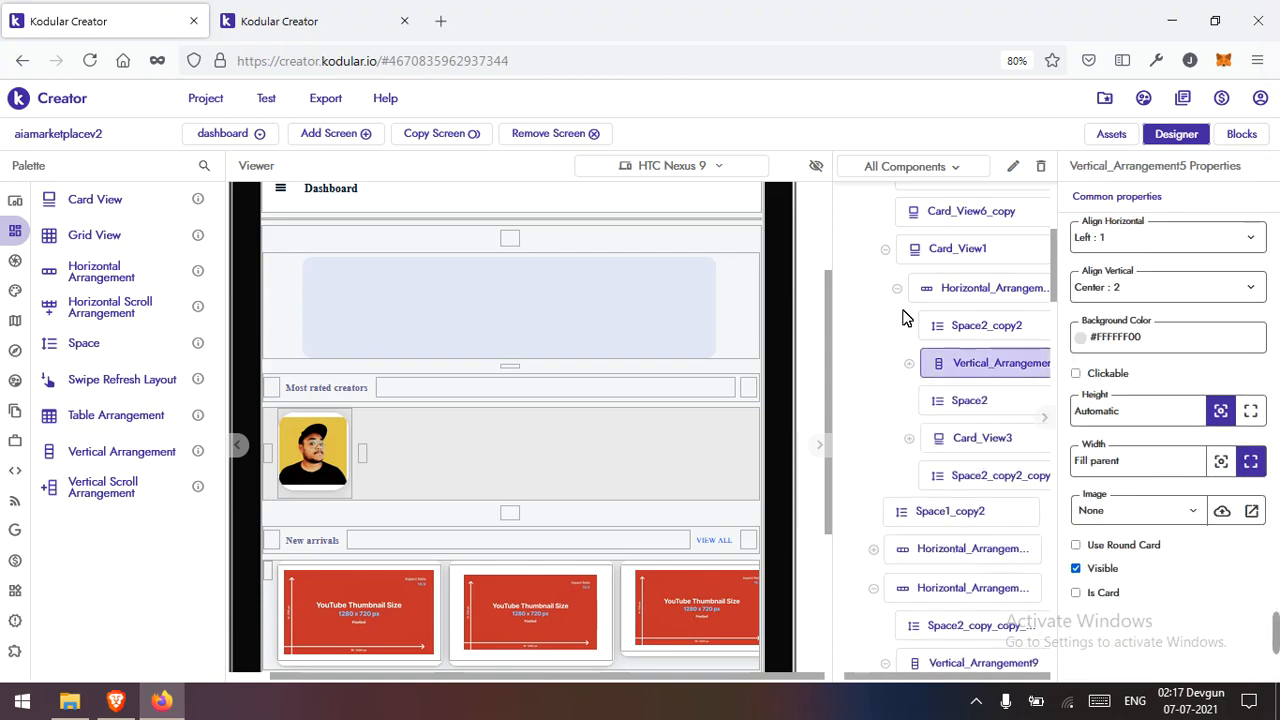
{"action": "left_click", "coordinate": [897, 287]}
{"action": "left_click", "coordinate": [886, 250]}
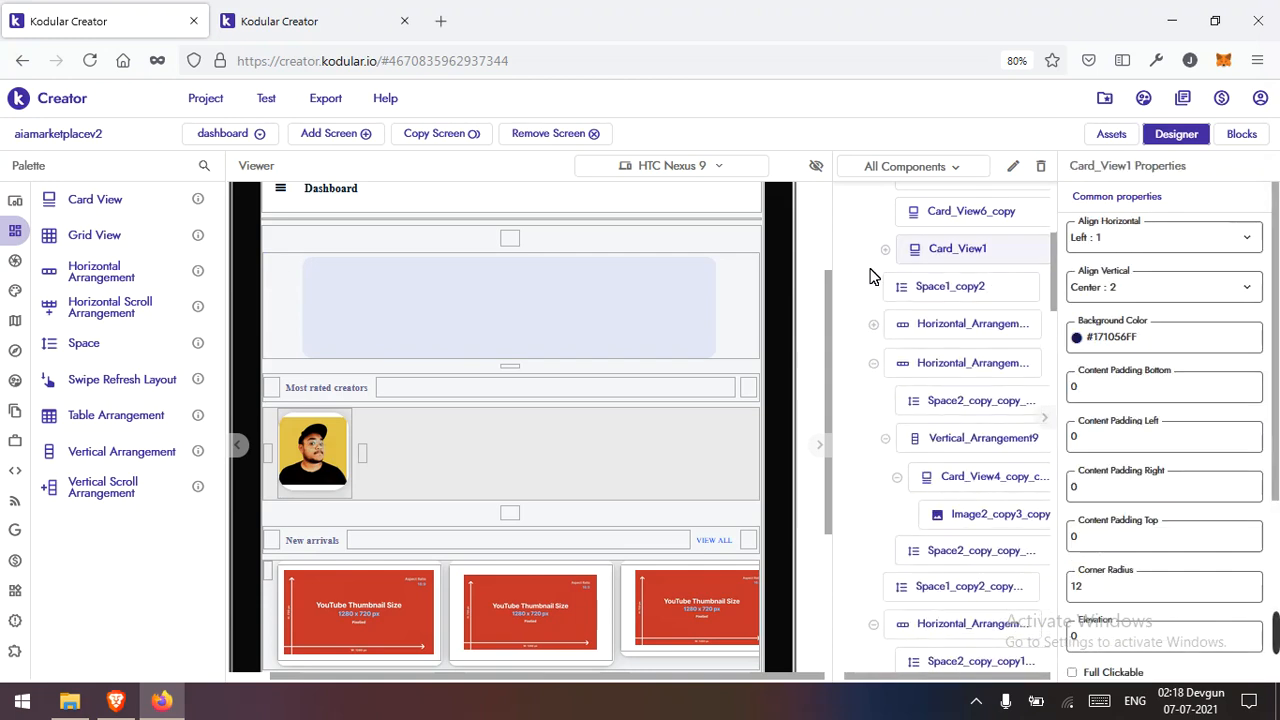
{"action": "scroll", "coordinate": [866, 320], "scroll_direction": "up", "scroll_amount": 3}
{"action": "left_click", "coordinate": [872, 425]}
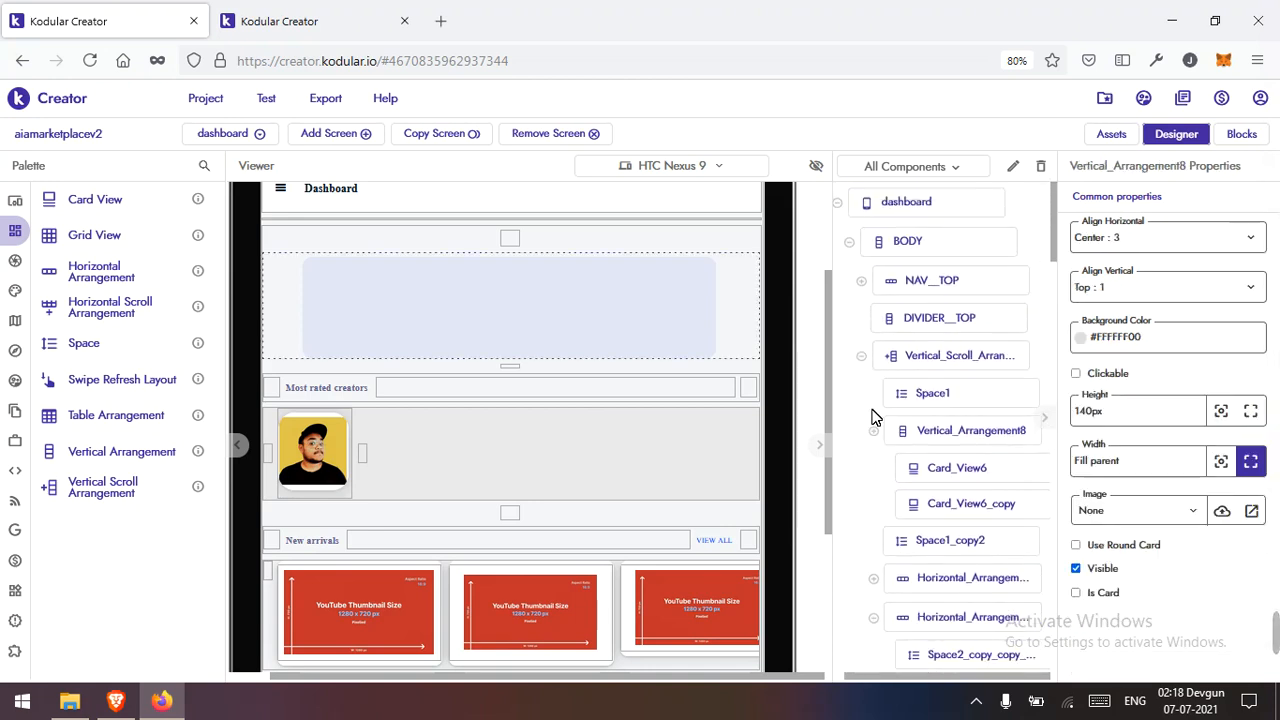
{"action": "left_click", "coordinate": [861, 356]}
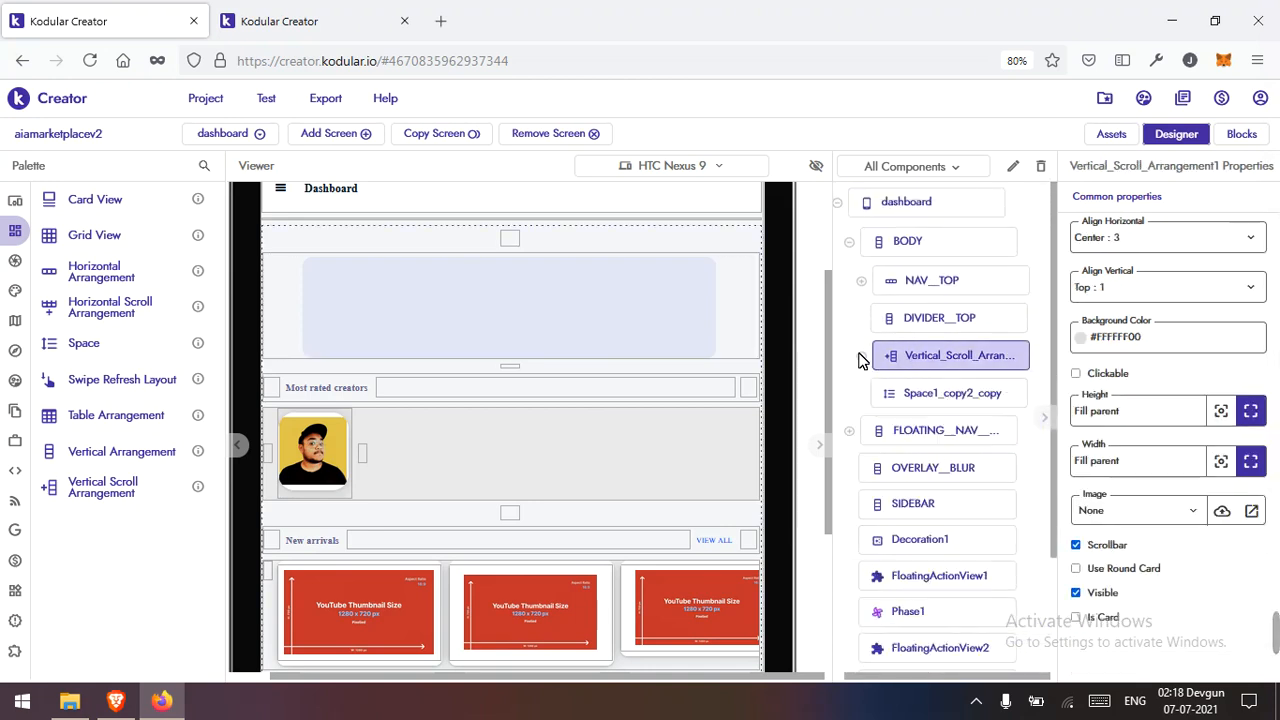
{"action": "left_click", "coordinate": [860, 356]}
Step: Paste the copied author label inside Vertical_Arrangement9, which holds the user picture card
{"action": "left_click", "coordinate": [915, 432]}
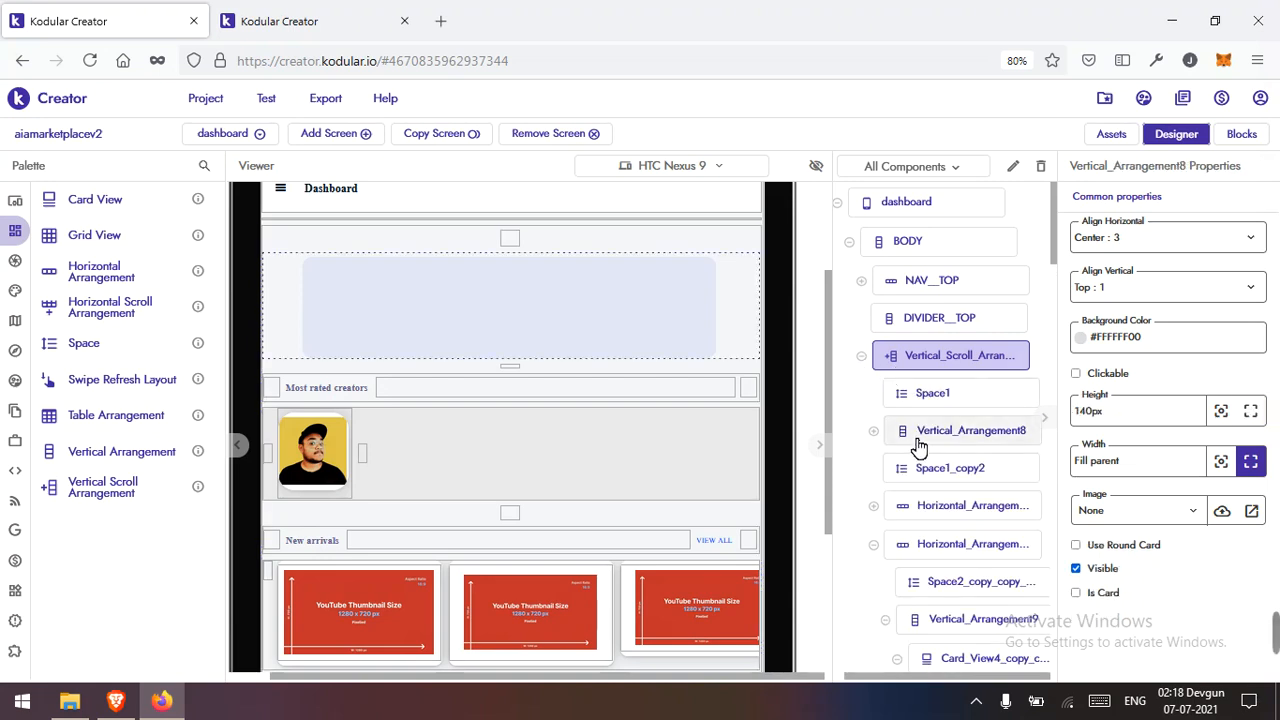
{"action": "left_click", "coordinate": [955, 515]}
{"action": "scroll", "coordinate": [303, 381], "scroll_direction": "down", "scroll_amount": 2}
{"action": "left_click", "coordinate": [873, 507]}
{"action": "left_click", "coordinate": [873, 510]}
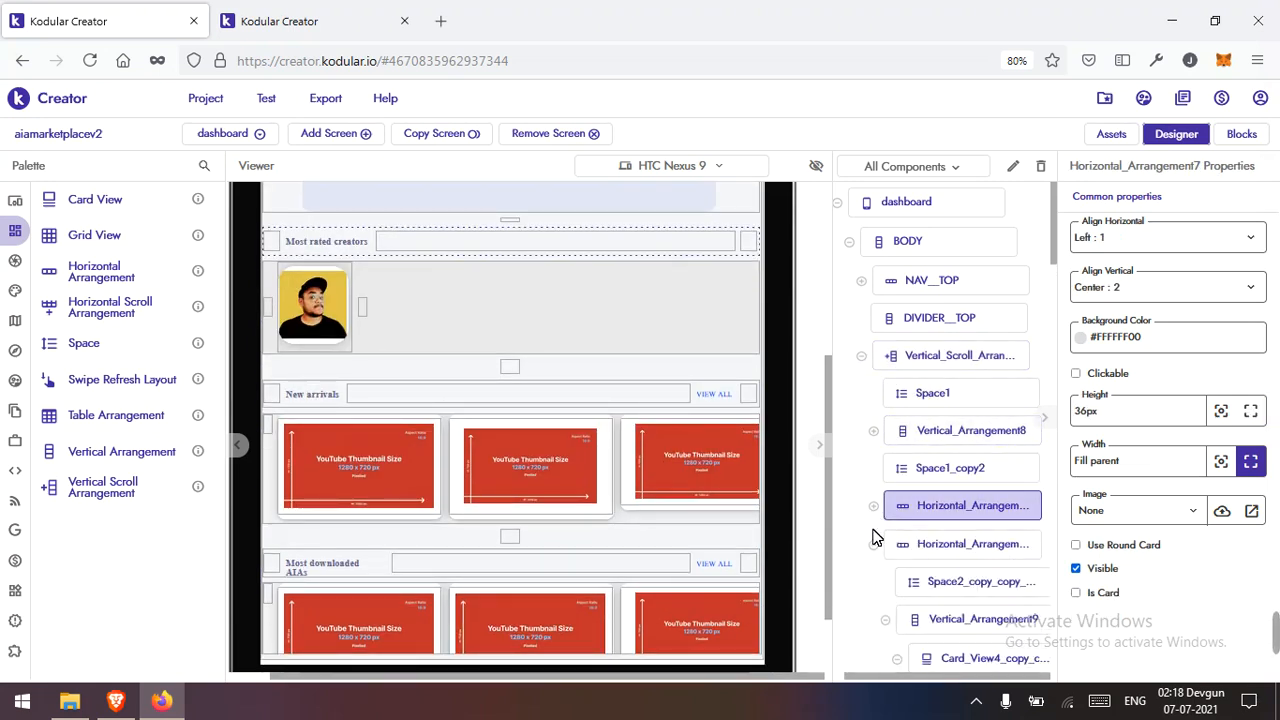
{"action": "left_click", "coordinate": [336, 347]}
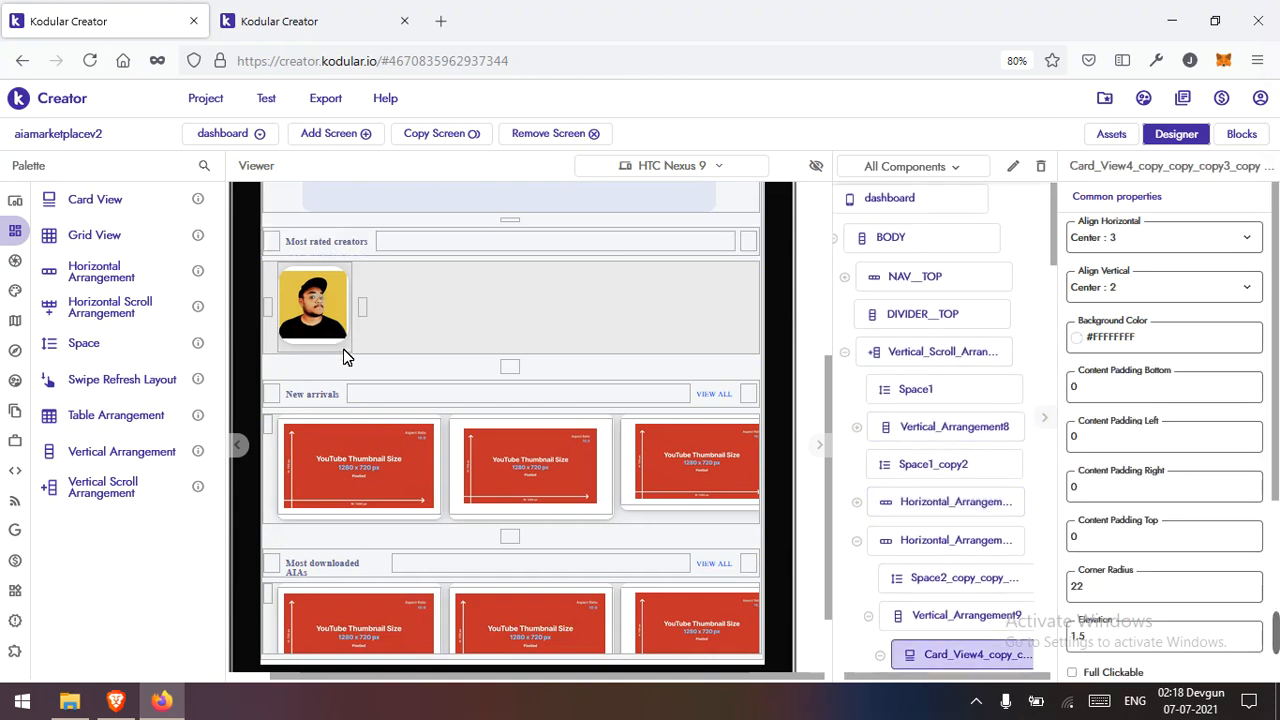
{"action": "right_click", "coordinate": [343, 349]}
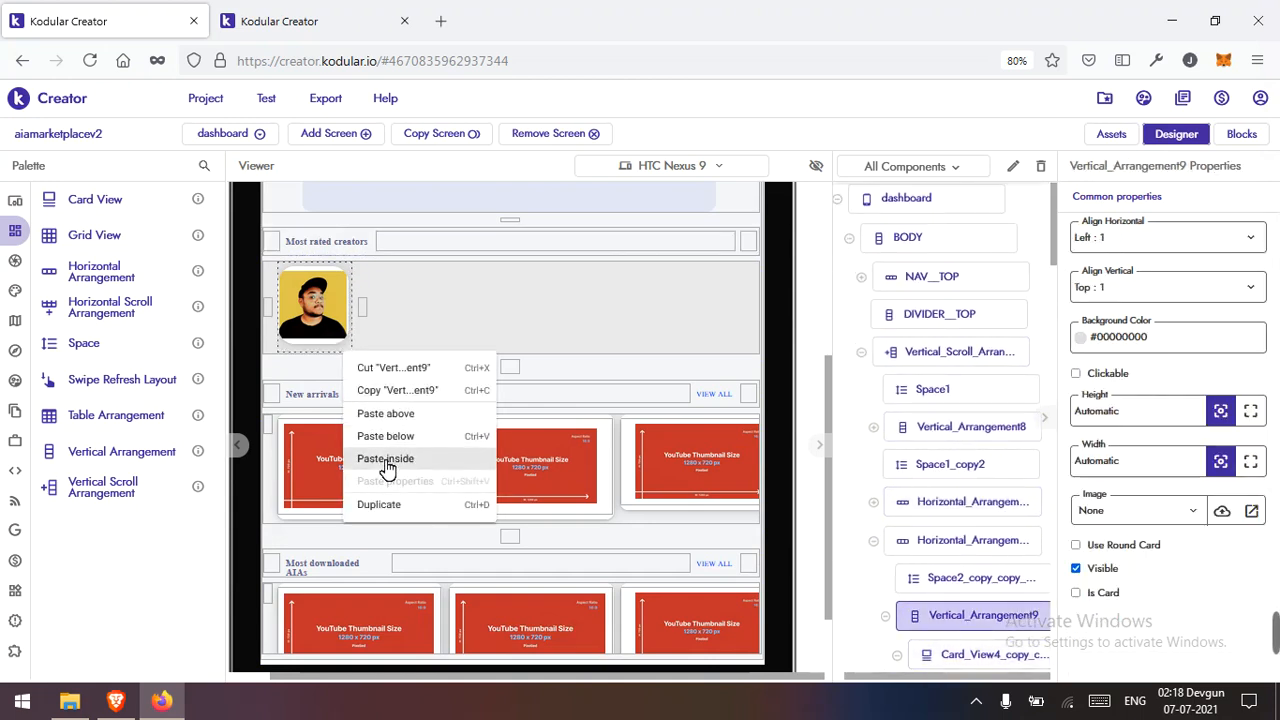
{"action": "left_click", "coordinate": [385, 458]}
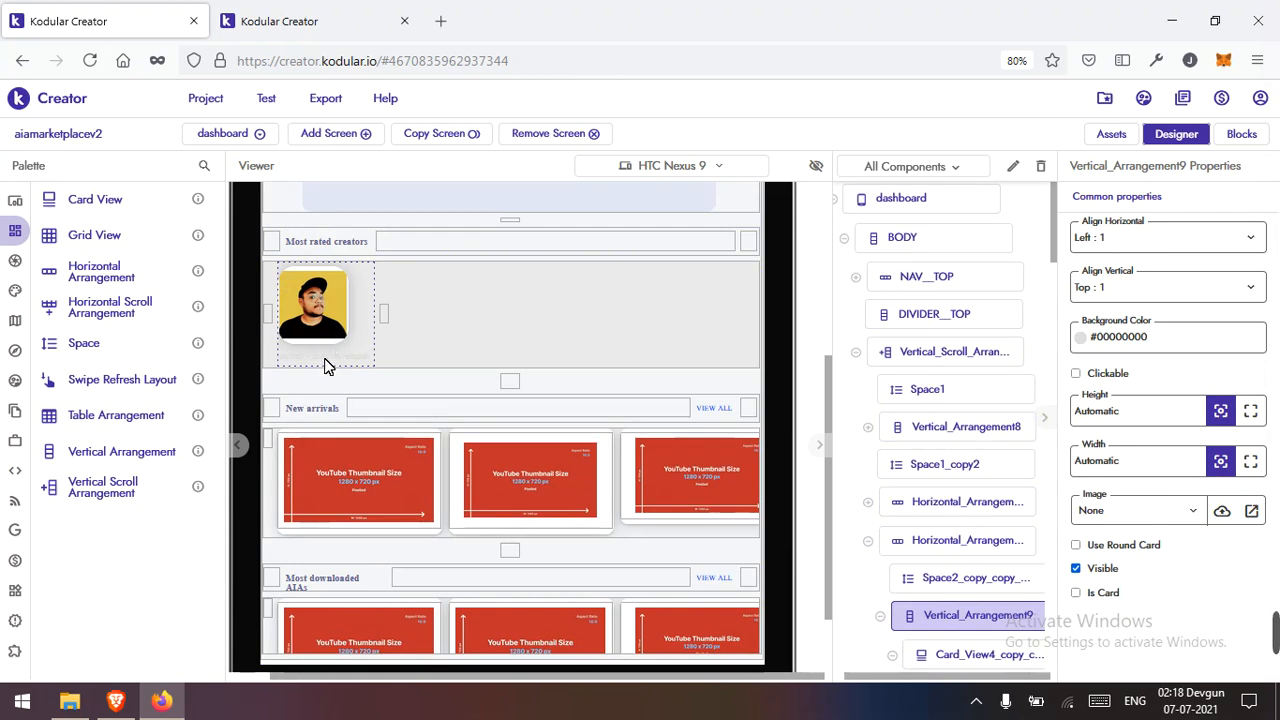
Step: Set the vertical alignment of Vertical_Arrangement9 around the user picture card to Center : 2
{"action": "left_click", "coordinate": [336, 360]}
{"action": "left_click", "coordinate": [368, 334]}
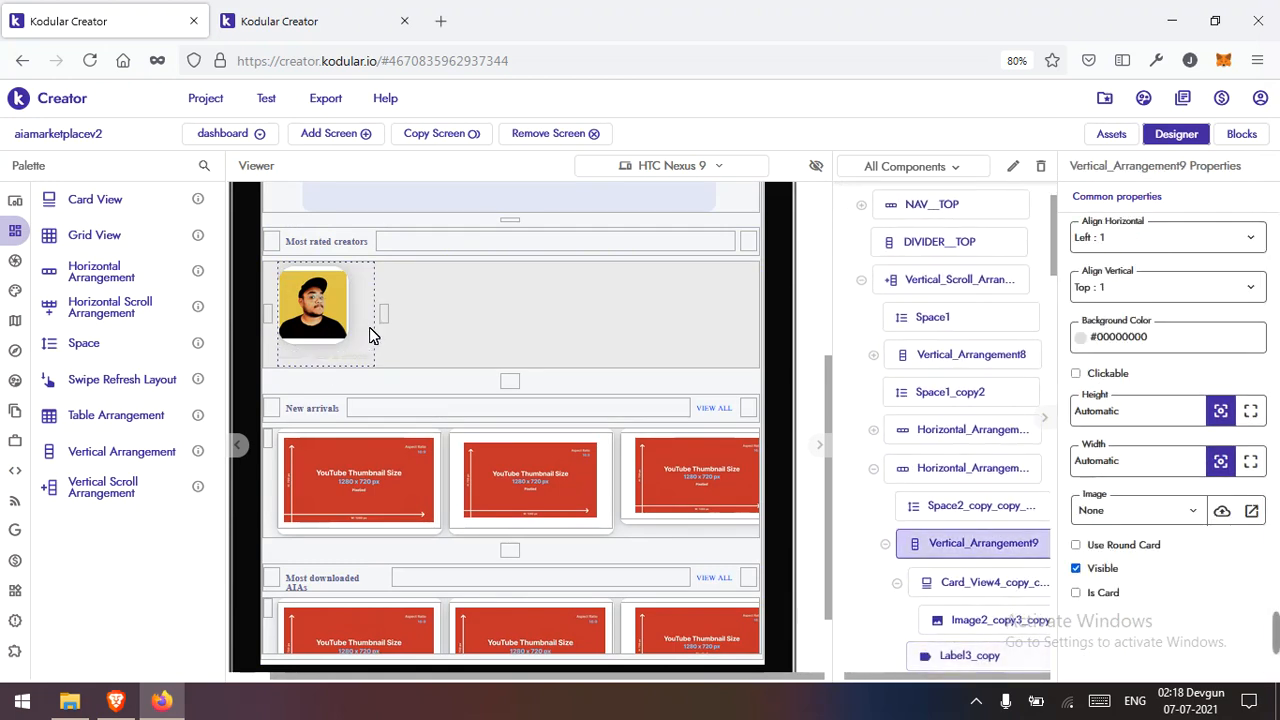
{"action": "left_click", "coordinate": [1108, 287]}
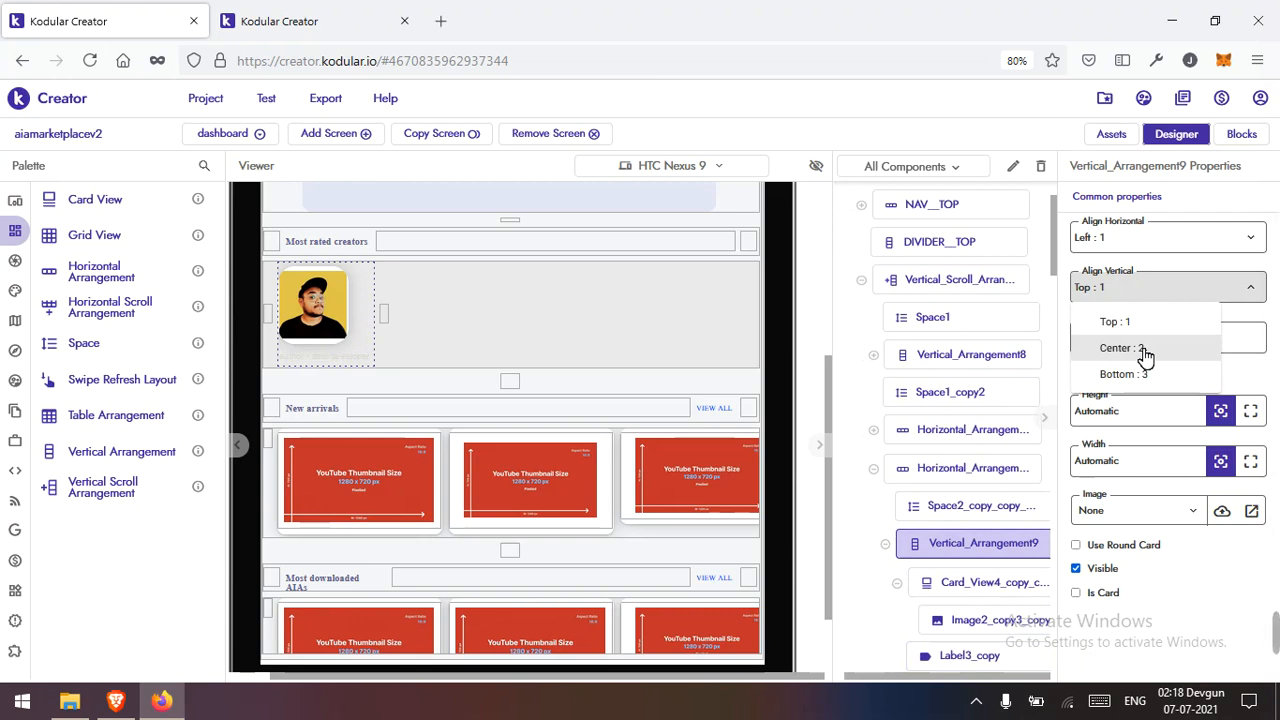
{"action": "left_click", "coordinate": [1143, 349]}
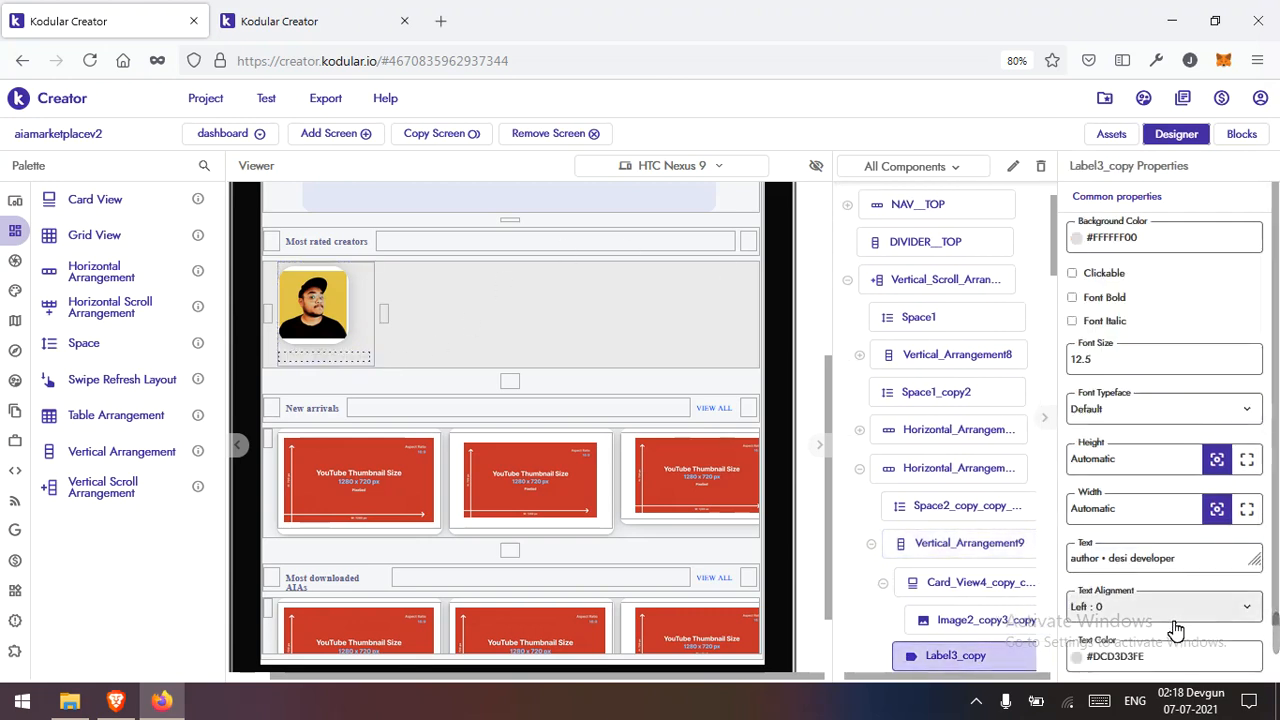
{"action": "scroll", "coordinate": [1162, 614], "scroll_direction": "down", "scroll_amount": 1}
{"action": "left_click", "coordinate": [1143, 603]}
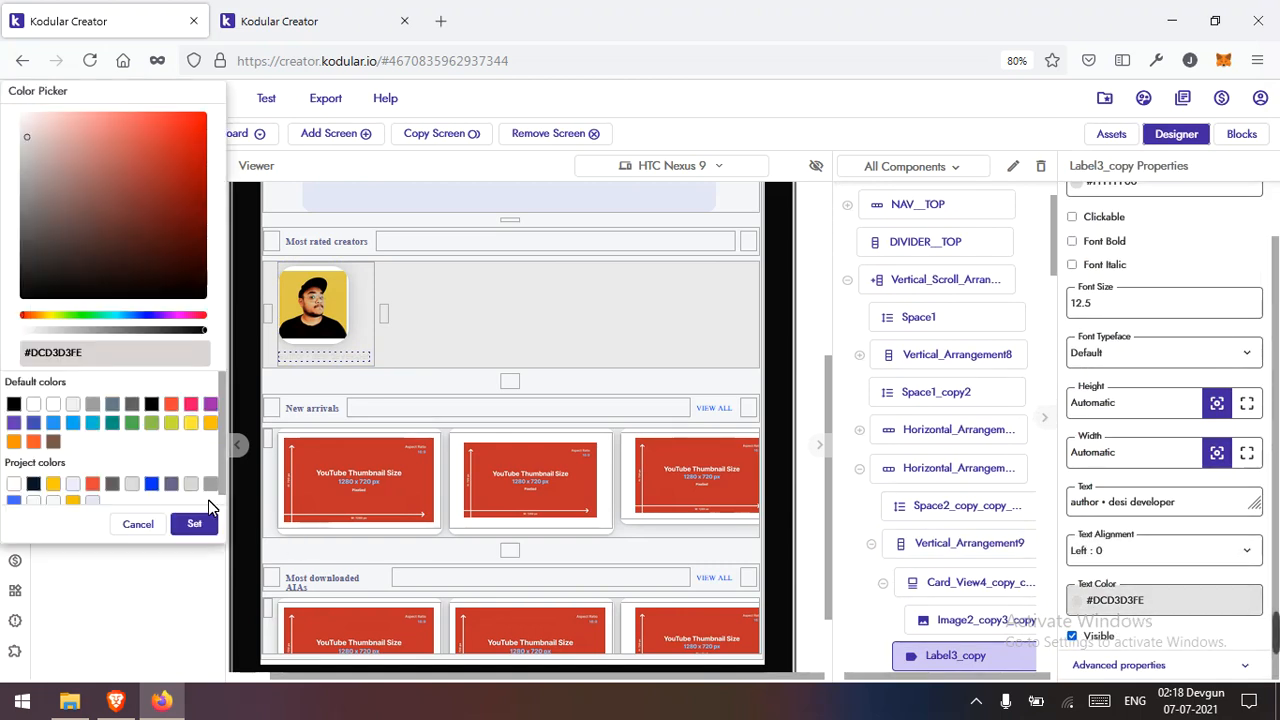
{"action": "left_click", "coordinate": [112, 486]}
{"action": "left_click", "coordinate": [152, 486]}
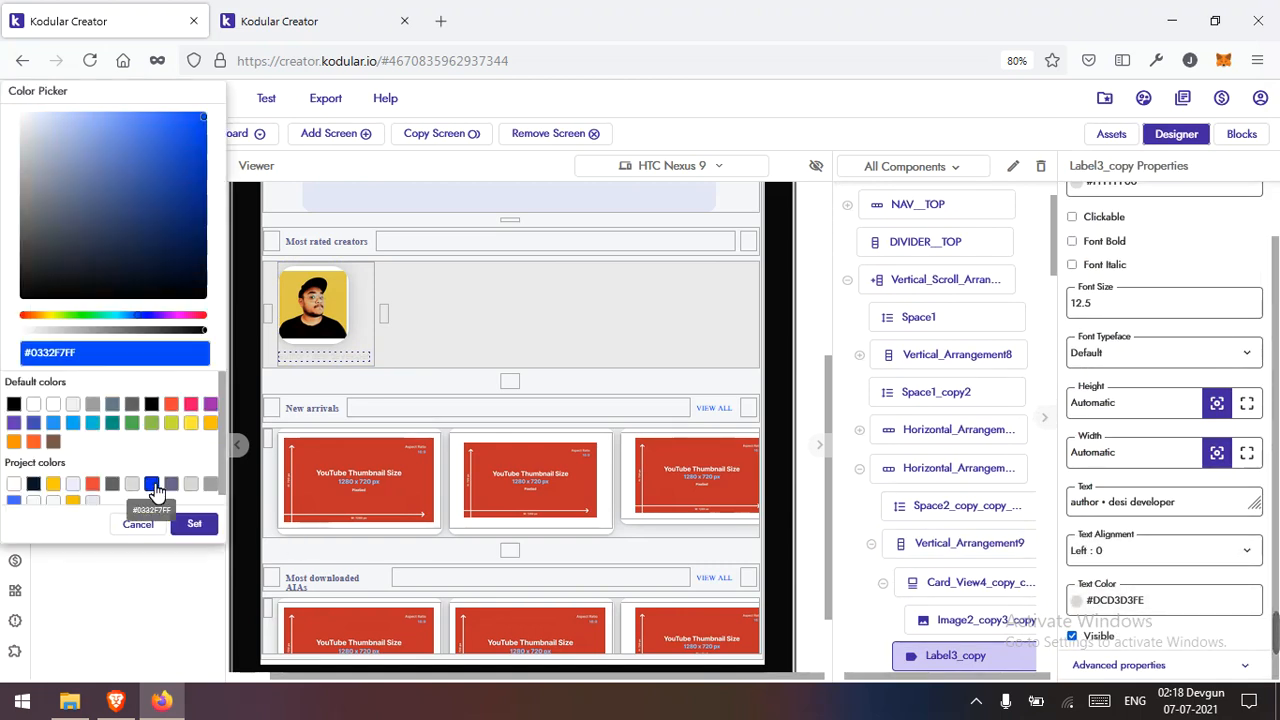
{"action": "left_click", "coordinate": [171, 484]}
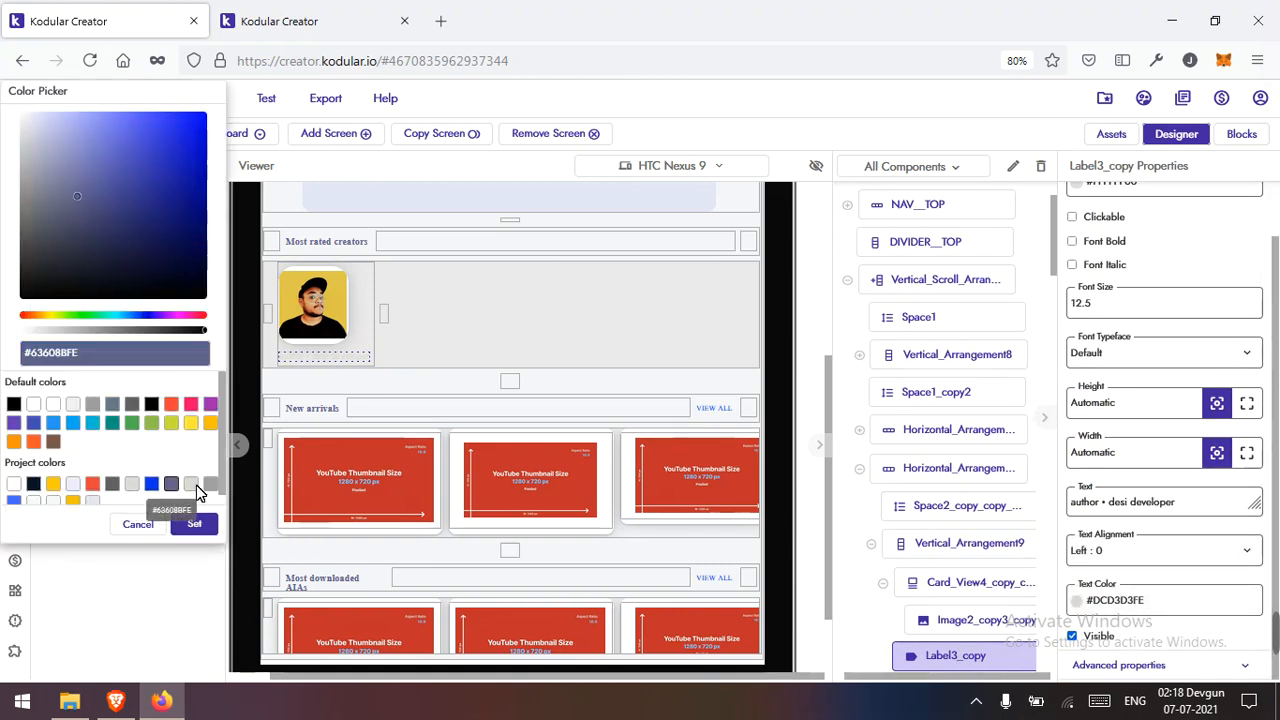
{"action": "left_click", "coordinate": [138, 524]}
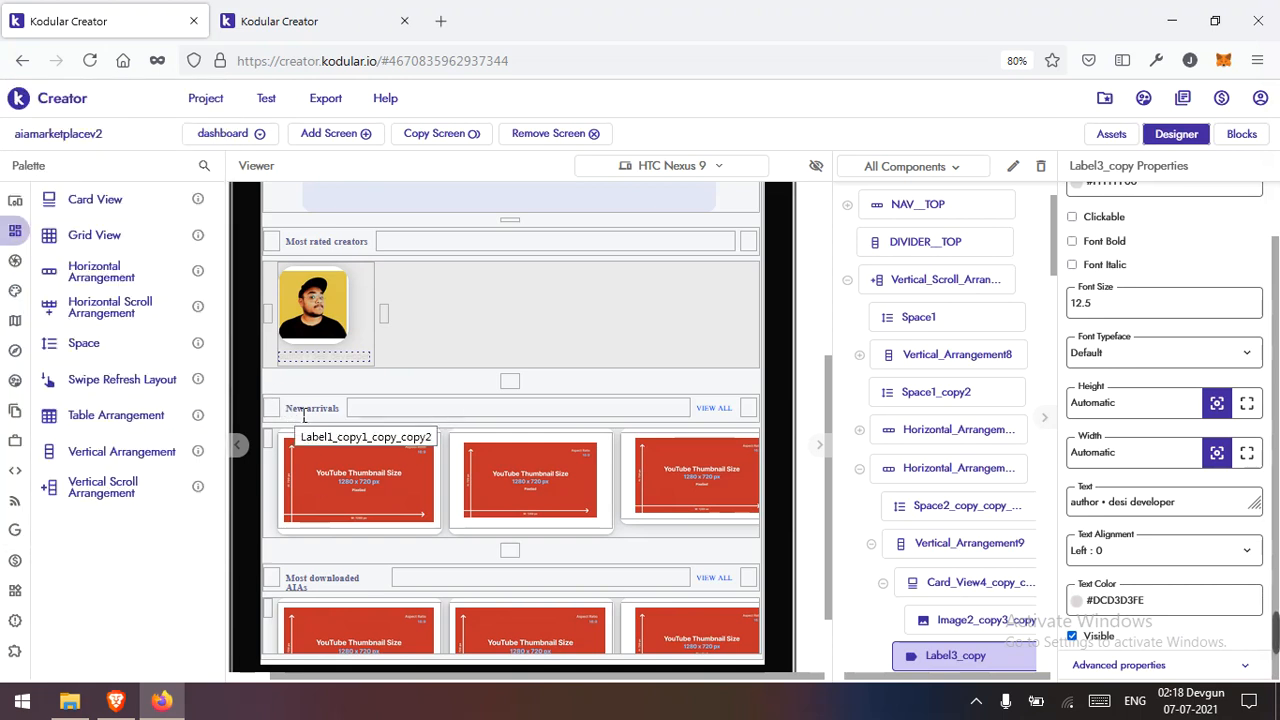
Step: Set the text color of the author label under the user picture to the default Blue Gray (#607D8BFF)
{"action": "left_click", "coordinate": [1120, 600]}
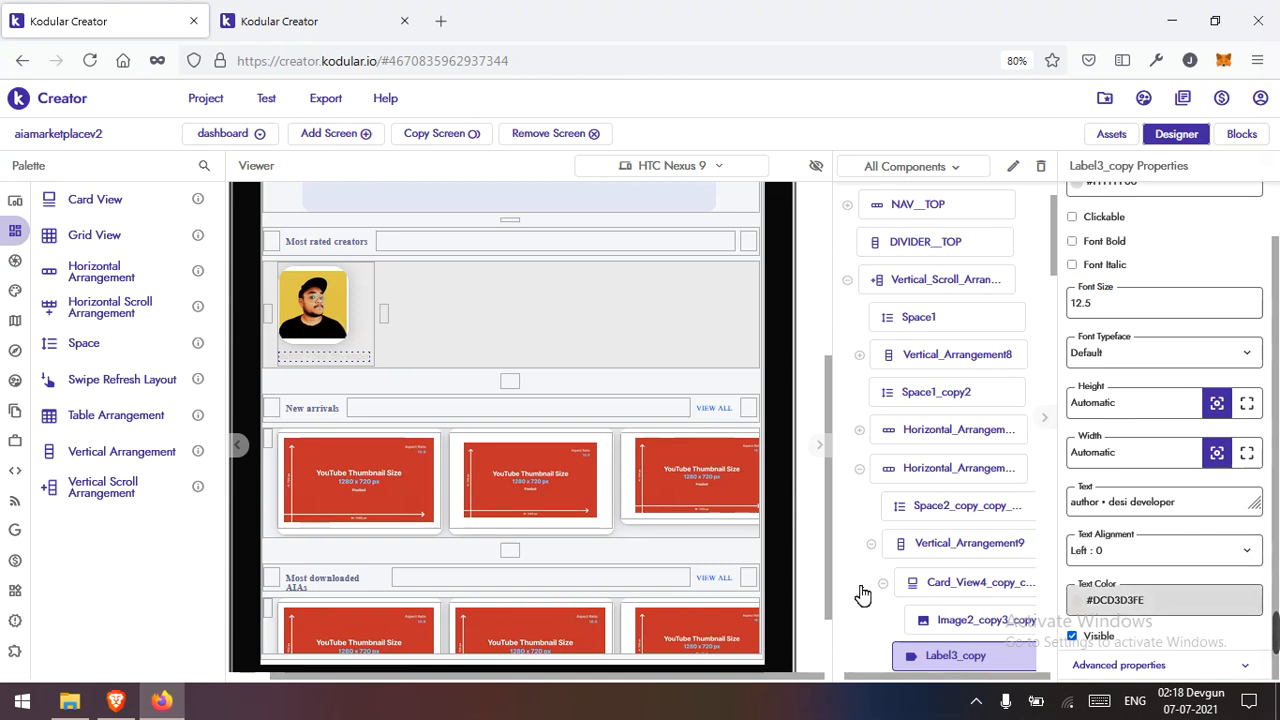
{"action": "left_click", "coordinate": [134, 406]}
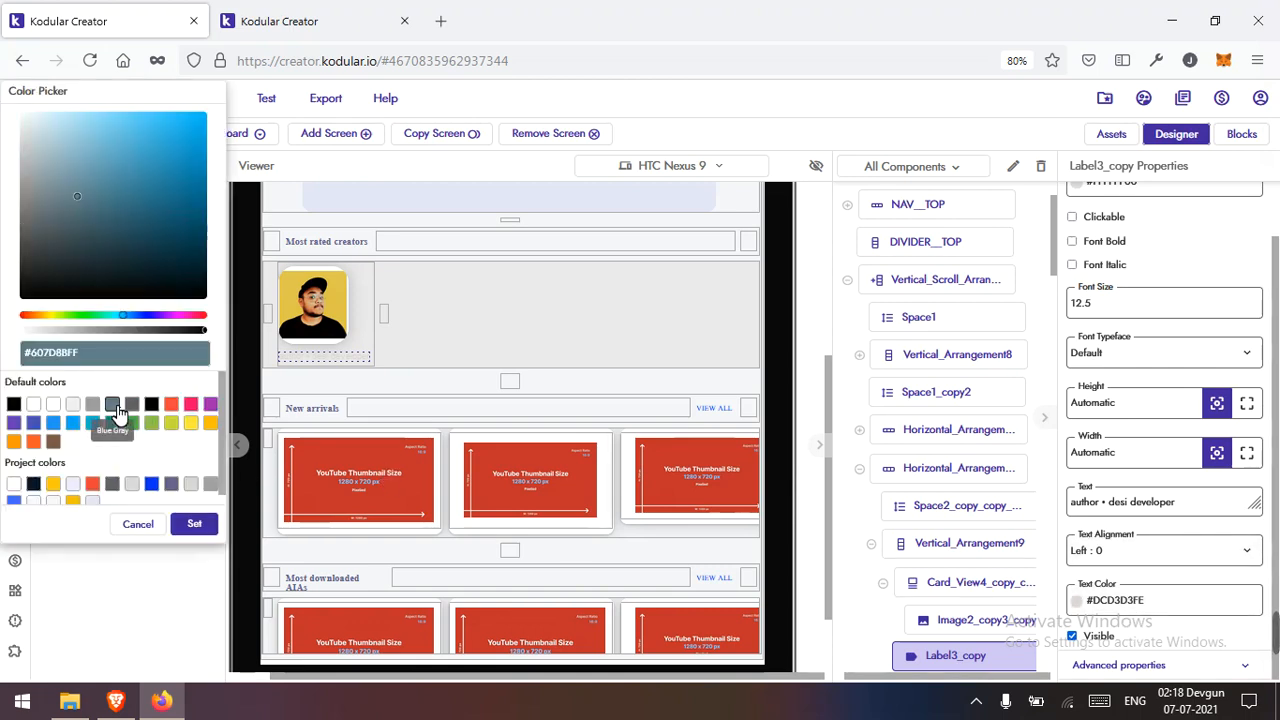
{"action": "left_click", "coordinate": [194, 523]}
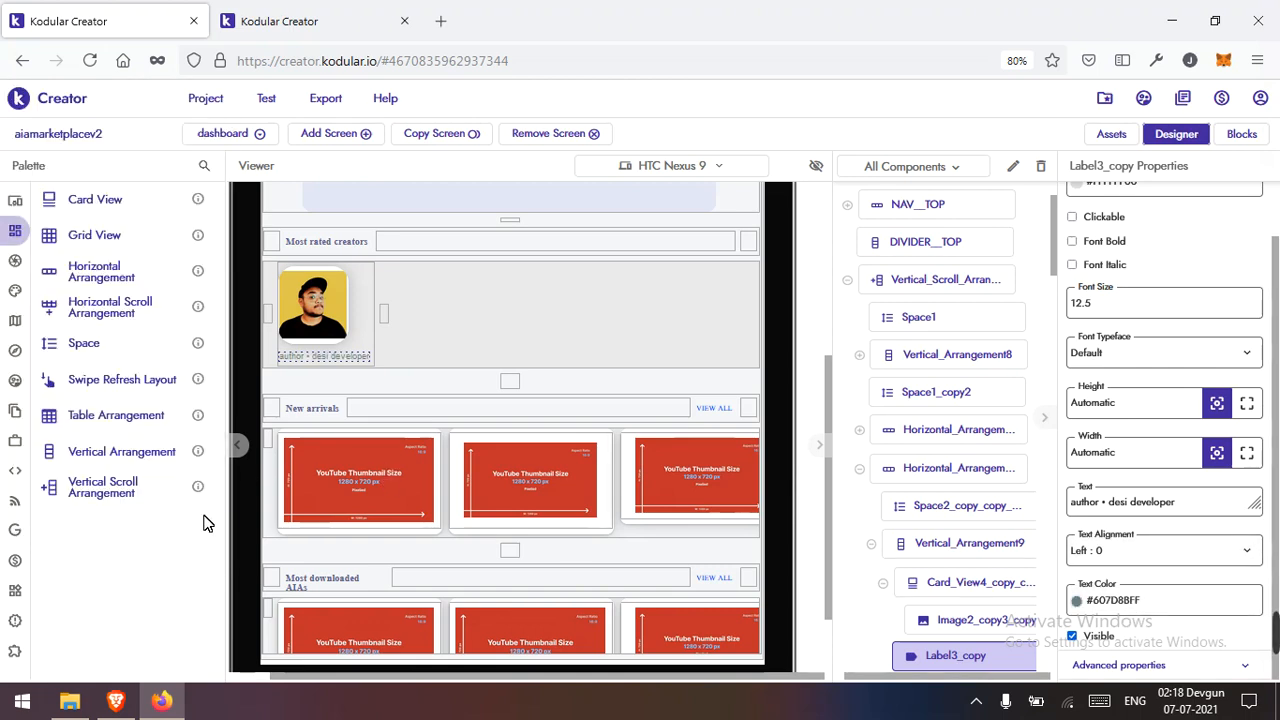
Step: Shorten the author label's text to "desi developer" and save the project
{"action": "double_click", "coordinate": [1086, 316]}
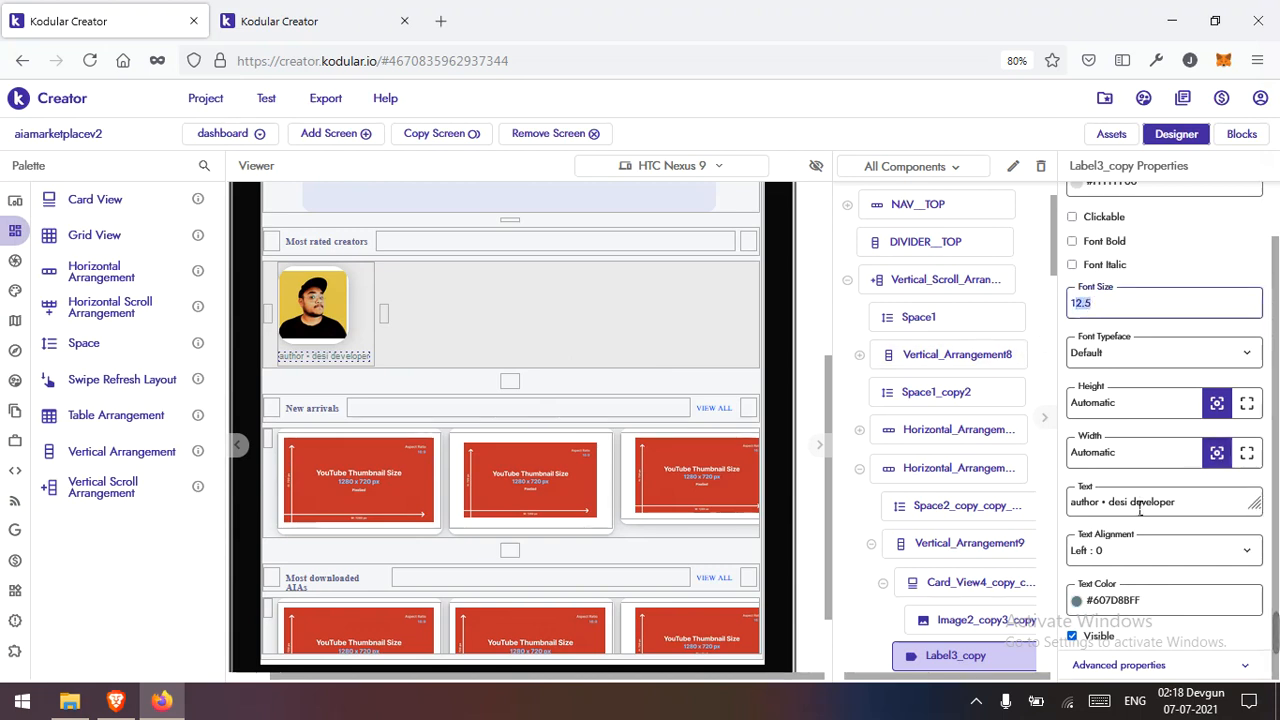
{"action": "left_click_drag", "start_coordinate": [1109, 505], "coordinate": [1072, 507]}
{"action": "key", "text": "BackSpace"}
{"action": "key", "text": "Return"}
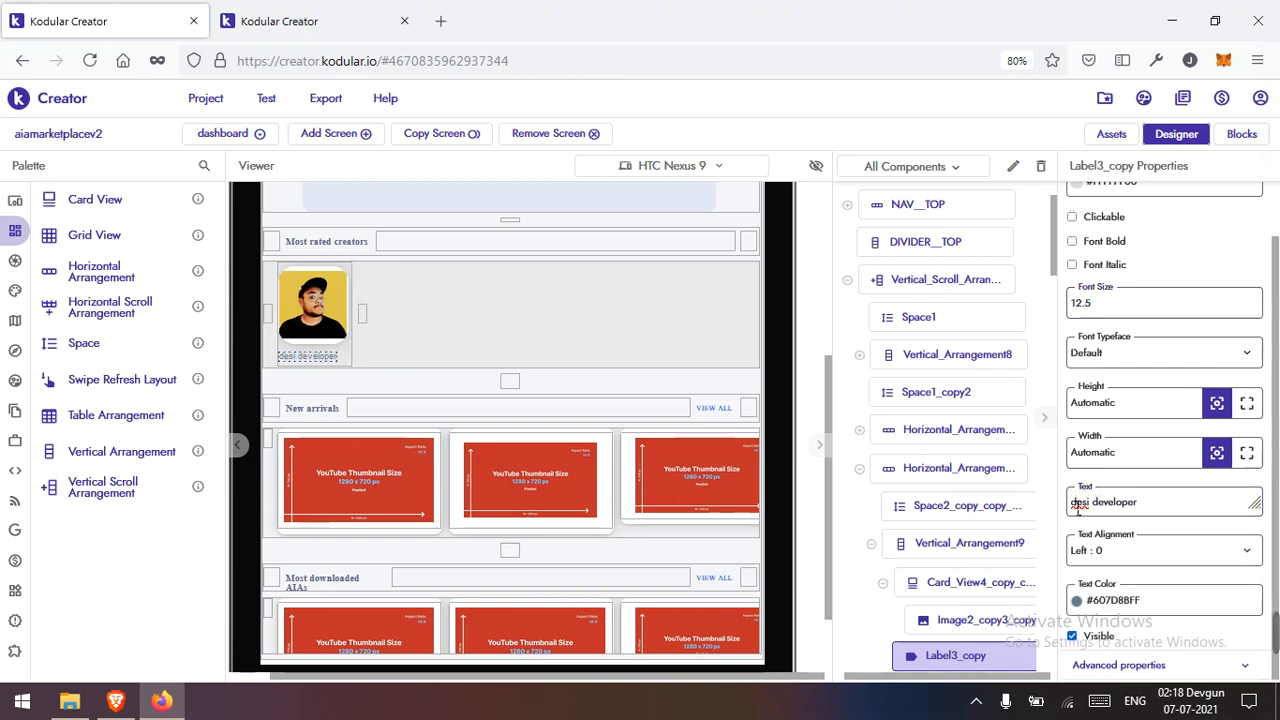
{"action": "left_click", "coordinate": [203, 98]}
{"action": "left_click", "coordinate": [226, 188]}
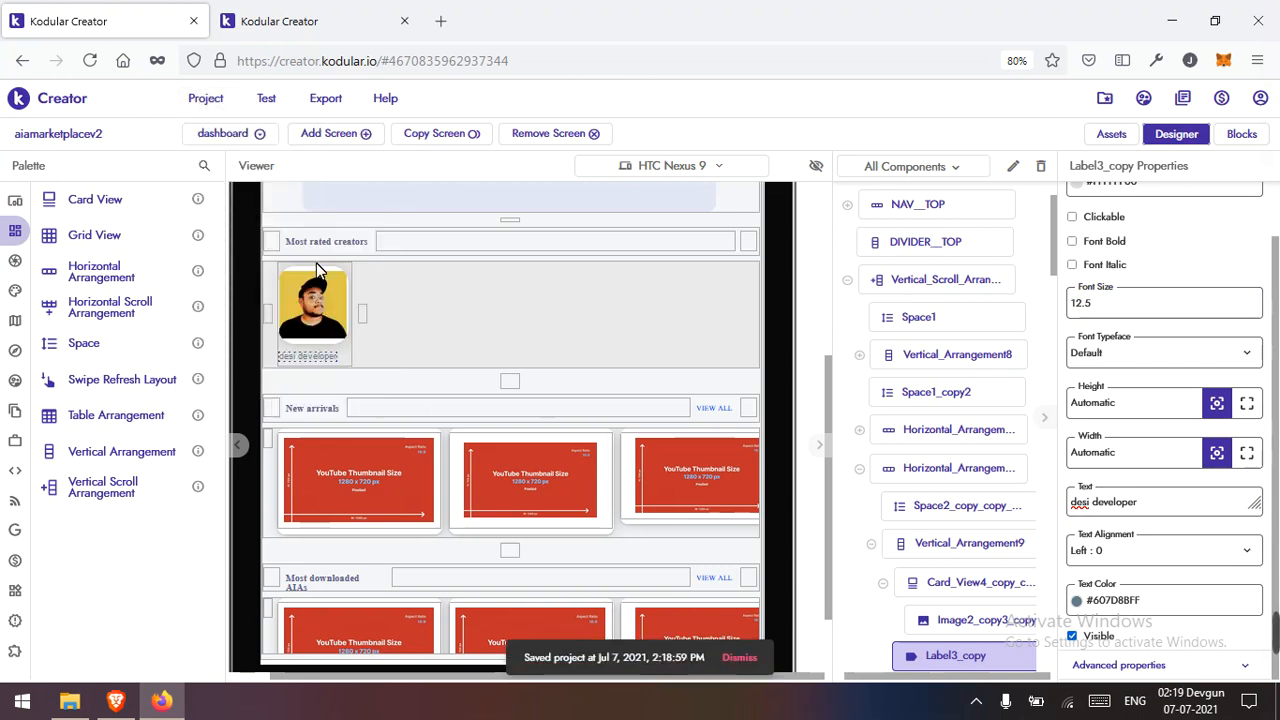
Step: Set the text alignment of the author label under the user picture to Center : 1 and save the project
{"action": "left_click", "coordinate": [350, 355]}
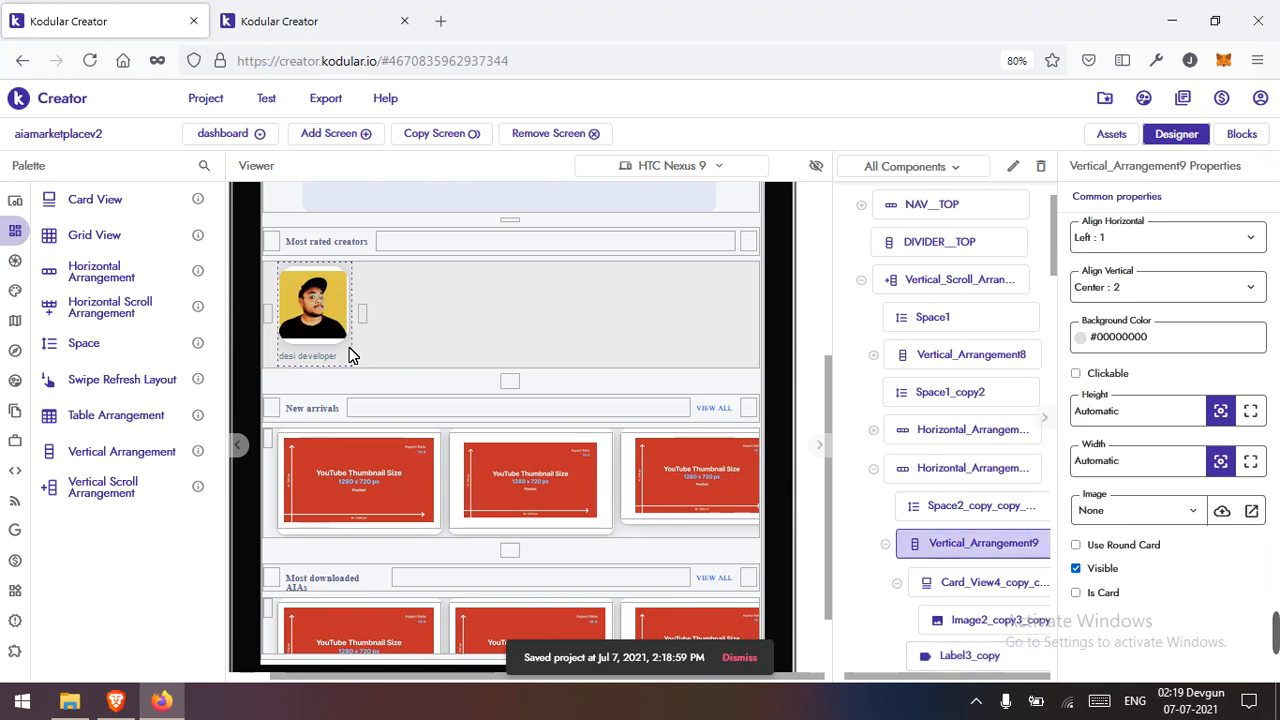
{"action": "left_click", "coordinate": [330, 362]}
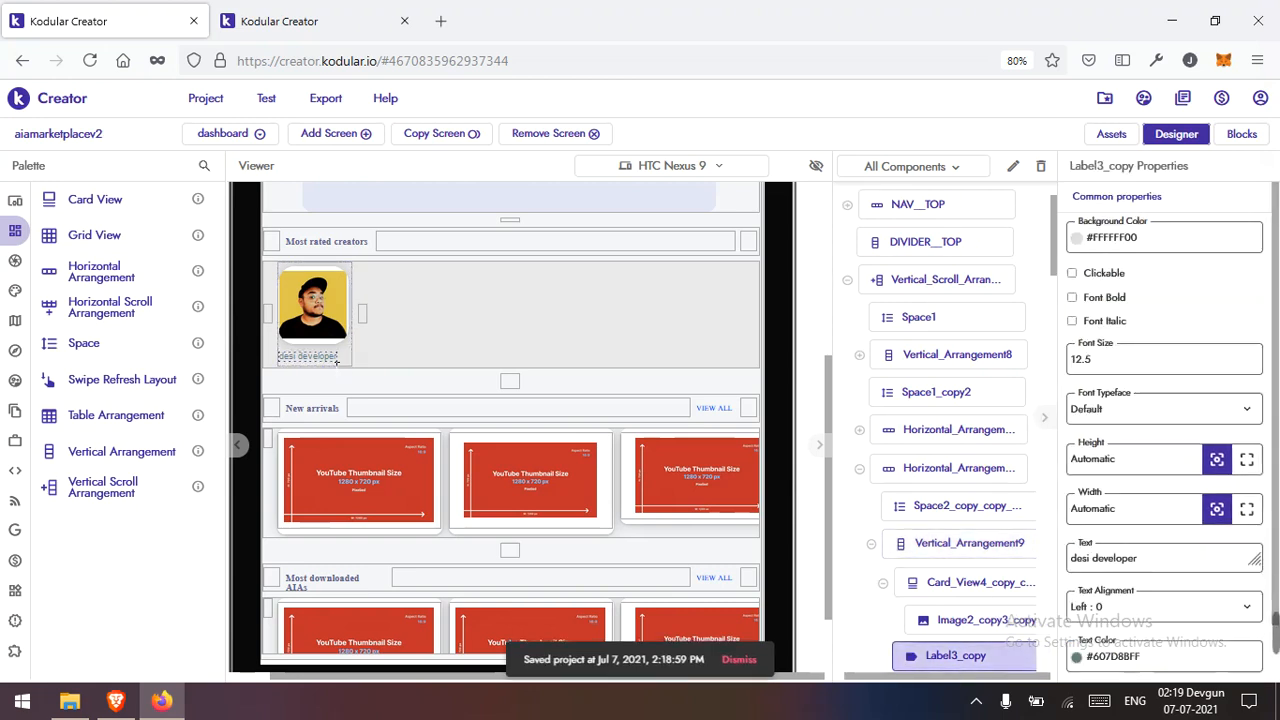
{"action": "scroll", "coordinate": [1155, 585], "scroll_direction": "down", "scroll_amount": 1}
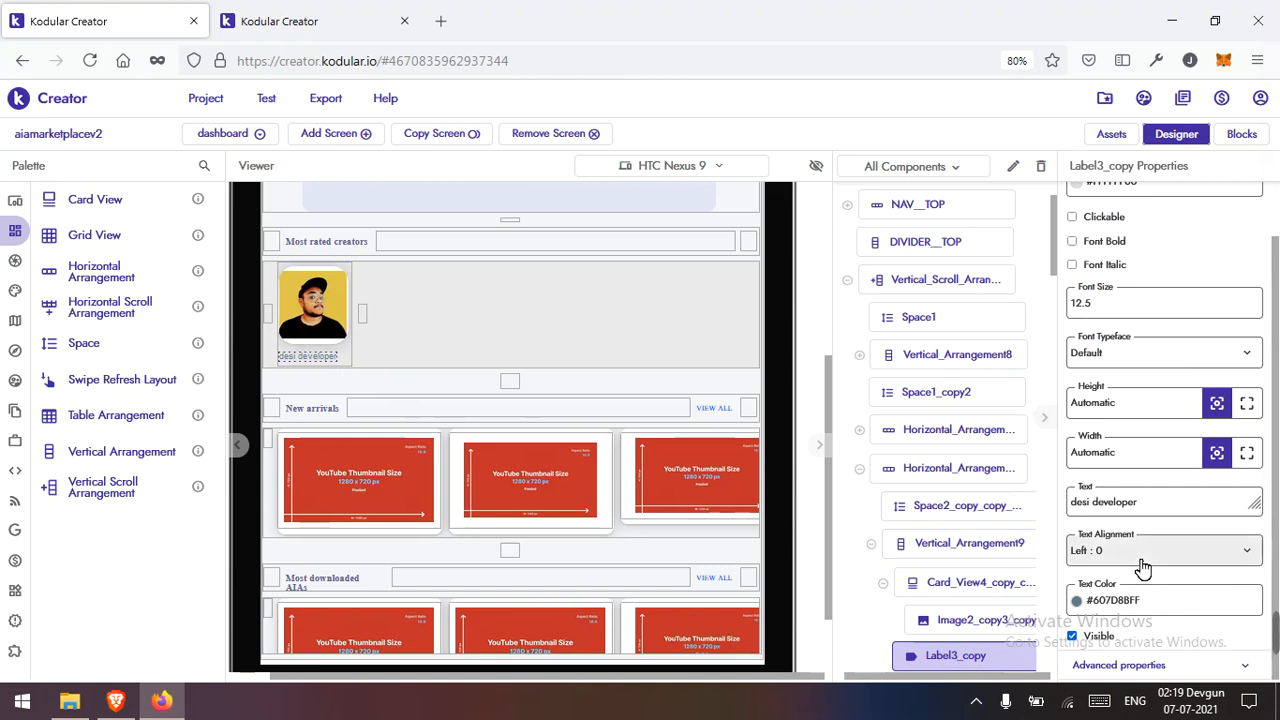
{"action": "left_click", "coordinate": [1143, 568]}
{"action": "left_click", "coordinate": [1146, 607]}
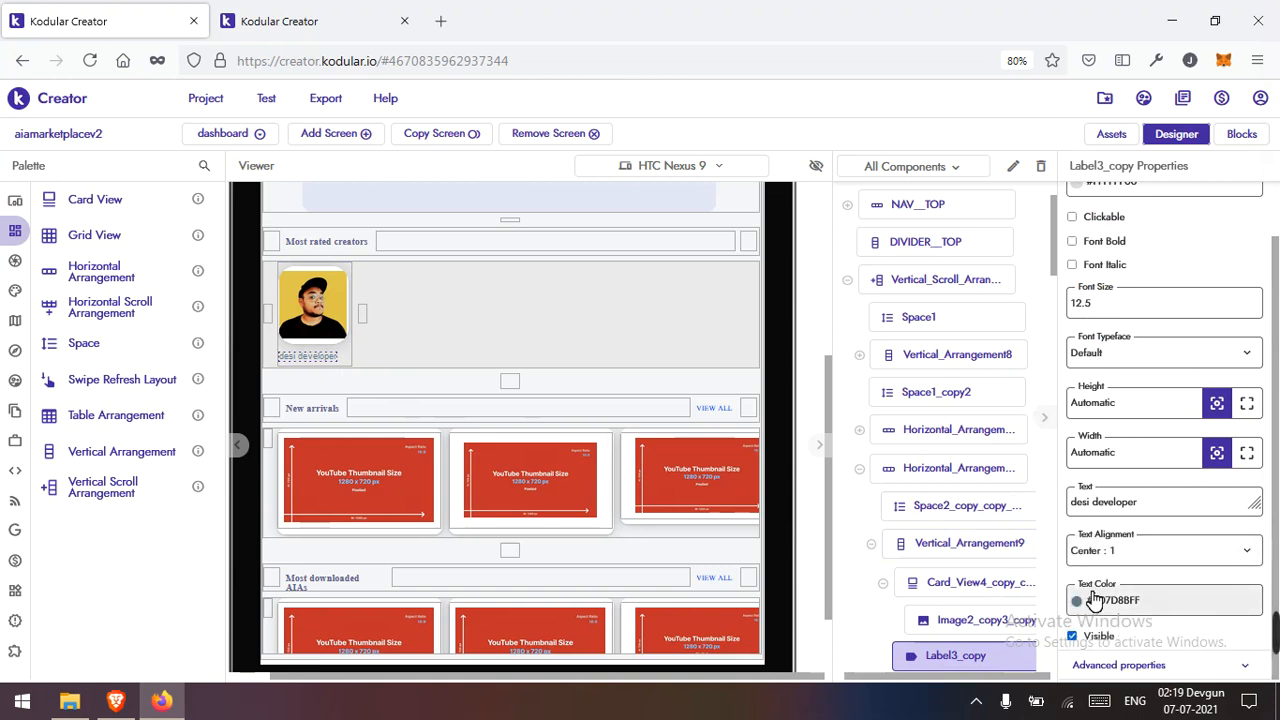
{"action": "left_click", "coordinate": [206, 100]}
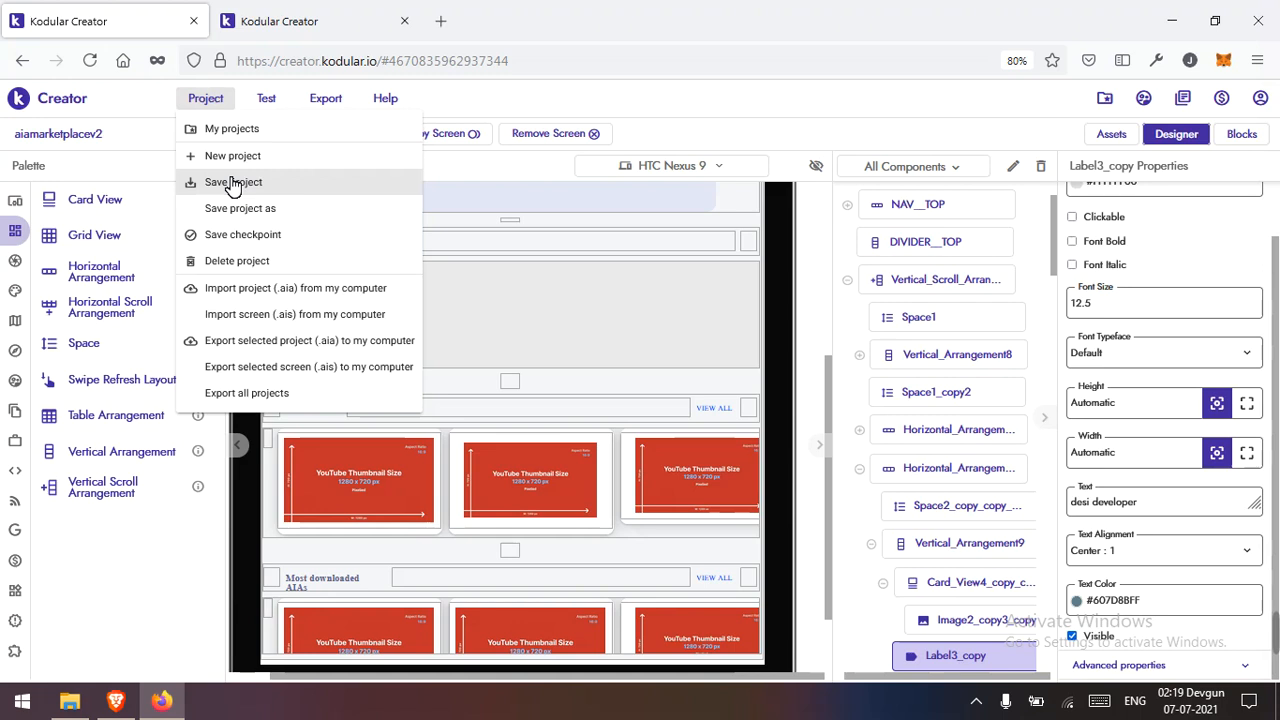
{"action": "left_click", "coordinate": [232, 184]}
Step: Set Vertical_Arrangement9's vertical alignment to Top : 1 and its horizontal alignment to Center : 3, saving the project
{"action": "left_click", "coordinate": [343, 363]}
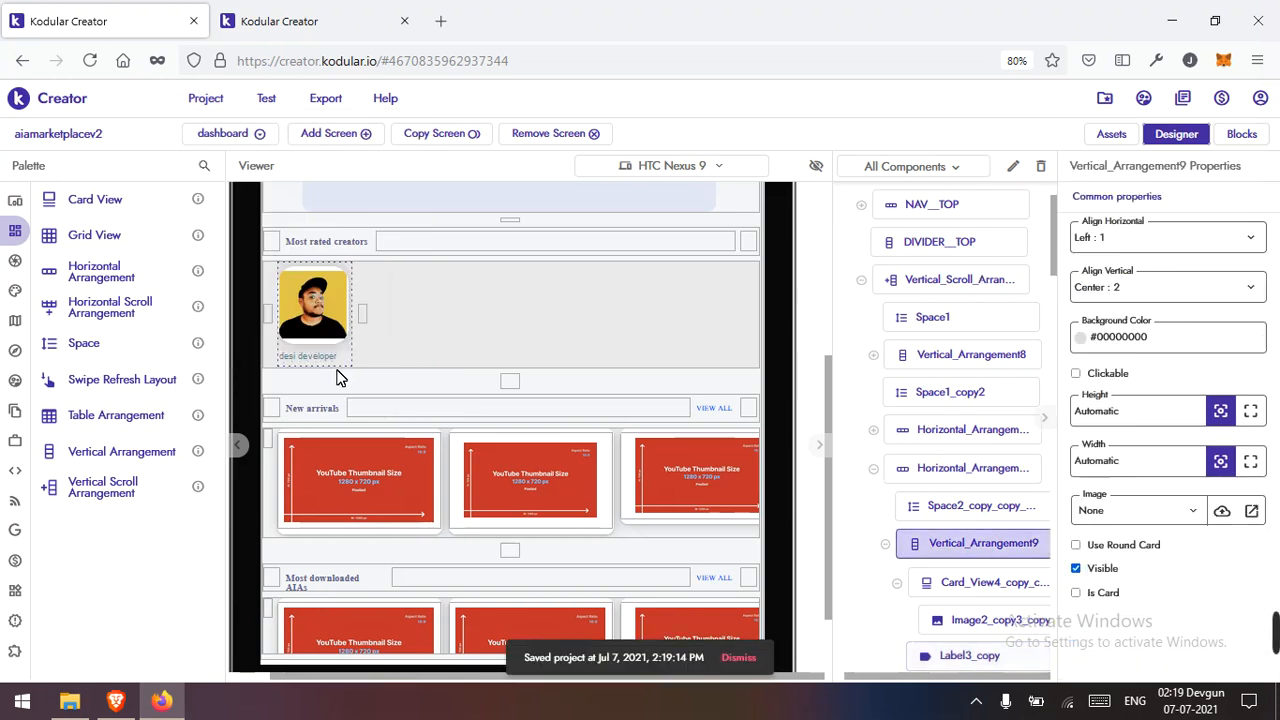
{"action": "left_click", "coordinate": [1141, 289]}
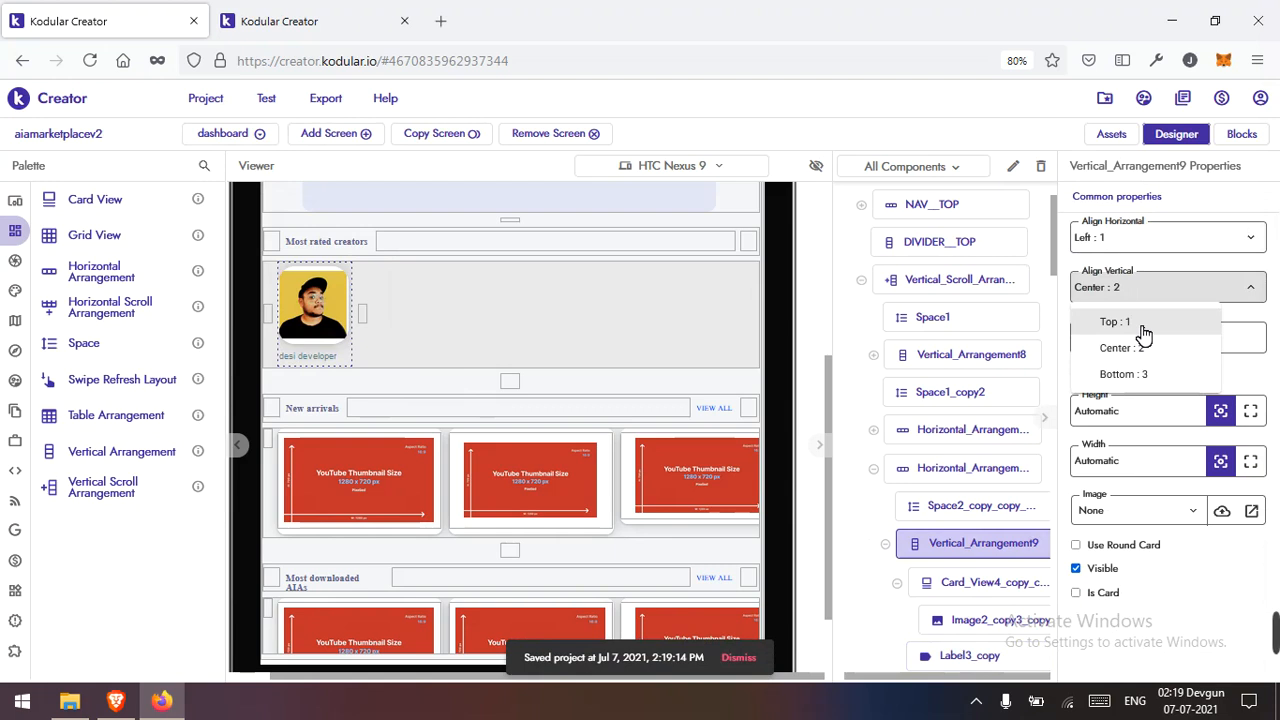
{"action": "left_click", "coordinate": [1142, 327]}
{"action": "left_click", "coordinate": [1121, 246]}
{"action": "left_click", "coordinate": [1139, 303]}
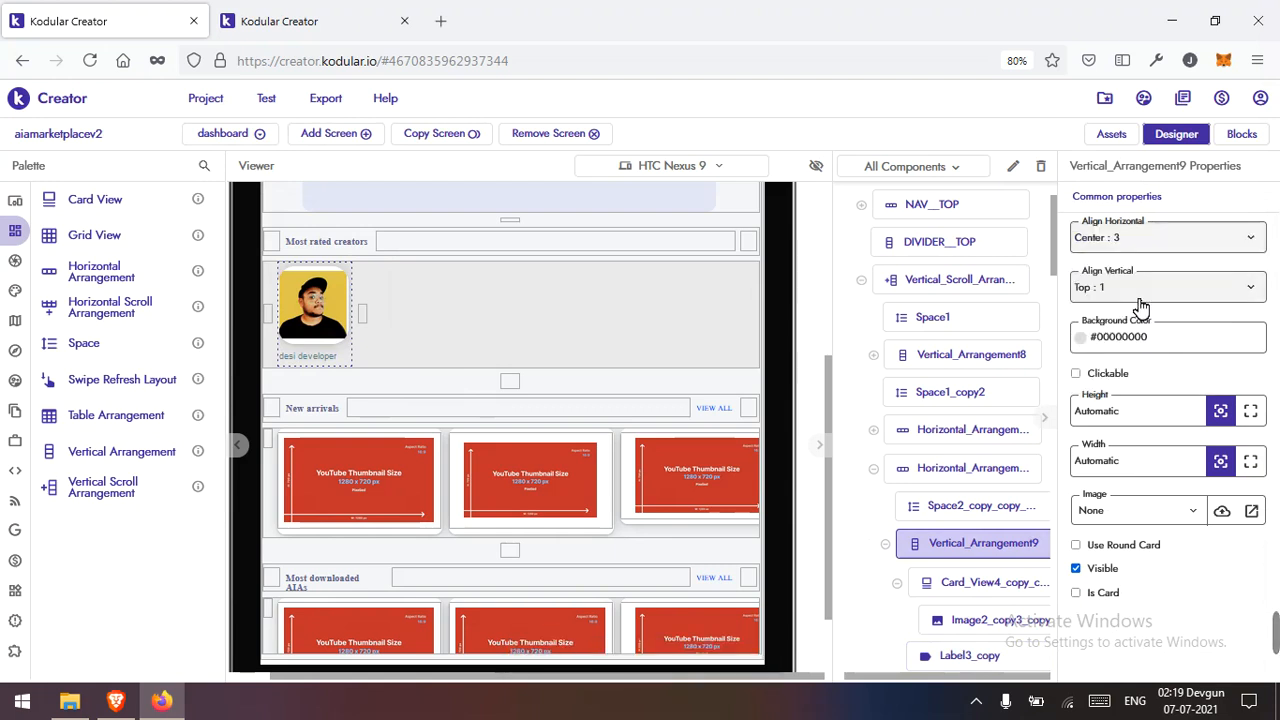
{"action": "left_click", "coordinate": [209, 100]}
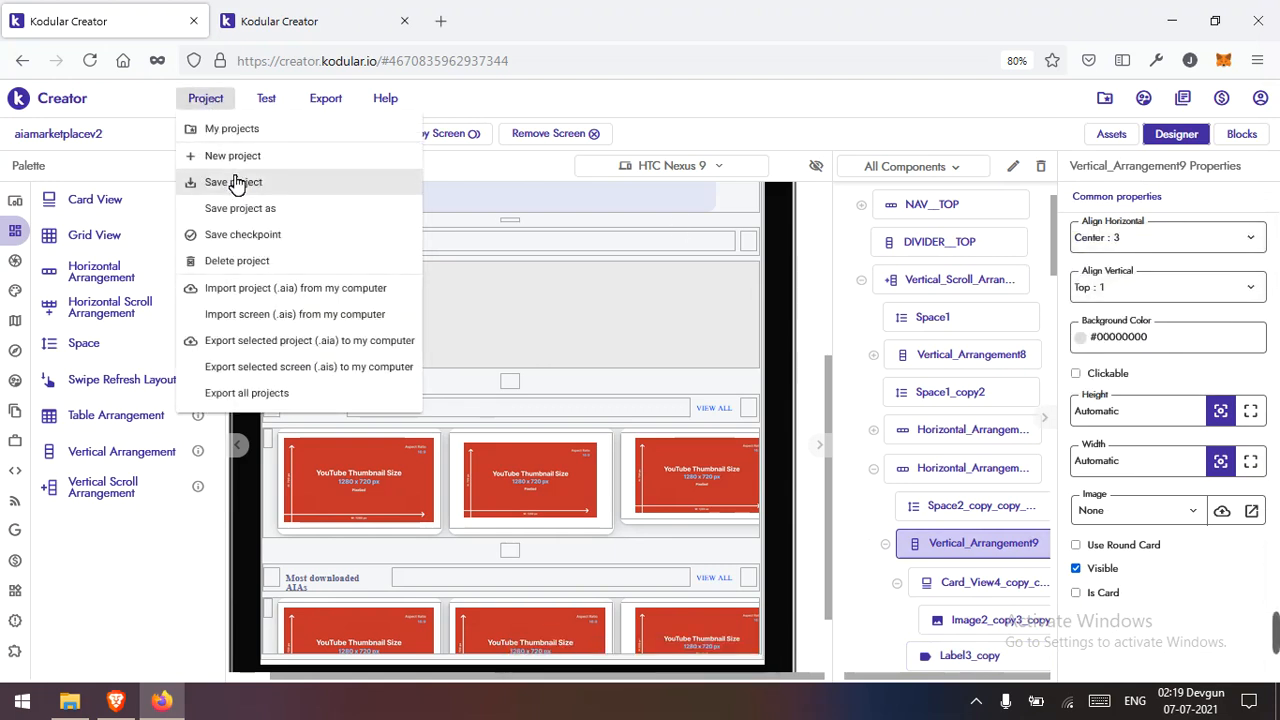
{"action": "left_click", "coordinate": [234, 182]}
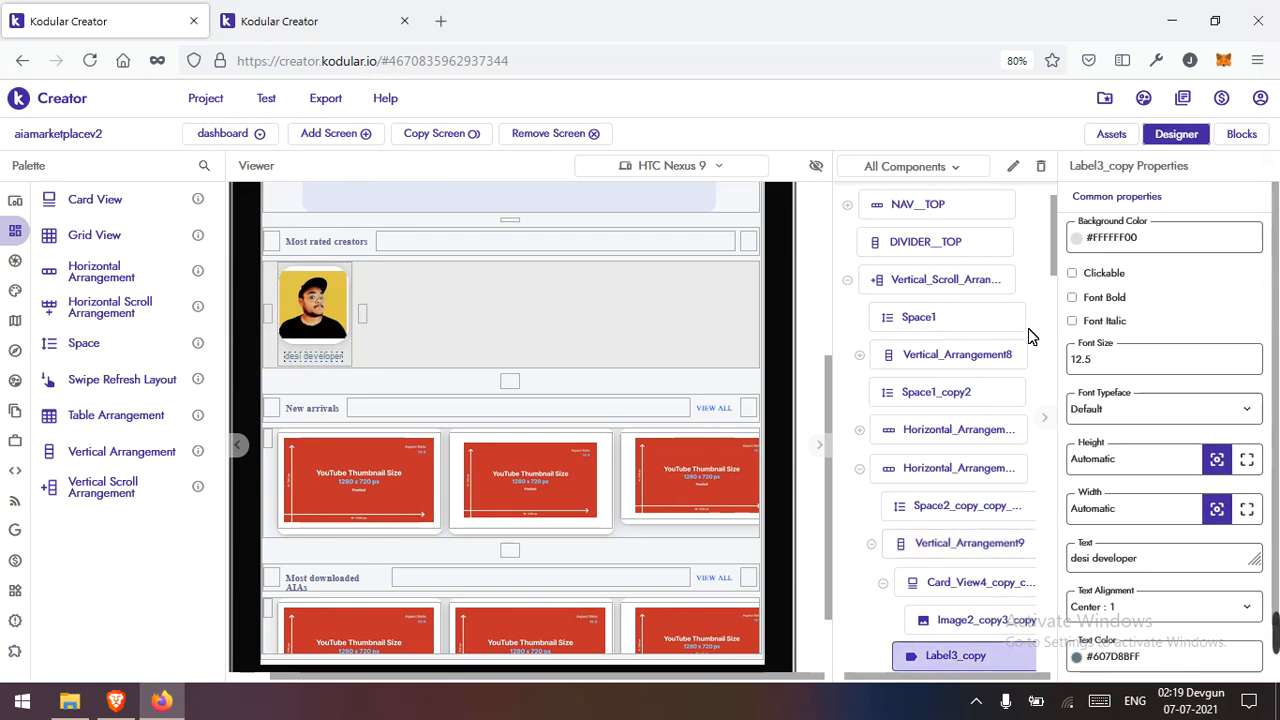
Step: Set the font size of the author label under the user picture to 10
{"action": "triple_click", "coordinate": [1087, 365]}
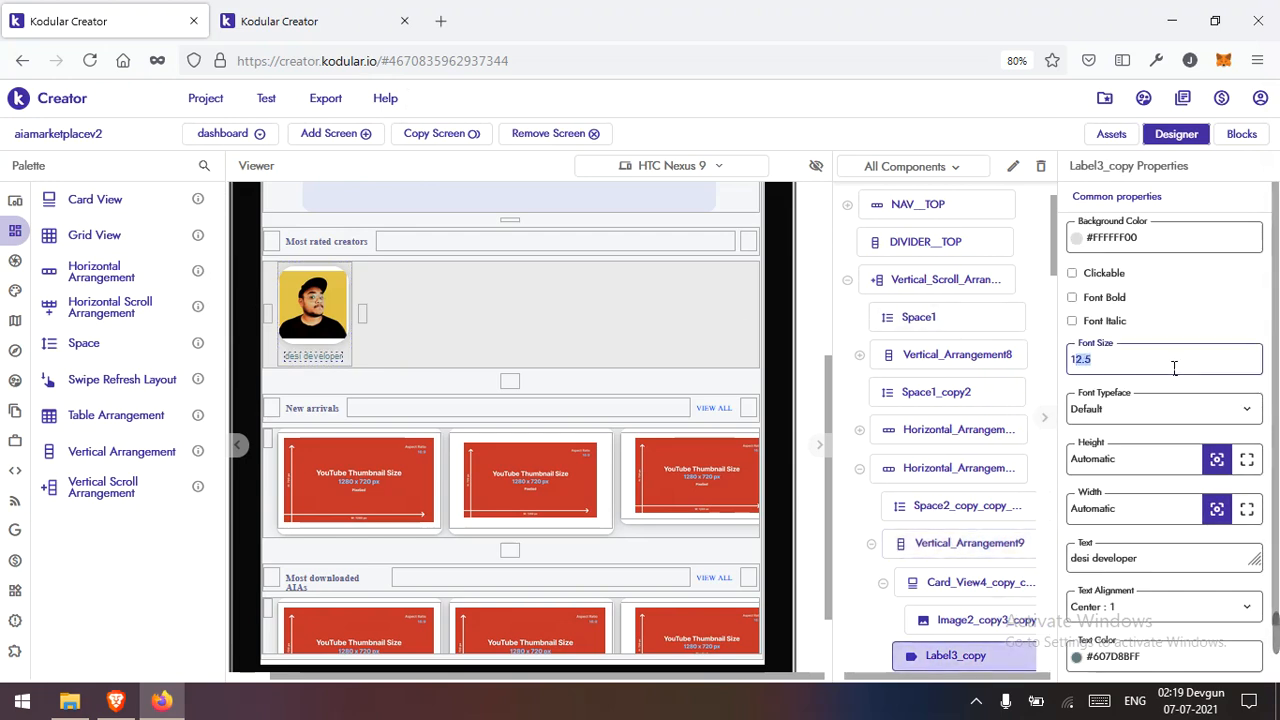
{"action": "key", "text": "Return"}
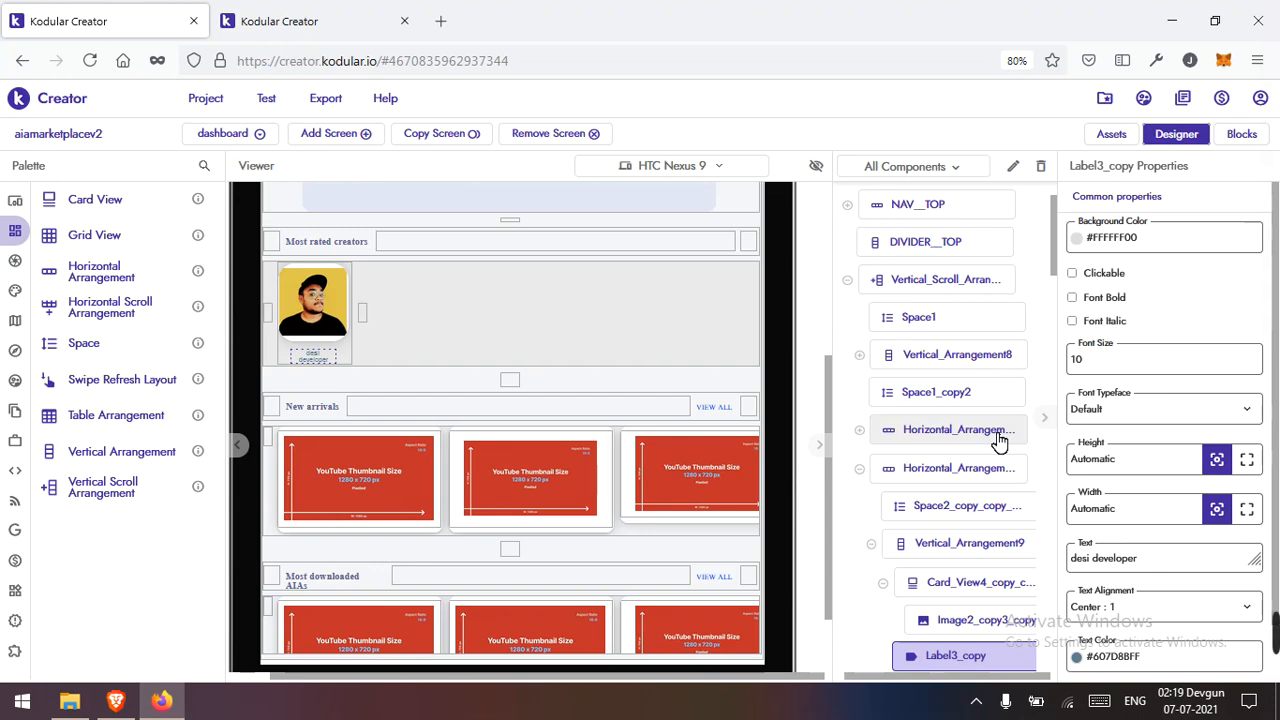
Step: Set the width of Vertical_Arrangement9, which holds the user picture card and label, to Fill parent
{"action": "left_click", "coordinate": [349, 347]}
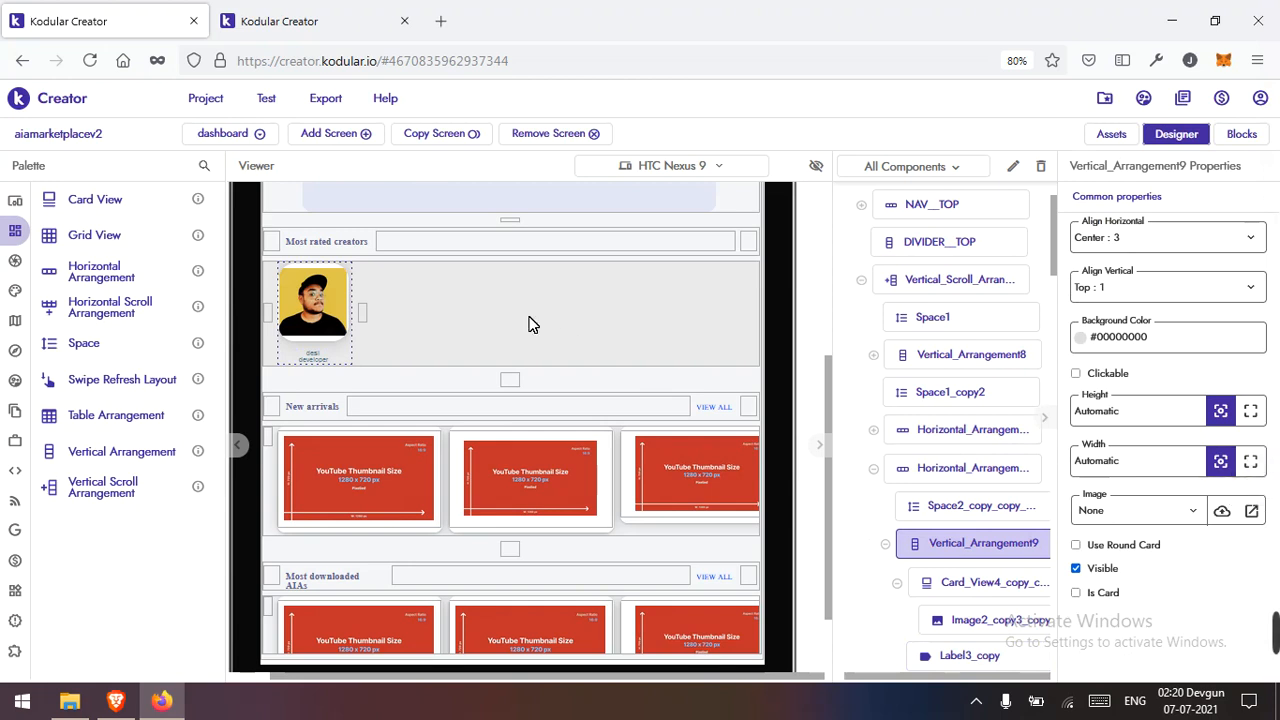
{"action": "left_click", "coordinate": [360, 315]}
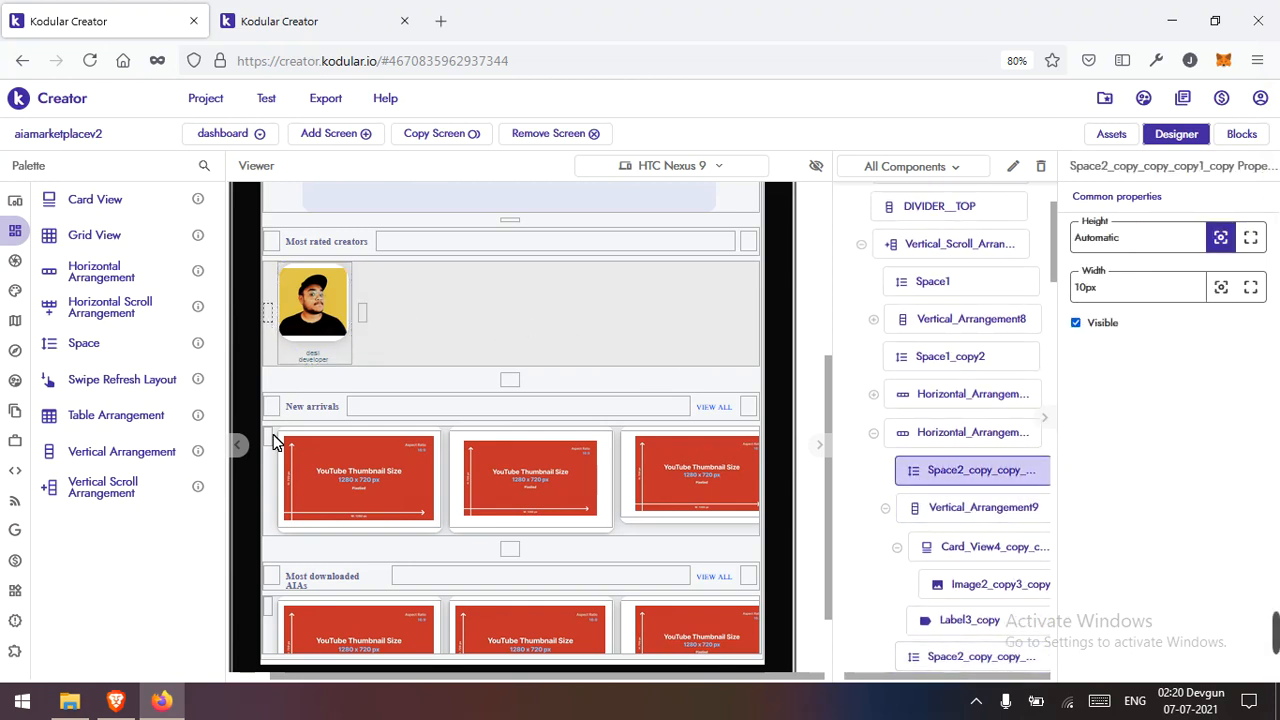
{"action": "left_click", "coordinate": [267, 440]}
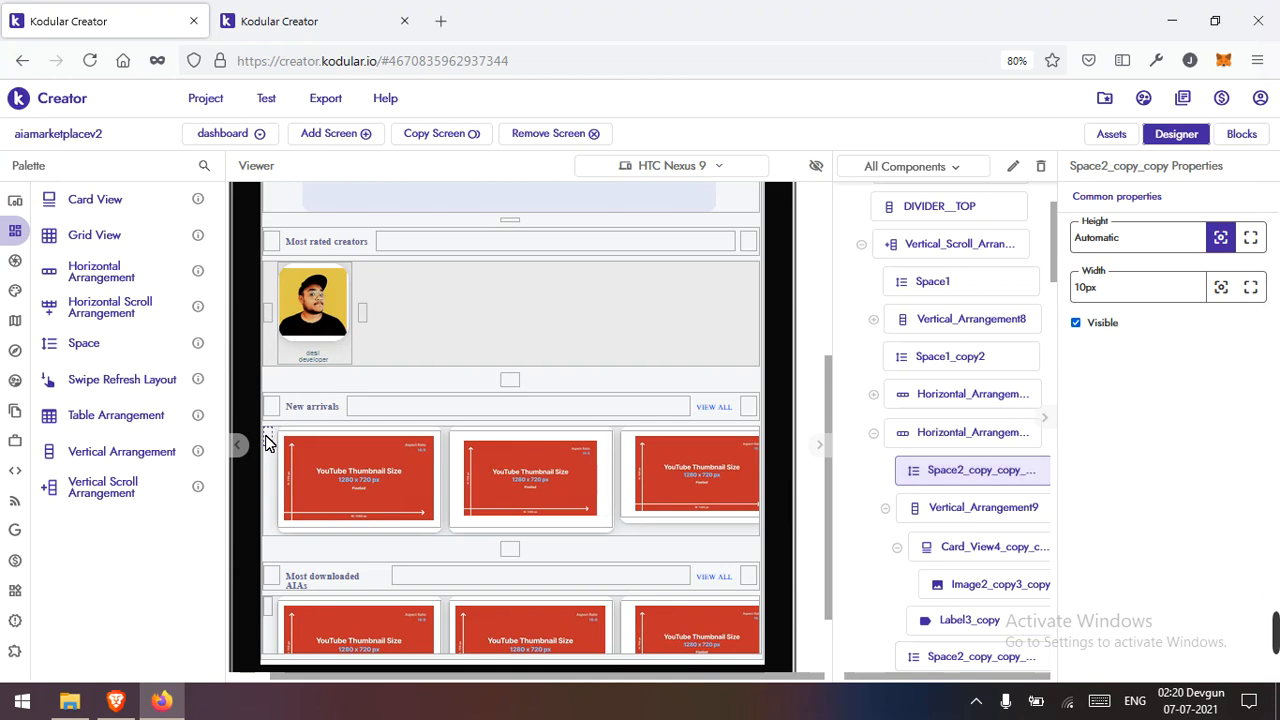
{"action": "left_click", "coordinate": [346, 357]}
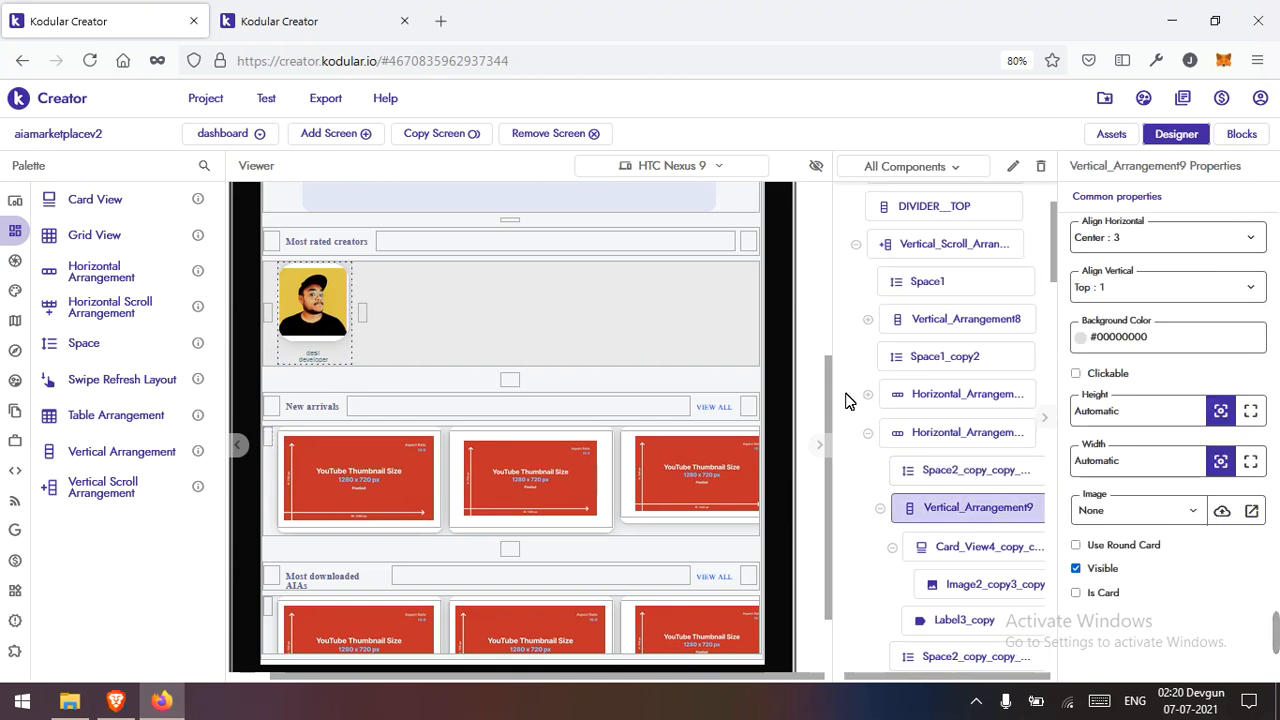
{"action": "left_click", "coordinate": [1250, 462]}
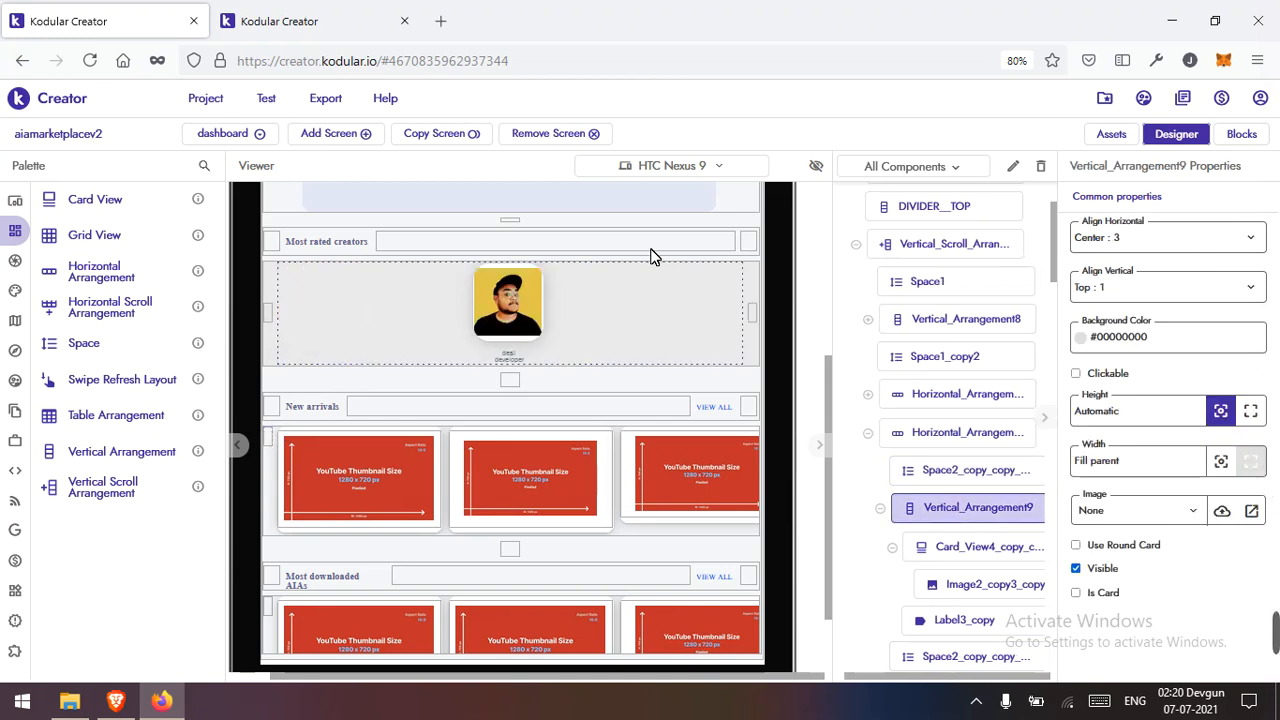
Step: Duplicate Vertical_Arrangement9 twice to get three creator cards in the "Most rated creators" row, and save the project
{"action": "right_click", "coordinate": [631, 277]}
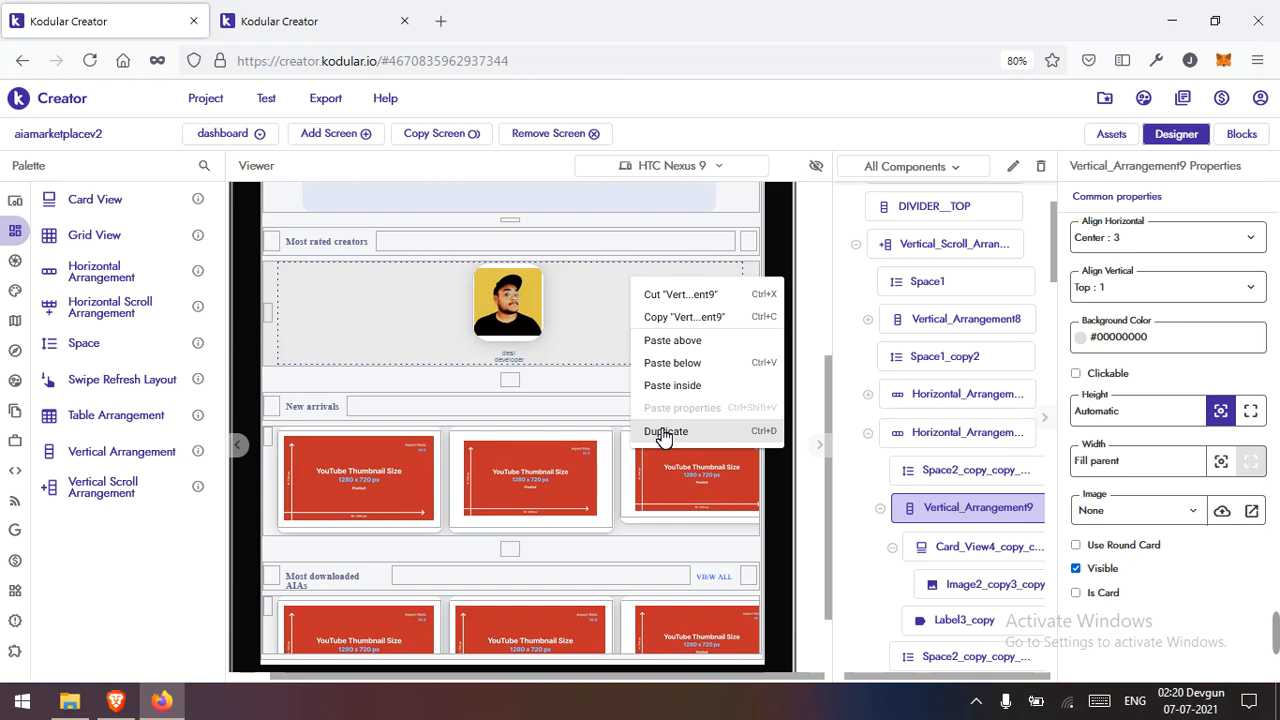
{"action": "left_click", "coordinate": [664, 434]}
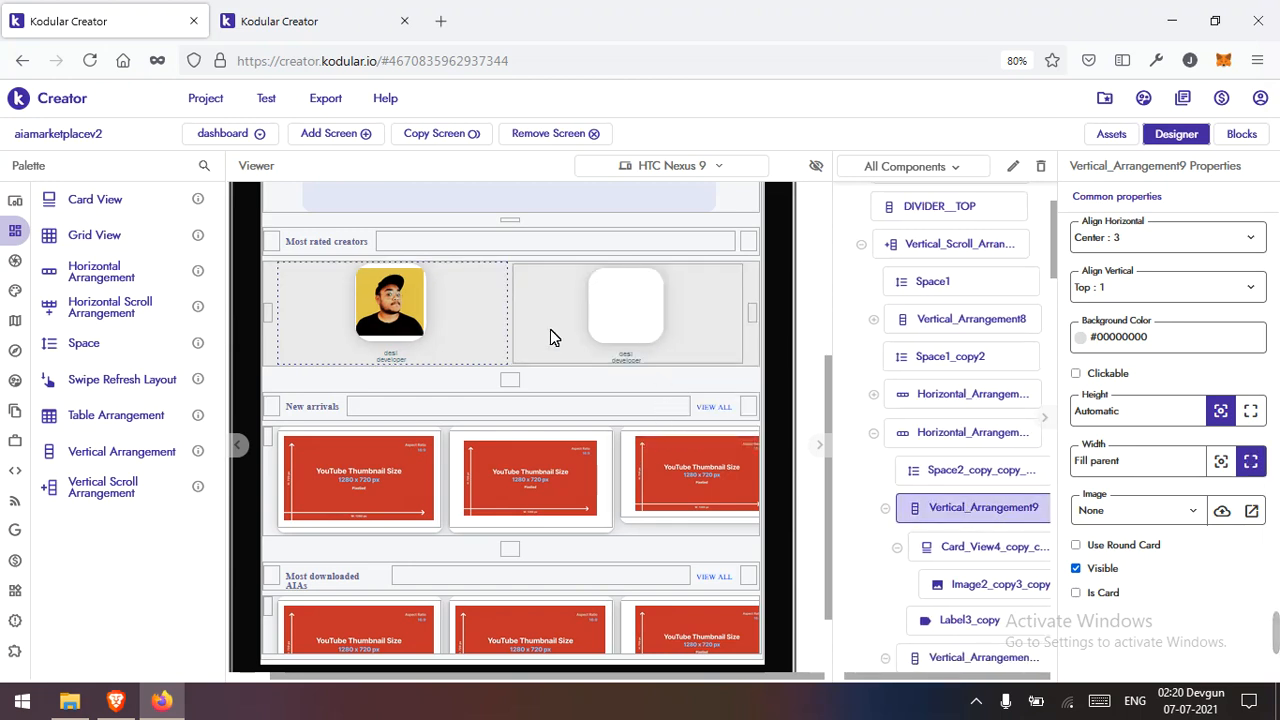
{"action": "right_click", "coordinate": [466, 290]}
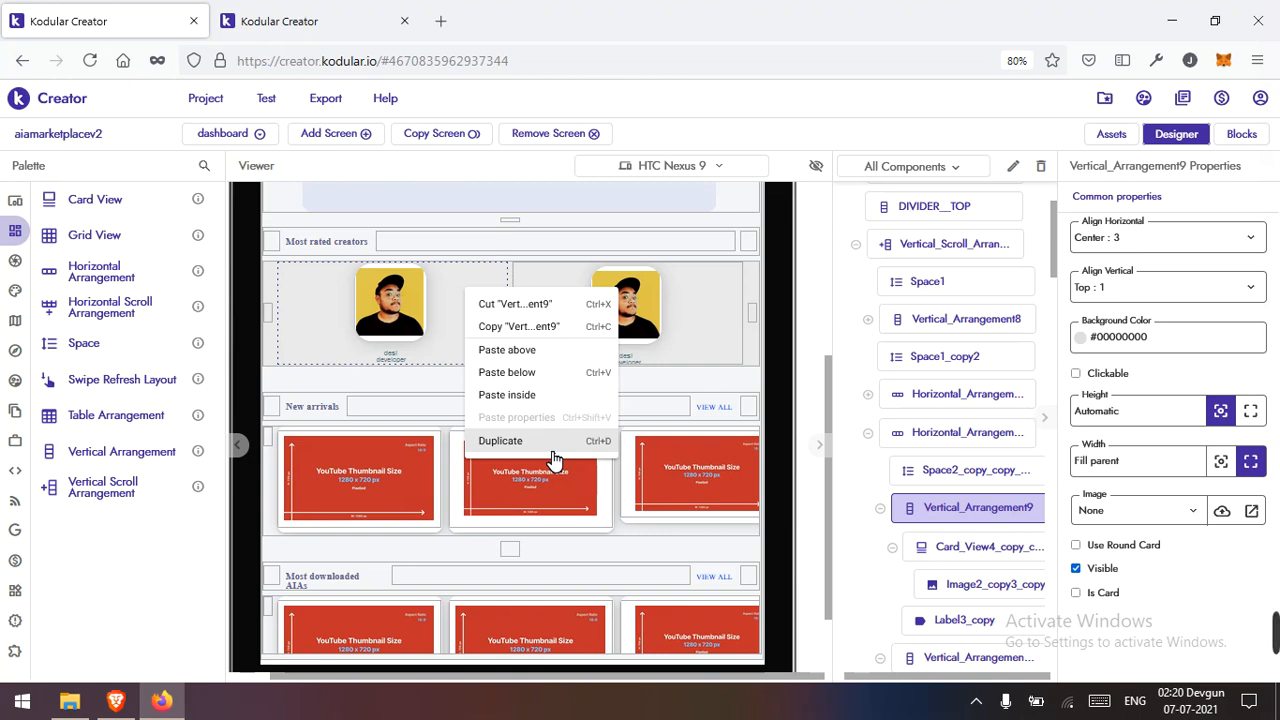
{"action": "left_click", "coordinate": [555, 441]}
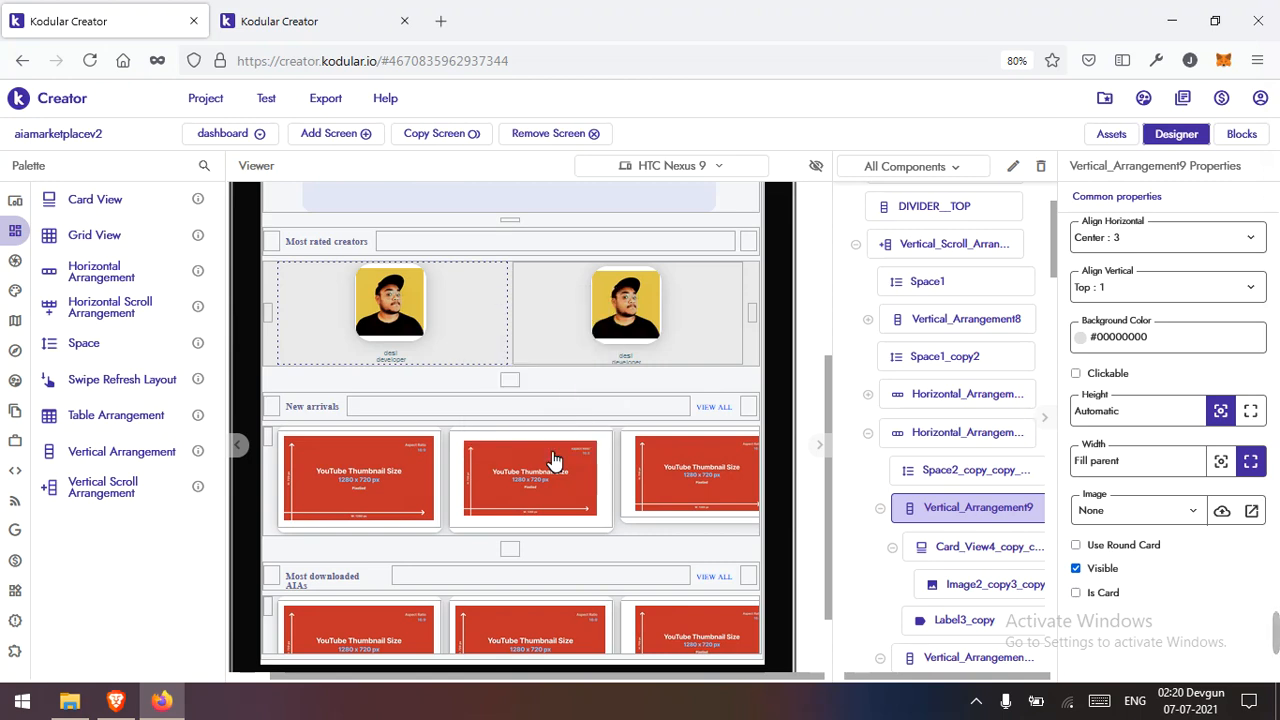
{"action": "left_click", "coordinate": [207, 99]}
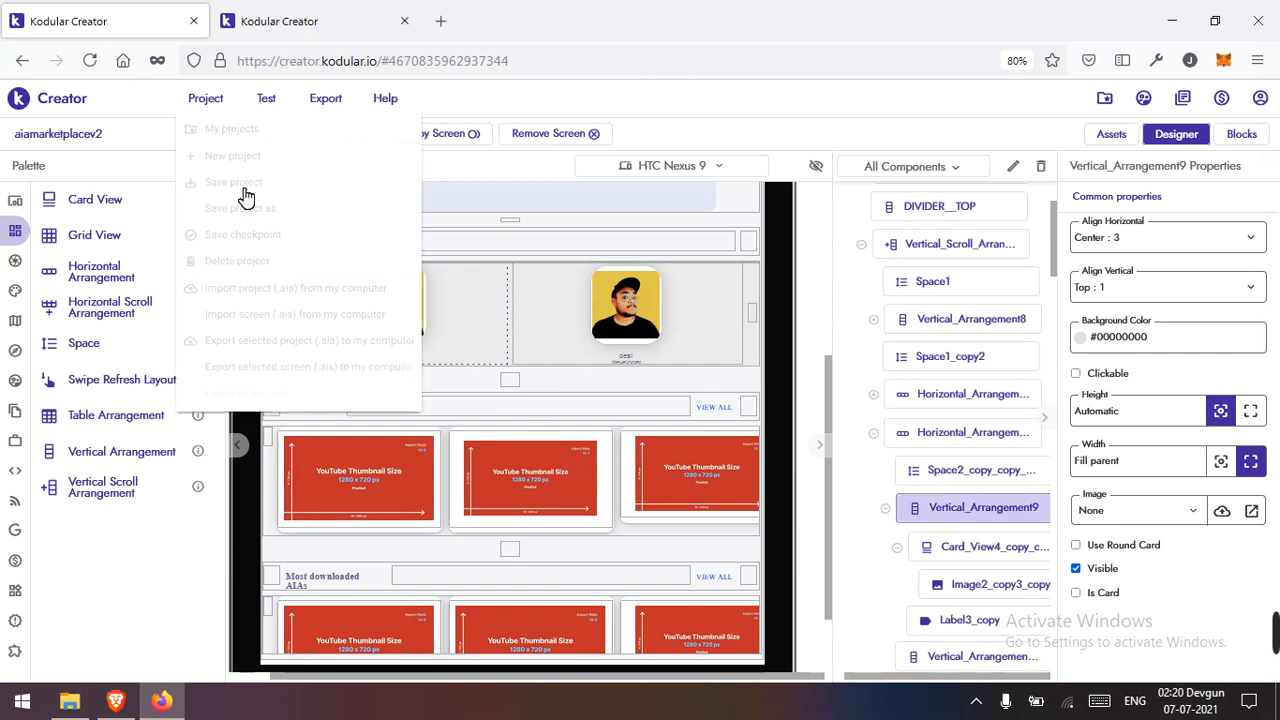
{"action": "left_click", "coordinate": [246, 190]}
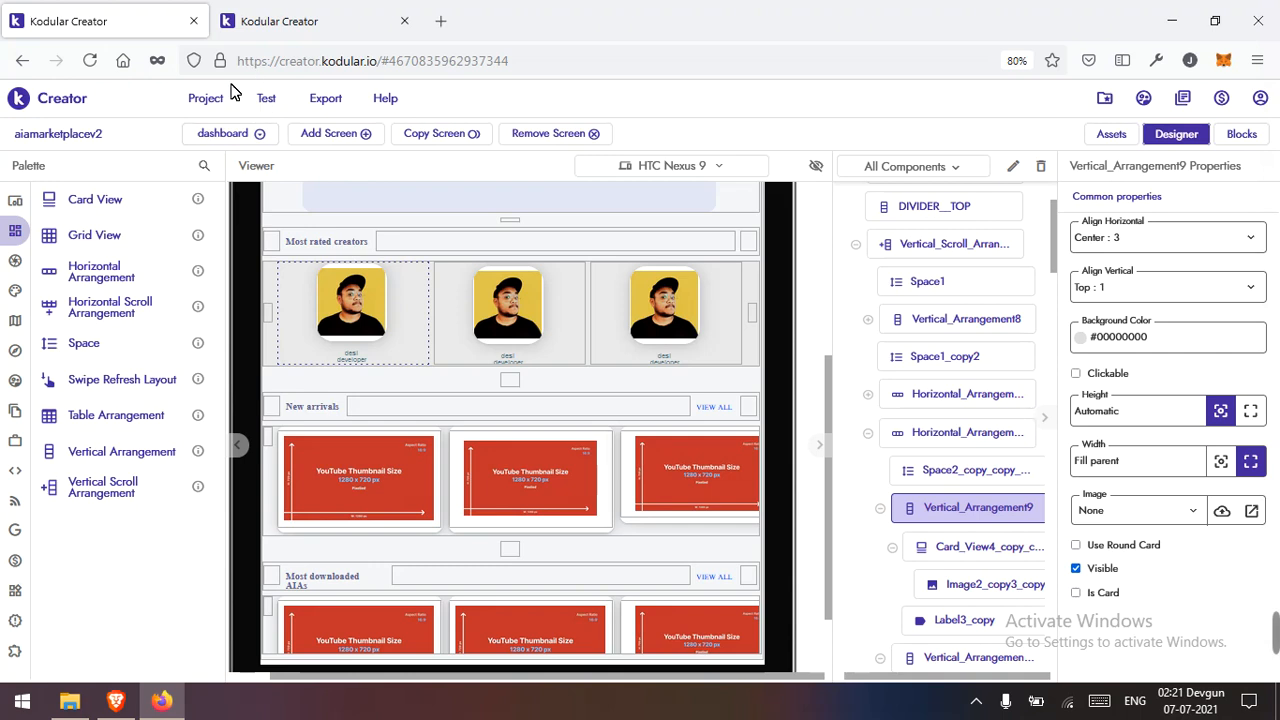
{"action": "left_click", "coordinate": [222, 105]}
{"action": "left_click", "coordinate": [241, 189]}
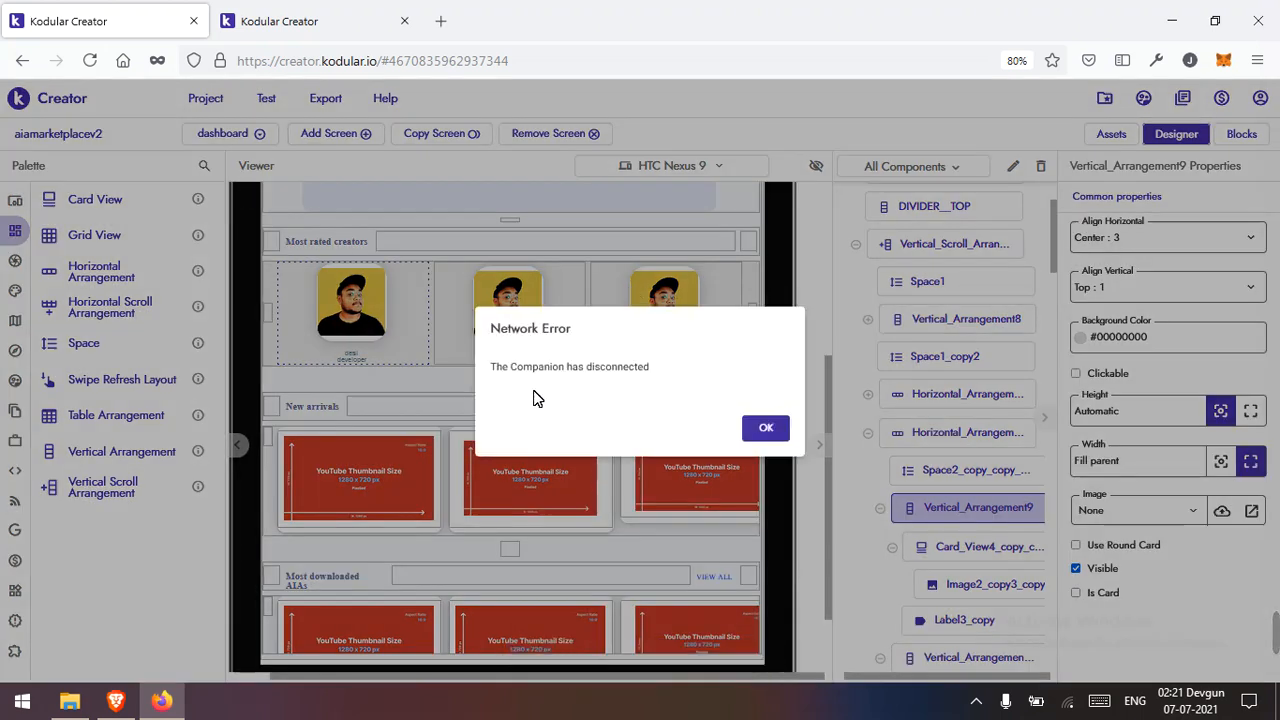
Step: Dismiss the companion network error and save the project
{"action": "left_click", "coordinate": [766, 429]}
{"action": "left_click", "coordinate": [205, 99]}
{"action": "left_click", "coordinate": [233, 182]}
Step: Reset the test connection, request a new connection to the companion, and close its code dialog
{"action": "left_click", "coordinate": [268, 99]}
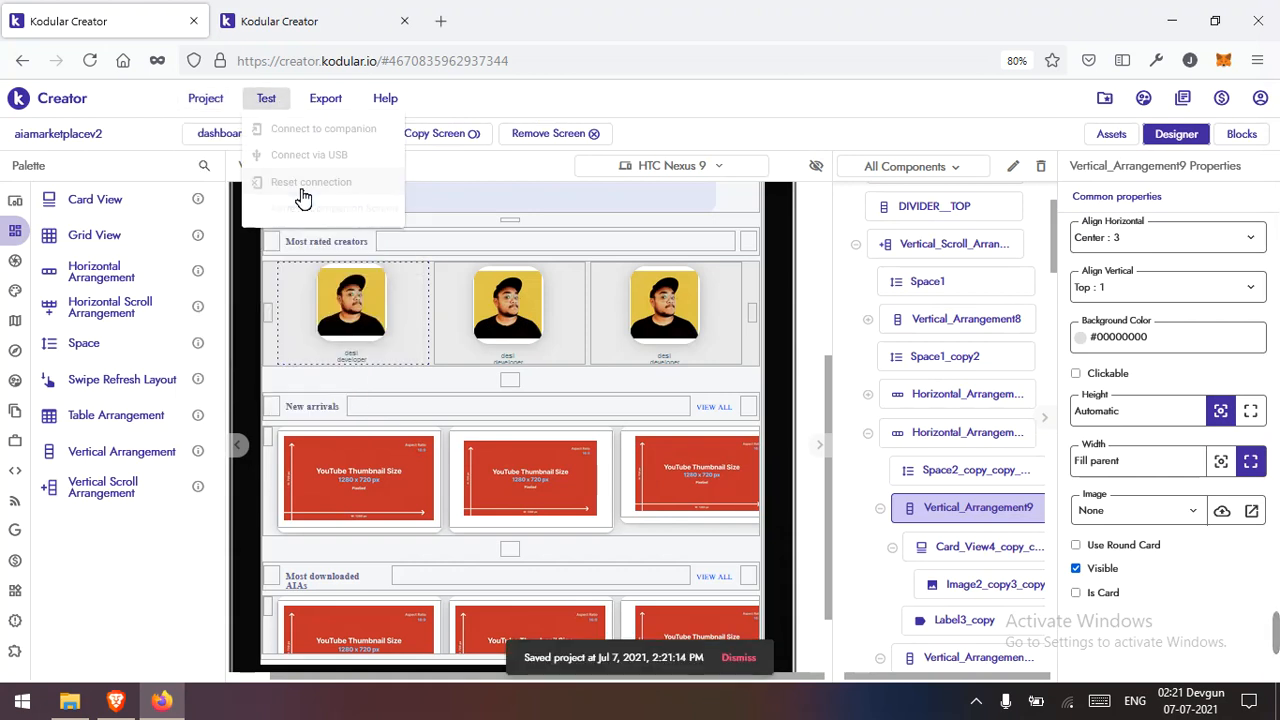
{"action": "left_click", "coordinate": [296, 184]}
{"action": "left_click", "coordinate": [268, 99]}
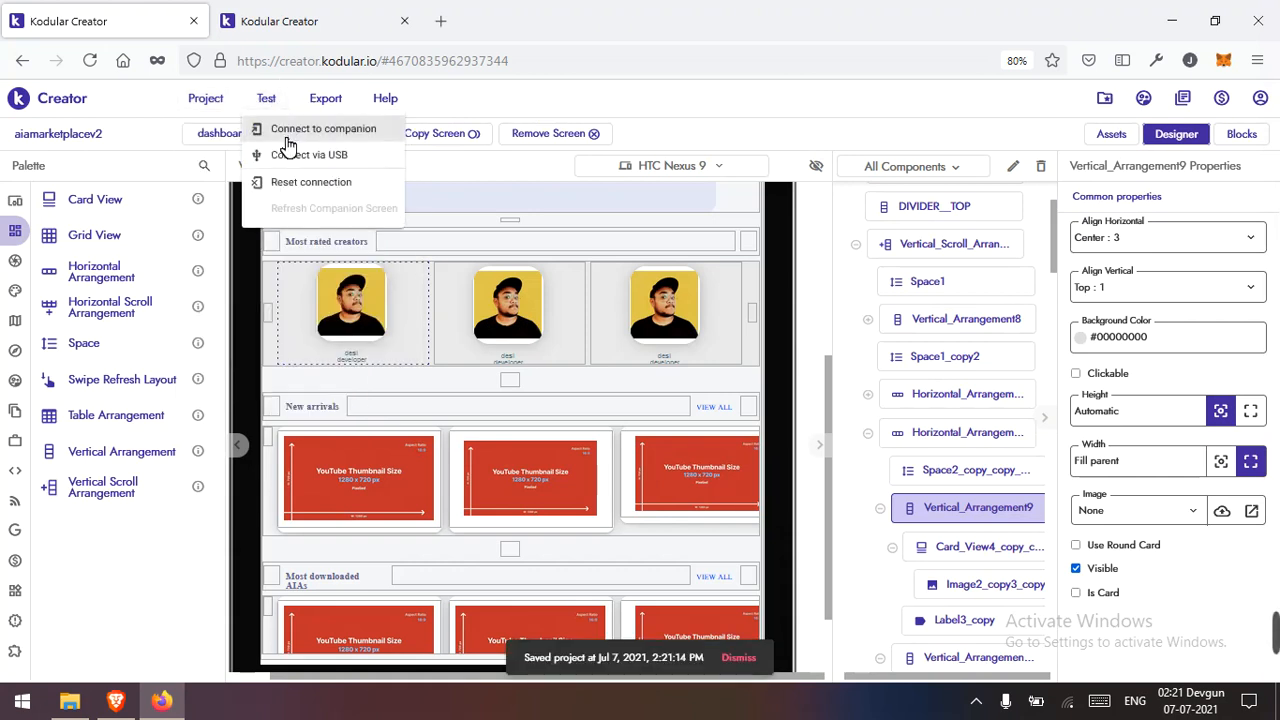
{"action": "left_click", "coordinate": [280, 137]}
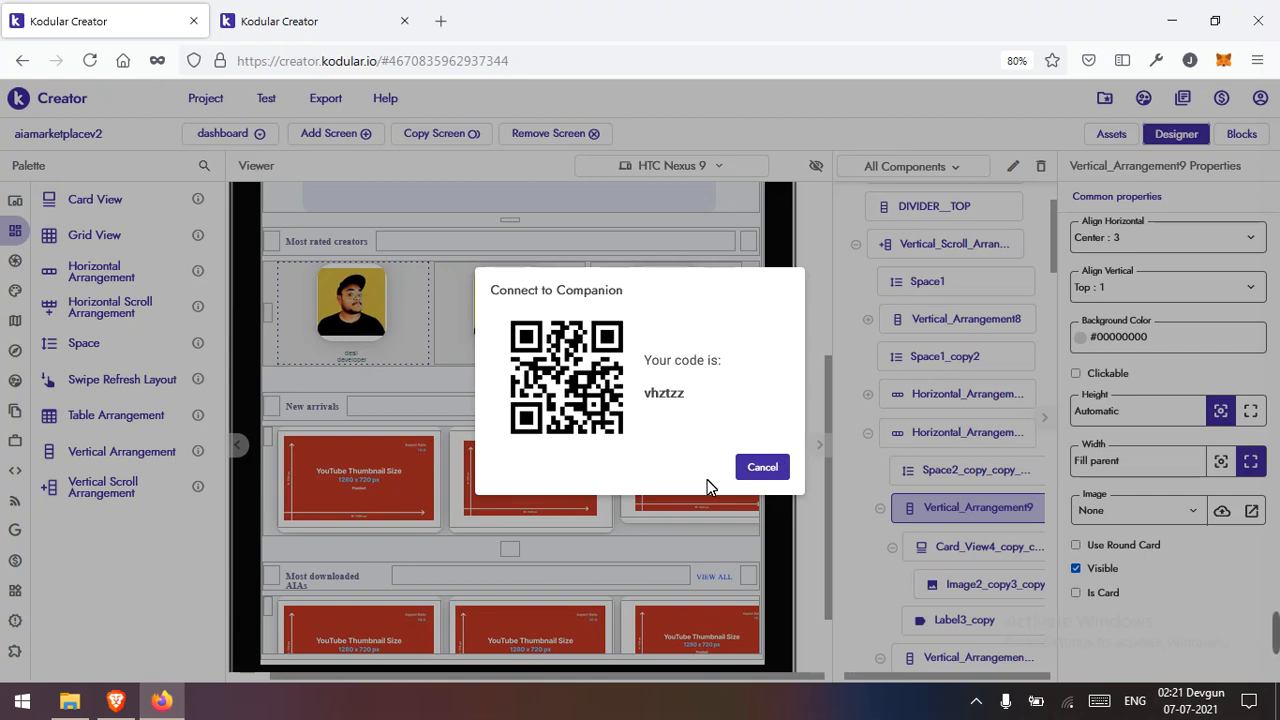
{"action": "left_click", "coordinate": [748, 470]}
Step: Save the project and reset the companion test connection
{"action": "left_click", "coordinate": [206, 99]}
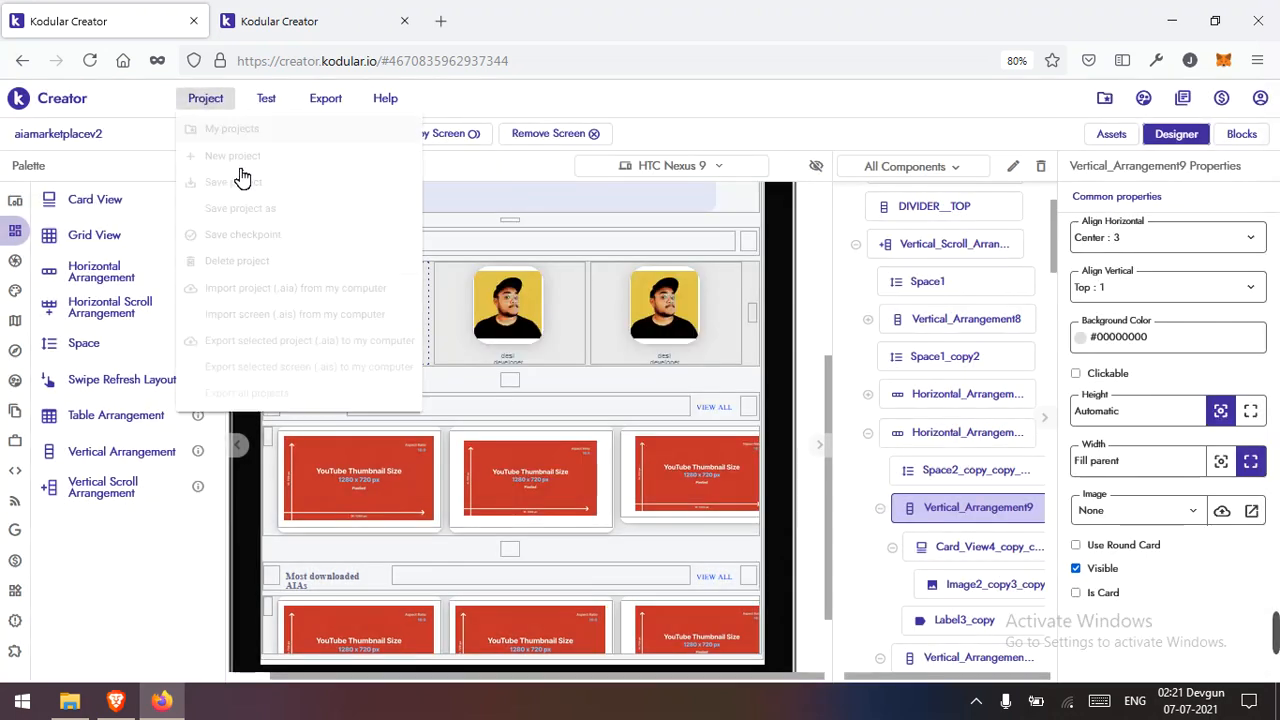
{"action": "left_click", "coordinate": [240, 183]}
{"action": "left_click", "coordinate": [210, 100]}
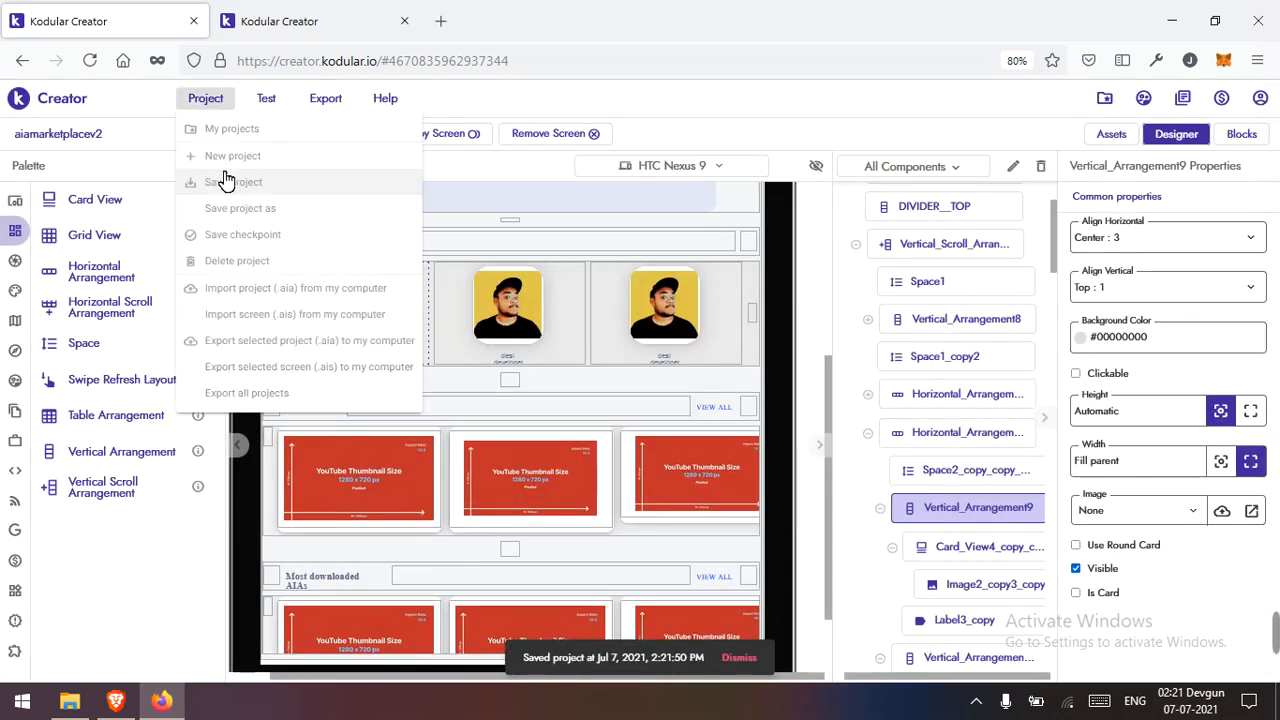
{"action": "left_click", "coordinate": [229, 186]}
{"action": "left_click", "coordinate": [268, 100]}
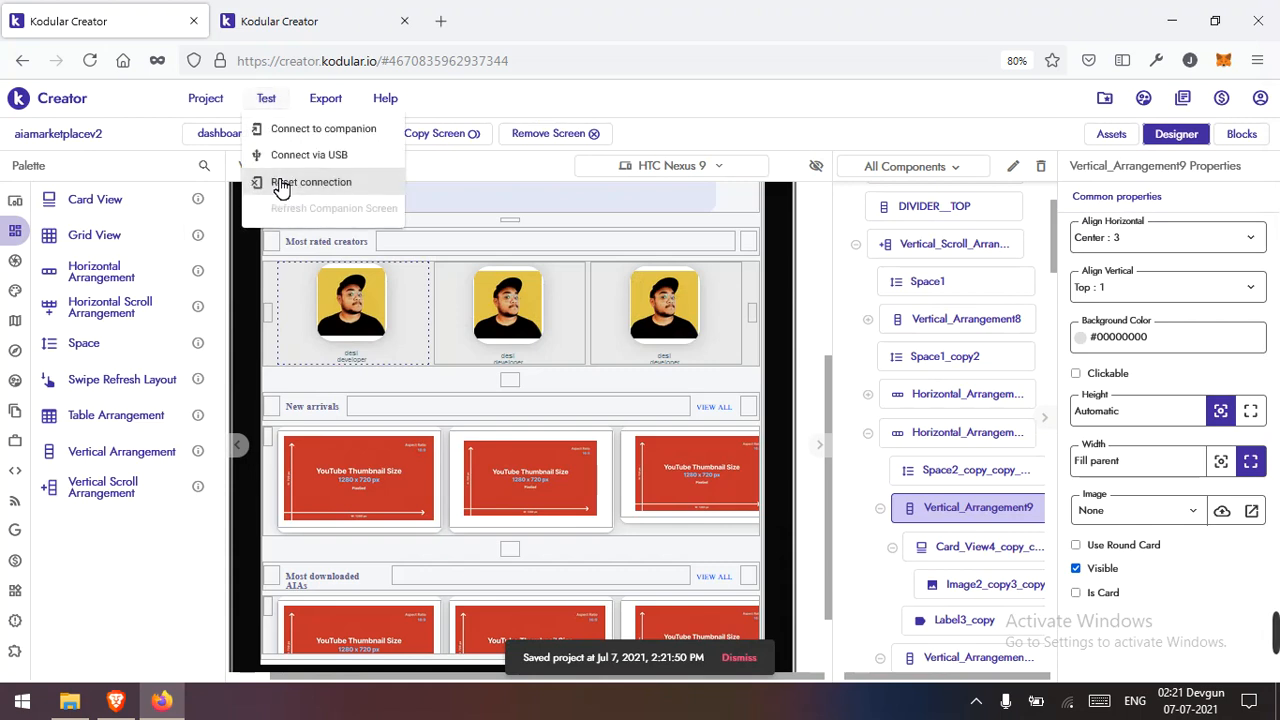
{"action": "left_click", "coordinate": [280, 185]}
{"action": "left_click", "coordinate": [225, 103]}
{"action": "left_click", "coordinate": [240, 186]}
Step: Close the companion connection code dialog
{"action": "mouse_move", "coordinate": [1270, 655]}
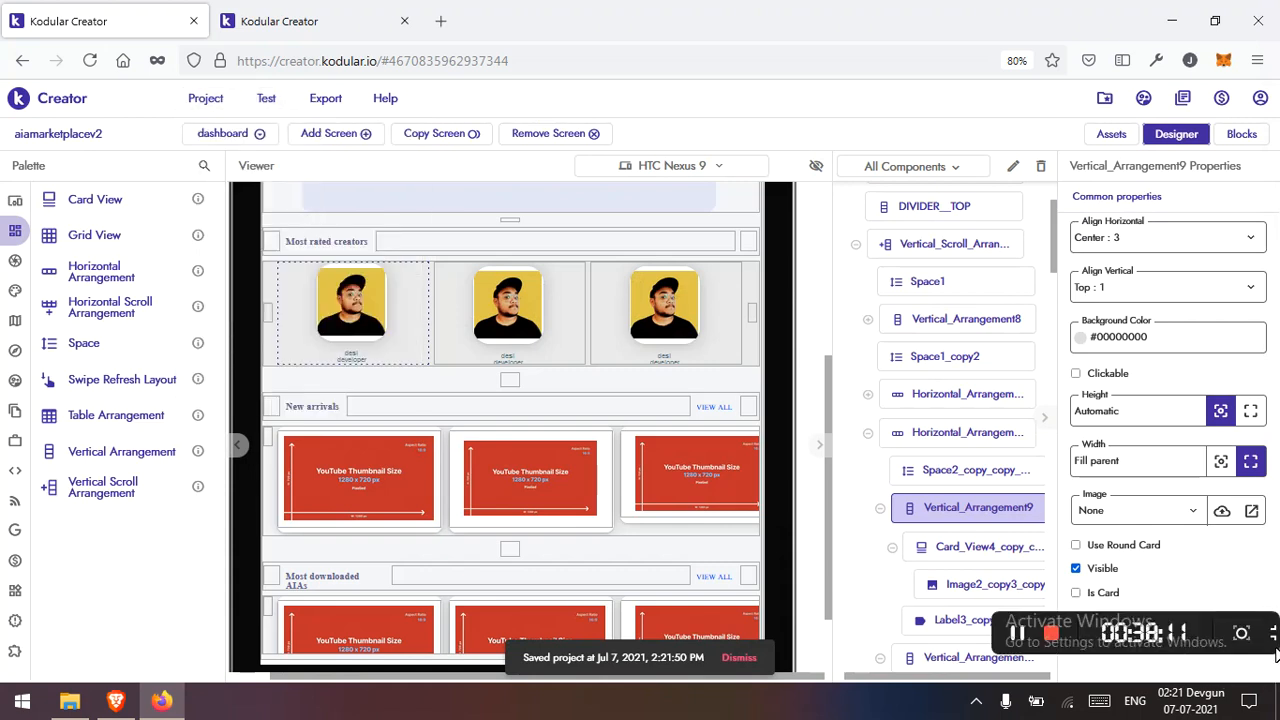
{"action": "left_click", "coordinate": [880, 632]}
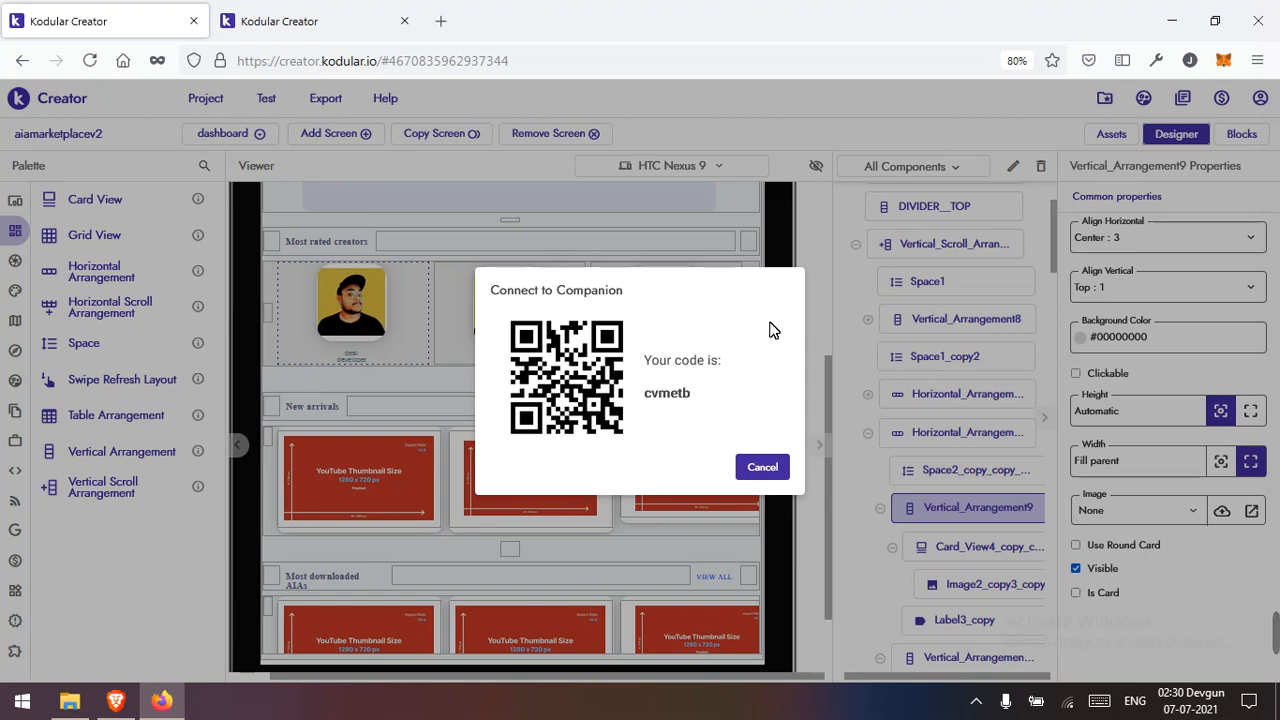
{"action": "left_click", "coordinate": [769, 474]}
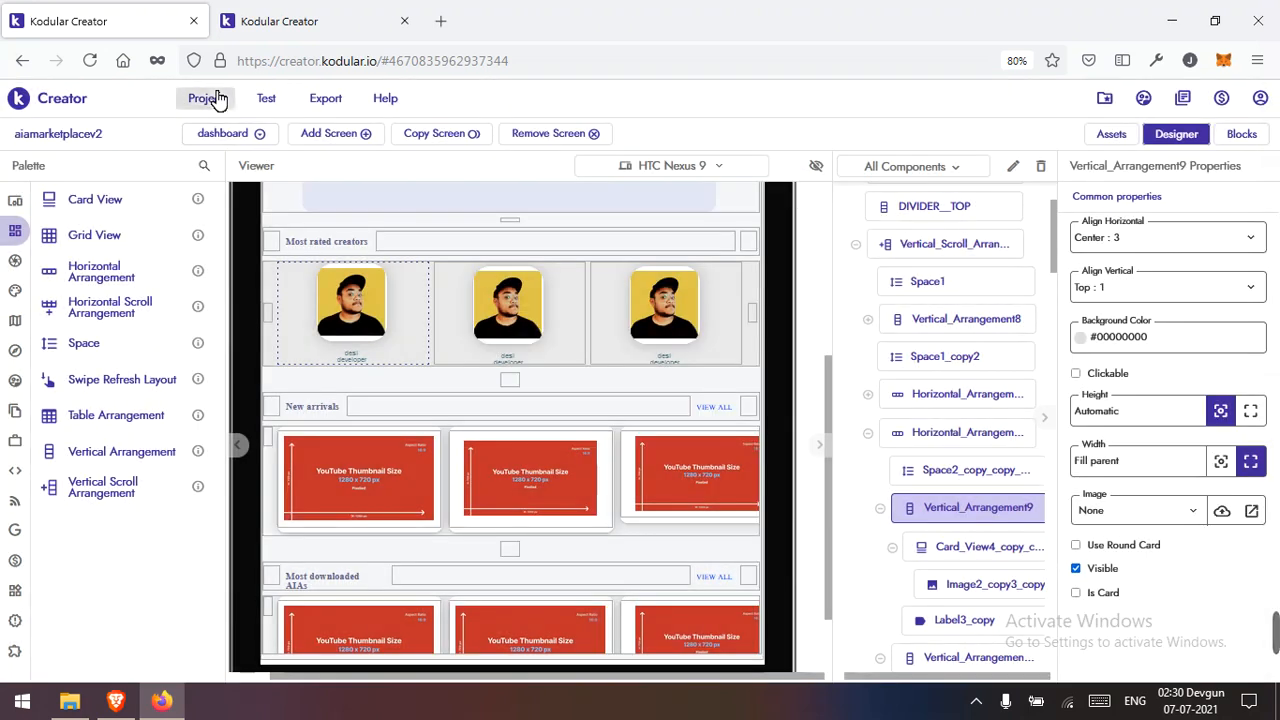
Step: Save the project and request a new connection to the companion
{"action": "left_click", "coordinate": [212, 99]}
{"action": "left_click", "coordinate": [246, 183]}
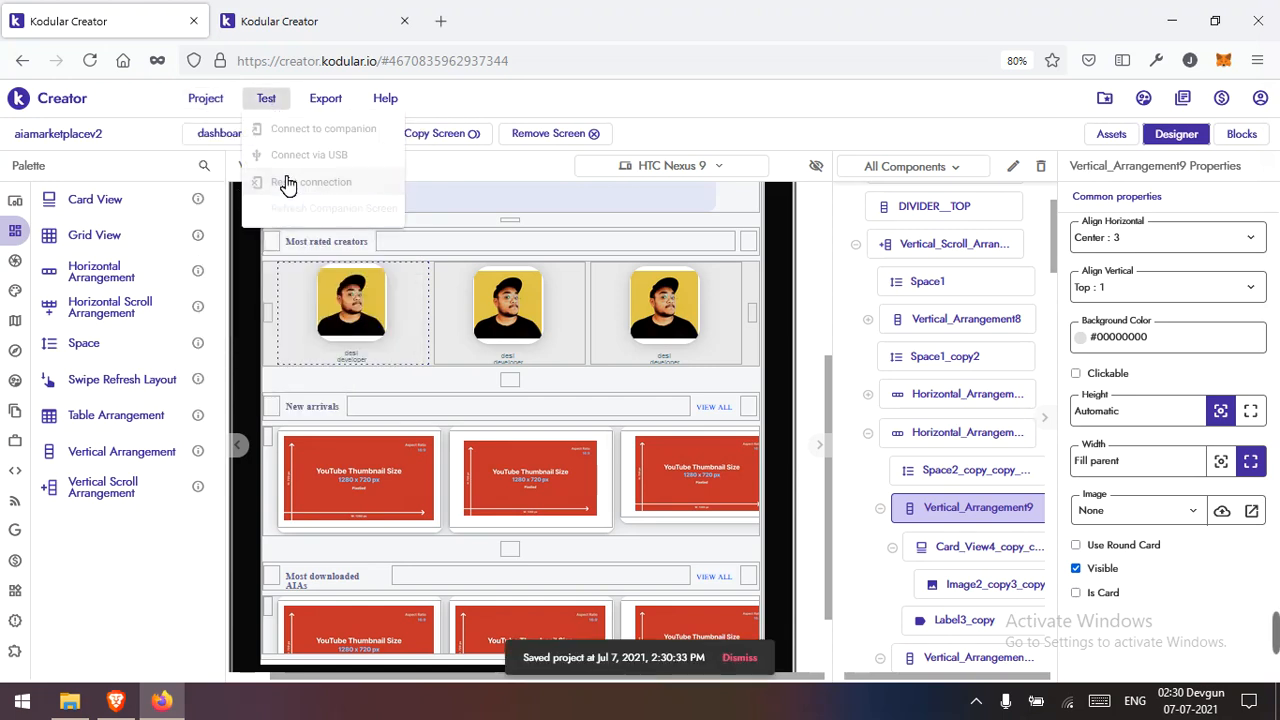
{"action": "left_click", "coordinate": [262, 97]}
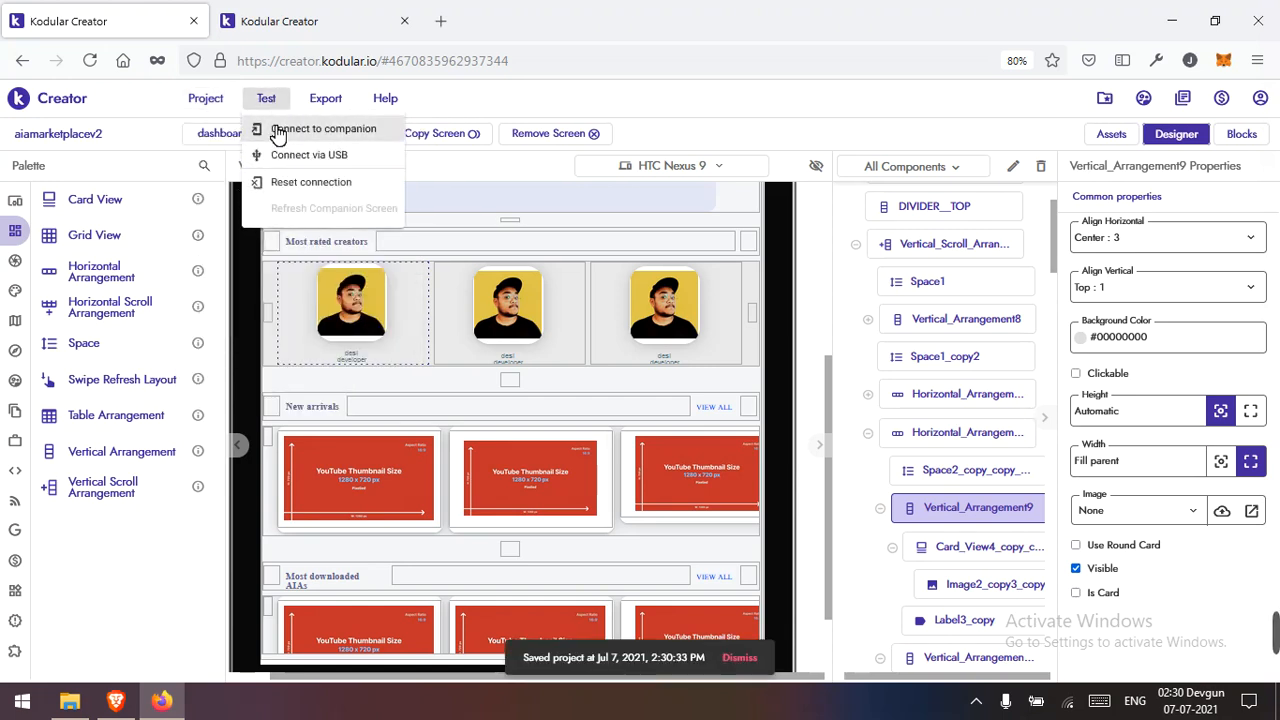
{"action": "left_click", "coordinate": [270, 127]}
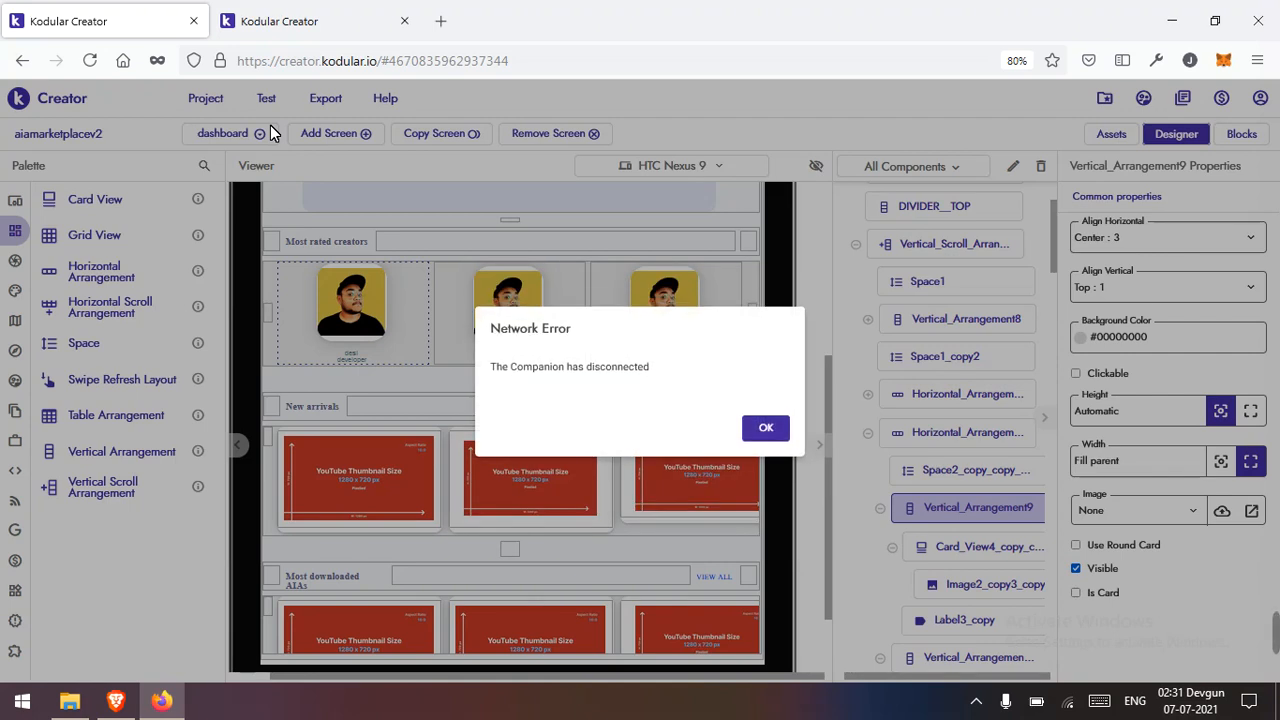
Step: Dismiss the companion network error and save the project
{"action": "left_click", "coordinate": [766, 428]}
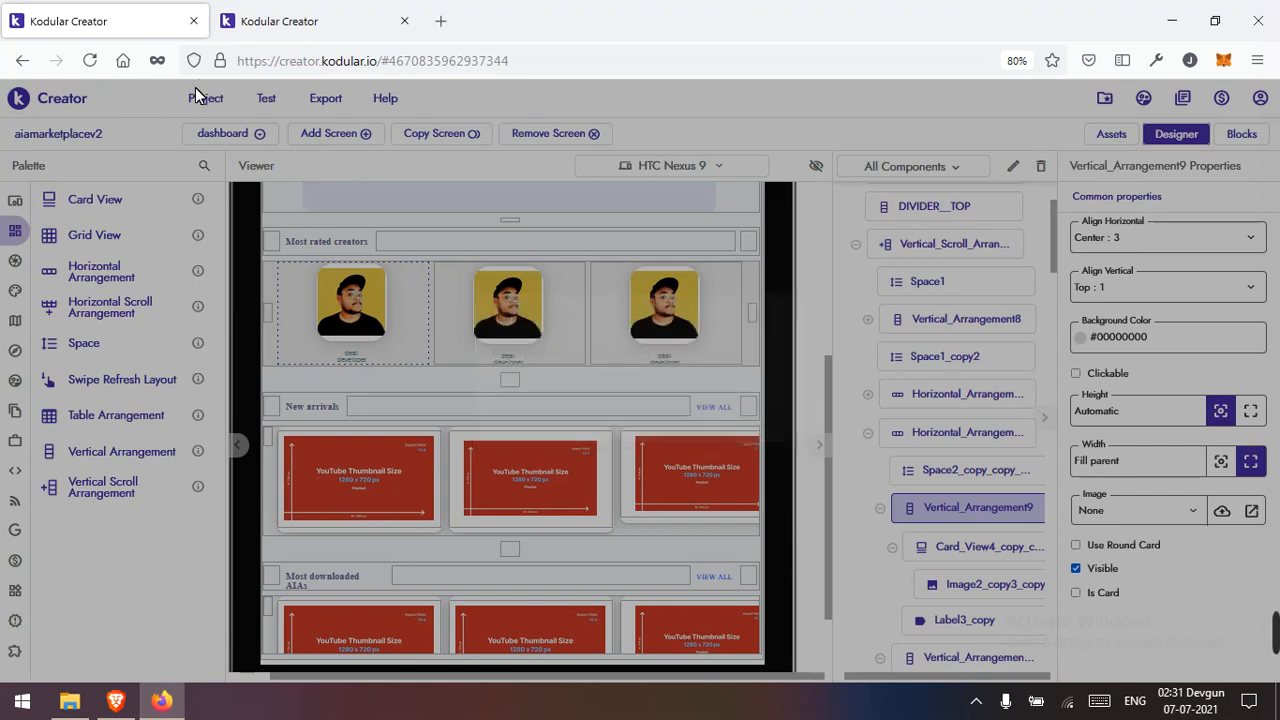
{"action": "left_click", "coordinate": [203, 96]}
{"action": "left_click", "coordinate": [222, 180]}
Step: Reset the test connection and try to connect to the companion again
{"action": "left_click", "coordinate": [265, 99]}
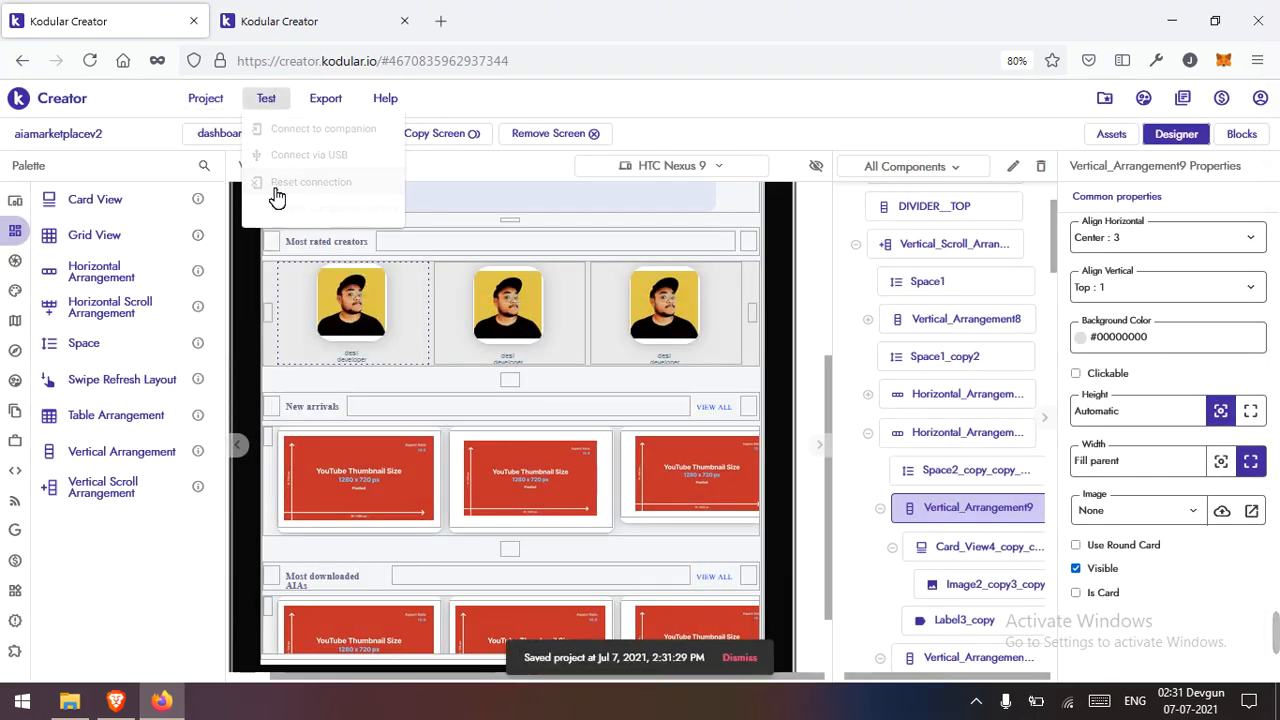
{"action": "left_click", "coordinate": [266, 100]}
{"action": "left_click", "coordinate": [266, 100]}
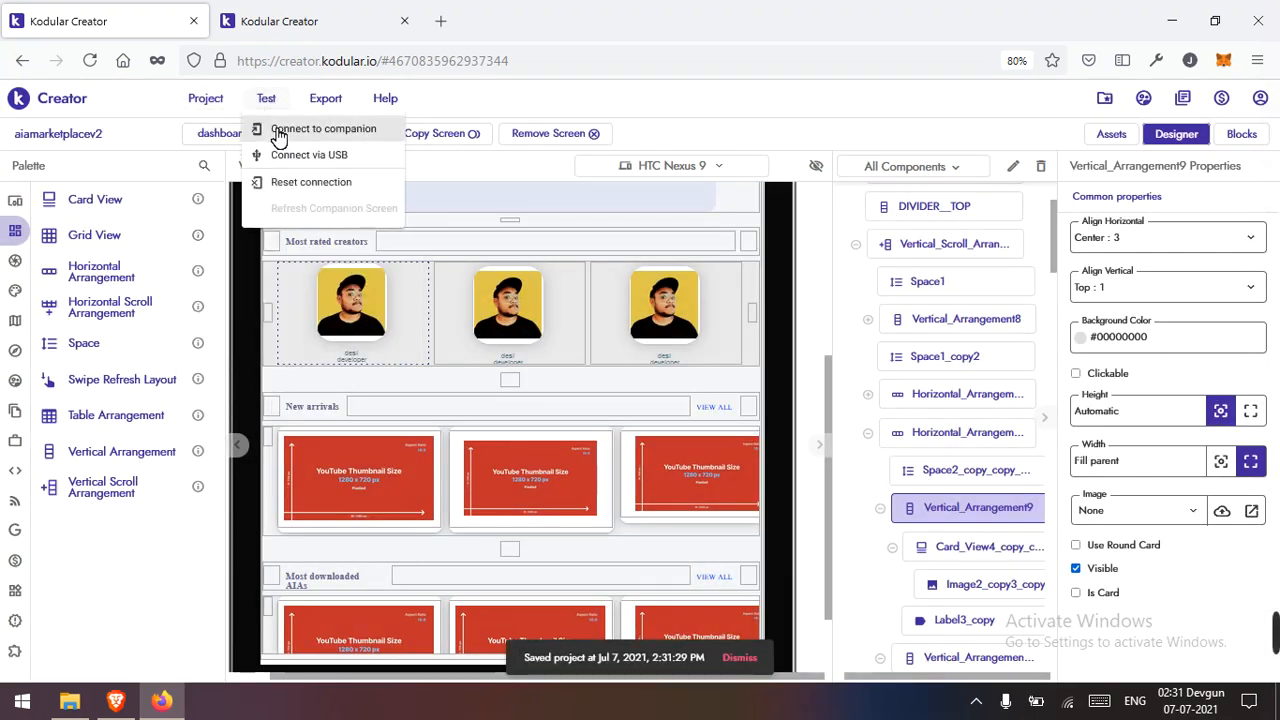
{"action": "left_click", "coordinate": [271, 128]}
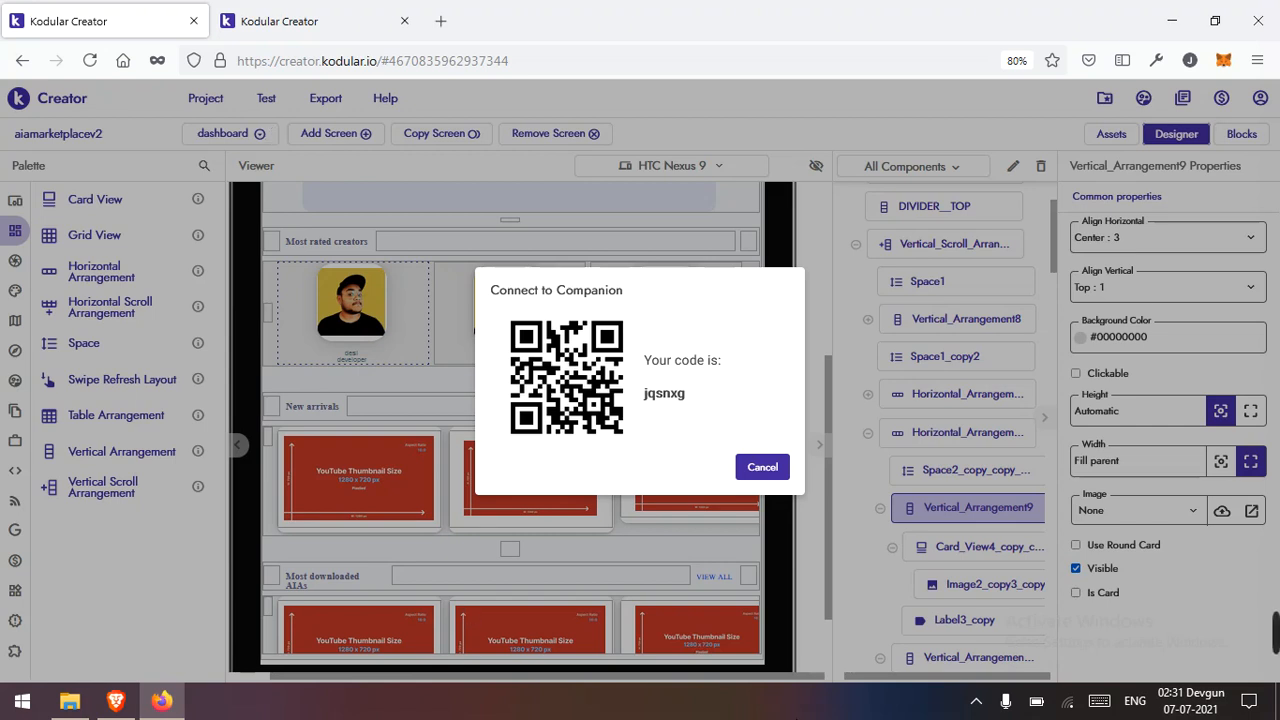
{"action": "mouse_move", "coordinate": [920, 640]}
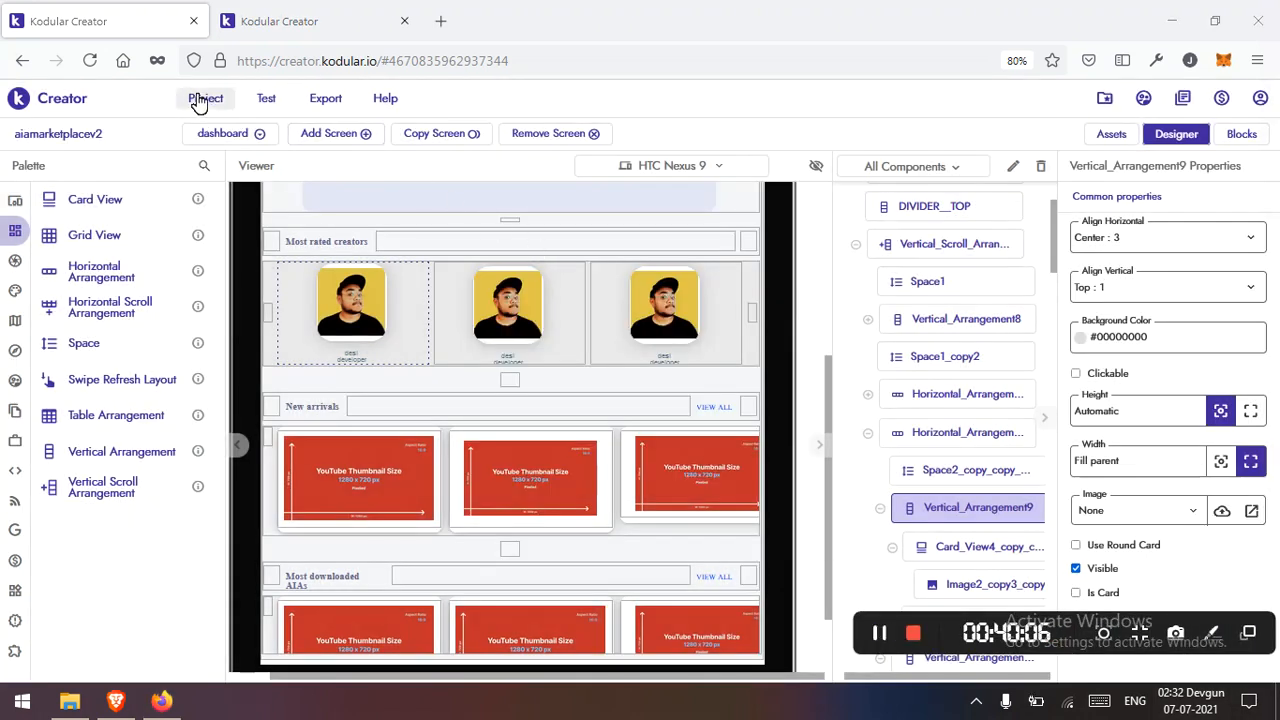
Step: Save the aiamarketplacev2 project
{"action": "left_click", "coordinate": [198, 103]}
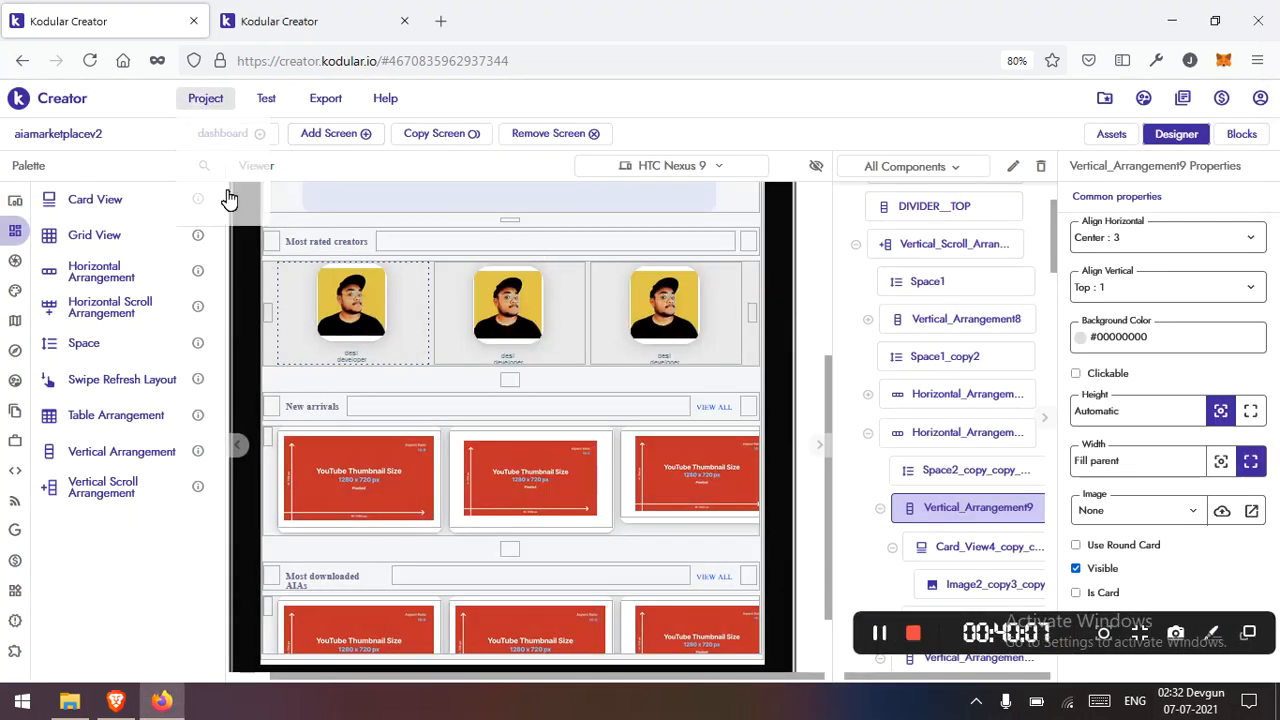
{"action": "left_click", "coordinate": [225, 184]}
{"action": "left_click", "coordinate": [220, 102]}
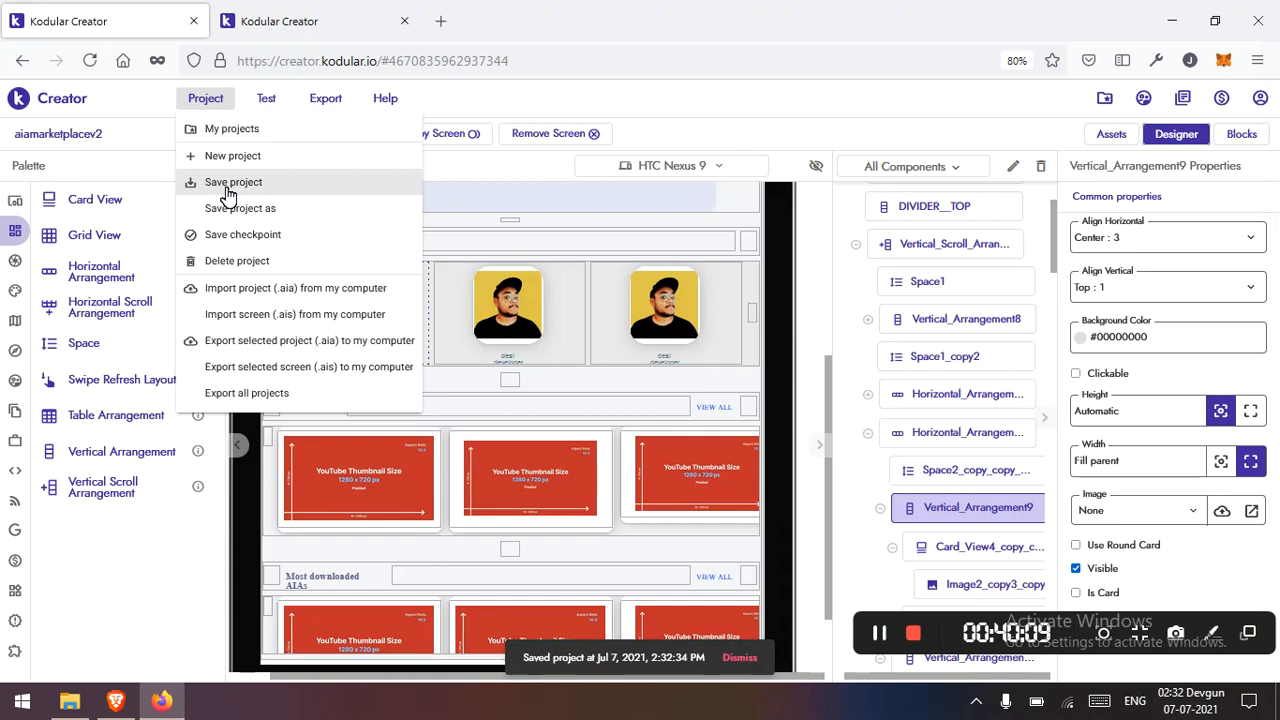
{"action": "left_click", "coordinate": [225, 185]}
{"action": "left_click", "coordinate": [233, 192]}
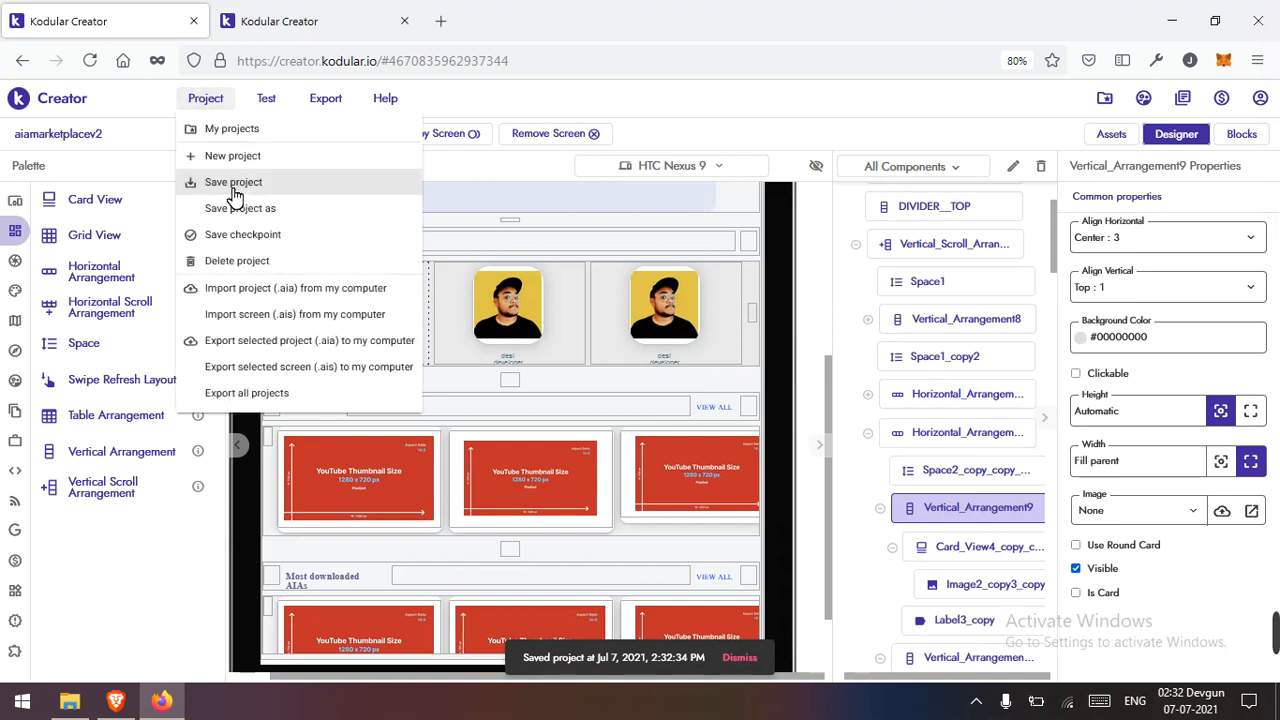
Step: Reset the test connection and try once more to connect to the companion
{"action": "left_click", "coordinate": [267, 102]}
{"action": "left_click", "coordinate": [272, 182]}
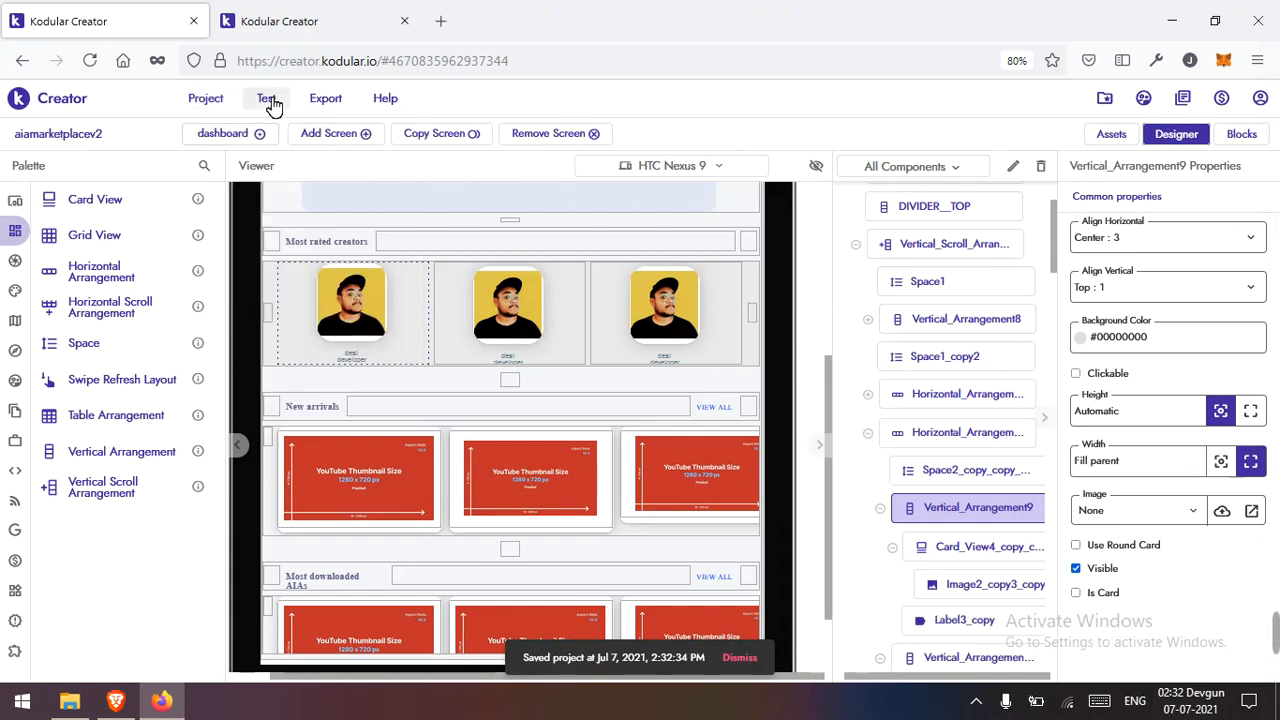
{"action": "left_click", "coordinate": [266, 98]}
{"action": "left_click", "coordinate": [278, 130]}
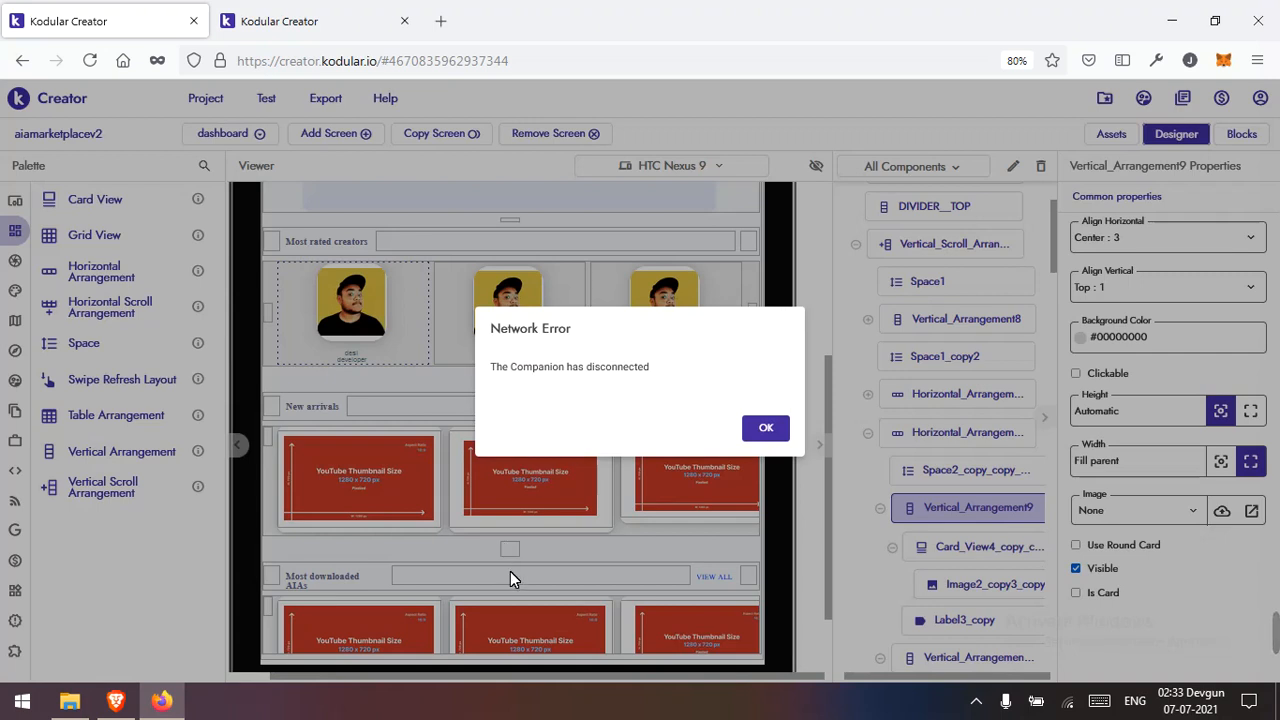
Step: Dismiss the companion network error, then reset the test connection and request a new connection code
{"action": "left_click", "coordinate": [766, 430]}
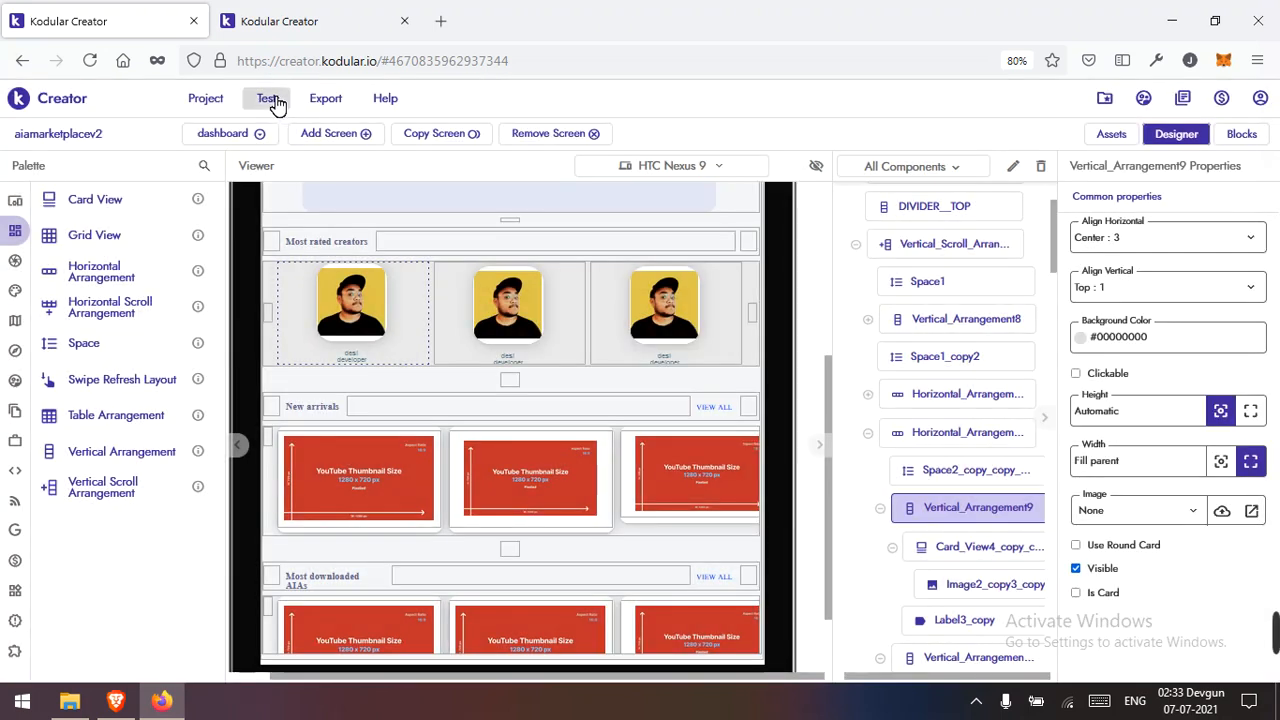
{"action": "left_click", "coordinate": [270, 100]}
{"action": "left_click", "coordinate": [315, 183]}
{"action": "left_click", "coordinate": [268, 100]}
{"action": "left_click", "coordinate": [273, 128]}
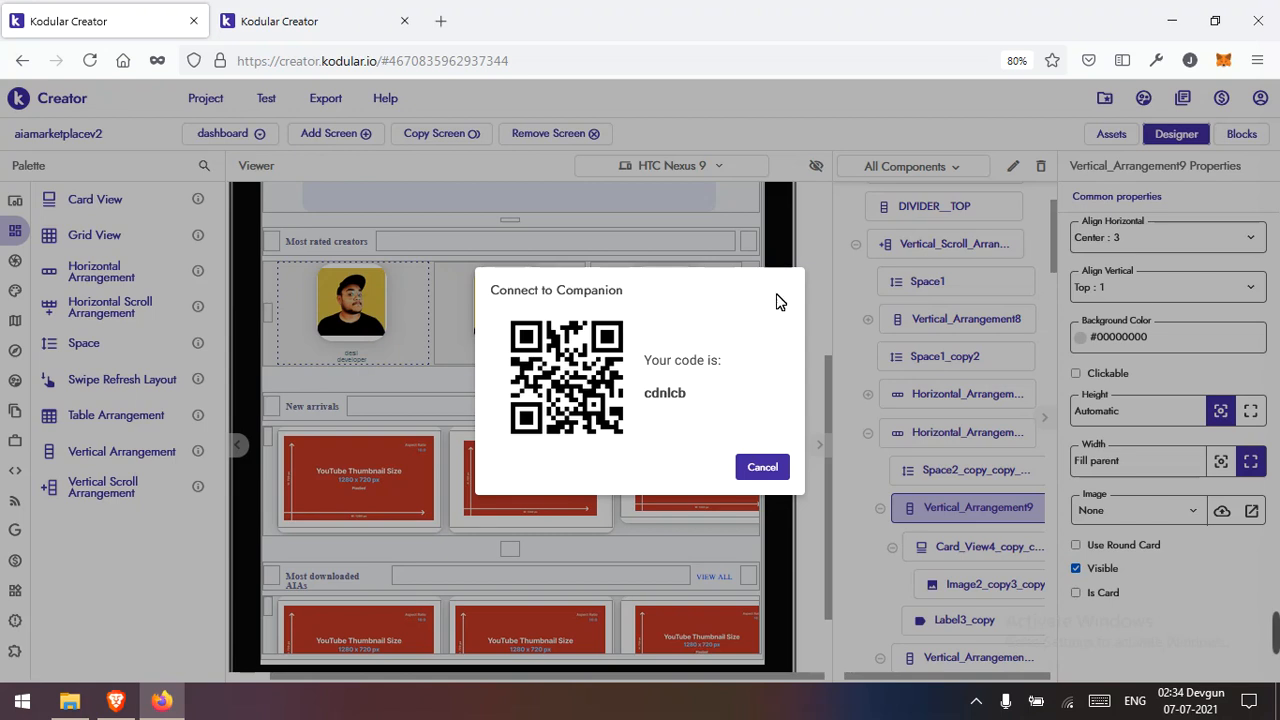
Step: Close the companion code dialog and save the project
{"action": "mouse_move", "coordinate": [1277, 622]}
{"action": "left_click", "coordinate": [764, 470]}
{"action": "left_click", "coordinate": [209, 95]}
{"action": "left_click", "coordinate": [225, 182]}
Step: Reset the test connection and save the project again
{"action": "left_click", "coordinate": [266, 98]}
{"action": "left_click", "coordinate": [300, 186]}
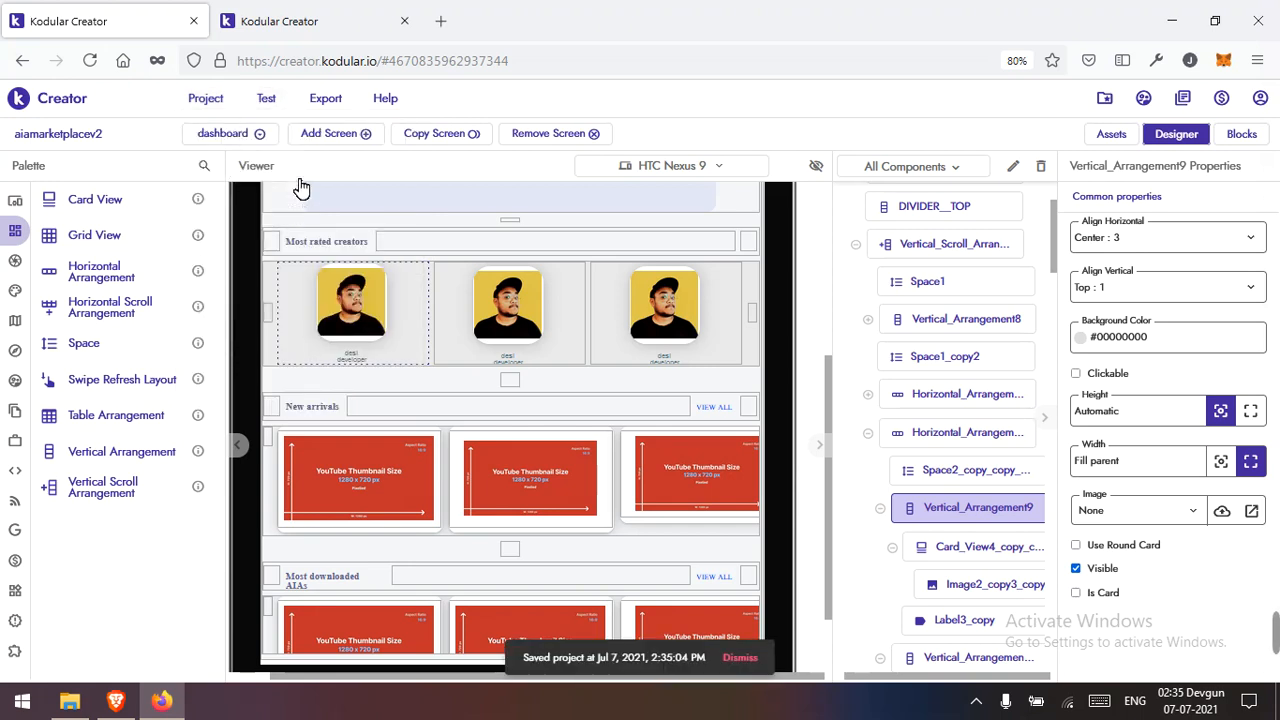
{"action": "left_click", "coordinate": [216, 100]}
{"action": "left_click", "coordinate": [233, 183]}
{"action": "left_click", "coordinate": [205, 100]}
{"action": "left_click", "coordinate": [243, 184]}
{"action": "left_click", "coordinate": [205, 98]}
{"action": "left_click", "coordinate": [245, 180]}
Step: Reset the test connection and request another companion connection code
{"action": "left_click", "coordinate": [281, 103]}
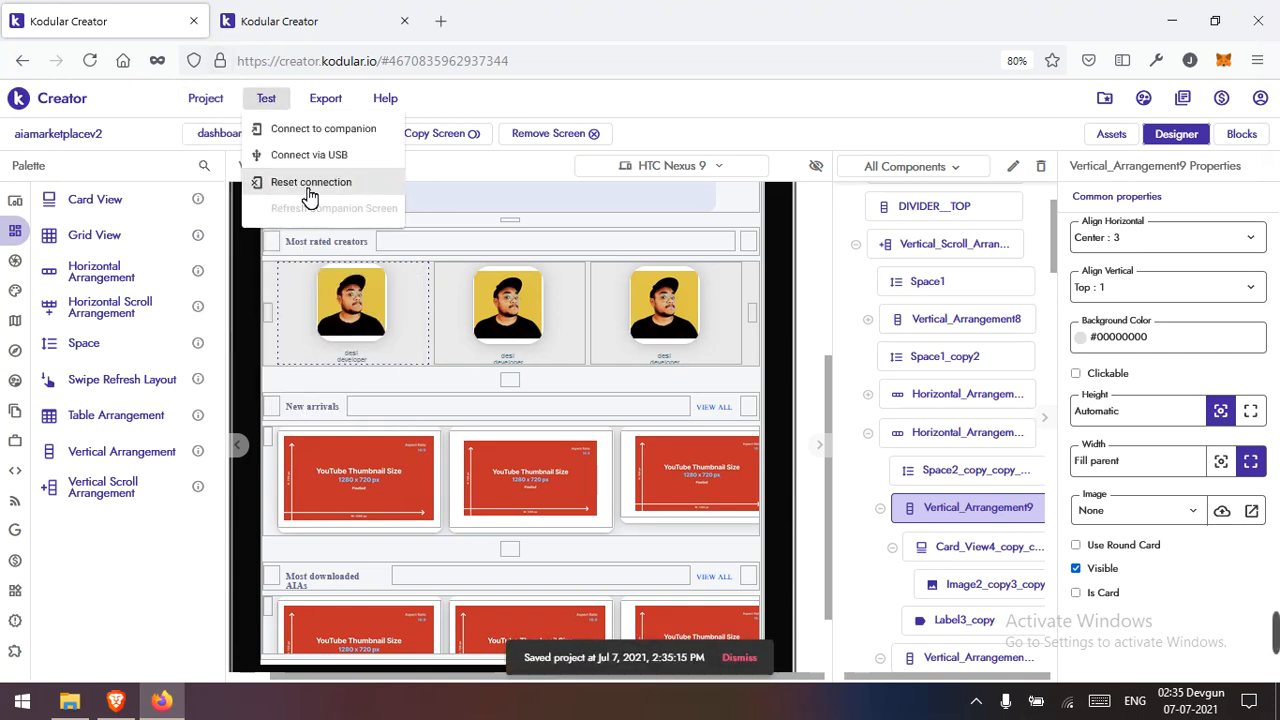
{"action": "left_click", "coordinate": [310, 185]}
{"action": "left_click", "coordinate": [270, 101]}
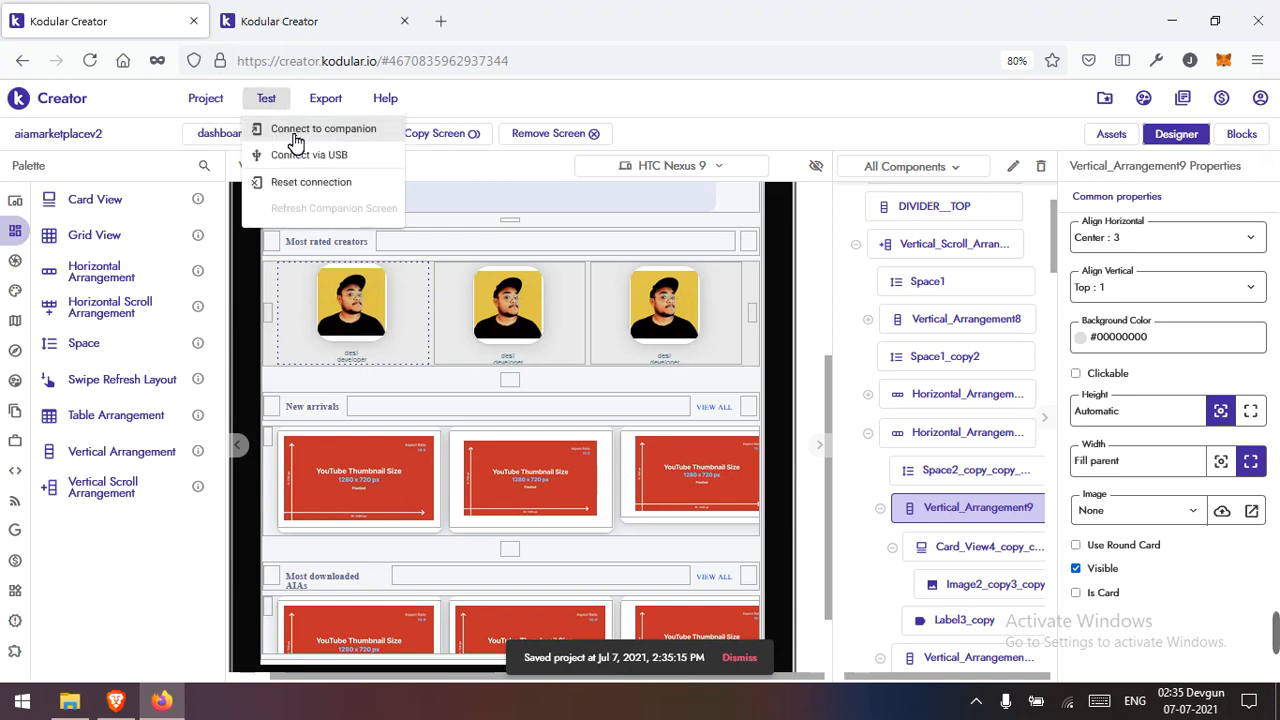
{"action": "left_click", "coordinate": [296, 132]}
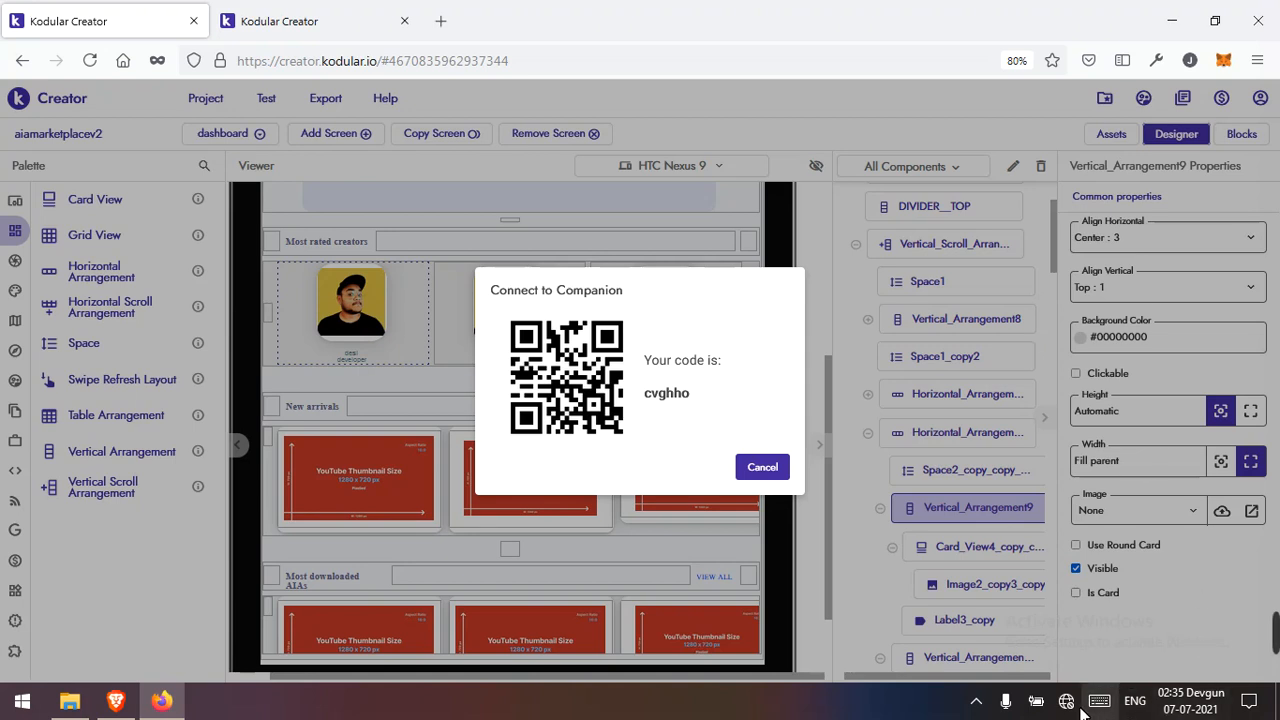
Step: Cancel the companion connection request and save the project
{"action": "left_click", "coordinate": [776, 482]}
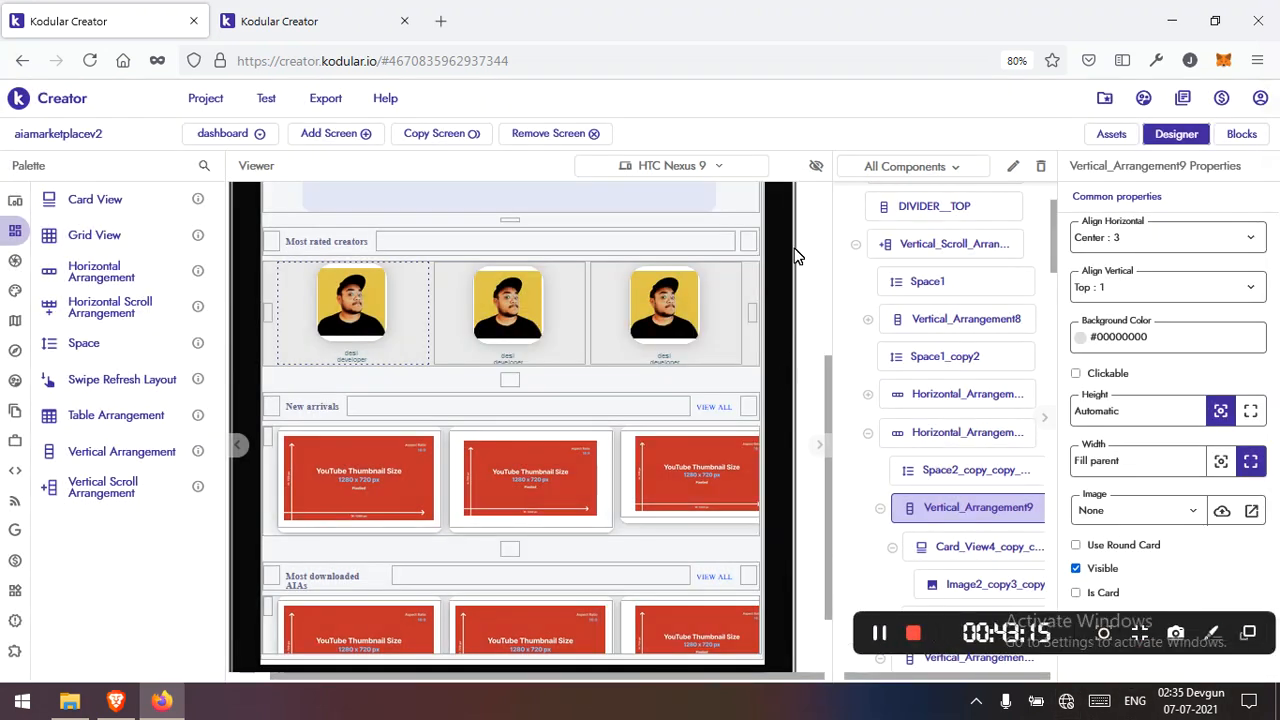
{"action": "left_click", "coordinate": [210, 100]}
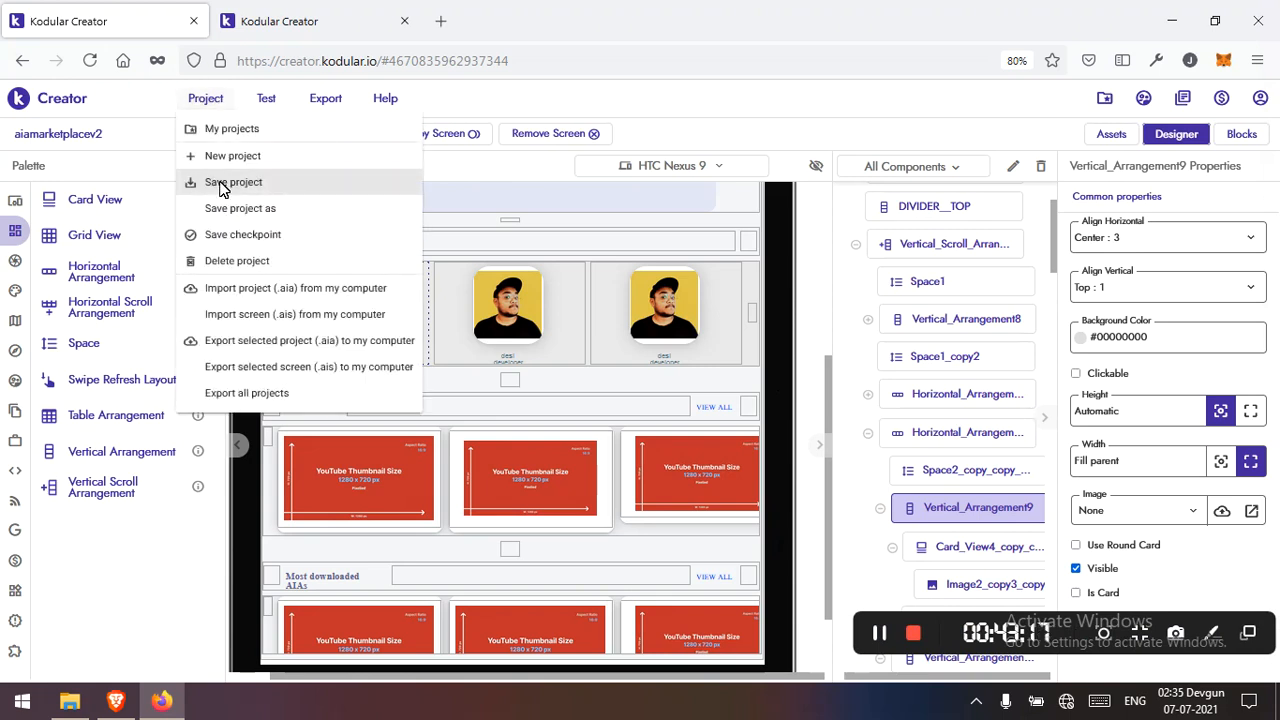
{"action": "left_click", "coordinate": [220, 184]}
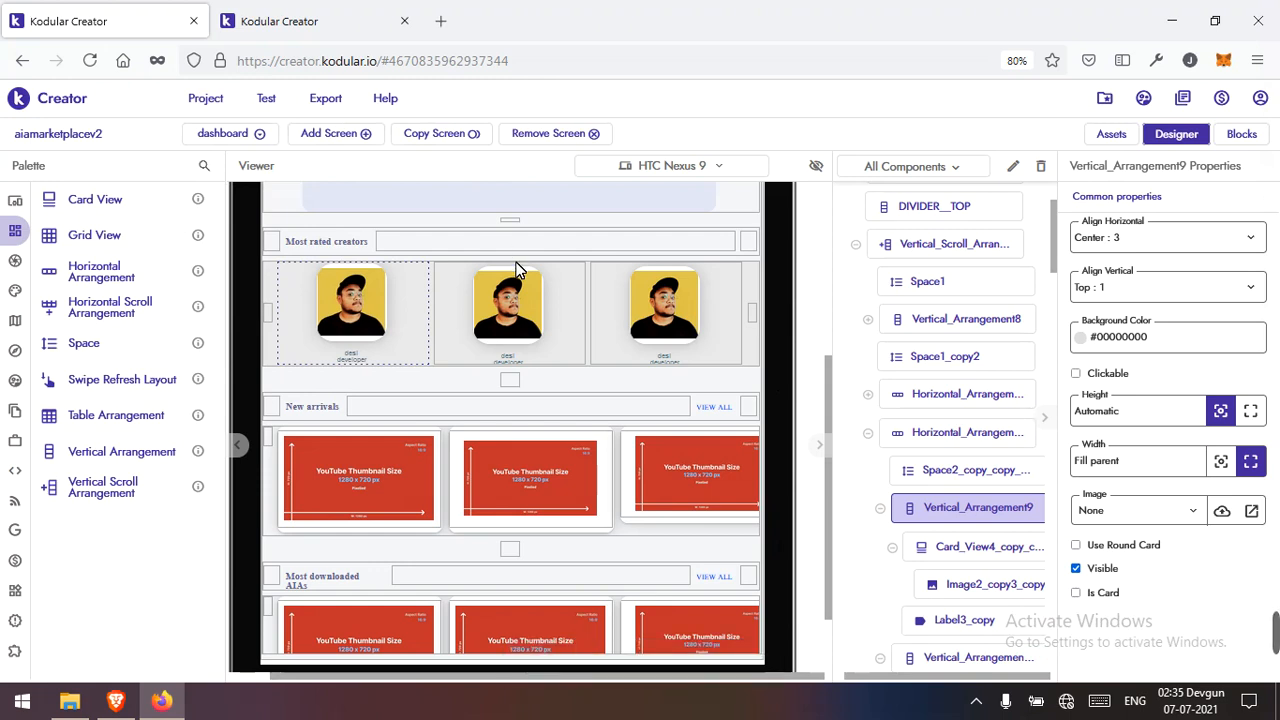
Step: Review the dashboard layout and its blocks, then save the project from the design view
{"action": "scroll", "coordinate": [560, 300], "scroll_direction": "up", "scroll_amount": 3}
{"action": "scroll", "coordinate": [670, 377], "scroll_direction": "down", "scroll_amount": 4}
{"action": "scroll", "coordinate": [670, 377], "scroll_direction": "down", "scroll_amount": 1}
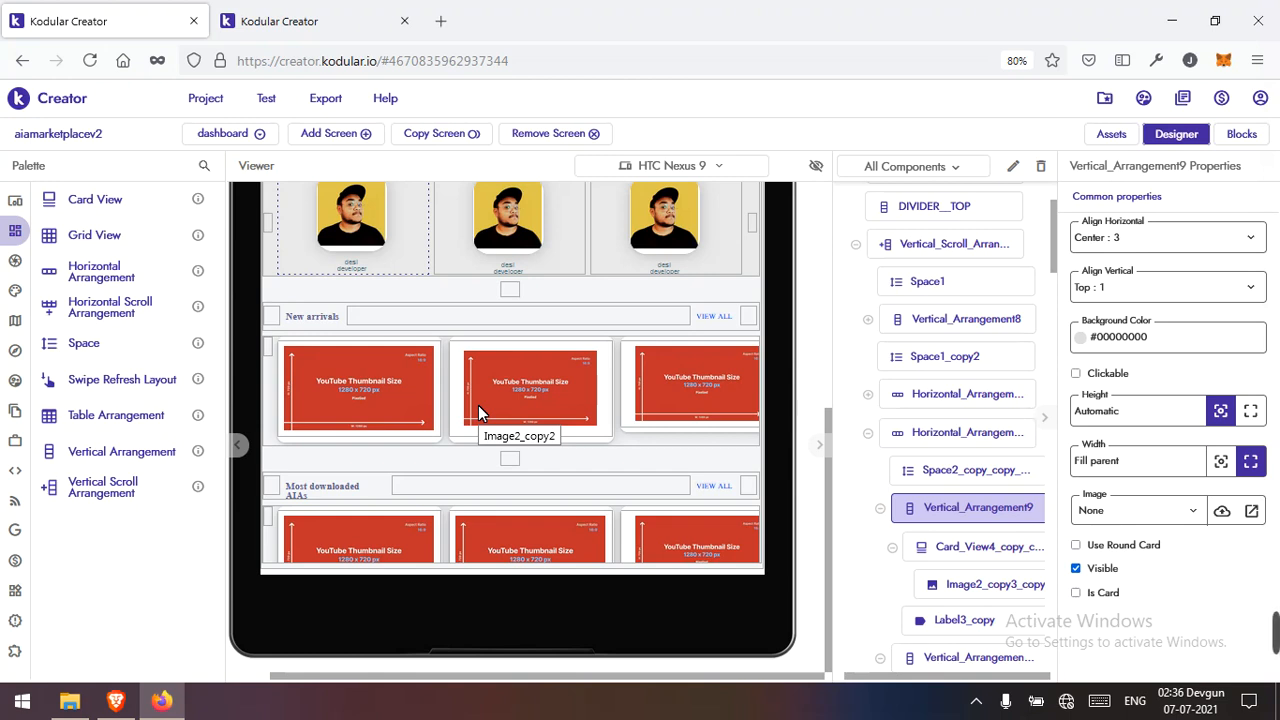
{"action": "scroll", "coordinate": [866, 276], "scroll_direction": "up", "scroll_amount": 1}
{"action": "scroll", "coordinate": [746, 297], "scroll_direction": "up", "scroll_amount": 1}
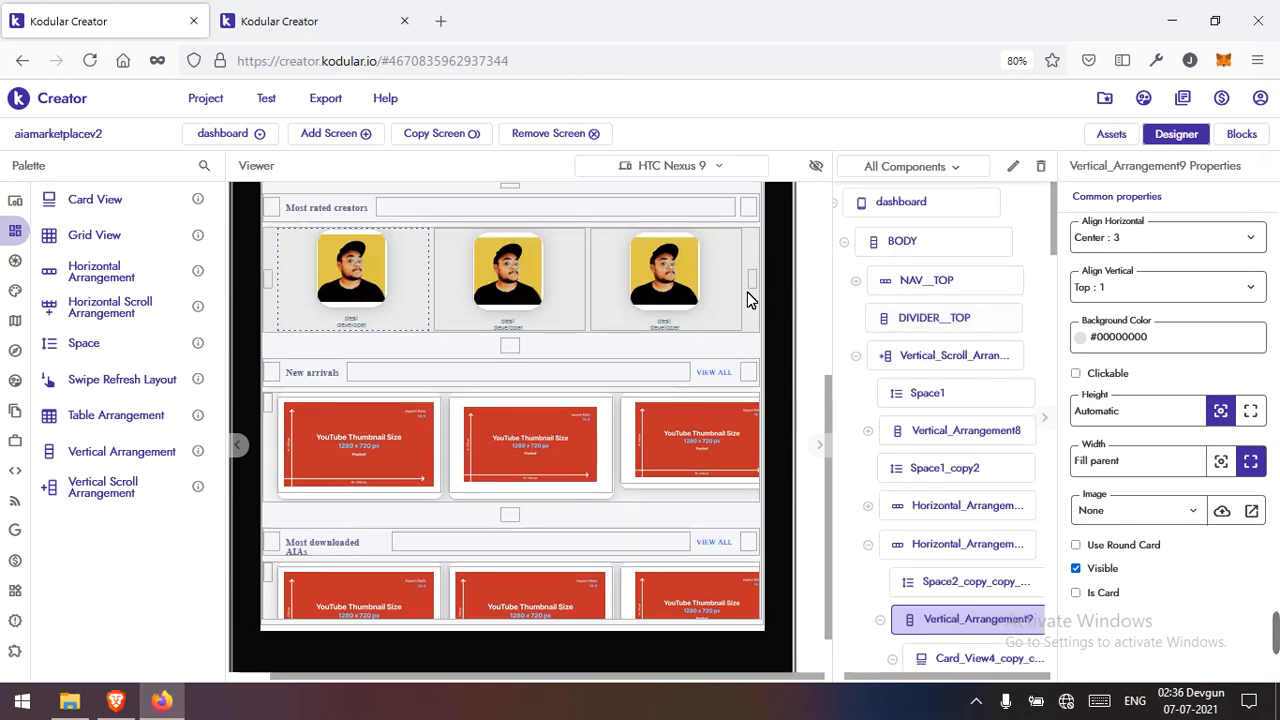
{"action": "left_click", "coordinate": [1238, 134]}
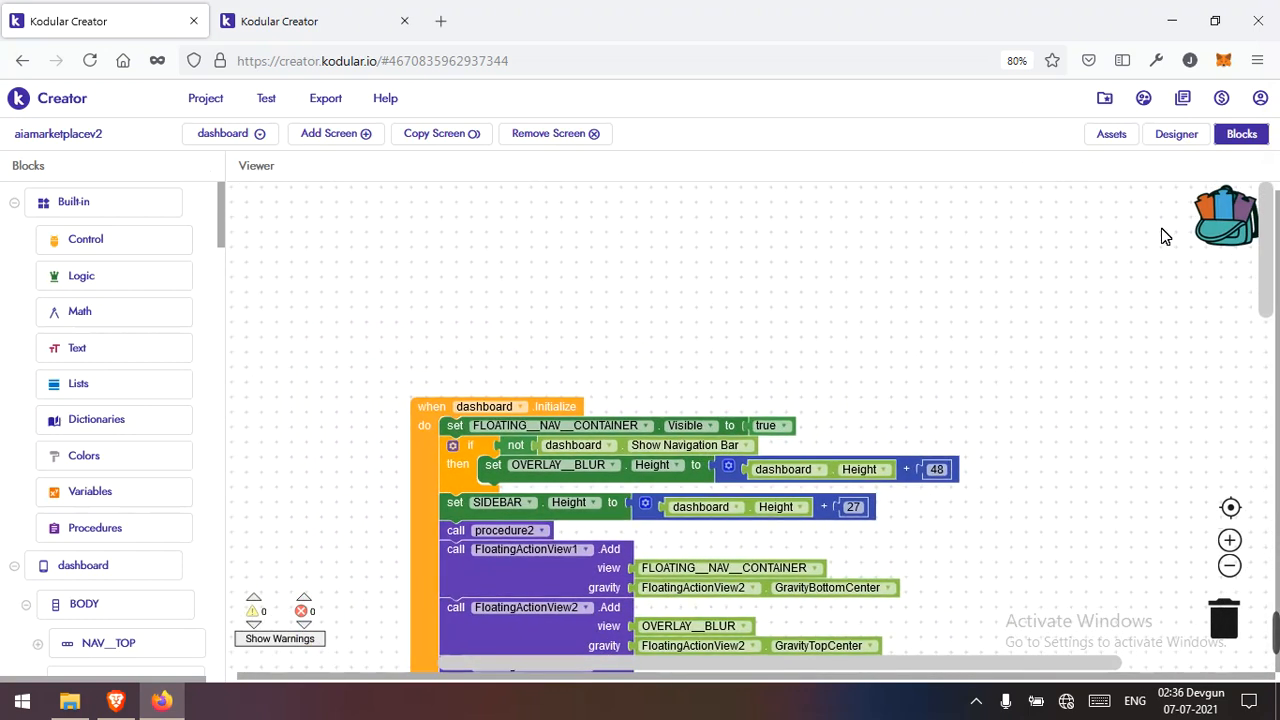
{"action": "left_click", "coordinate": [1176, 134]}
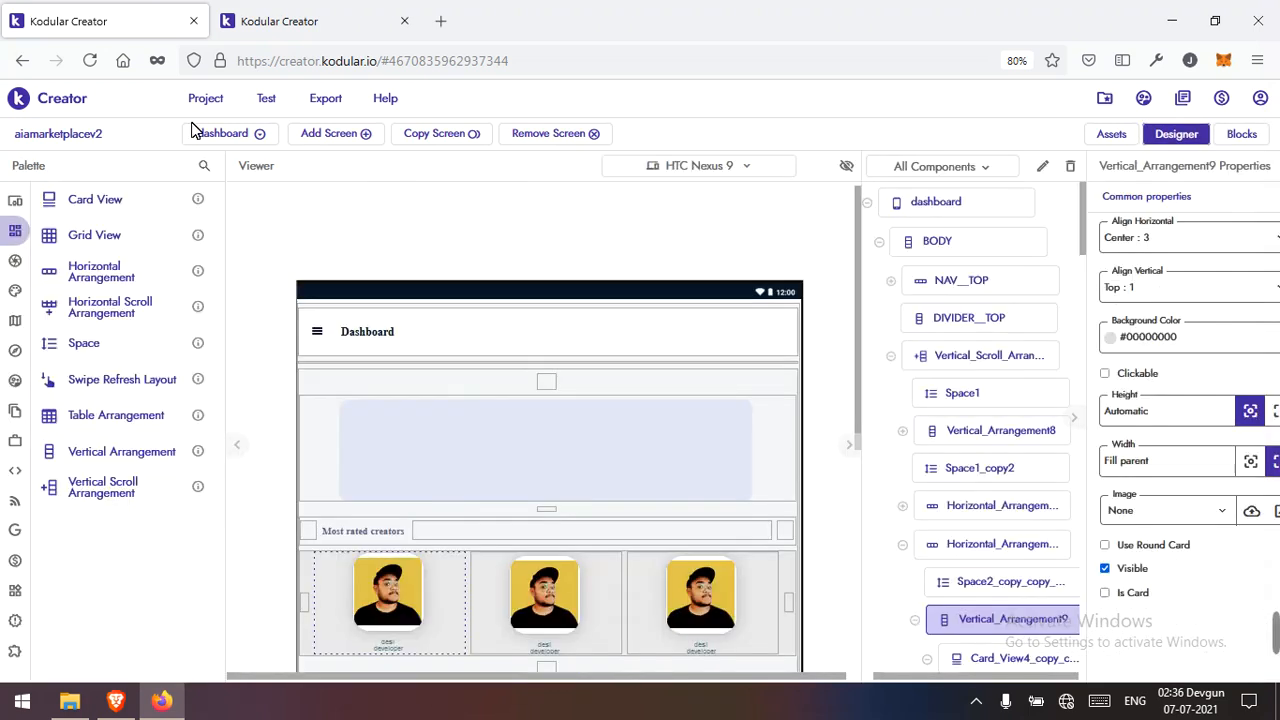
{"action": "left_click", "coordinate": [205, 98]}
{"action": "left_click", "coordinate": [210, 177]}
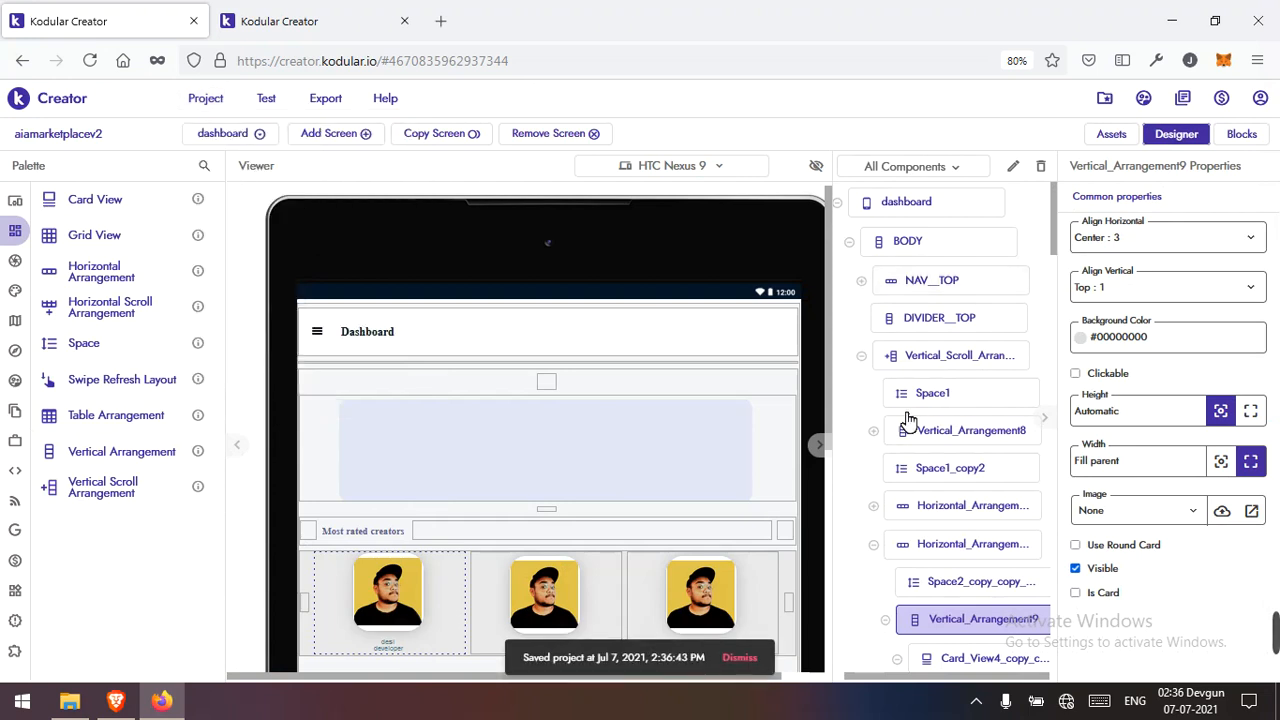